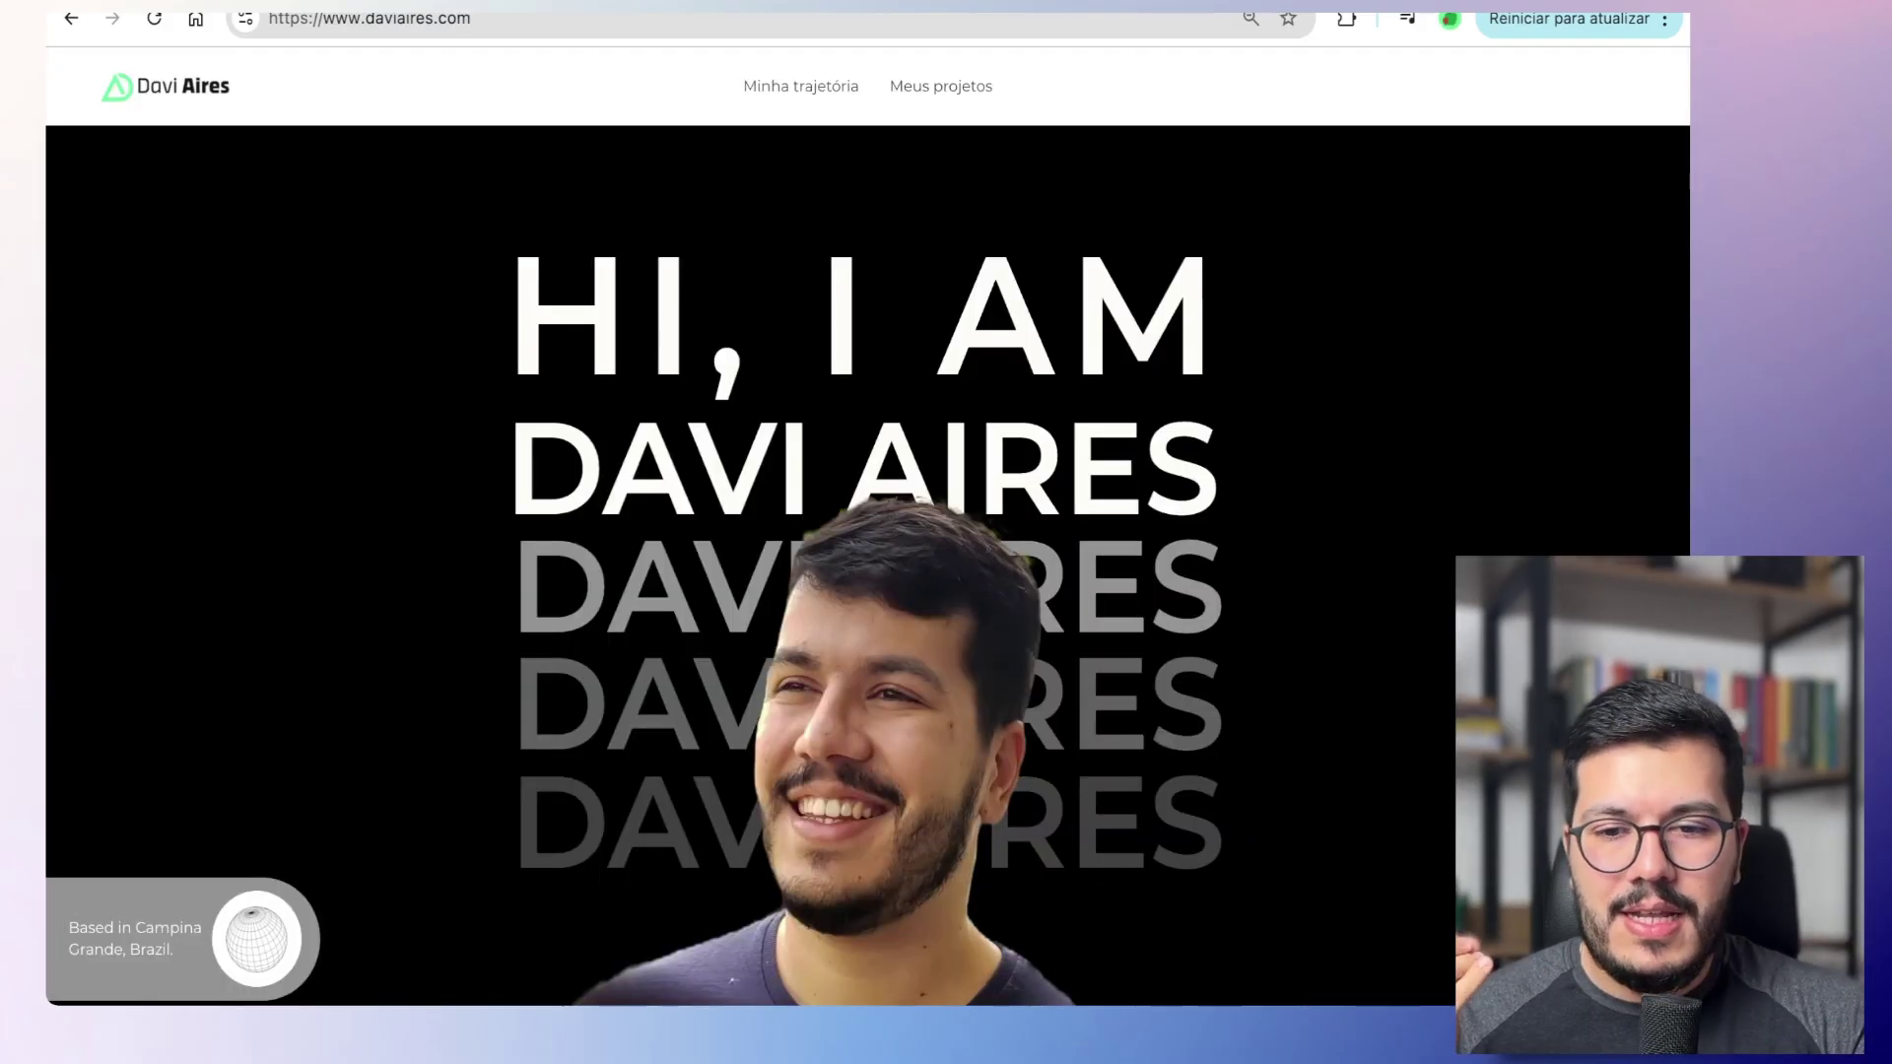
Step: Examine the portfolio homepage's hero headline, location badge and the designer's introduction text
{"action": "left_click", "coordinate": [147, 30]}
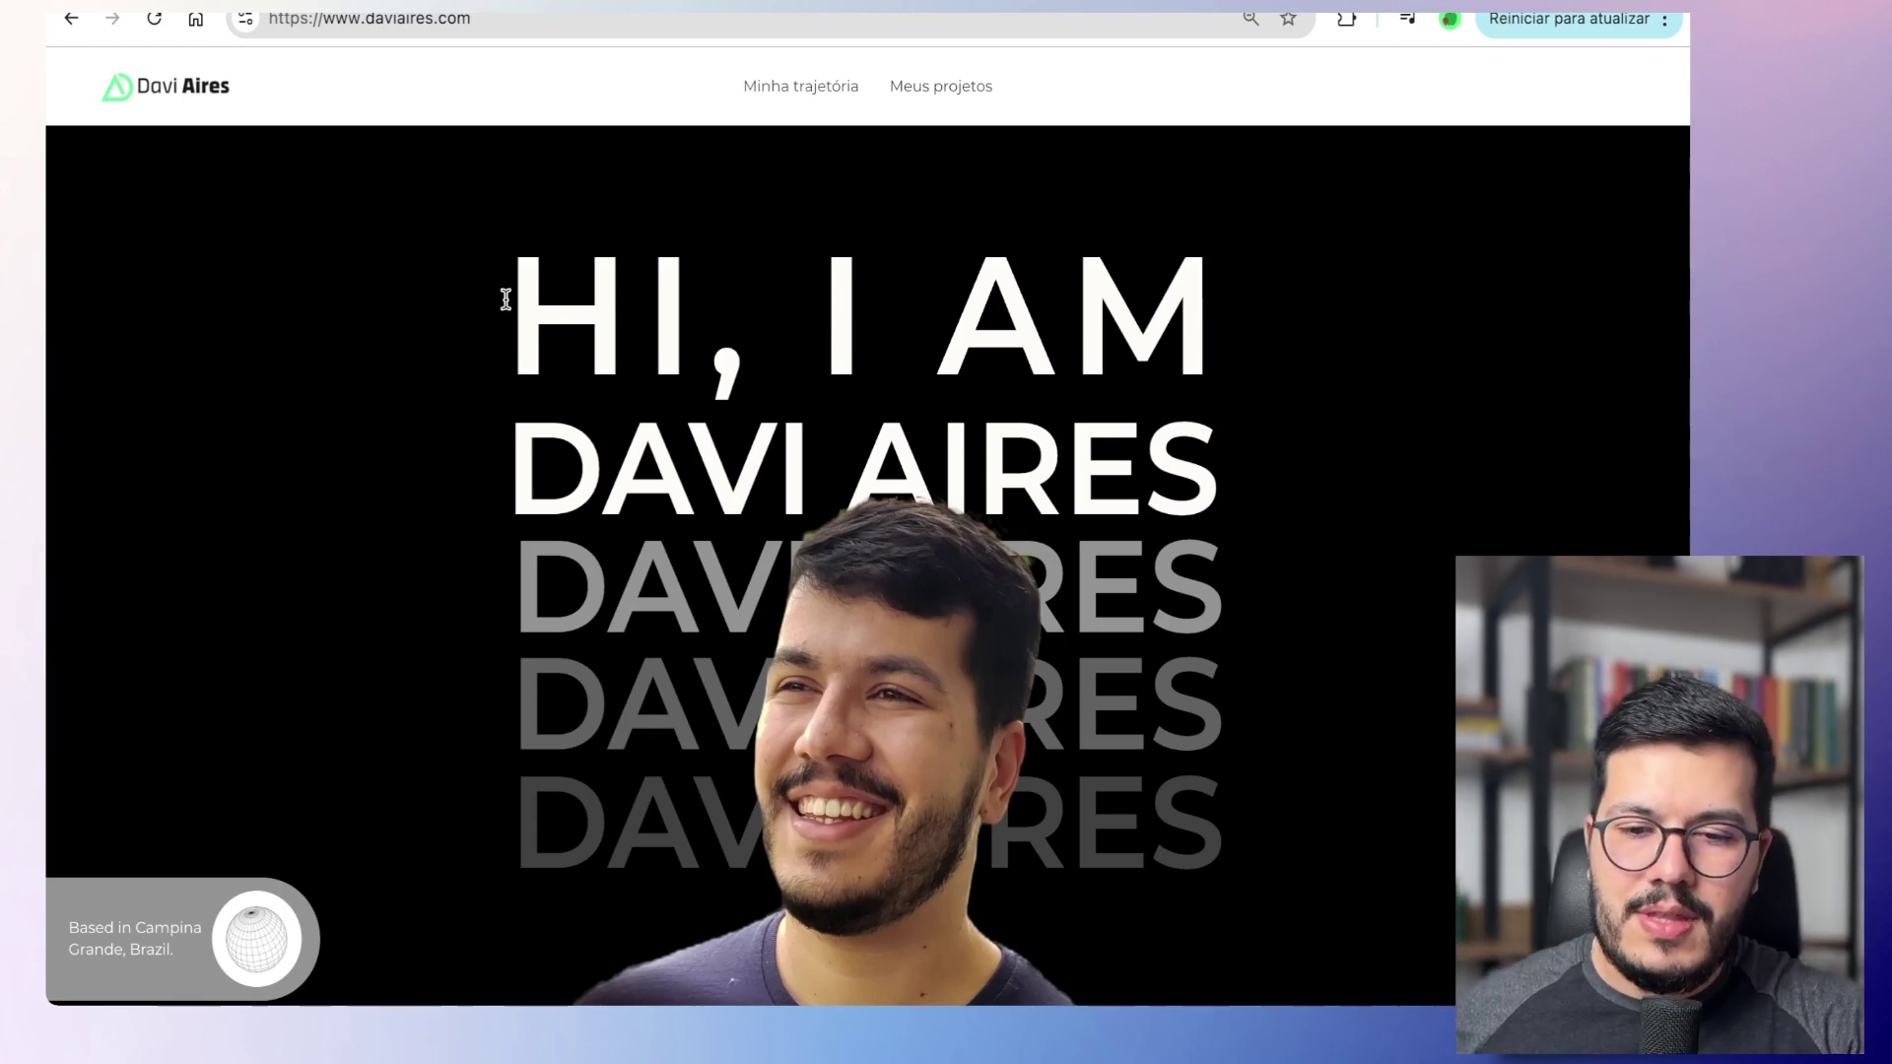
{"action": "left_click_drag", "start_coordinate": [567, 295], "coordinate": [685, 458]}
{"action": "left_click", "coordinate": [743, 325]}
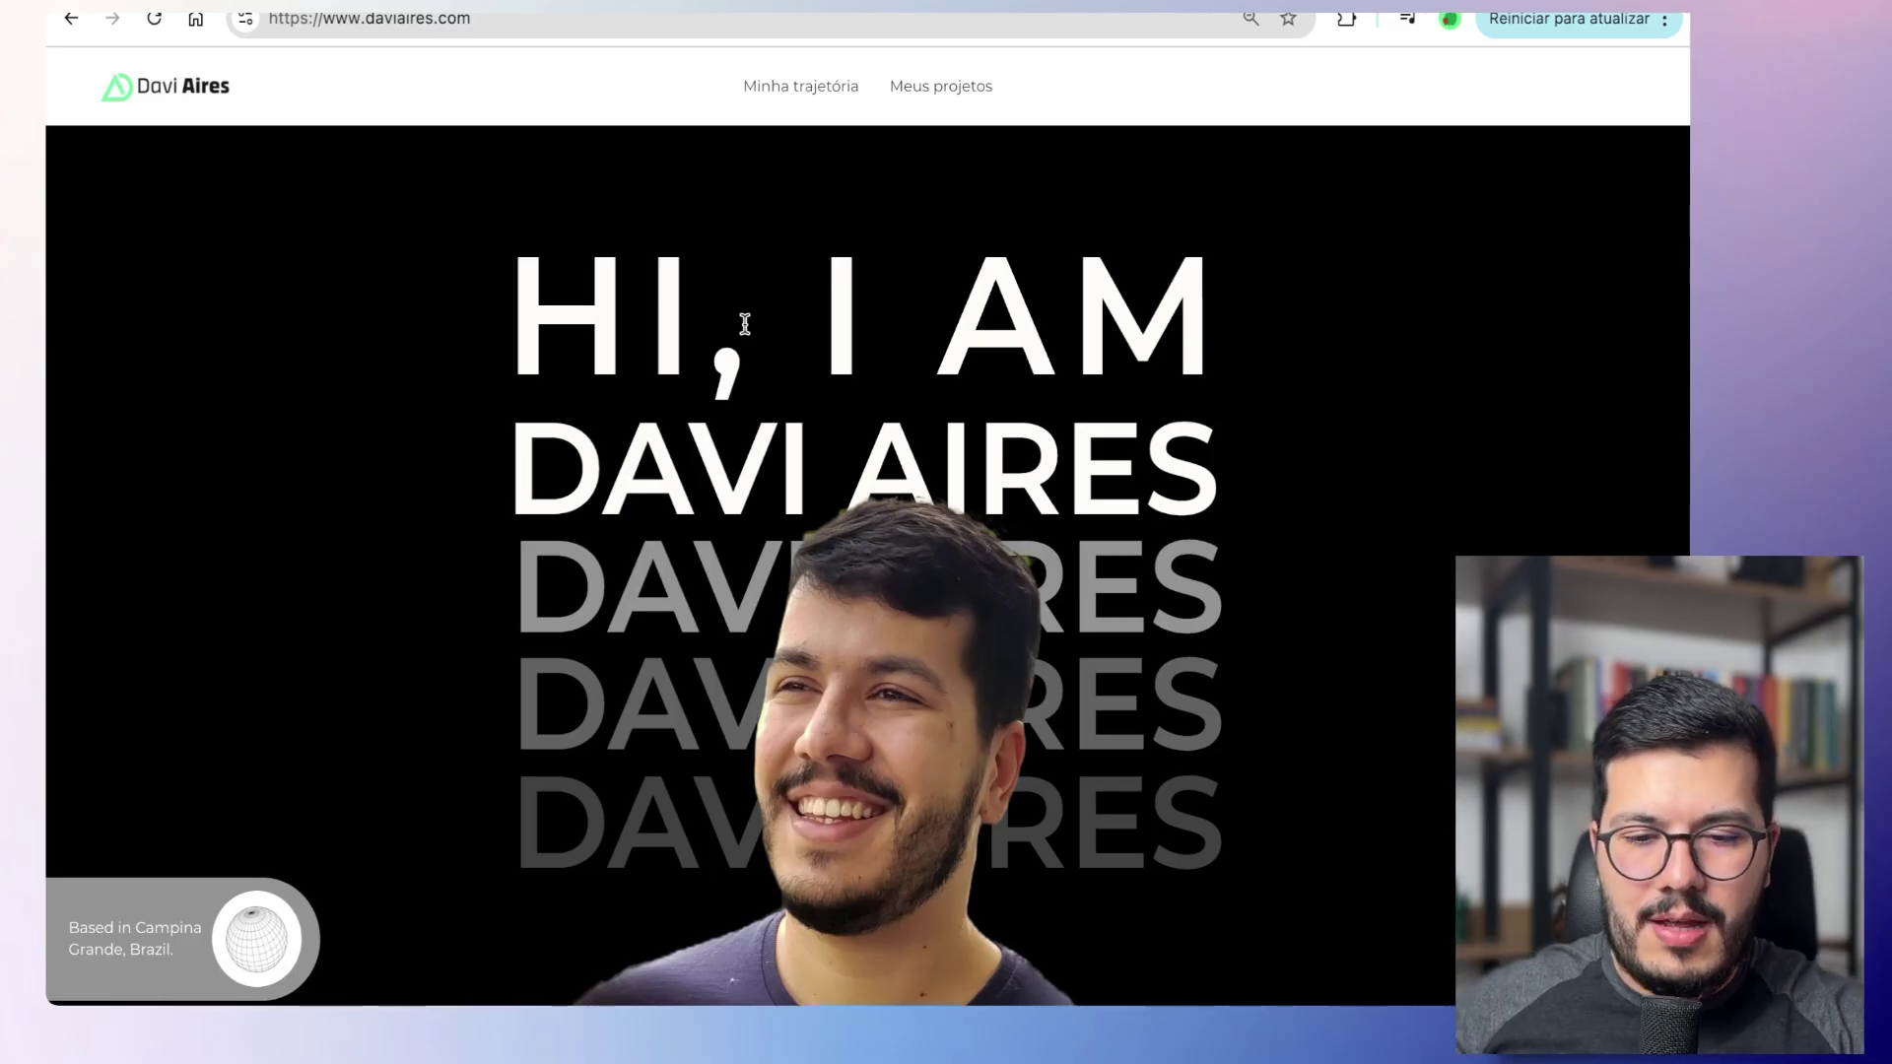
{"action": "scroll", "coordinate": [745, 325], "scroll_direction": "down", "scroll_amount": 1}
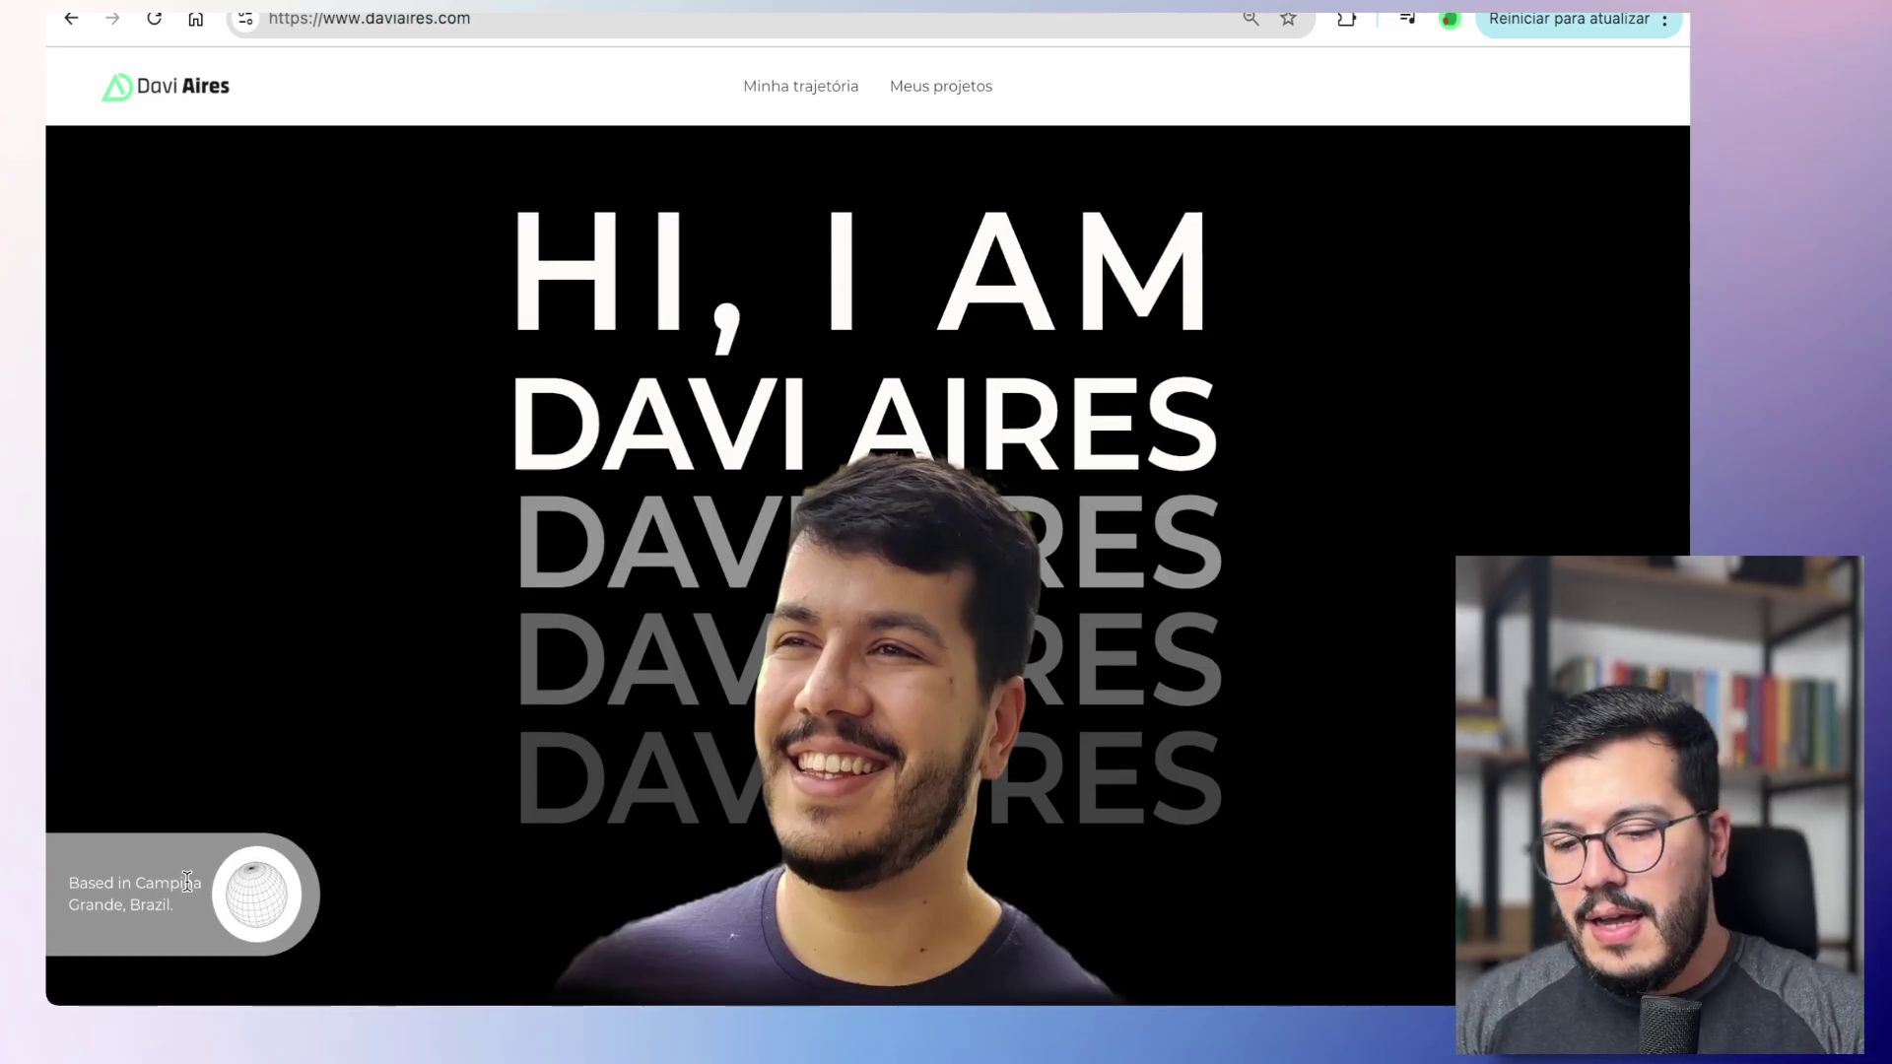
{"action": "scroll", "coordinate": [300, 847], "scroll_direction": "down", "scroll_amount": 2}
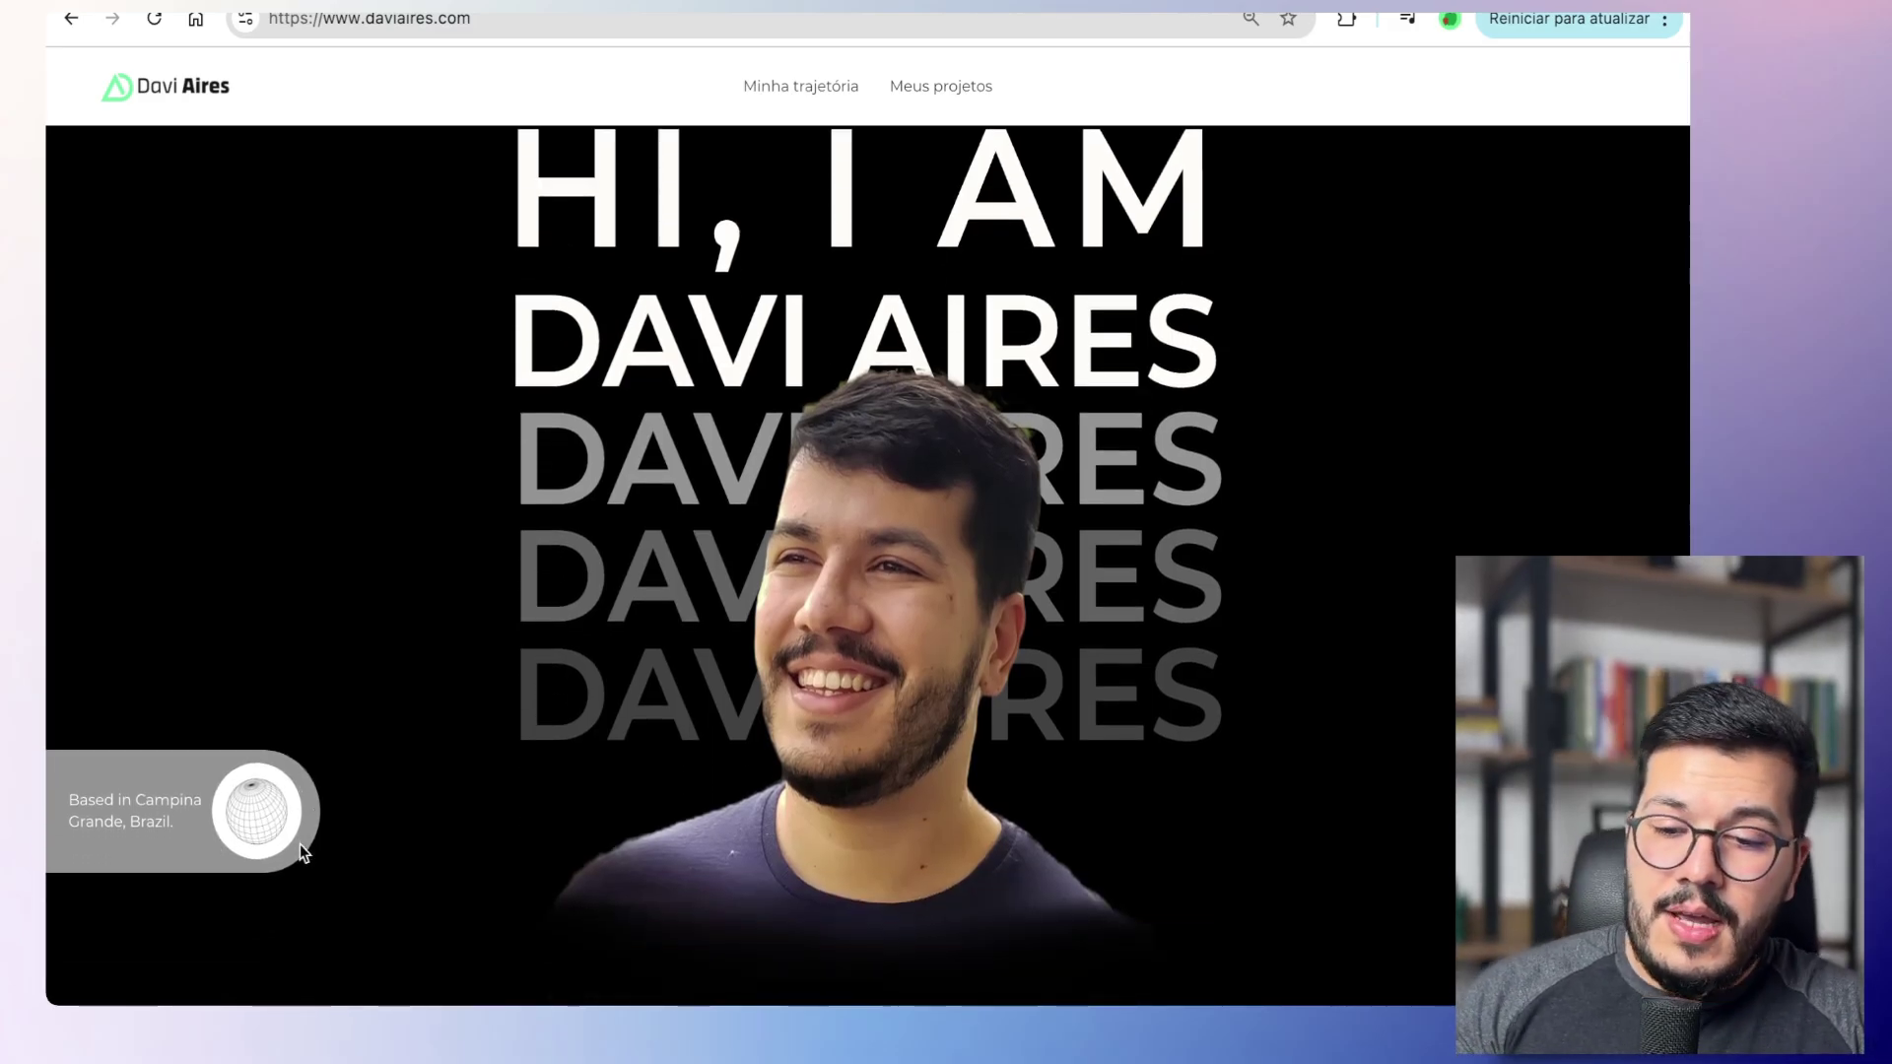
{"action": "scroll", "coordinate": [299, 848], "scroll_direction": "down", "scroll_amount": 5}
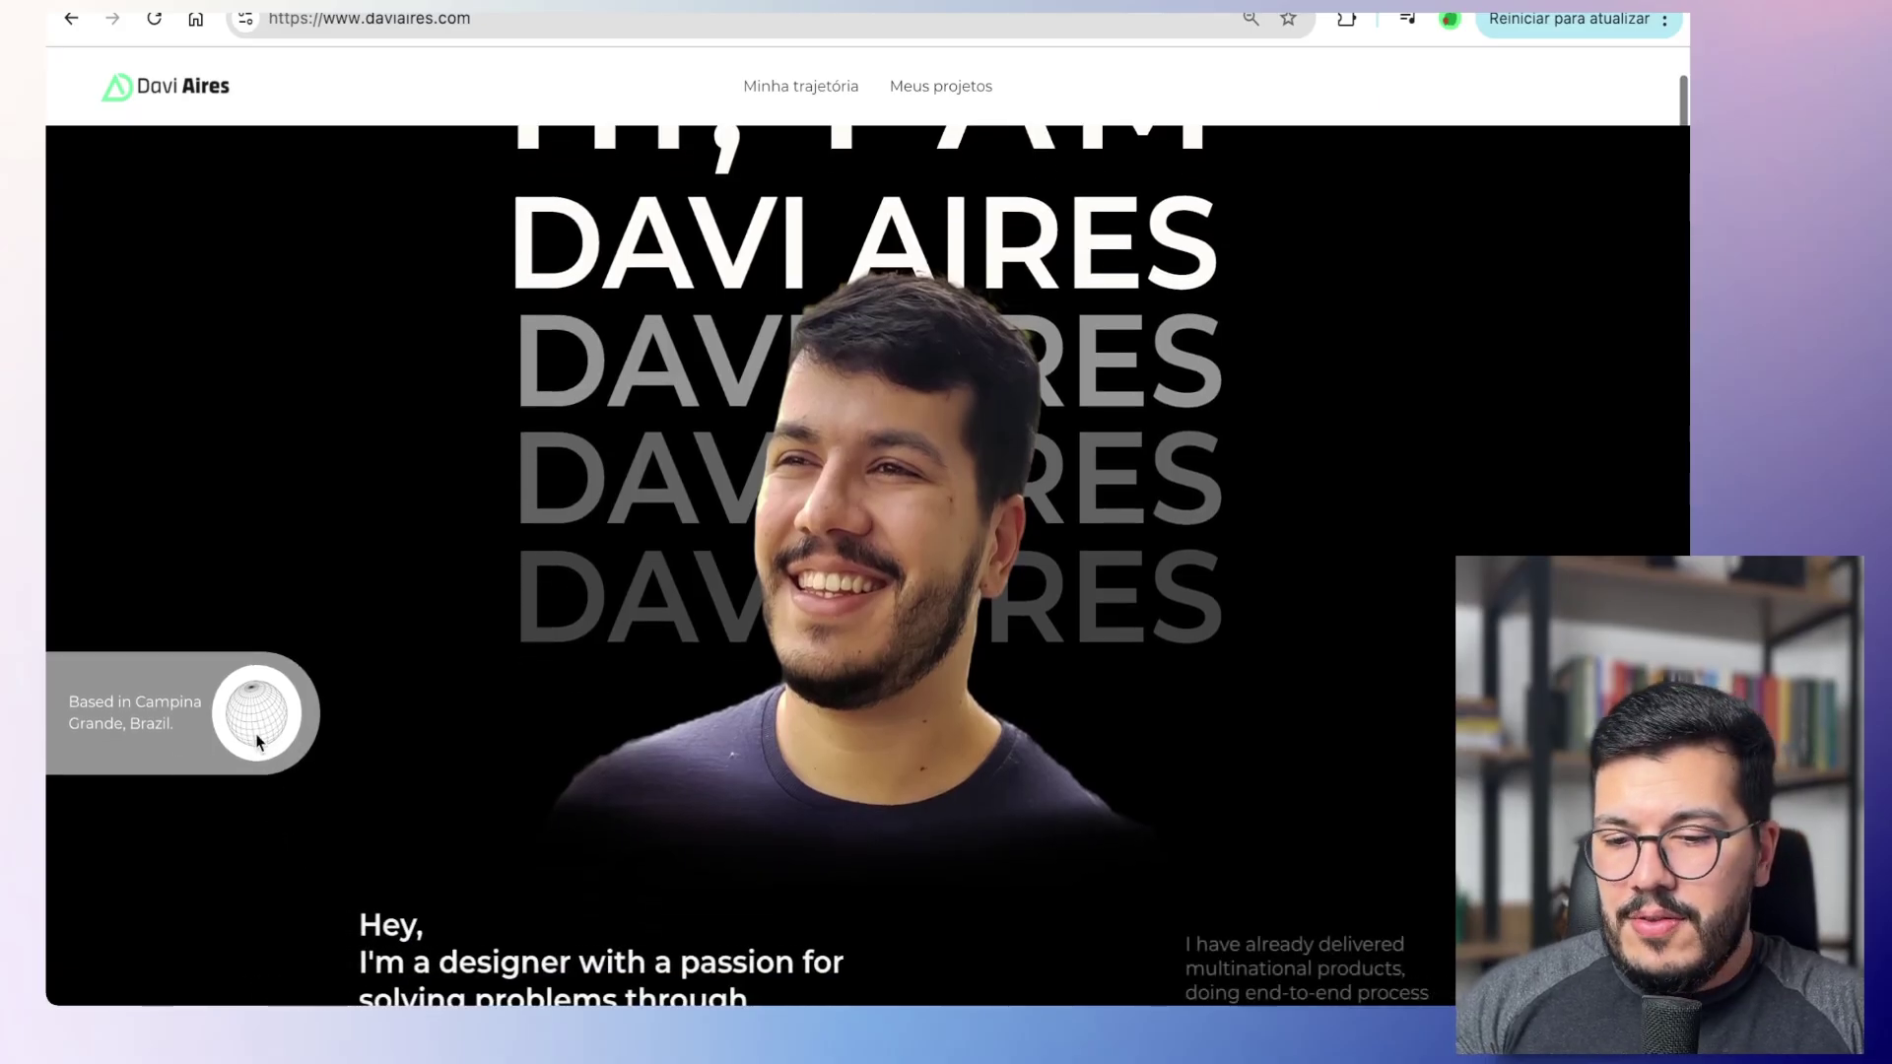
{"action": "scroll", "coordinate": [718, 802], "scroll_direction": "down", "scroll_amount": 4}
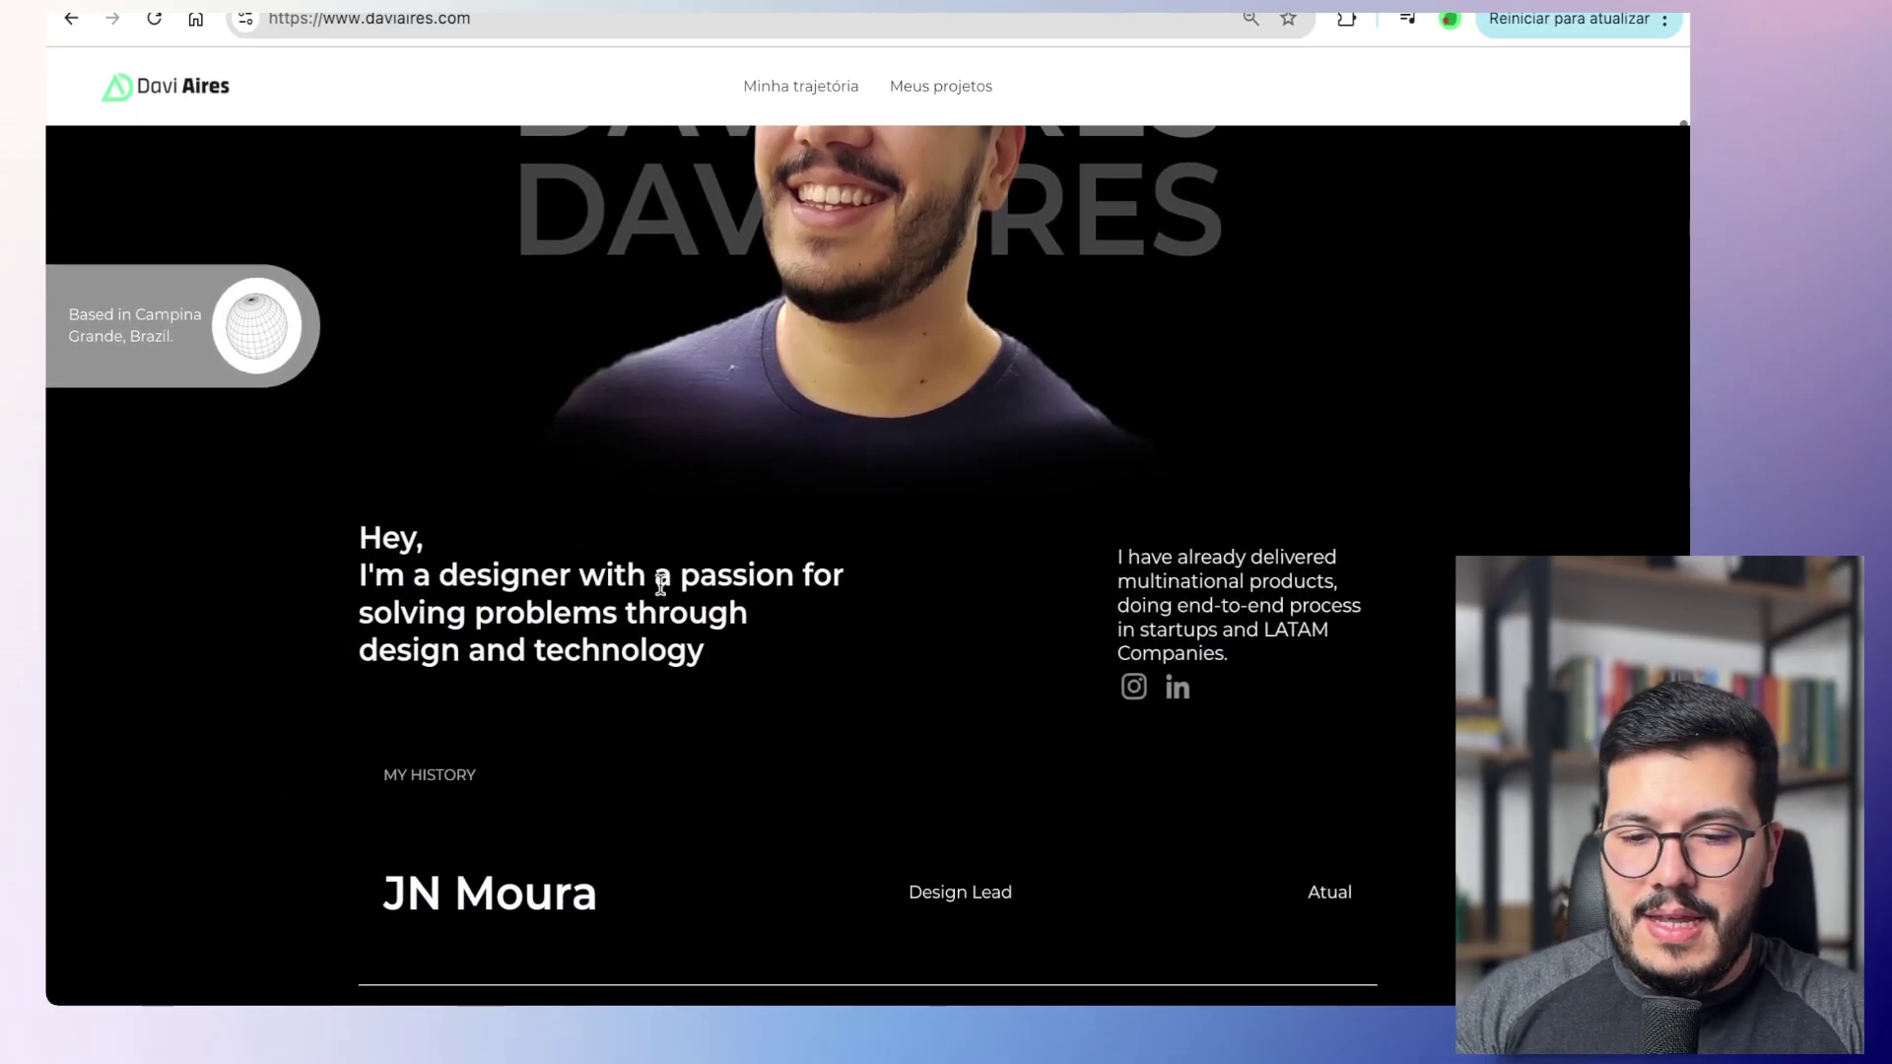
{"action": "scroll", "coordinate": [993, 575], "scroll_direction": "down", "scroll_amount": 3}
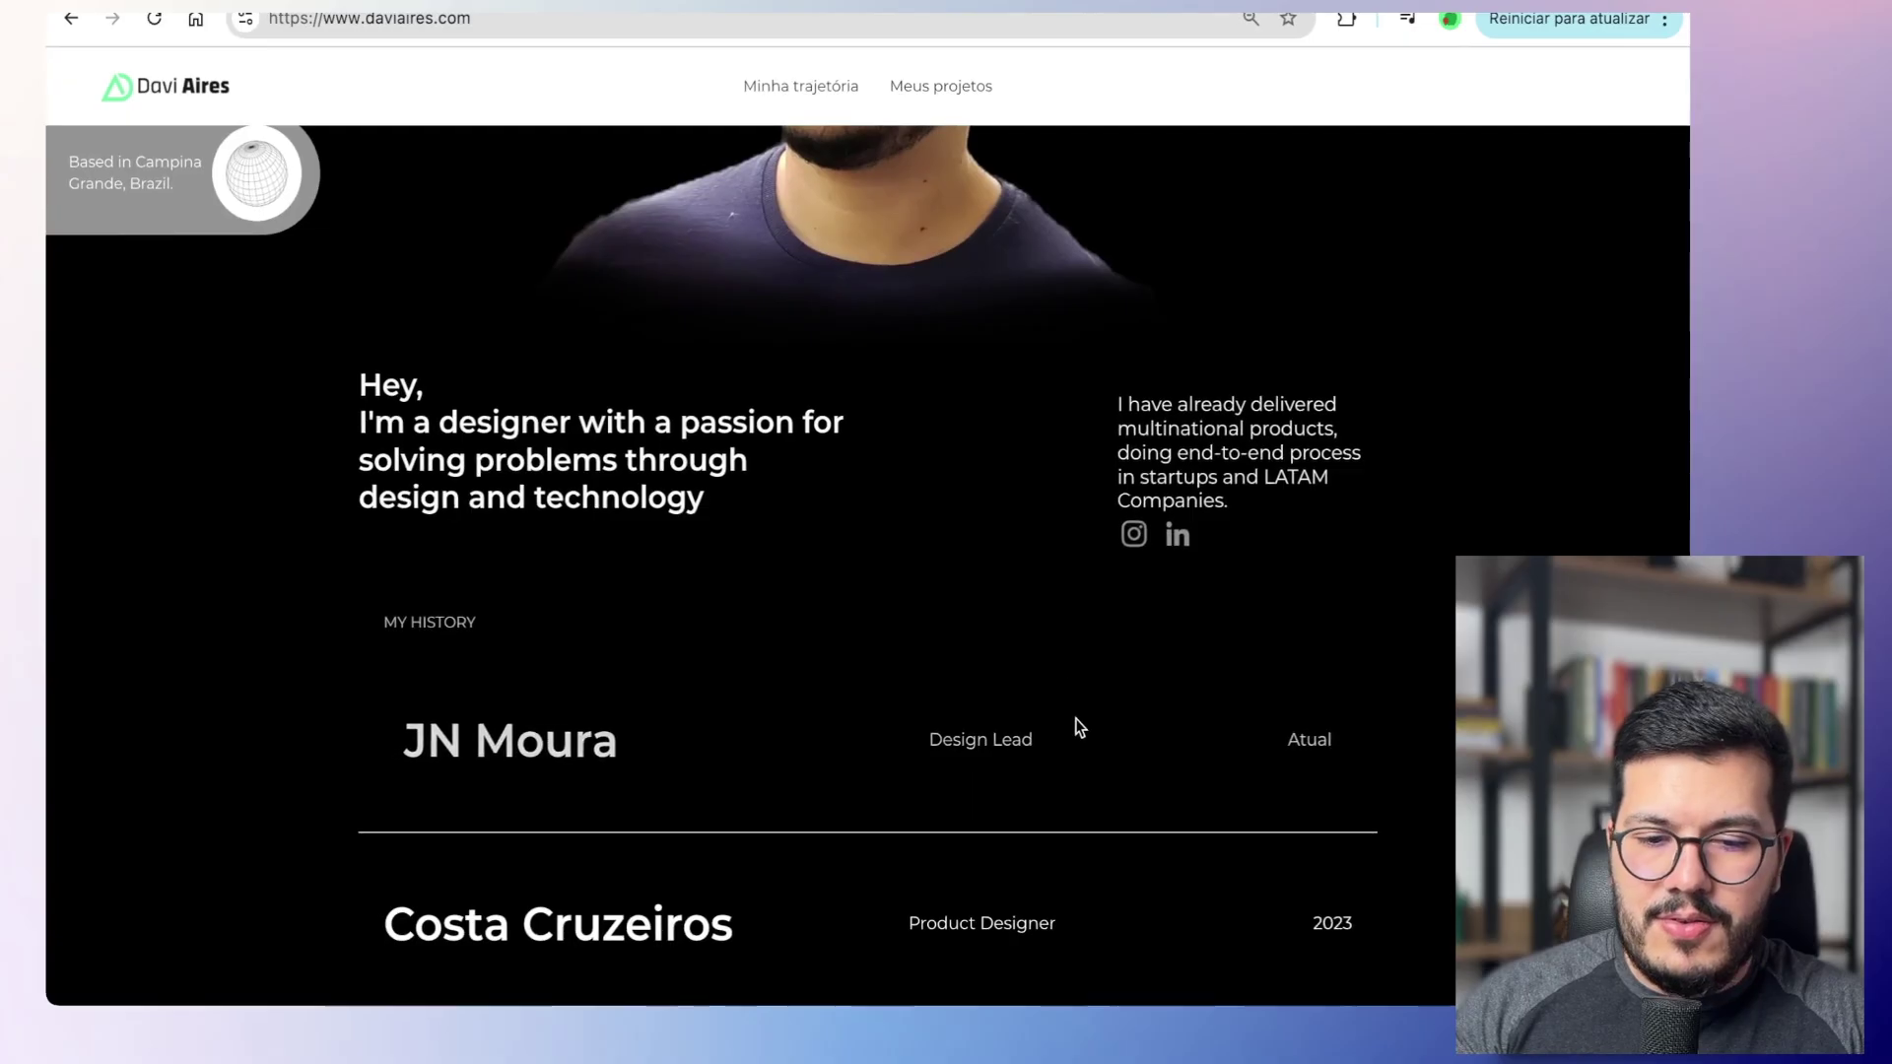
Step: Review the My History section and expand it to show more past roles
{"action": "scroll", "coordinate": [1077, 726], "scroll_direction": "down", "scroll_amount": 2}
{"action": "scroll", "coordinate": [1180, 418], "scroll_direction": "down", "scroll_amount": 3}
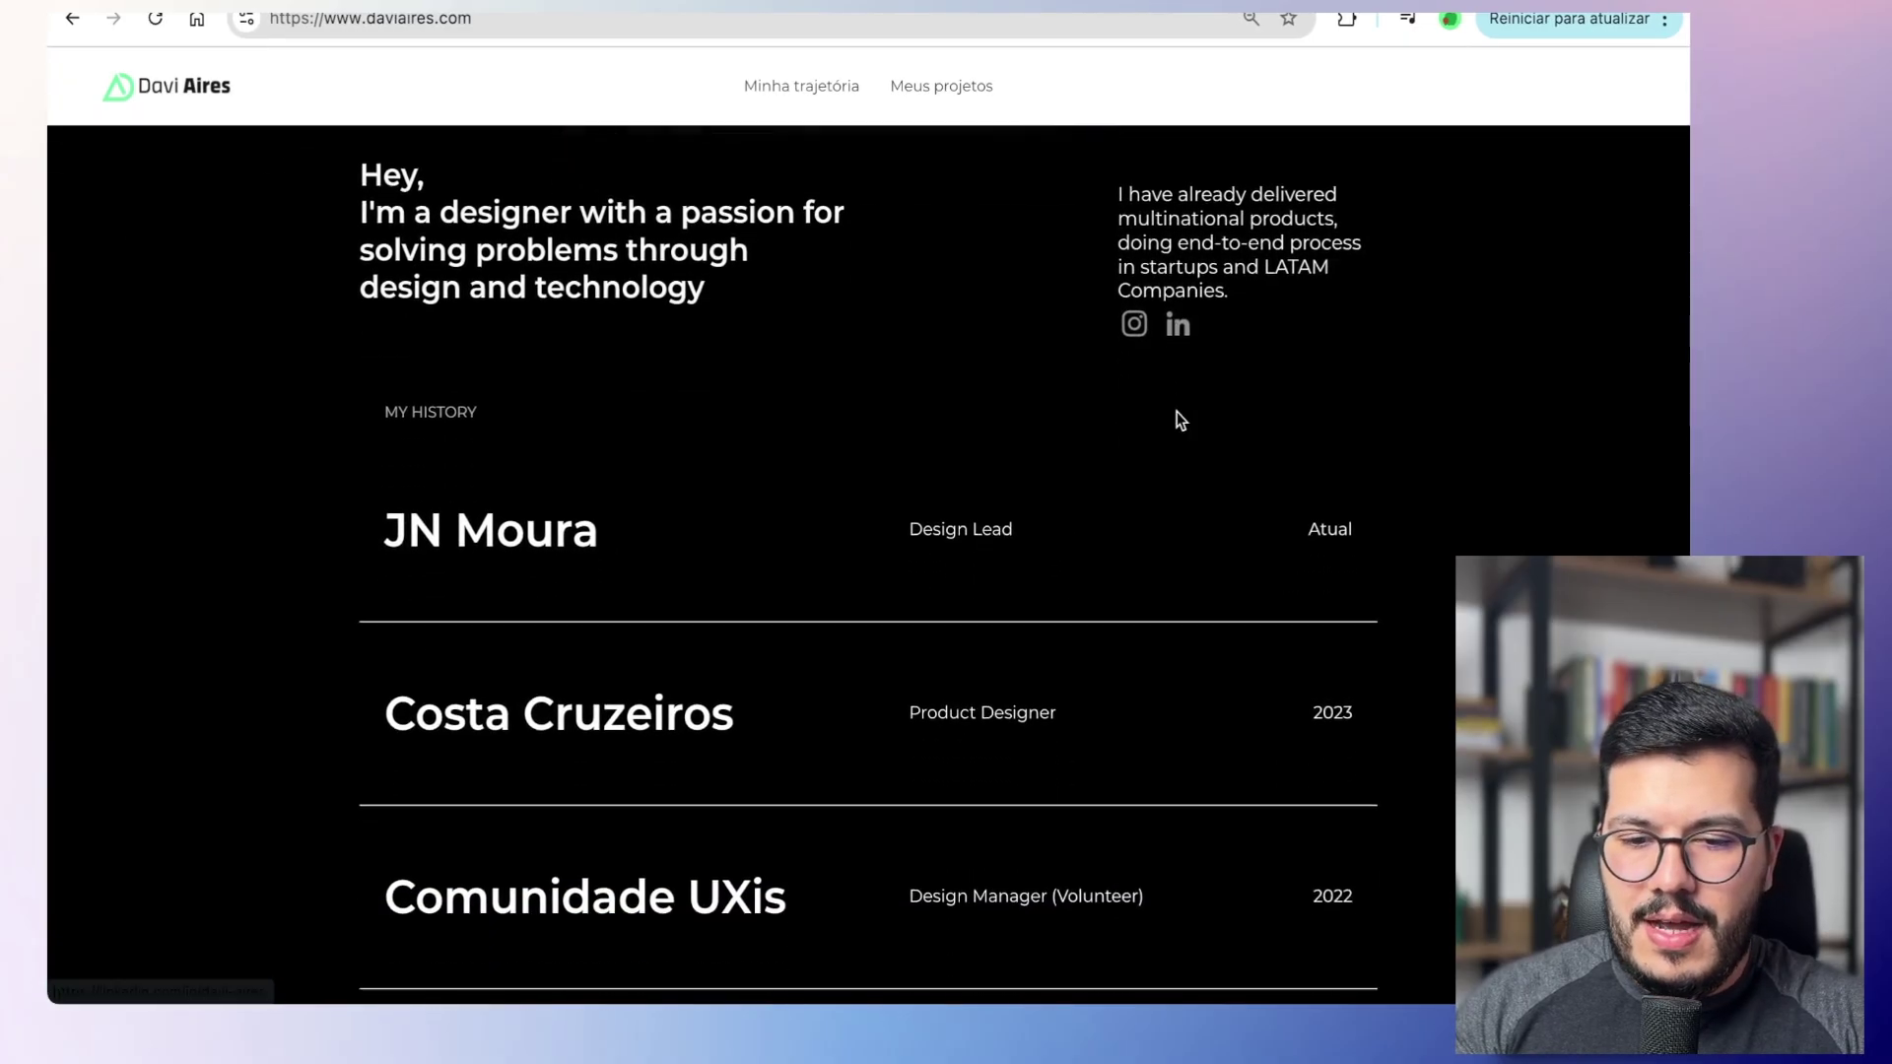
{"action": "scroll", "coordinate": [738, 557], "scroll_direction": "down", "scroll_amount": 2}
{"action": "scroll", "coordinate": [738, 561], "scroll_direction": "up", "scroll_amount": 1}
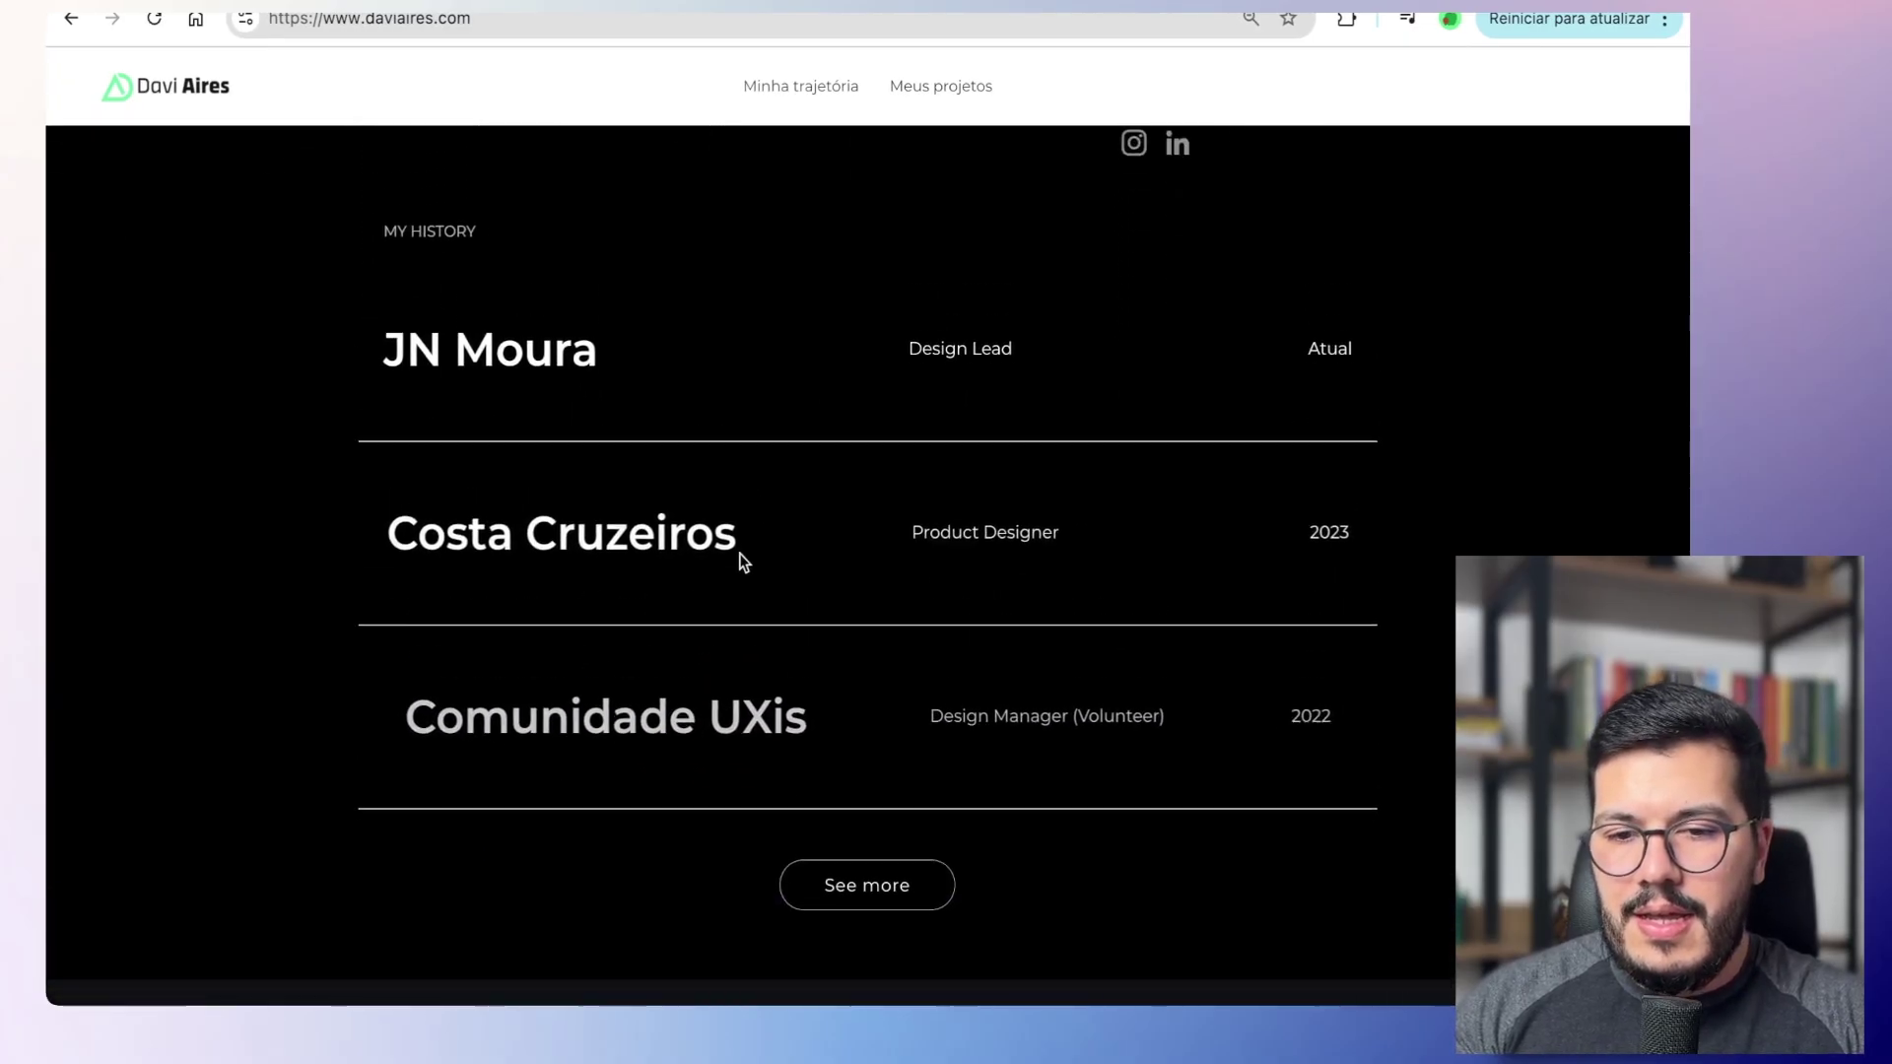
{"action": "left_click", "coordinate": [842, 872]}
{"action": "scroll", "coordinate": [819, 778], "scroll_direction": "down", "scroll_amount": 2}
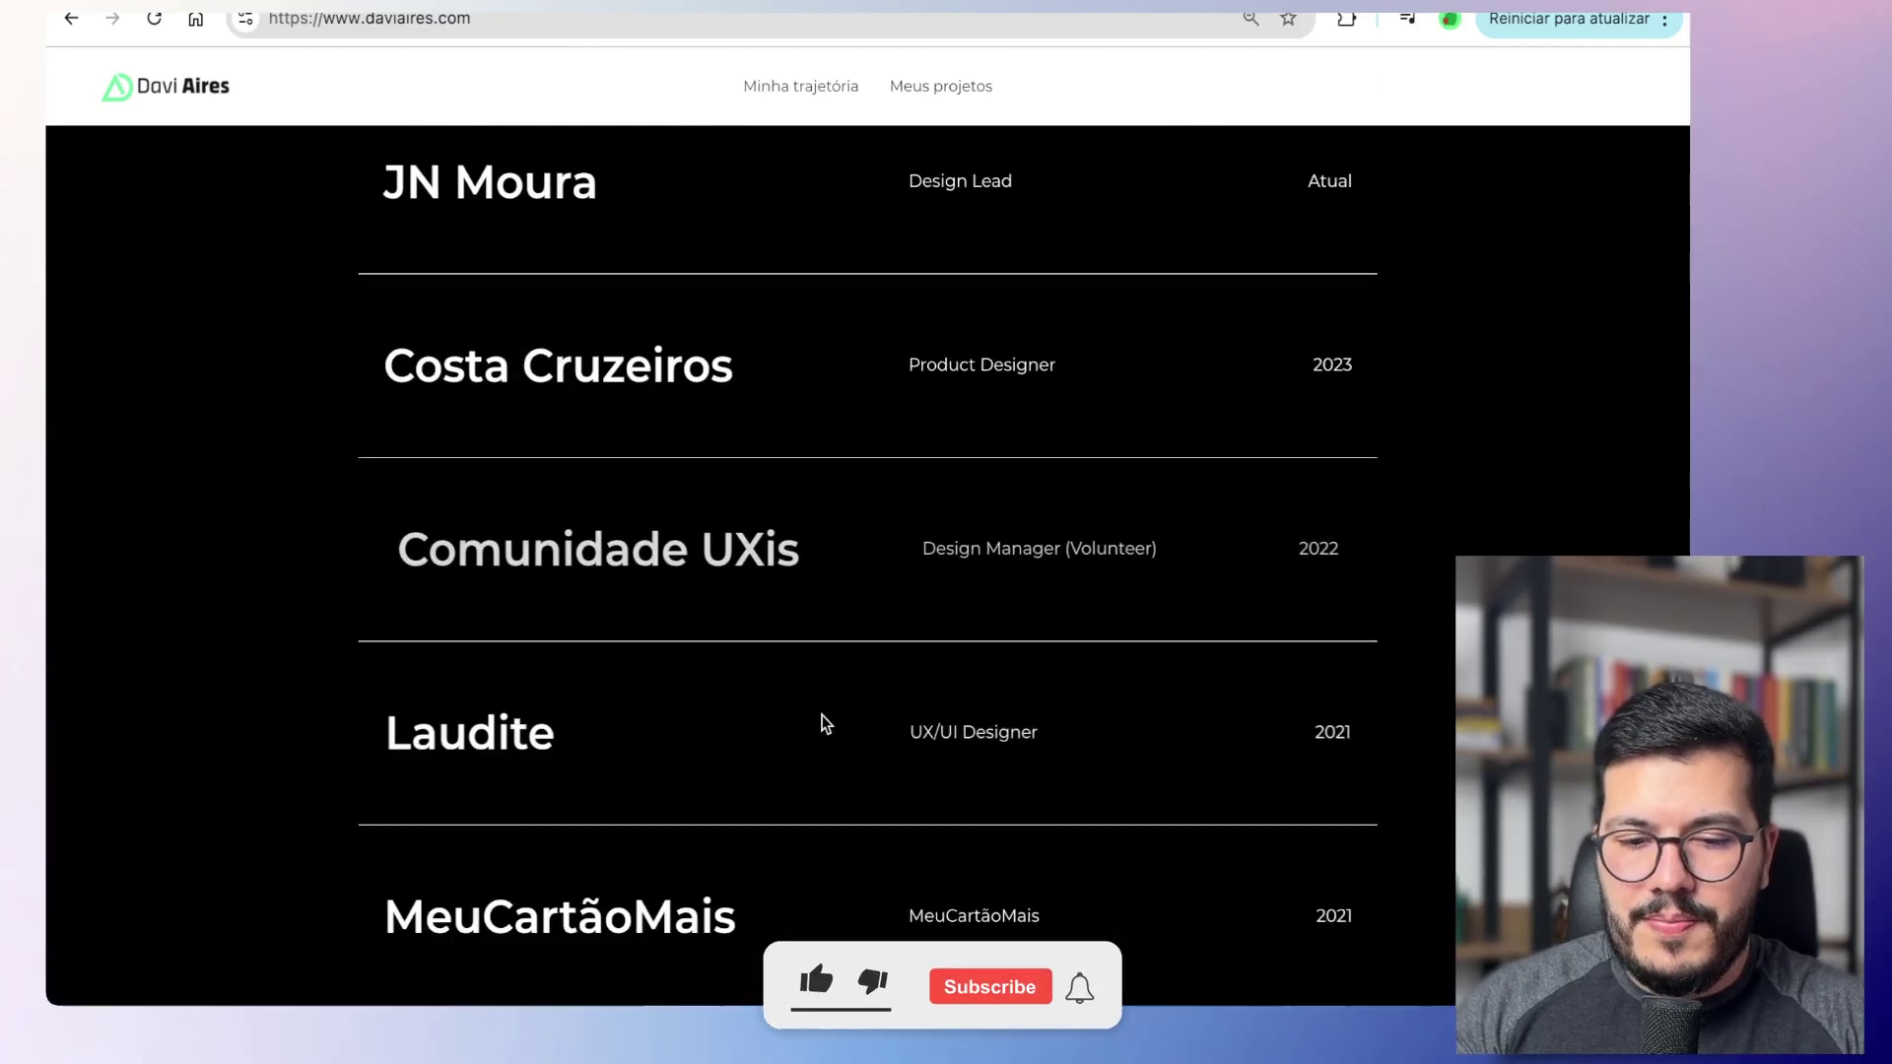
Step: Look over the Feedbacks testimonials and the My Works gallery, and expand the gallery to all projects
{"action": "scroll", "coordinate": [826, 724], "scroll_direction": "down", "scroll_amount": 20}
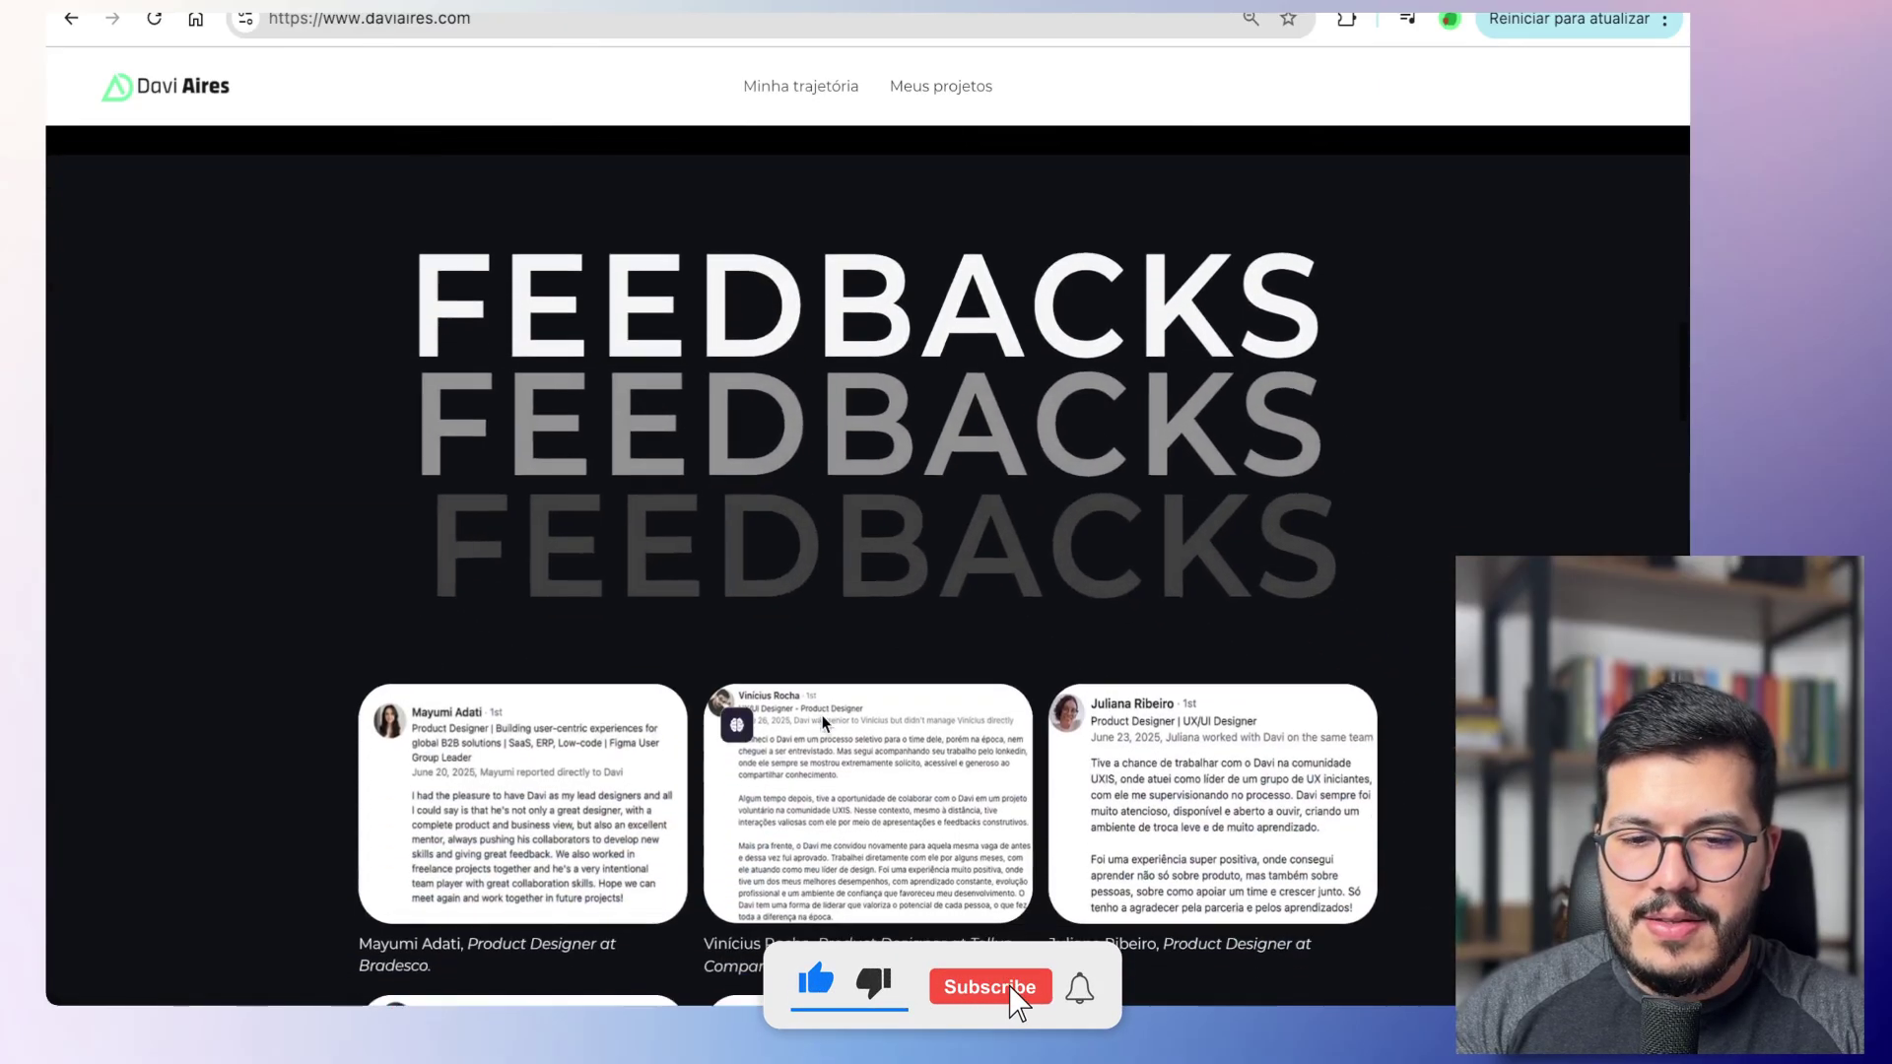
{"action": "scroll", "coordinate": [657, 546], "scroll_direction": "down", "scroll_amount": 4}
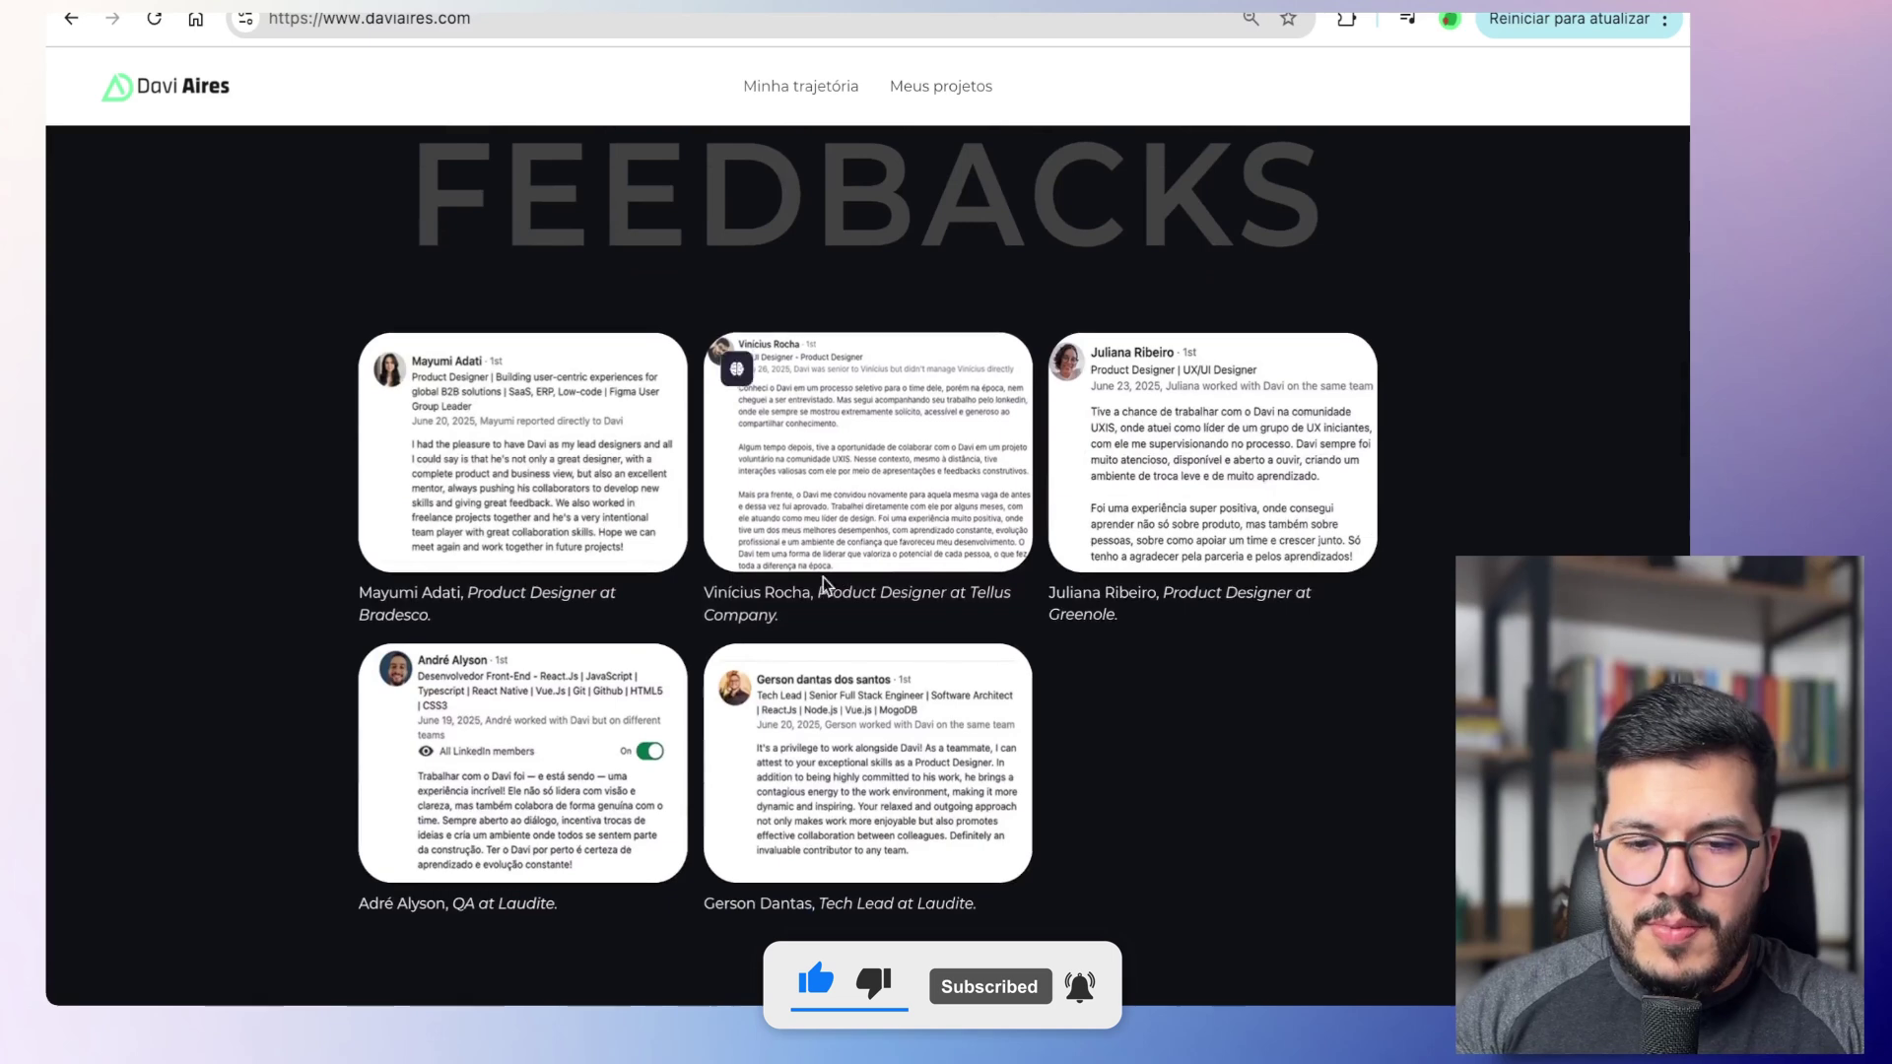
{"action": "scroll", "coordinate": [1288, 803], "scroll_direction": "down", "scroll_amount": 3}
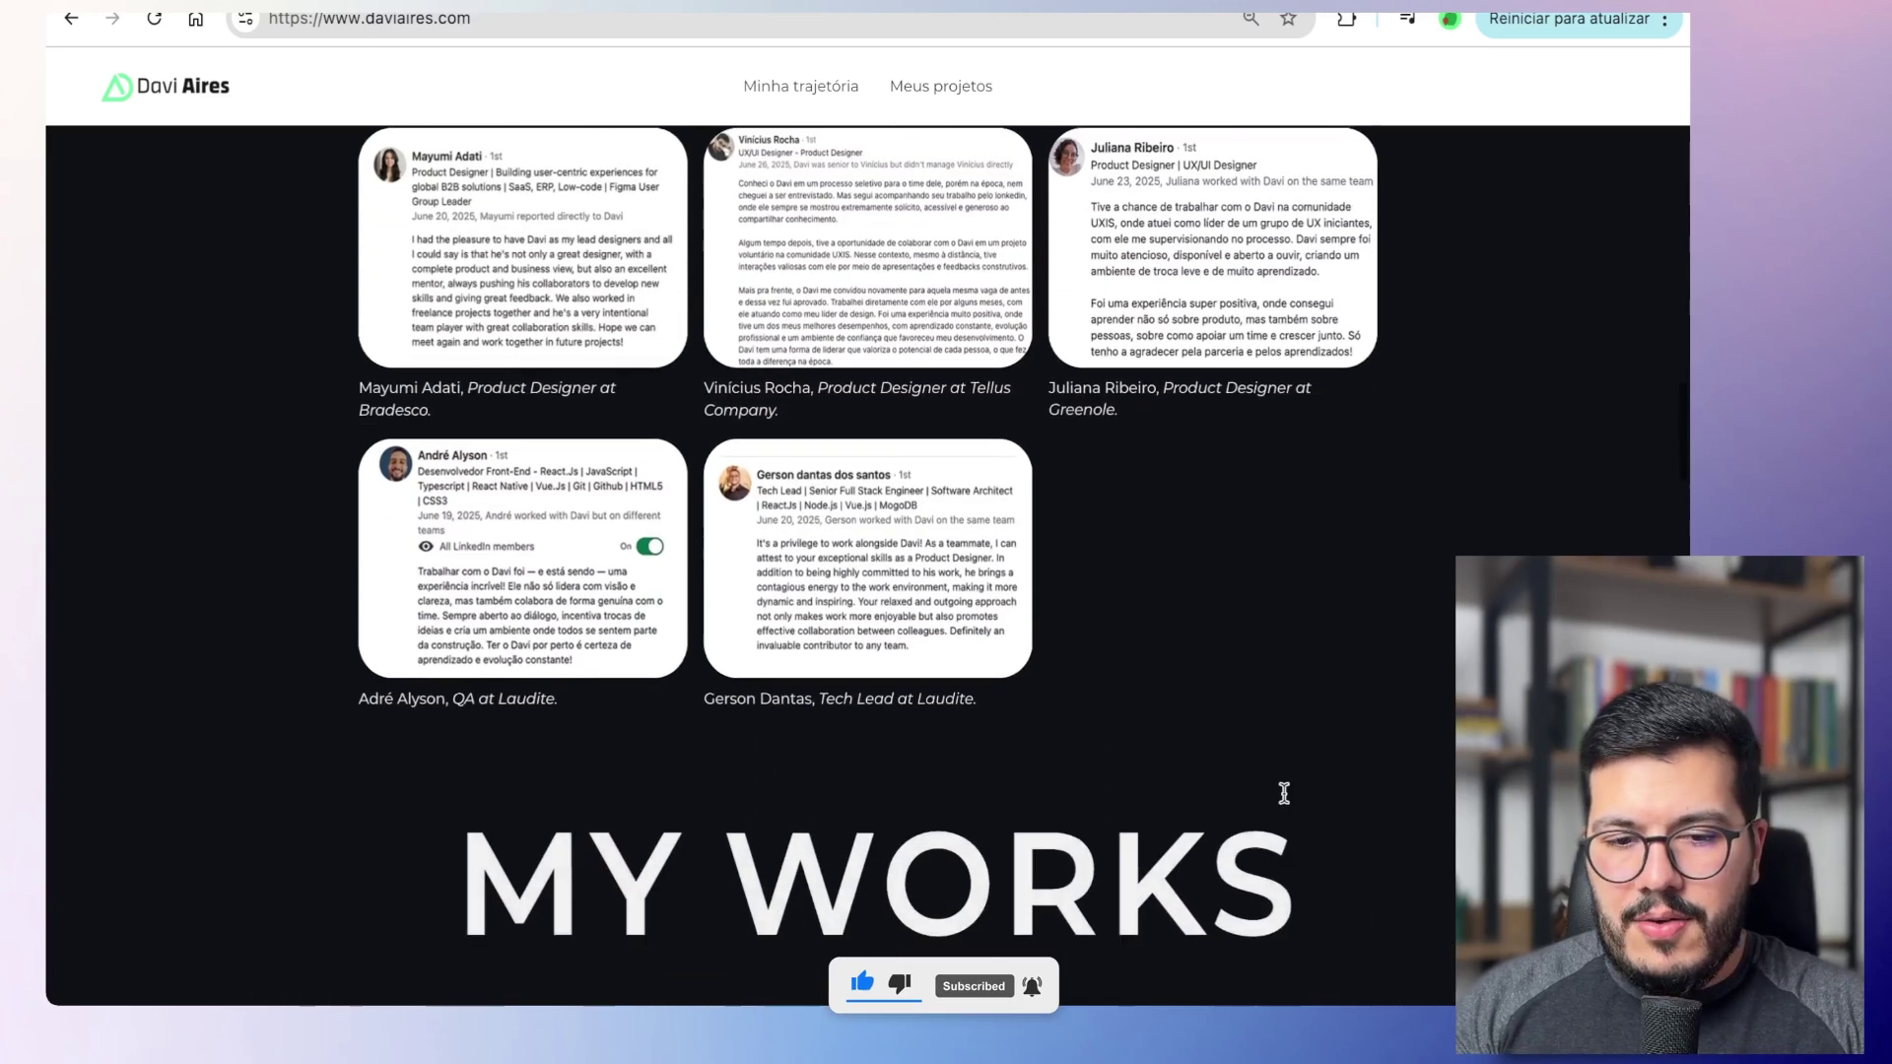
{"action": "scroll", "coordinate": [1283, 794], "scroll_direction": "down", "scroll_amount": 2}
{"action": "scroll", "coordinate": [1283, 794], "scroll_direction": "down", "scroll_amount": 5}
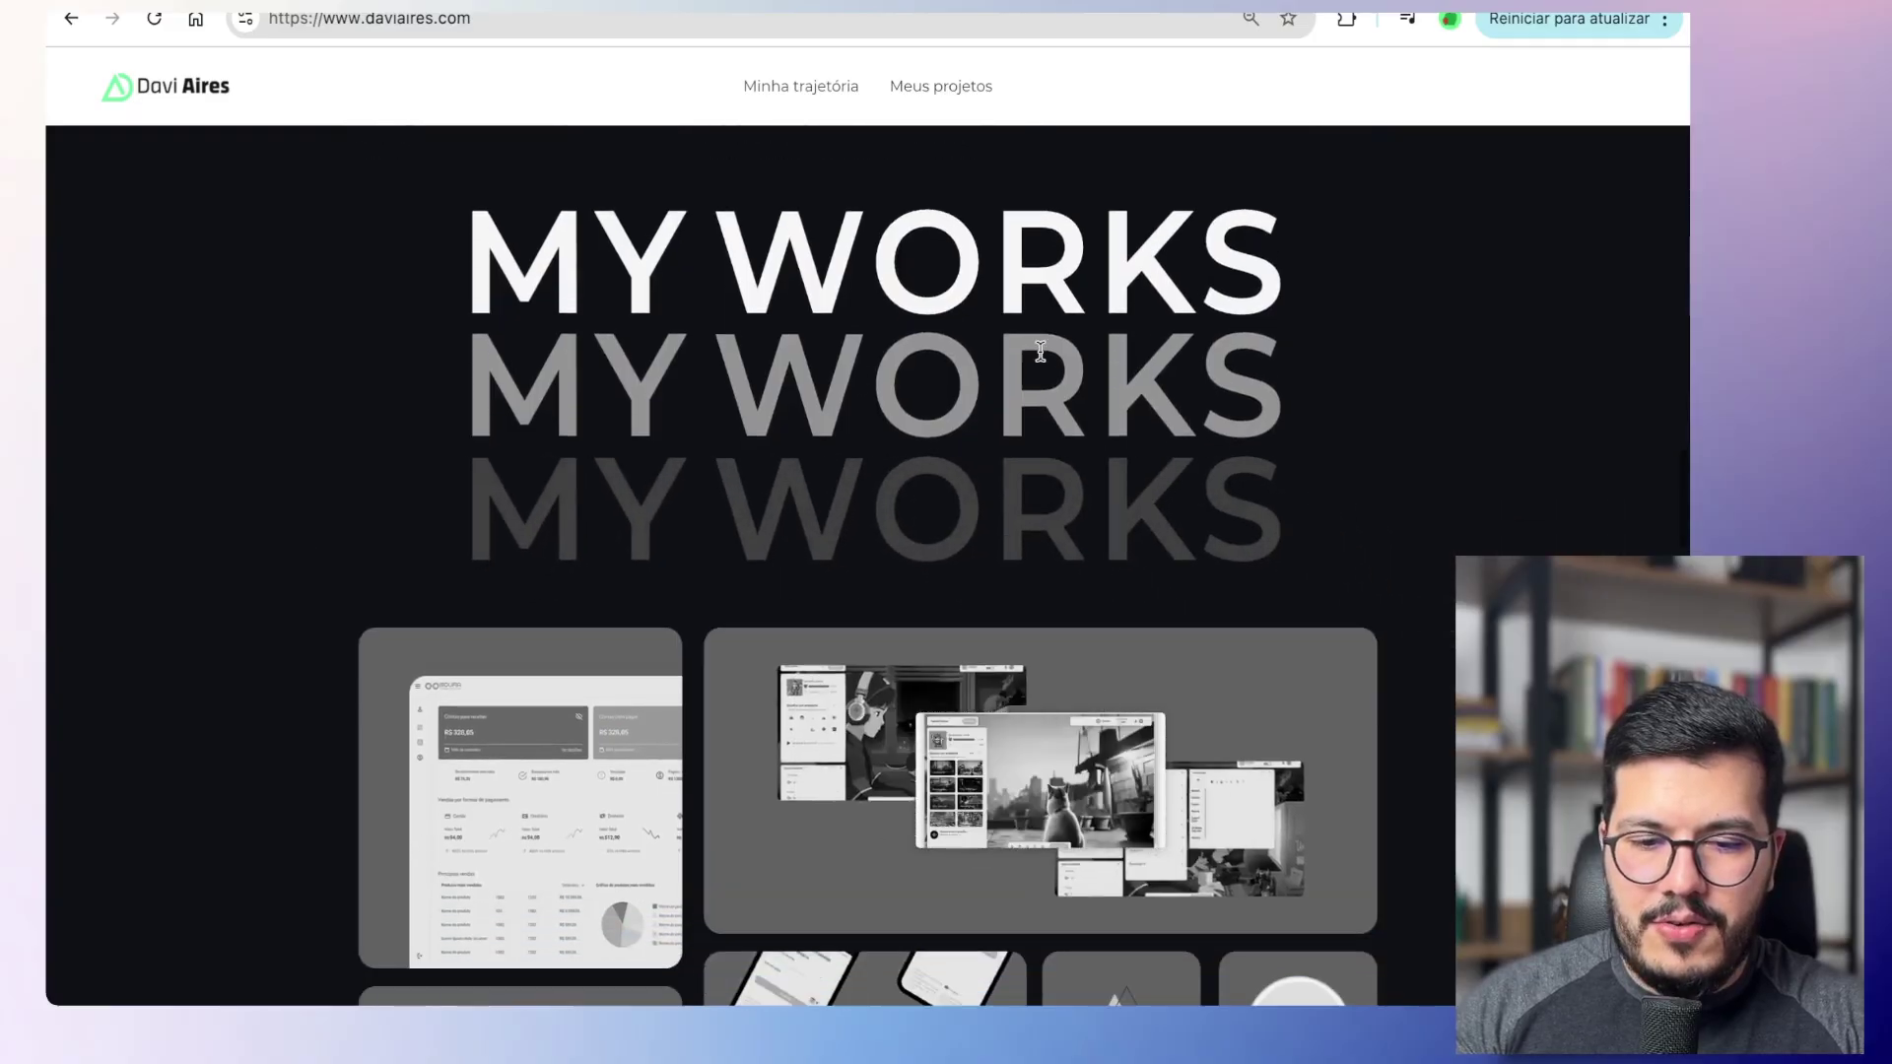
{"action": "scroll", "coordinate": [1126, 587], "scroll_direction": "down", "scroll_amount": 2}
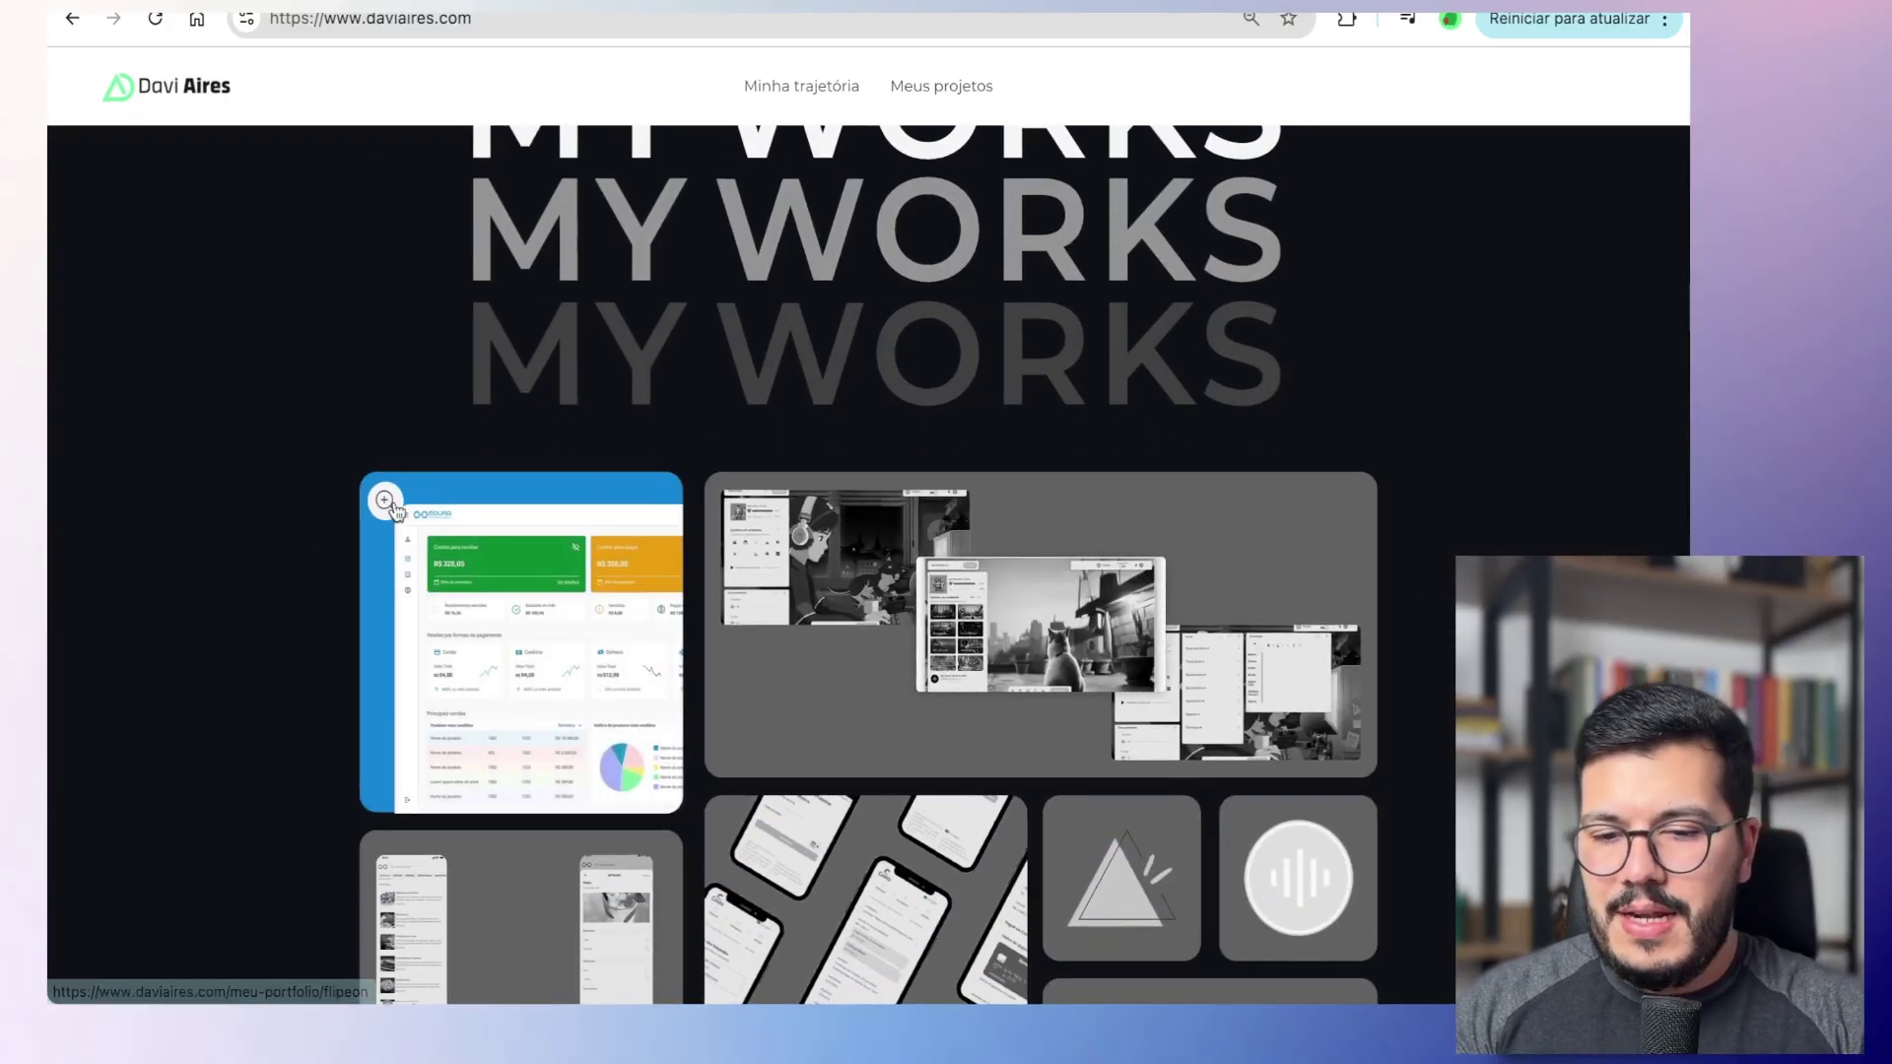
{"action": "scroll", "coordinate": [241, 657], "scroll_direction": "down", "scroll_amount": 3}
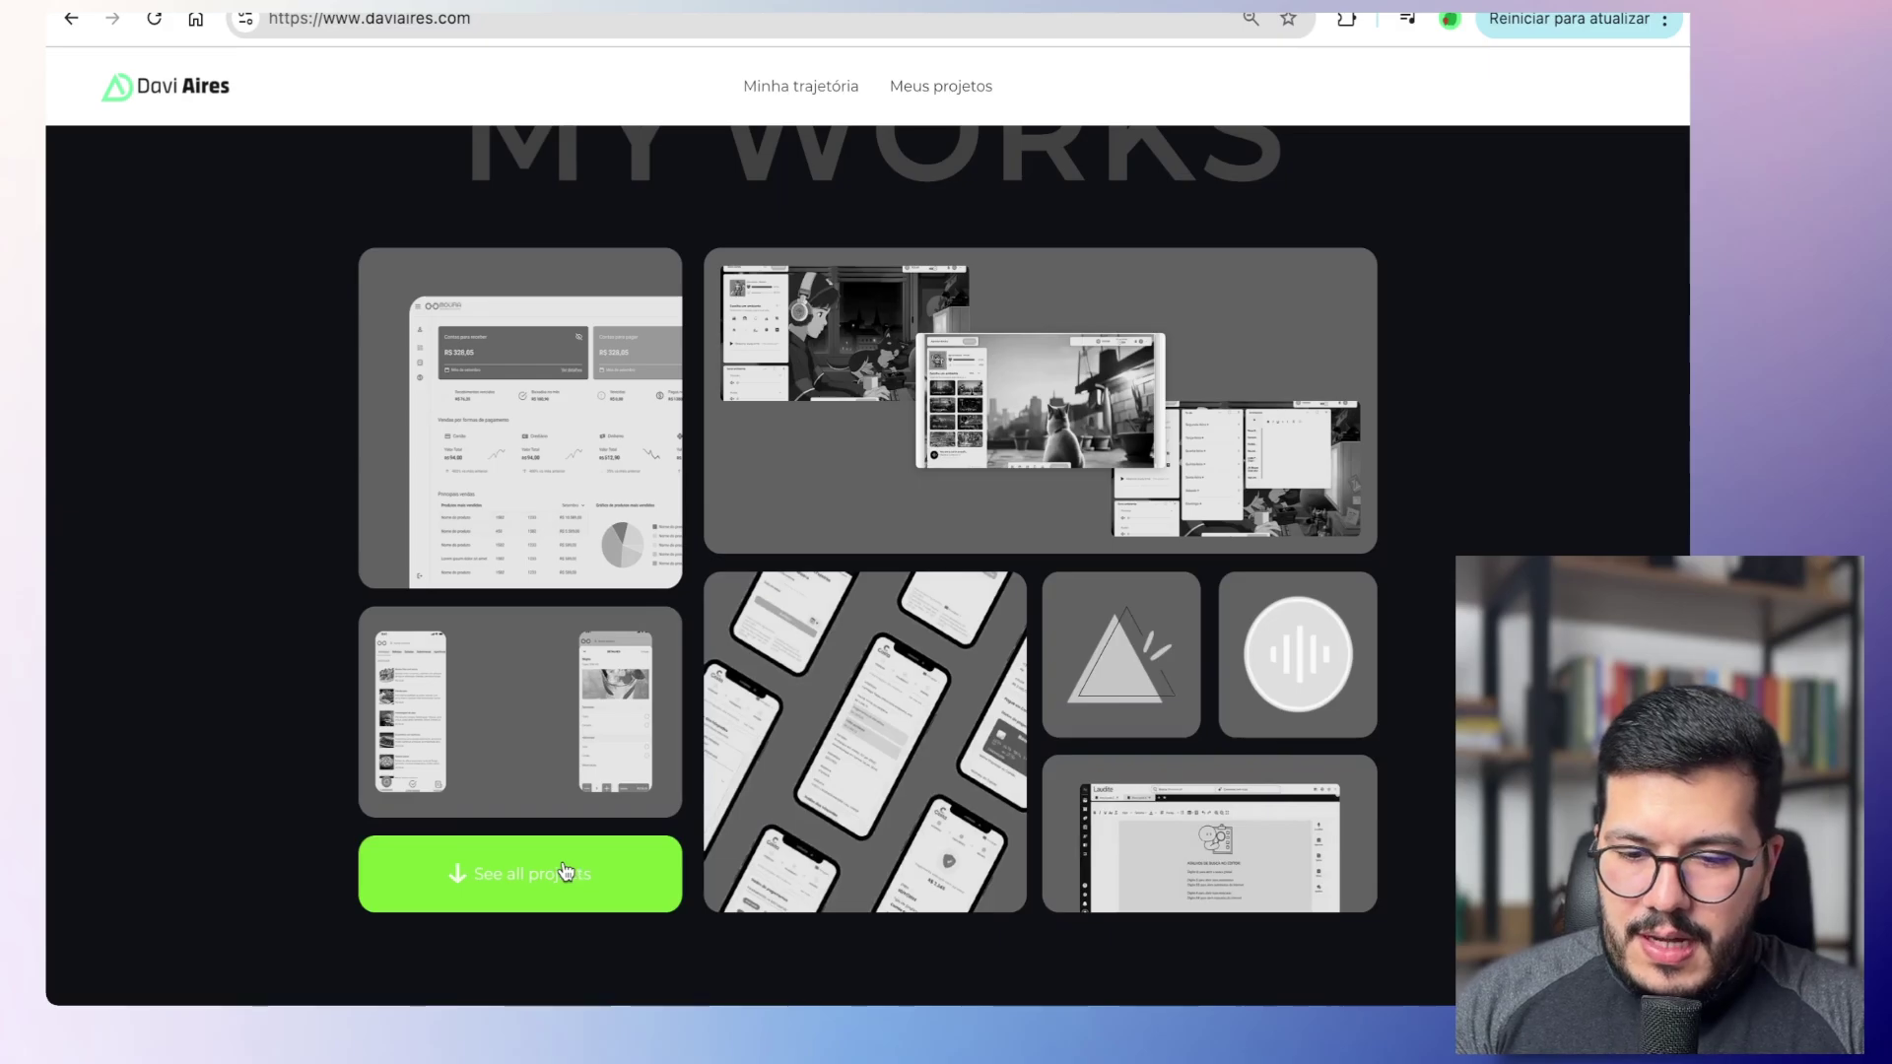
{"action": "left_click", "coordinate": [563, 872]}
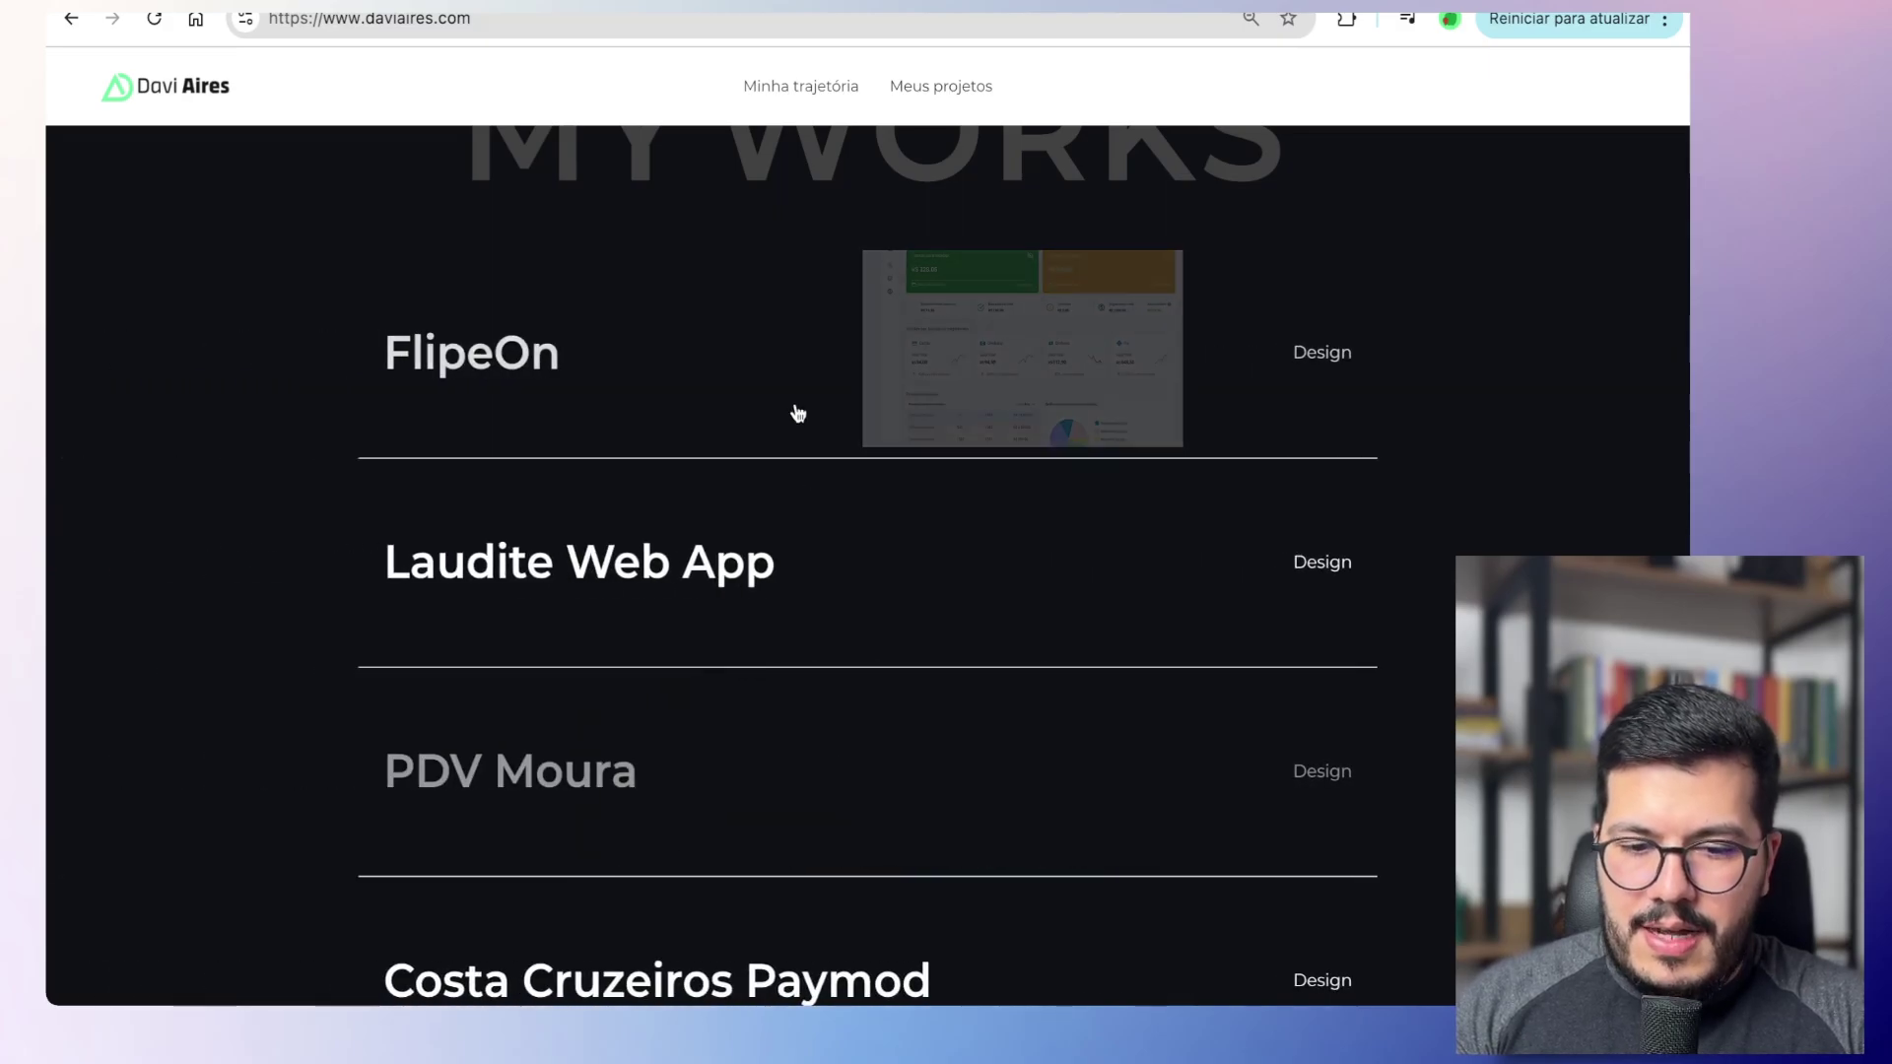
Step: Examine the full My Works project list and the three cards of the Achievements section
{"action": "scroll", "coordinate": [776, 781], "scroll_direction": "down", "scroll_amount": 5}
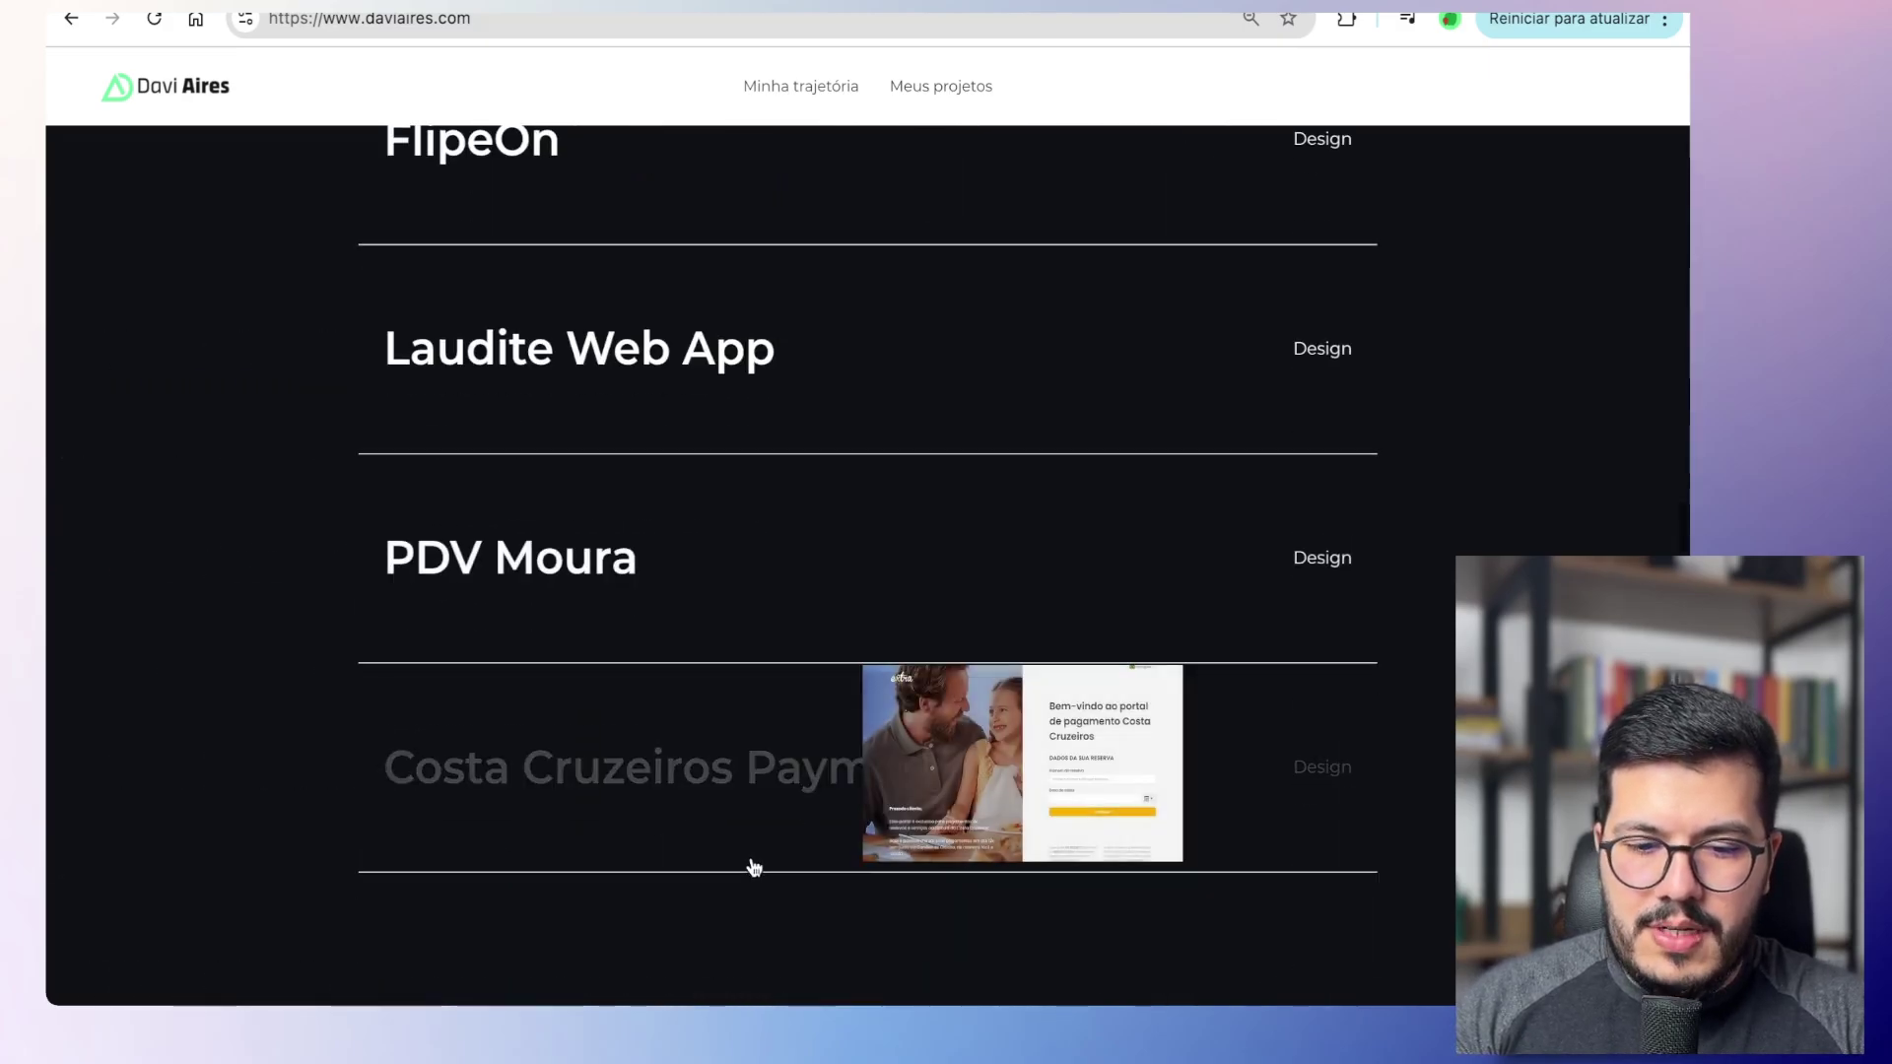
{"action": "scroll", "coordinate": [752, 858], "scroll_direction": "up", "scroll_amount": 6}
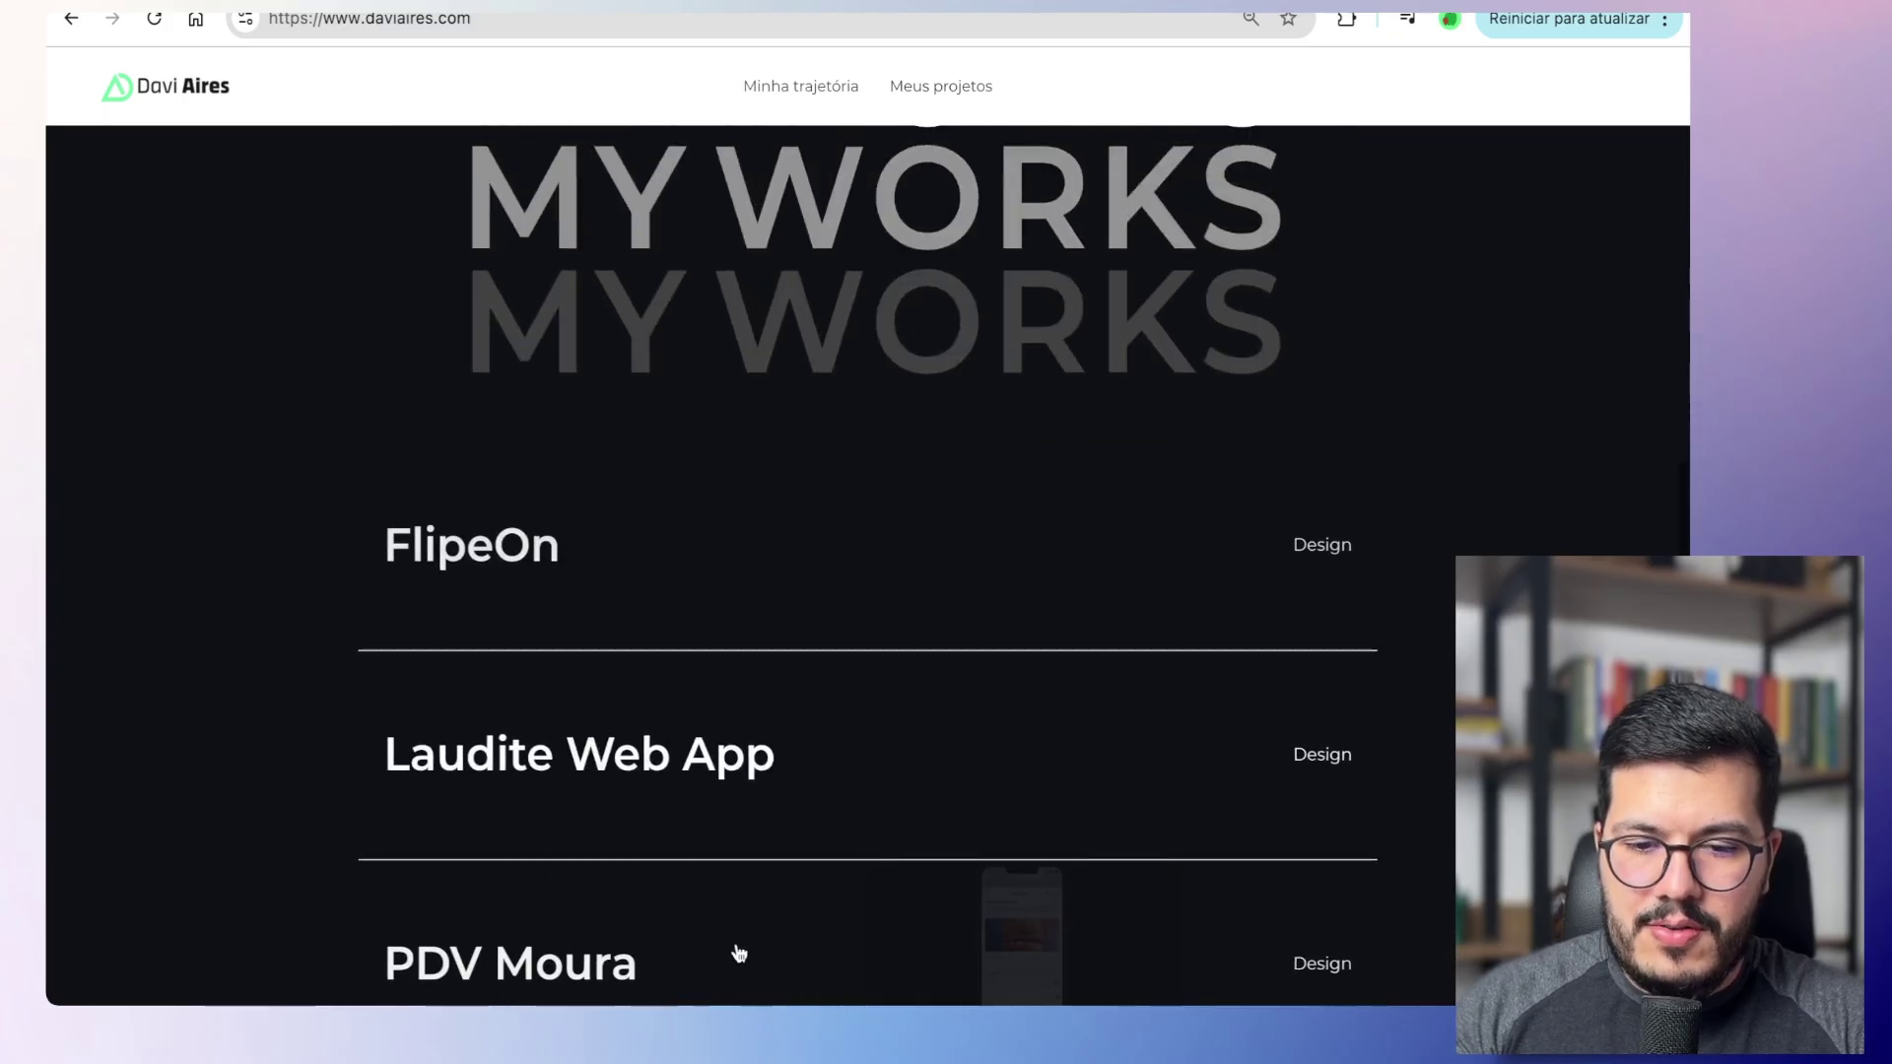
{"action": "scroll", "coordinate": [740, 954], "scroll_direction": "down", "scroll_amount": 3}
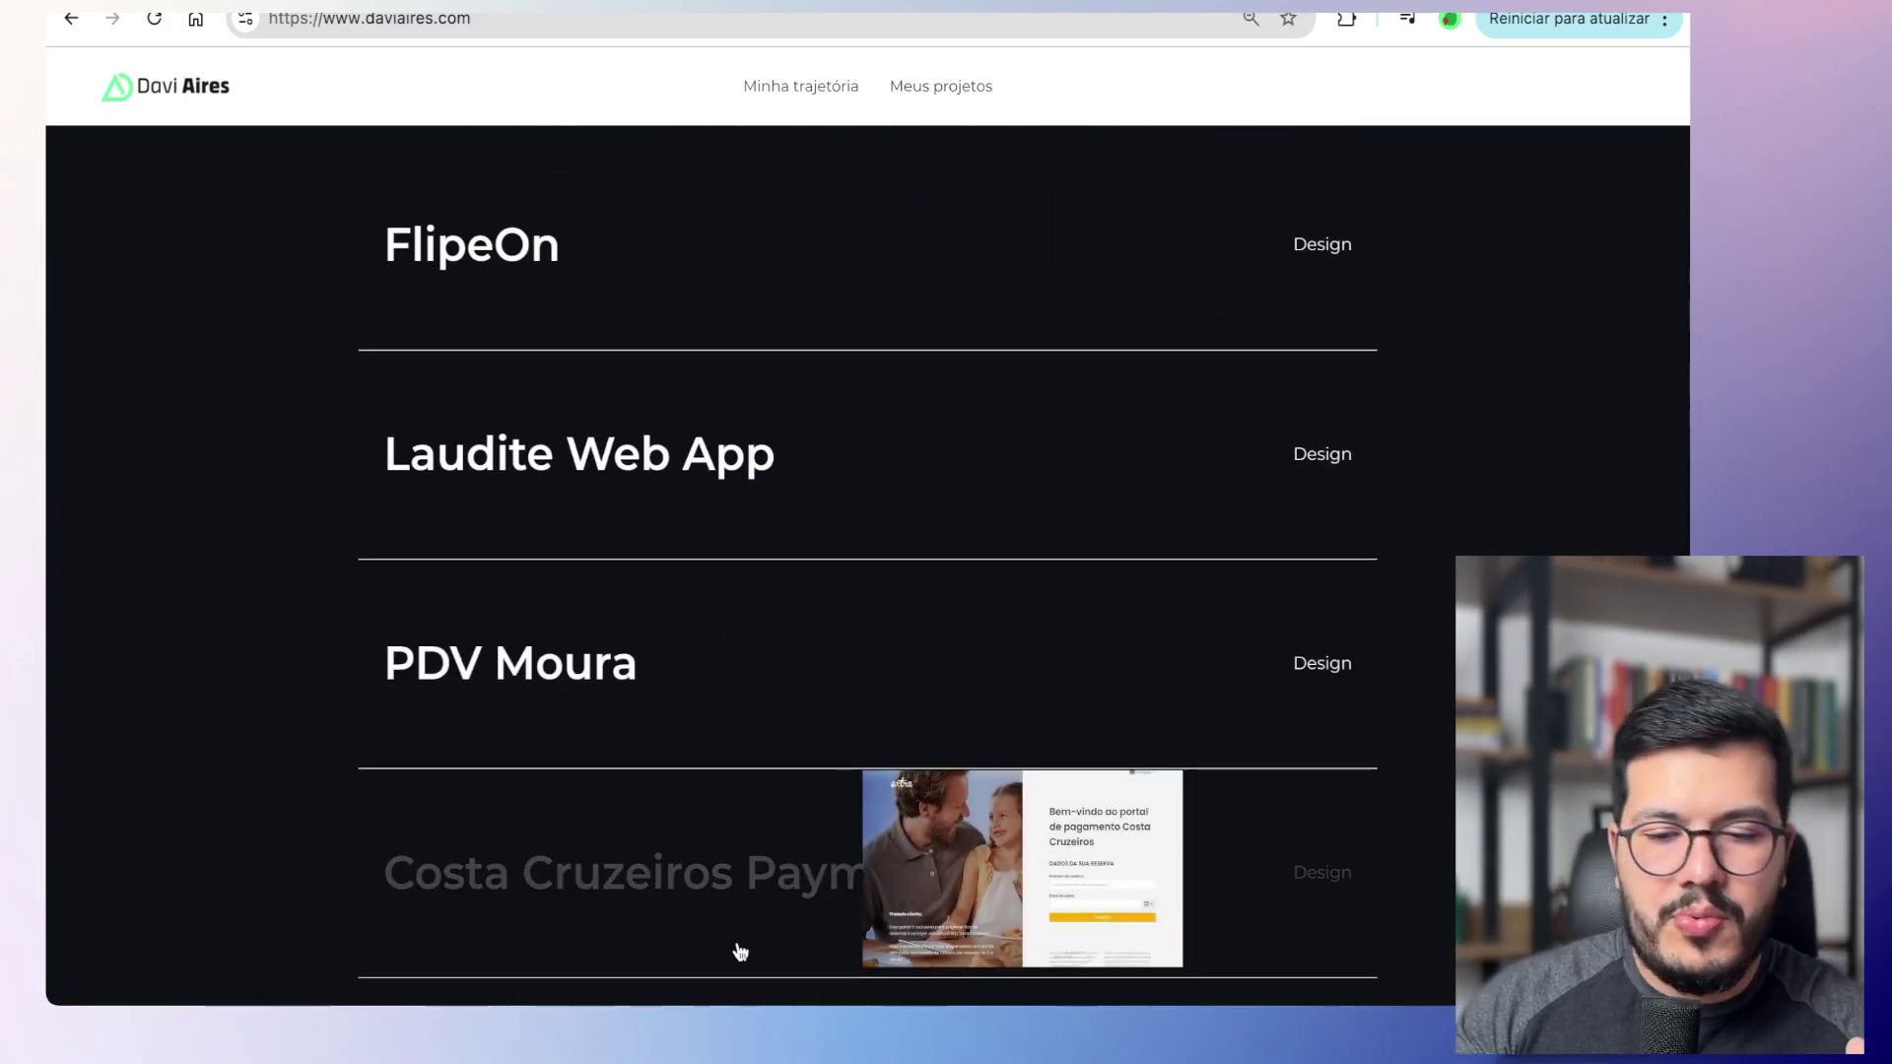
{"action": "scroll", "coordinate": [727, 813], "scroll_direction": "down", "scroll_amount": 5}
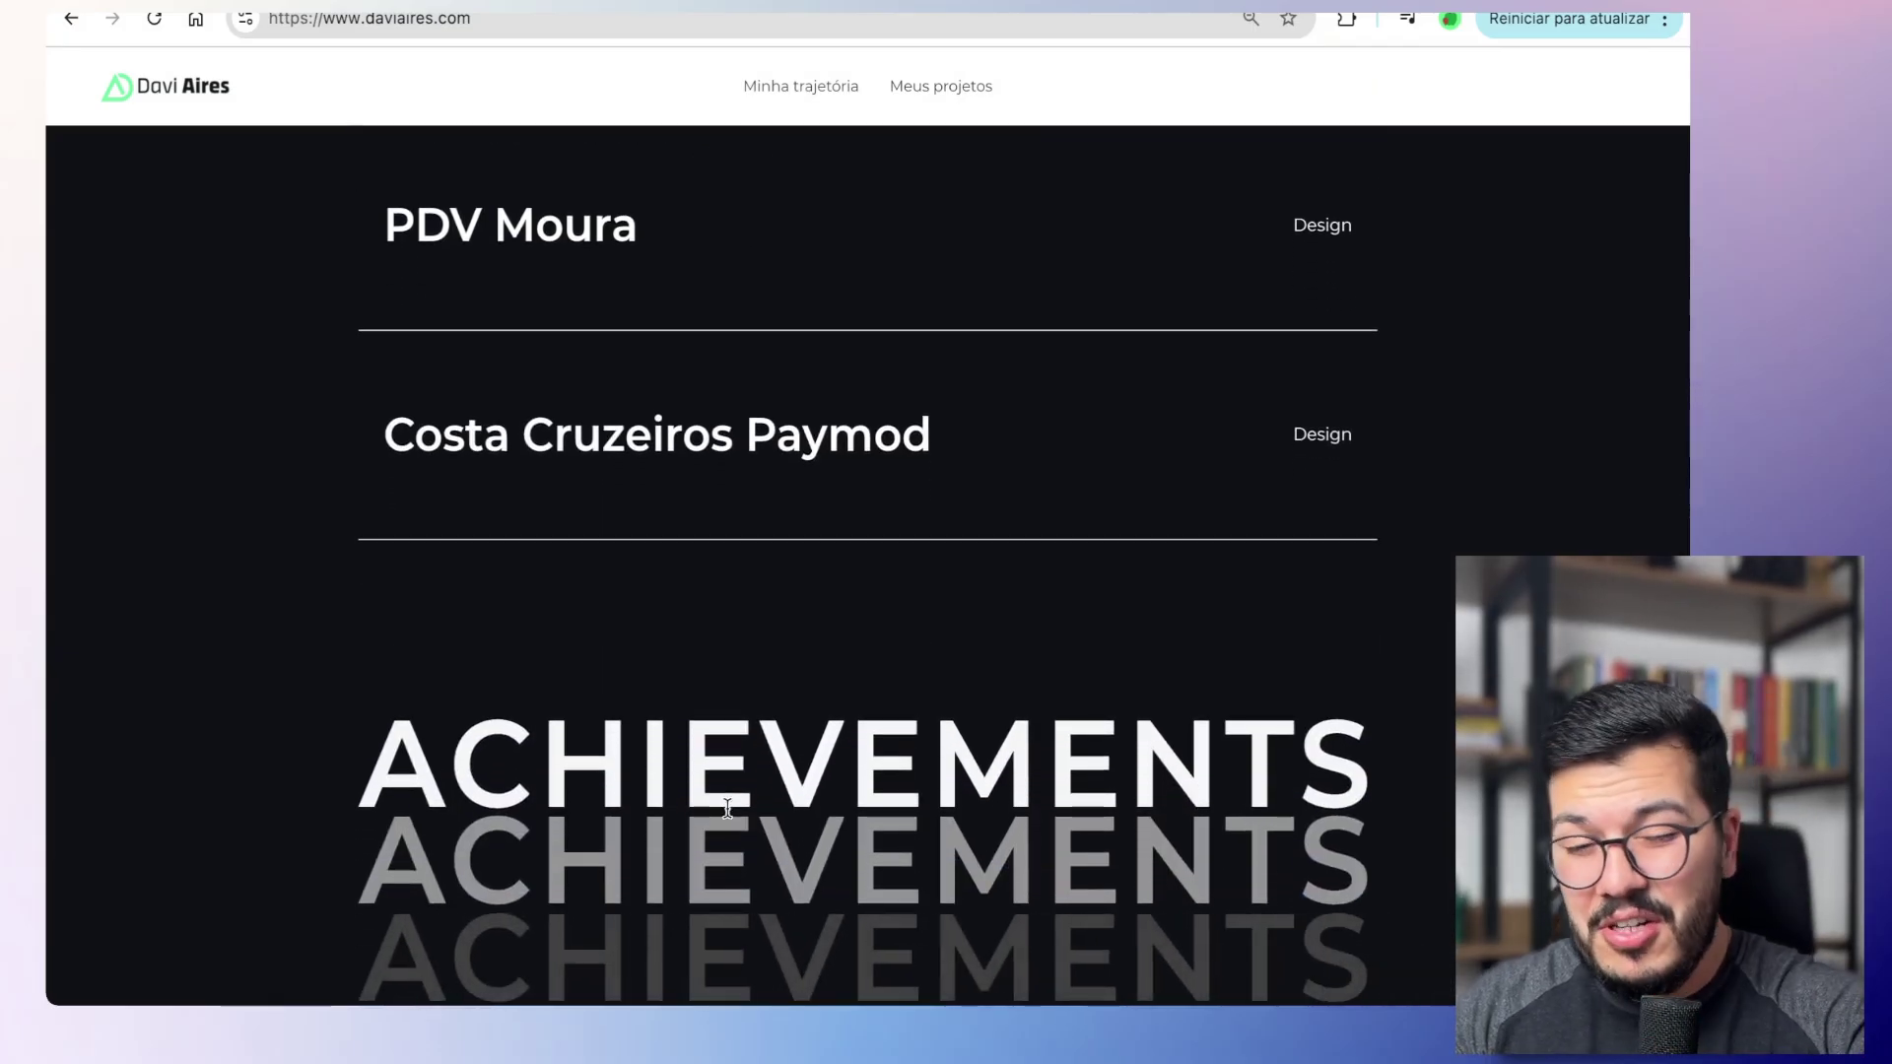
{"action": "scroll", "coordinate": [727, 808], "scroll_direction": "down", "scroll_amount": 3}
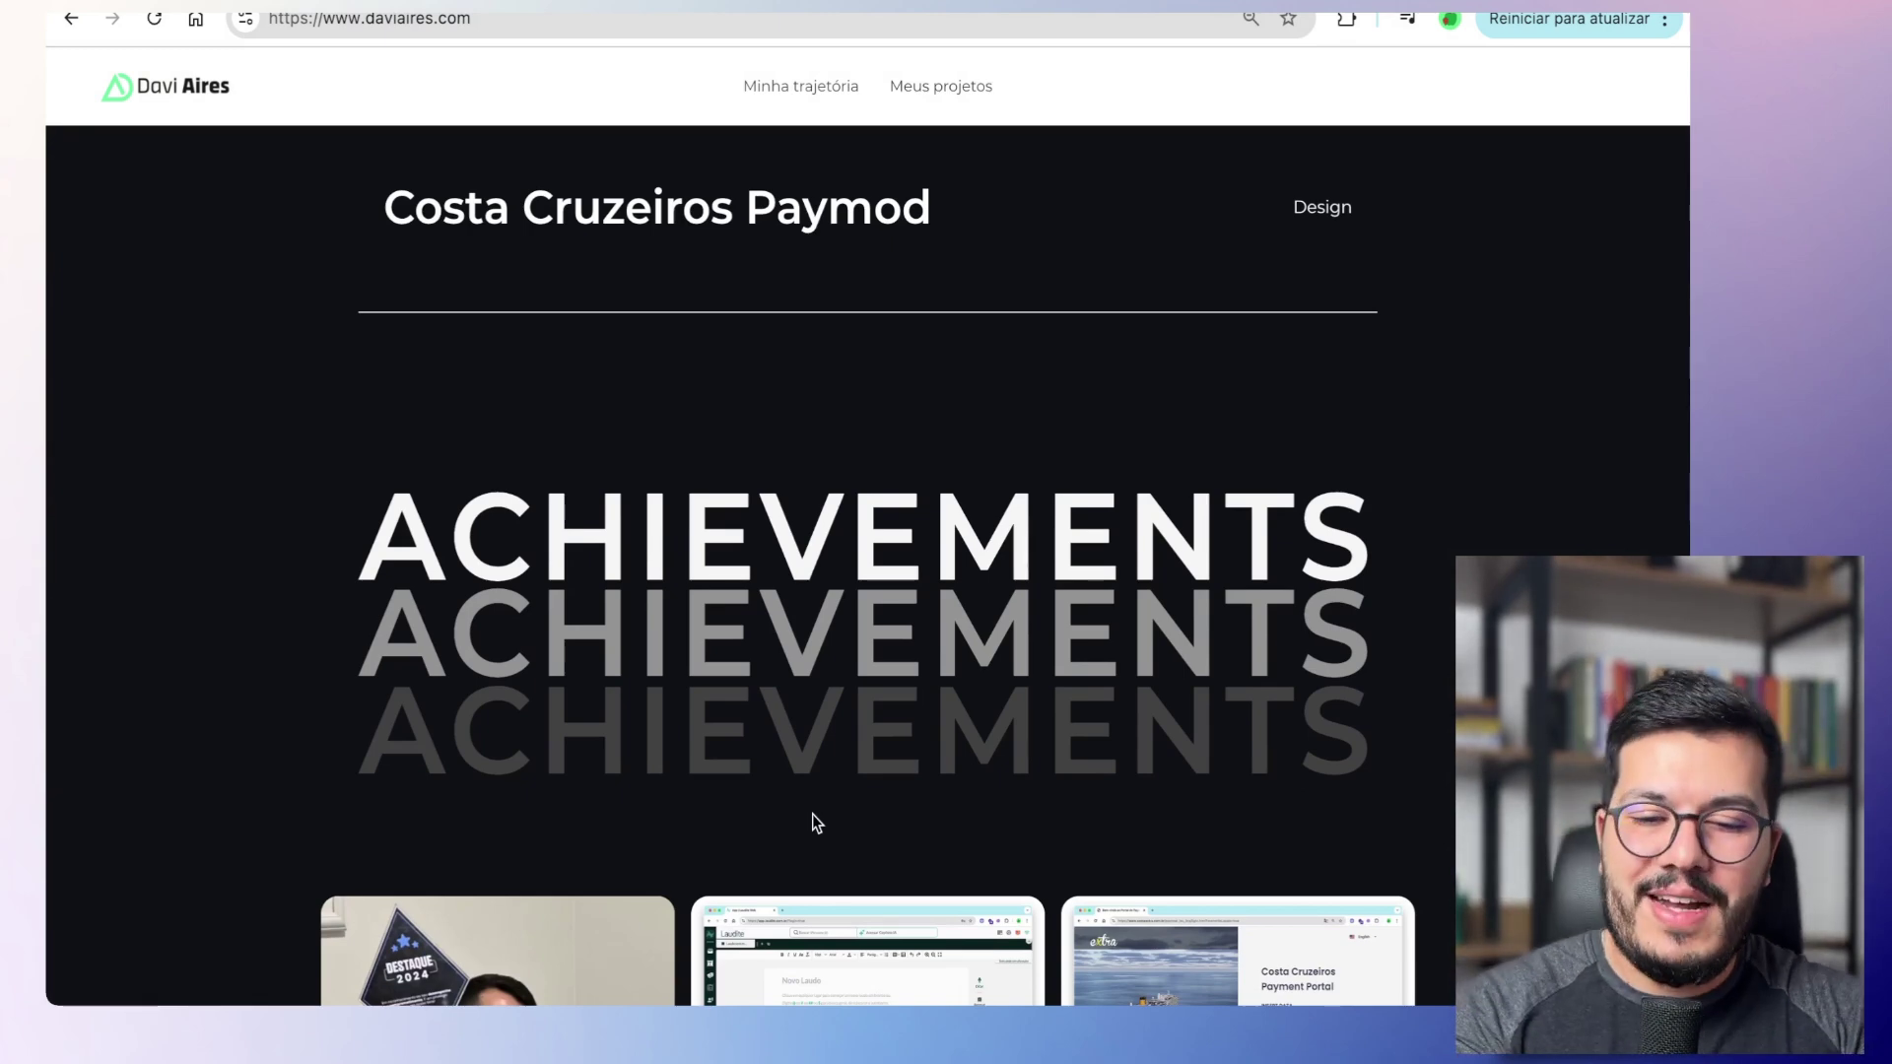
{"action": "scroll", "coordinate": [849, 639], "scroll_direction": "down", "scroll_amount": 7}
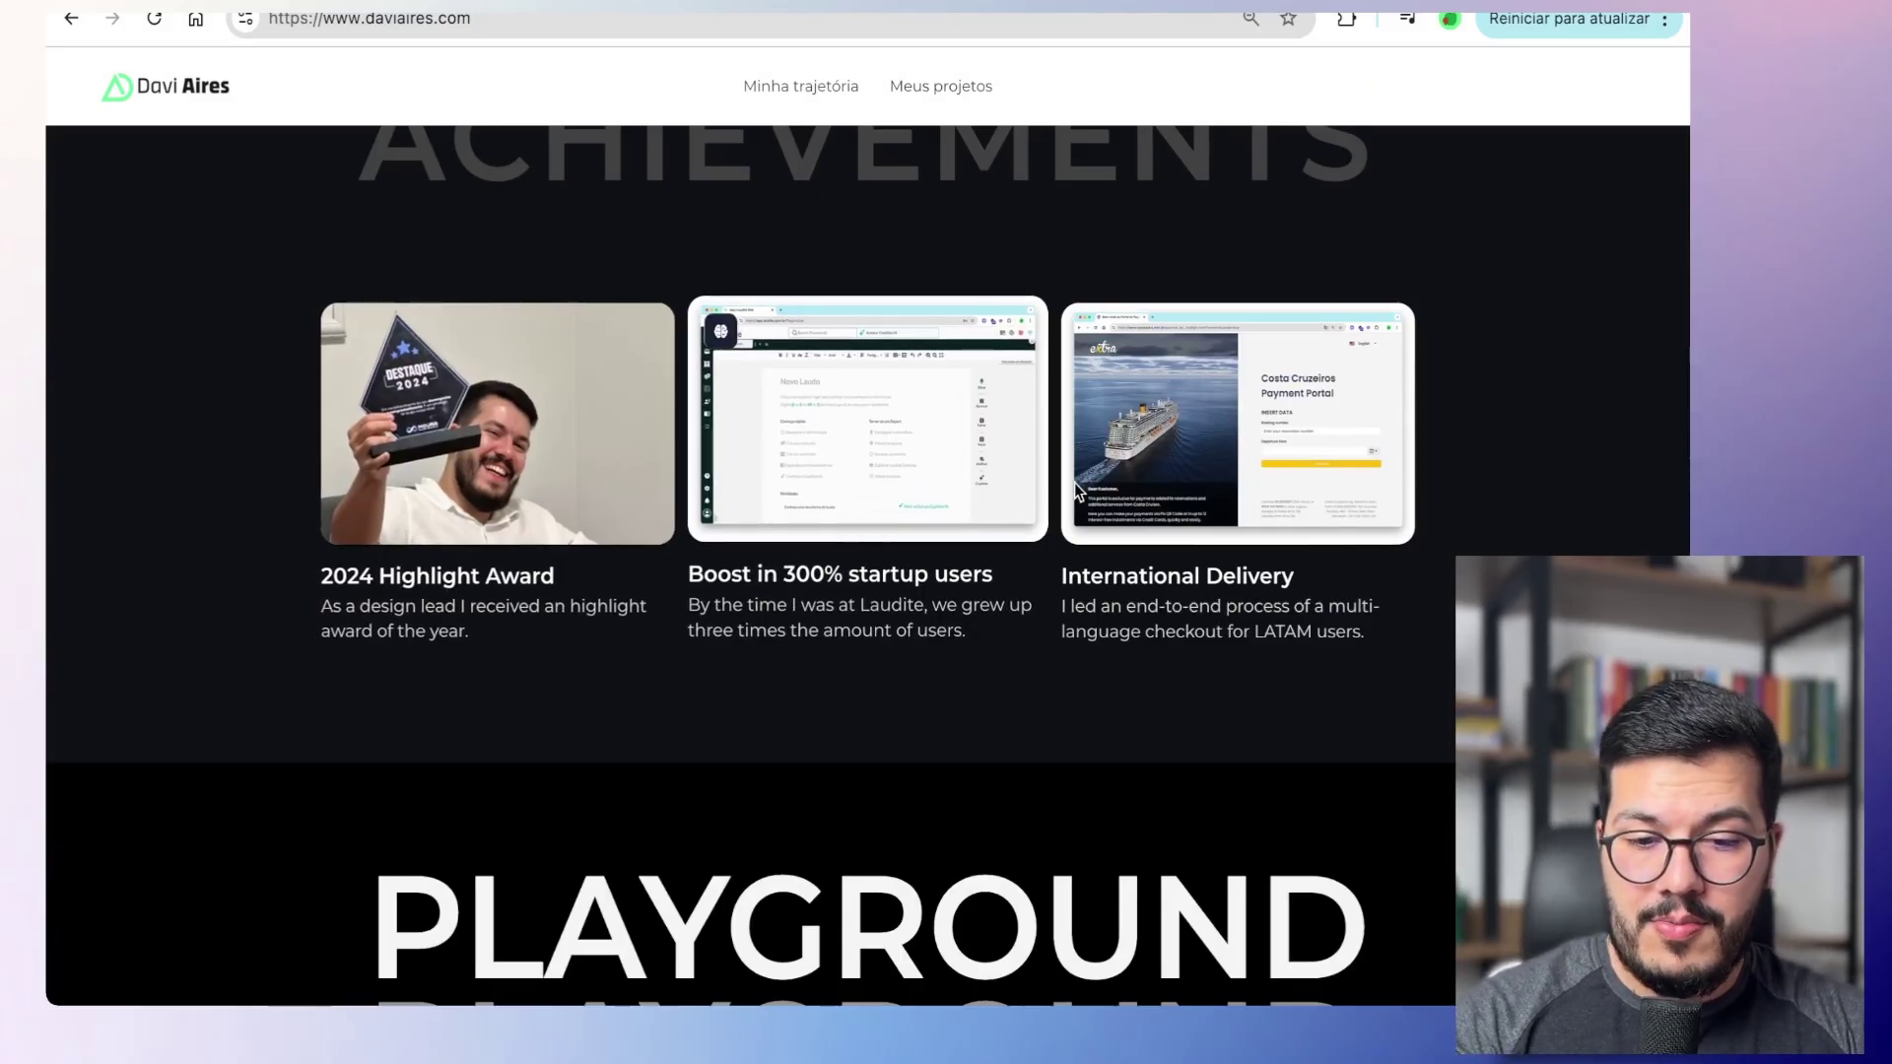
{"action": "scroll", "coordinate": [1236, 424], "scroll_direction": "down", "scroll_amount": 1}
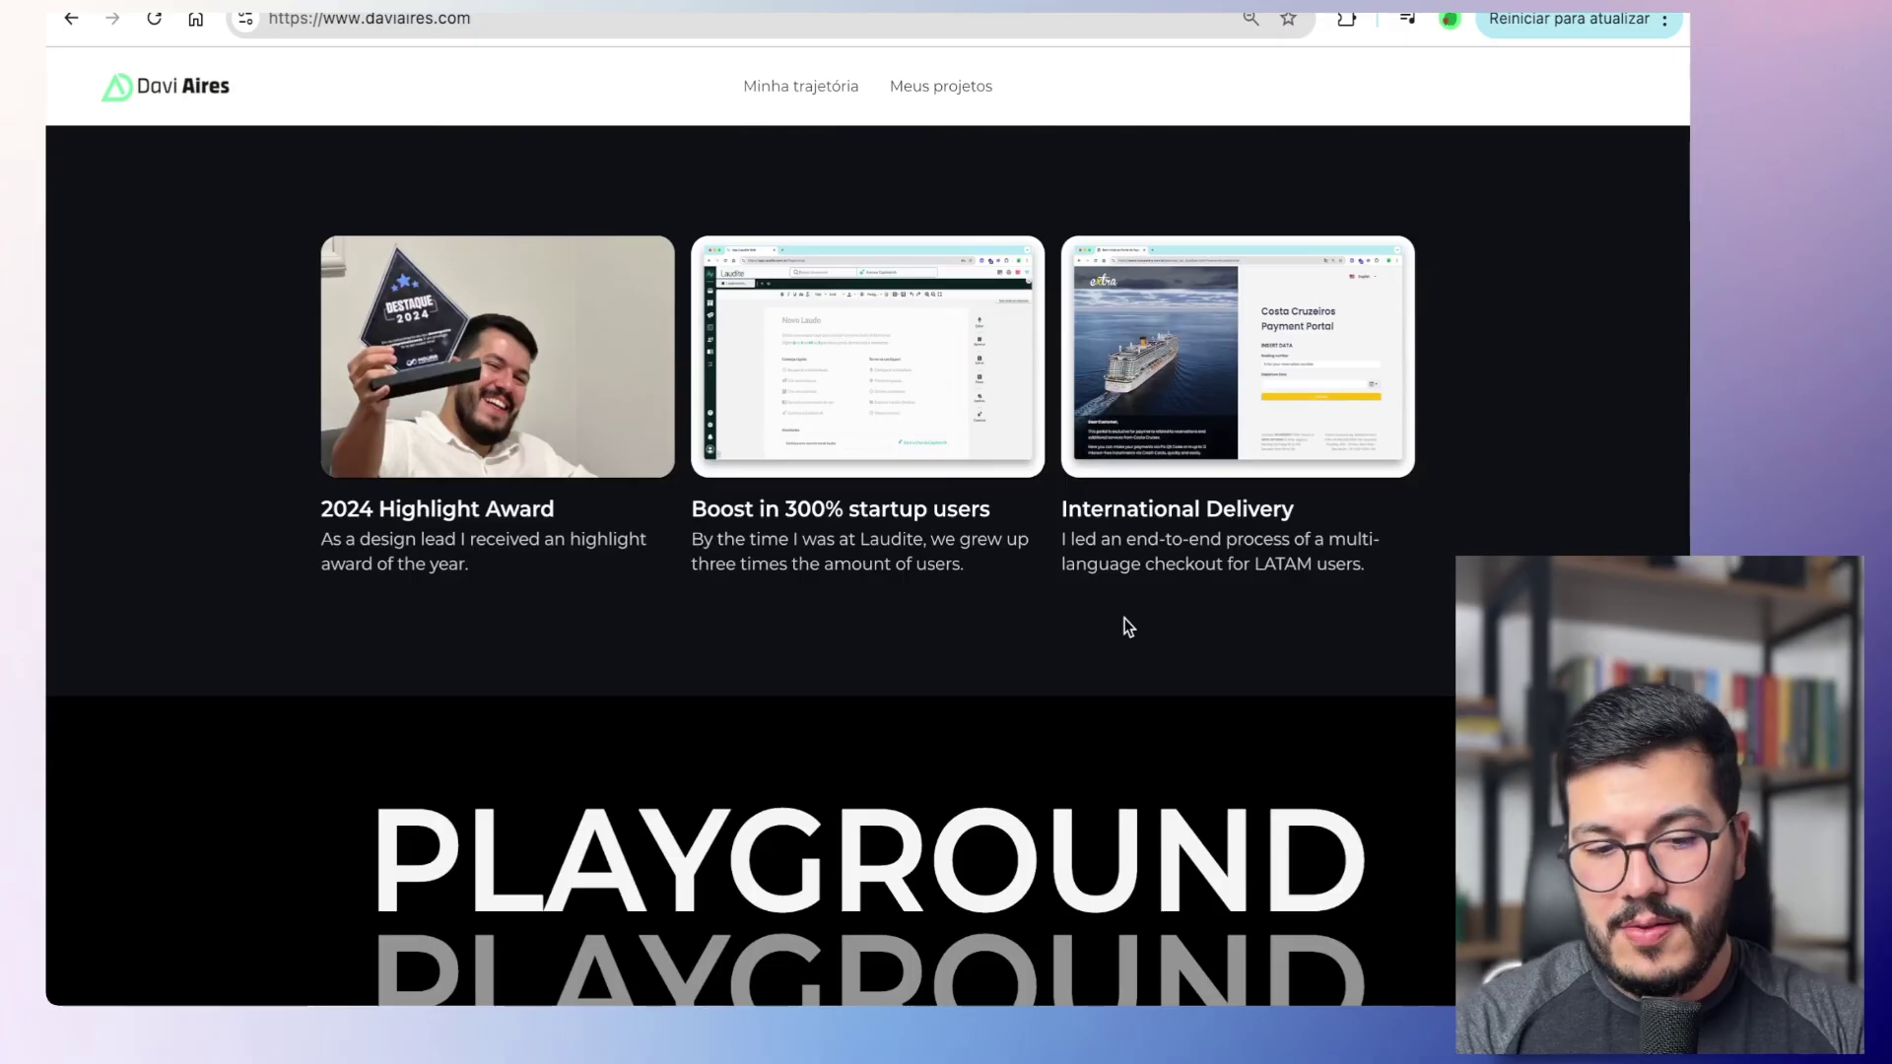
{"action": "scroll", "coordinate": [1623, 236], "scroll_direction": "down", "scroll_amount": 2}
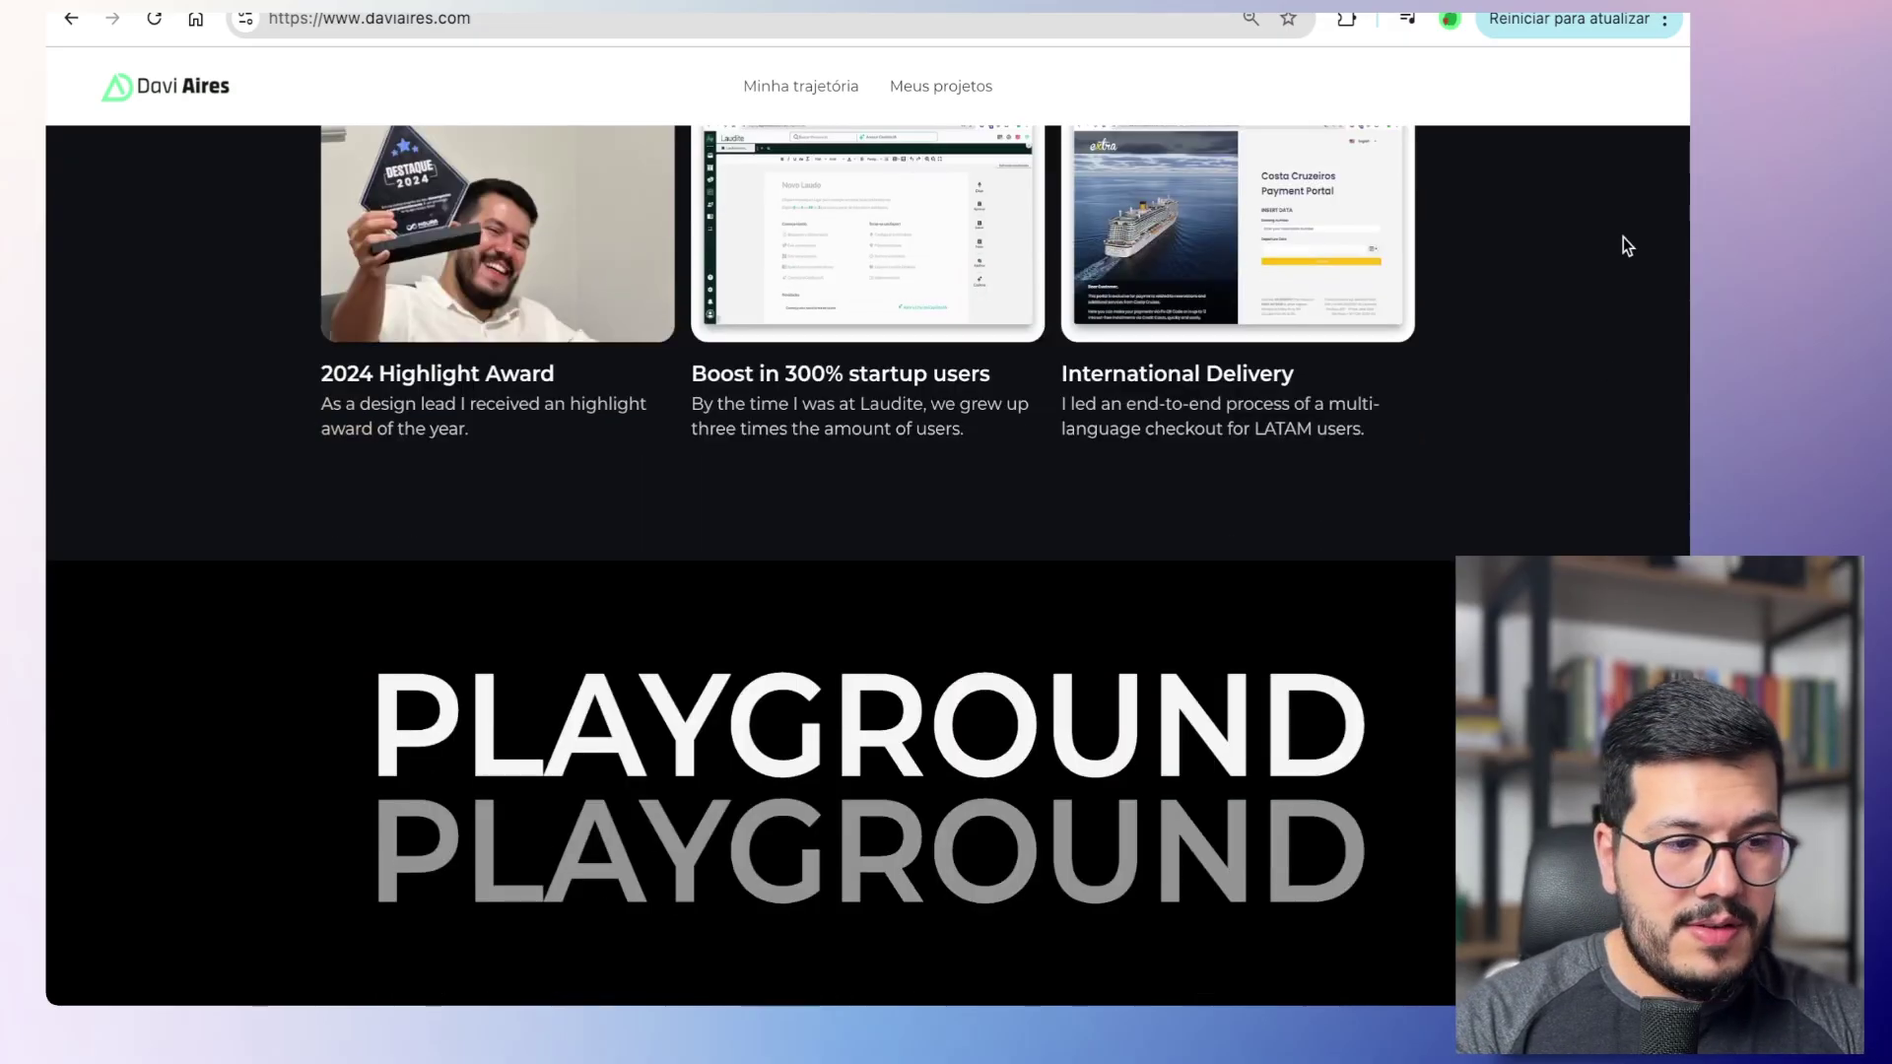
Step: Review the Playground previews and the About Me section's photos, education, personal projects, biography and favourite series, and return to the Feedbacks section
{"action": "scroll", "coordinate": [1038, 859], "scroll_direction": "down", "scroll_amount": 6}
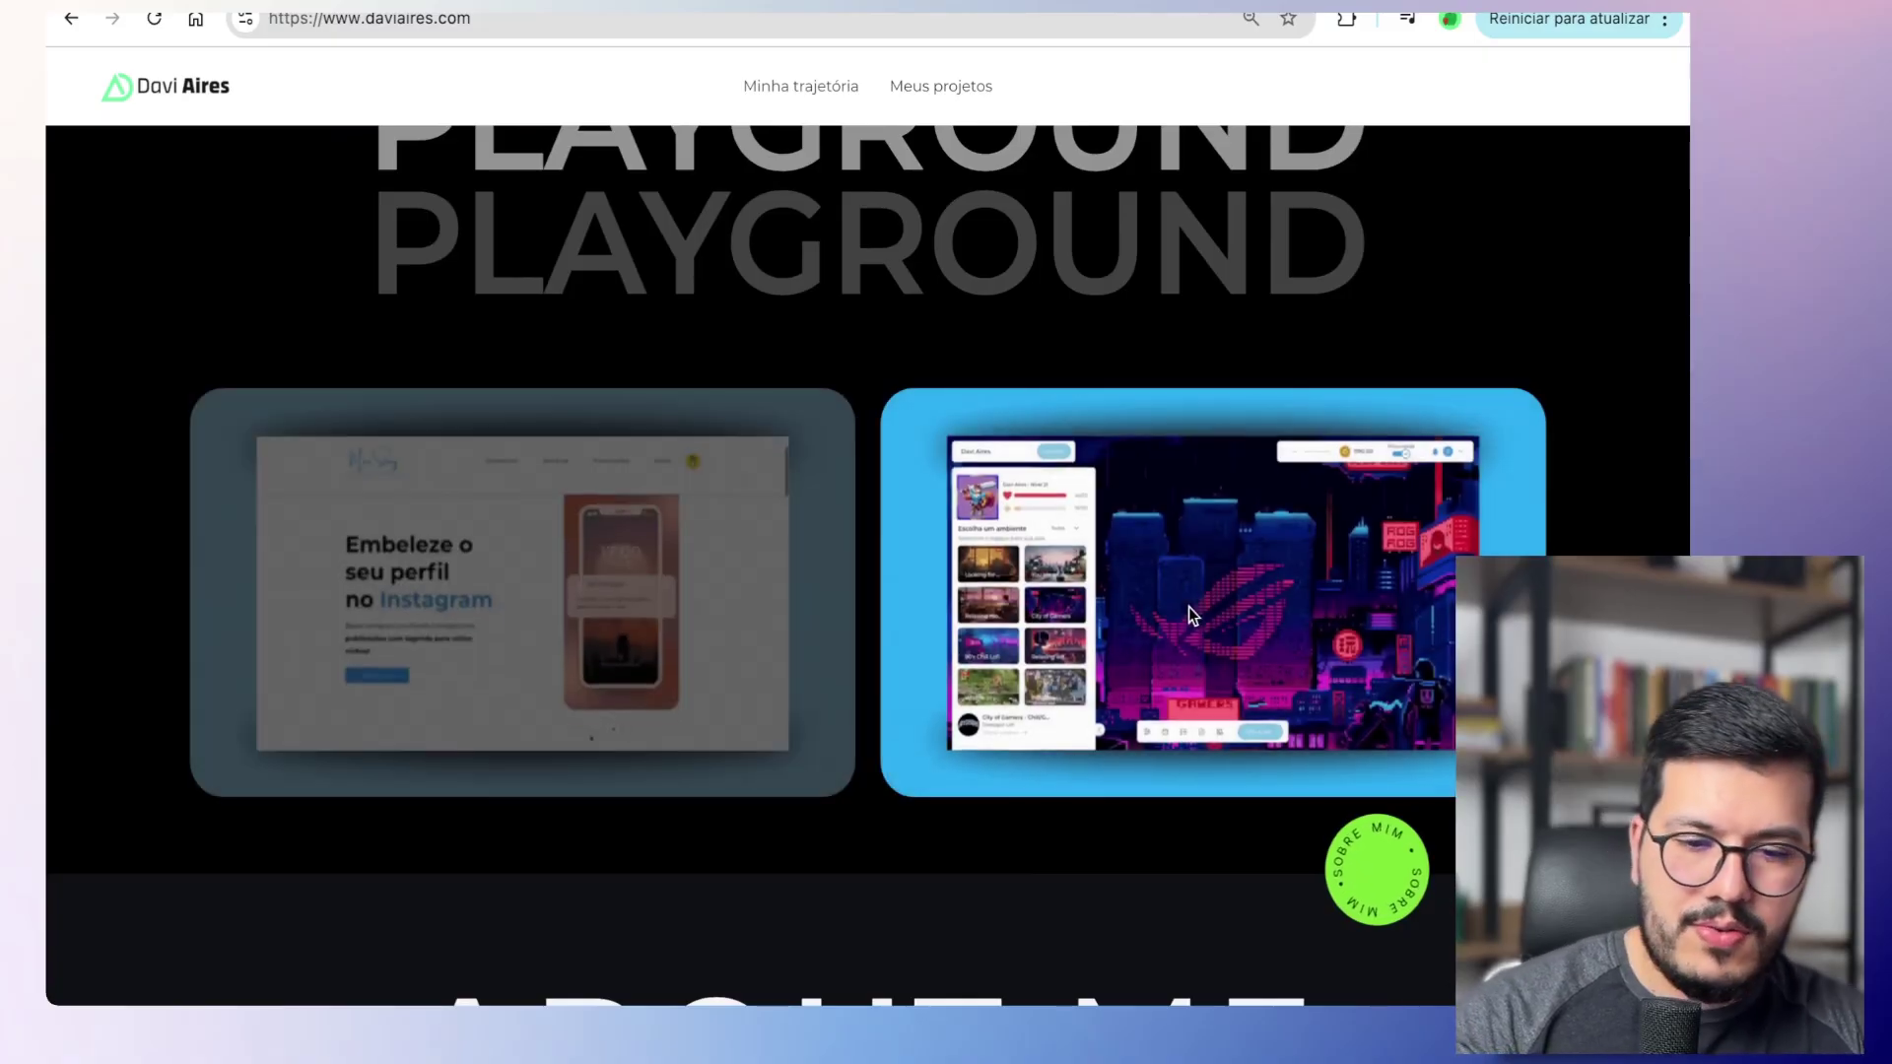
{"action": "scroll", "coordinate": [1189, 607], "scroll_direction": "down", "scroll_amount": 1}
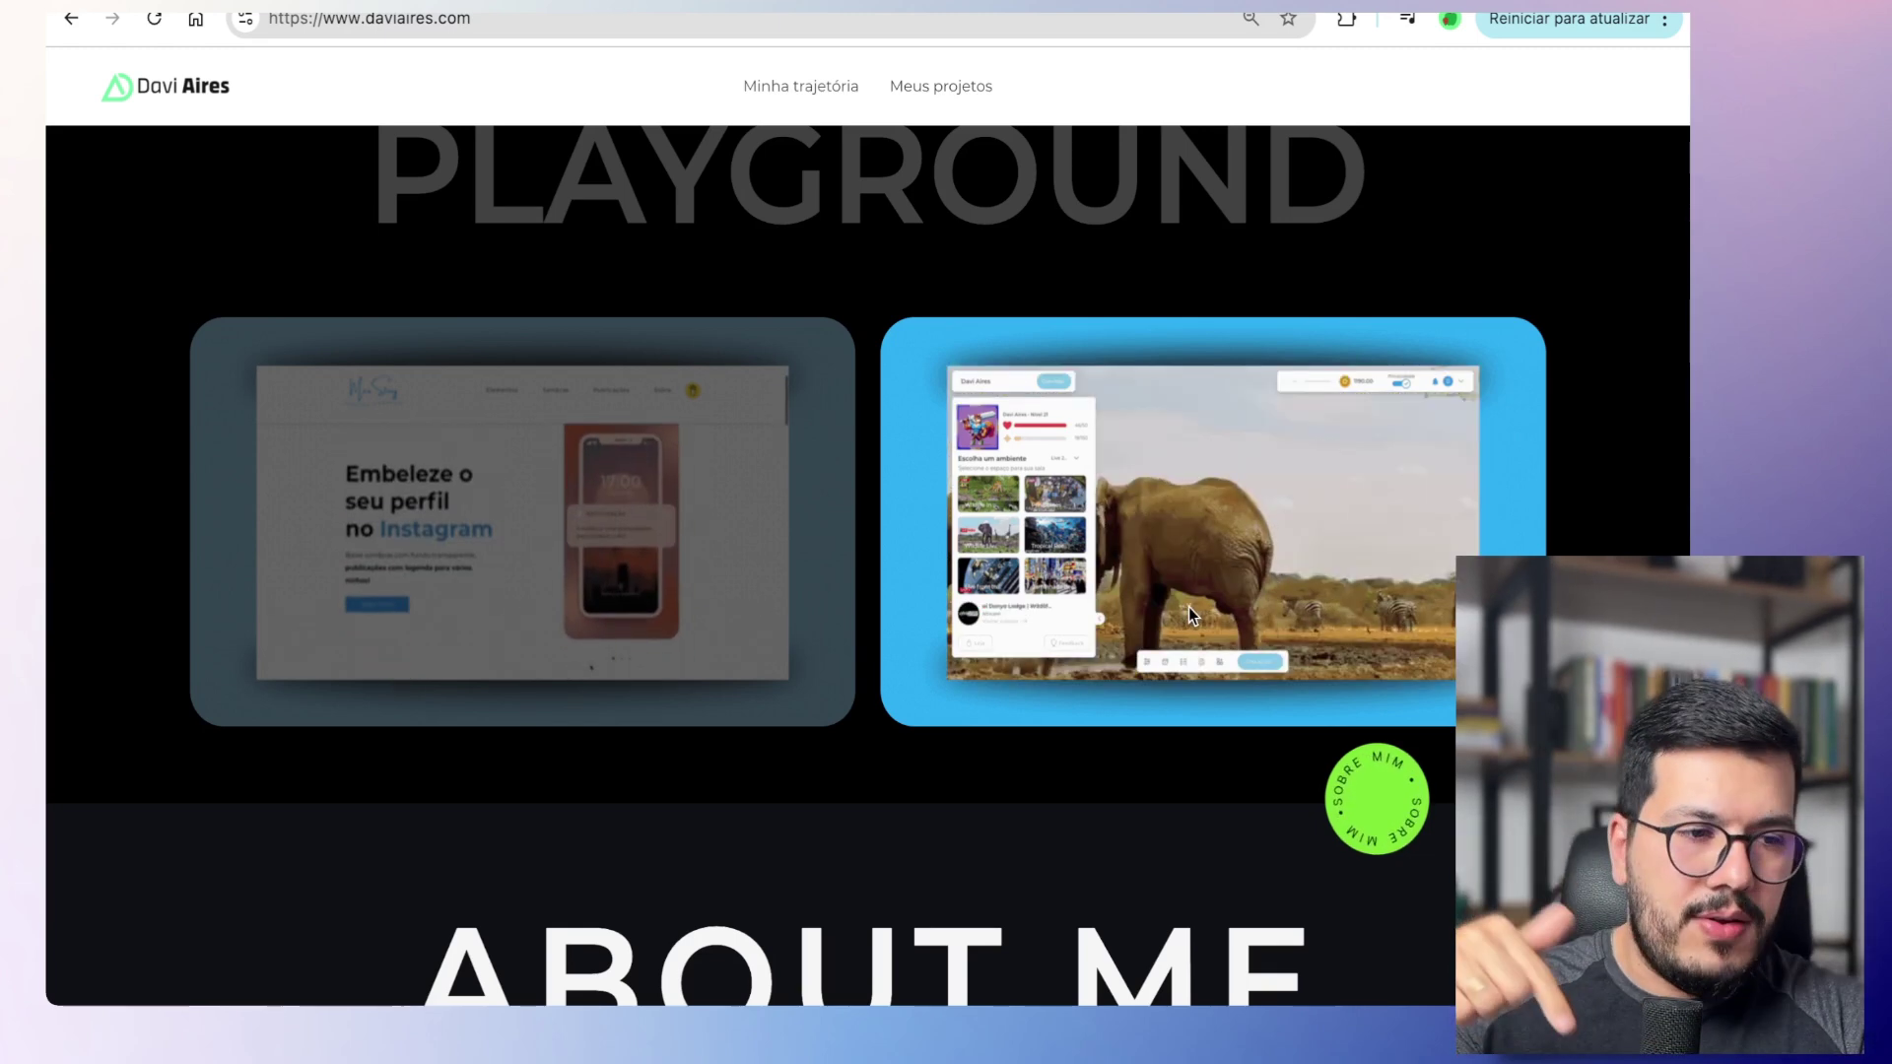
{"action": "scroll", "coordinate": [1189, 607], "scroll_direction": "down", "scroll_amount": 5}
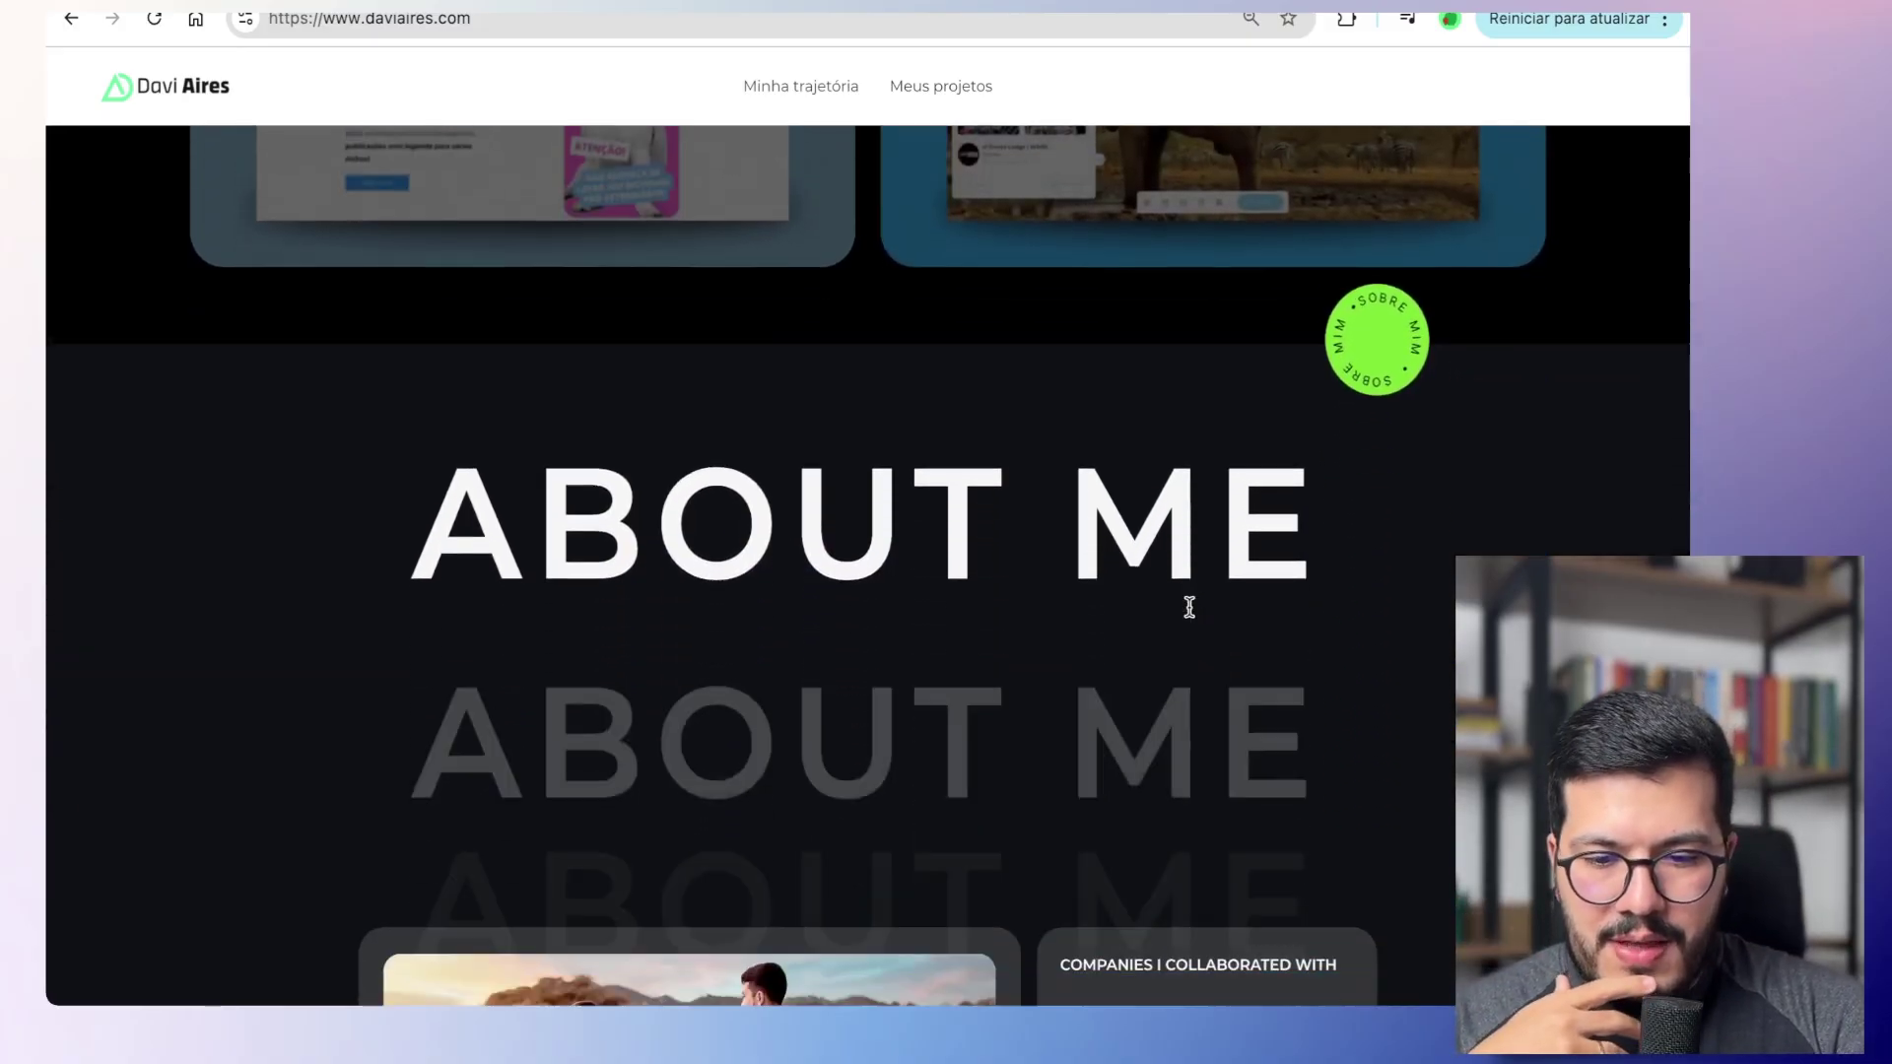
{"action": "scroll", "coordinate": [1189, 607], "scroll_direction": "down", "scroll_amount": 5}
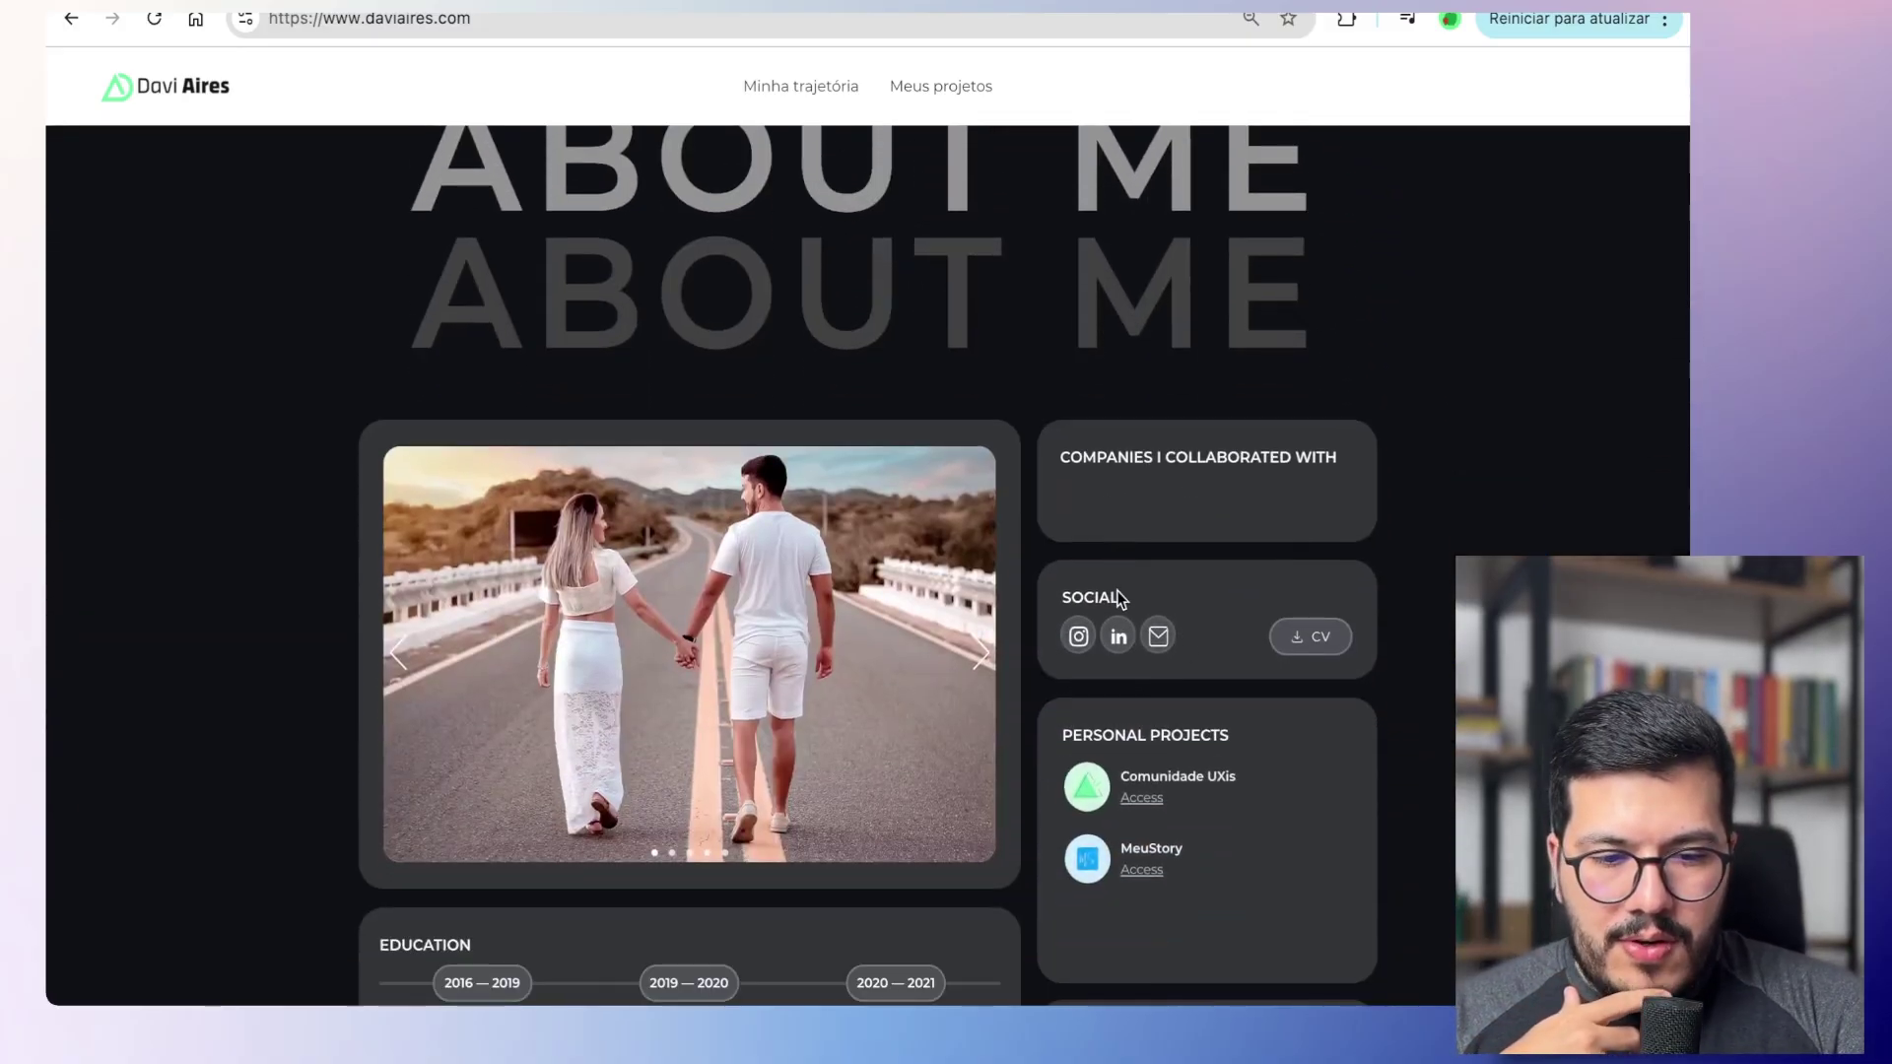
{"action": "scroll", "coordinate": [1370, 654], "scroll_direction": "down", "scroll_amount": 2}
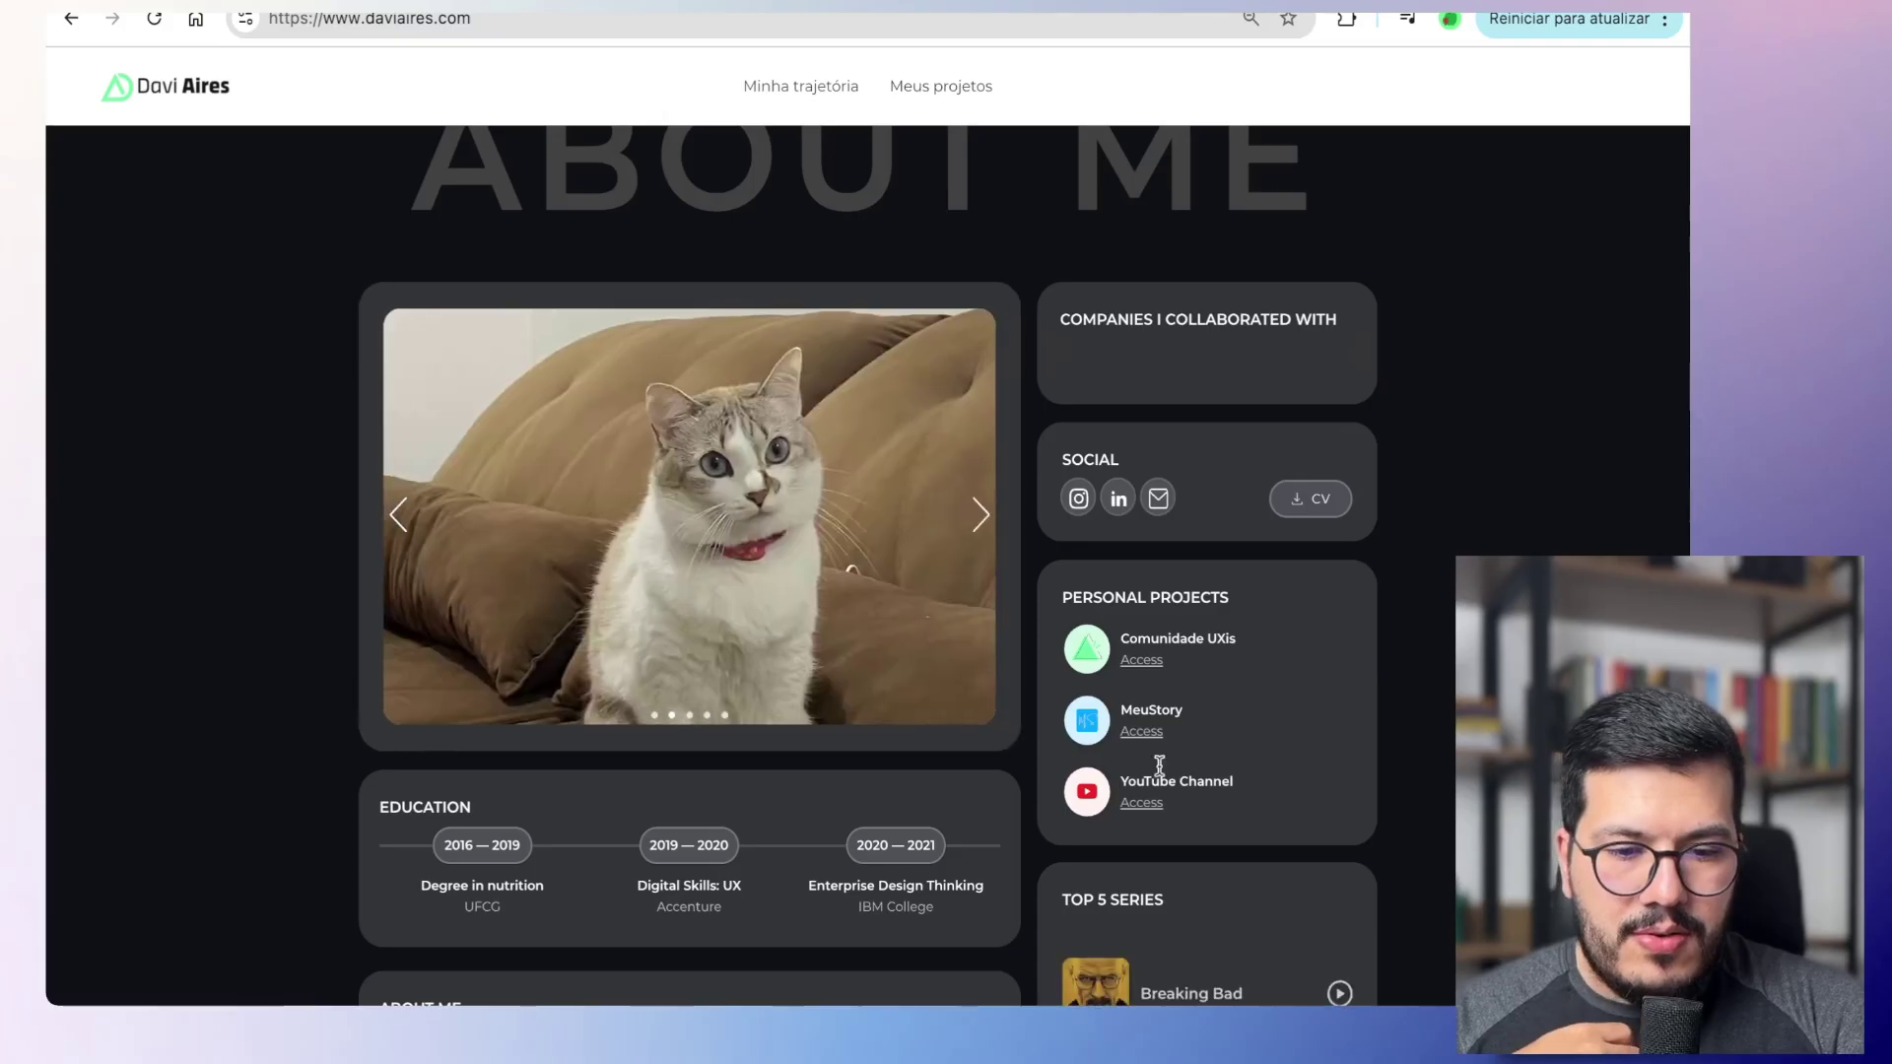
{"action": "scroll", "coordinate": [1293, 721], "scroll_direction": "down", "scroll_amount": 2}
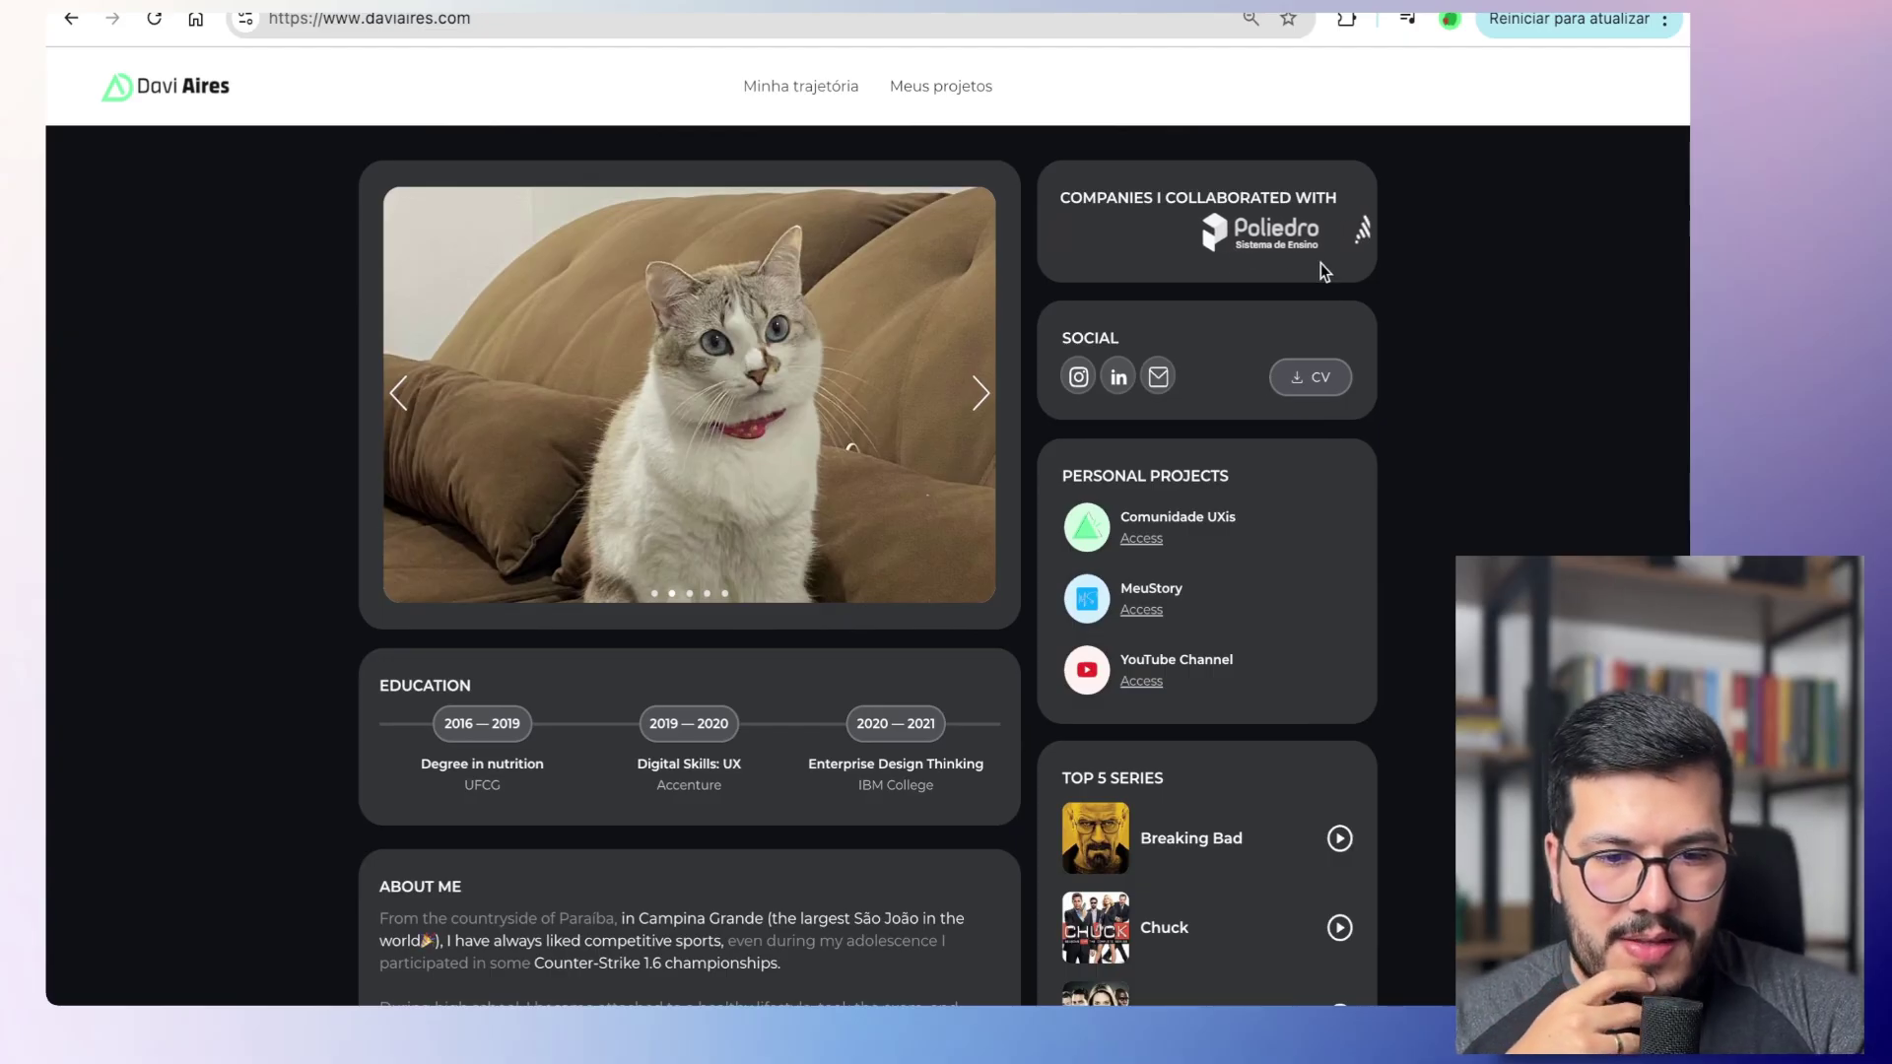
{"action": "scroll", "coordinate": [1321, 266], "scroll_direction": "down", "scroll_amount": 2}
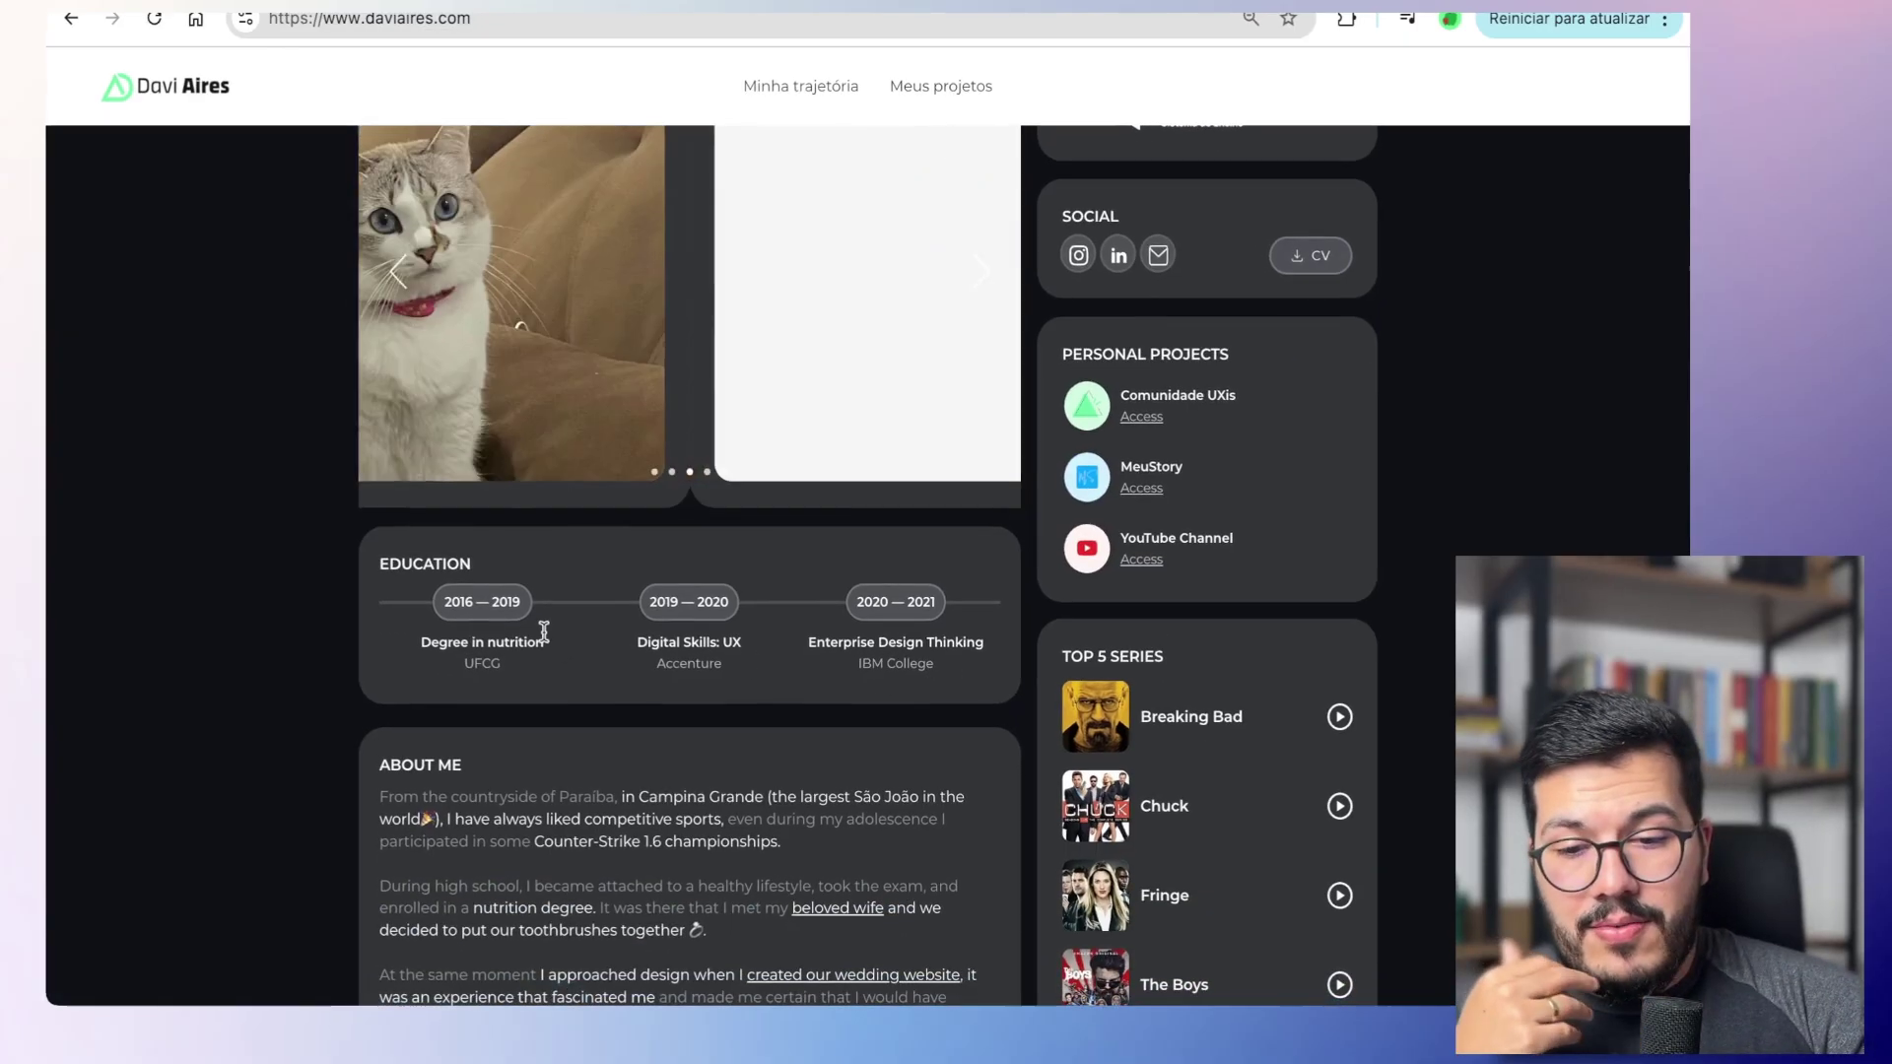
{"action": "scroll", "coordinate": [712, 665], "scroll_direction": "down", "scroll_amount": 3}
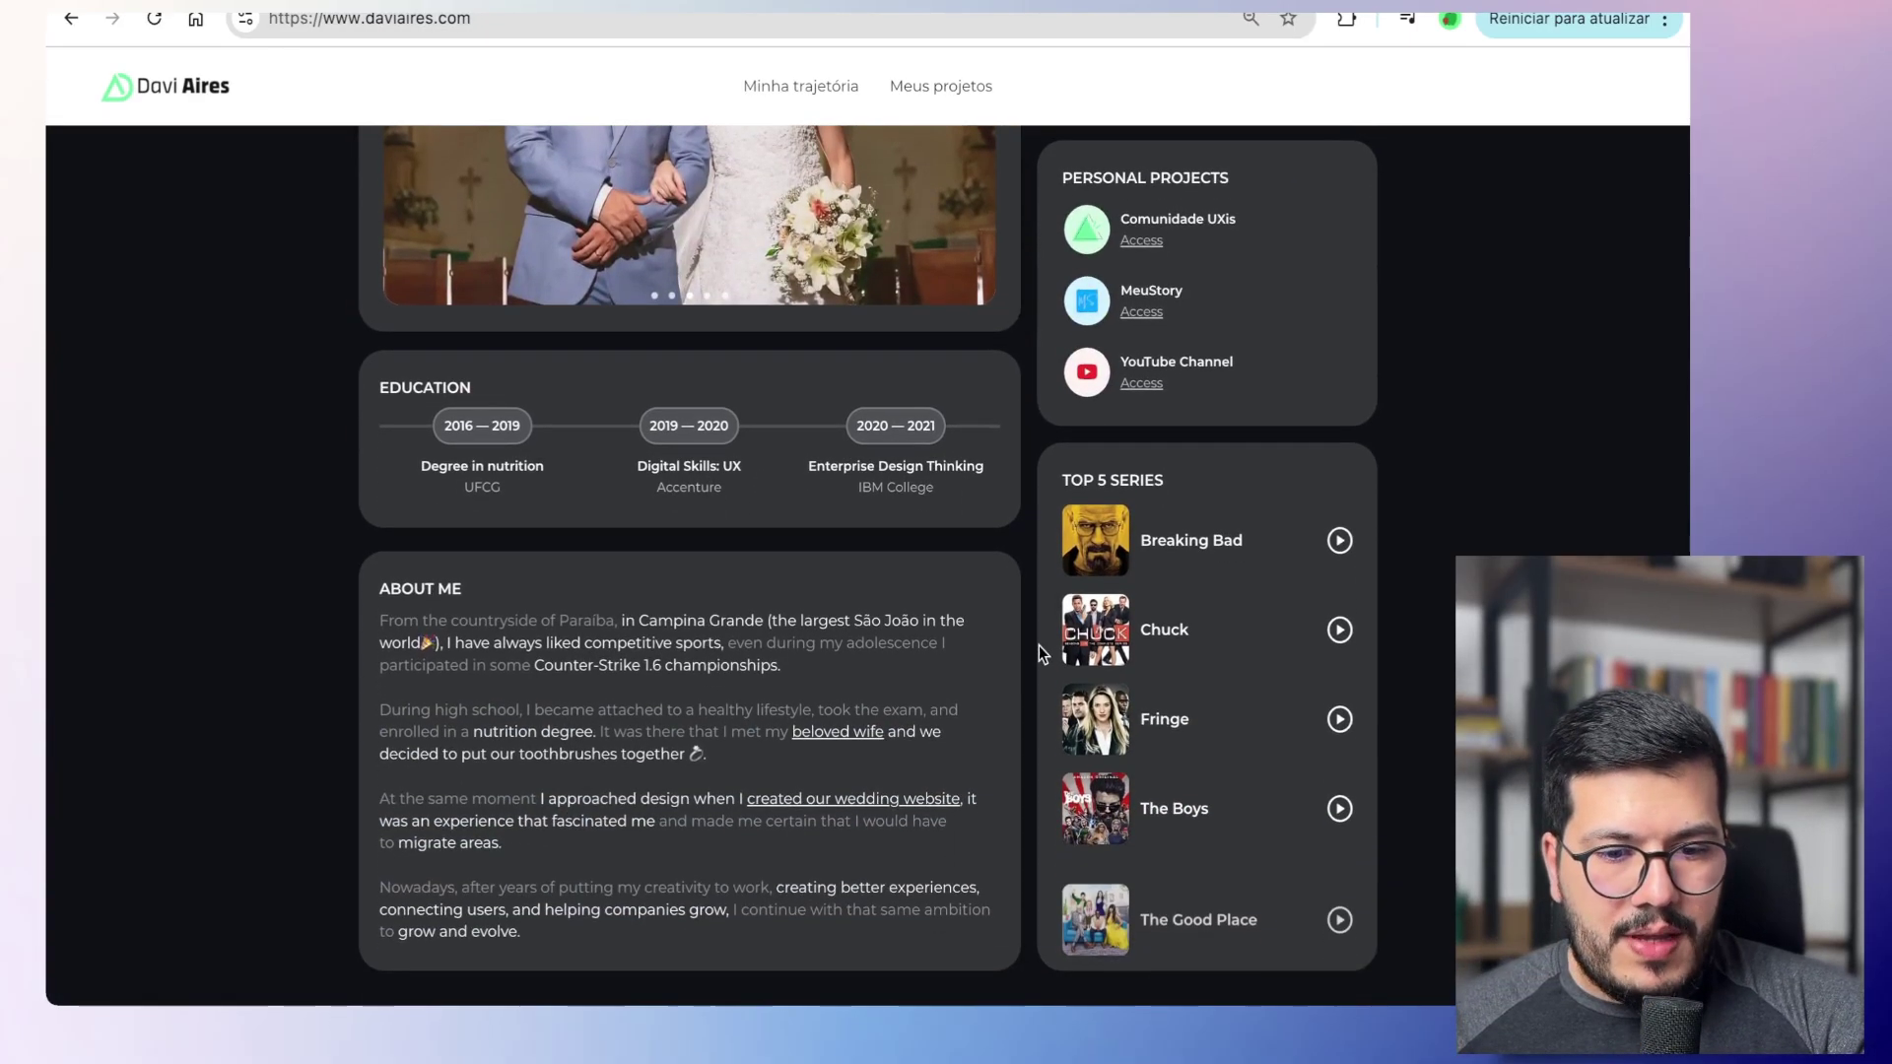
{"action": "scroll", "coordinate": [1030, 623], "scroll_direction": "down", "scroll_amount": 3}
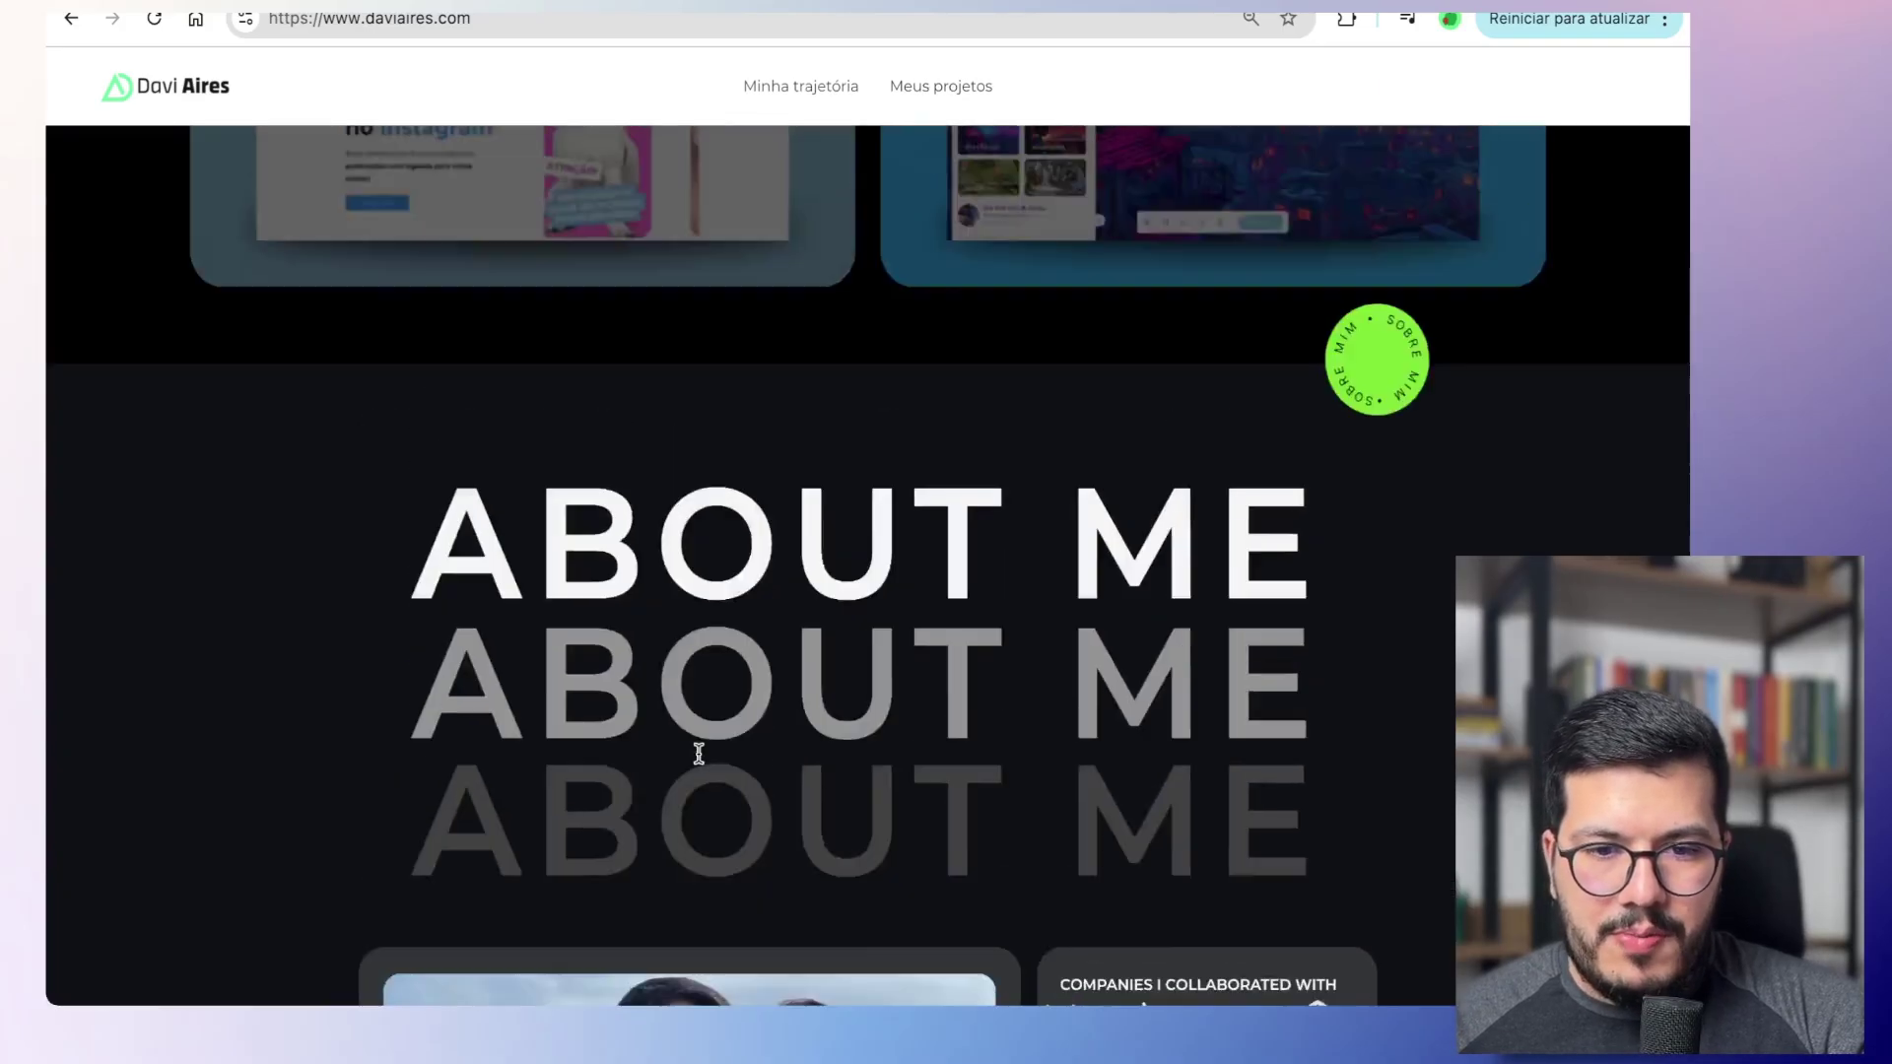
{"action": "scroll", "coordinate": [697, 753], "scroll_direction": "up", "scroll_amount": 3}
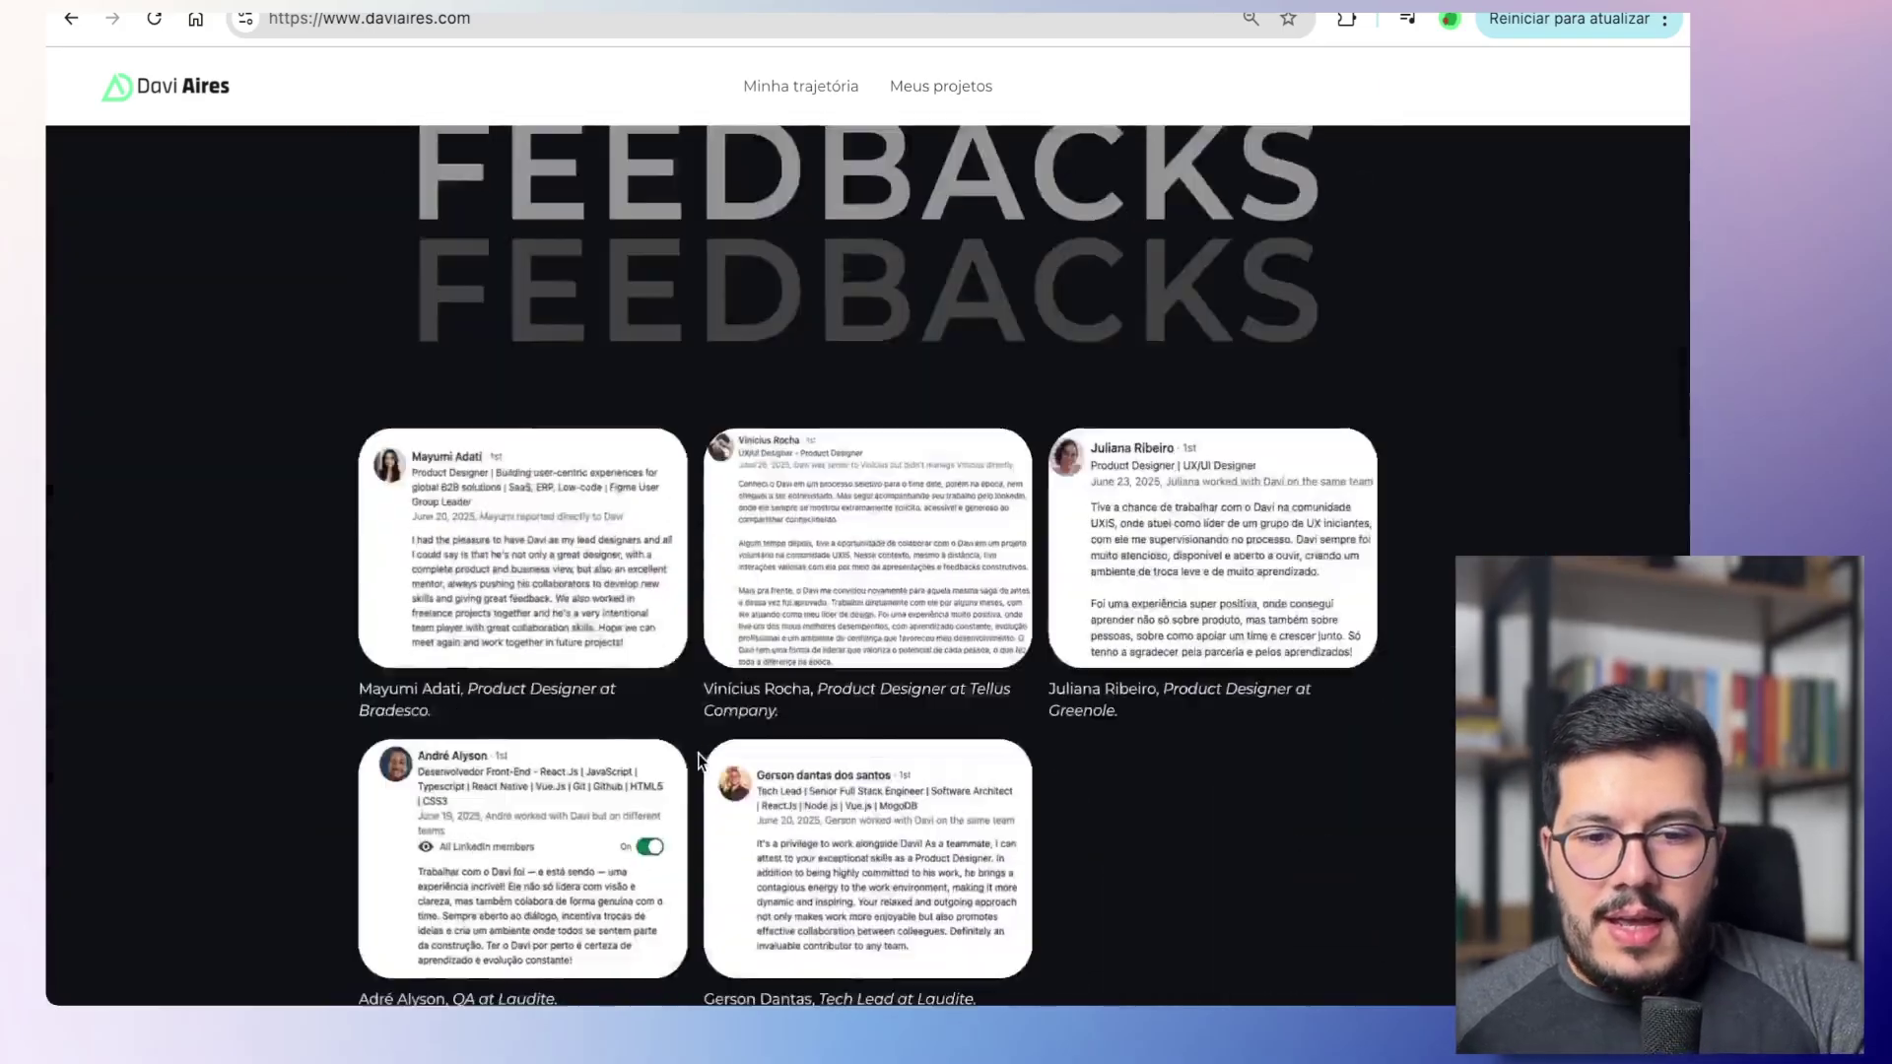
Step: Revisit the portfolio from the hero section through My Works, and open and close a project's detail popup
{"action": "scroll", "coordinate": [698, 753], "scroll_direction": "up", "scroll_amount": 20}
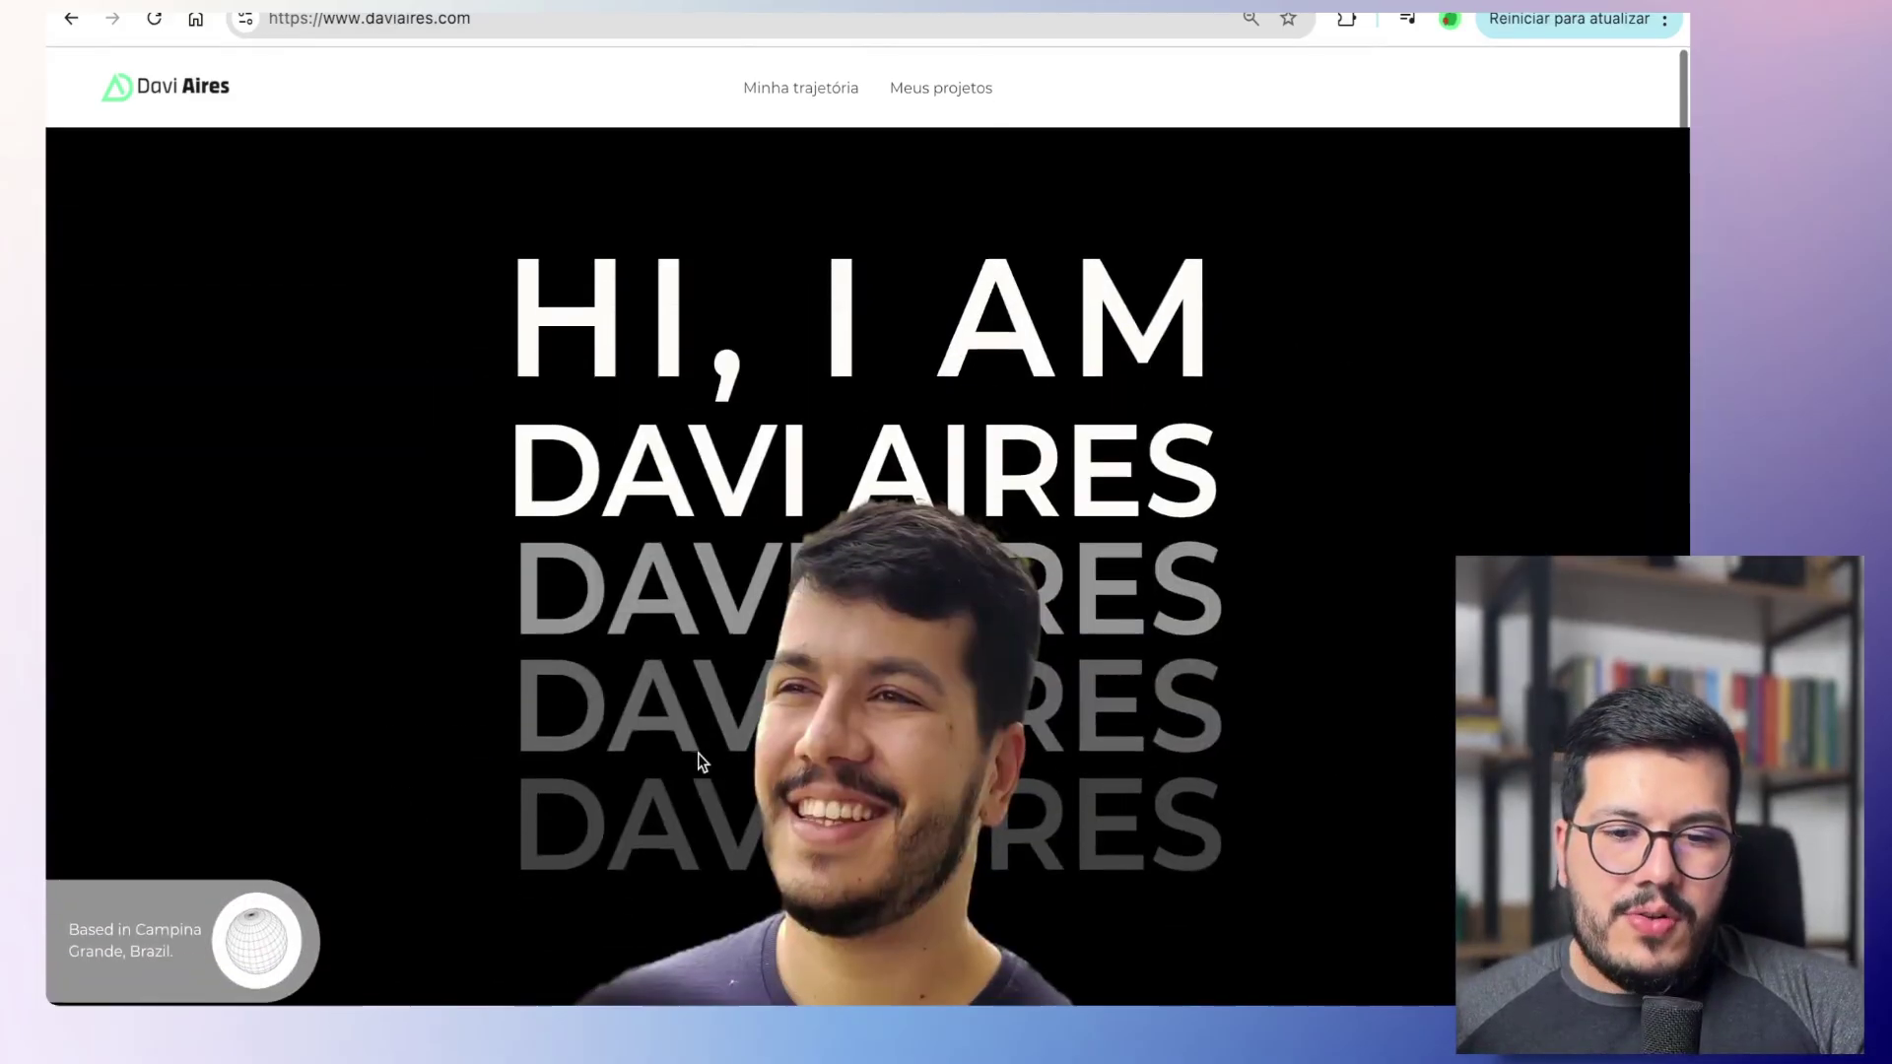
{"action": "scroll", "coordinate": [698, 753], "scroll_direction": "down", "scroll_amount": 1}
{"action": "scroll", "coordinate": [698, 753], "scroll_direction": "down", "scroll_amount": 1}
{"action": "scroll", "coordinate": [698, 752], "scroll_direction": "up", "scroll_amount": 1}
{"action": "scroll", "coordinate": [698, 753], "scroll_direction": "down", "scroll_amount": 10}
{"action": "scroll", "coordinate": [698, 759], "scroll_direction": "down", "scroll_amount": 10}
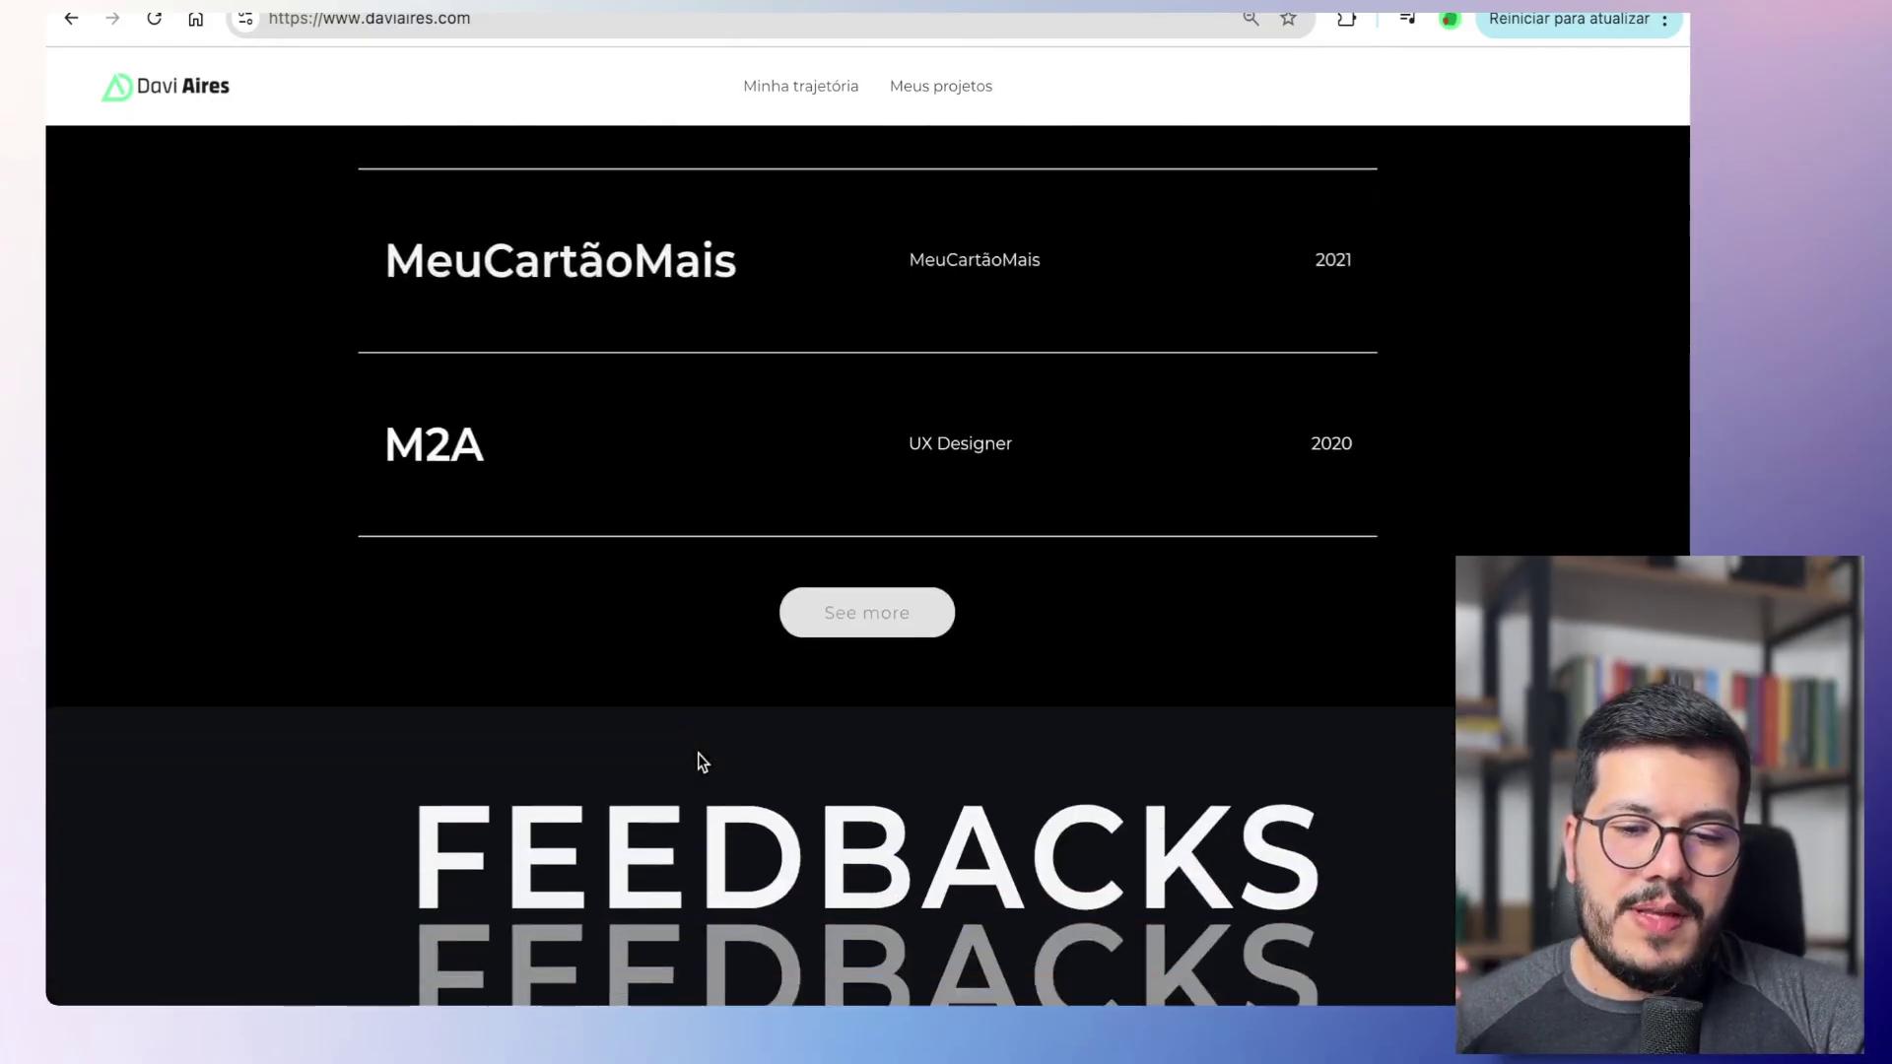
{"action": "scroll", "coordinate": [698, 752], "scroll_direction": "down", "scroll_amount": 10}
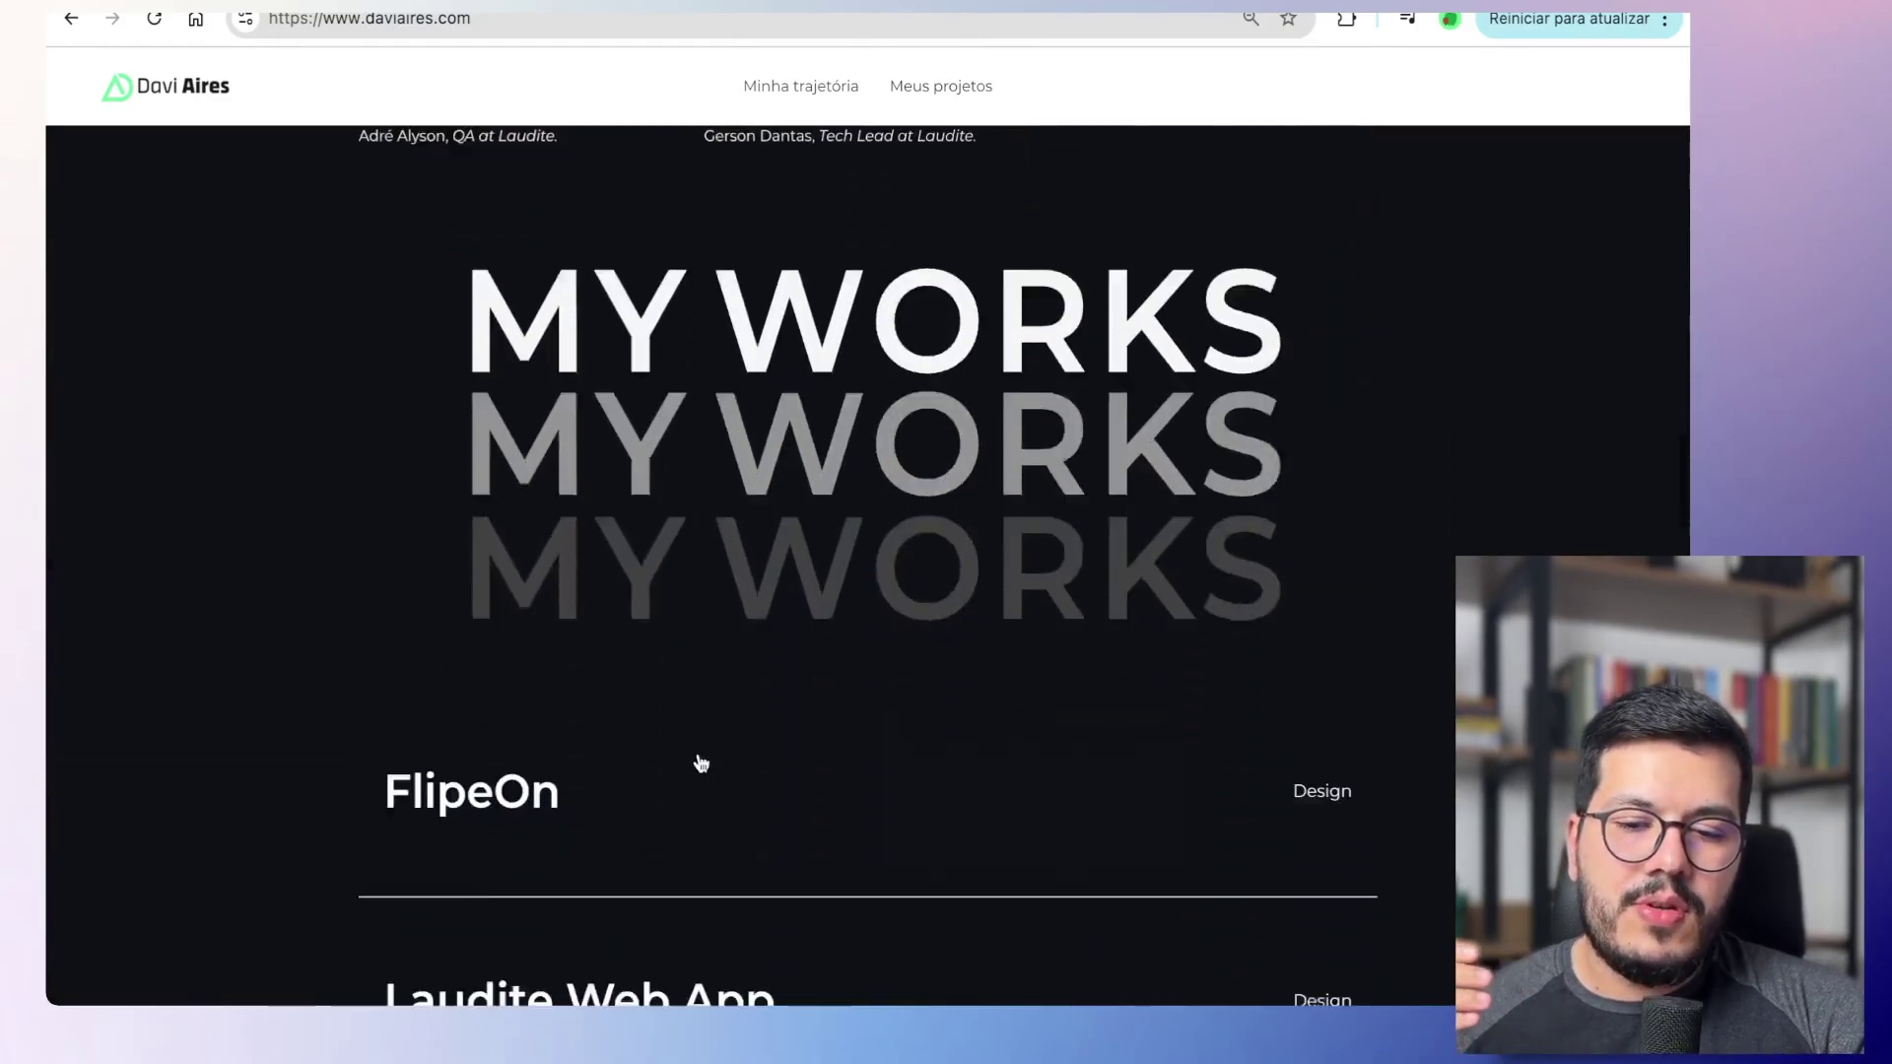
{"action": "left_click", "coordinate": [765, 393]}
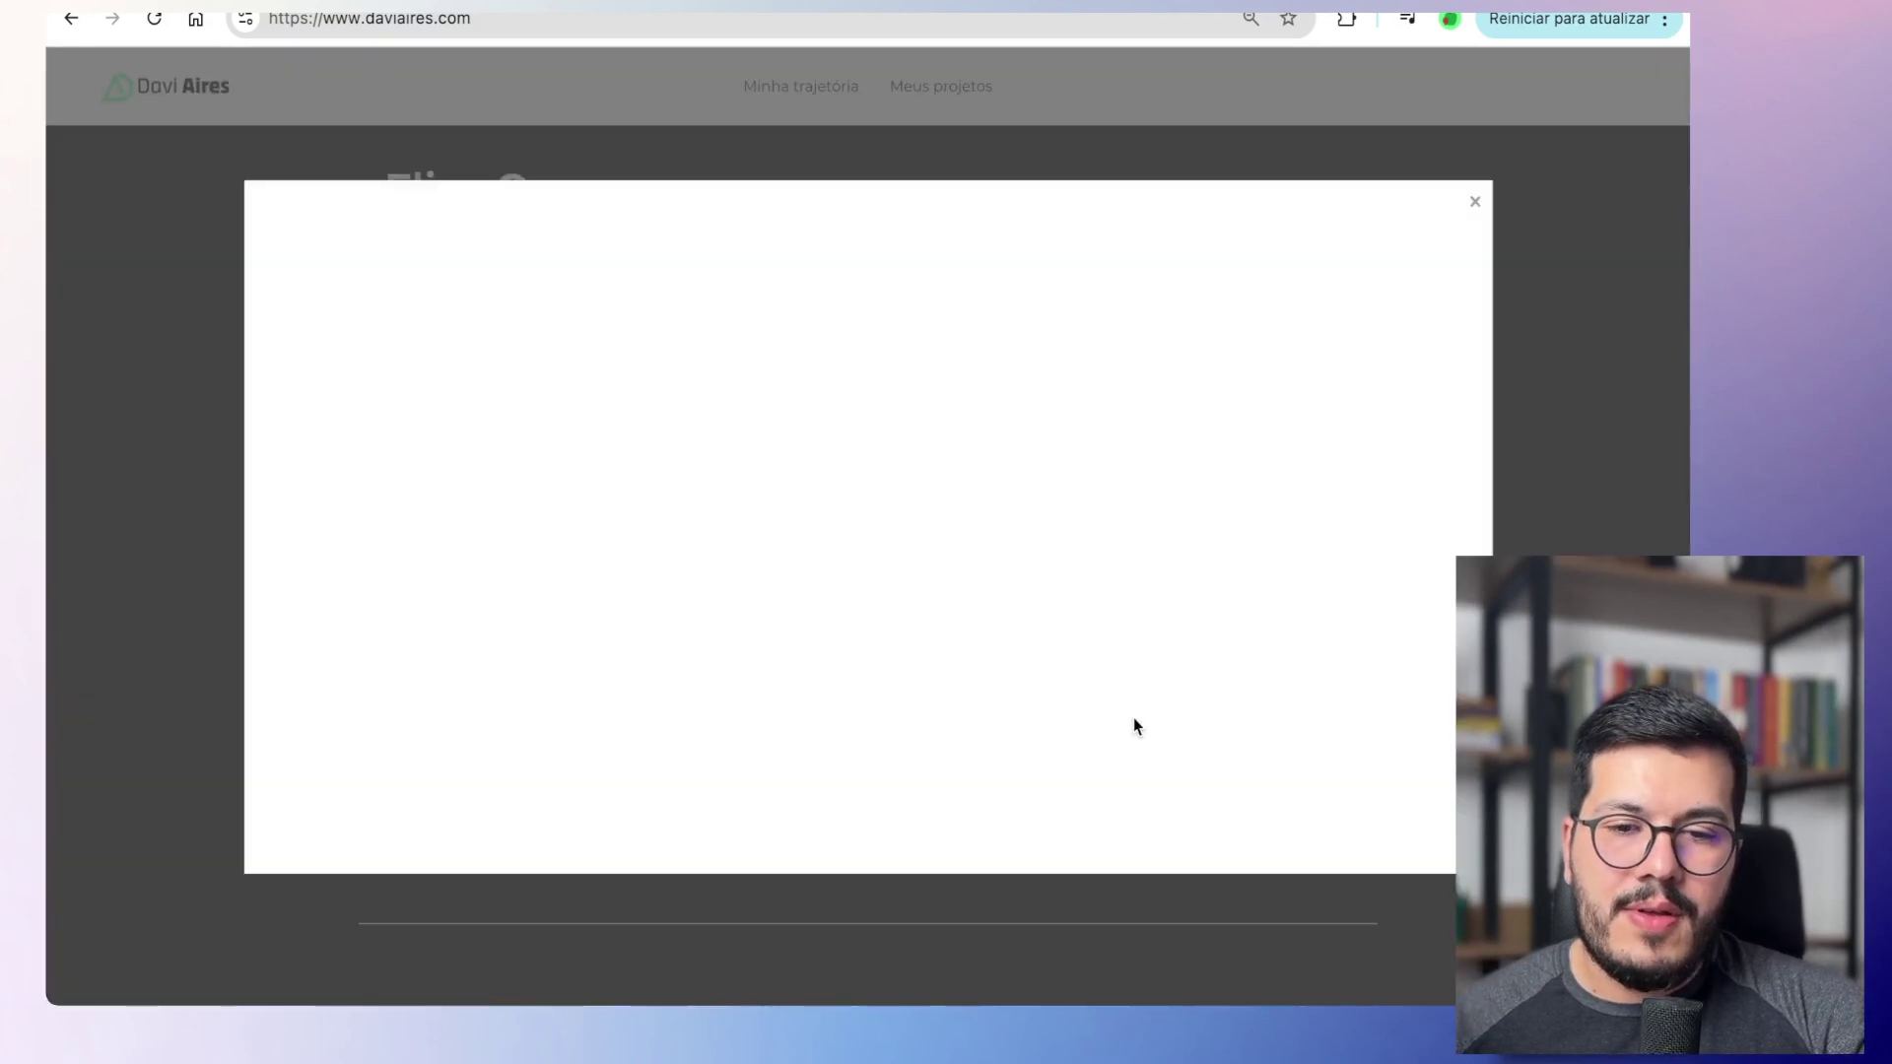
{"action": "left_click", "coordinate": [1474, 203]}
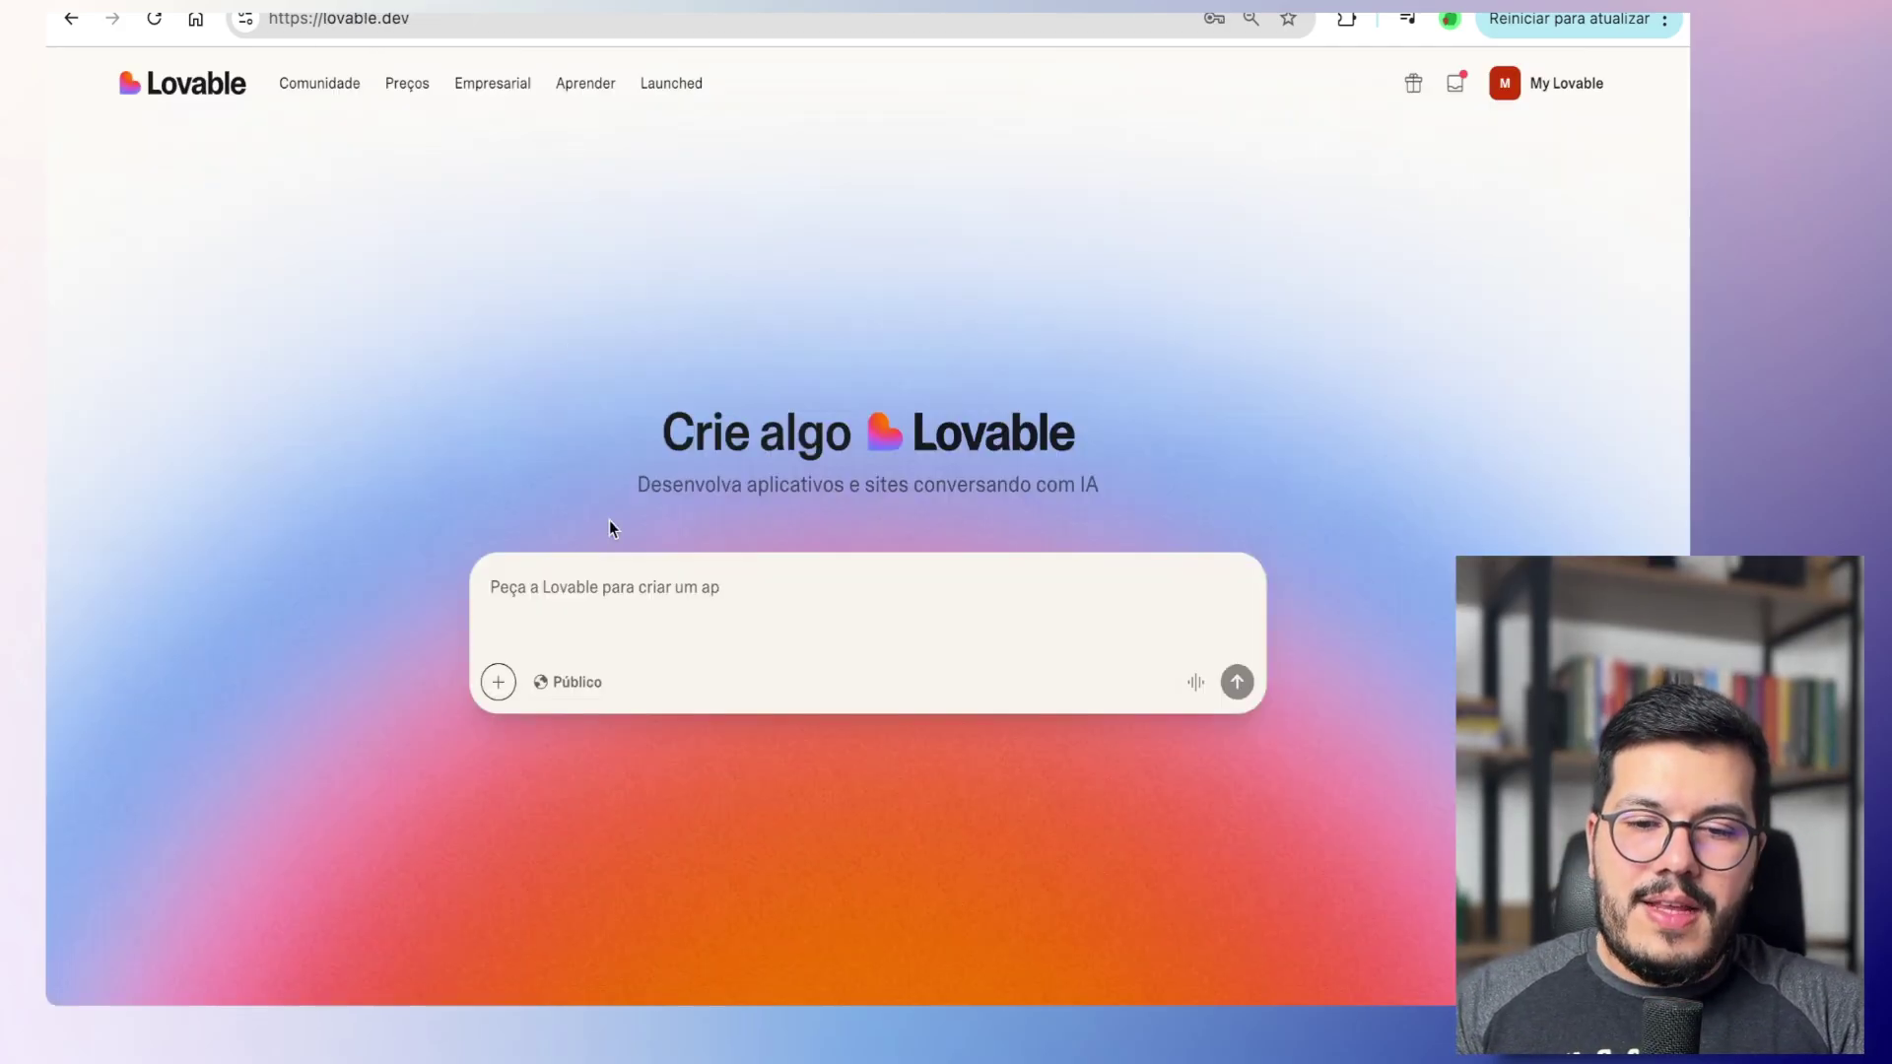
Step: Look over the Lovable home page, switch to the CV PDF and examine its Experience section on the first page
{"action": "scroll", "coordinate": [609, 521], "scroll_direction": "down", "scroll_amount": 2}
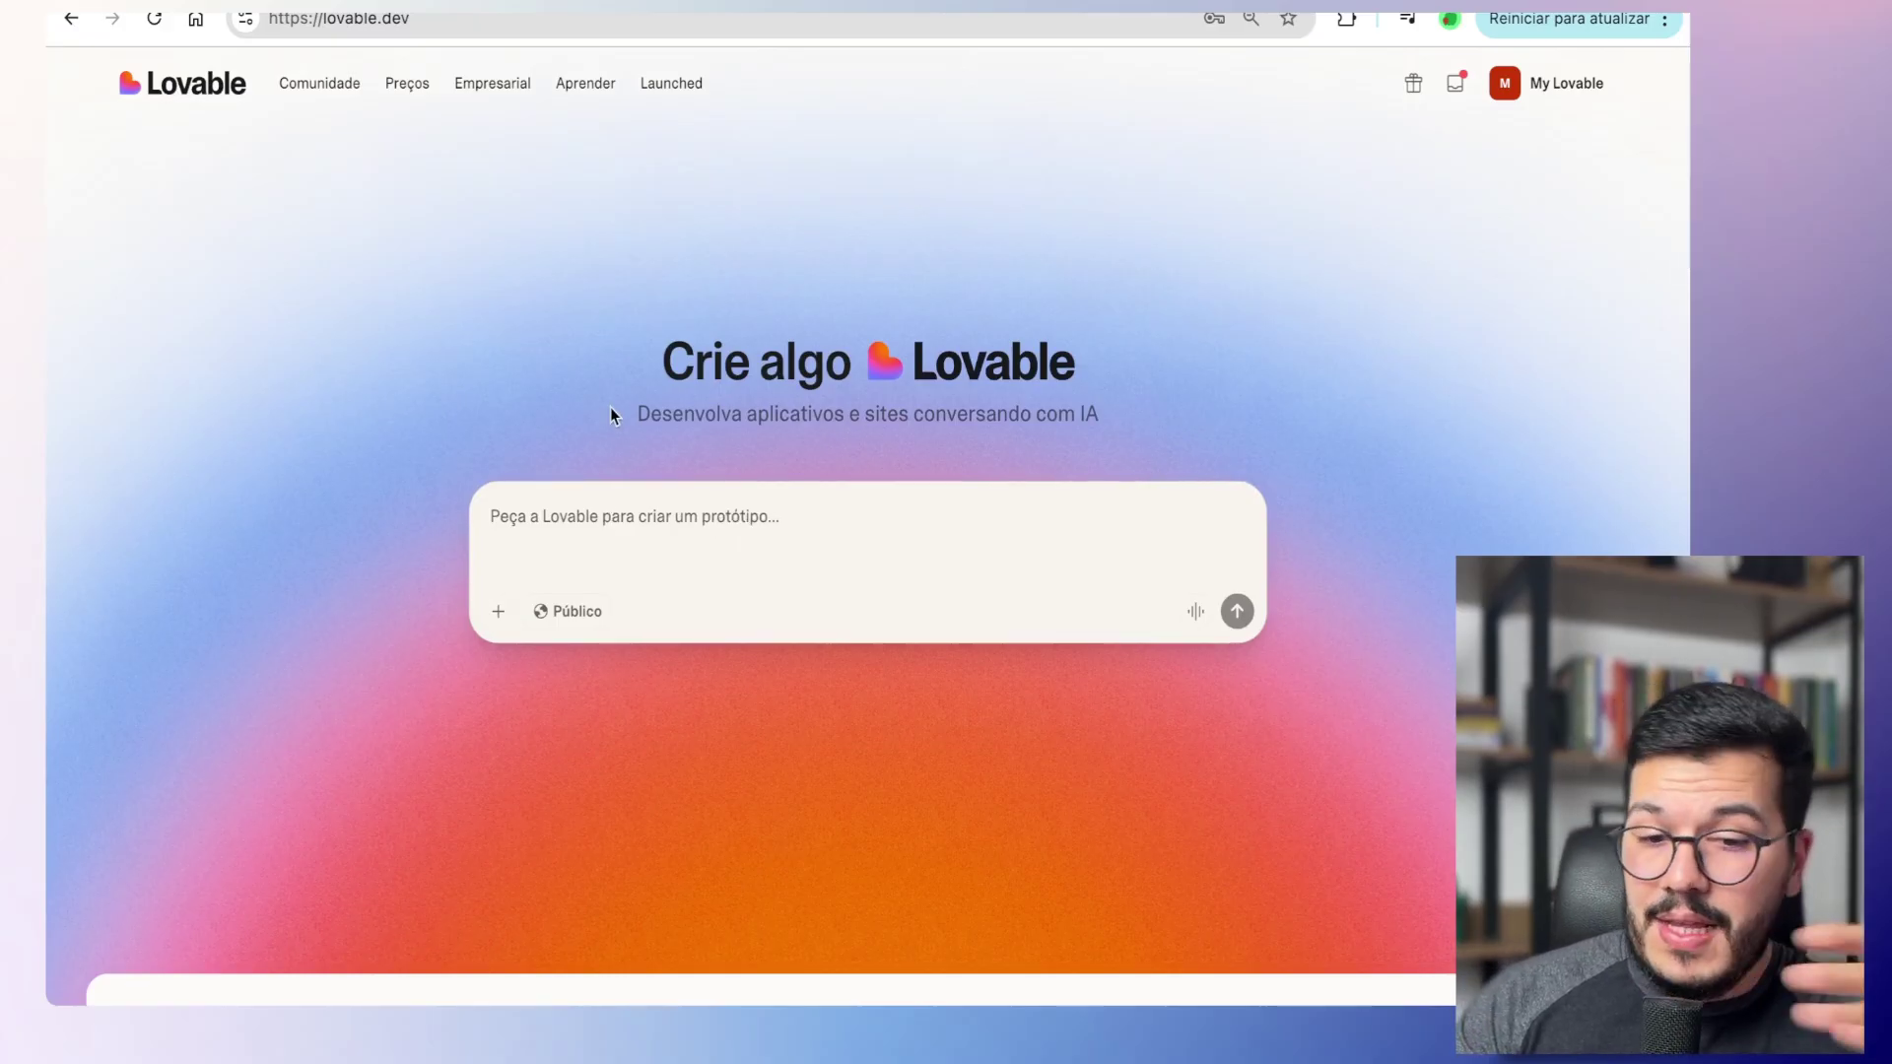
{"action": "left_click", "coordinate": [758, 3]}
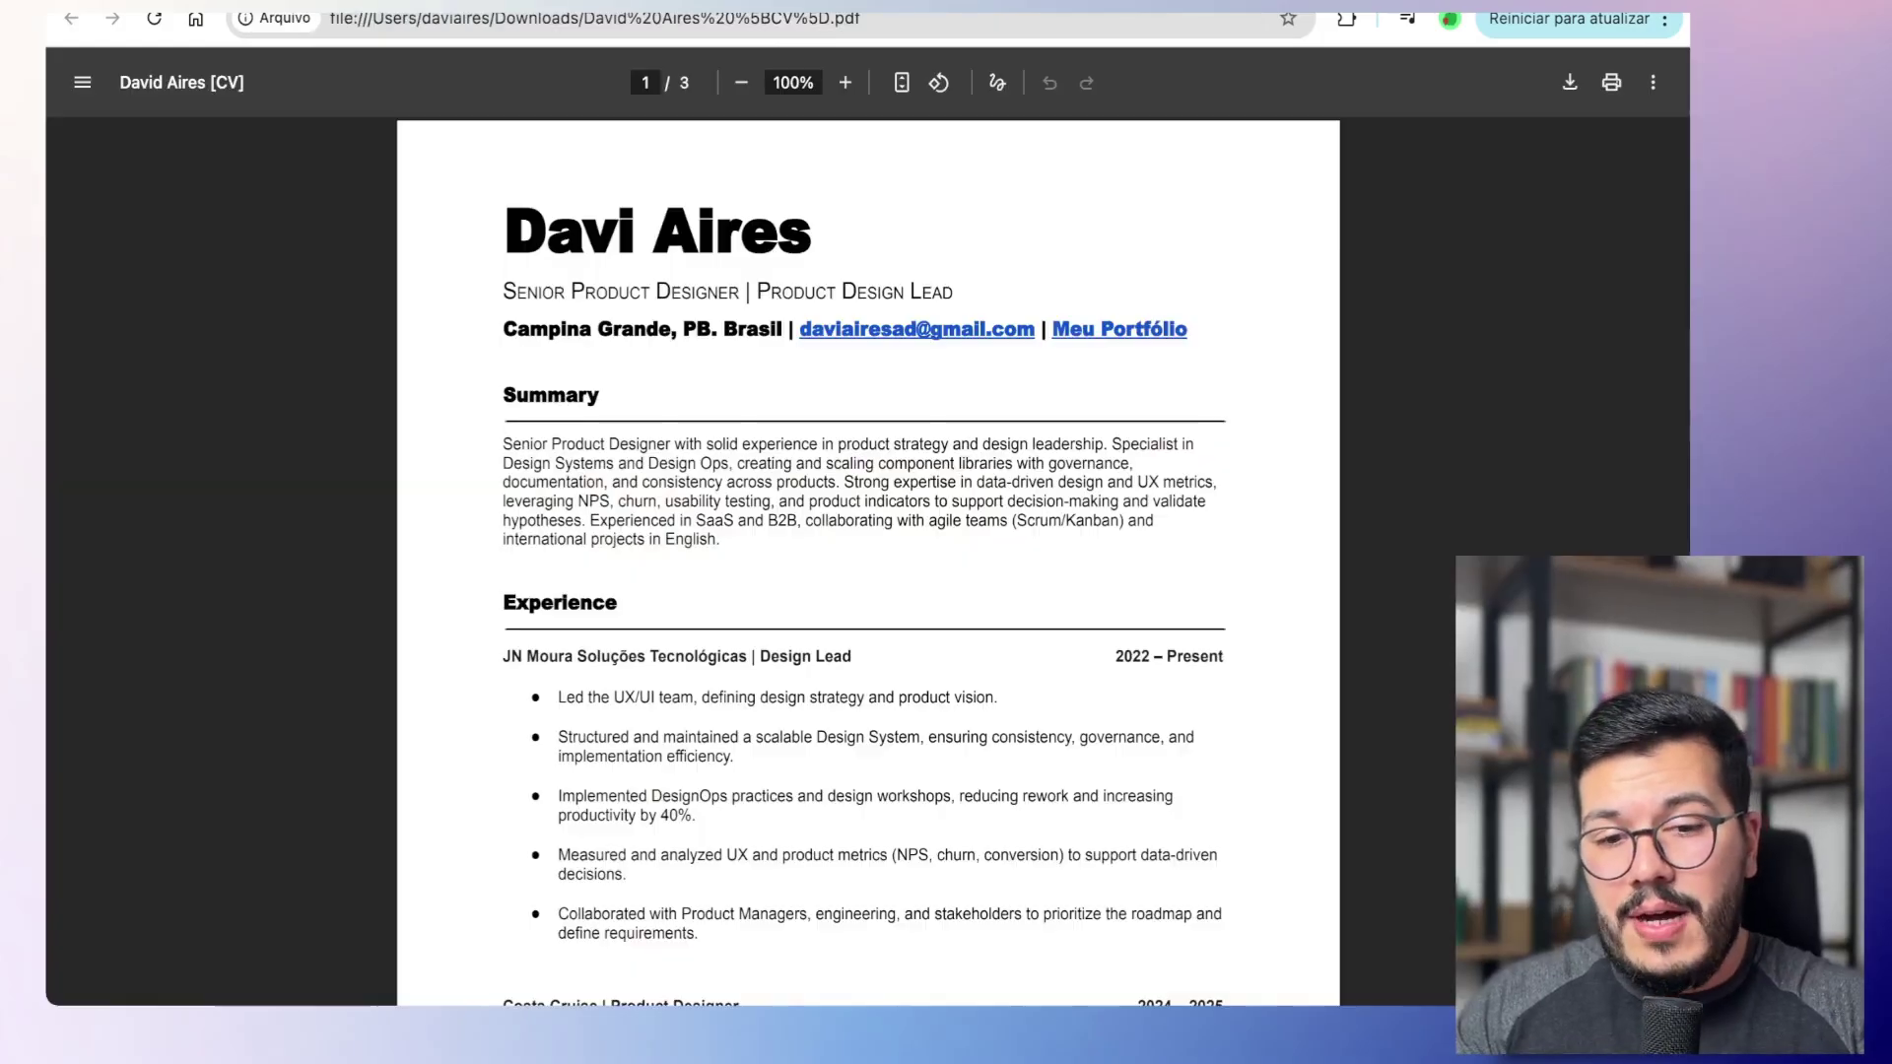
{"action": "scroll", "coordinate": [717, 455], "scroll_direction": "down", "scroll_amount": 9}
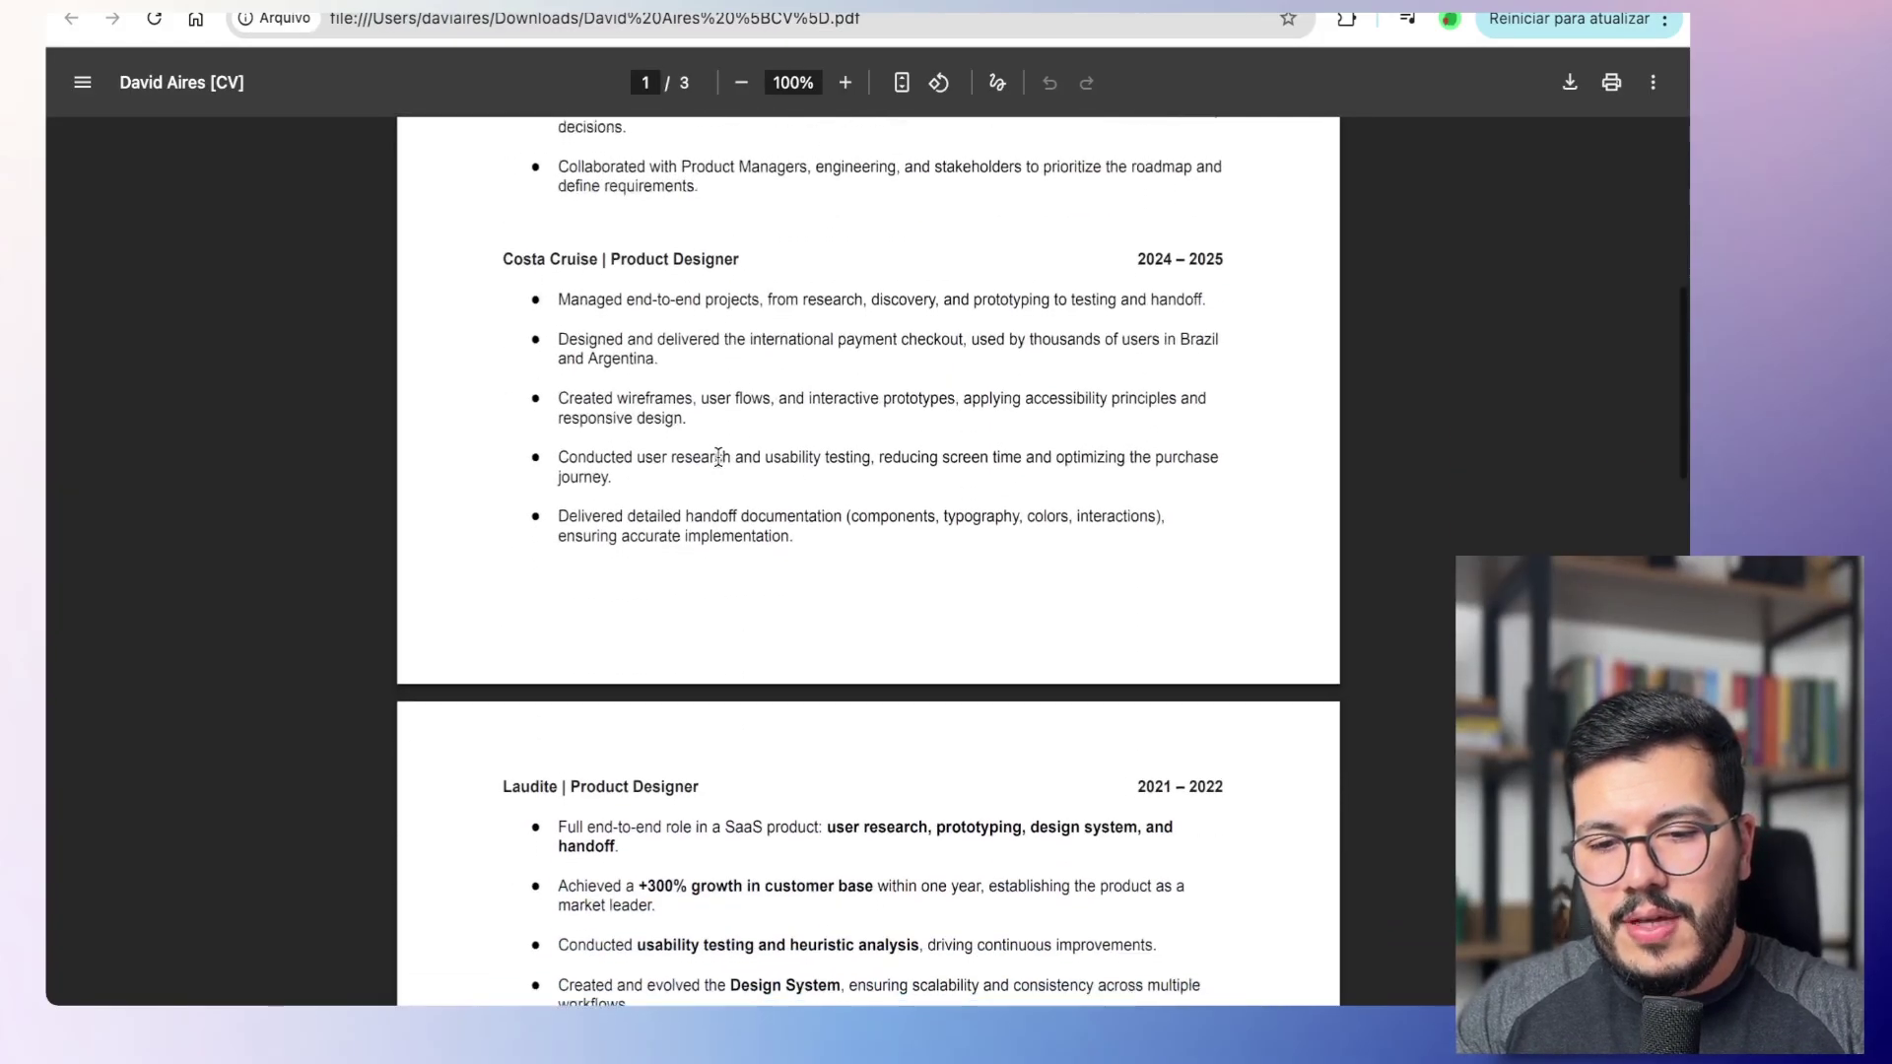
{"action": "scroll", "coordinate": [719, 456], "scroll_direction": "up", "scroll_amount": 4}
{"action": "scroll", "coordinate": [718, 434], "scroll_direction": "up", "scroll_amount": 2}
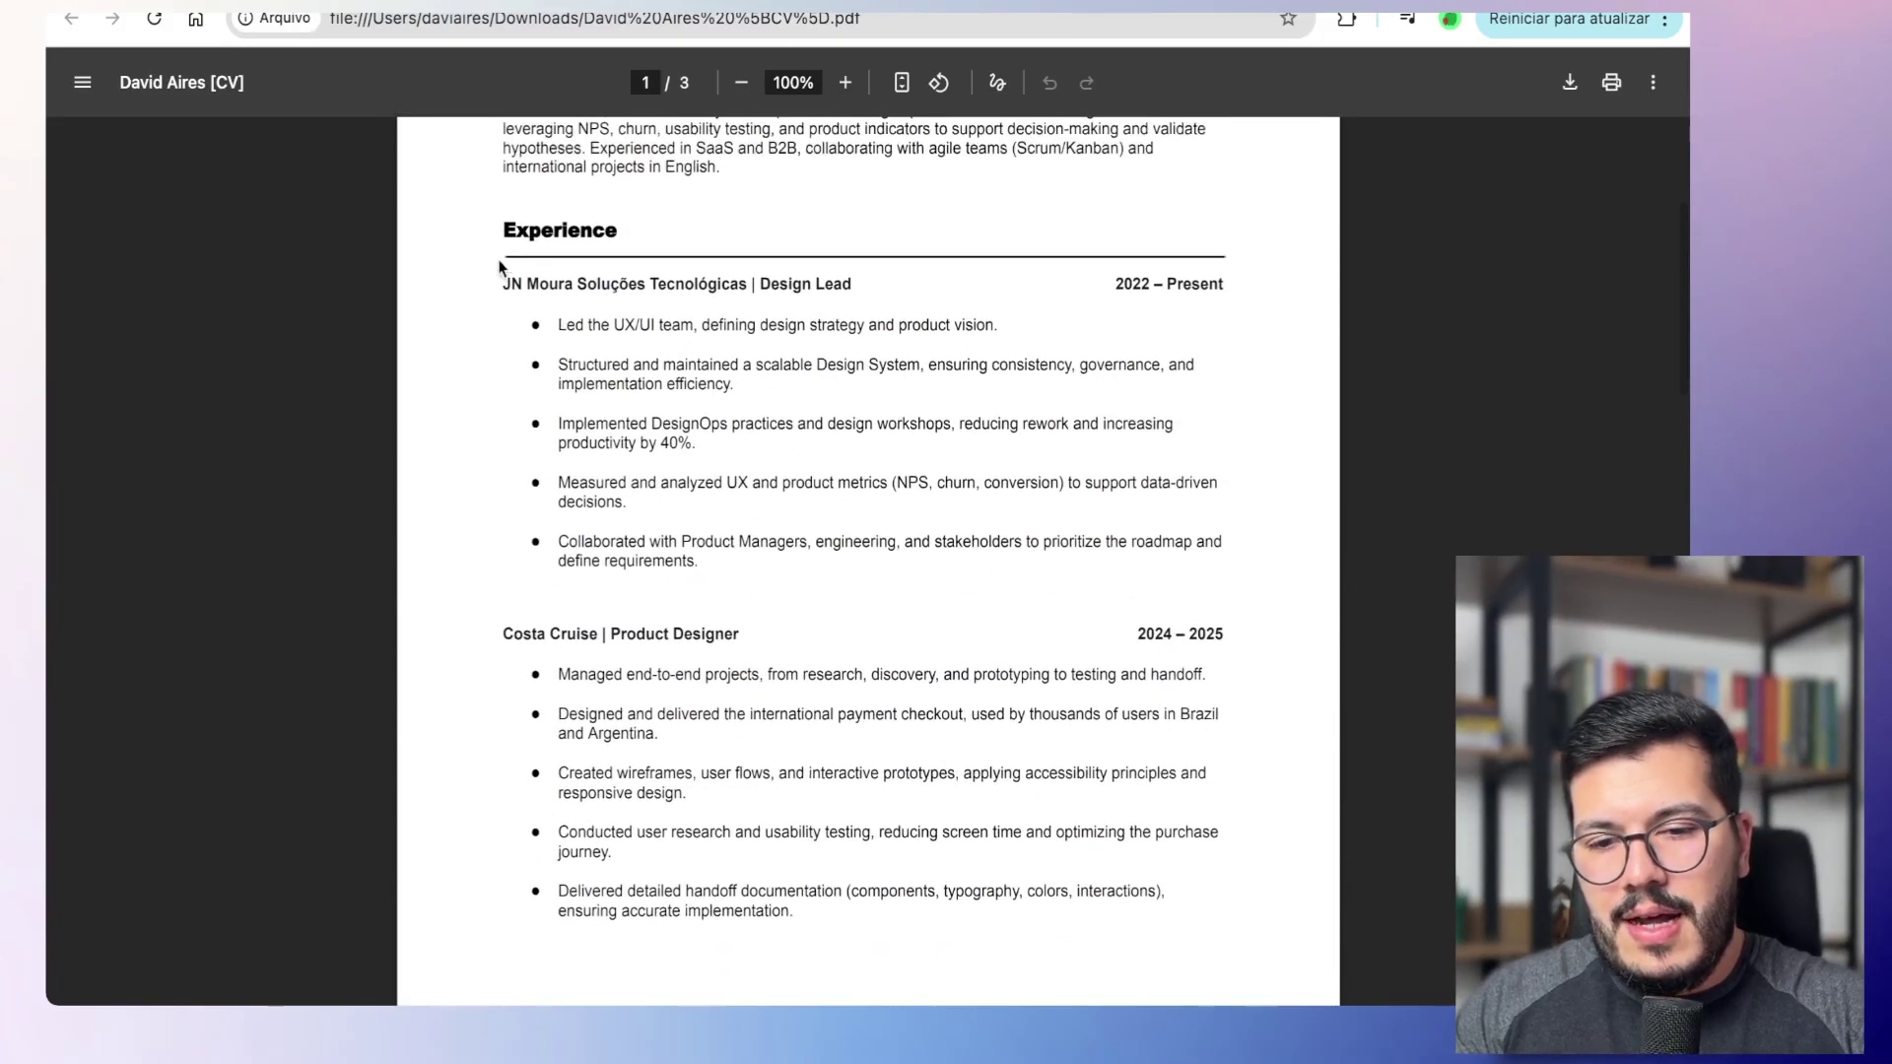
{"action": "left_click_drag", "start_coordinate": [507, 264], "coordinate": [818, 274]}
{"action": "left_click", "coordinate": [945, 492]}
{"action": "scroll", "coordinate": [945, 492], "scroll_direction": "down", "scroll_amount": 5}
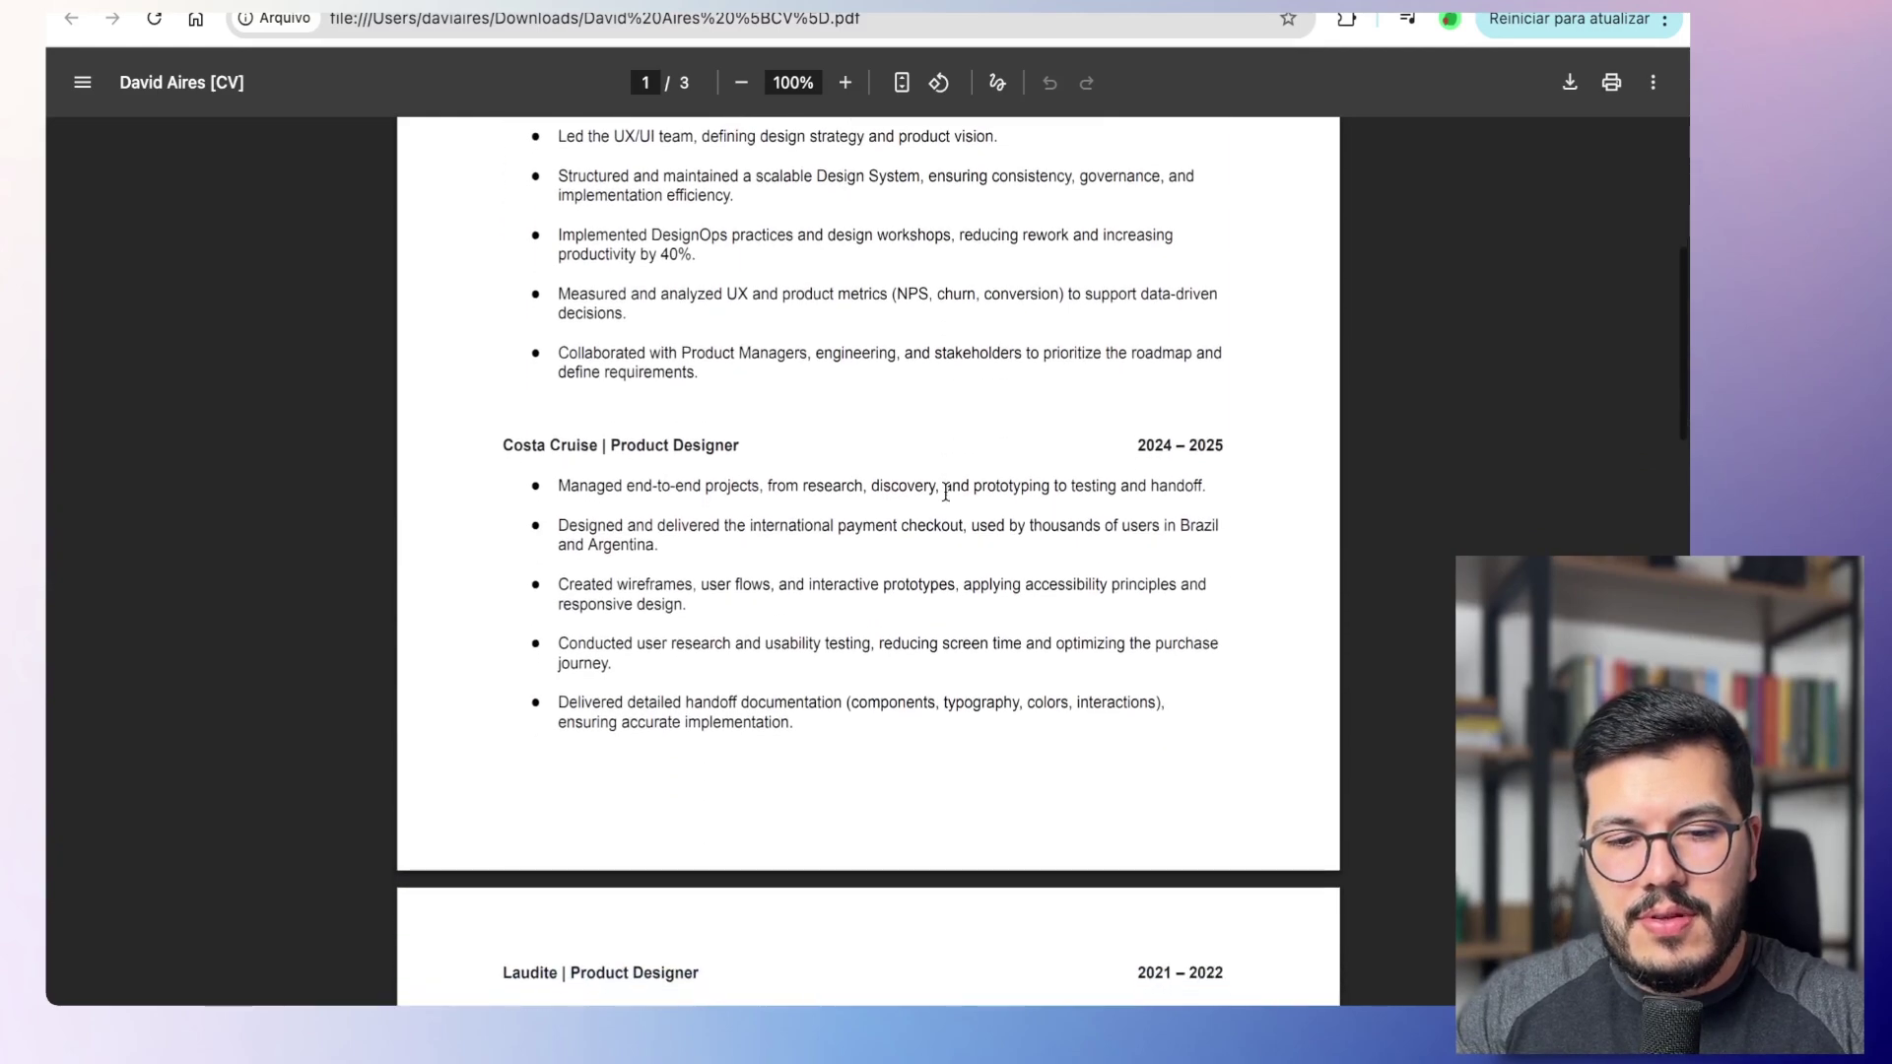
Step: Read through the CV's remaining pages of past roles and return to the Summary at its beginning
{"action": "scroll", "coordinate": [739, 552], "scroll_direction": "down", "scroll_amount": 2}
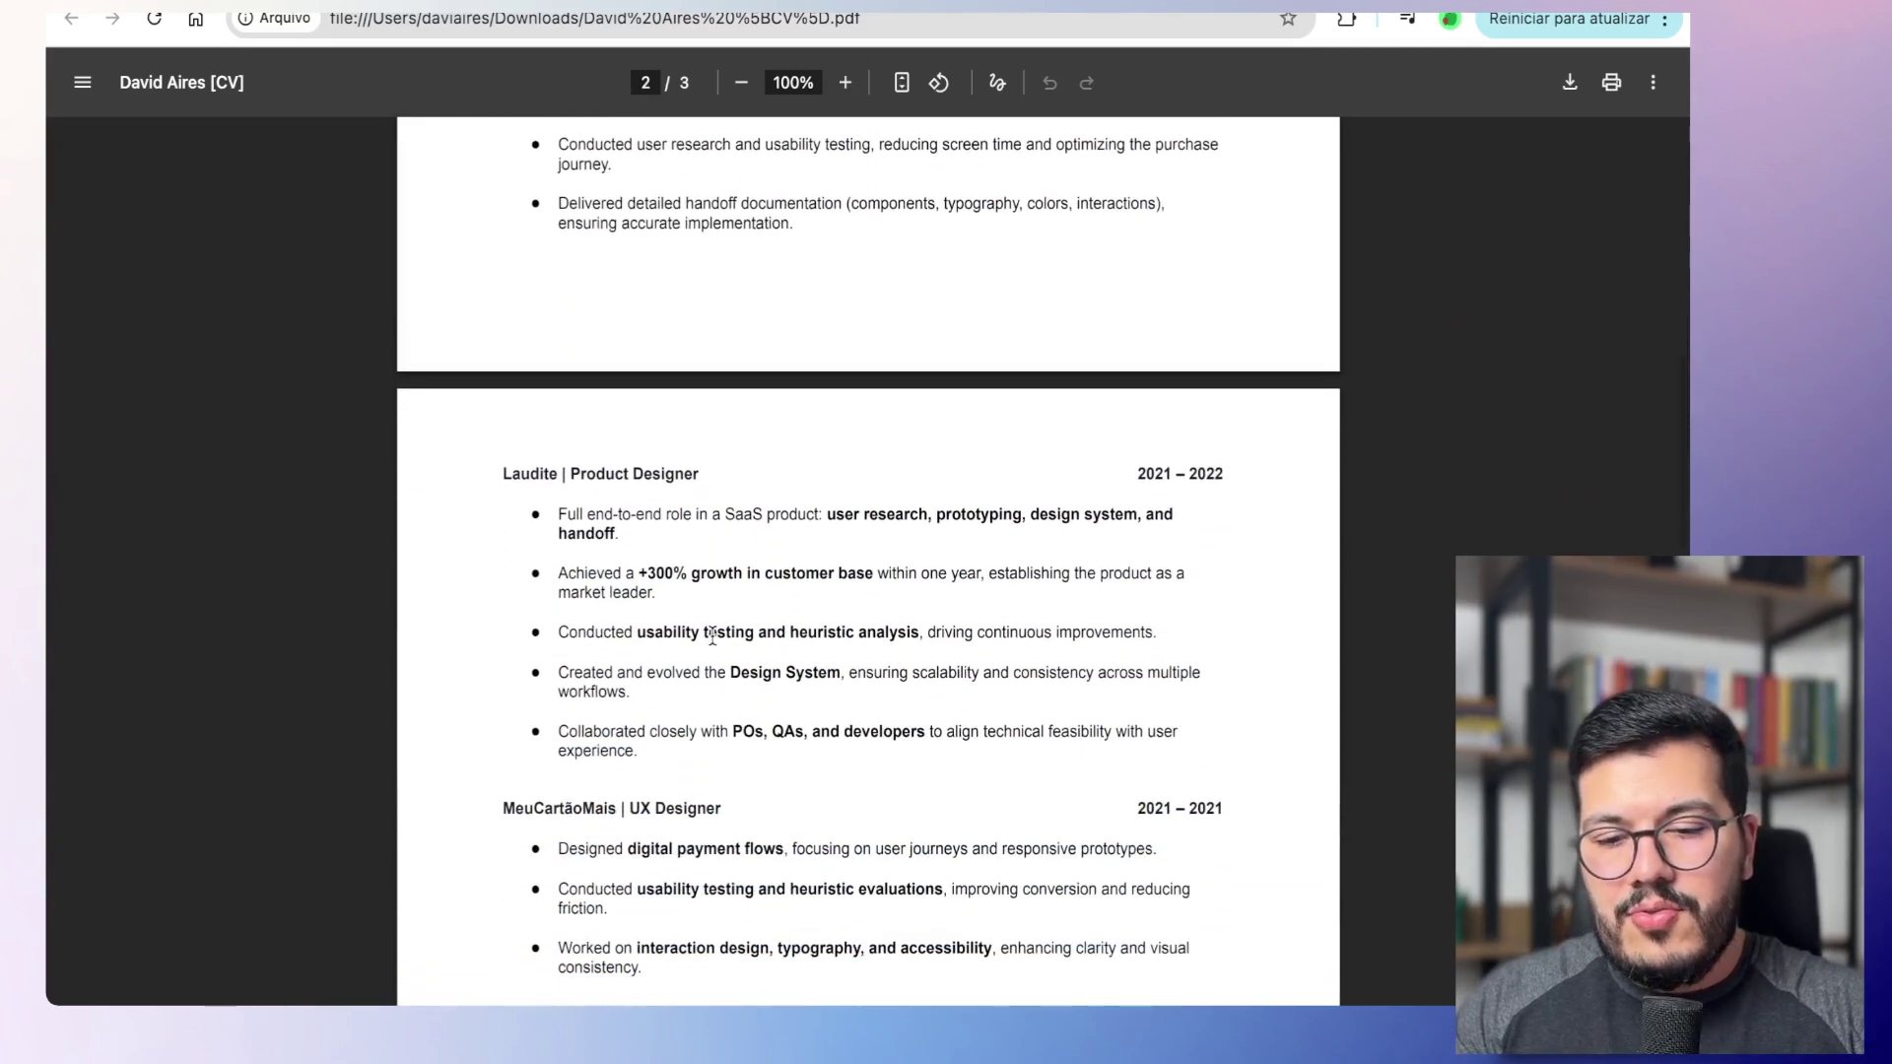
{"action": "scroll", "coordinate": [711, 636], "scroll_direction": "down", "scroll_amount": 10}
{"action": "scroll", "coordinate": [712, 635], "scroll_direction": "up", "scroll_amount": 9}
{"action": "scroll", "coordinate": [713, 636], "scroll_direction": "up", "scroll_amount": 7}
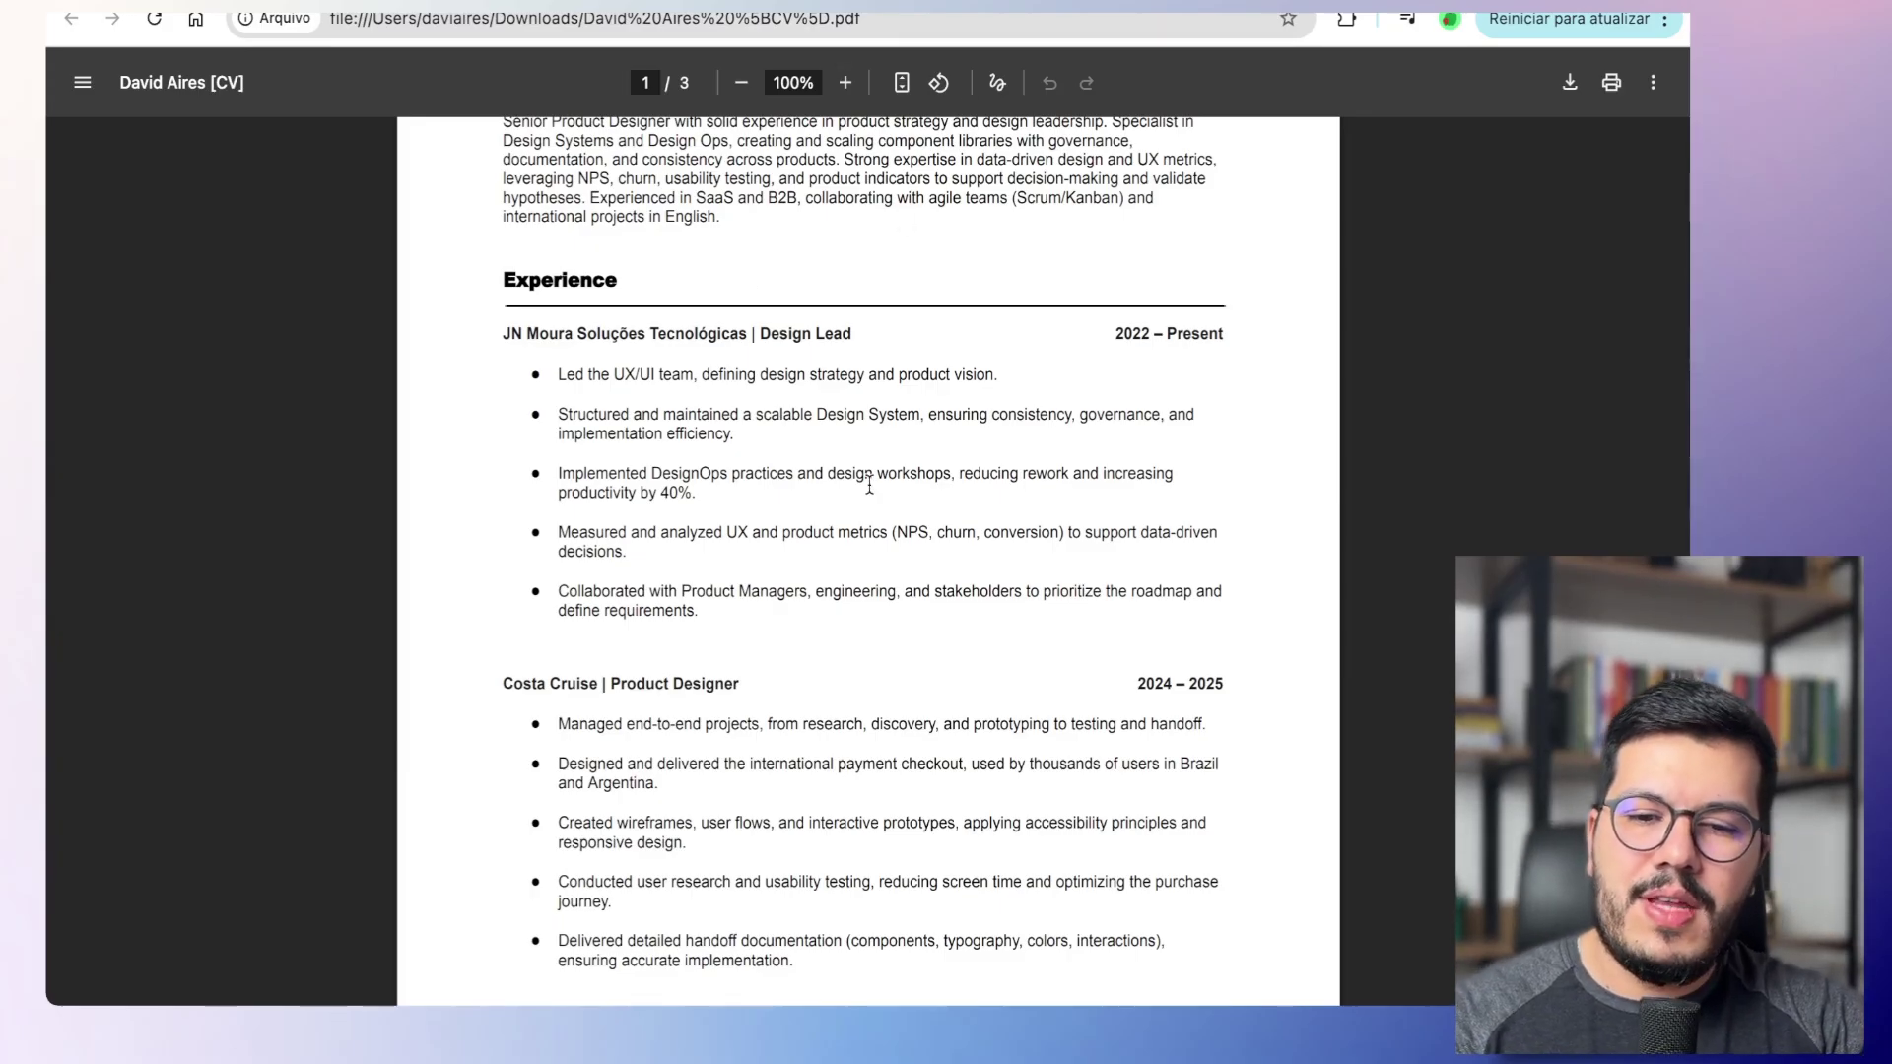
{"action": "scroll", "coordinate": [502, 126], "scroll_direction": "up", "scroll_amount": 3}
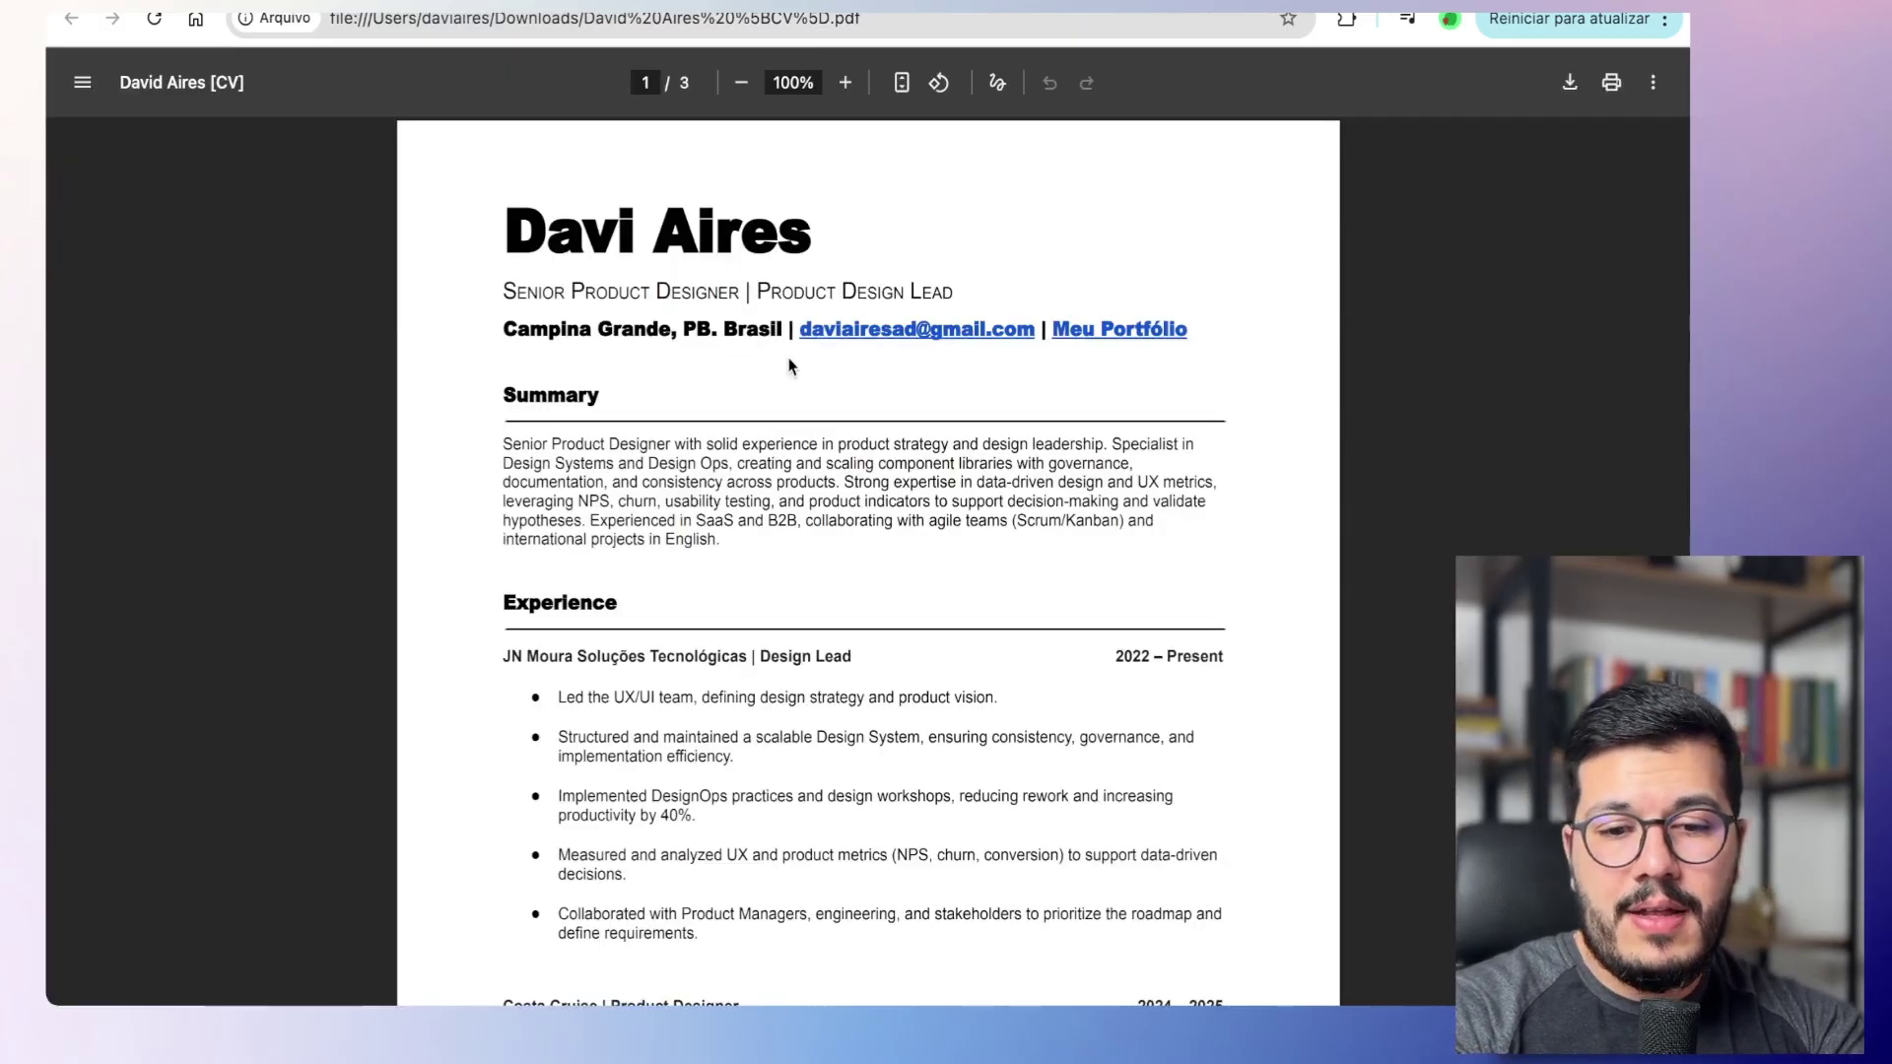
{"action": "scroll", "coordinate": [788, 366], "scroll_direction": "down", "scroll_amount": 1}
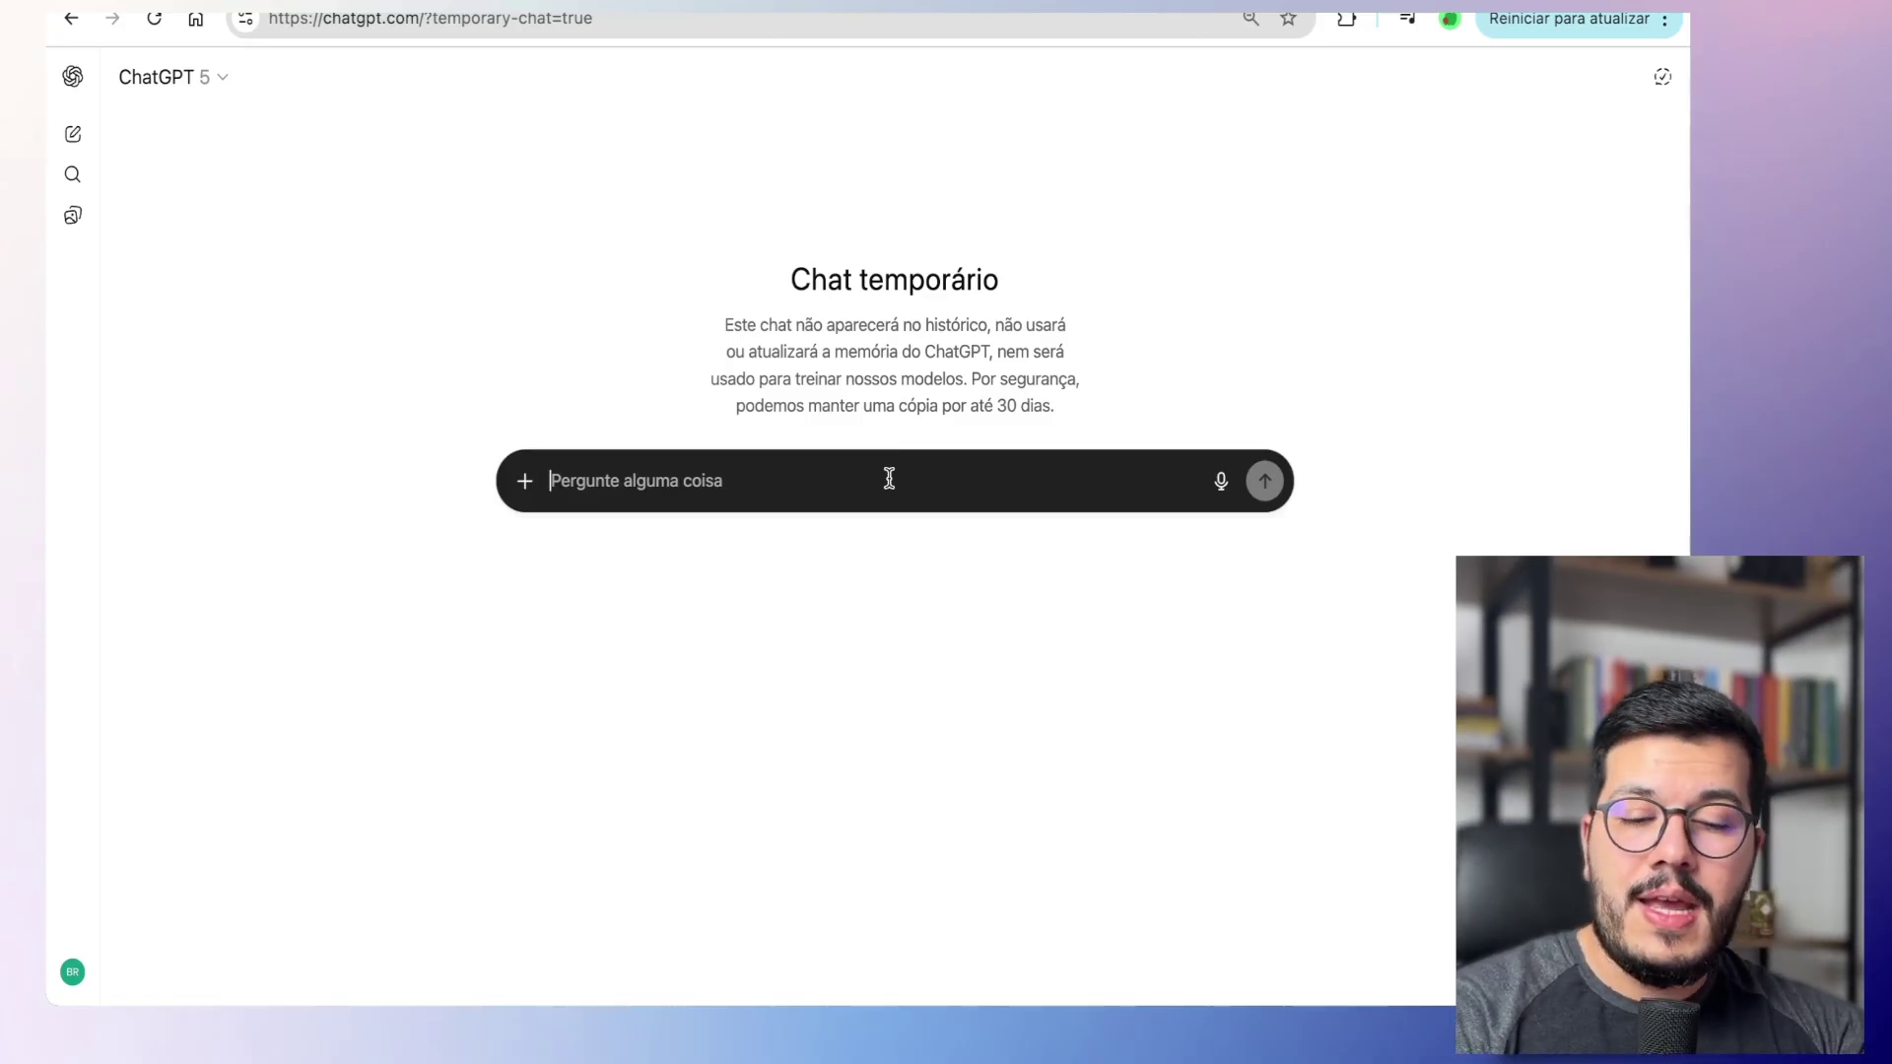
Step: Dictate the Flipion and cruise checkout project descriptions into a temporary ChatGPT chat, add blank lines after the dashed separator, and review the text
{"action": "left_click", "coordinate": [1224, 498]}
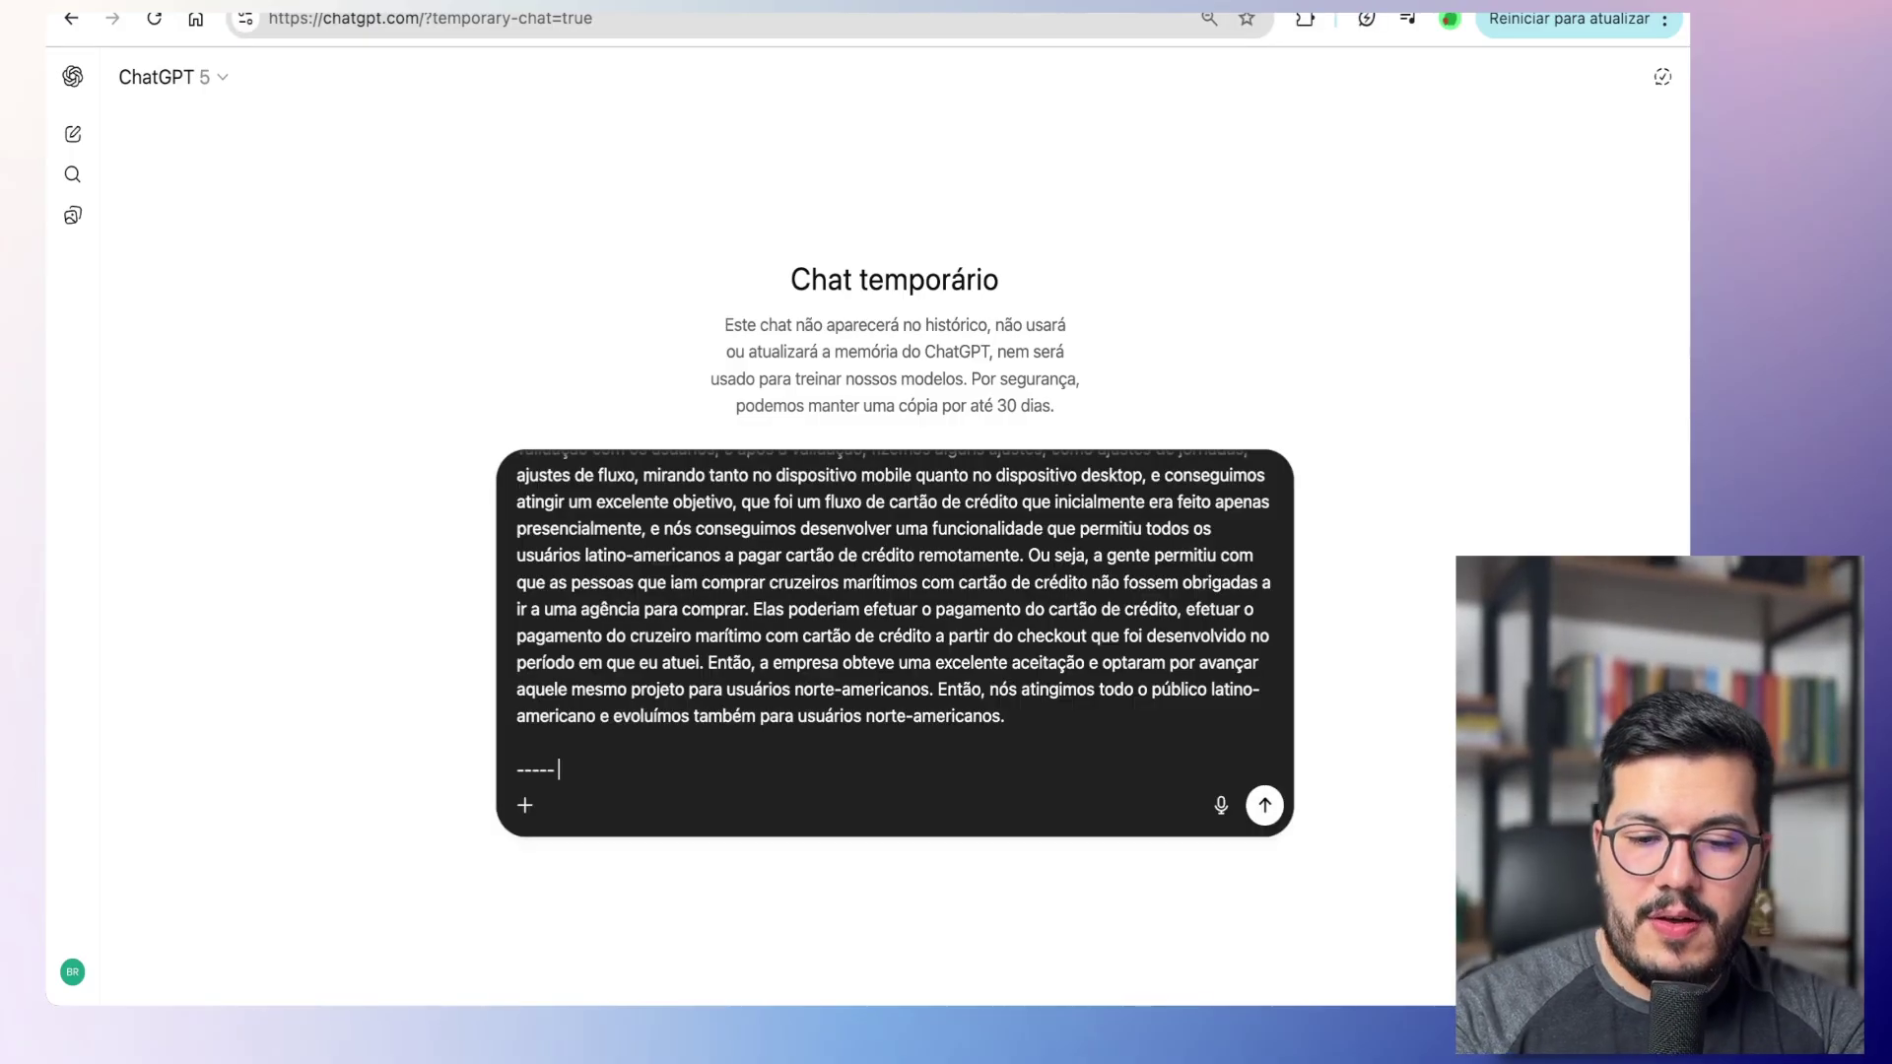
{"action": "key", "text": "shift+Return"}
{"action": "key", "text": "shift+Return"}
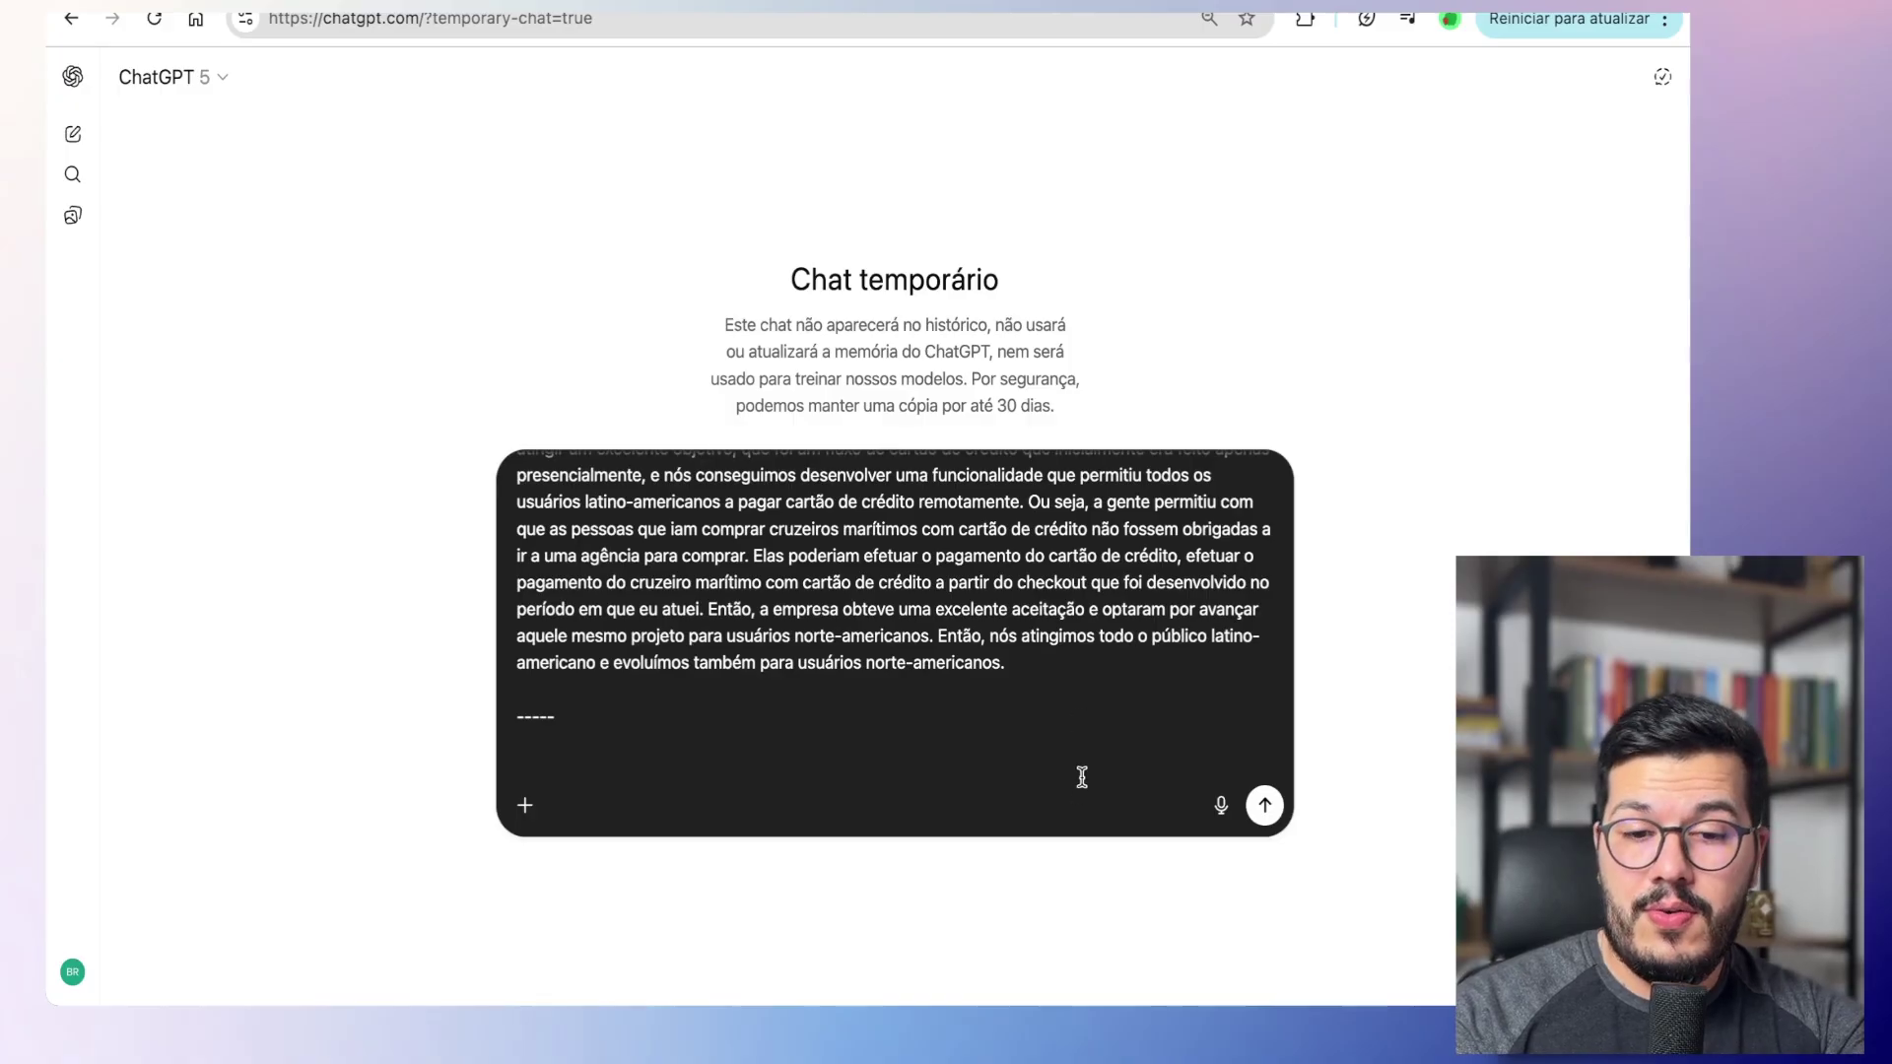
{"action": "scroll", "coordinate": [1061, 678], "scroll_direction": "up", "scroll_amount": 15}
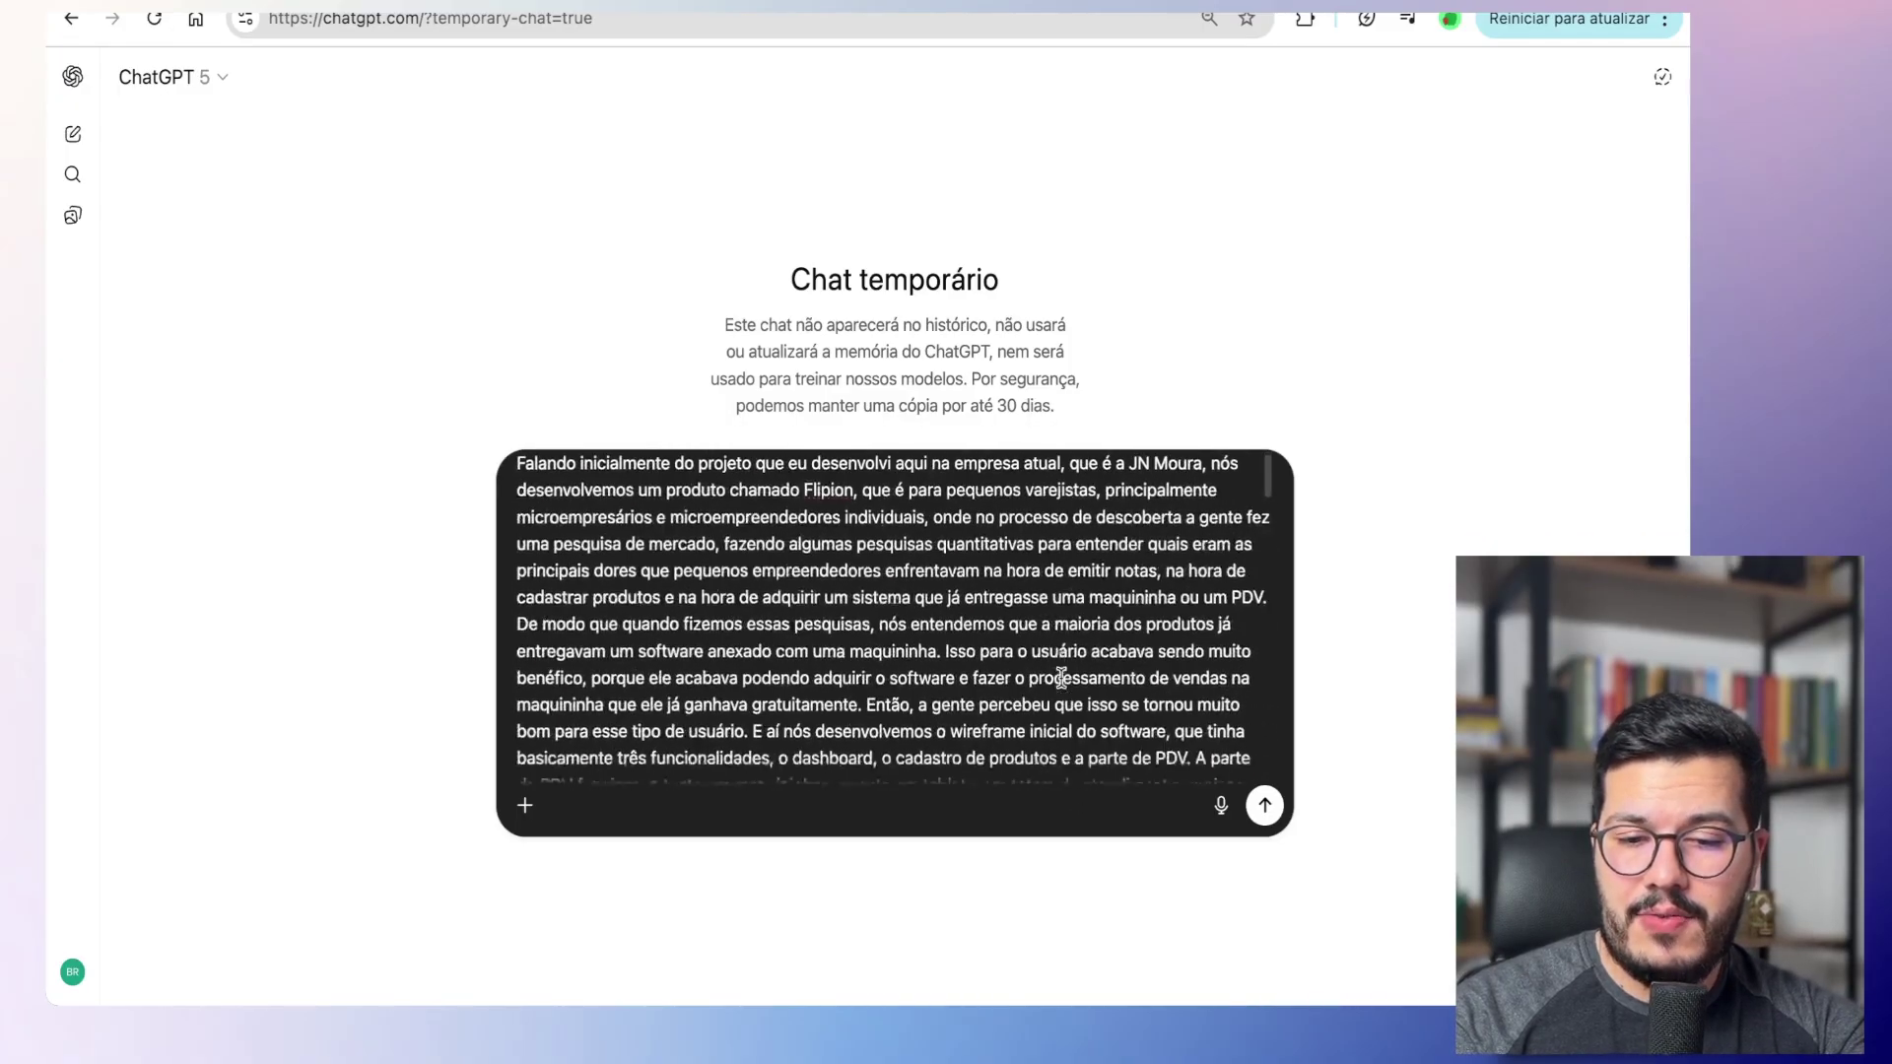
{"action": "scroll", "coordinate": [1062, 678], "scroll_direction": "down", "scroll_amount": 15}
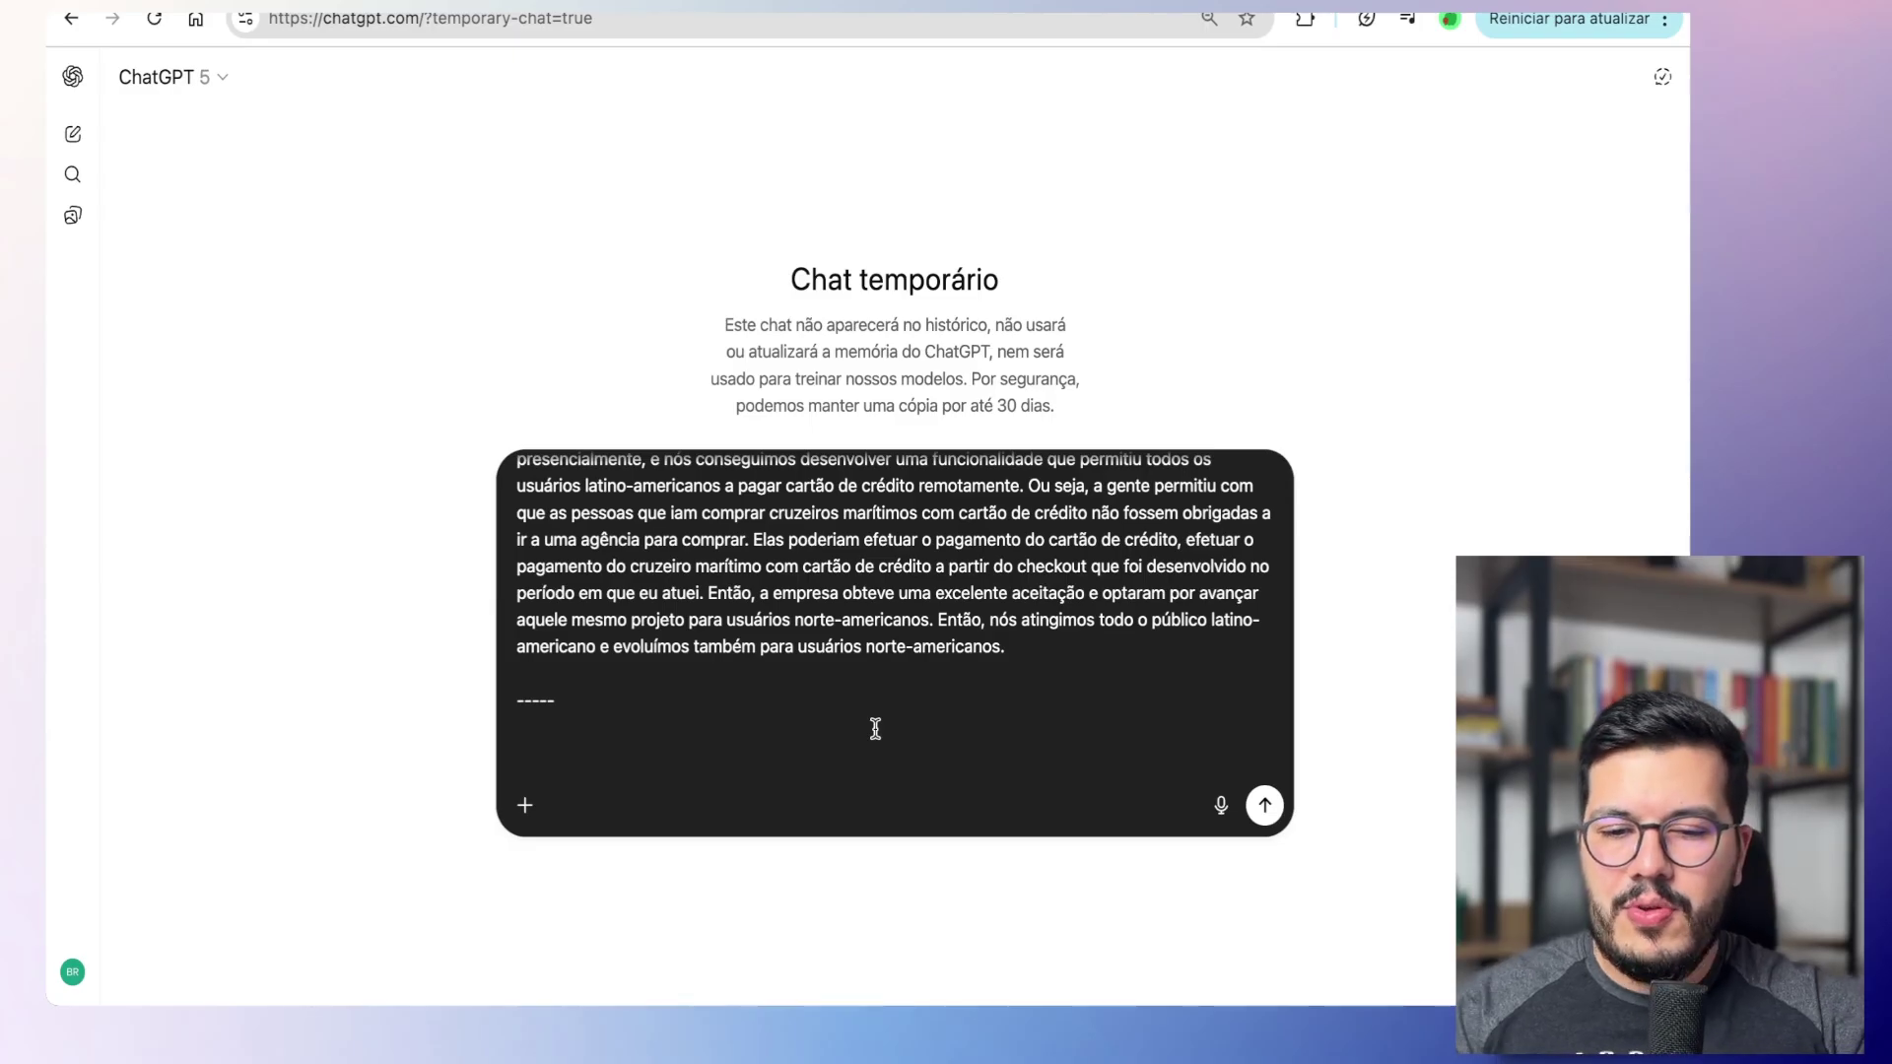
Step: Lengthen the dashed separator below the project descriptions and write "Leia esses textos com clareza e atenção" beneath it
{"action": "left_click", "coordinate": [773, 702]}
{"action": "type", "text": "----------"}
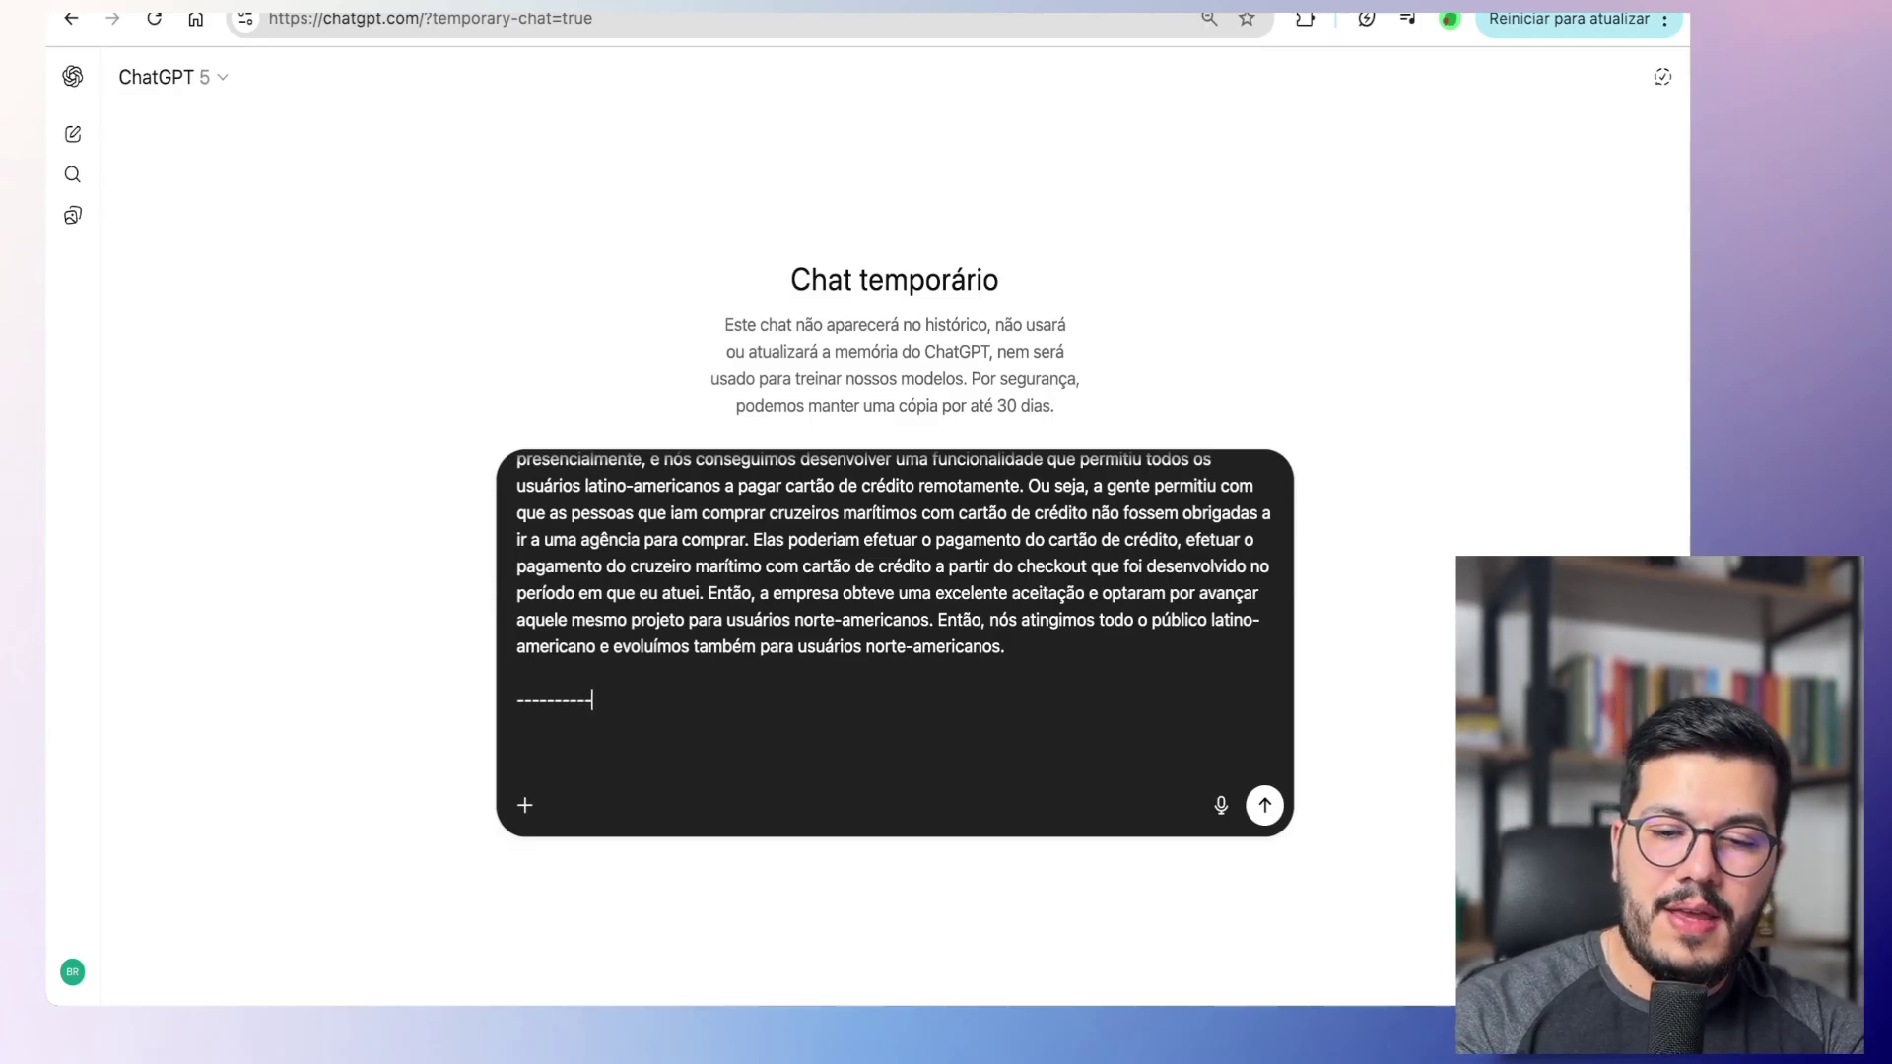
{"action": "key", "text": "shift+Return"}
{"action": "key", "text": "shift+Return"}
{"action": "type", "text": "Leia esses tex"}
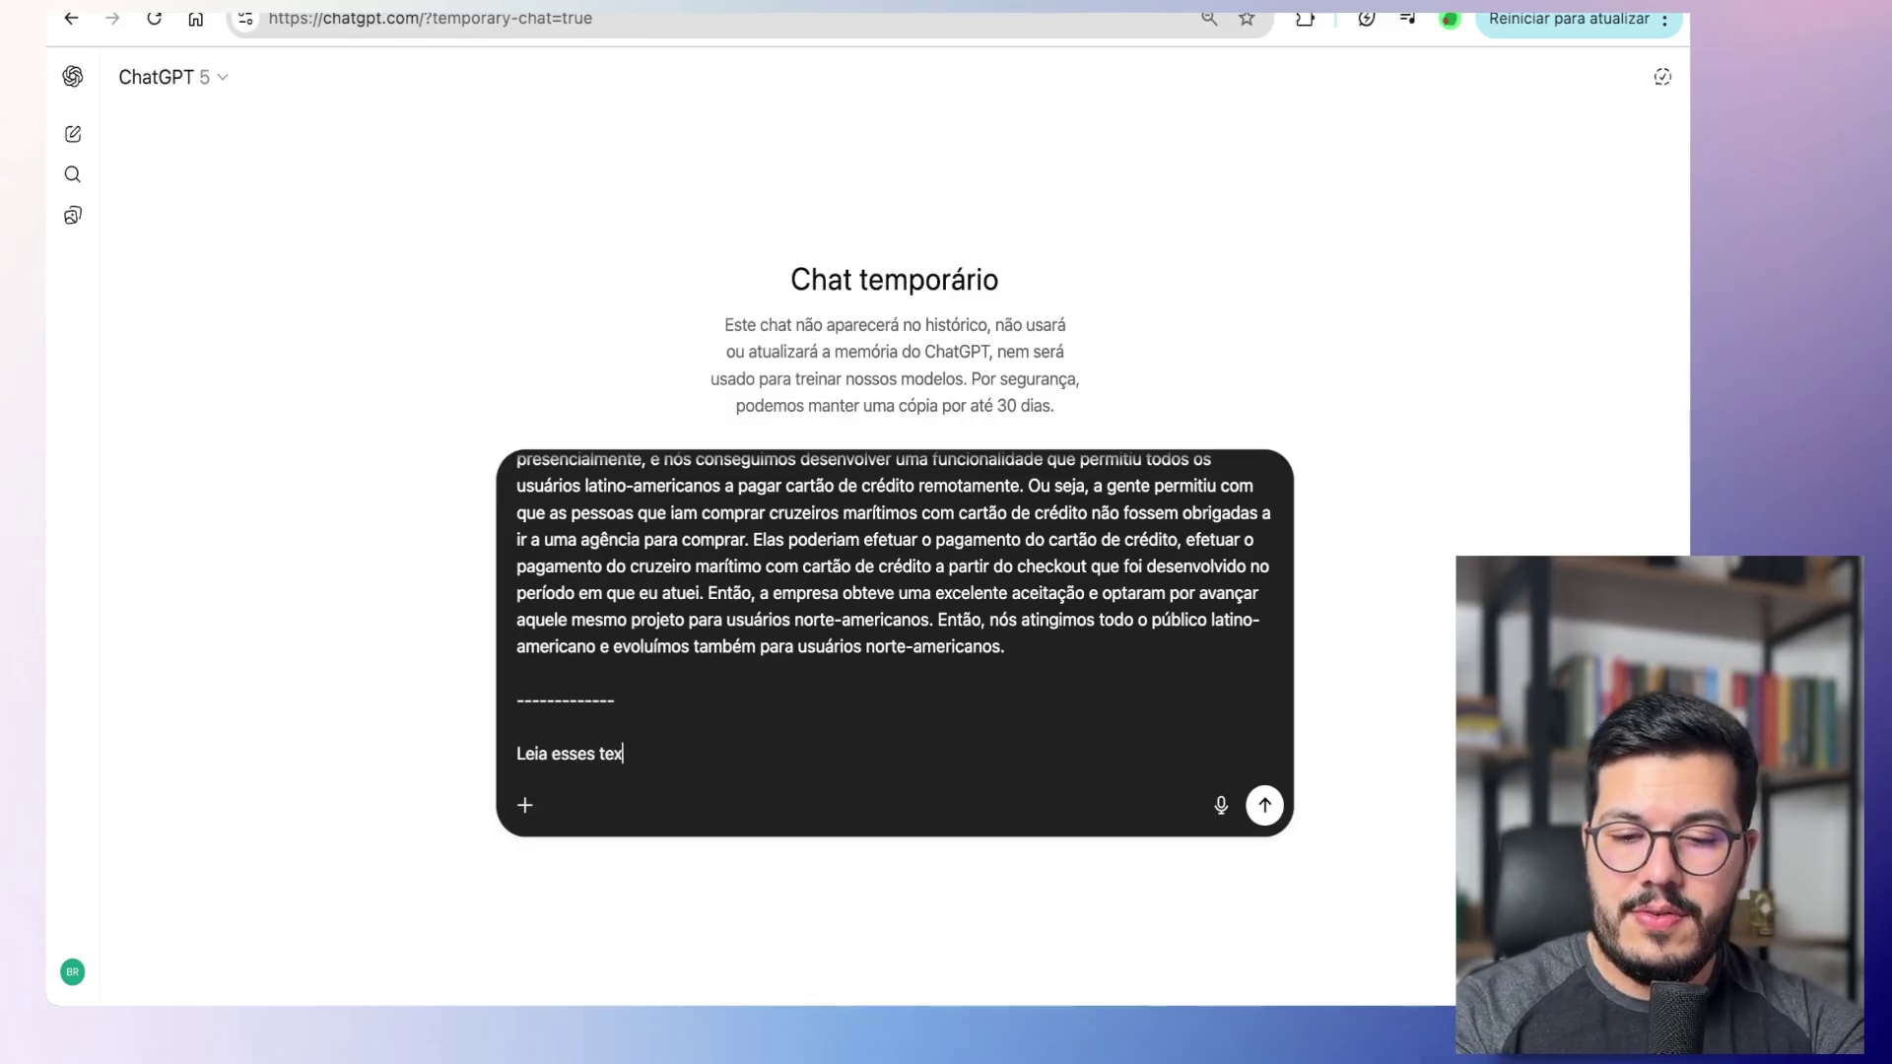
{"action": "type", "text": "tos com clareza,"}
{"action": "key", "text": "BackSpace"}
{"action": "type", "text": "e atençã"}
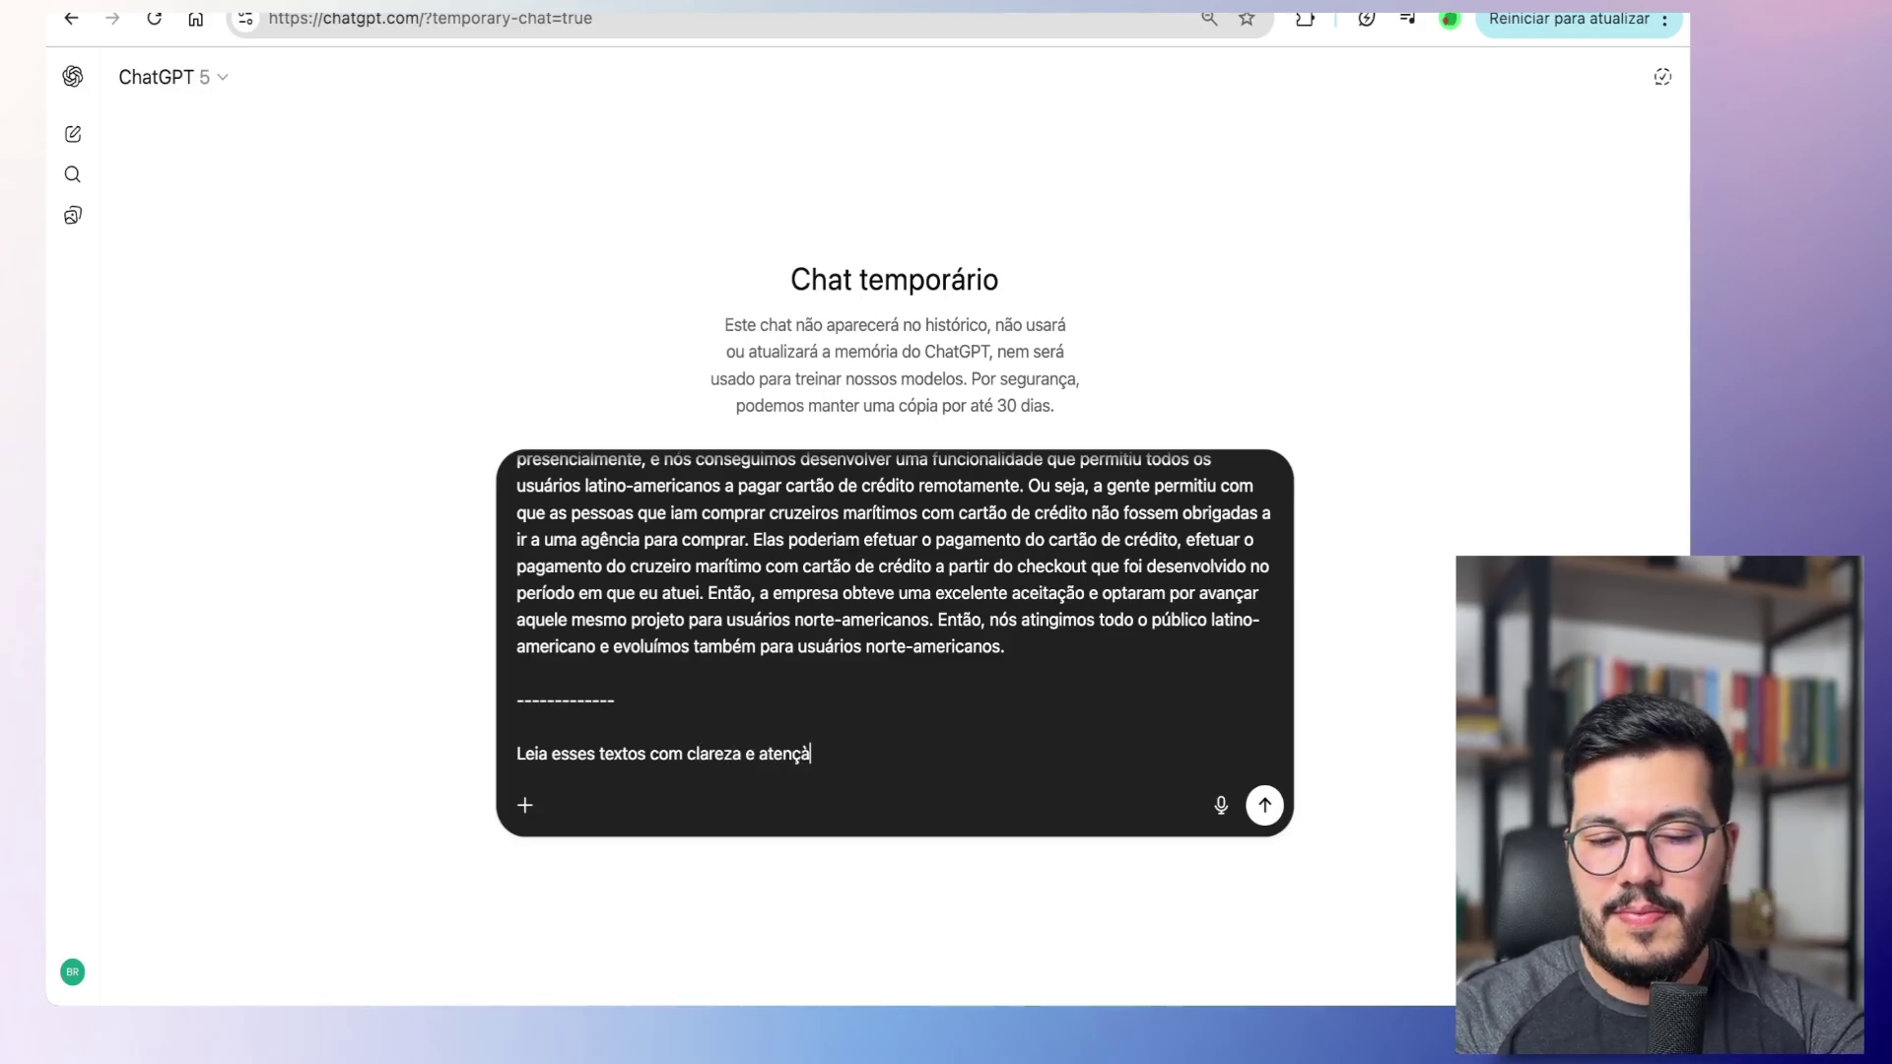
{"action": "key", "text": "BackSpace"}
{"action": "type", "text": "ção"}
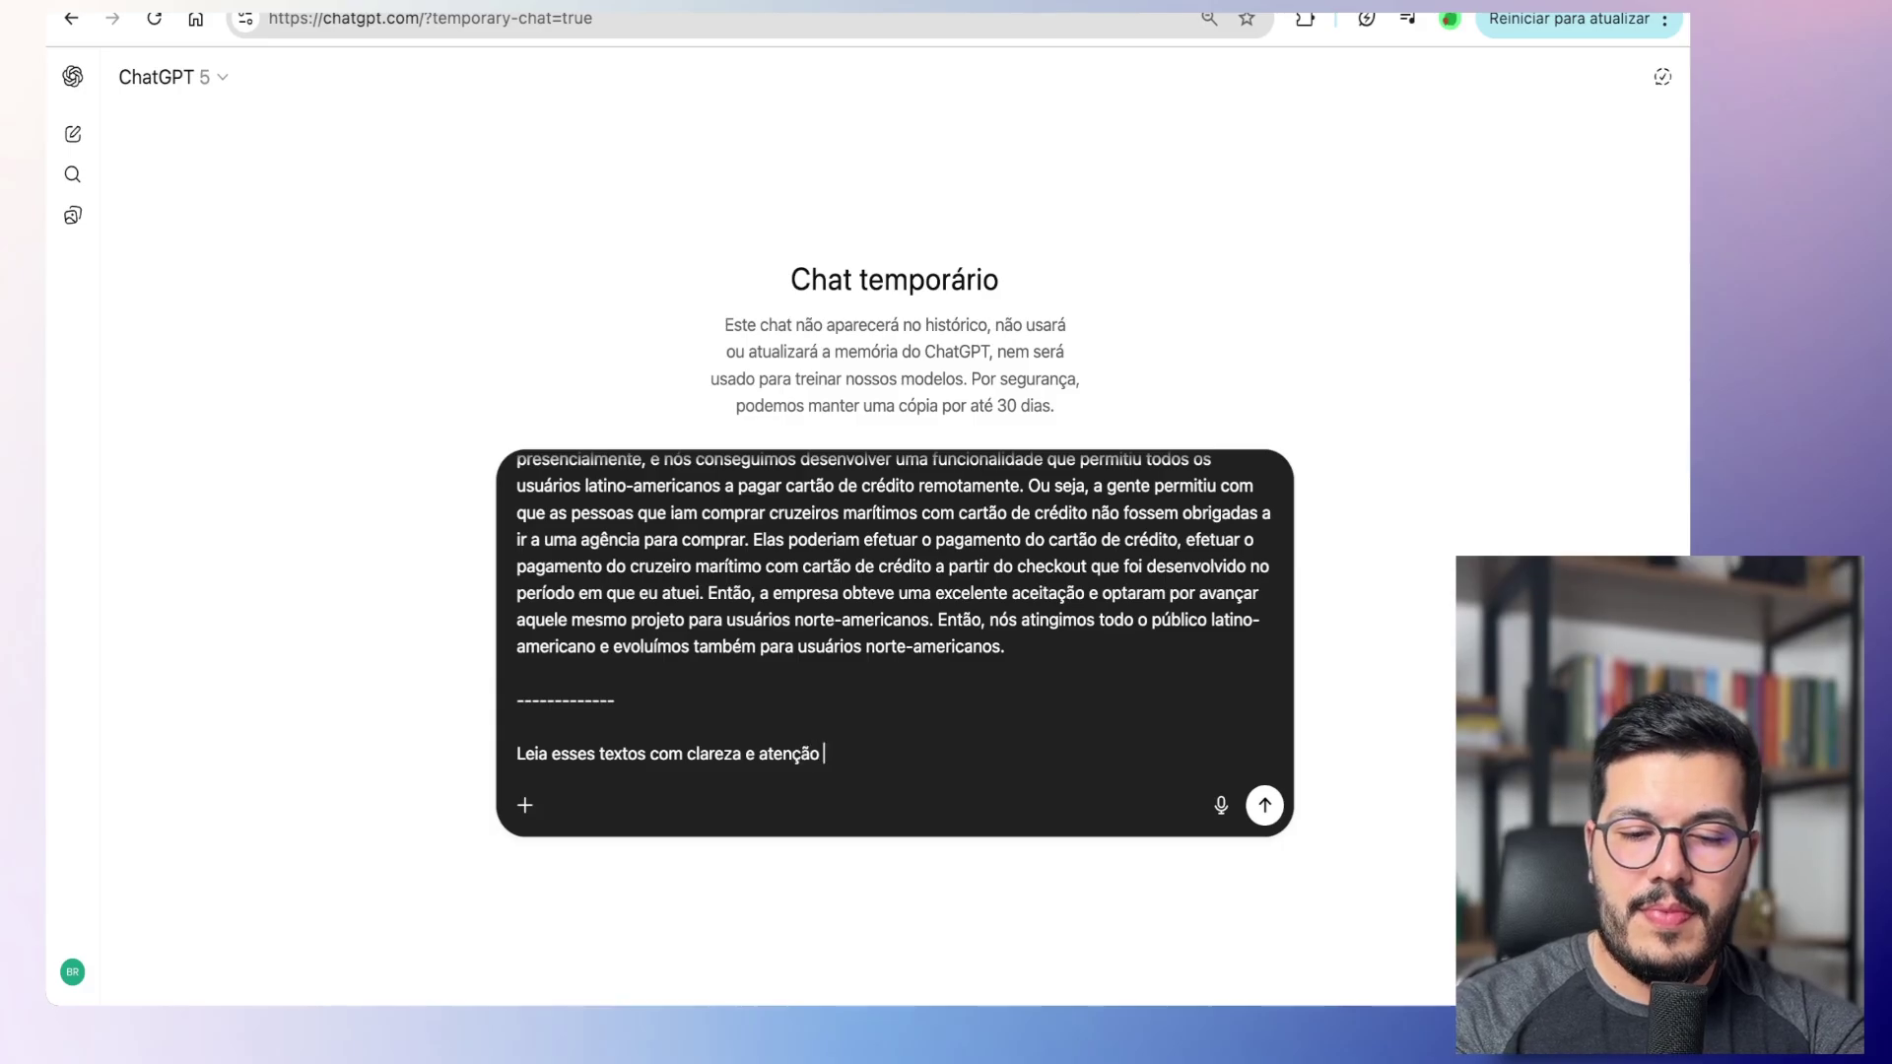
Step: Add a new paragraph reading "eu gostaria que você criasse um documento para identificar o meu processo de design"
{"action": "key", "text": "shift+Return"}
{"action": "key", "text": "shift+Return"}
{"action": "type", "text": "A"}
{"action": "key", "text": "BackSpace"}
{"action": "type", "text": "eu gost"}
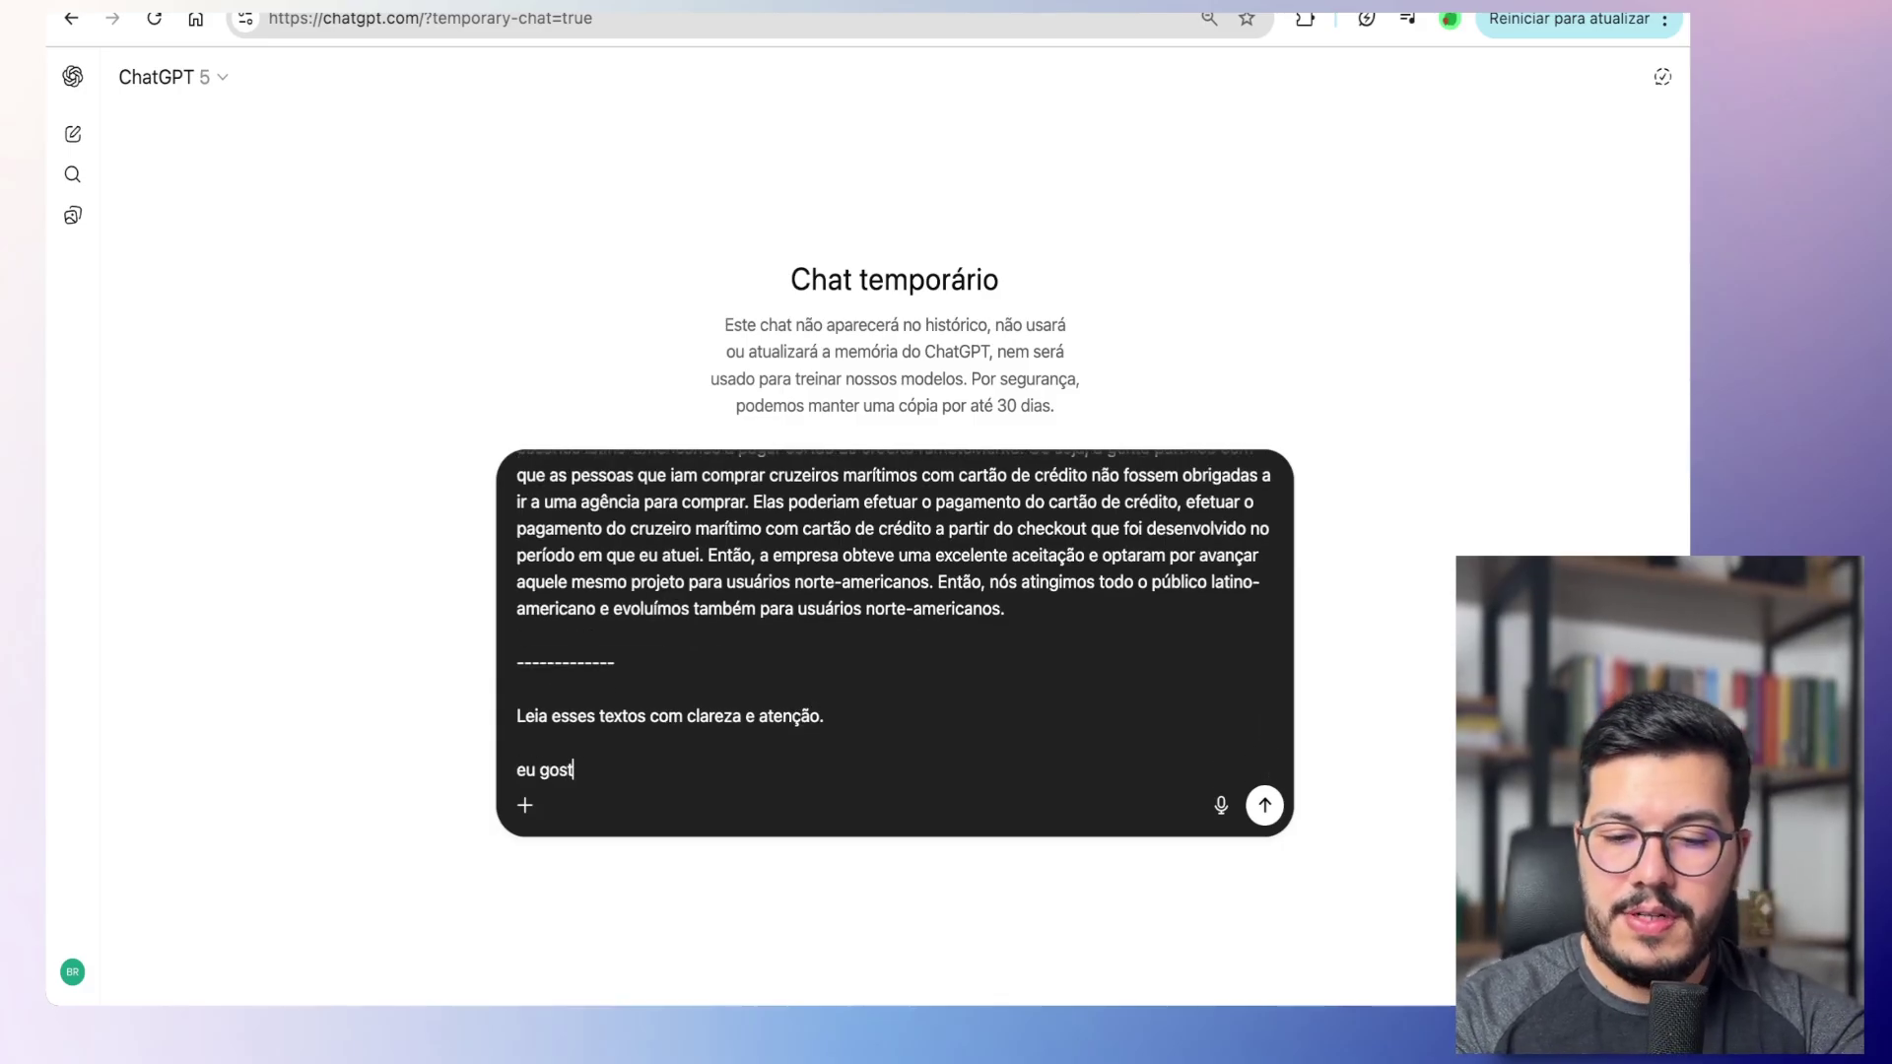
{"action": "type", "text": "aria que você"}
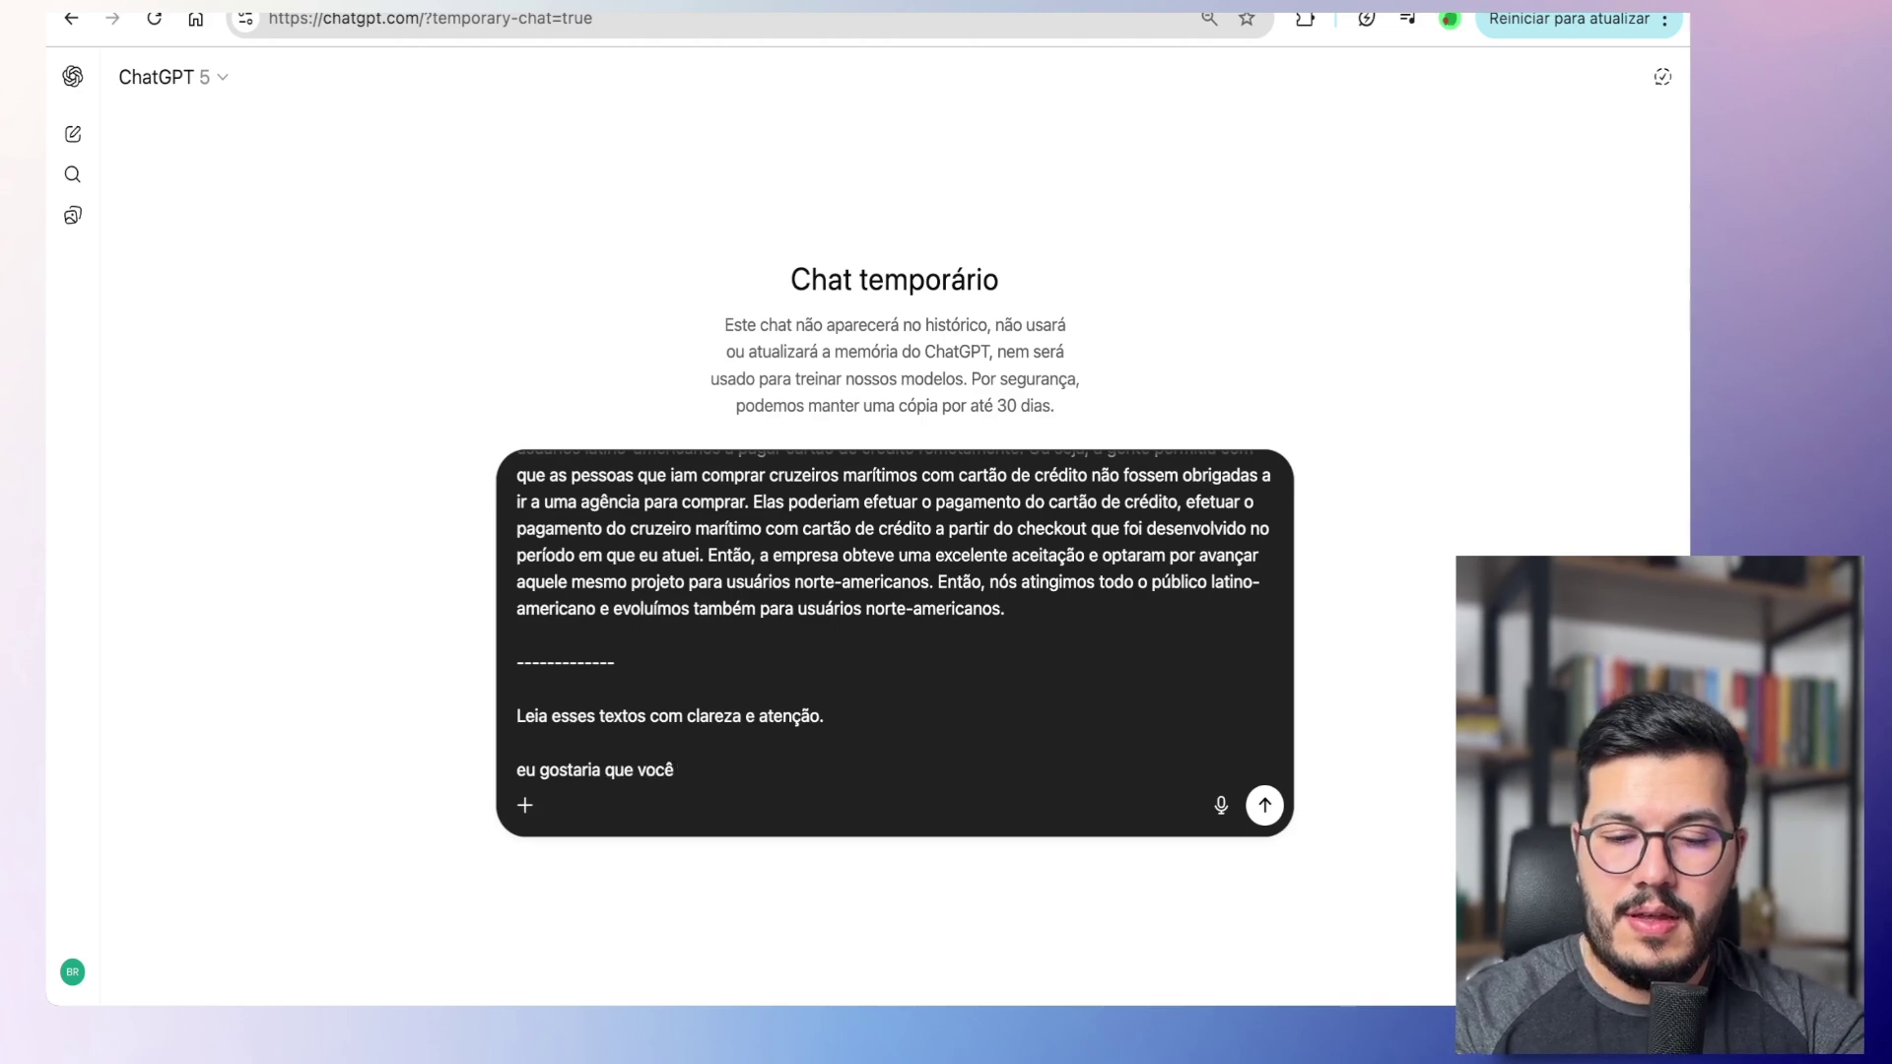
{"action": "type", "text": " criasse um documento para "}
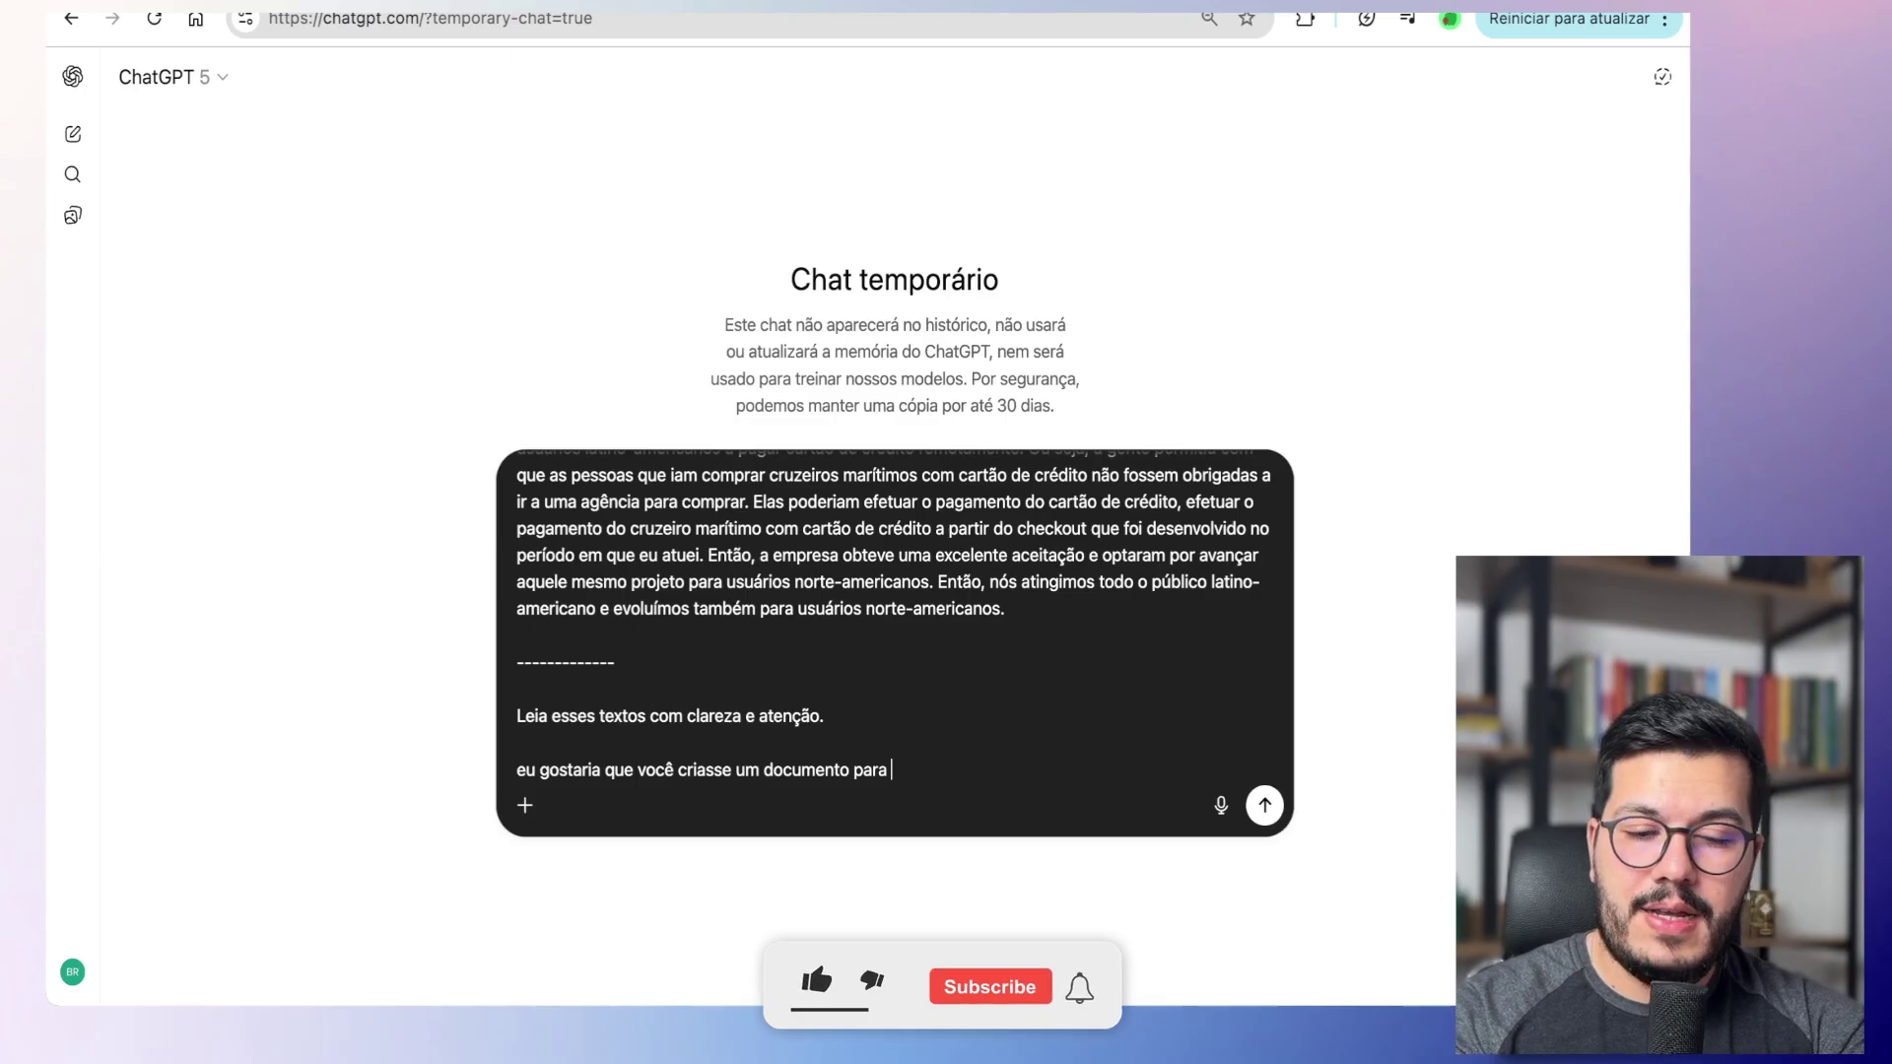
{"action": "type", "text": "identificar o"}
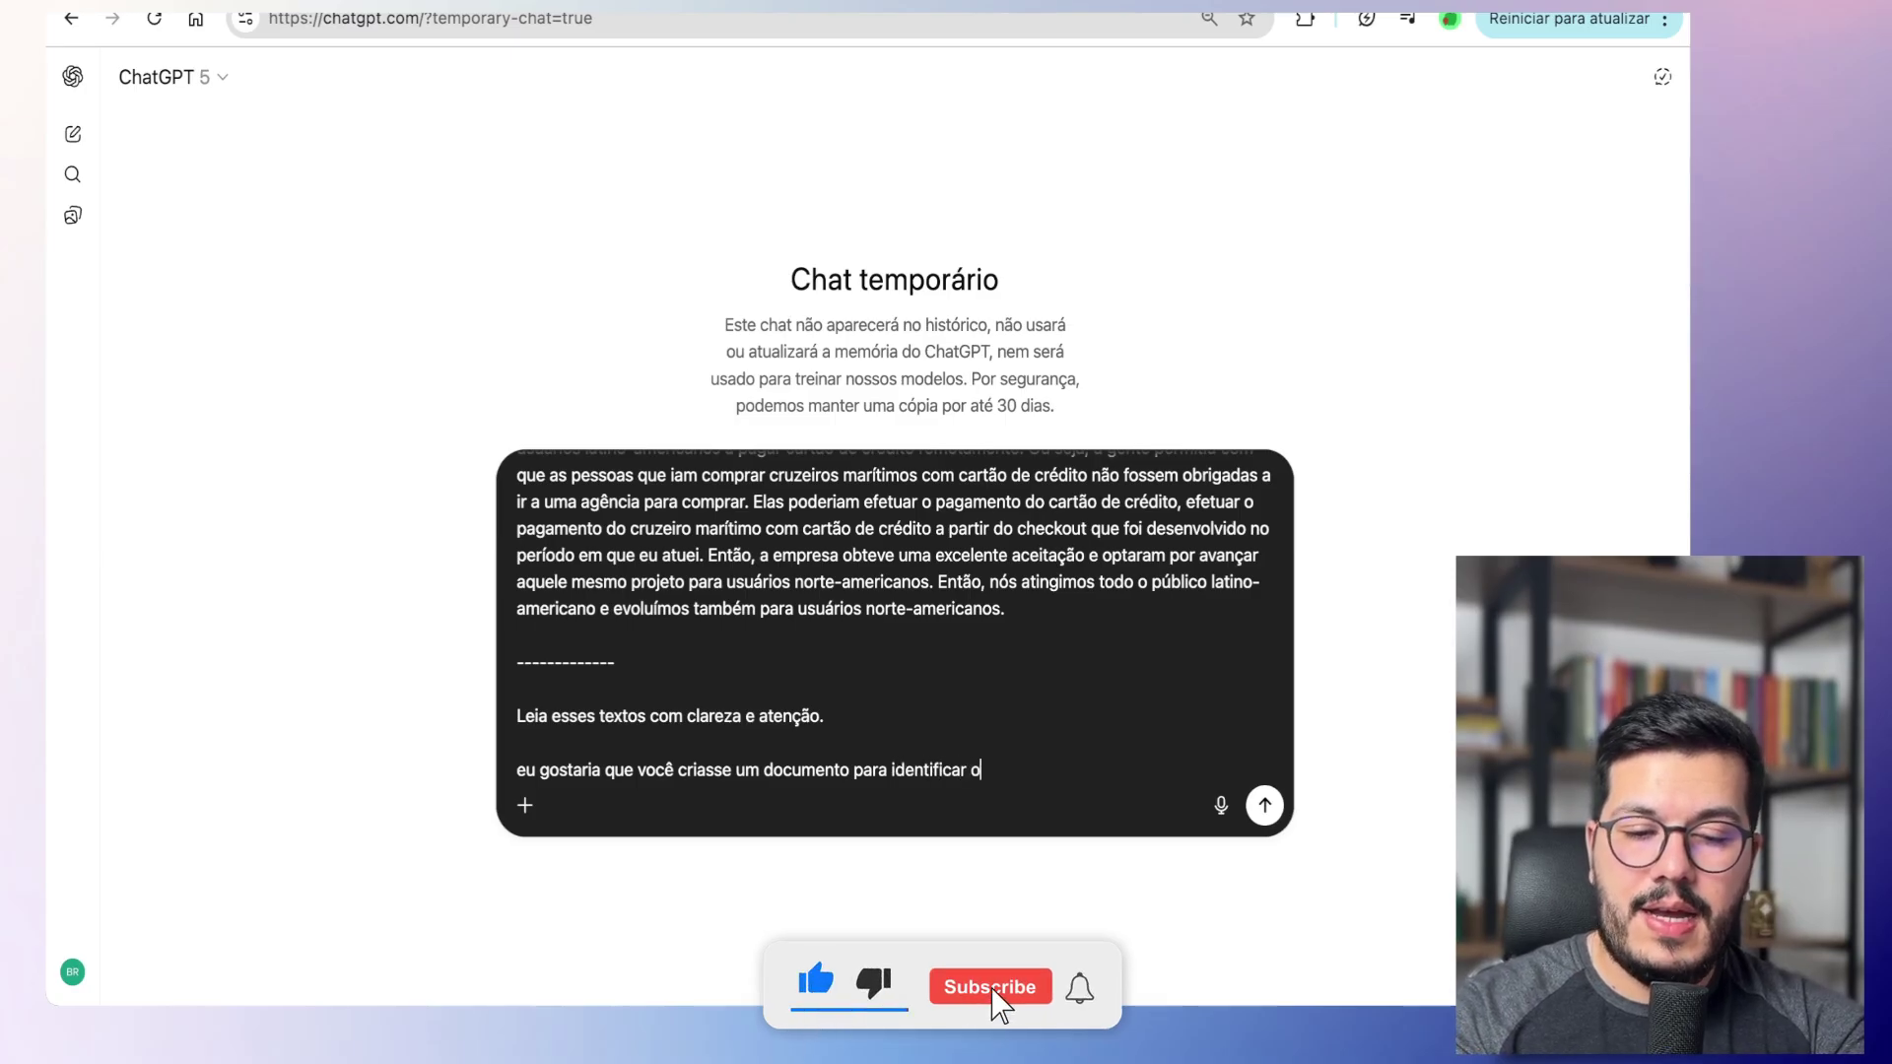
{"action": "type", "text": " meu processo de design"}
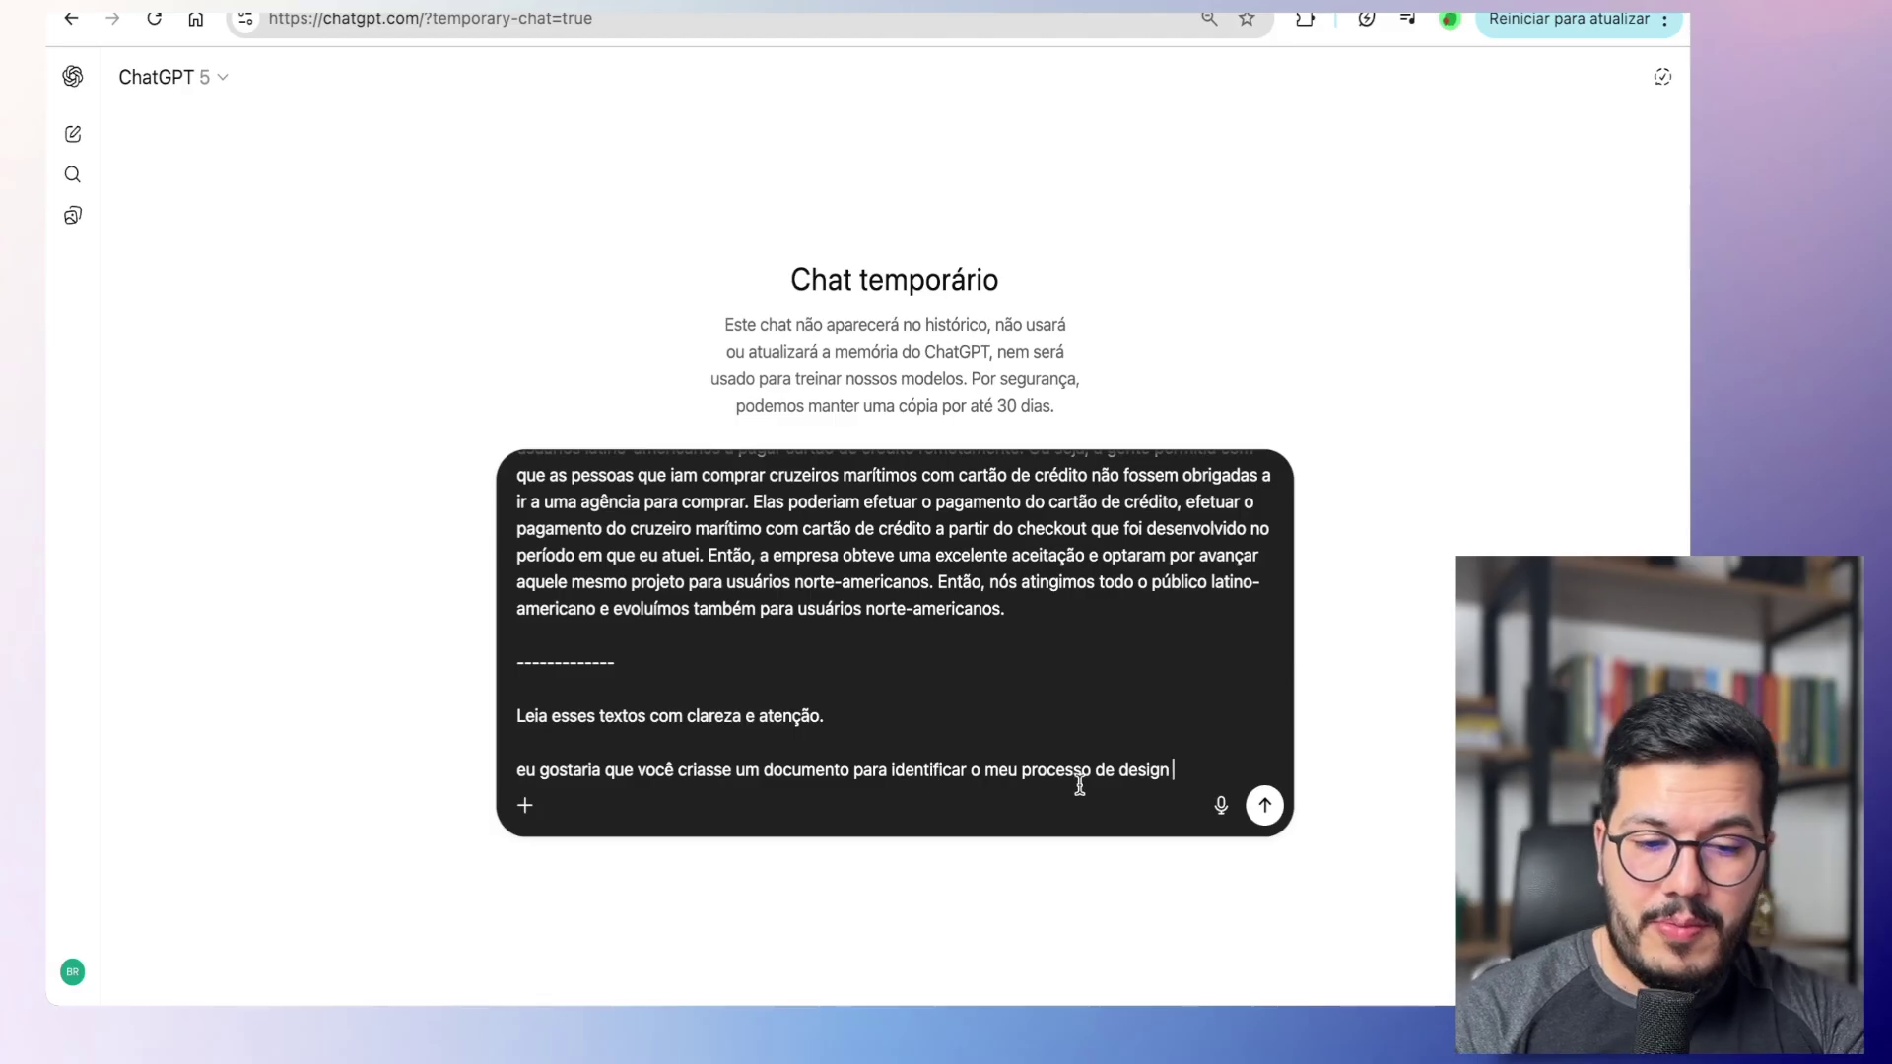
Step: Continue the request after "processo de design" with the wording ", skills padrões e"
{"action": "type", "text": ", padr"}
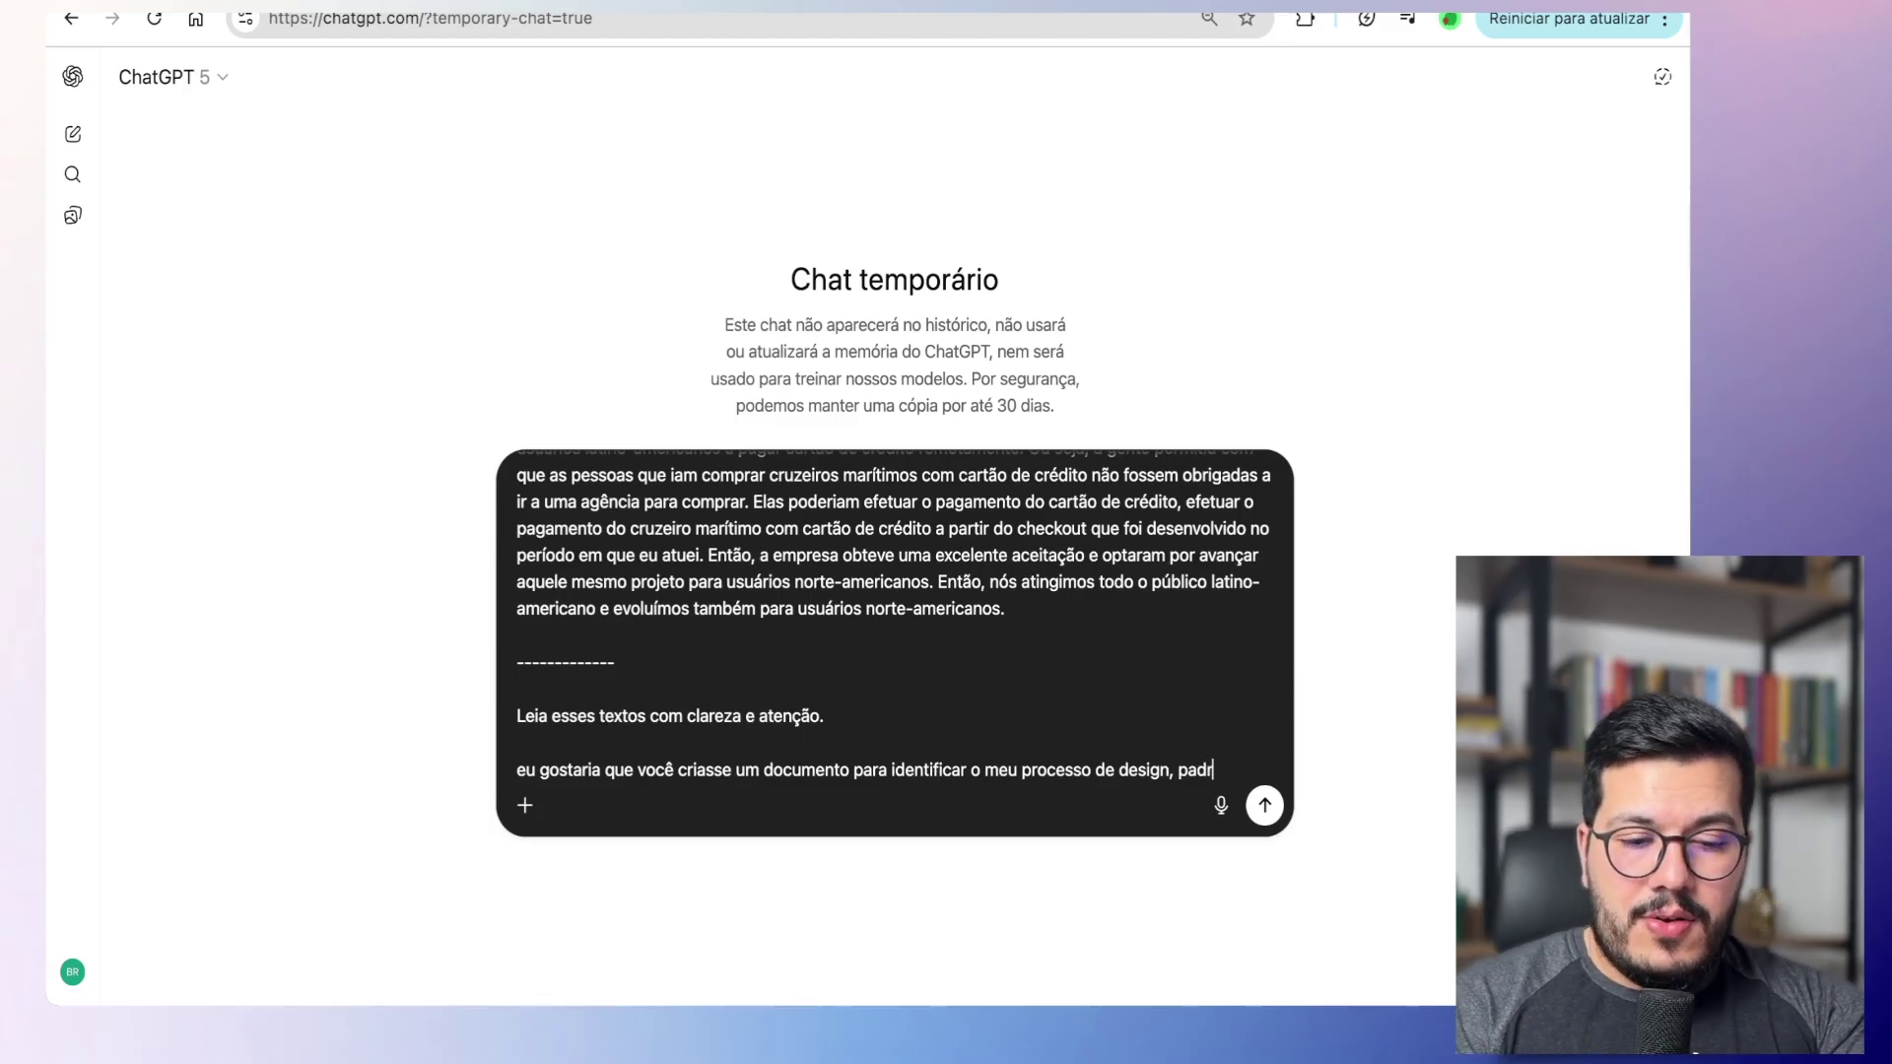
{"action": "type", "text": "ões de sk"}
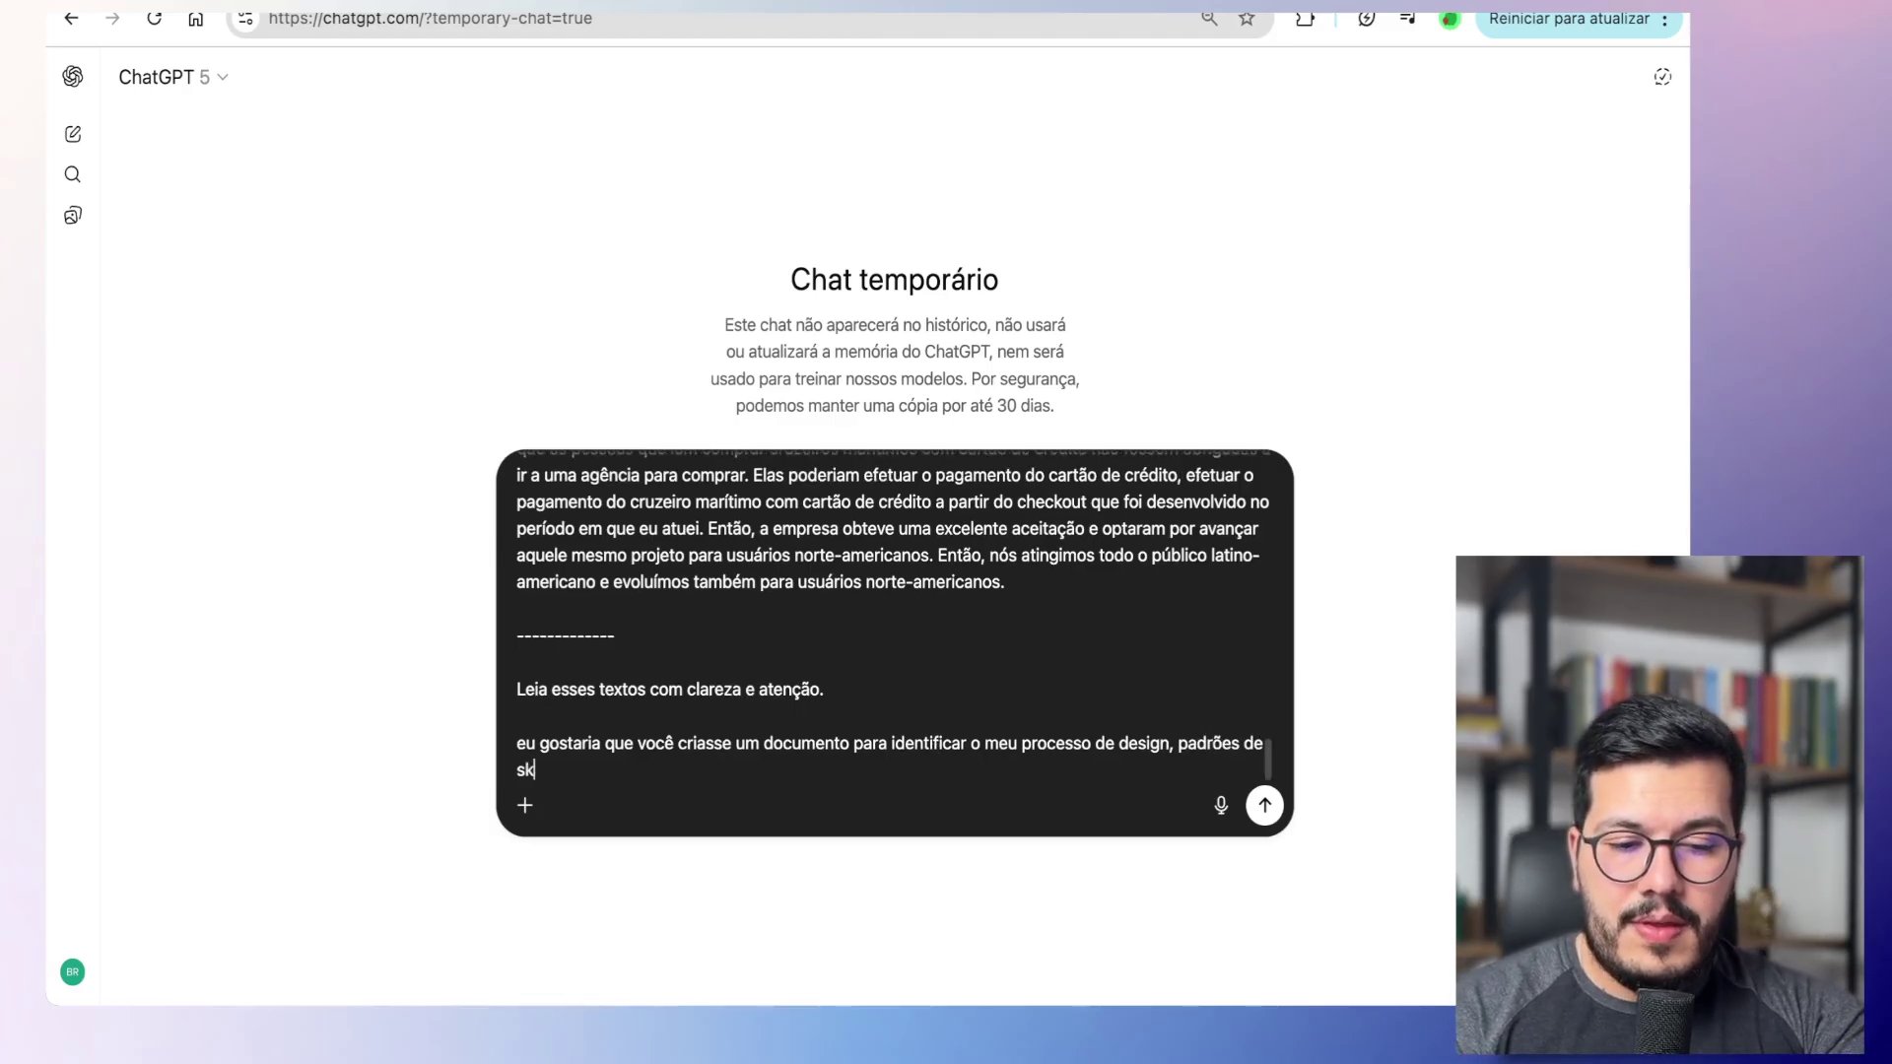
{"action": "type", "text": "ills"}
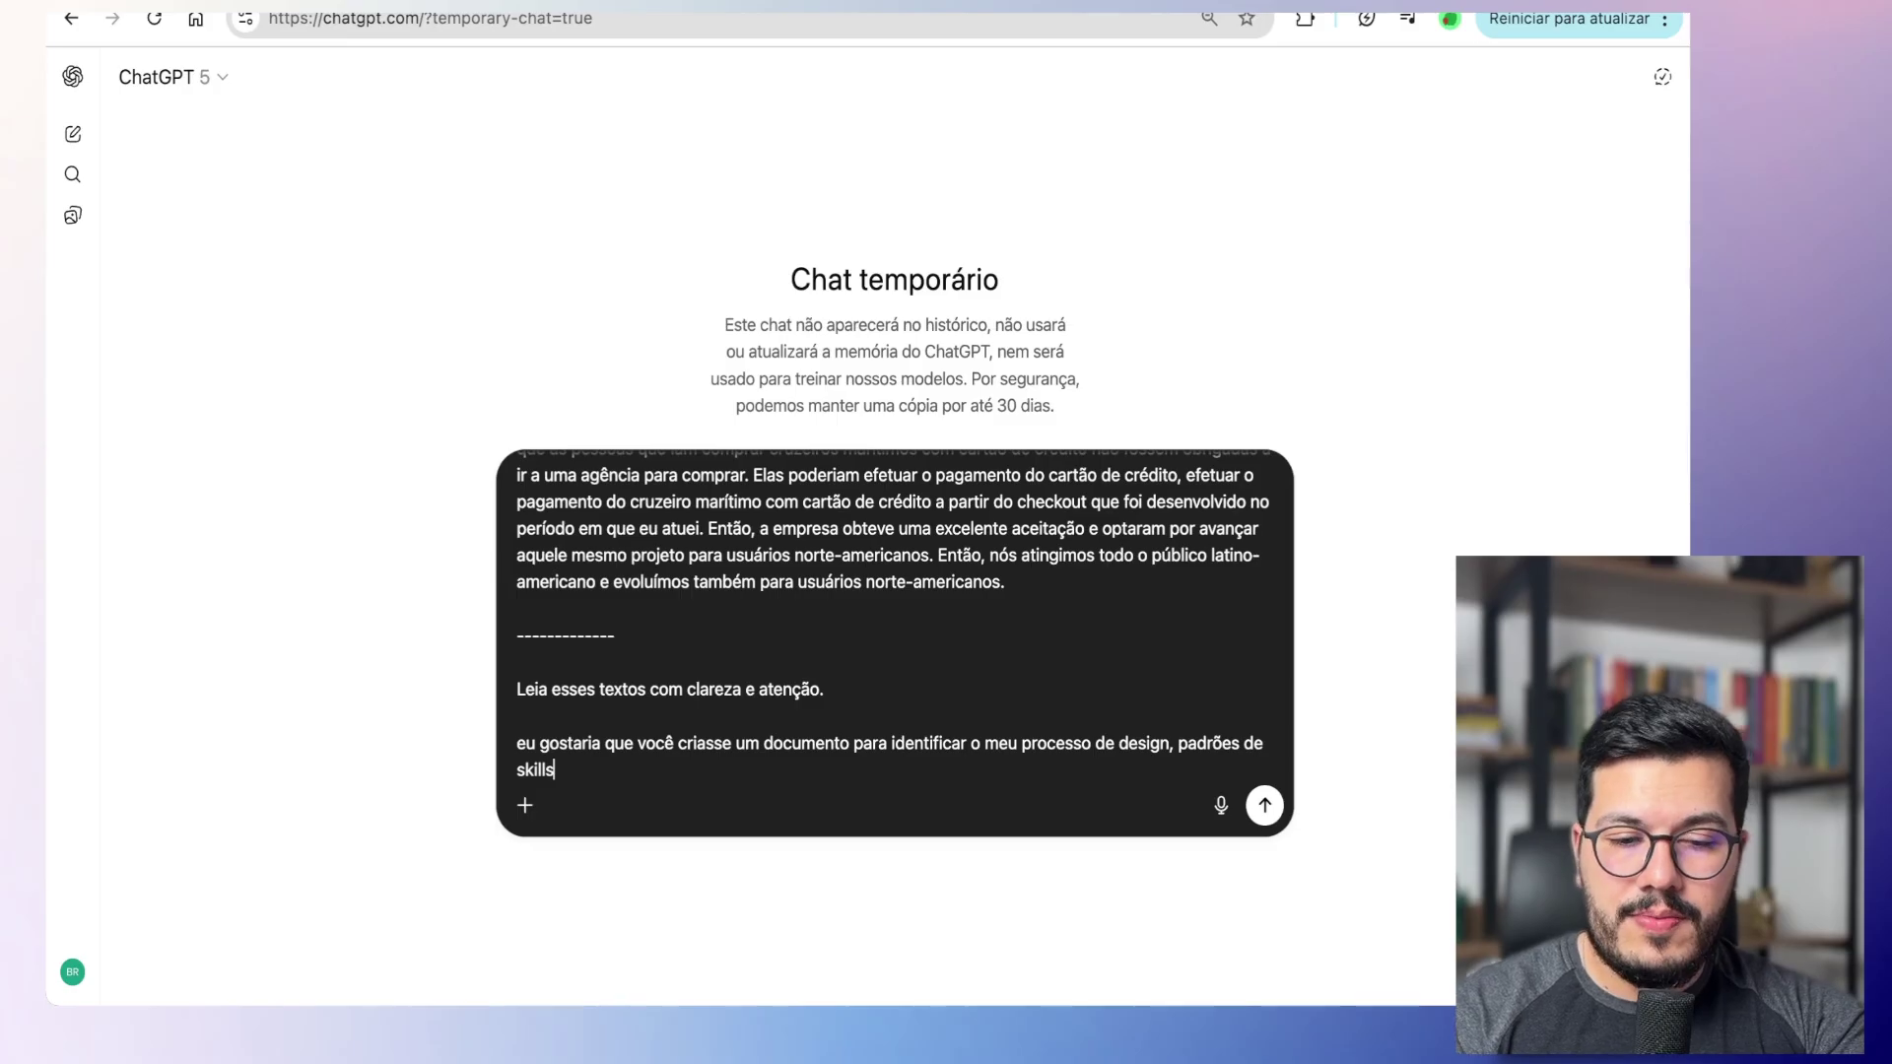
{"action": "left_click", "coordinate": [1184, 741], "text": "shift"}
{"action": "key", "text": "BackSpace"}
{"action": "type", "text": "ski"}
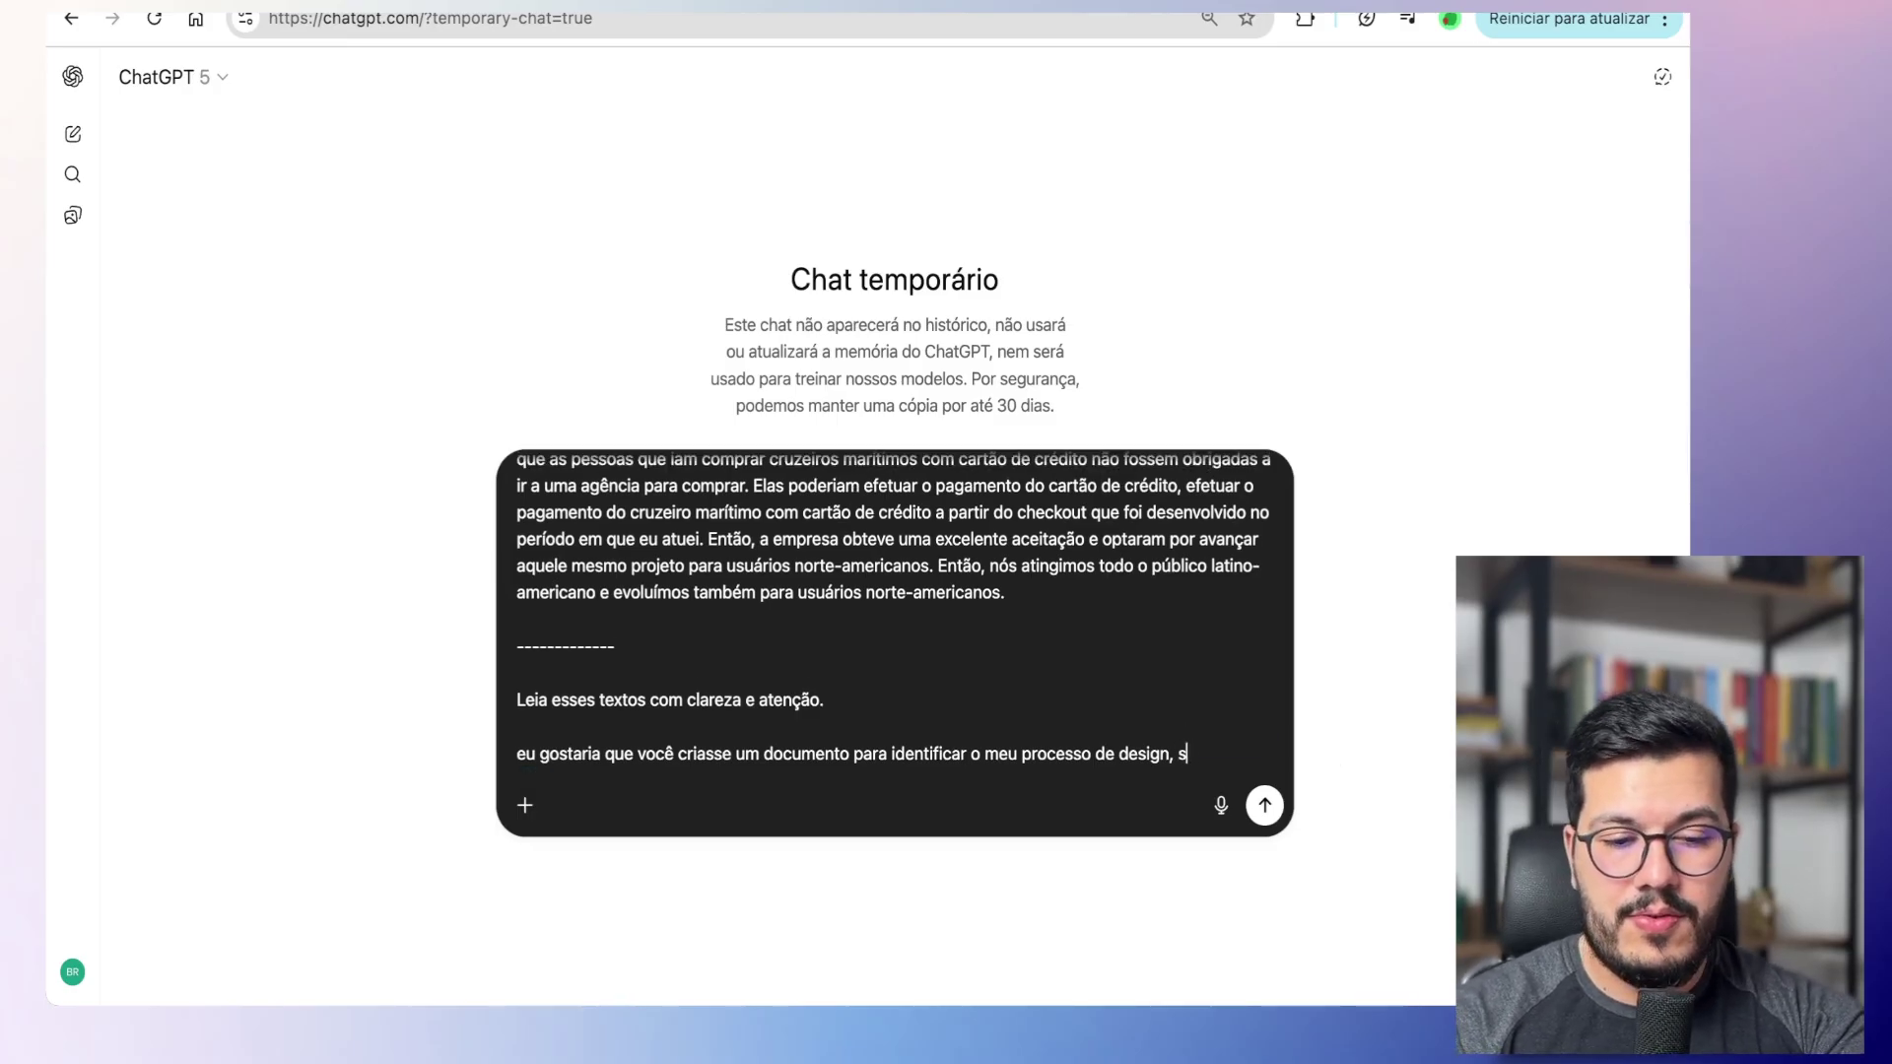
{"action": "type", "text": "lls padrões e"}
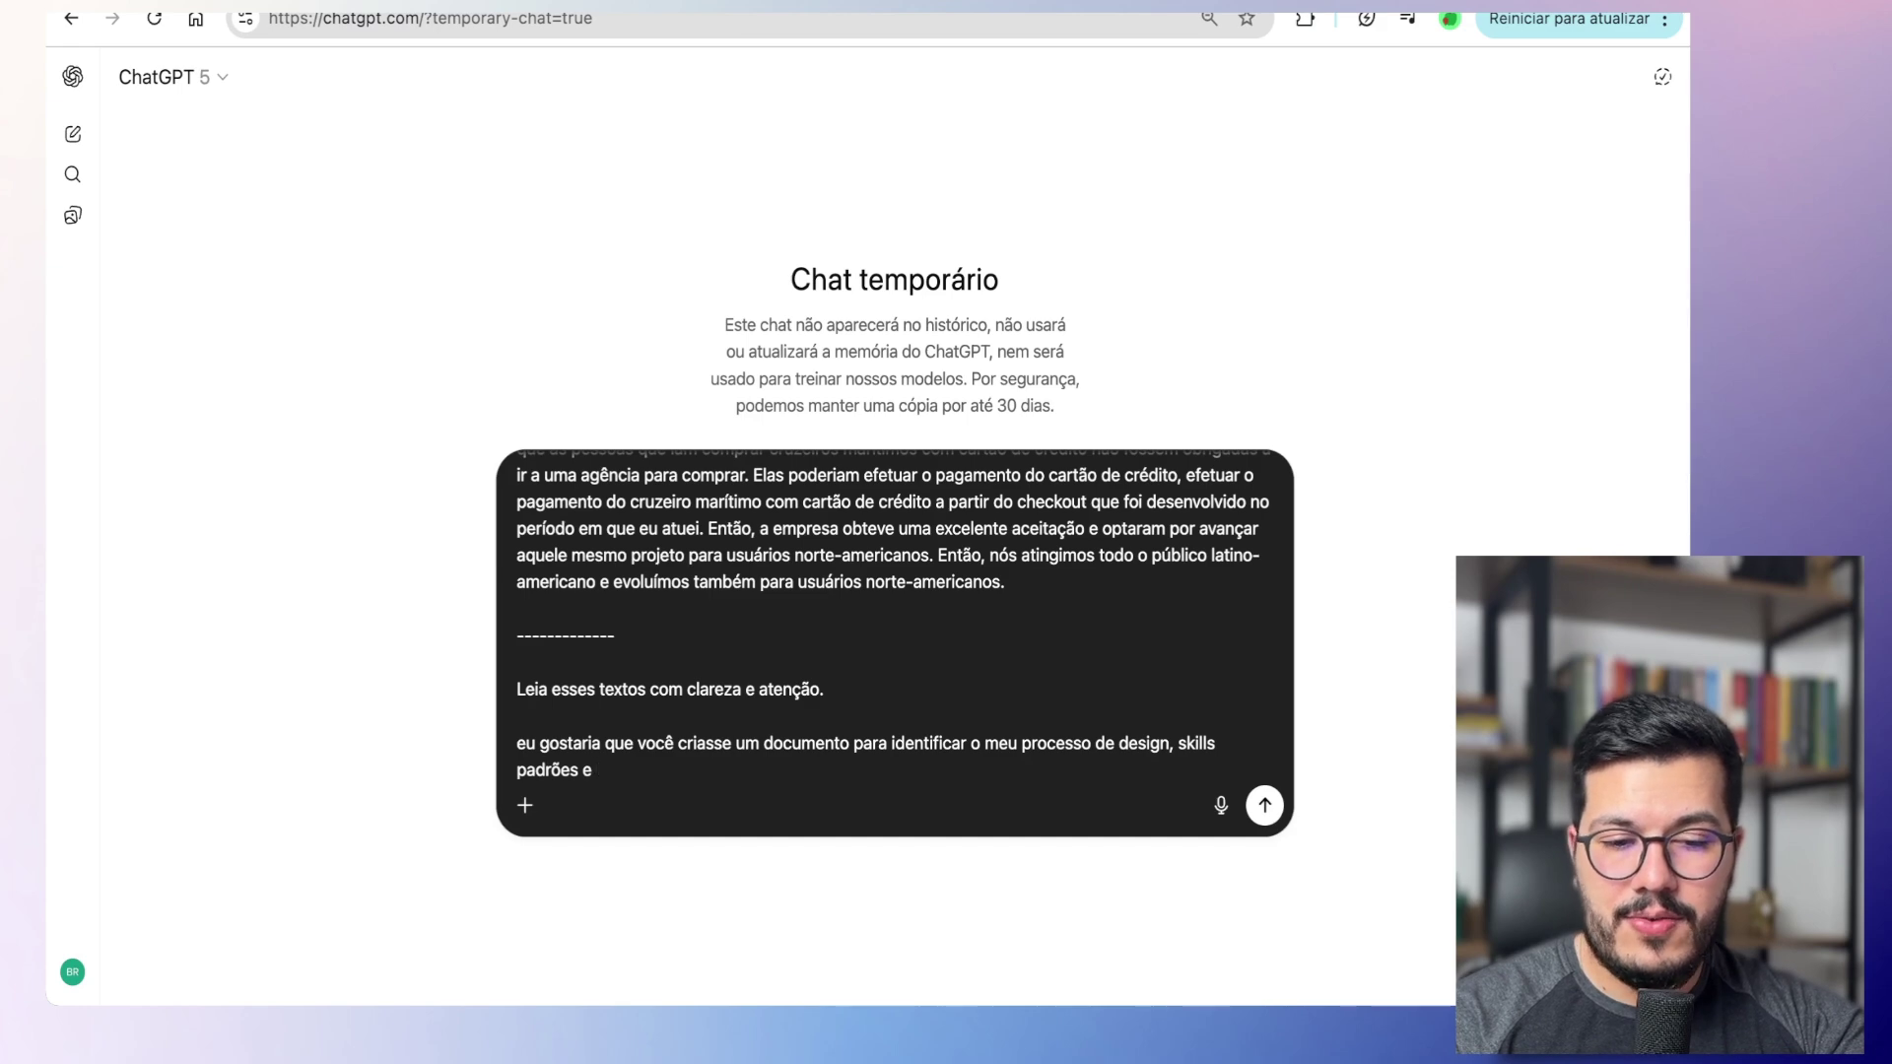
Step: Insert "hard" before "skills" in the request and complete the sentence with "também soft-skills."
{"action": "scroll", "coordinate": [1107, 565], "scroll_direction": "down", "scroll_amount": 1}
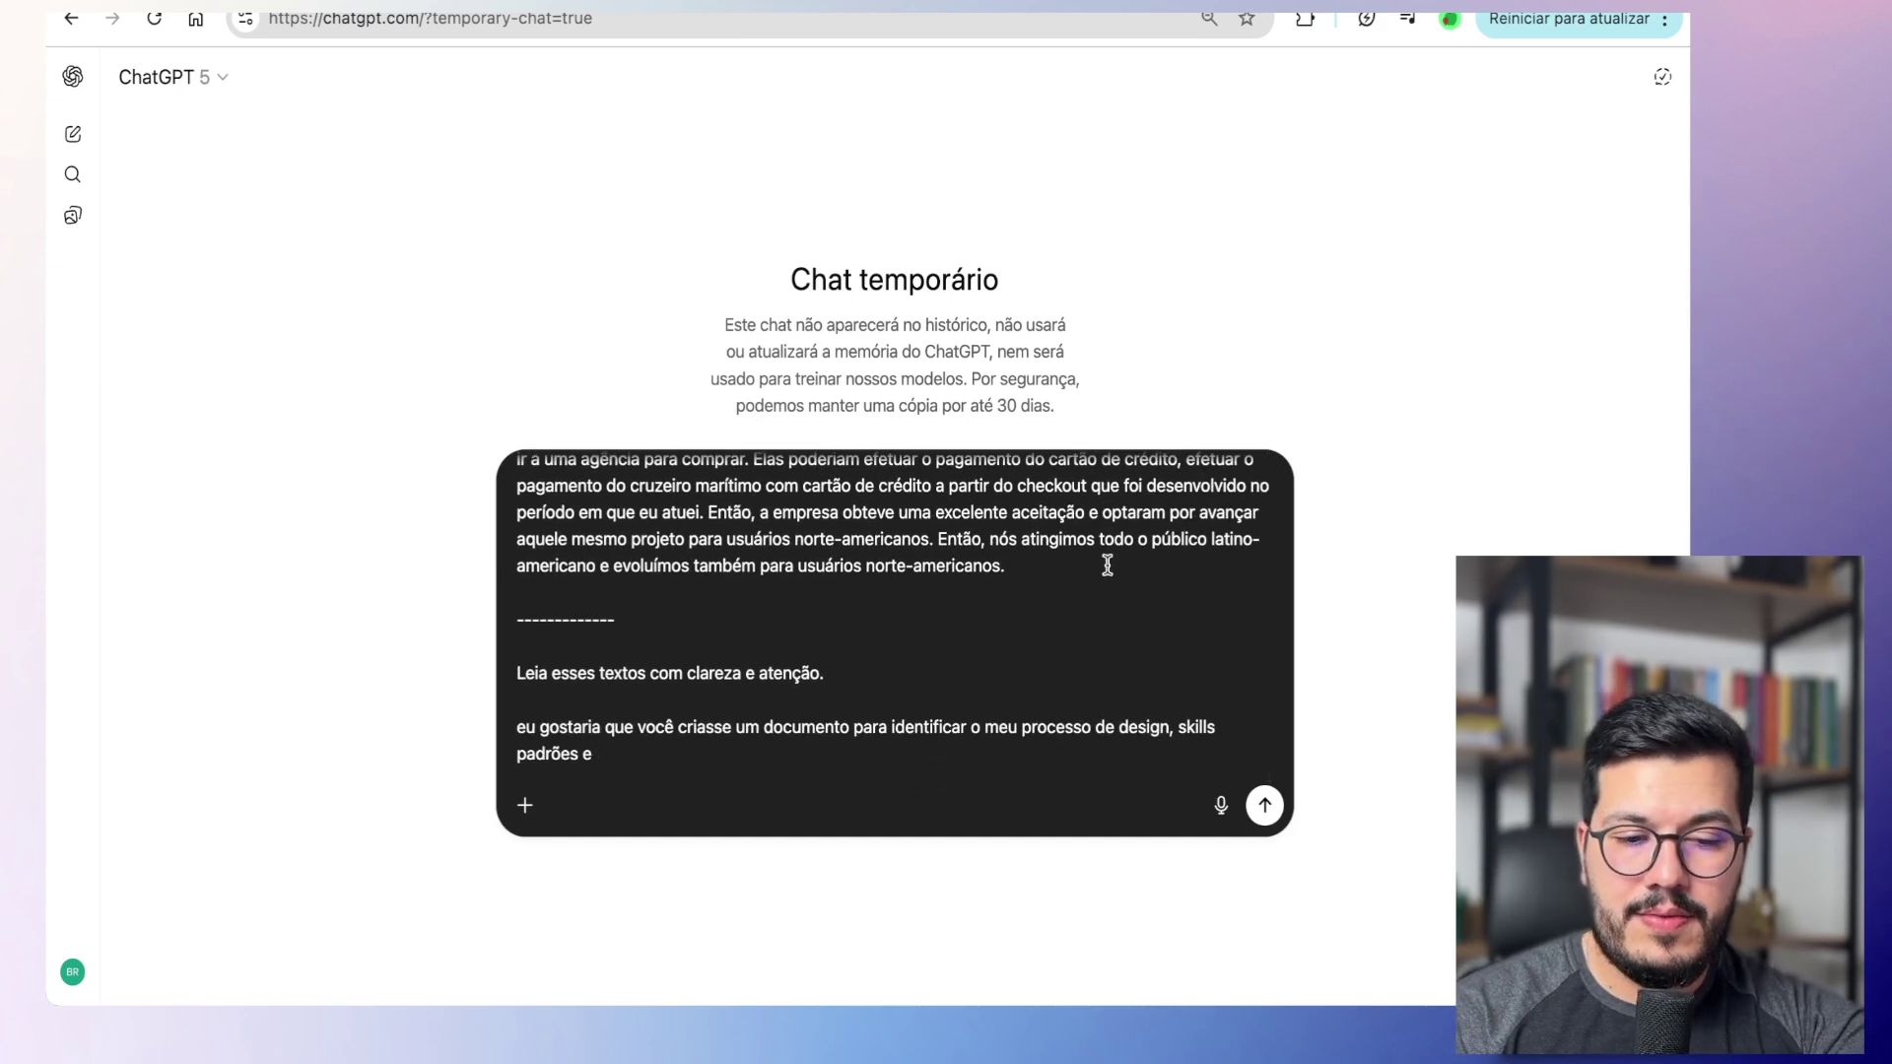
{"action": "left_click", "coordinate": [1177, 726]}
{"action": "type", "text": "hard skills padrões e "}
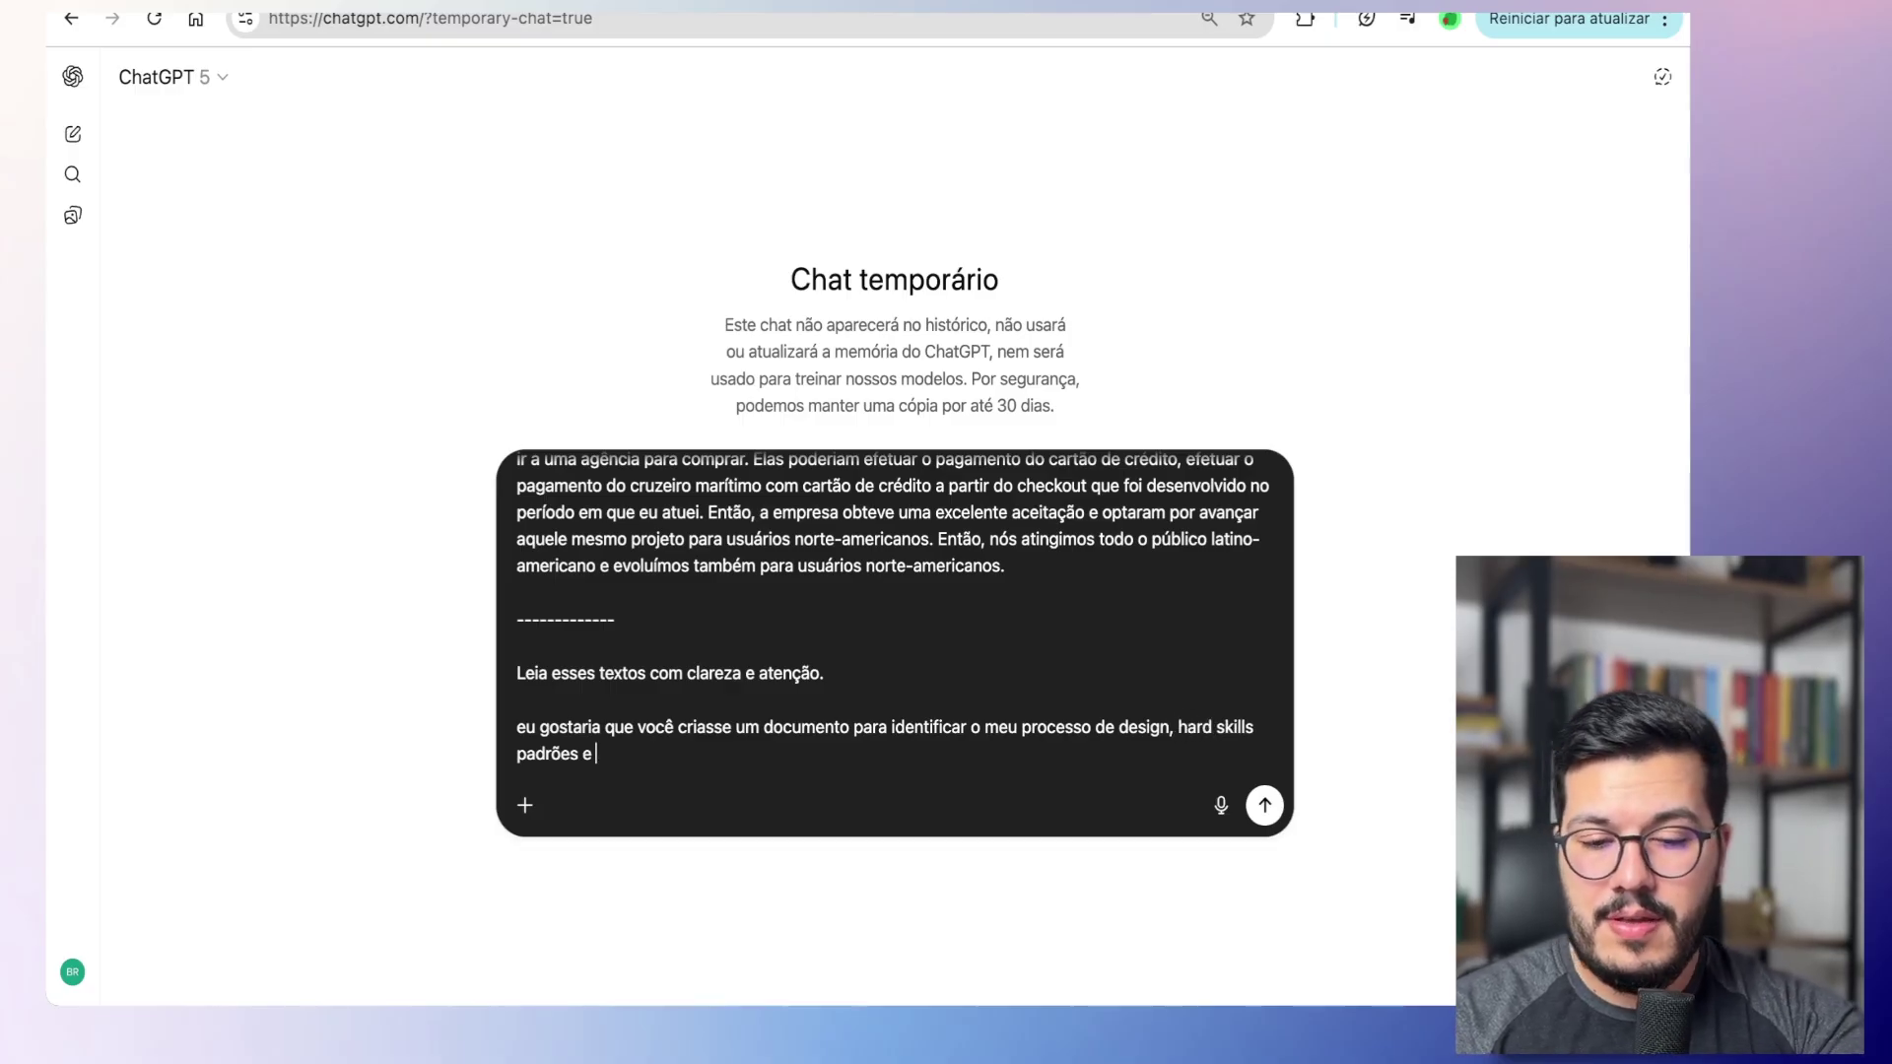
{"action": "type", "text": "também soft-skills."}
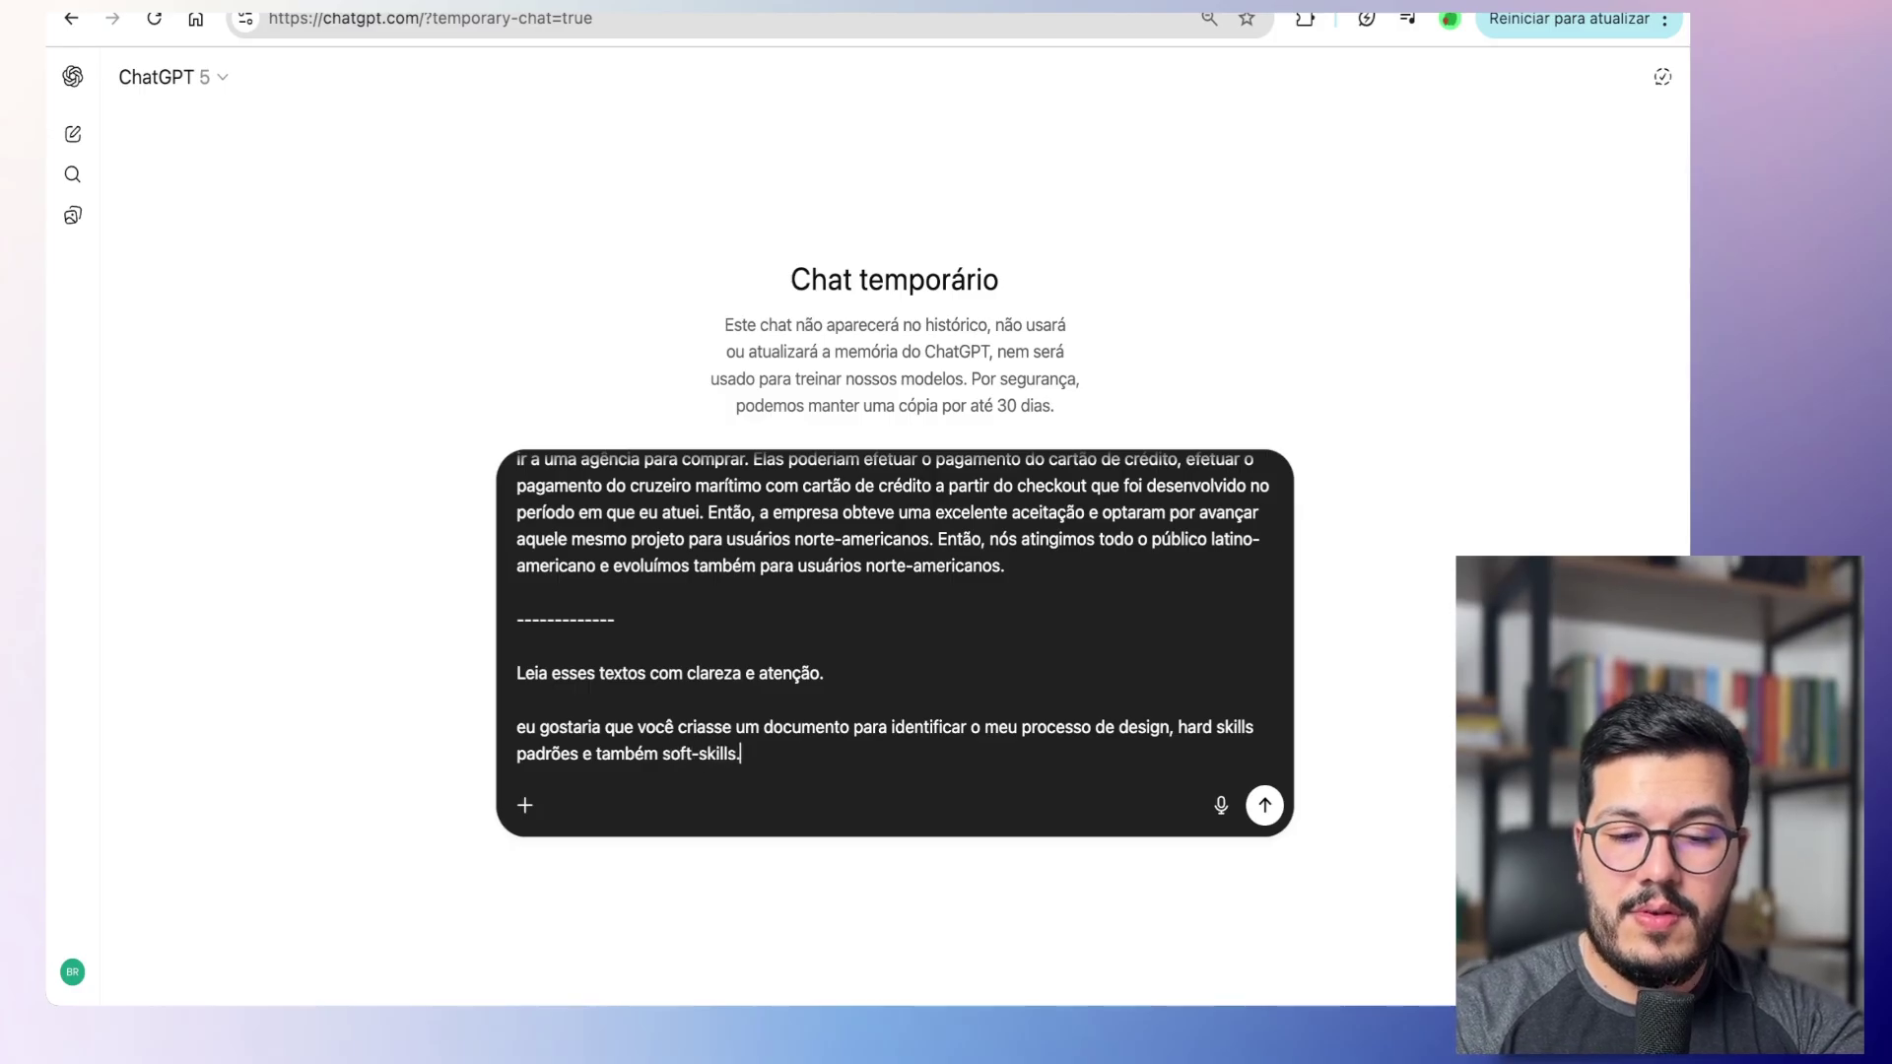
Step: Start a new paragraph reading "Para contexto:" below the request for the design-process document
{"action": "key", "text": "shift+Return"}
{"action": "key", "text": "shift+Return"}
{"action": "type", "text": "PAr"}
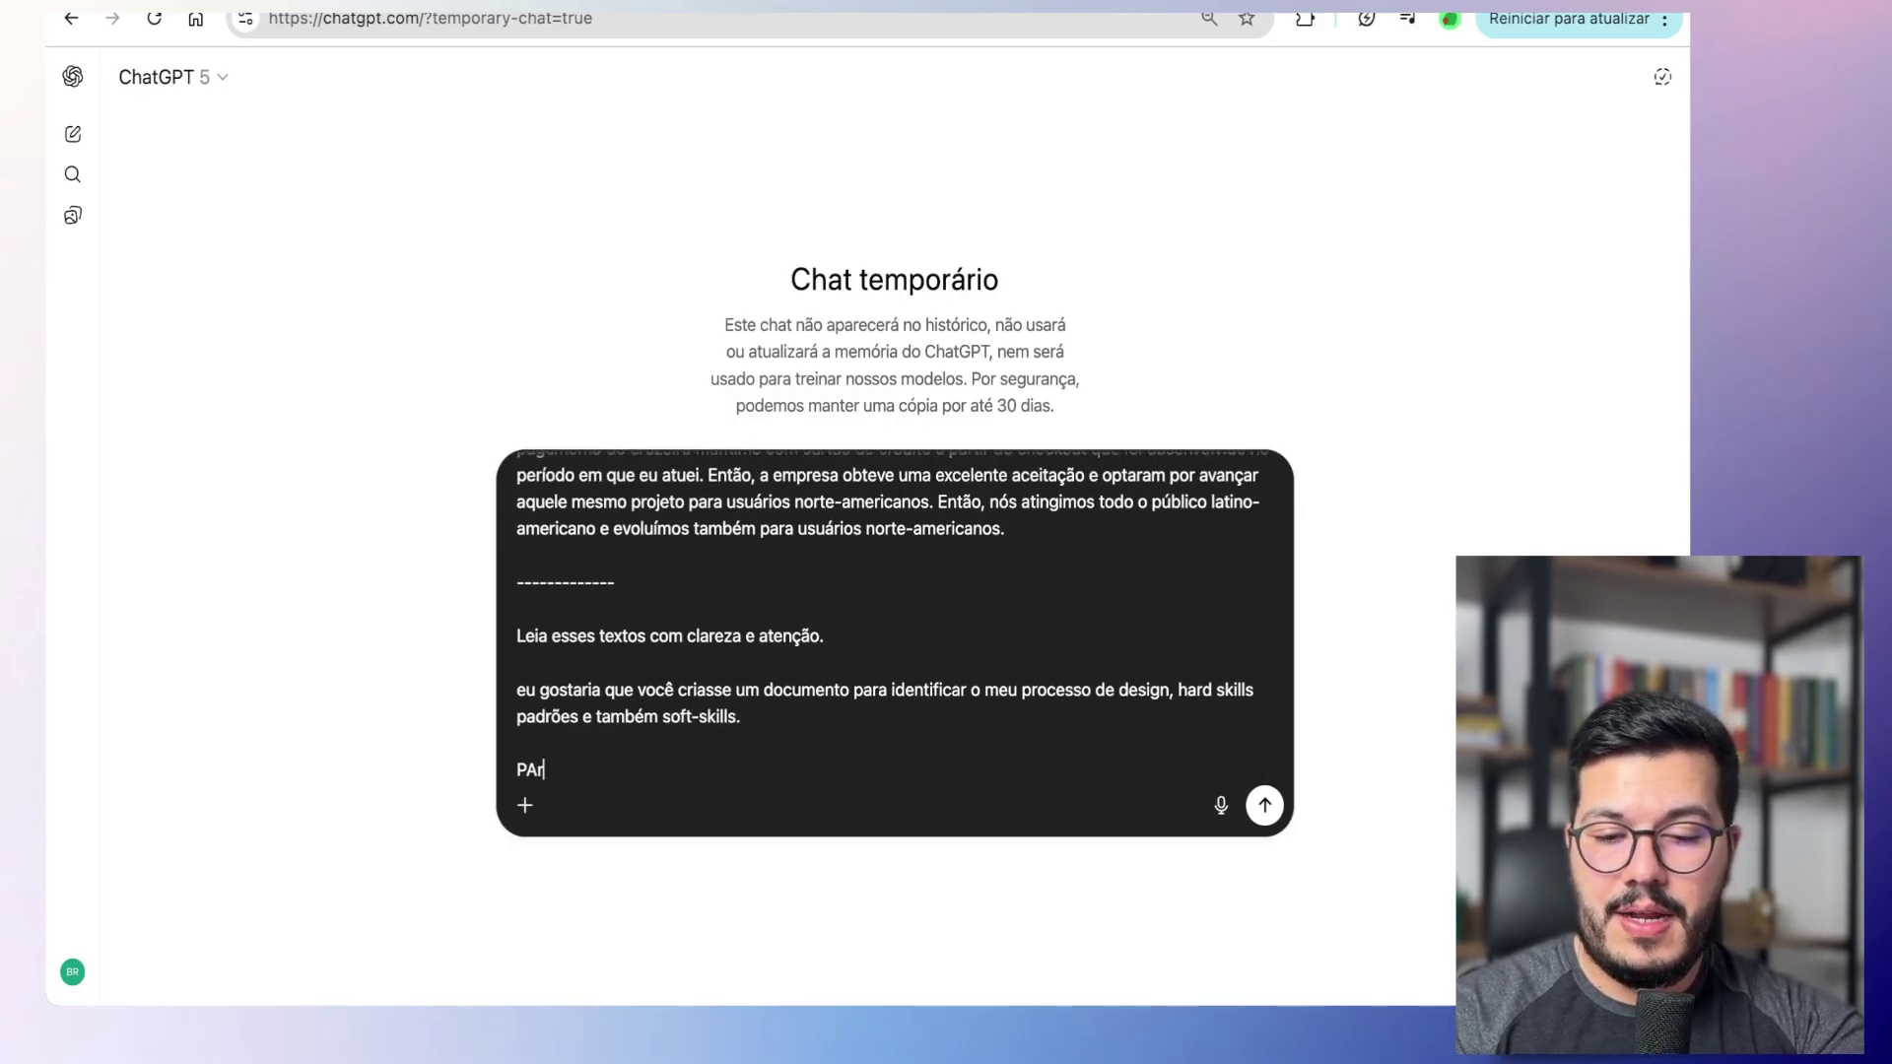
{"action": "key", "text": "BackSpace"}
{"action": "key", "text": "BackSpace"}
{"action": "type", "text": "ara contexto:"}
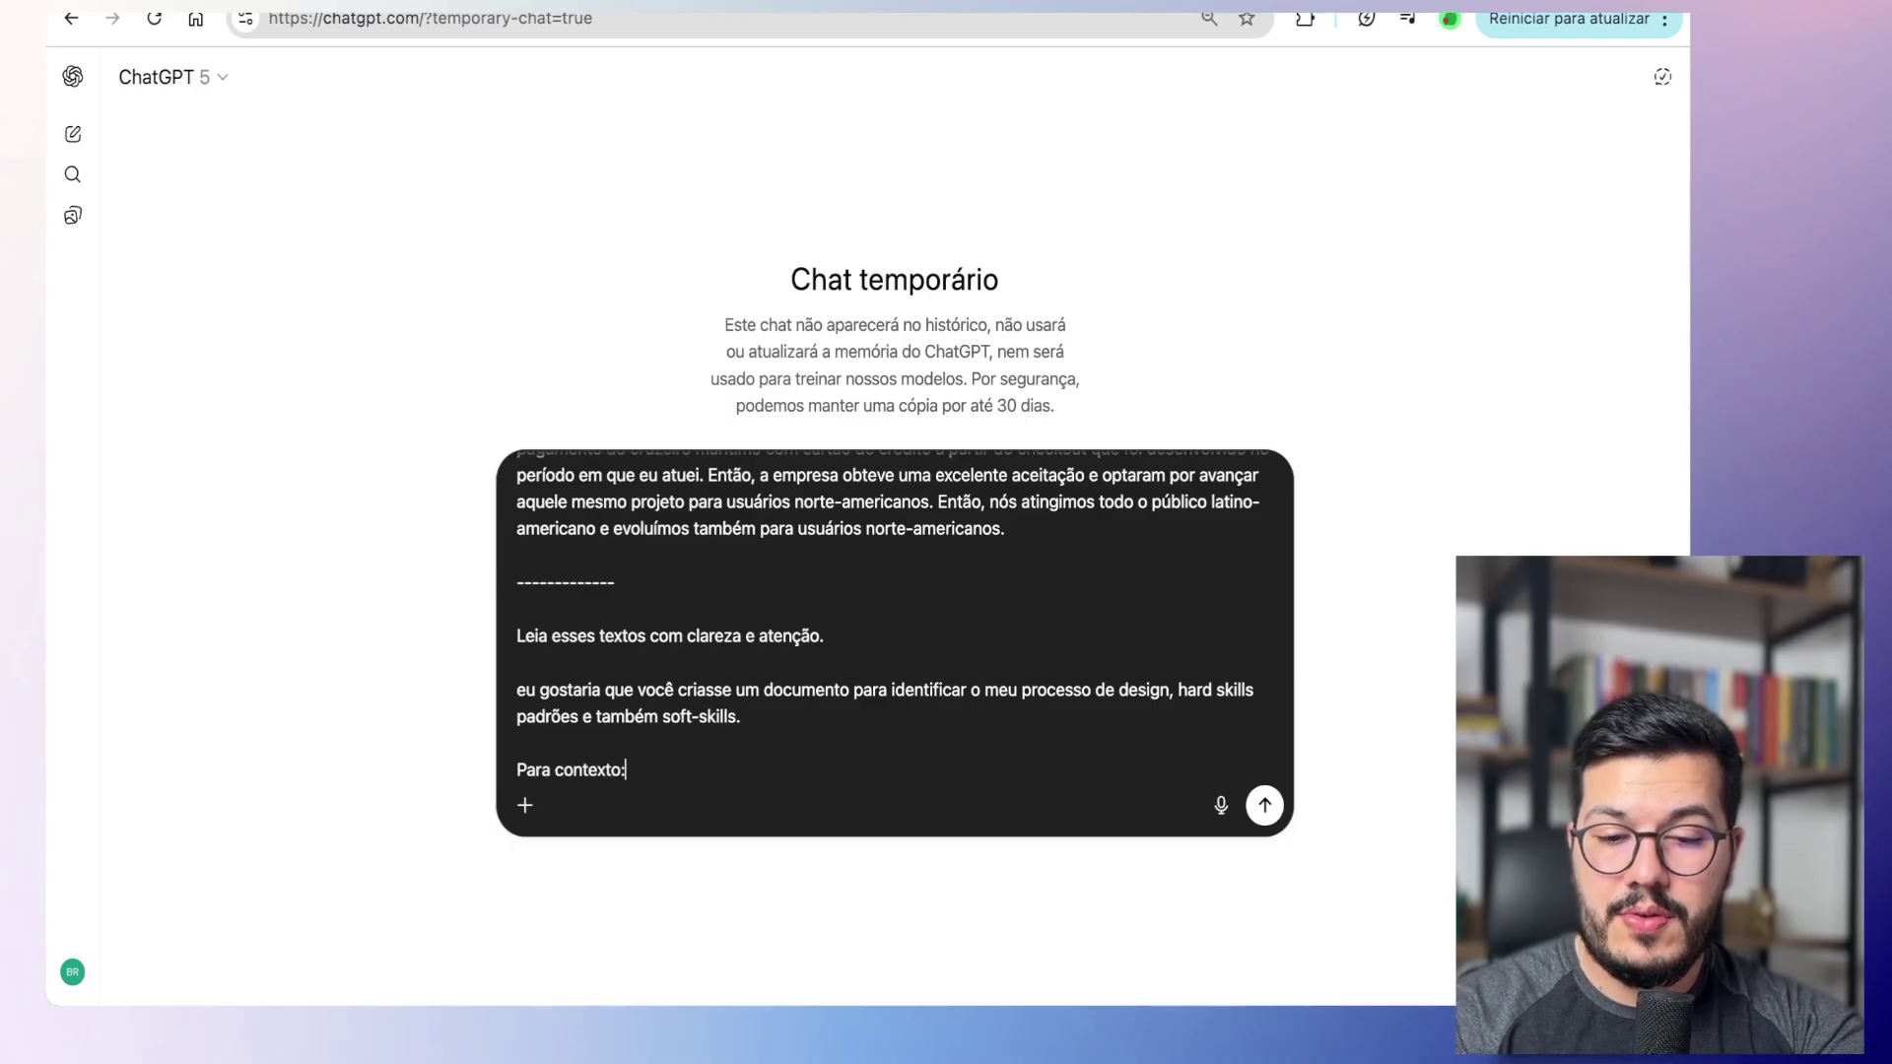
Step: Write "Estou criando o meu portfólio e esses projetos irão ajudar a gerar conteúdo para o portfólio." on the line below "Para contexto:"
{"action": "key", "text": "shift+Return"}
{"action": "type", "text": "E"}
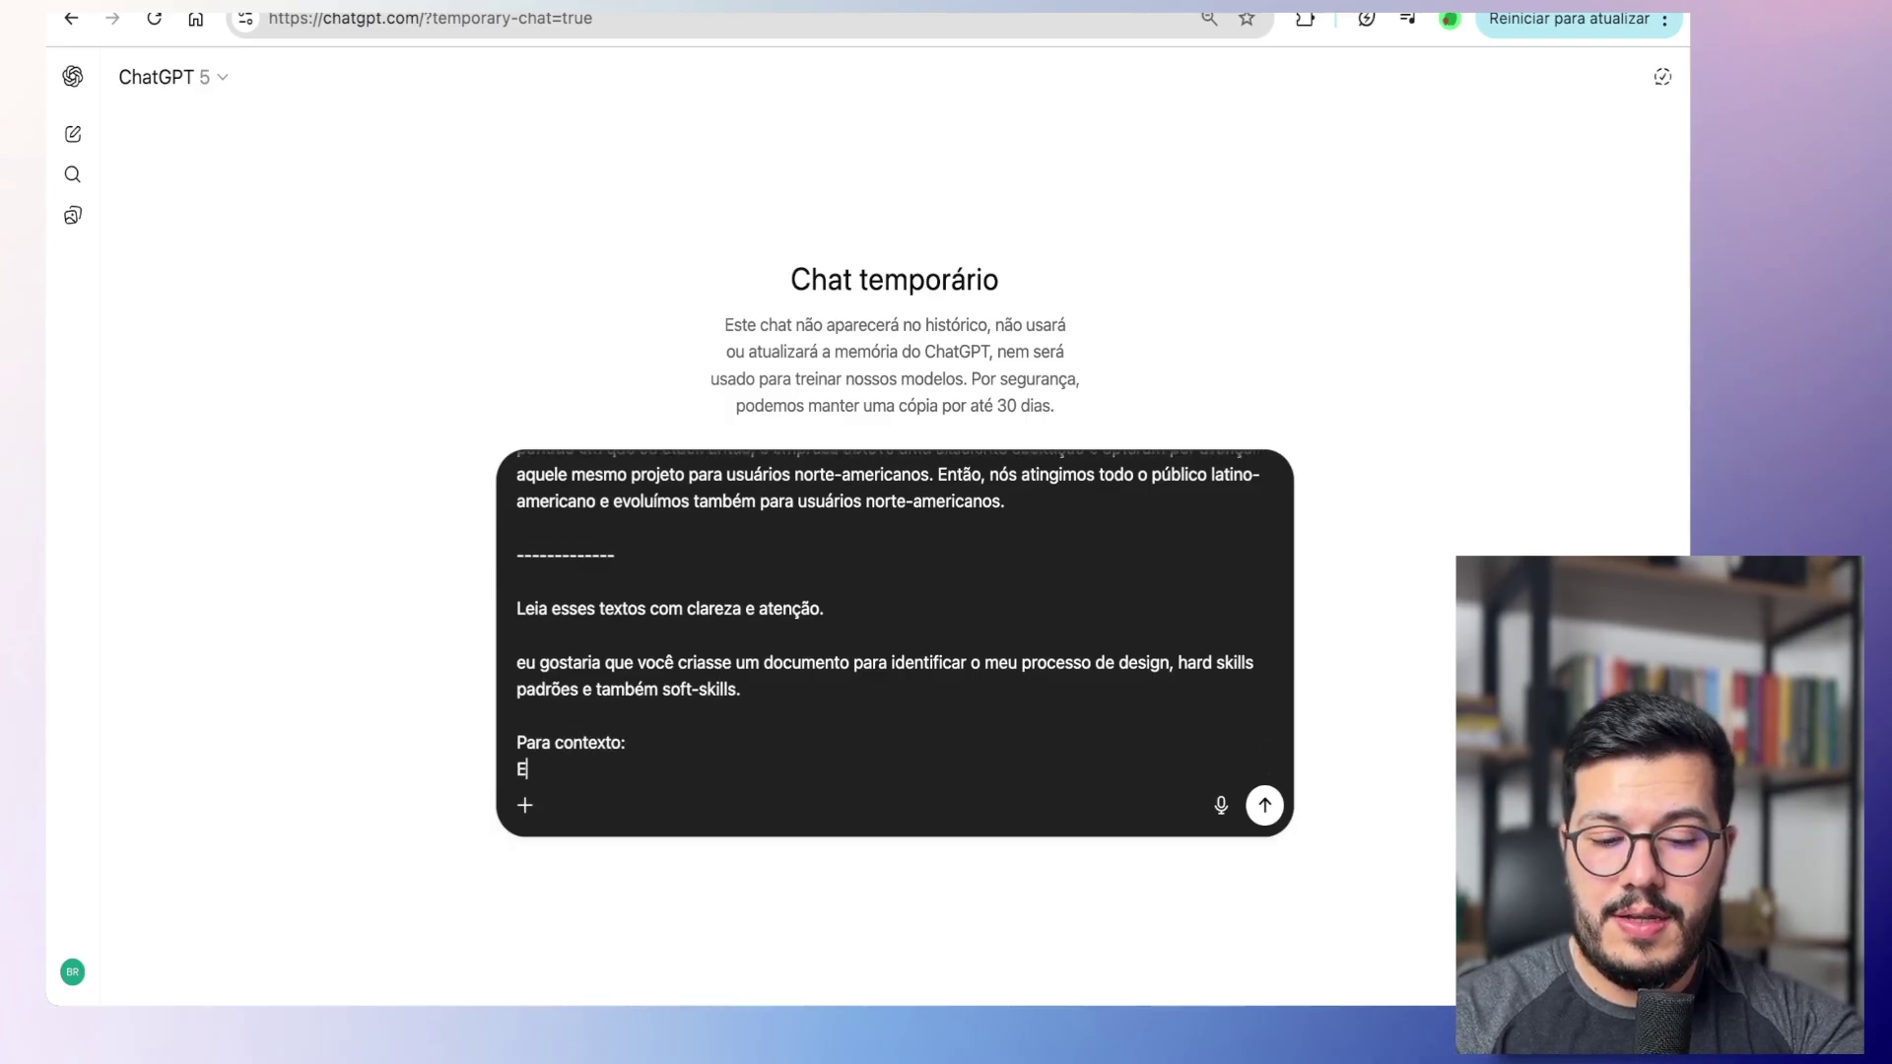
{"action": "type", "text": "stou criando "}
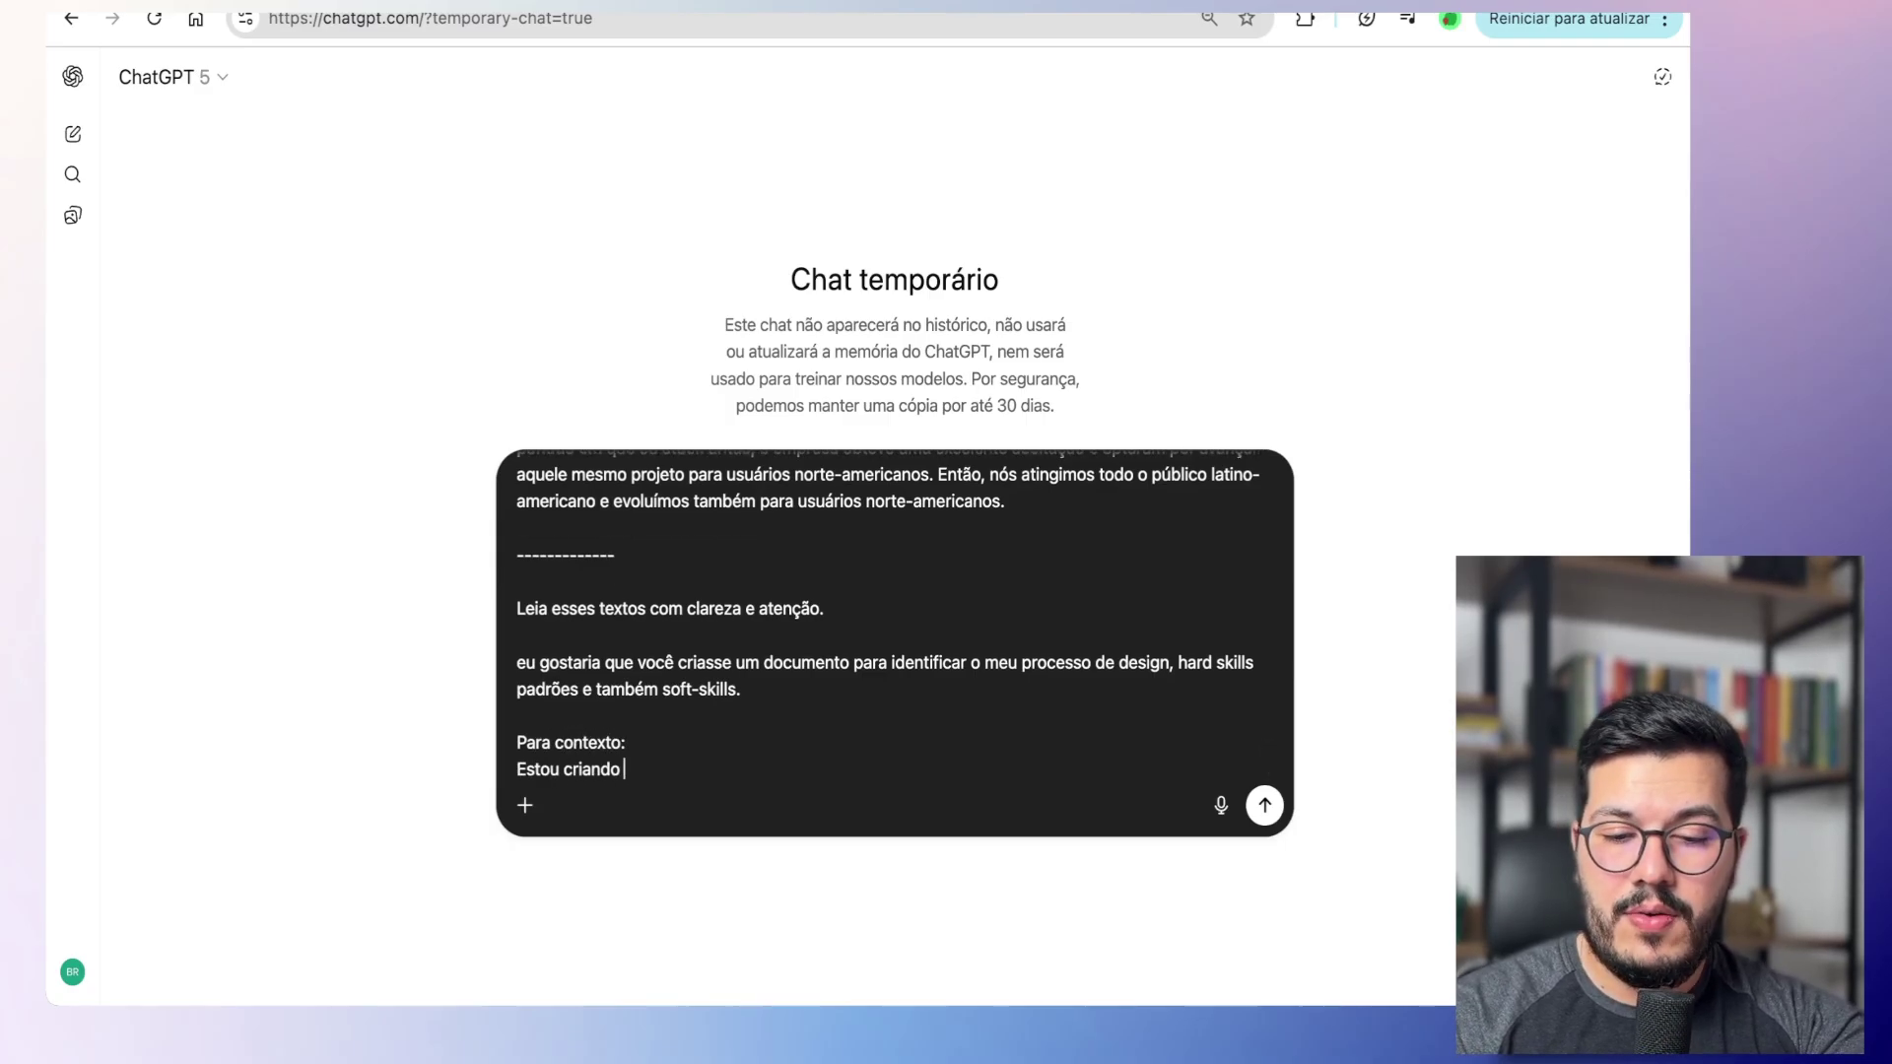
{"action": "type", "text": "o meu portfóli"}
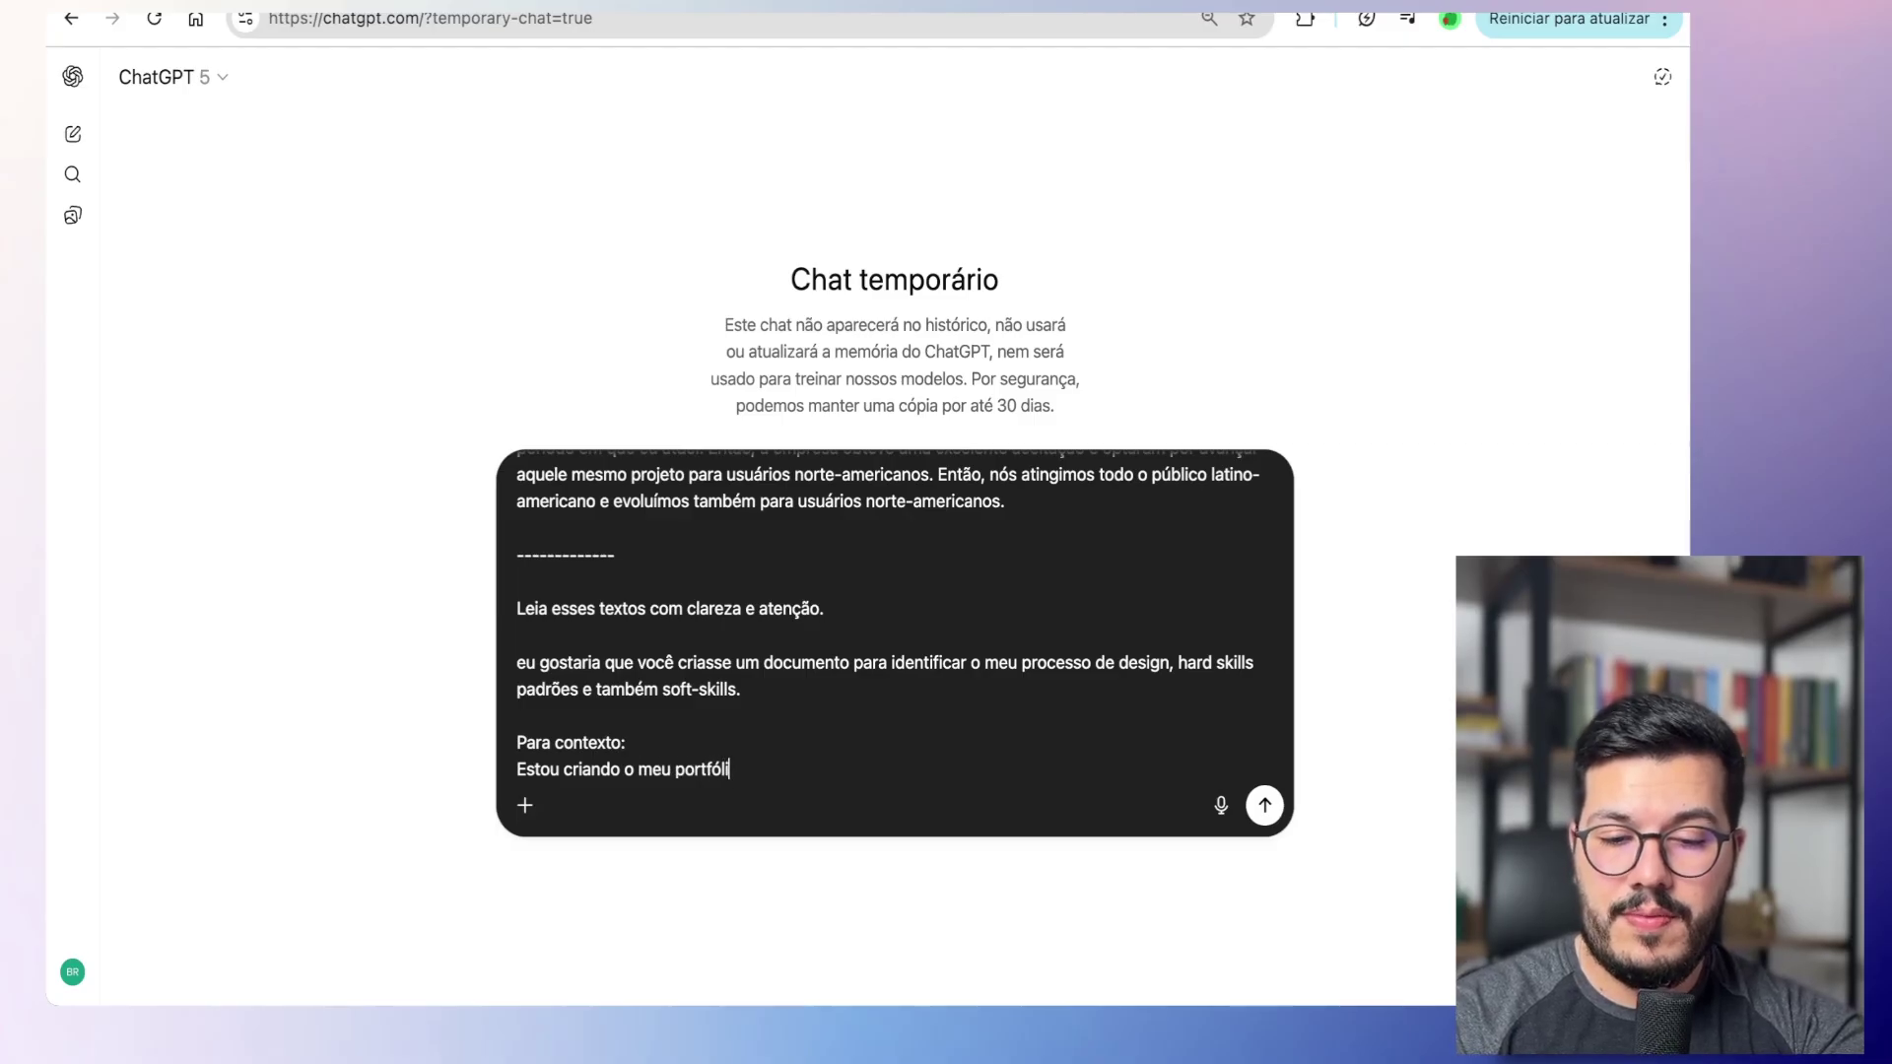
{"action": "type", "text": "o e esses pr"}
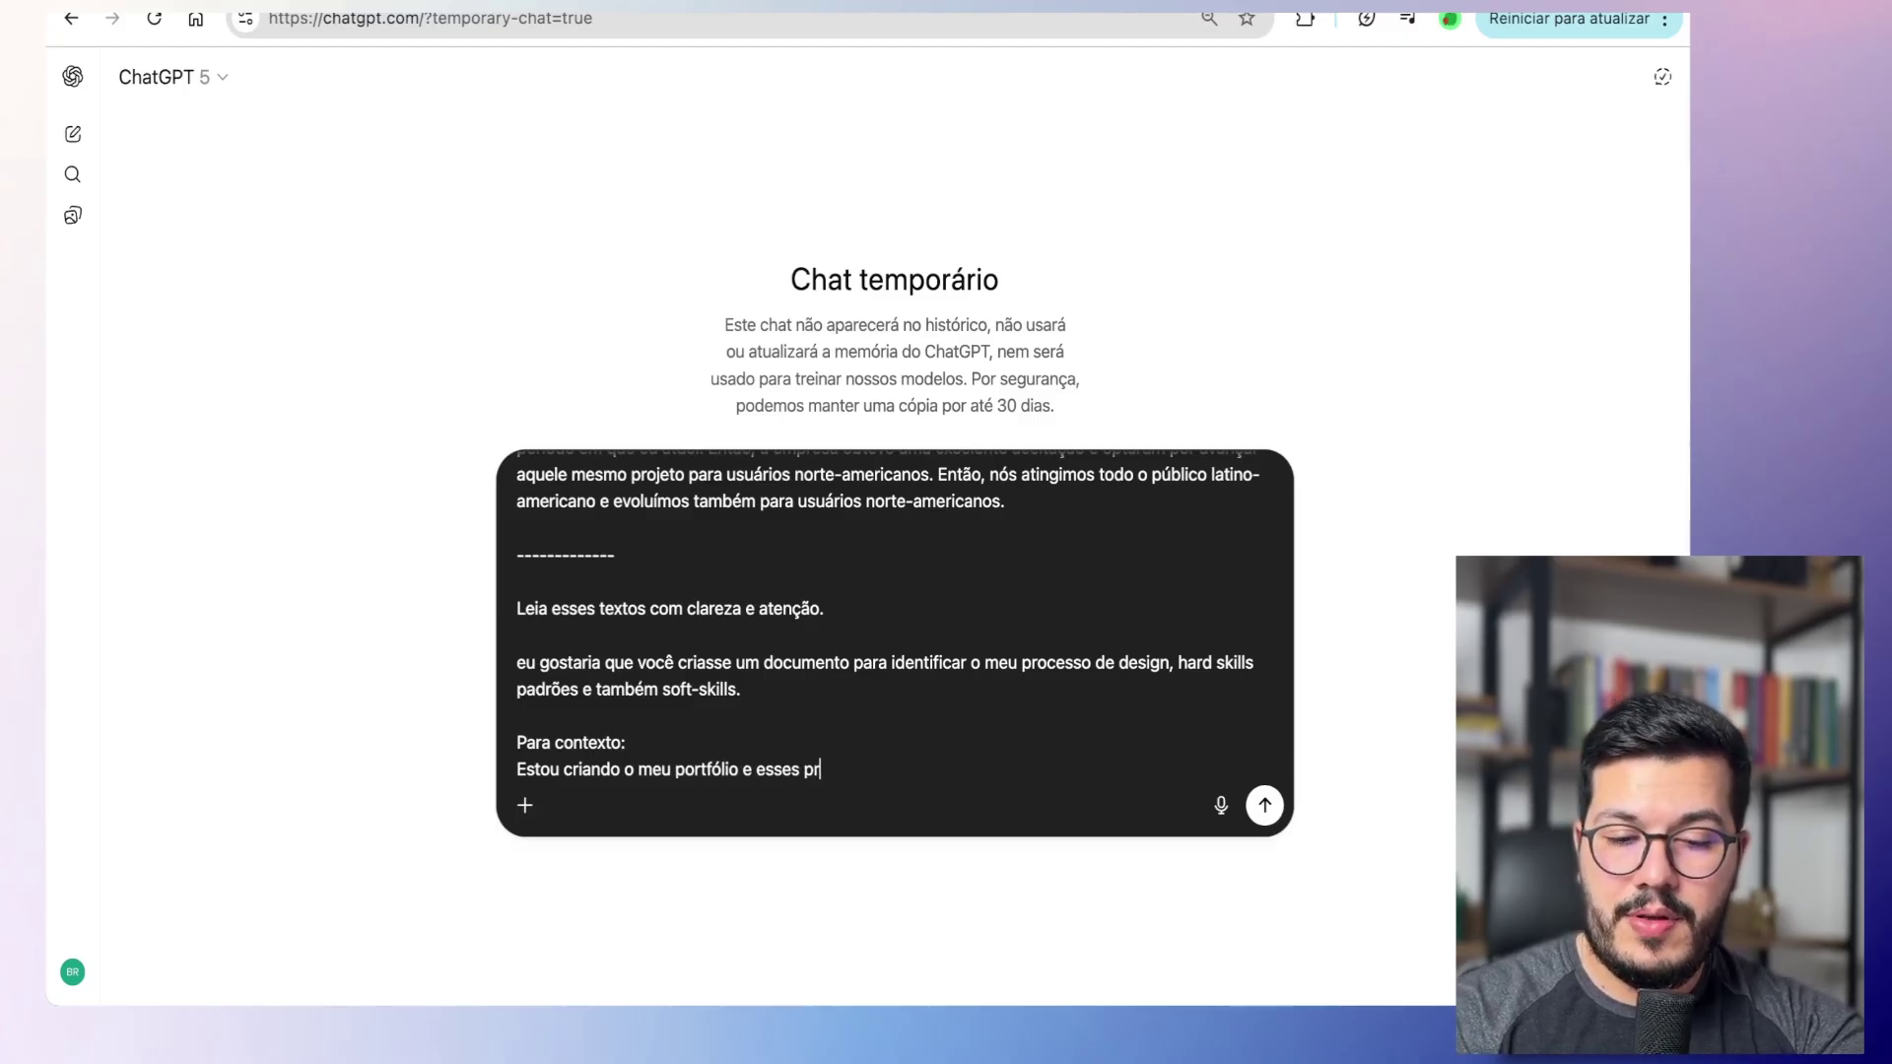
{"action": "type", "text": "ojetos irão aj"}
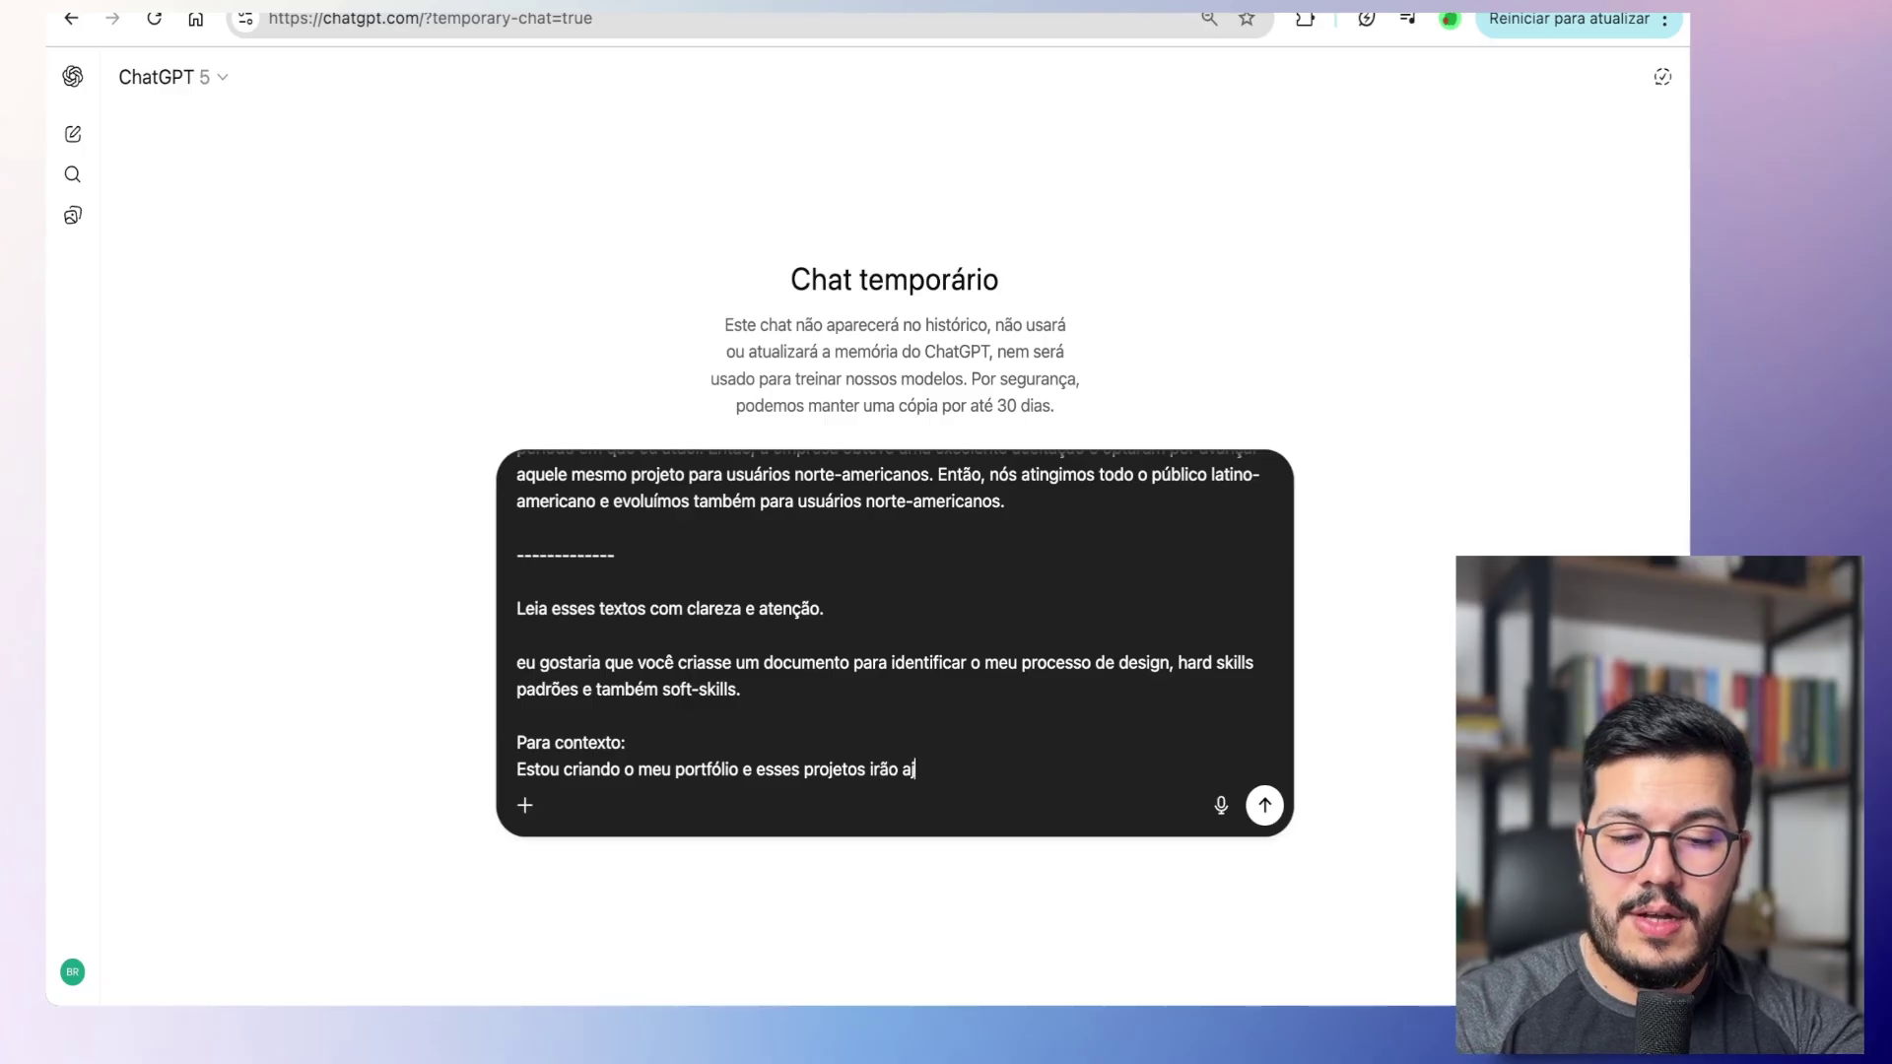
{"action": "type", "text": "udar a gerar con"}
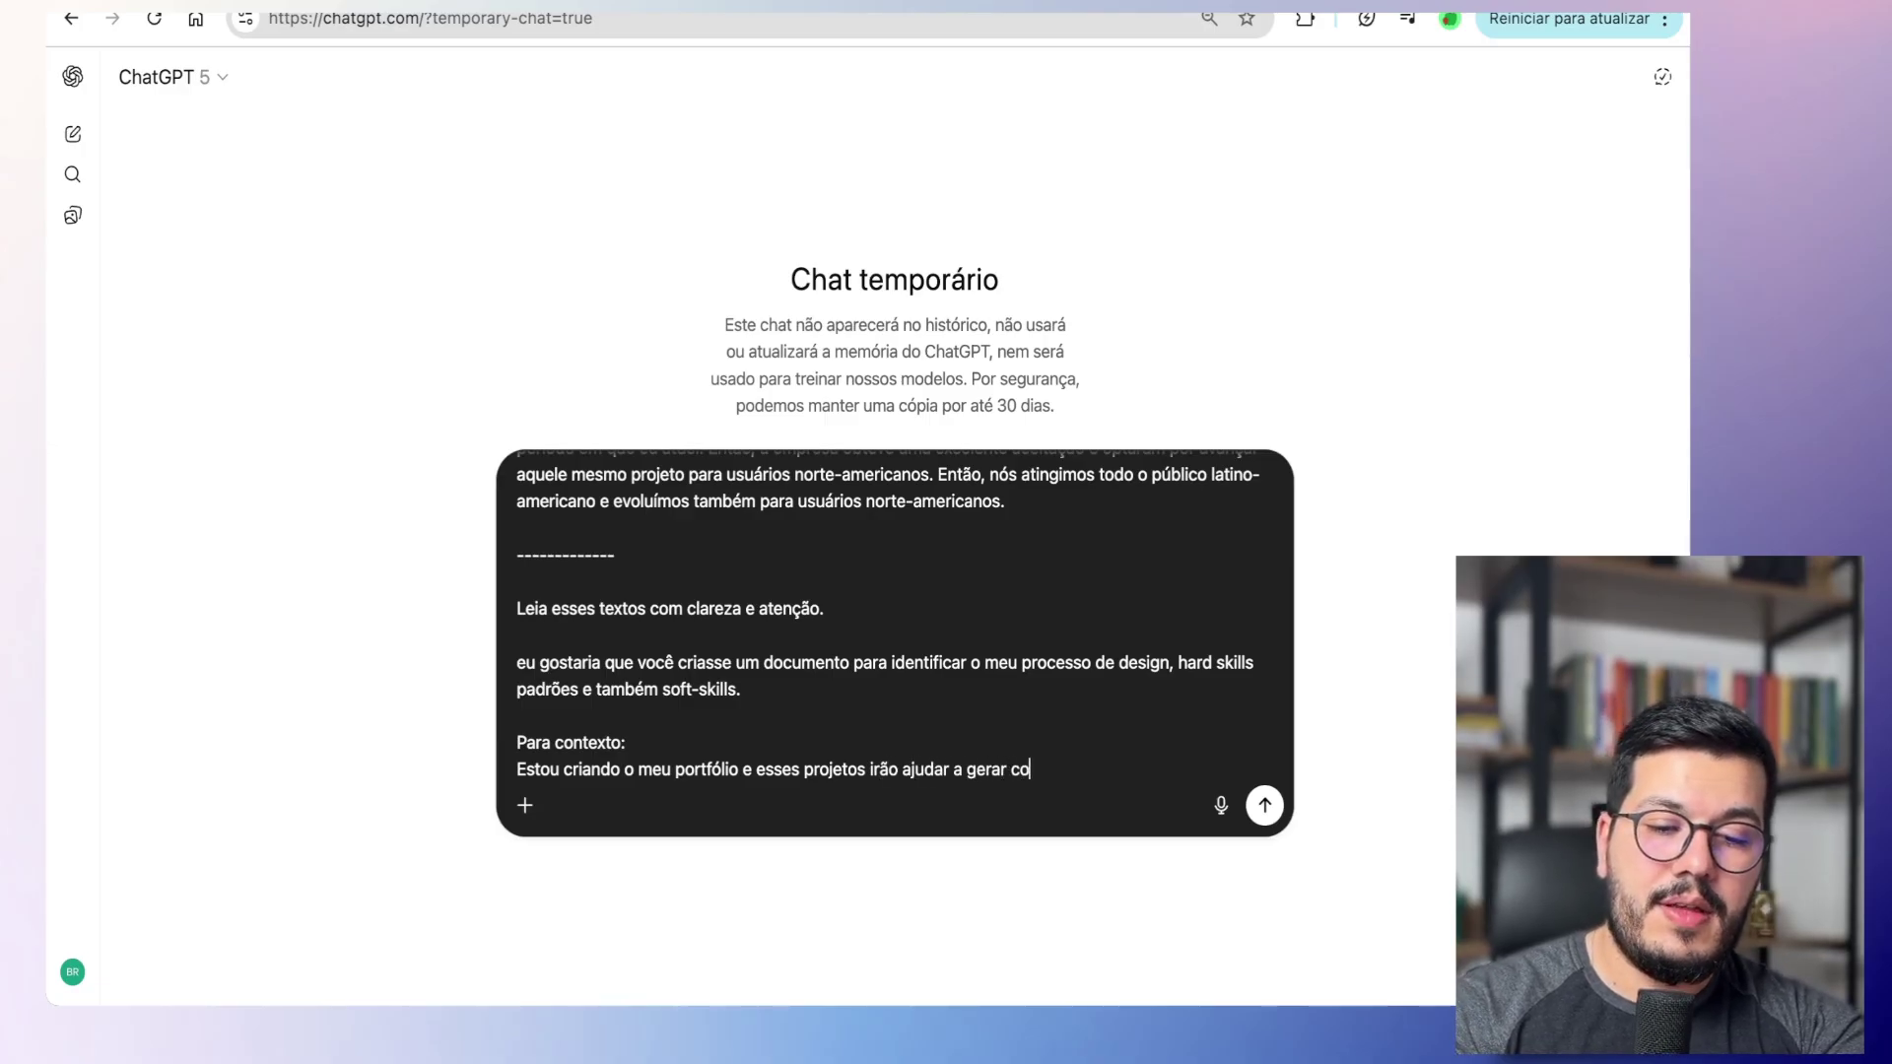
{"action": "key", "text": "BackSpace"}
{"action": "key", "text": "BackSpace"}
{"action": "key", "text": "BackSpace"}
{"action": "type", "text": "conteúdo"}
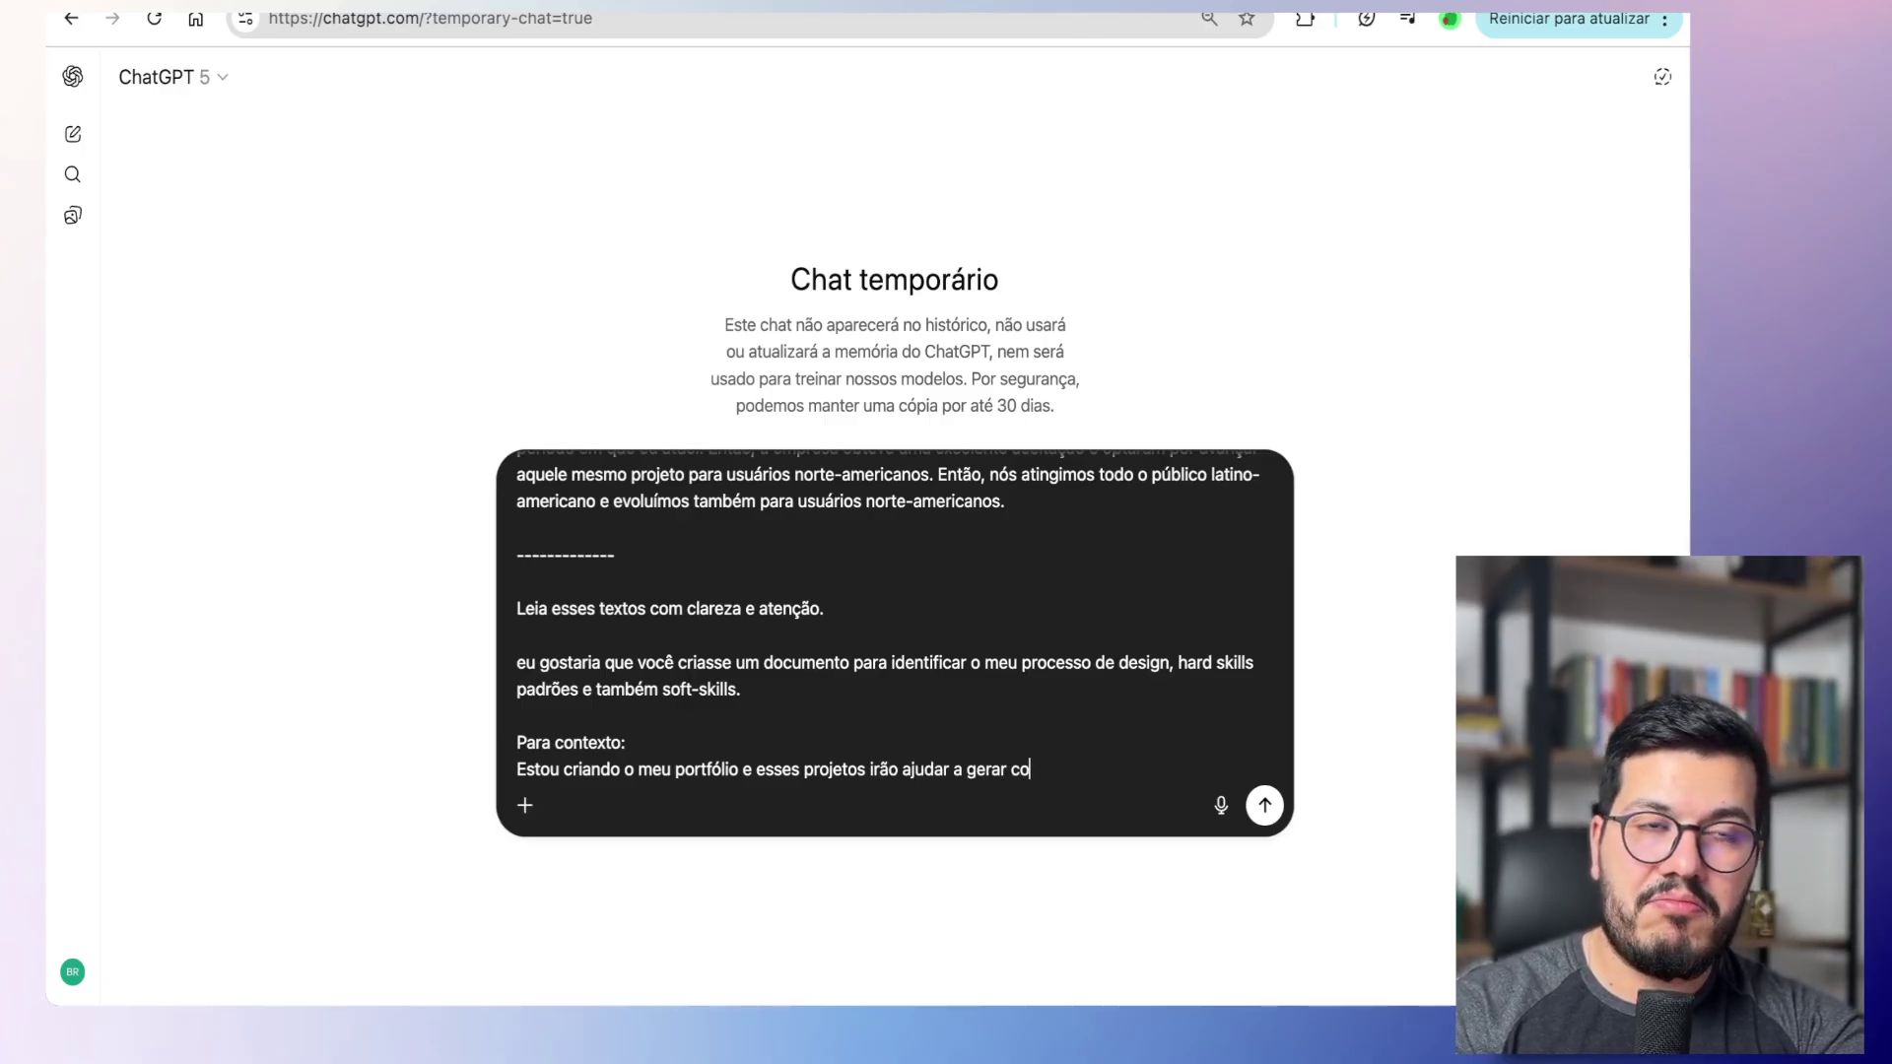
{"action": "type", "text": "para"}
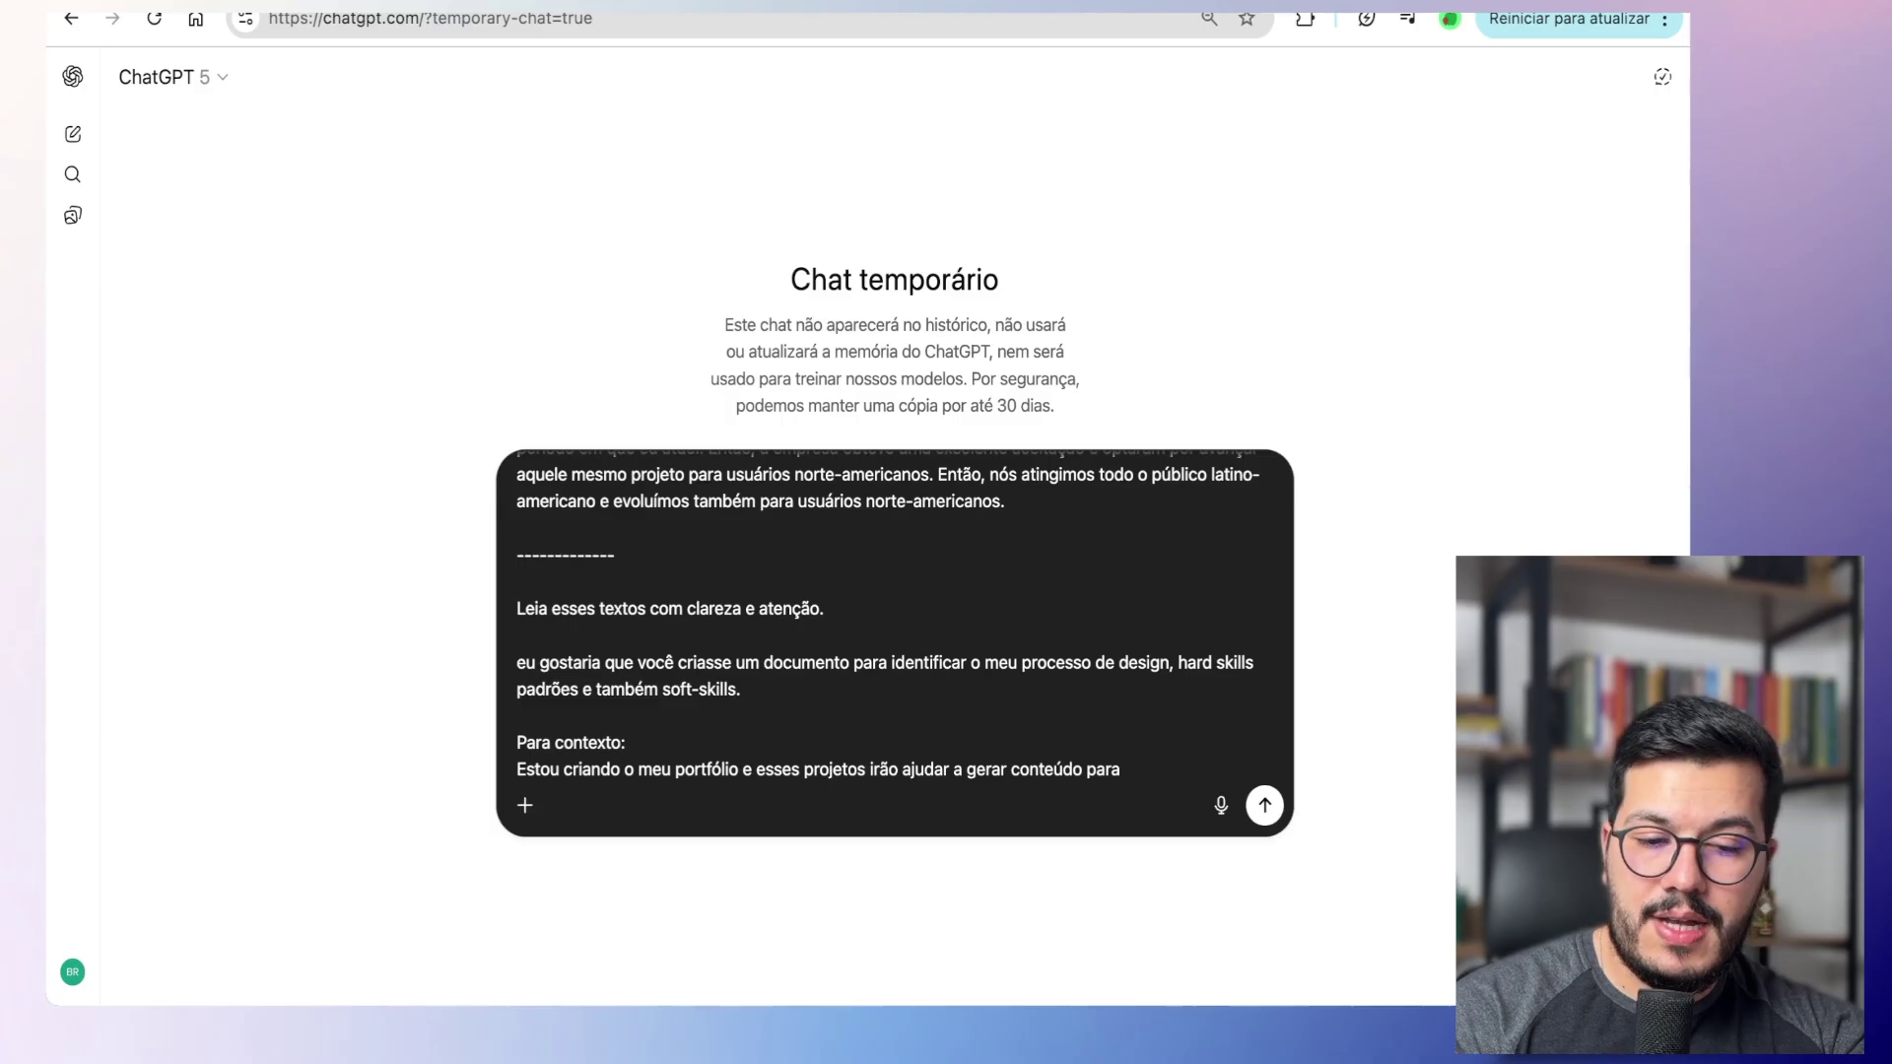
{"action": "type", "text": "o portfólio."}
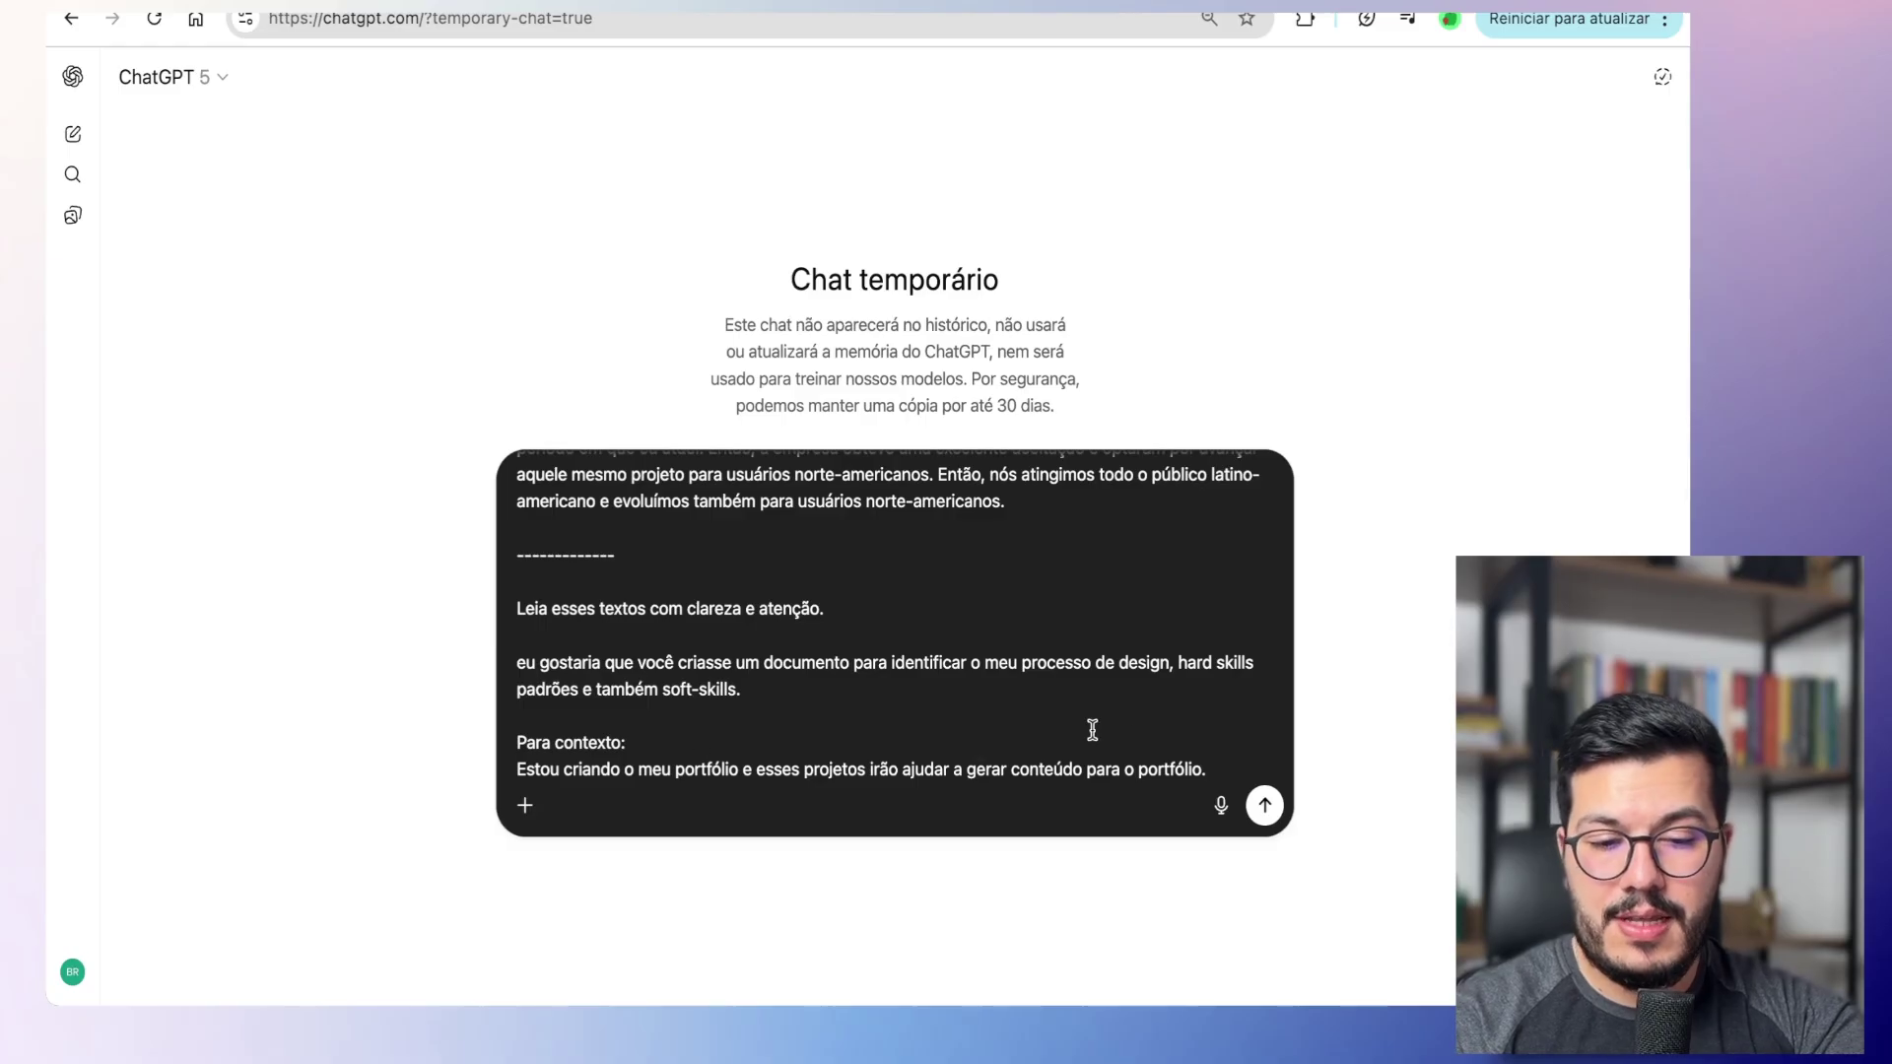
Step: Add a final paragraph reading "Me dê um arquivo .pdf" and submit the prompt
{"action": "scroll", "coordinate": [1148, 729], "scroll_direction": "up", "scroll_amount": 10}
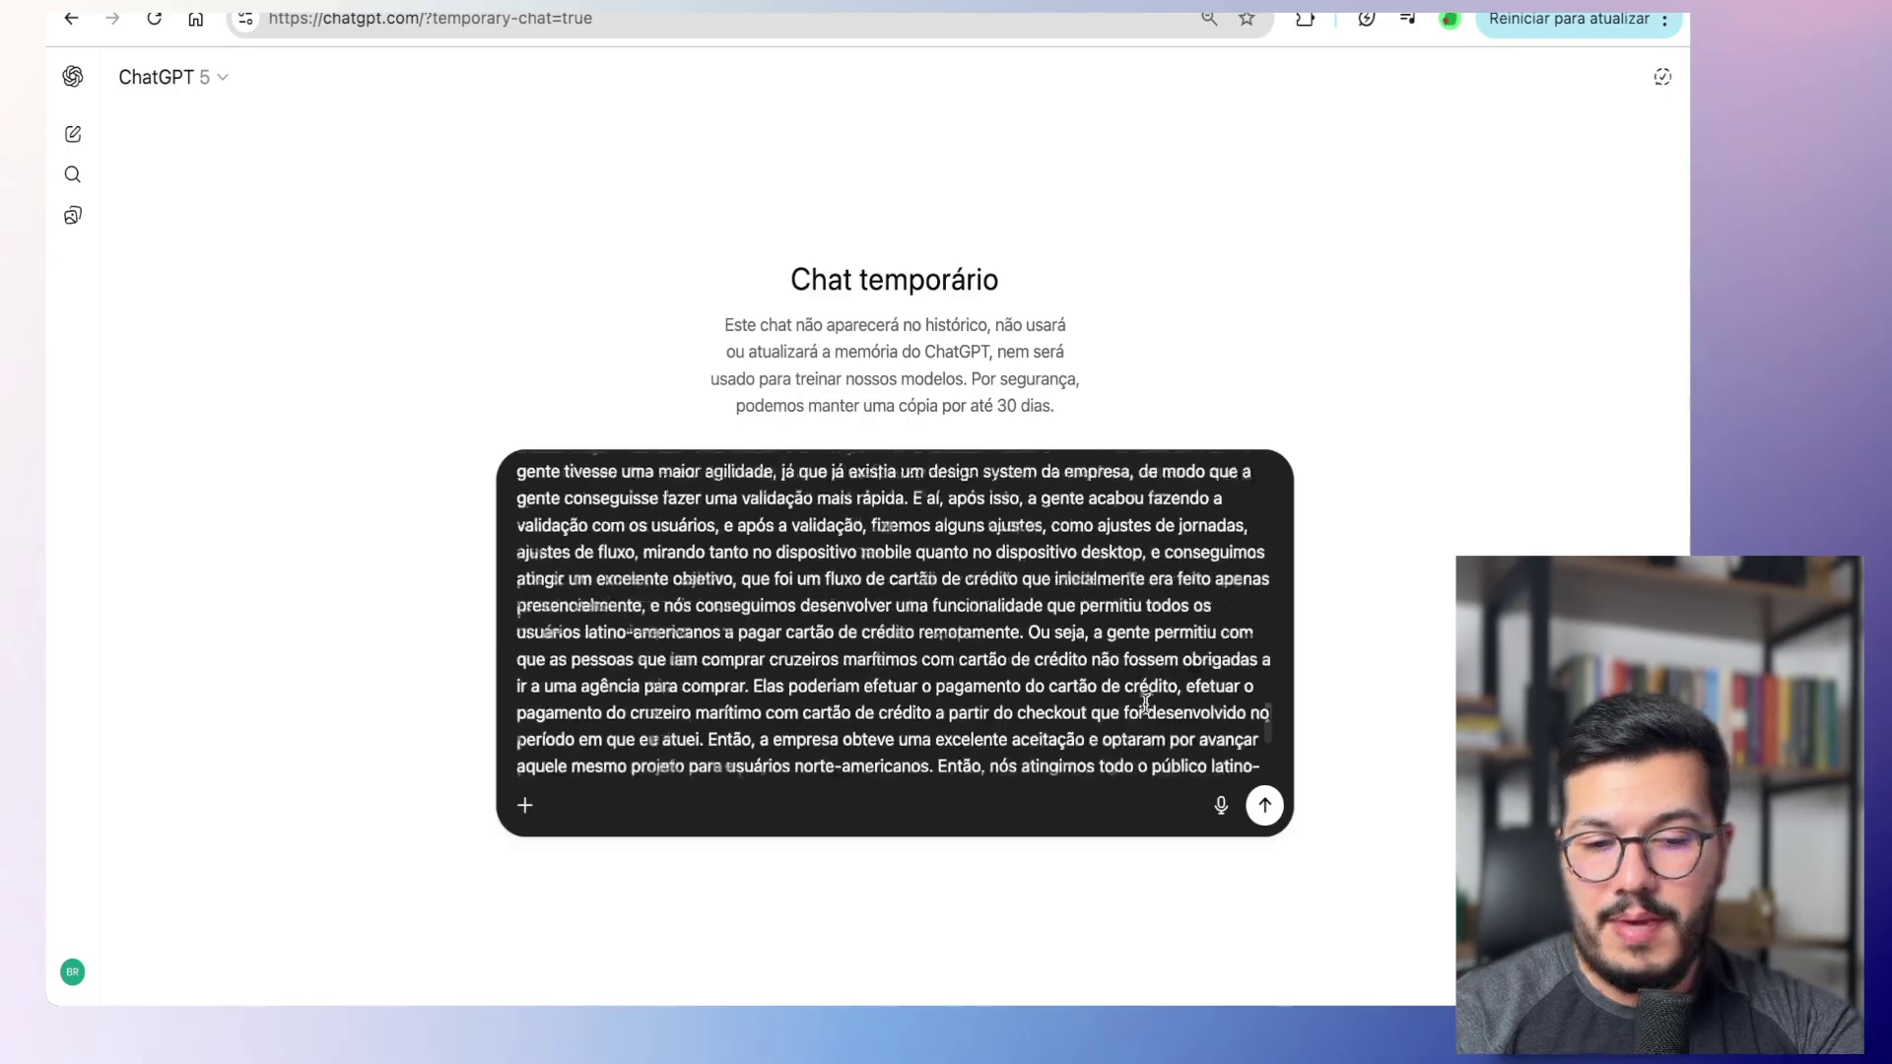
{"action": "scroll", "coordinate": [1146, 704], "scroll_direction": "down", "scroll_amount": 10}
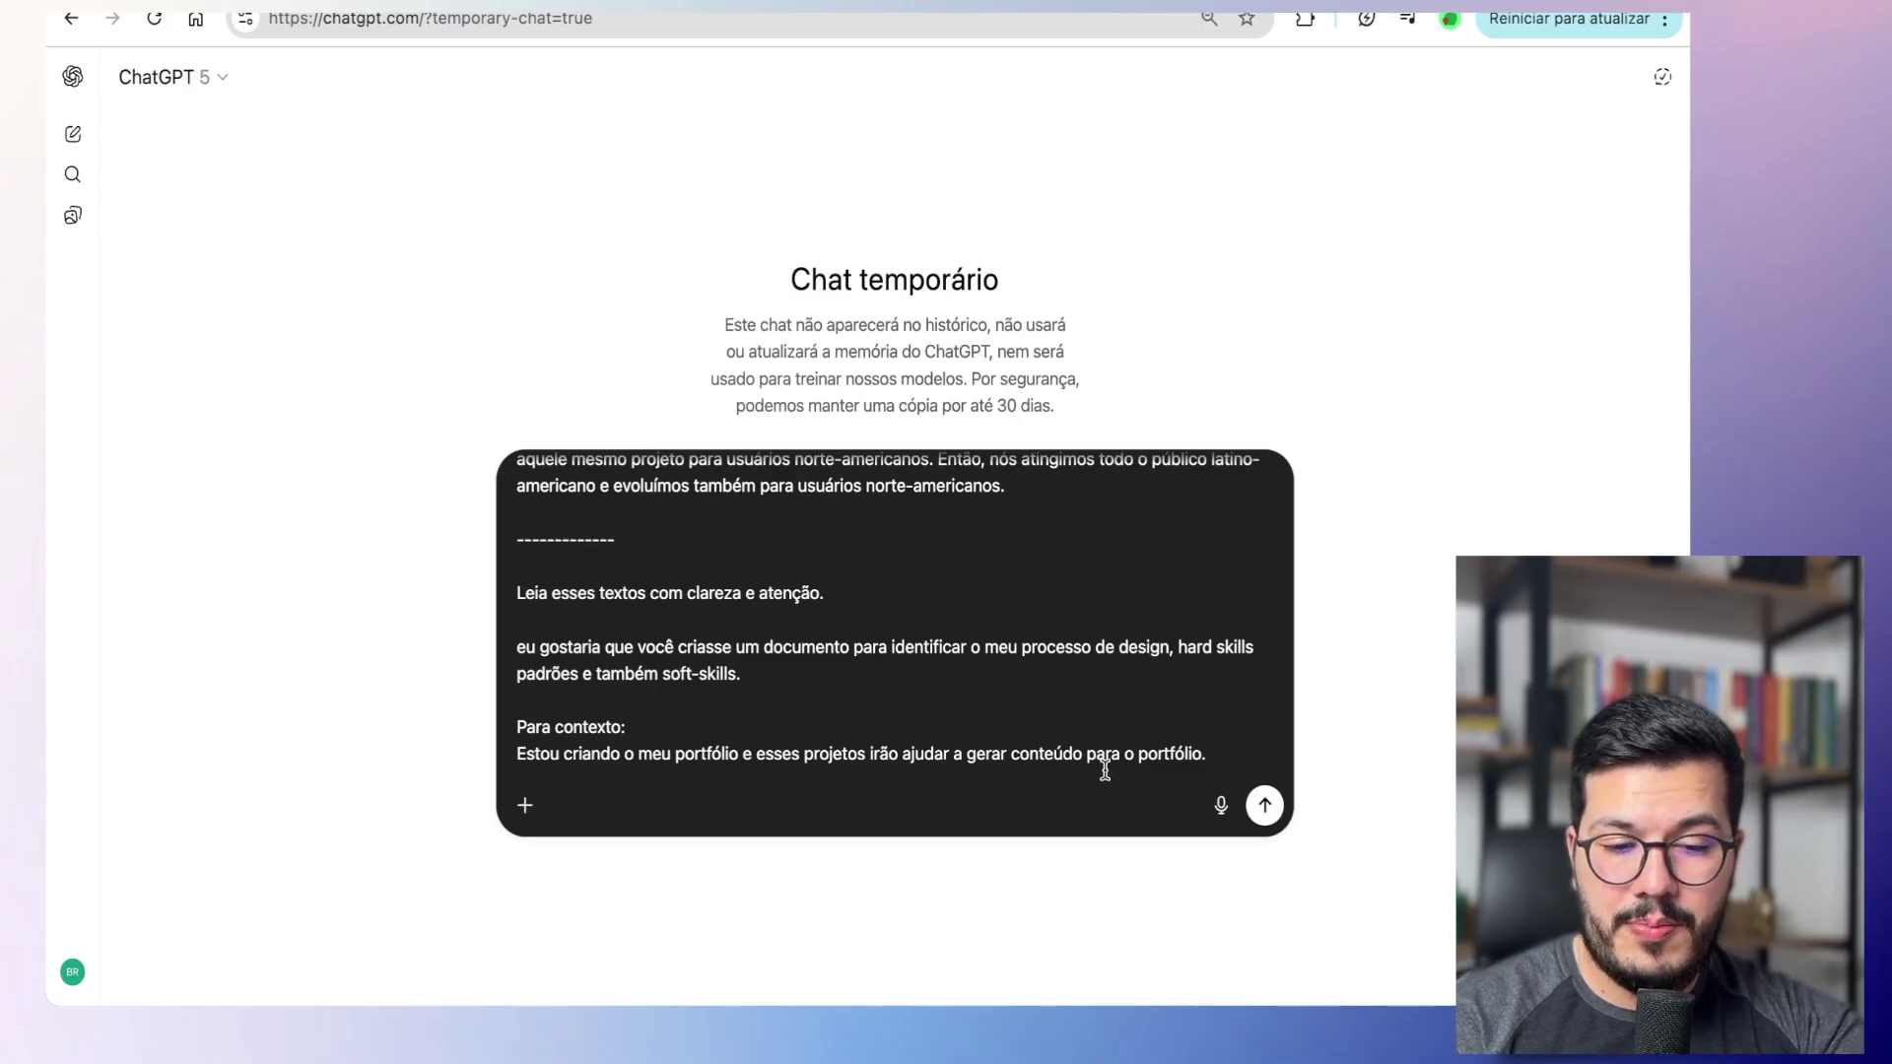
{"action": "left_click", "coordinate": [1208, 755]}
{"action": "key", "text": "shift+Return"}
{"action": "key", "text": "shift+Return"}
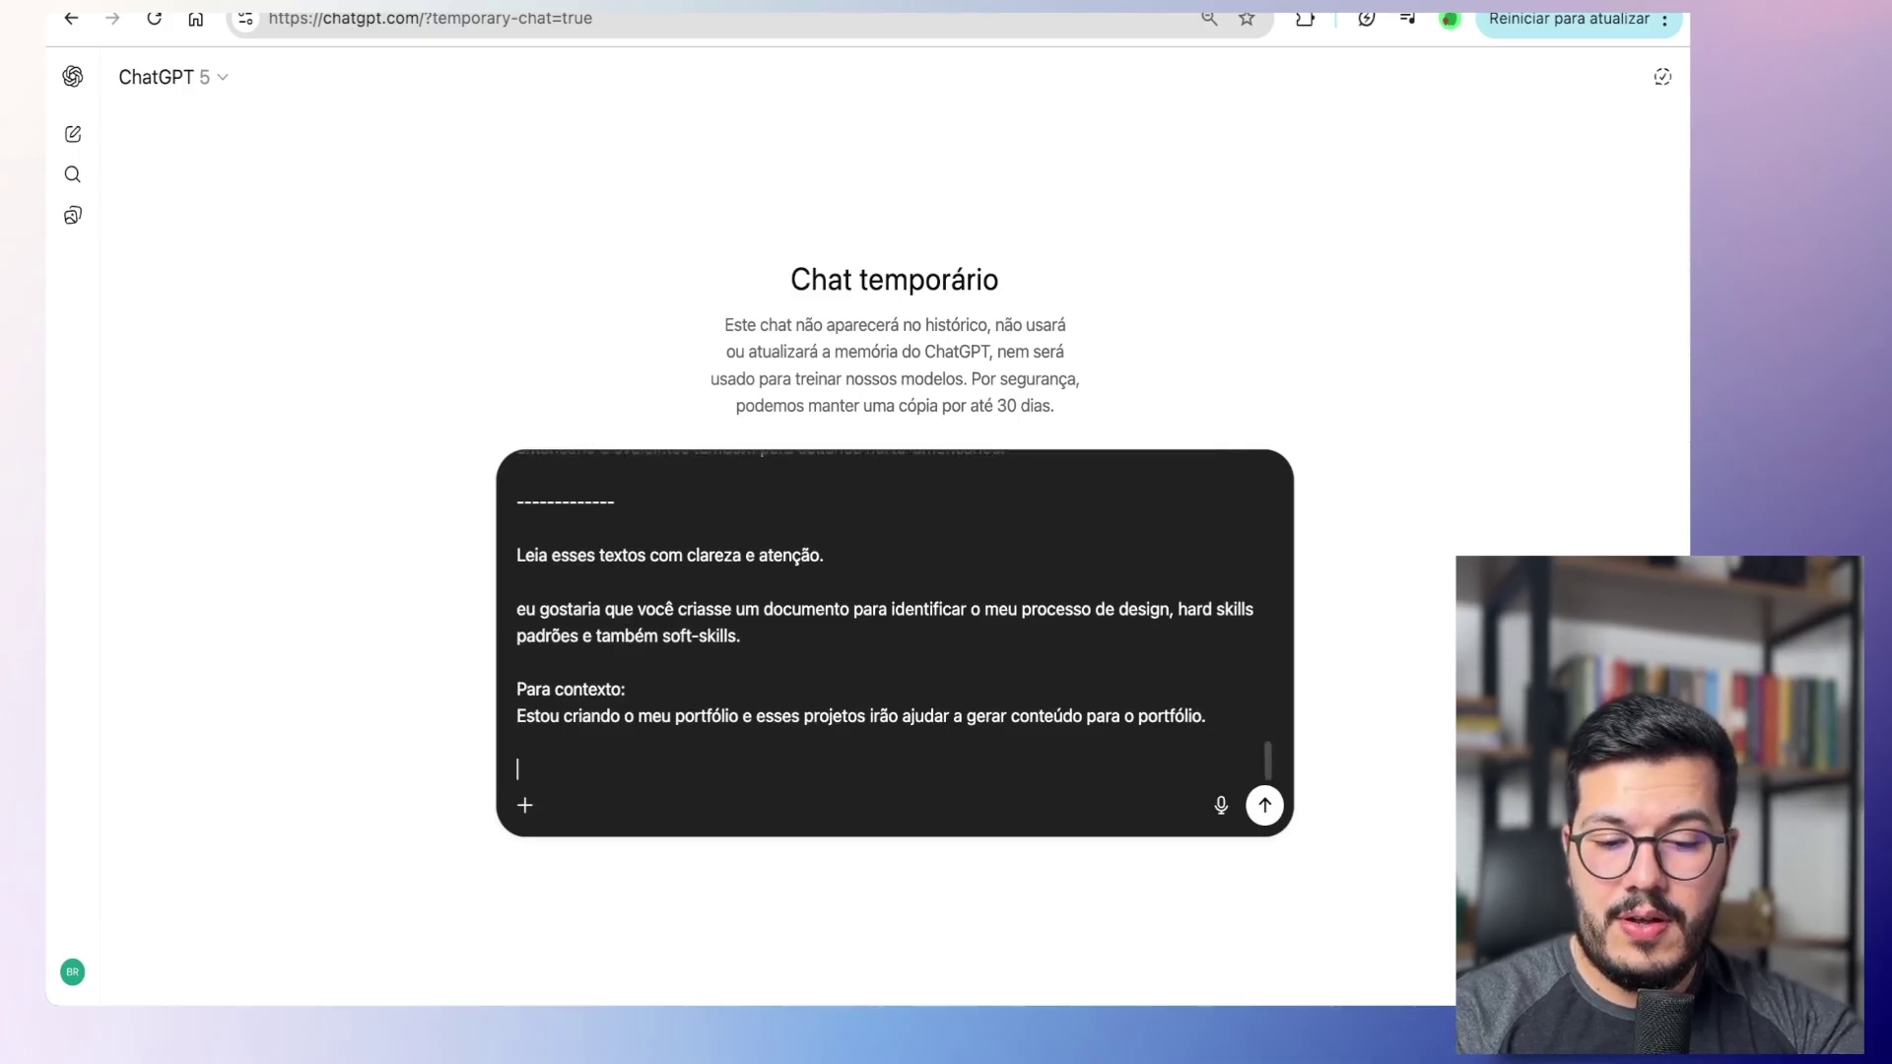
{"action": "type", "text": "Me dê um arquivo .p"}
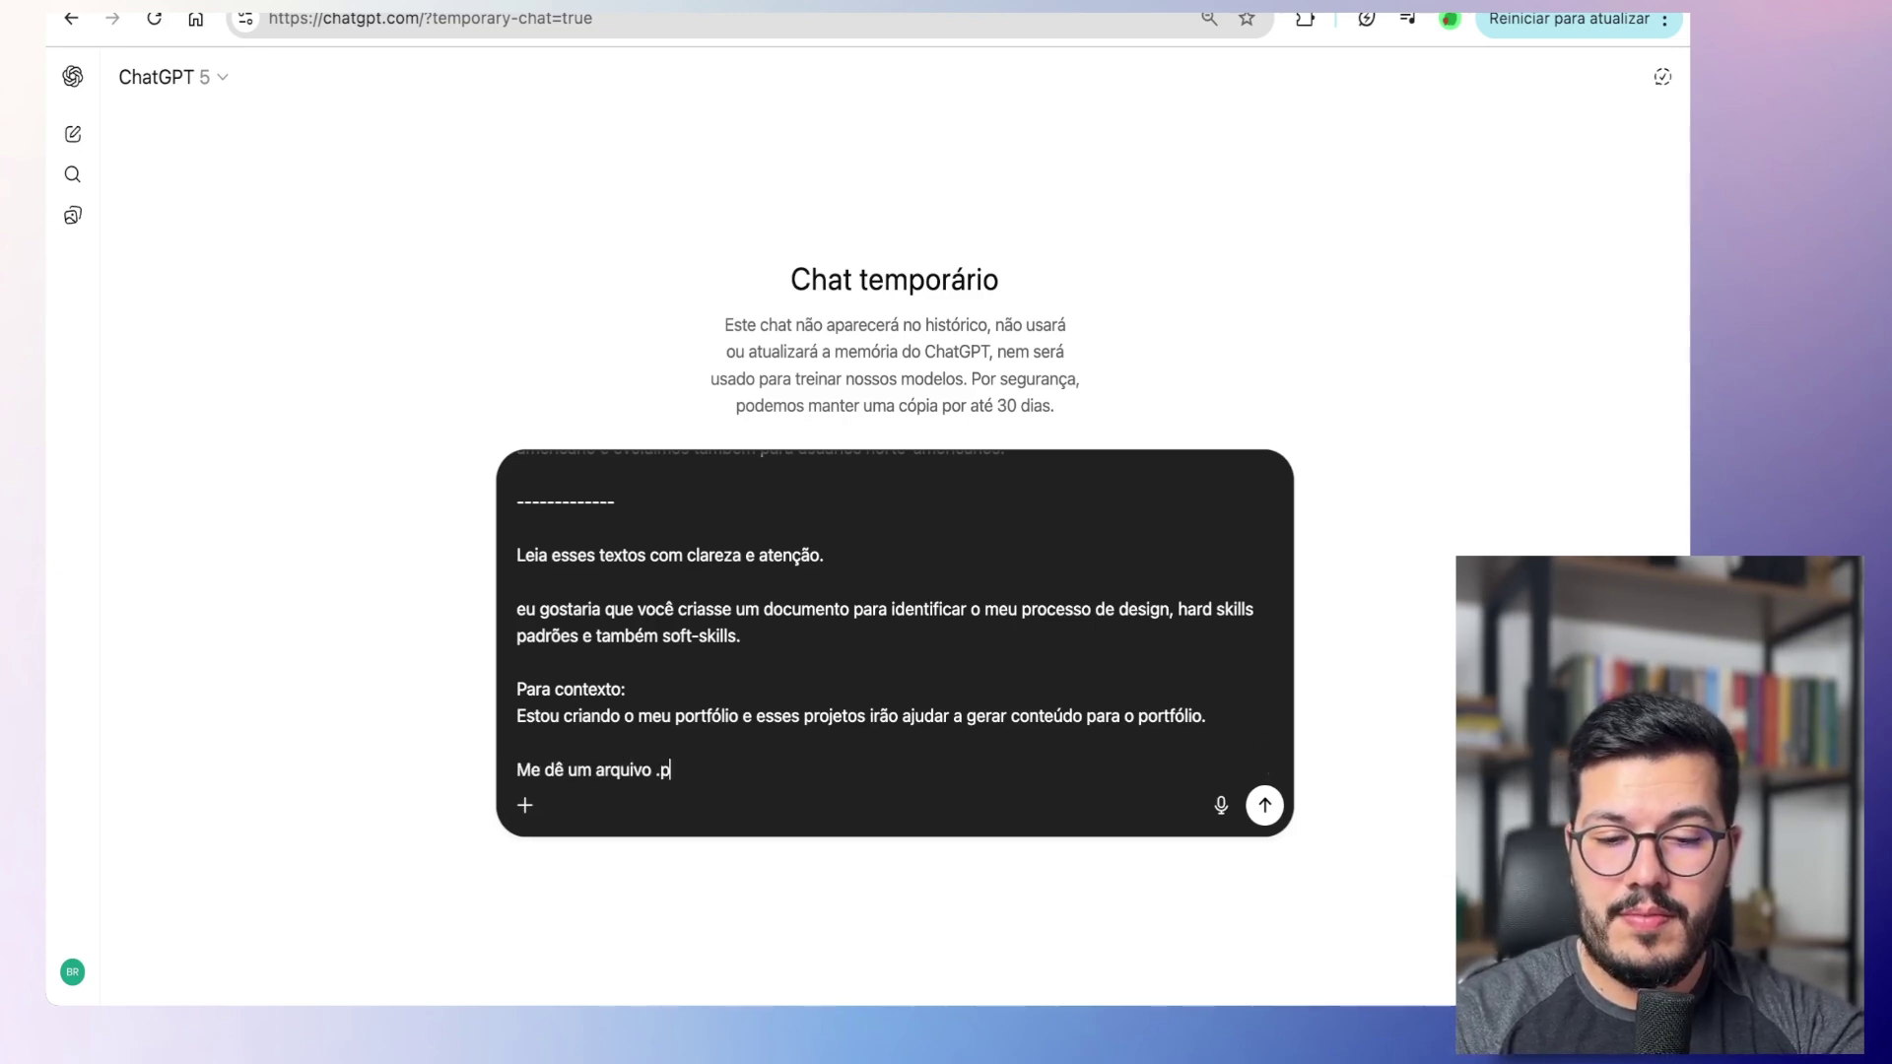
{"action": "type", "text": "df"}
{"action": "key", "text": "Return"}
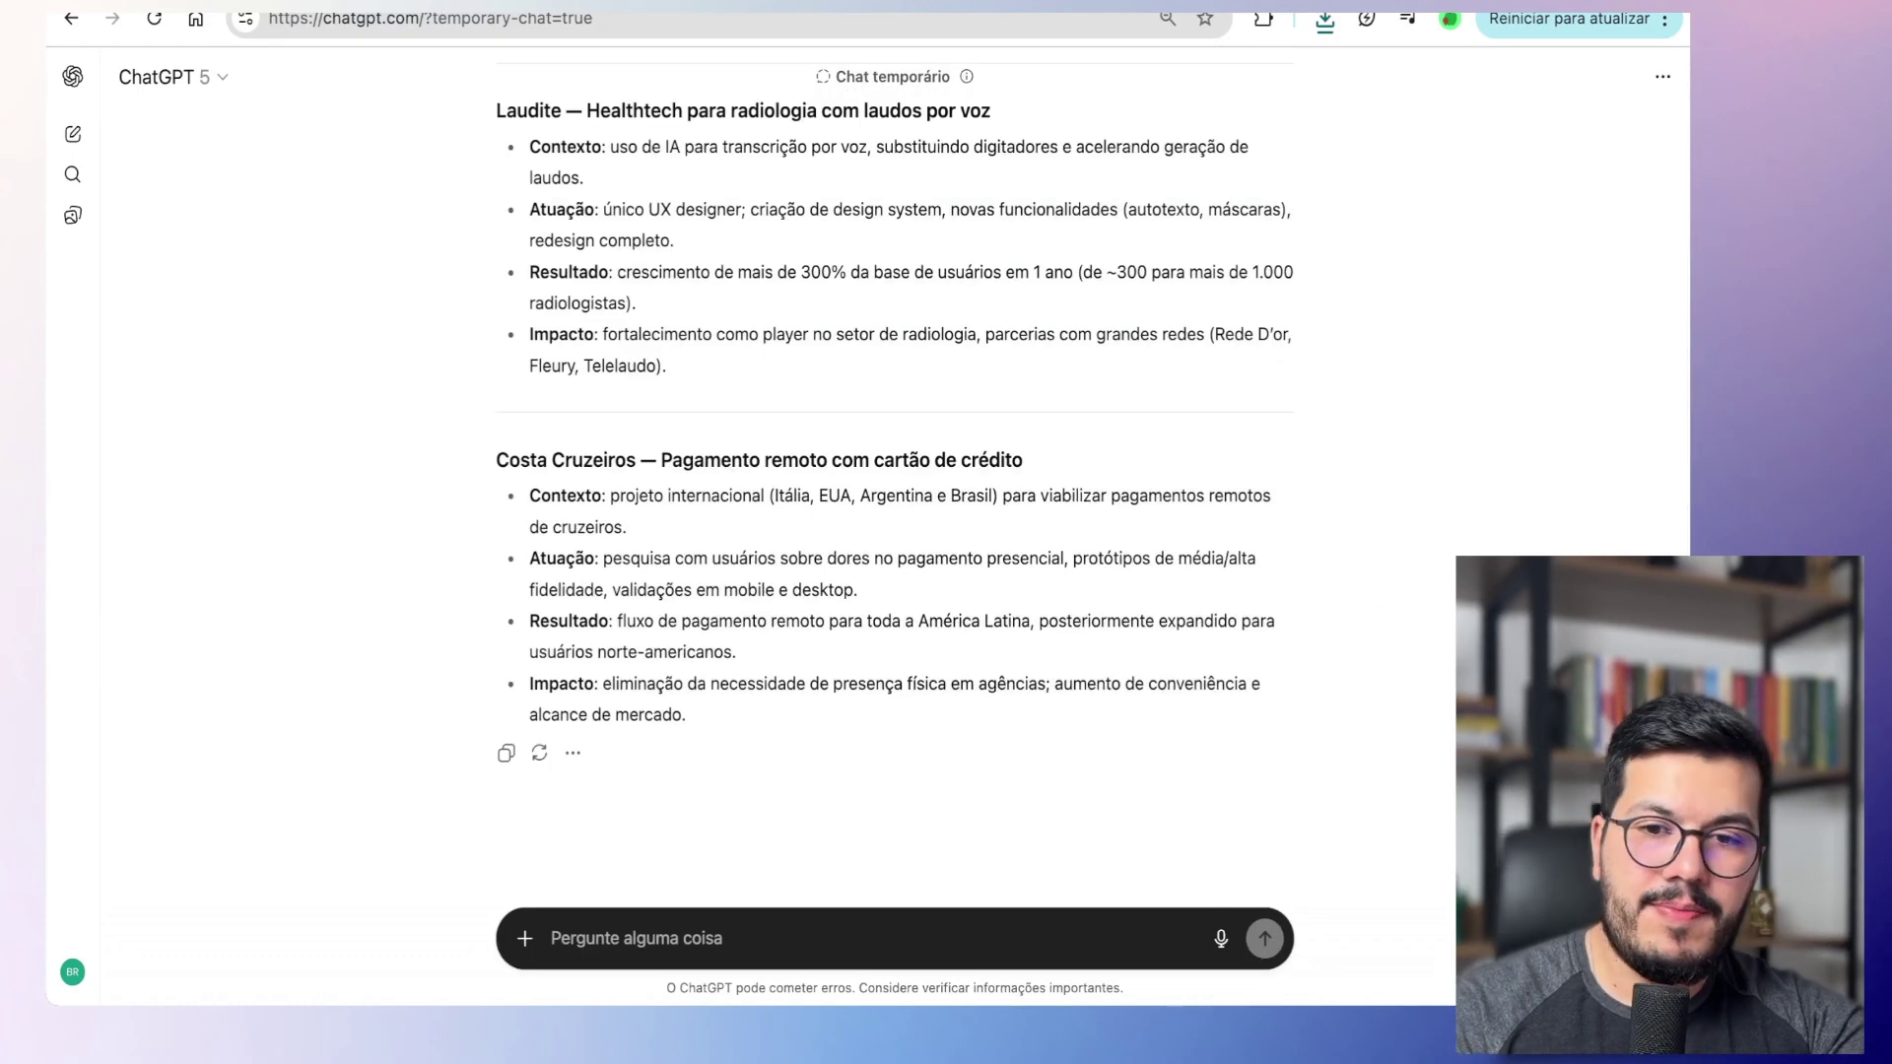
Step: Switch to Lovable and attach the CV PDF and the "Documento sem título" PDF to the prompt
{"action": "left_click", "coordinate": [187, 3]}
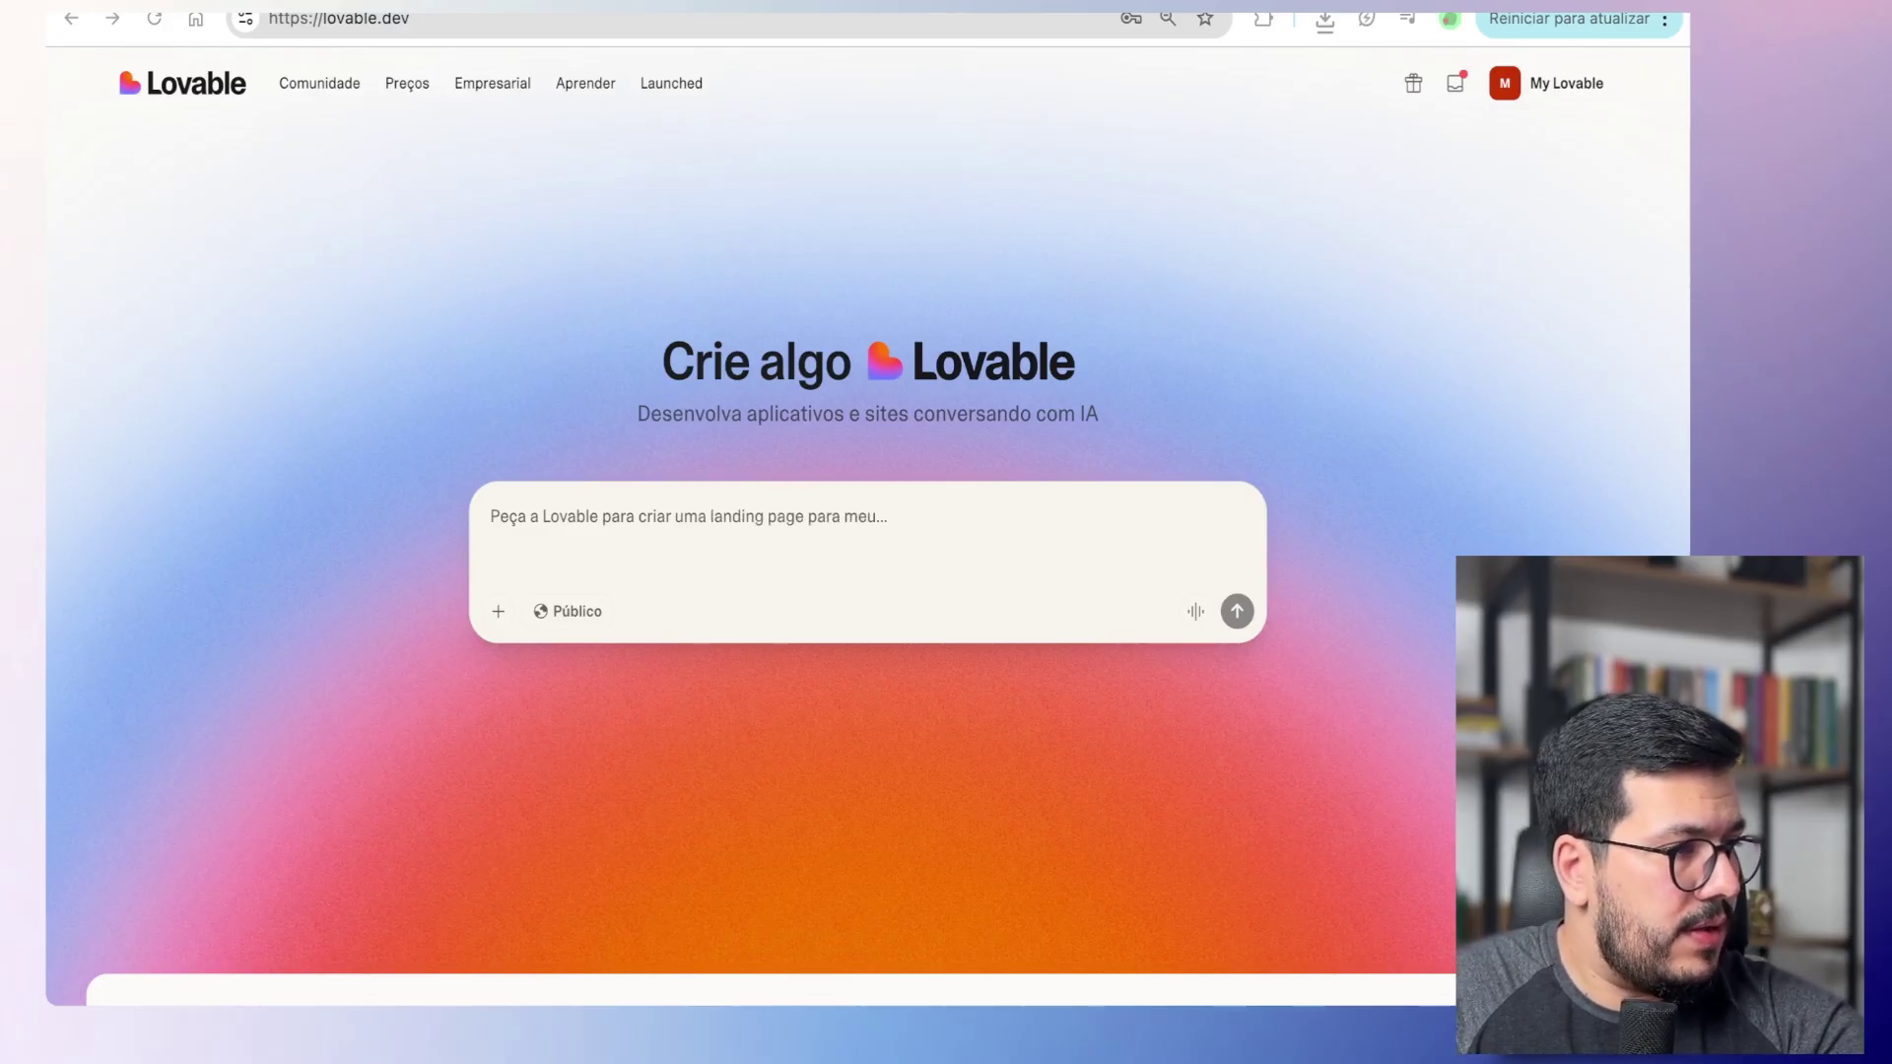
{"action": "left_click_drag", "start_coordinate": [1577, 690], "coordinate": [1112, 559]}
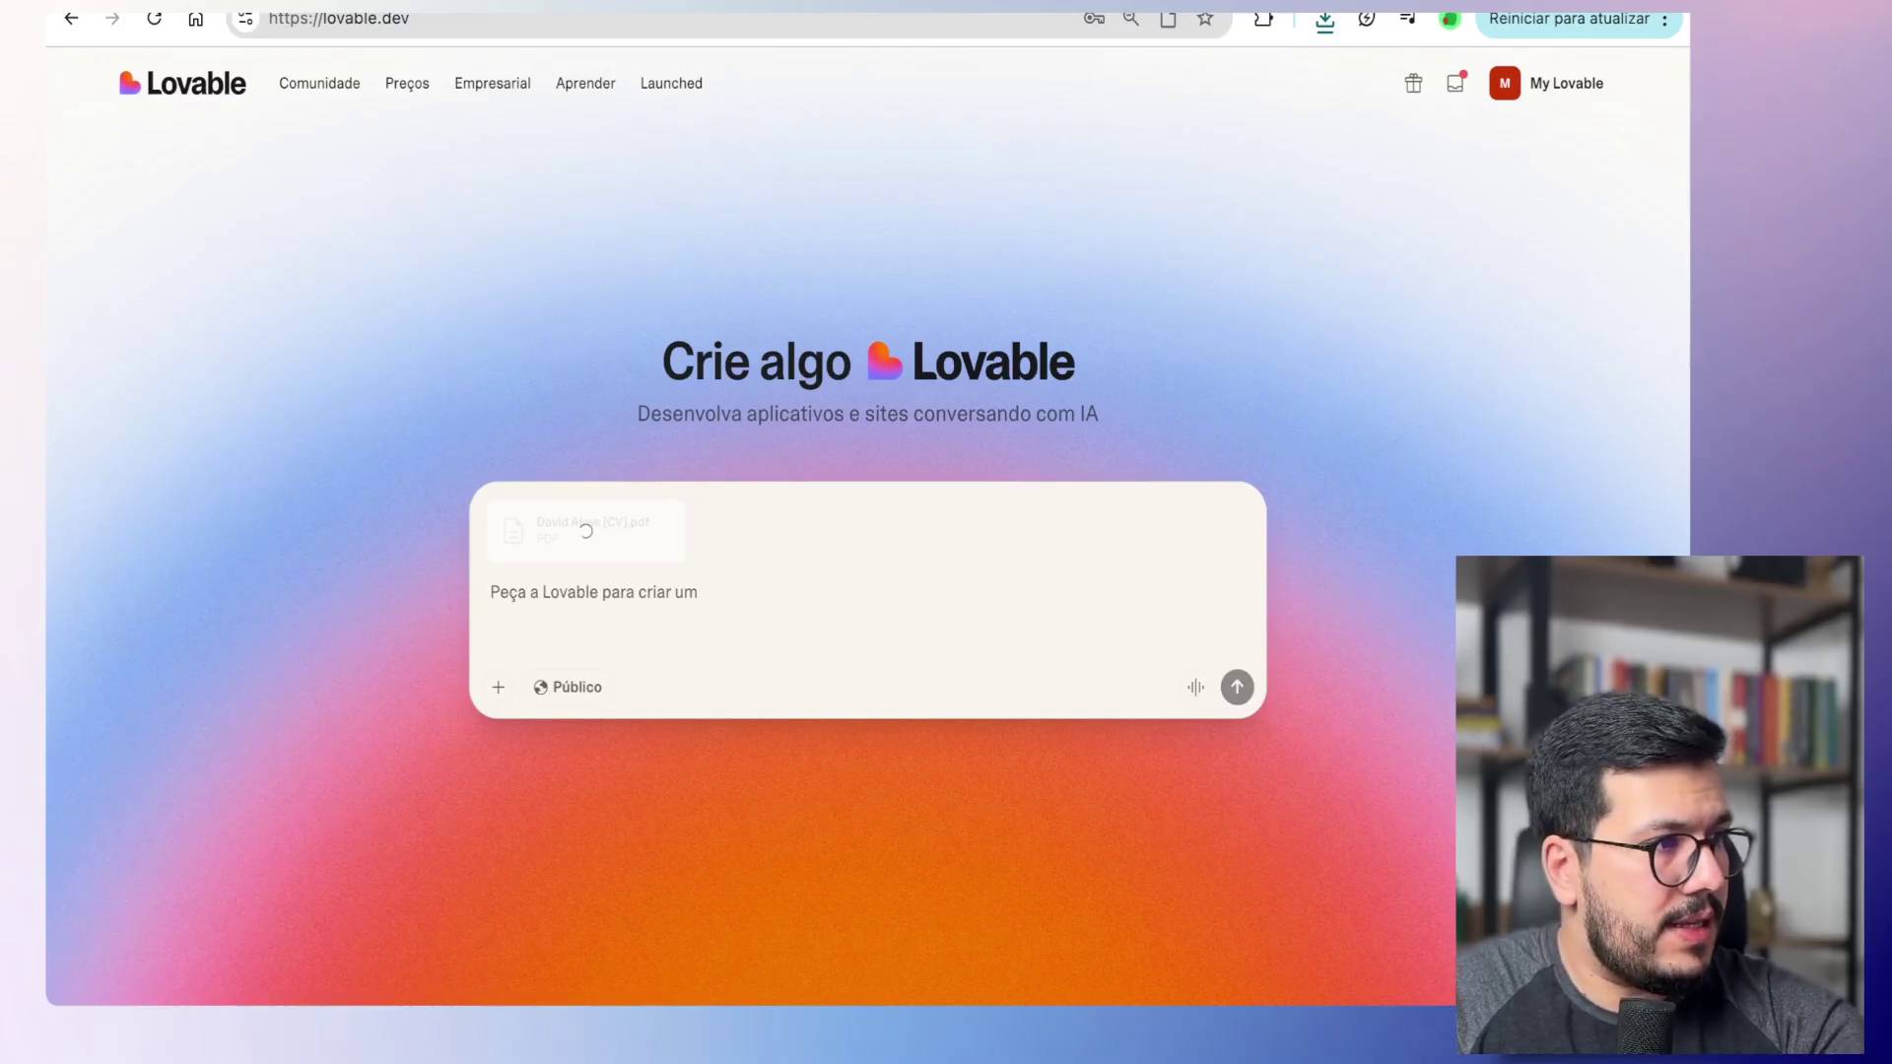
{"action": "left_click_drag", "start_coordinate": [1576, 690], "coordinate": [972, 697]}
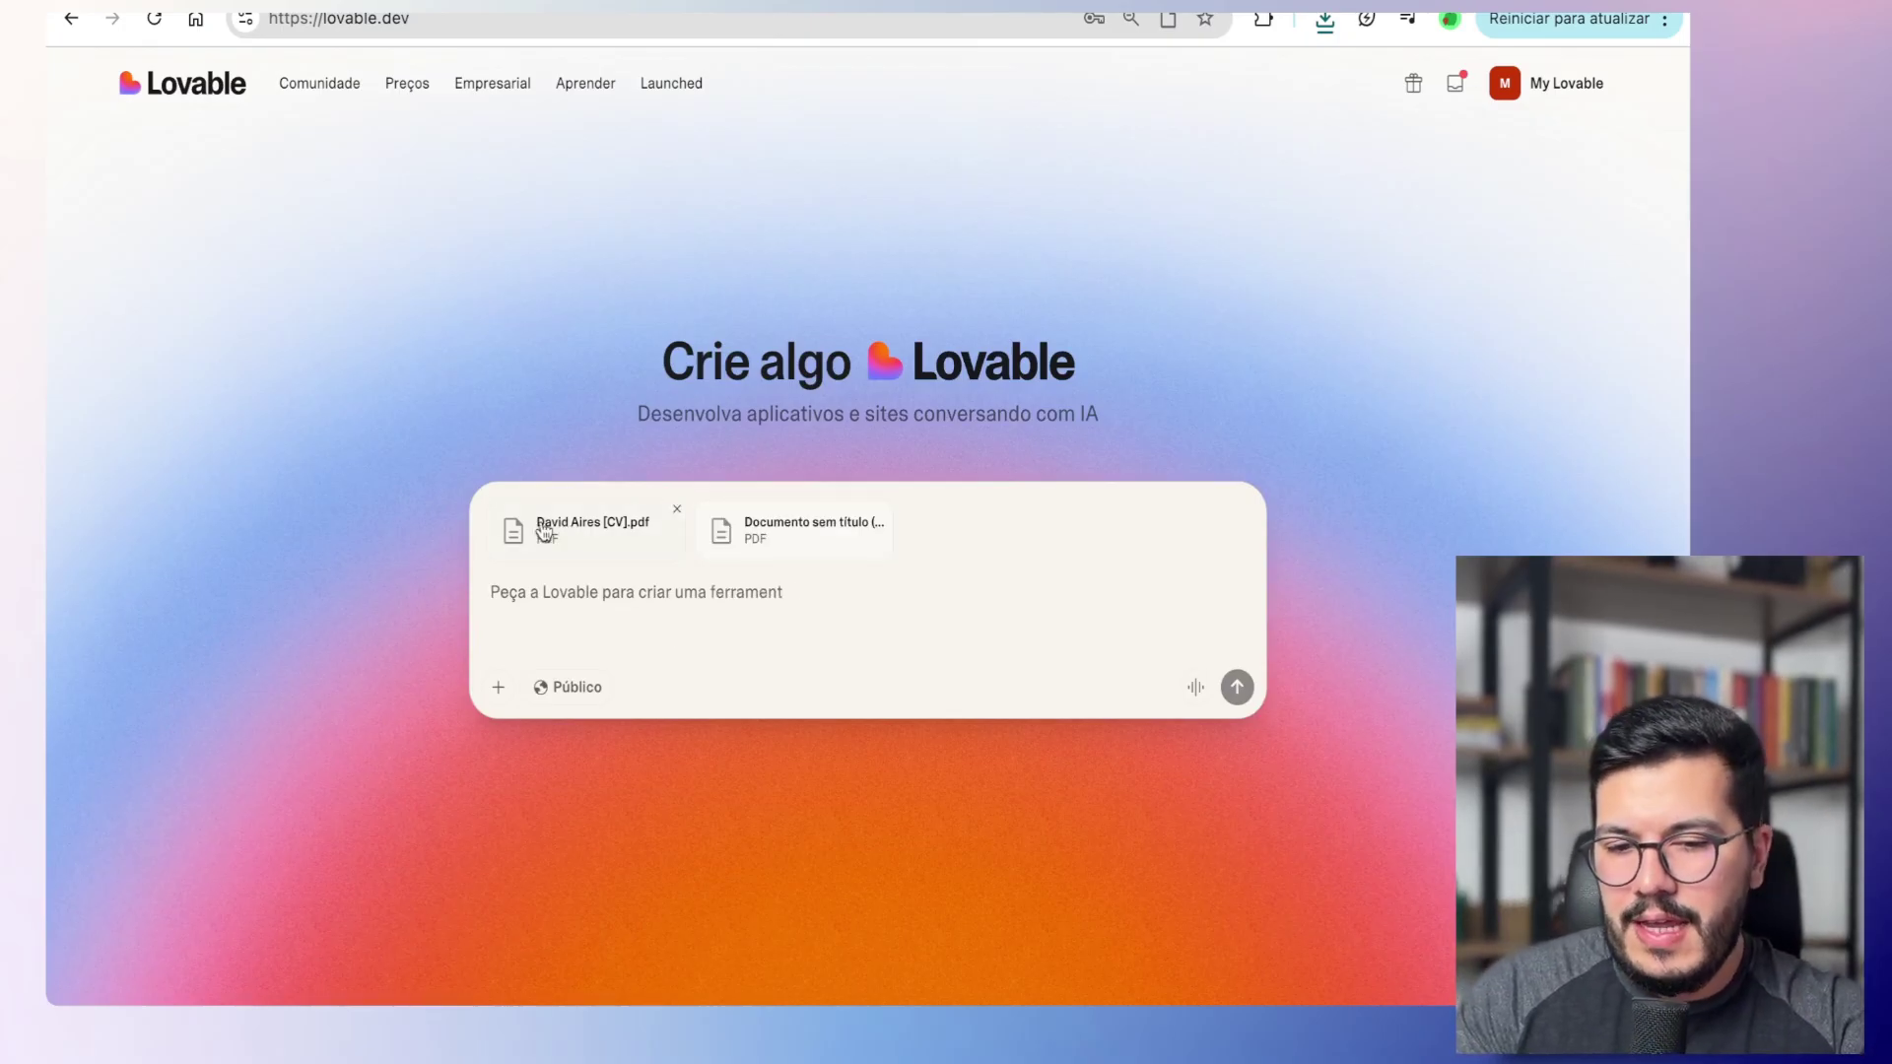
Step: Begin the Lovable prompt with "Você é um designer de produto senior"
{"action": "left_click", "coordinate": [730, 608]}
{"action": "type", "text": "Analise"}
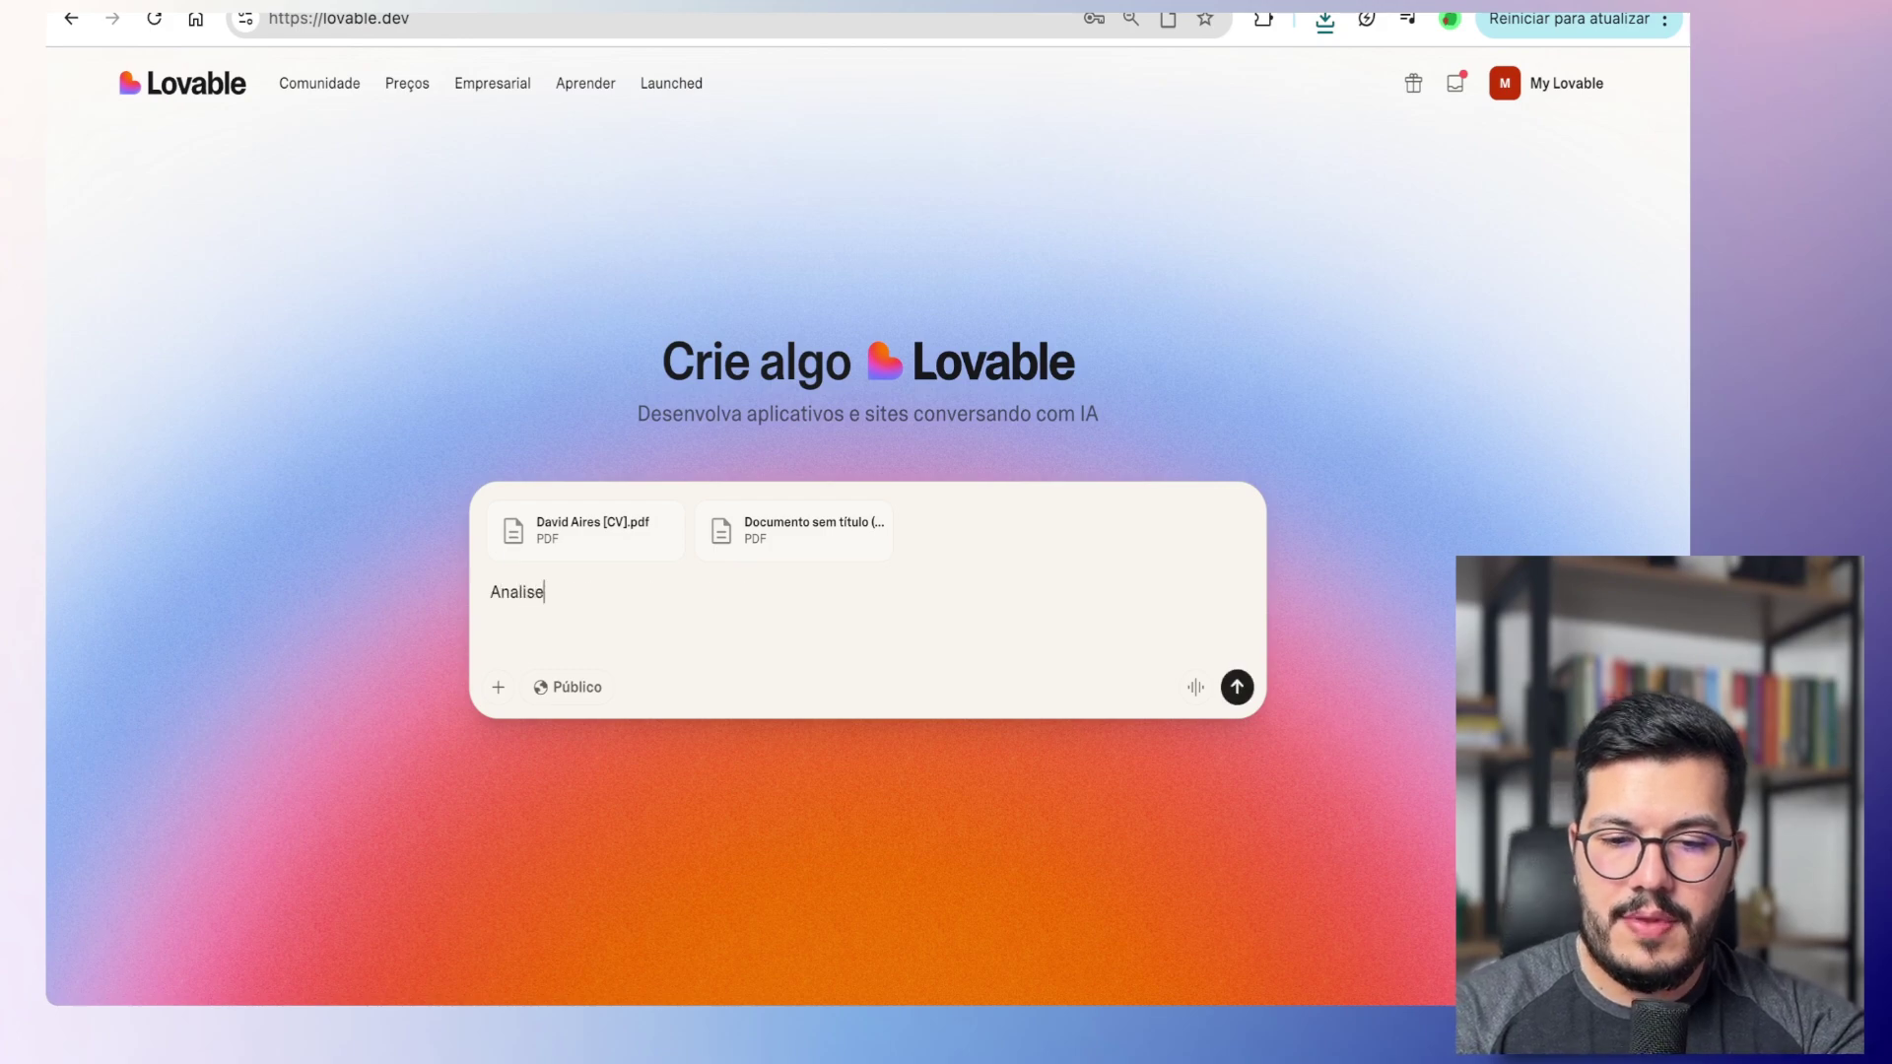
{"action": "key", "text": "ctrl+BackSpace"}
{"action": "type", "text": "Você "}
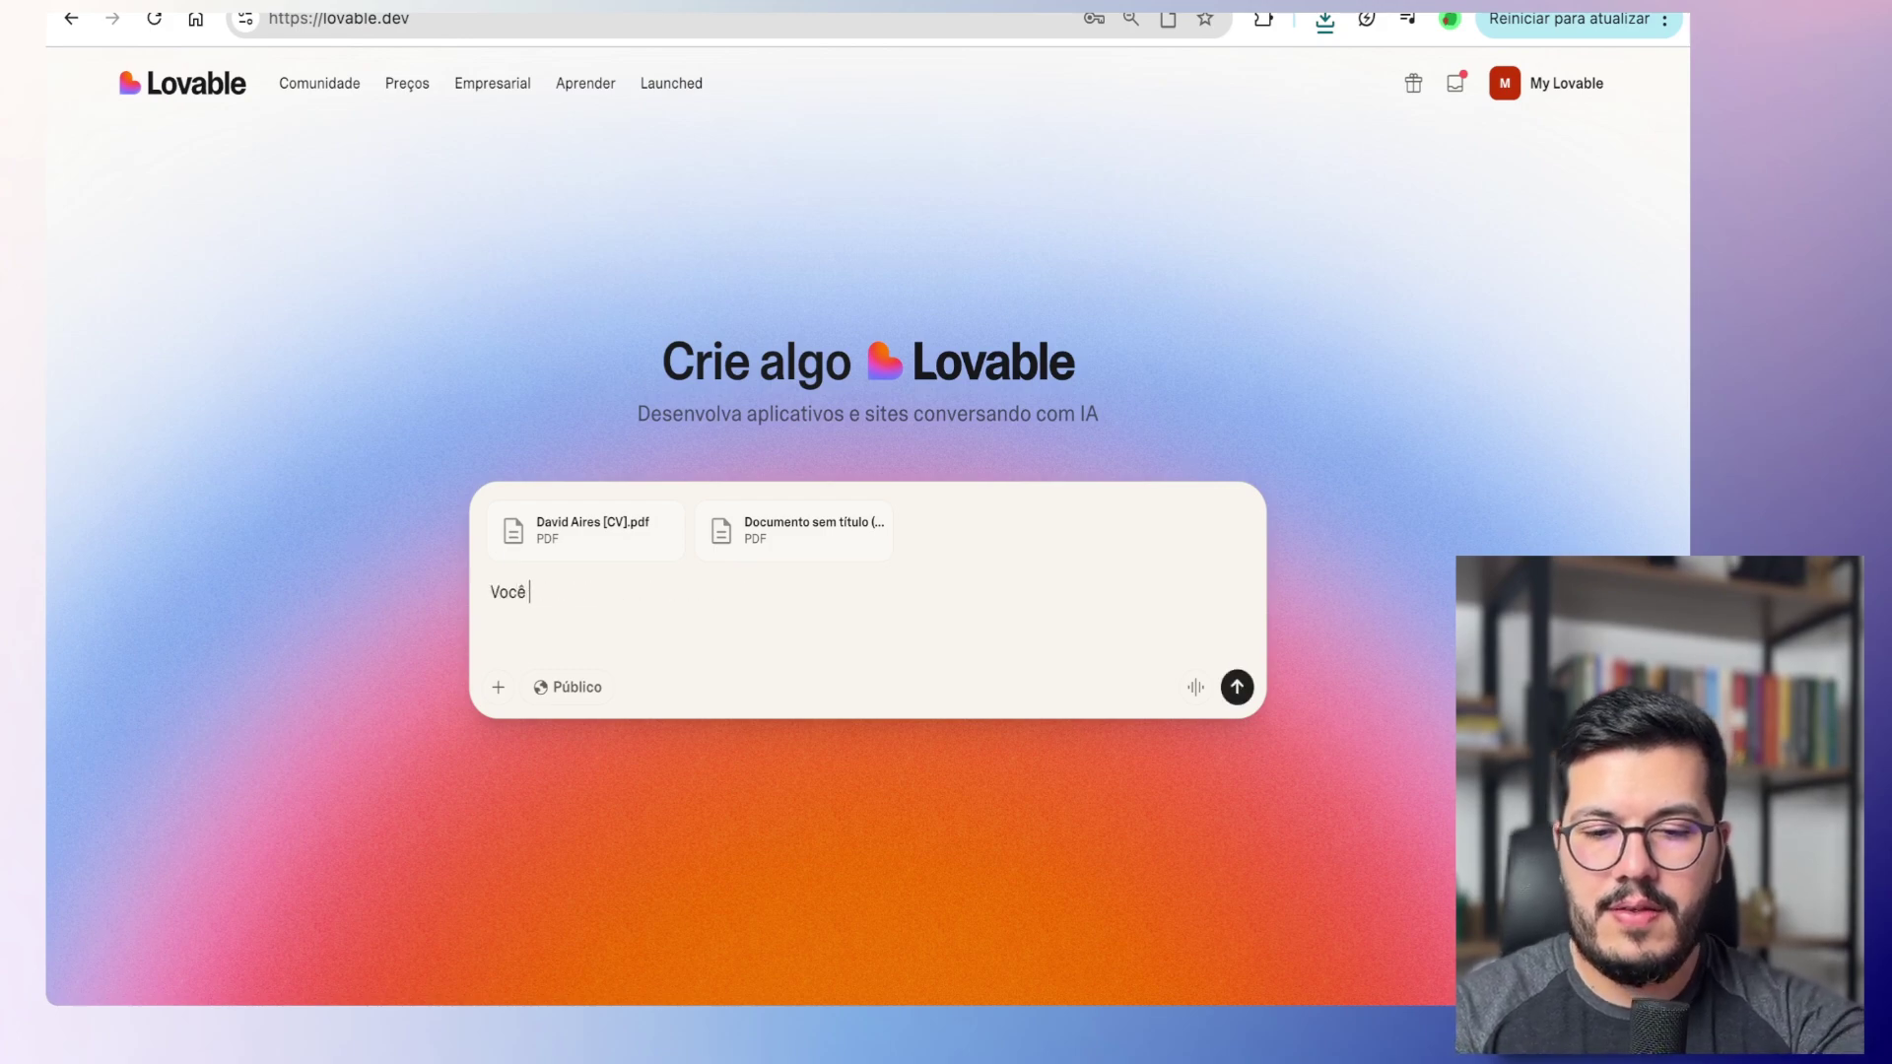
{"action": "type", "text": "é um designer"}
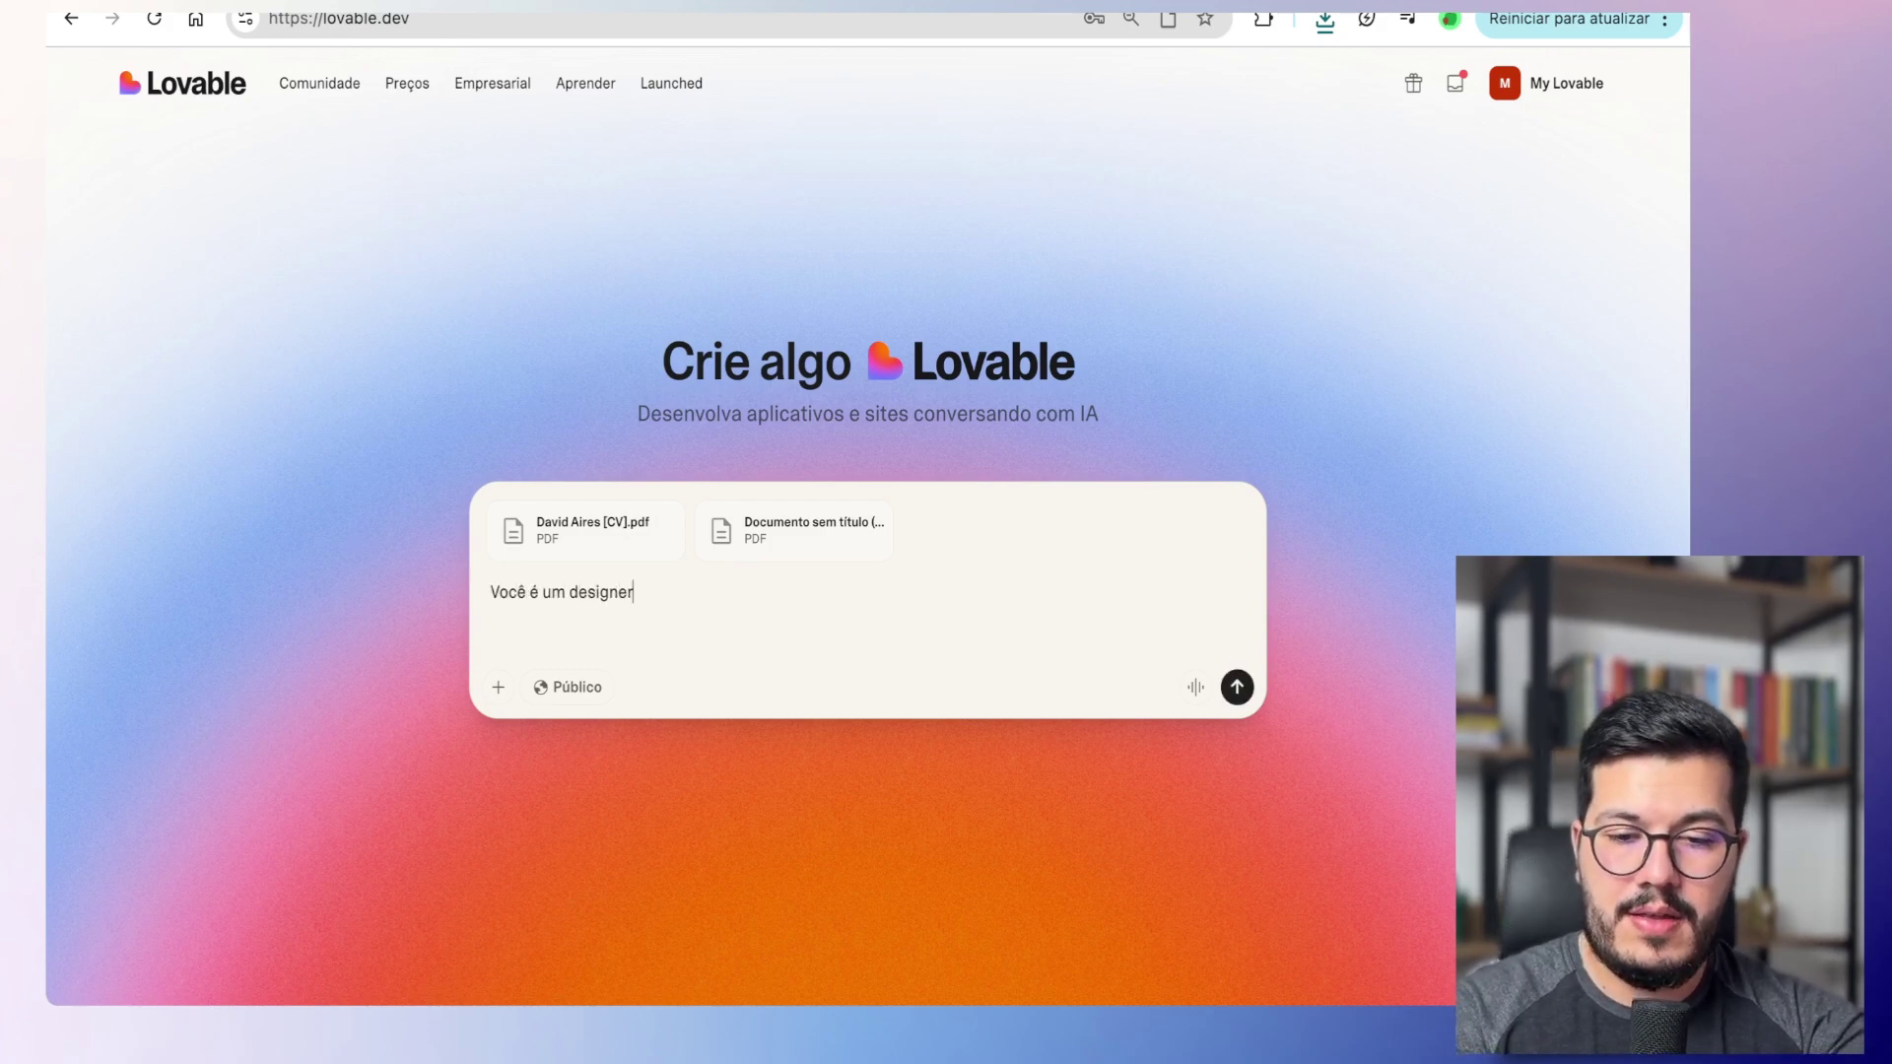
{"action": "type", "text": " de produti "}
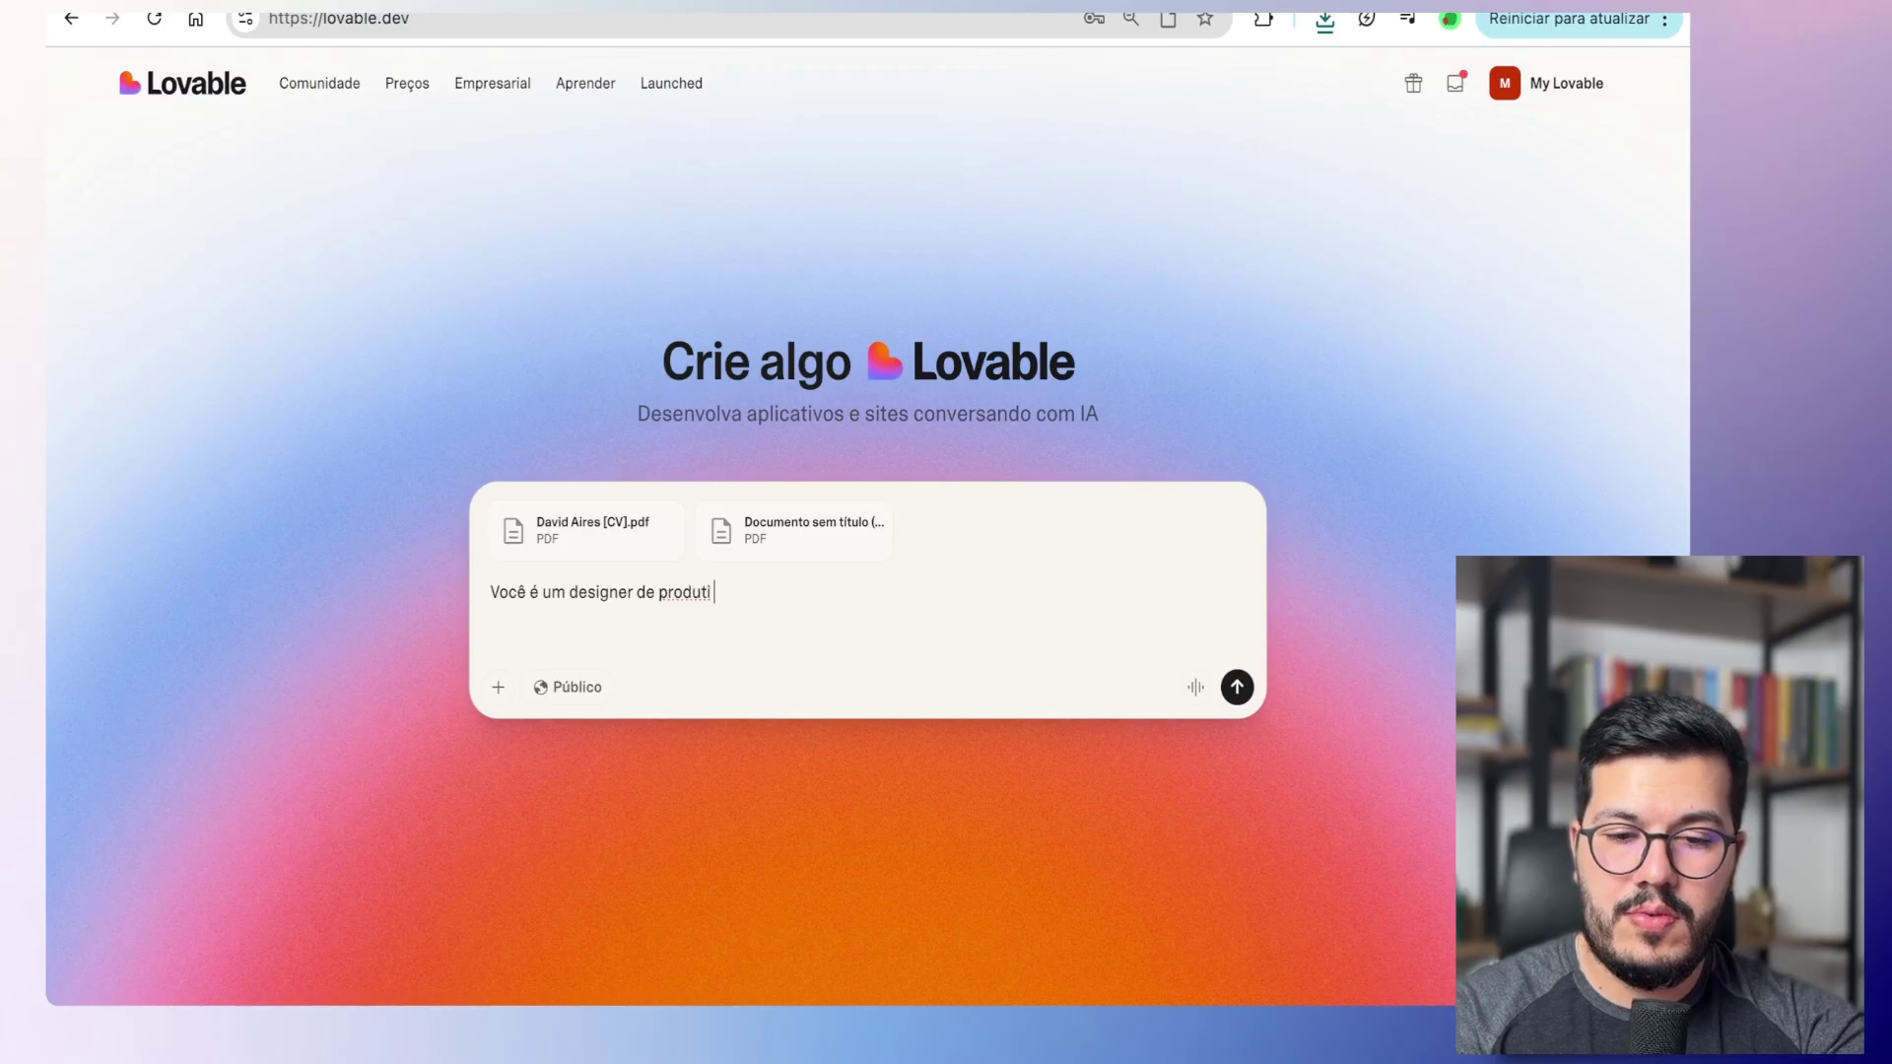
{"action": "key", "text": "BackSpace"}
{"action": "key", "text": "BackSpace"}
{"action": "type", "text": "o senior"}
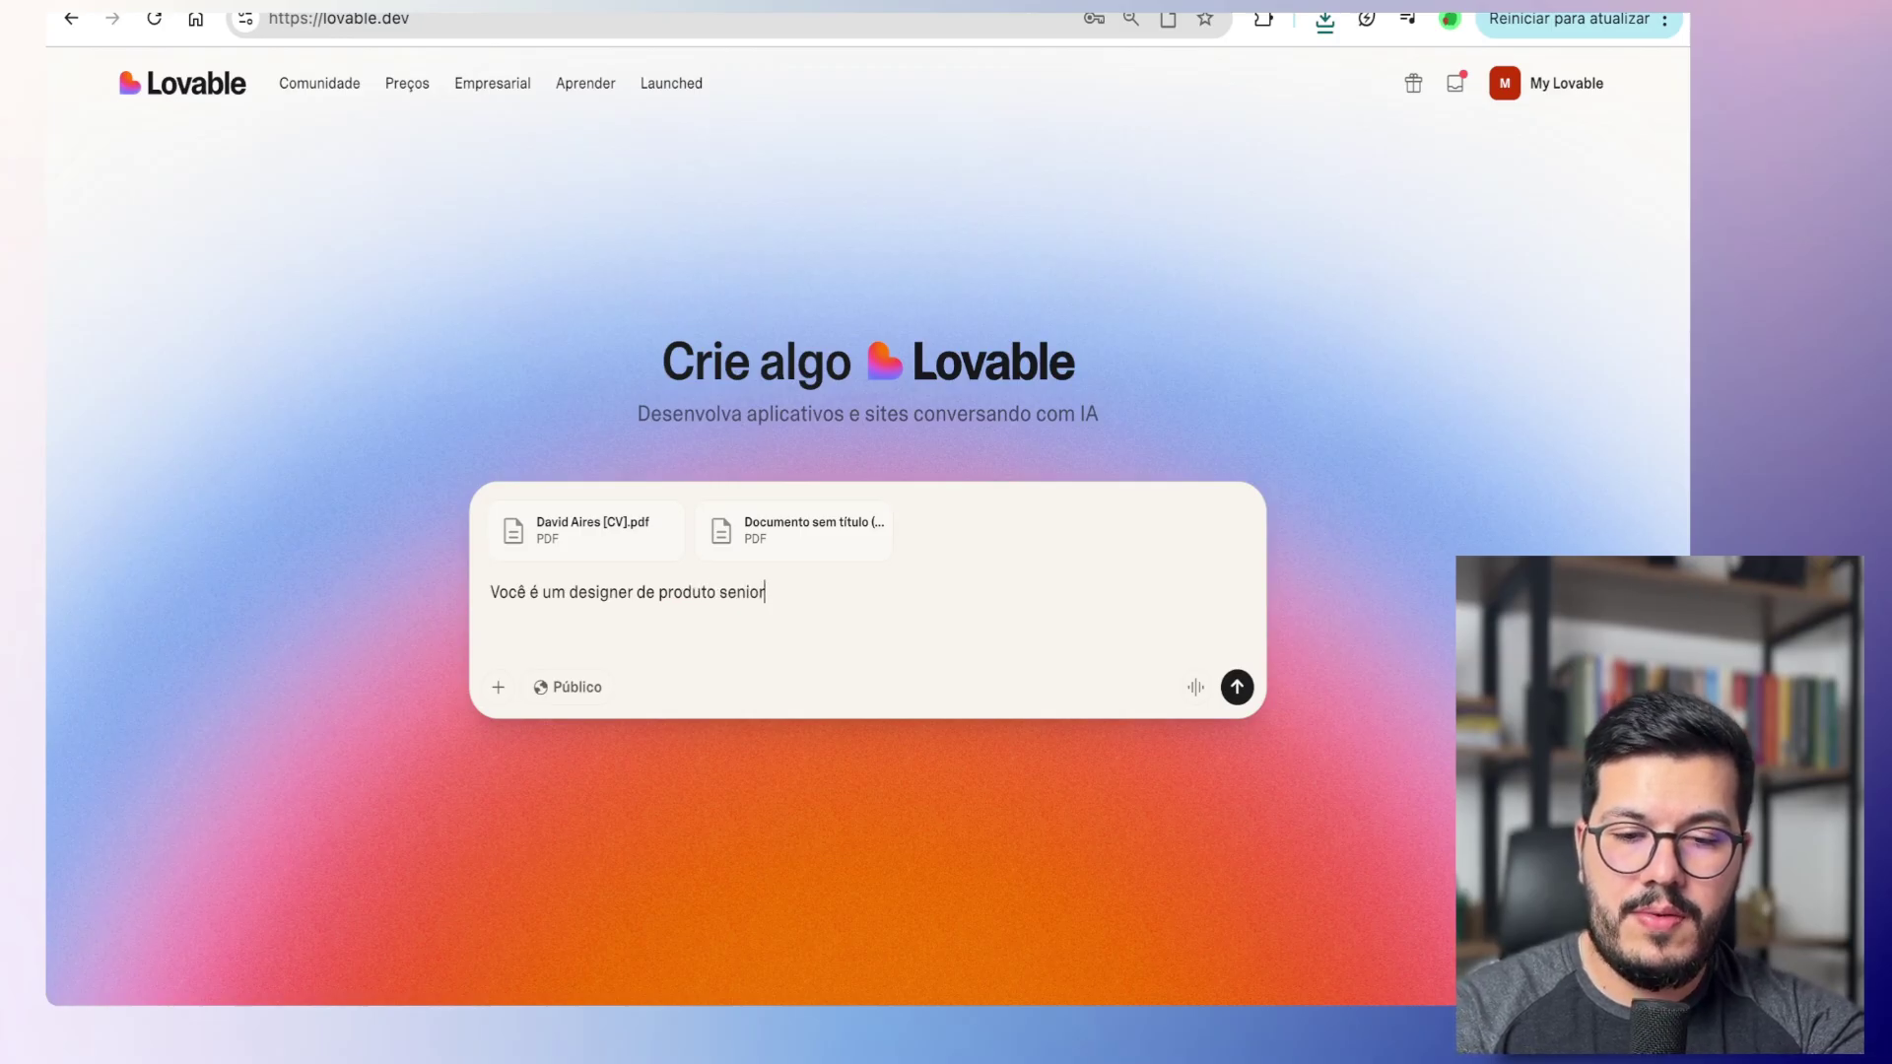
Step: Continue with ", e vai analisar esses dois materiais que são:" and list "1. Meu currículo" on the line beneath
{"action": "type", "text": ", e vai "}
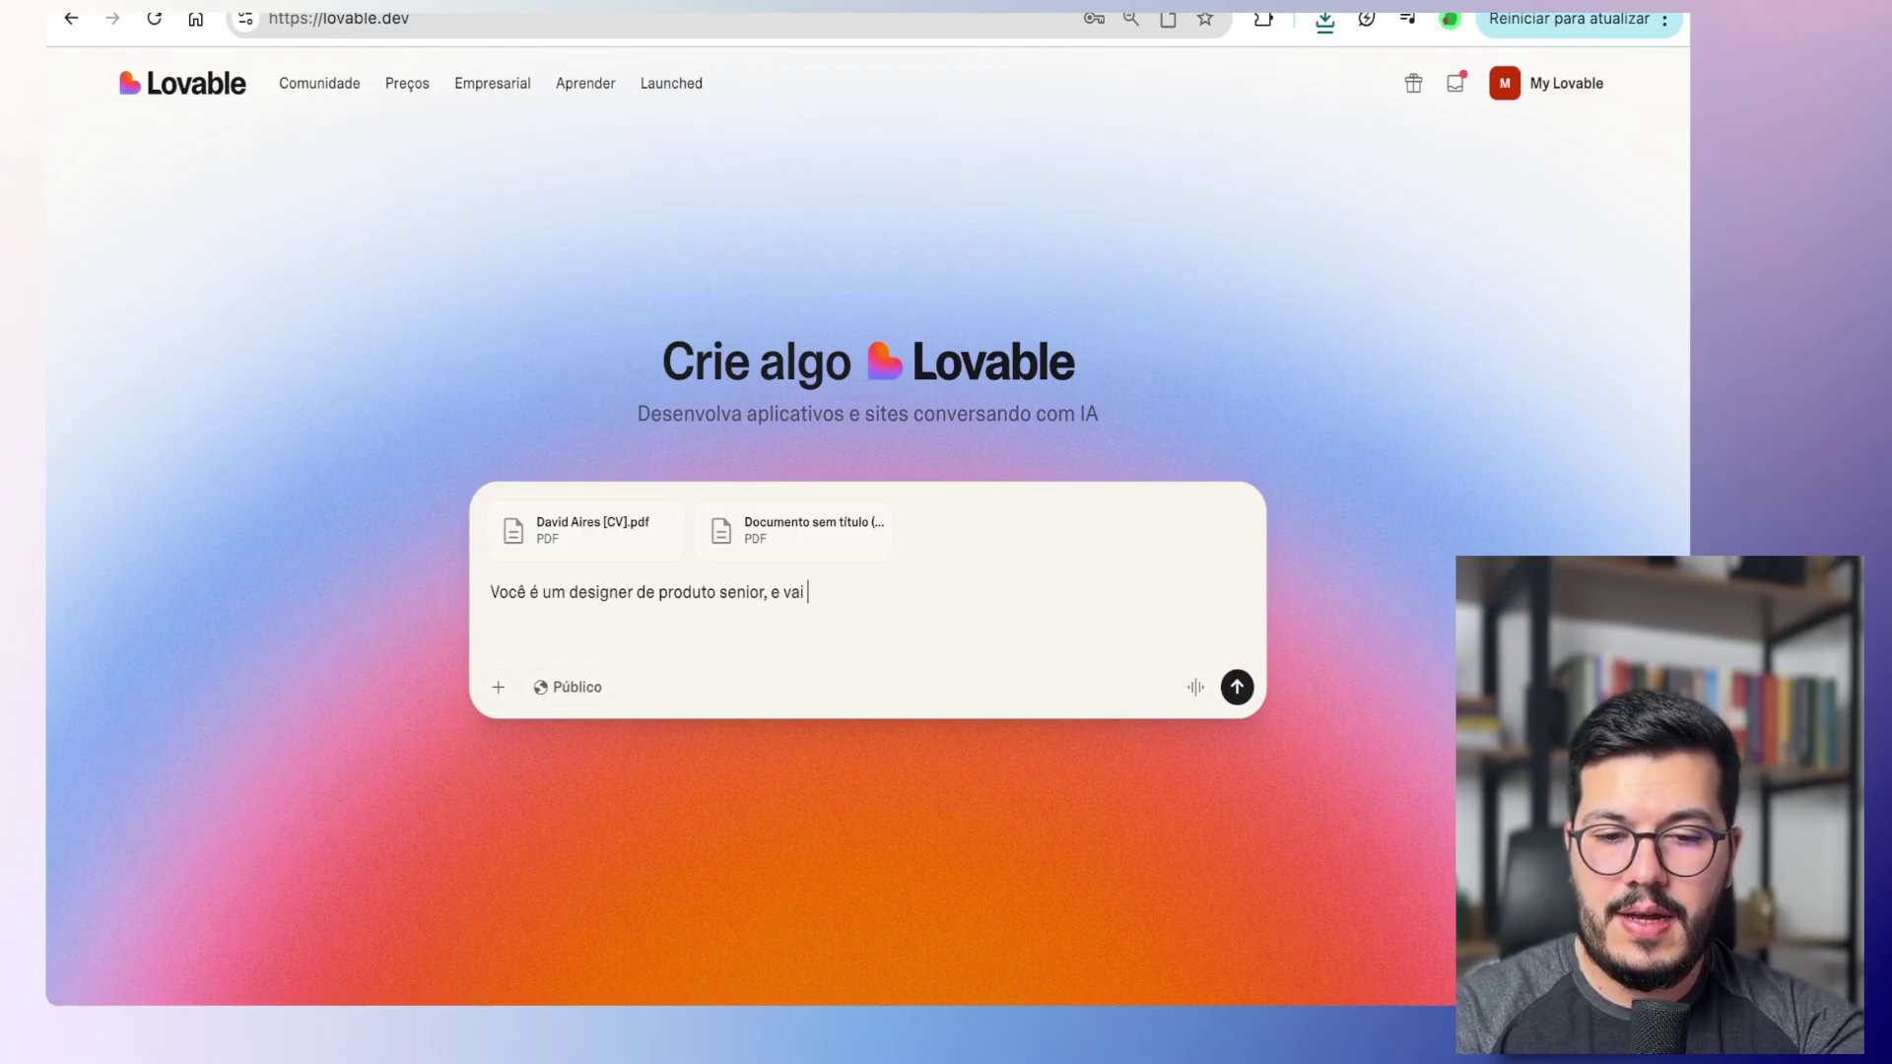
{"action": "type", "text": "analisar esses dois materiais que são:1. Meu currícul"}
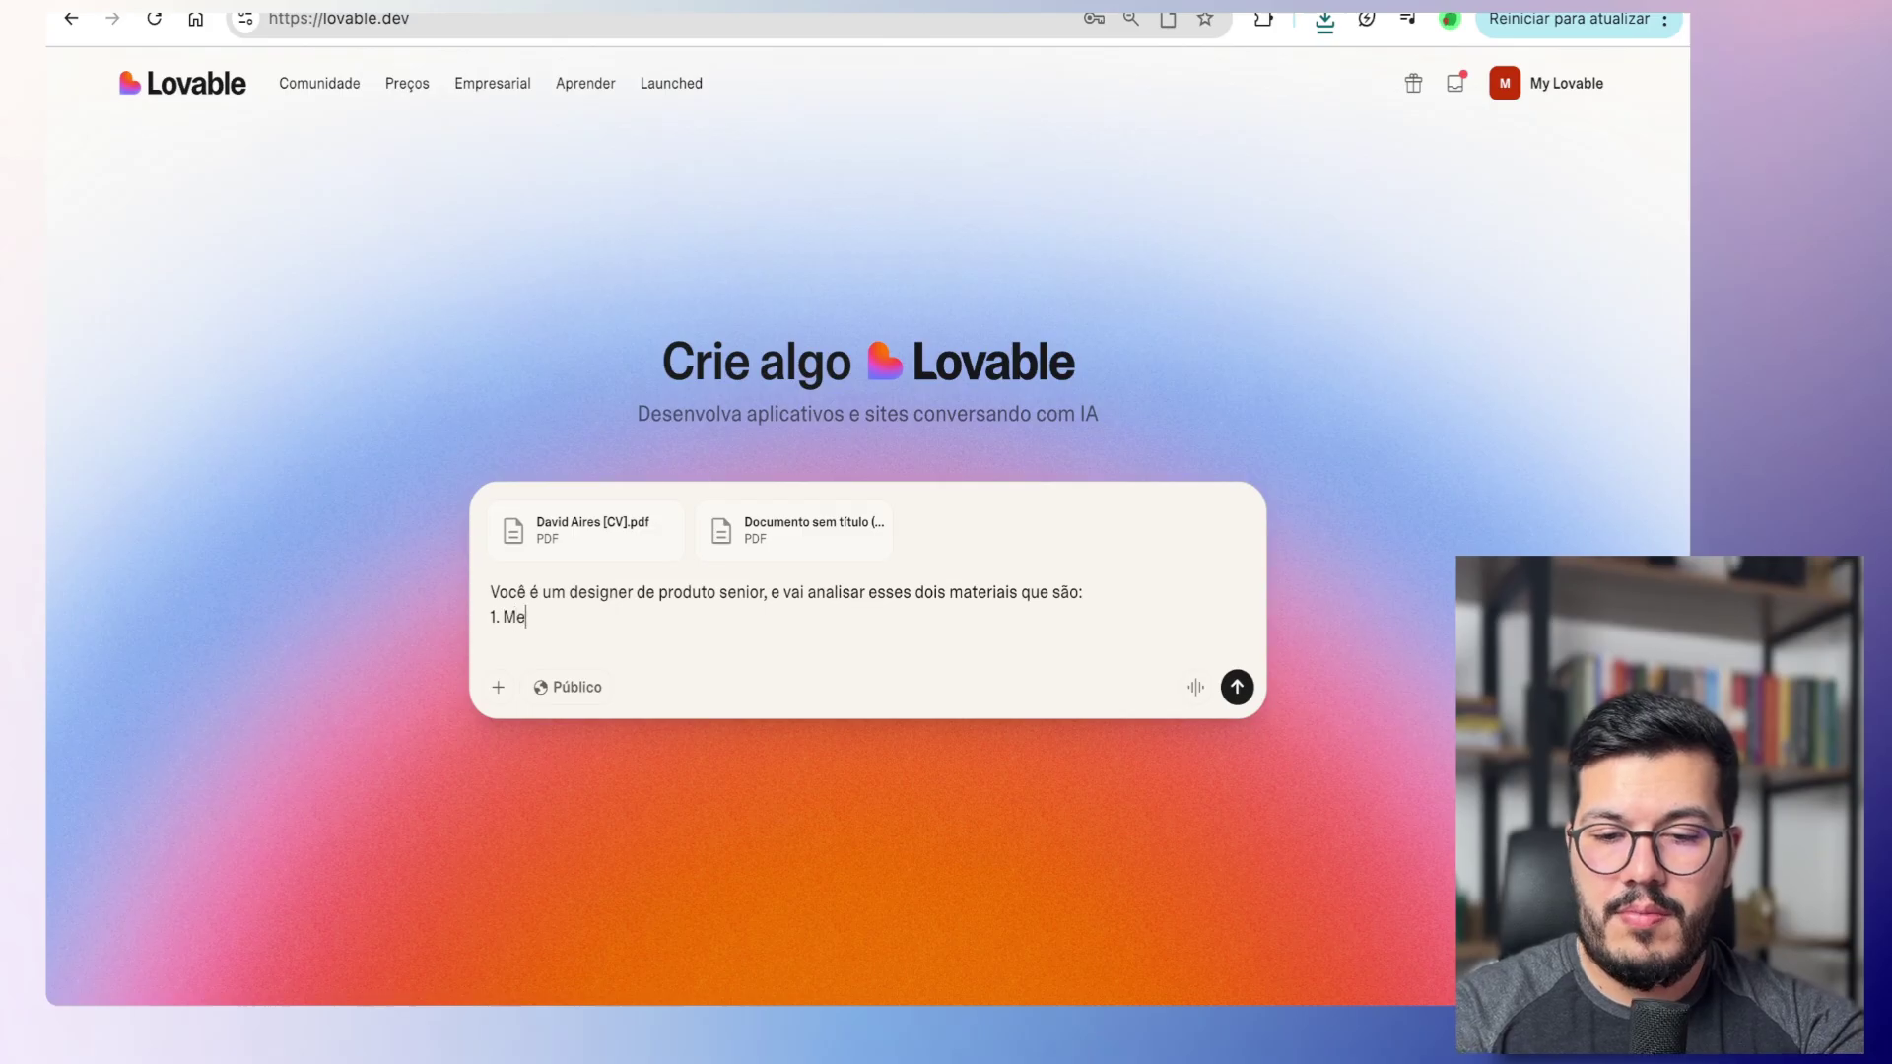
{"action": "type", "text": "o"}
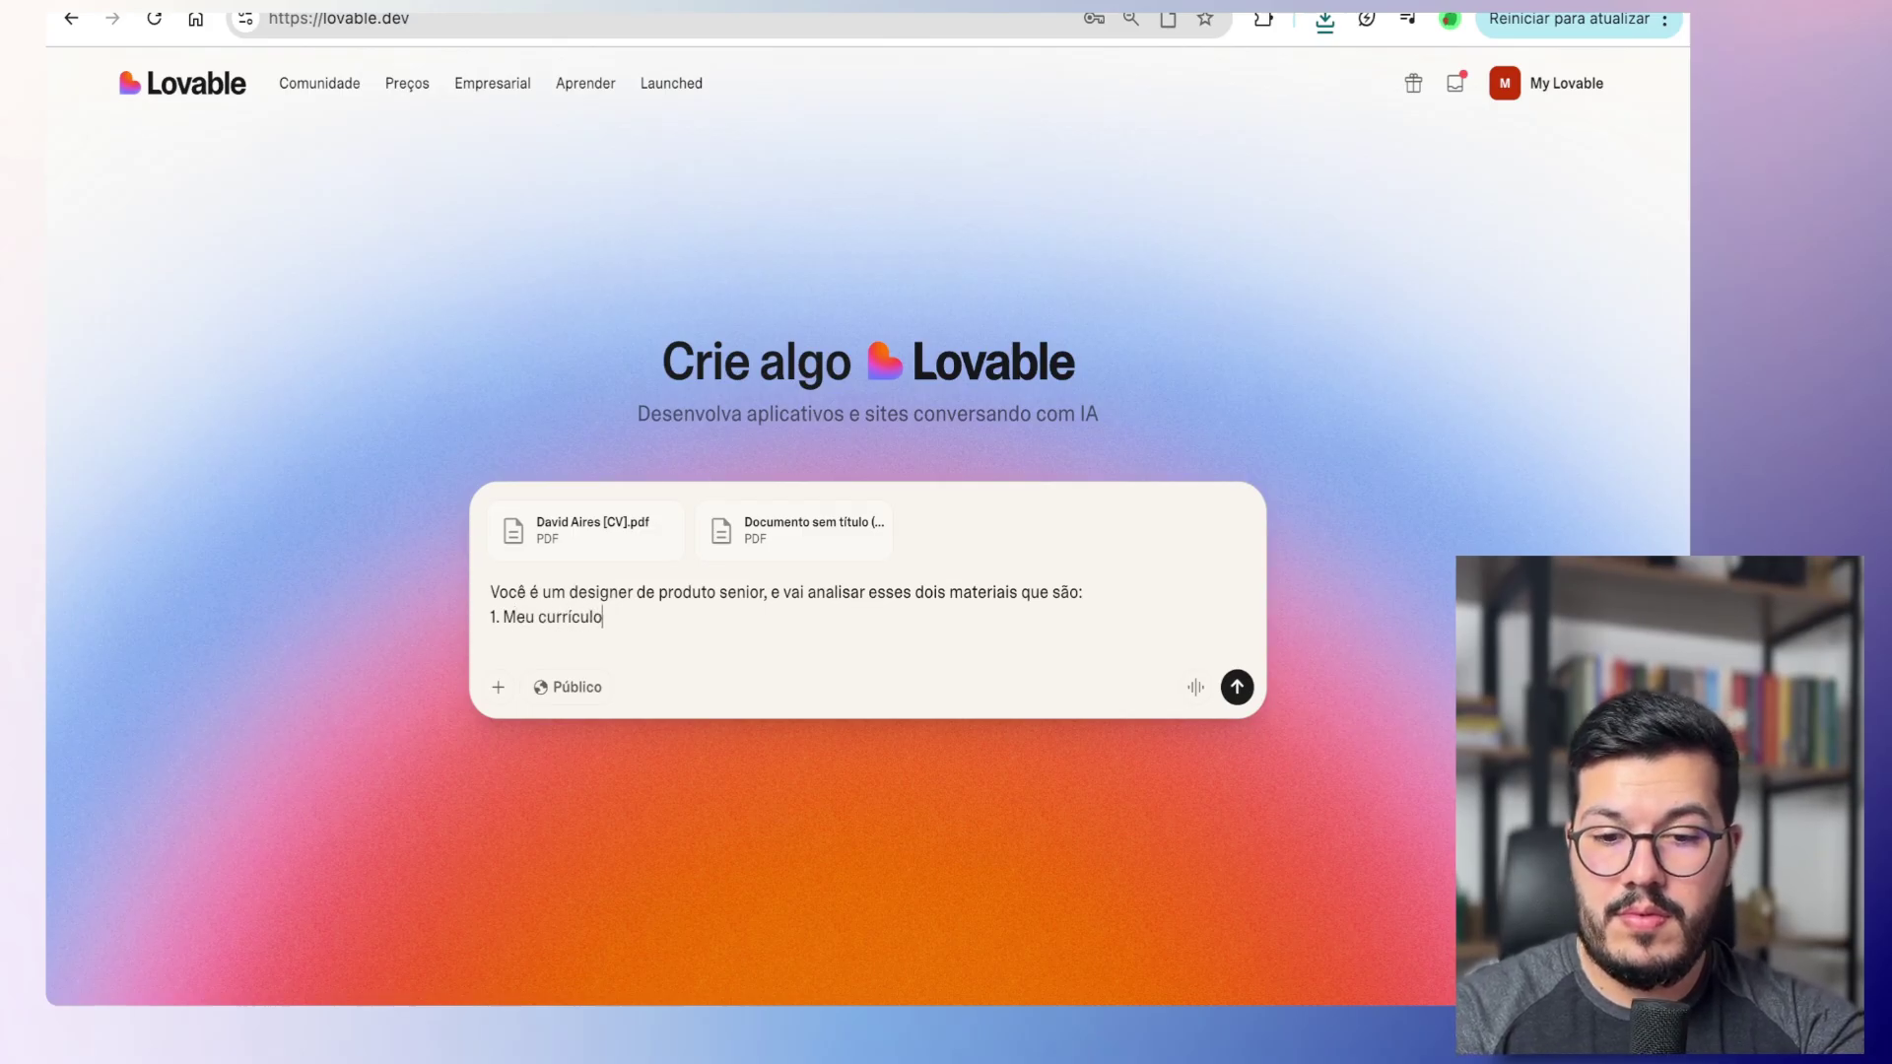
Step: Add the second list item "2. Conteúdo sobre o meu processo de trabalho (histórico, processo de design, etc)"
{"action": "key", "text": "shift+Return"}
{"action": "type", "text": "2. Conteúdo"}
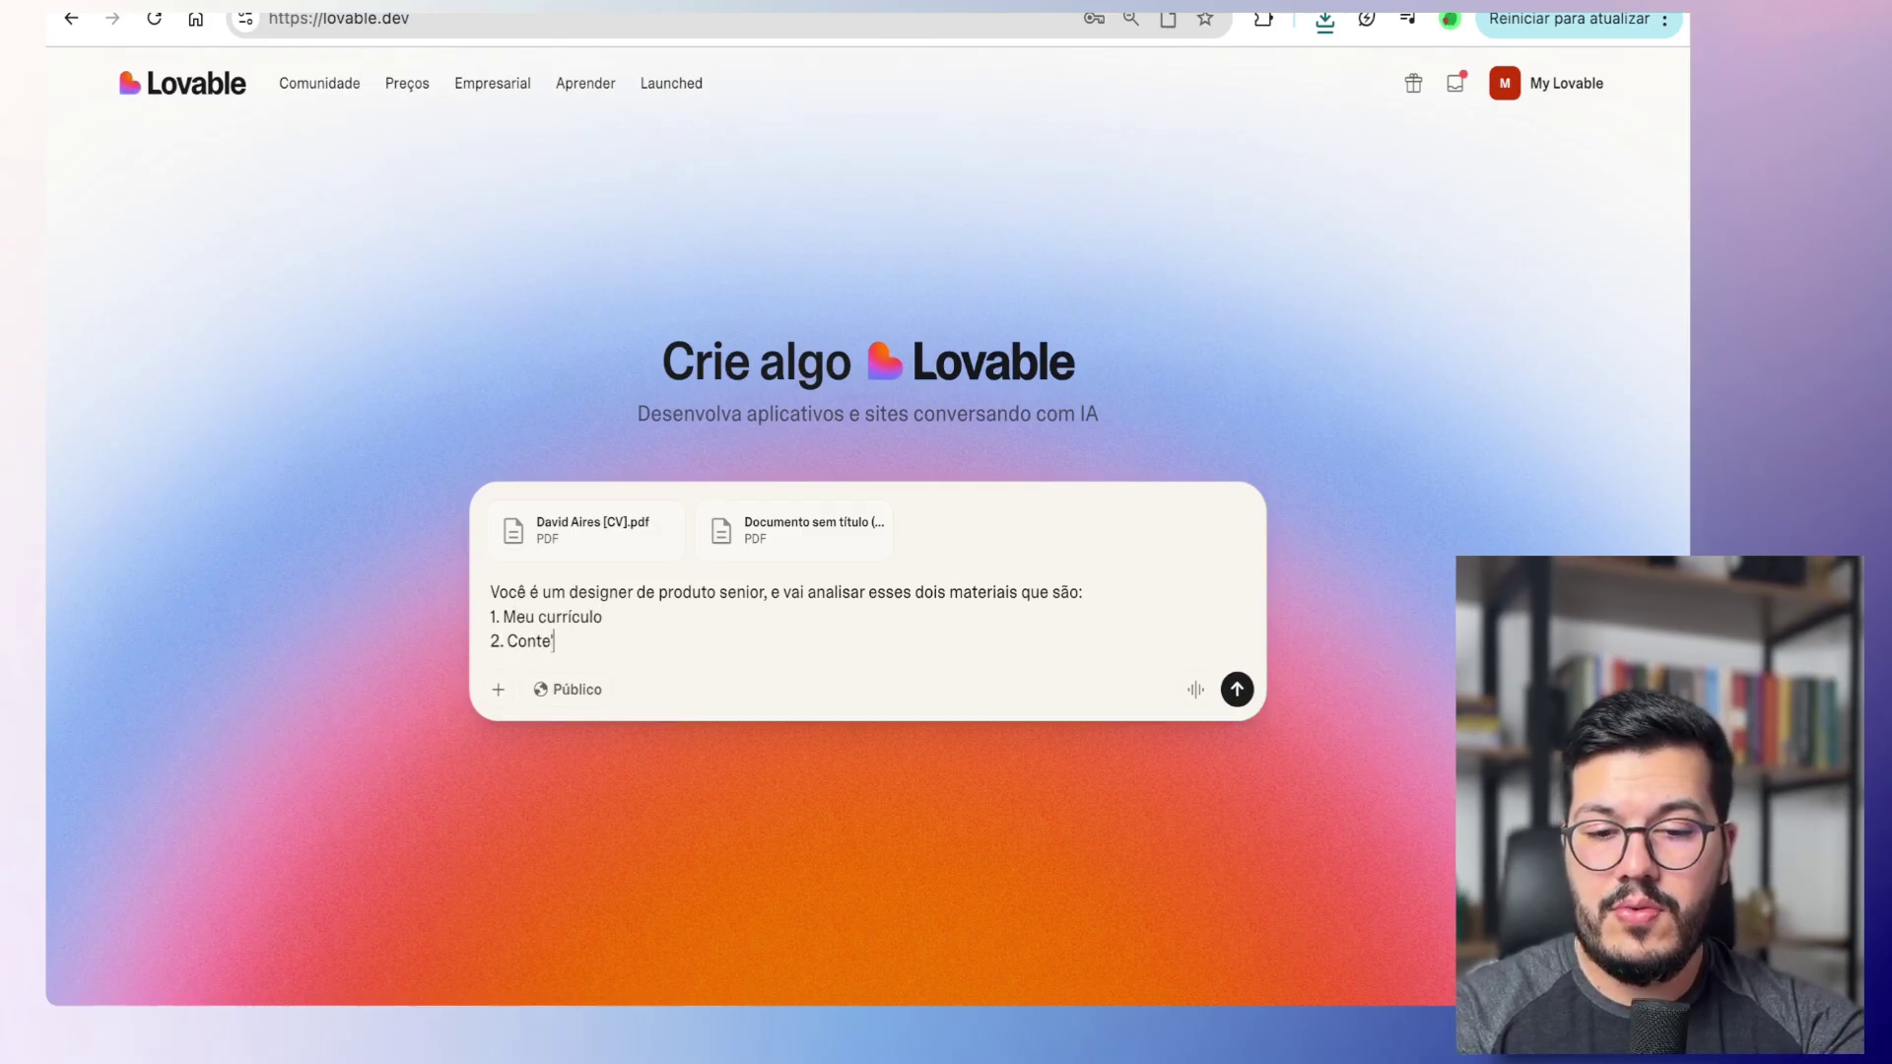
{"action": "type", "text": " sobre "}
{"action": "type", "text": "o meu processo de "}
{"action": "type", "text": "trabalho"}
{"action": "type", "text": ", ass"}
{"action": "type", "text": " (histórico"}
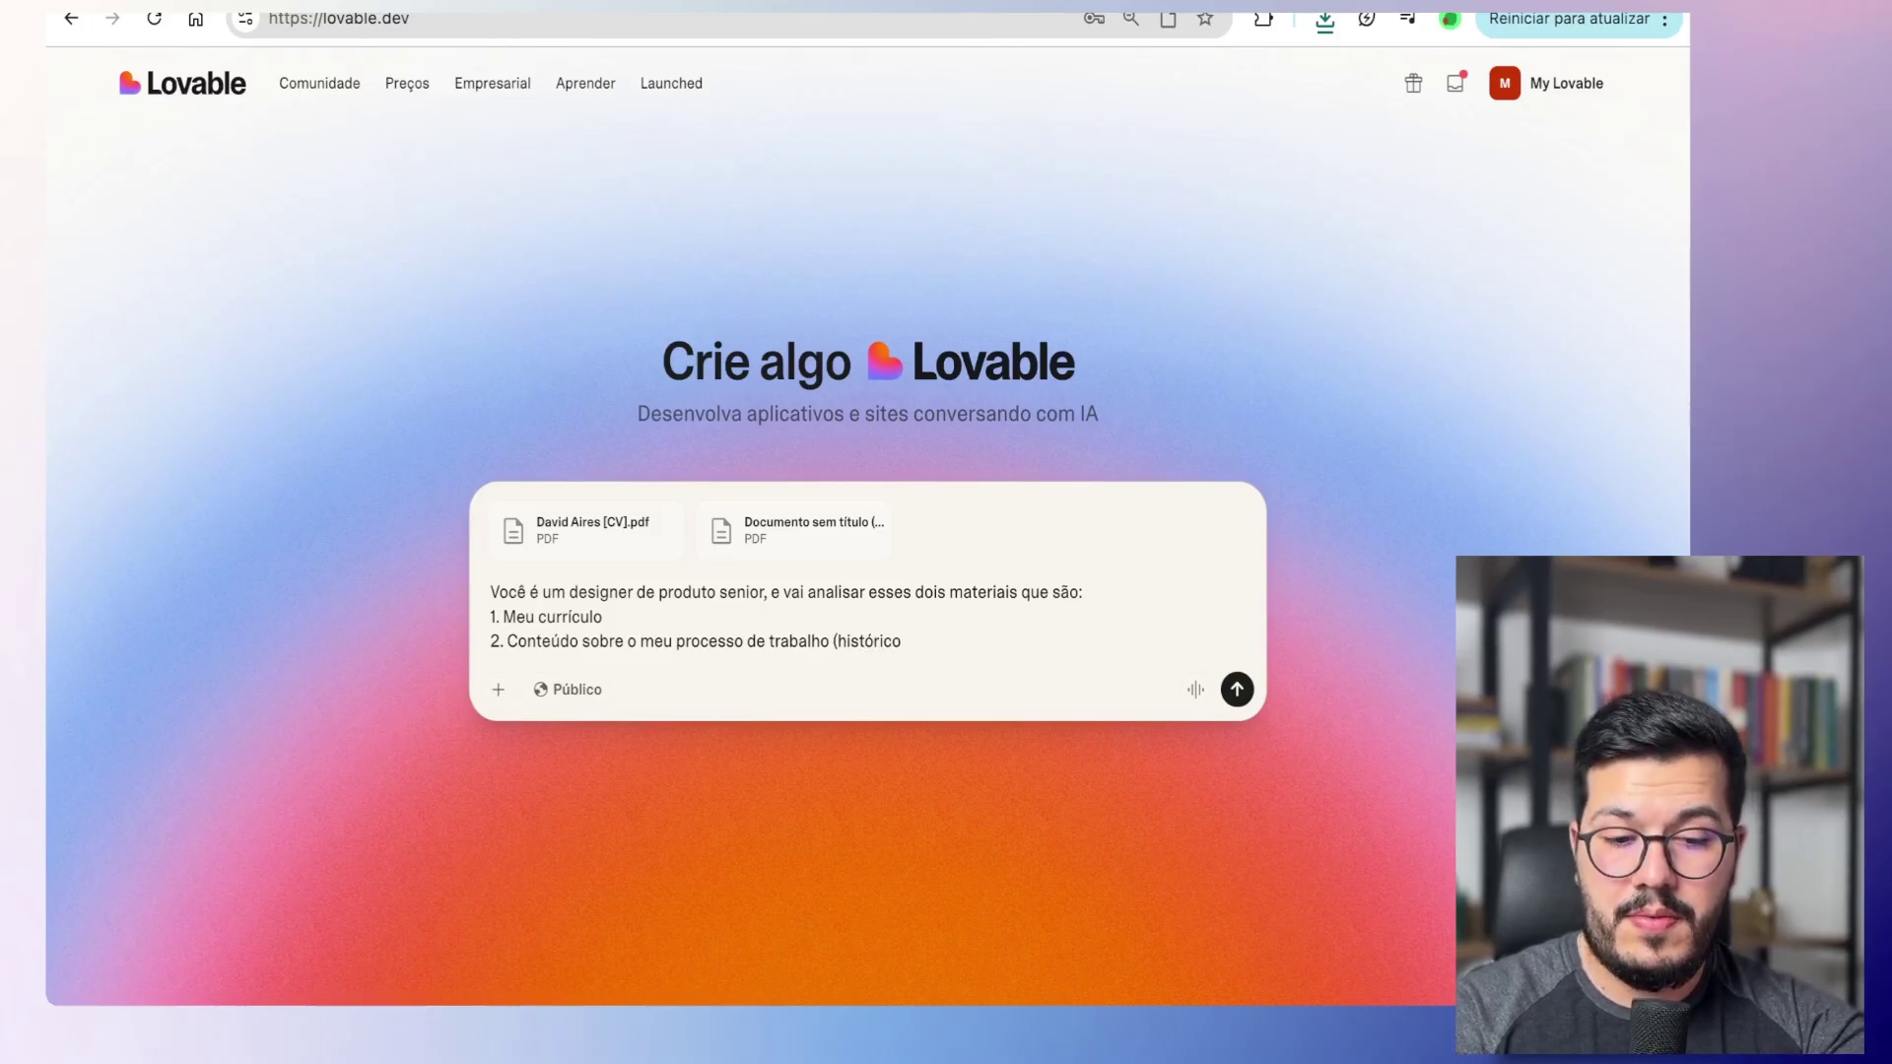
{"action": "type", "text": ", processo"}
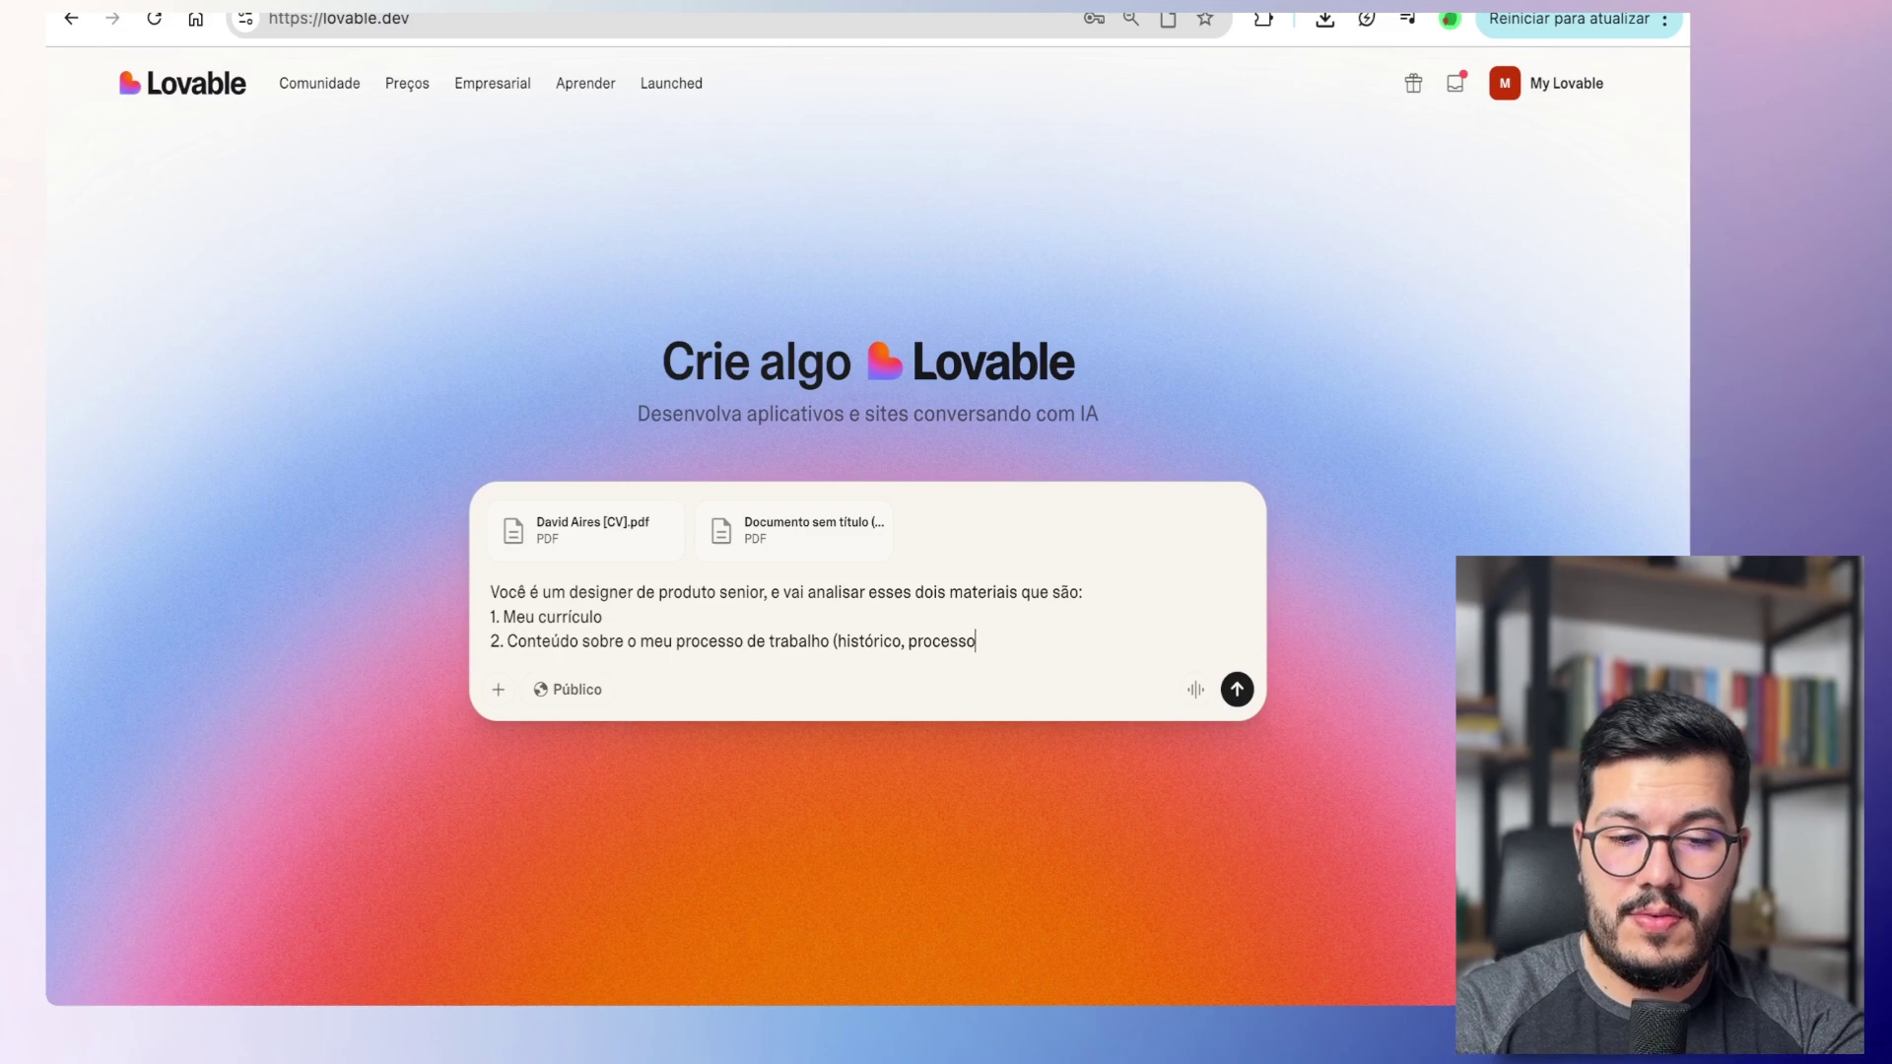
{"action": "type", "text": " de design, etc)"}
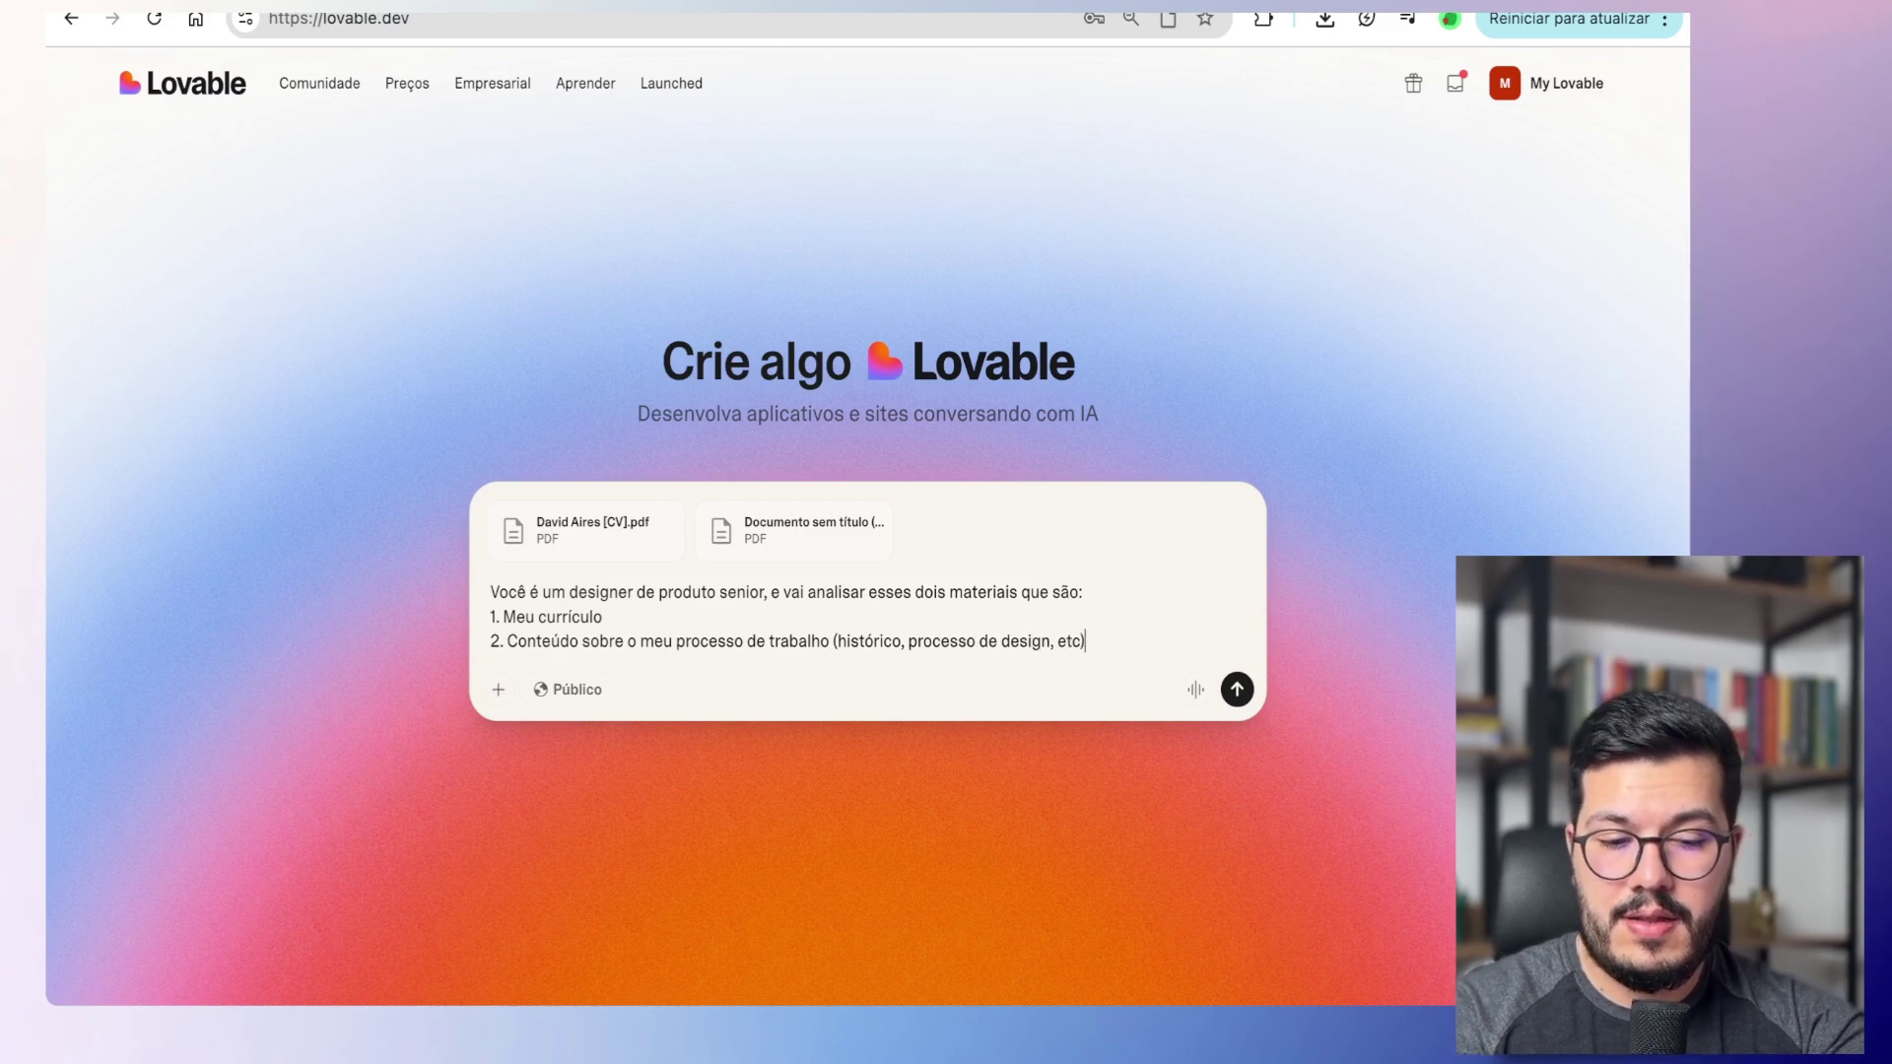
Step: Start a new paragraph below the list, separated by a blank line, with "Eu gostaria de criar um portfólio que mostrasse com detalhes"
{"action": "key", "text": "shift+Return"}
{"action": "key", "text": "shift+Return"}
{"action": "type", "text": "Eu gos"}
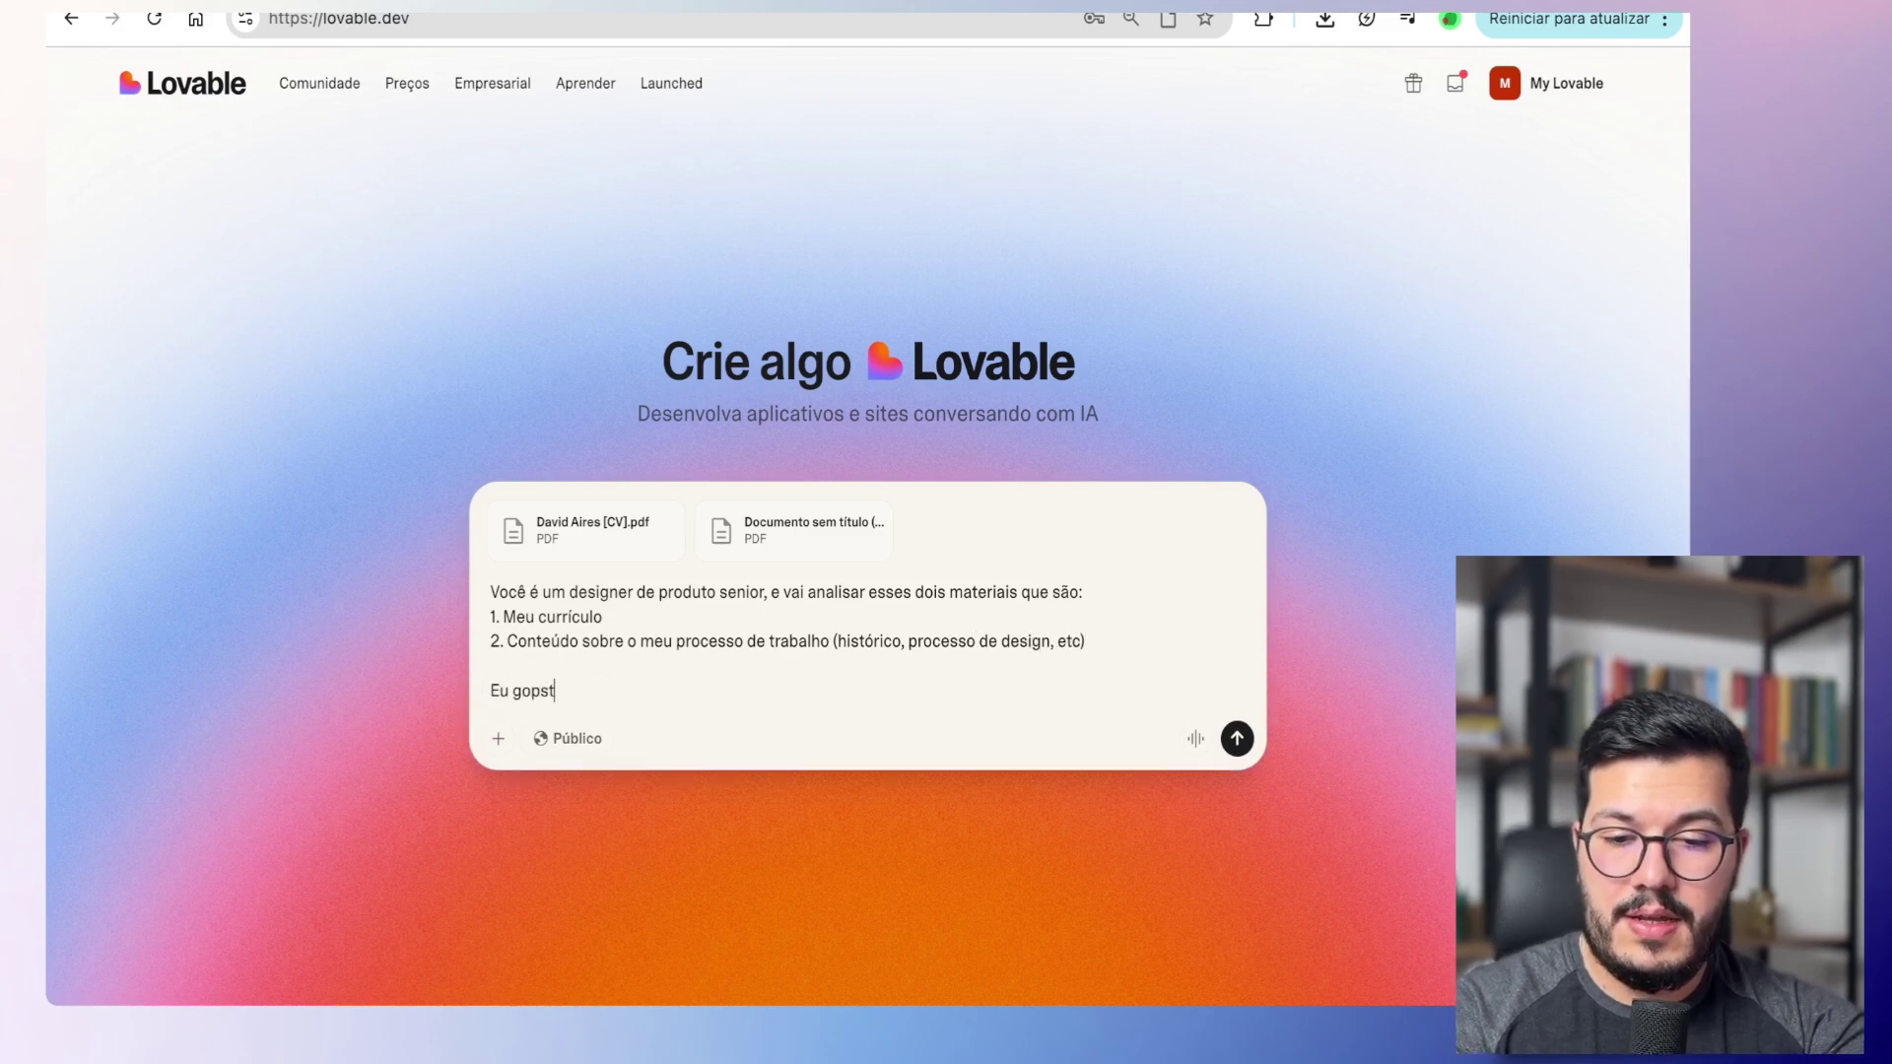
{"action": "type", "text": "taria de criar "}
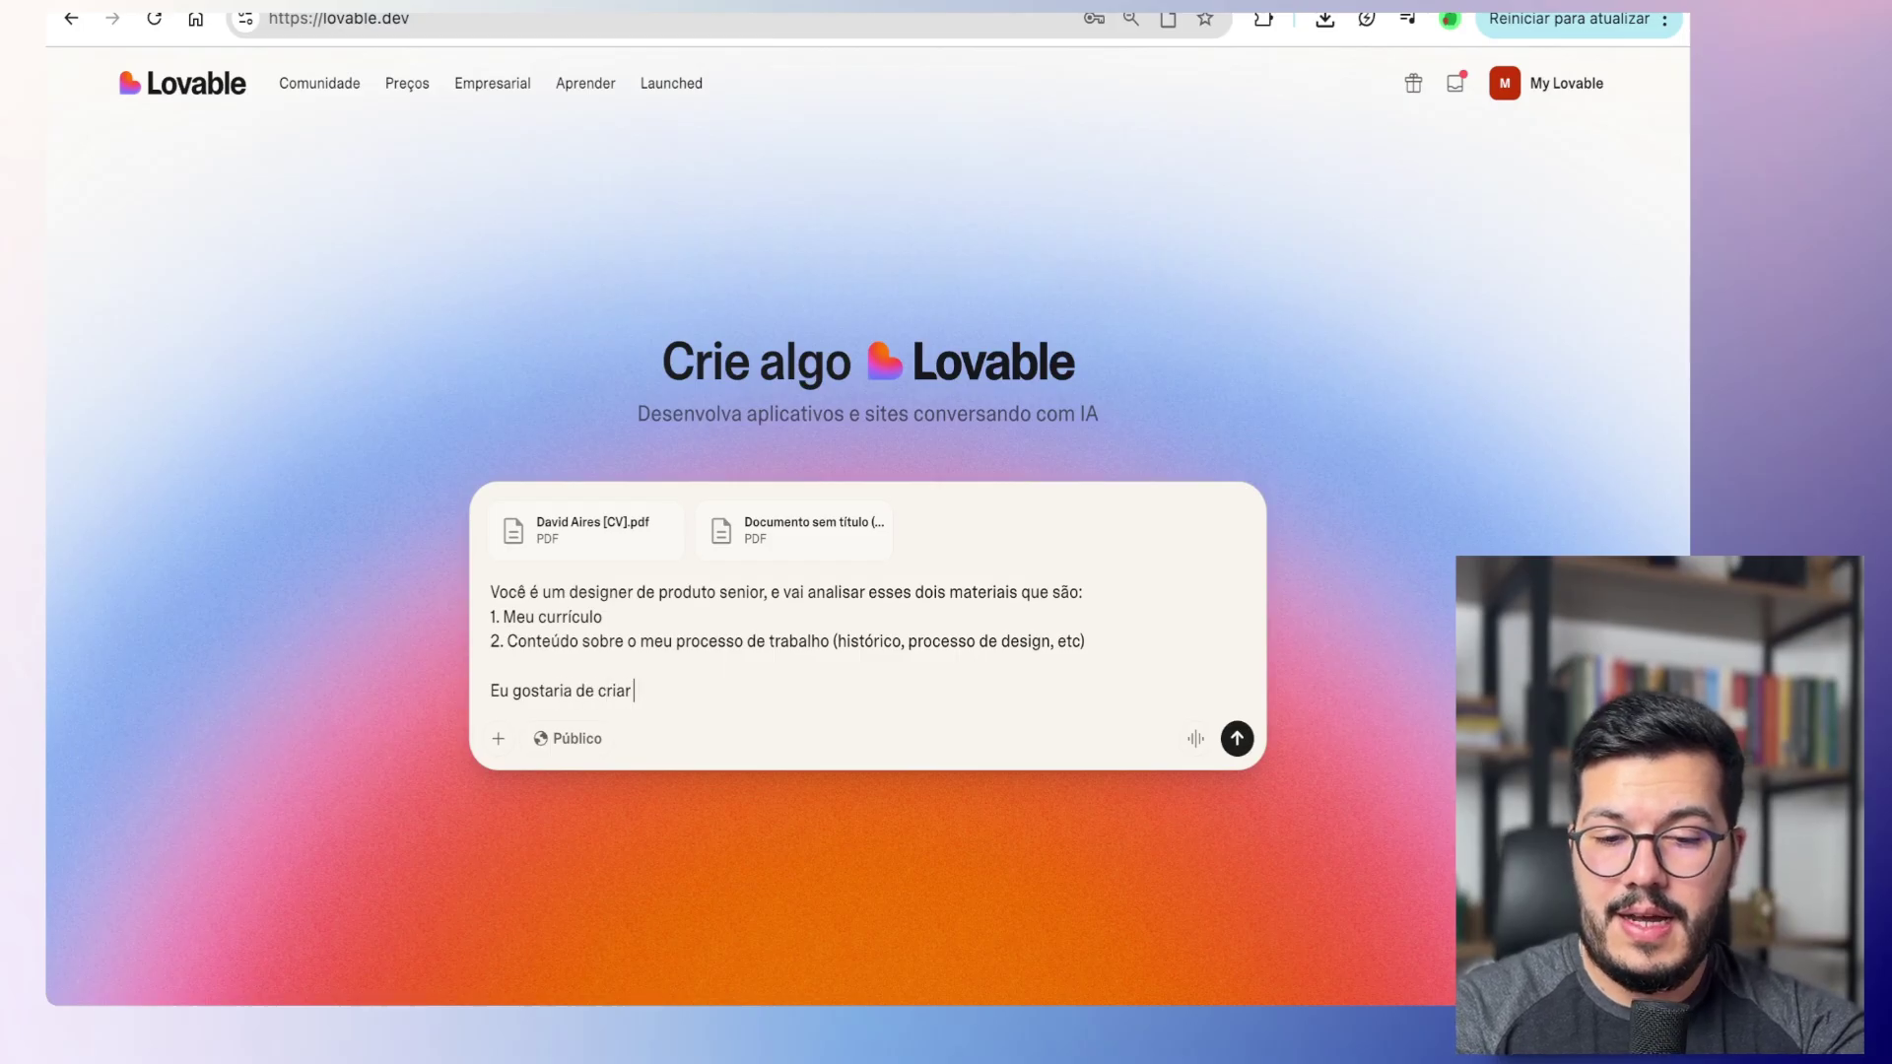
{"action": "type", "text": "um port"}
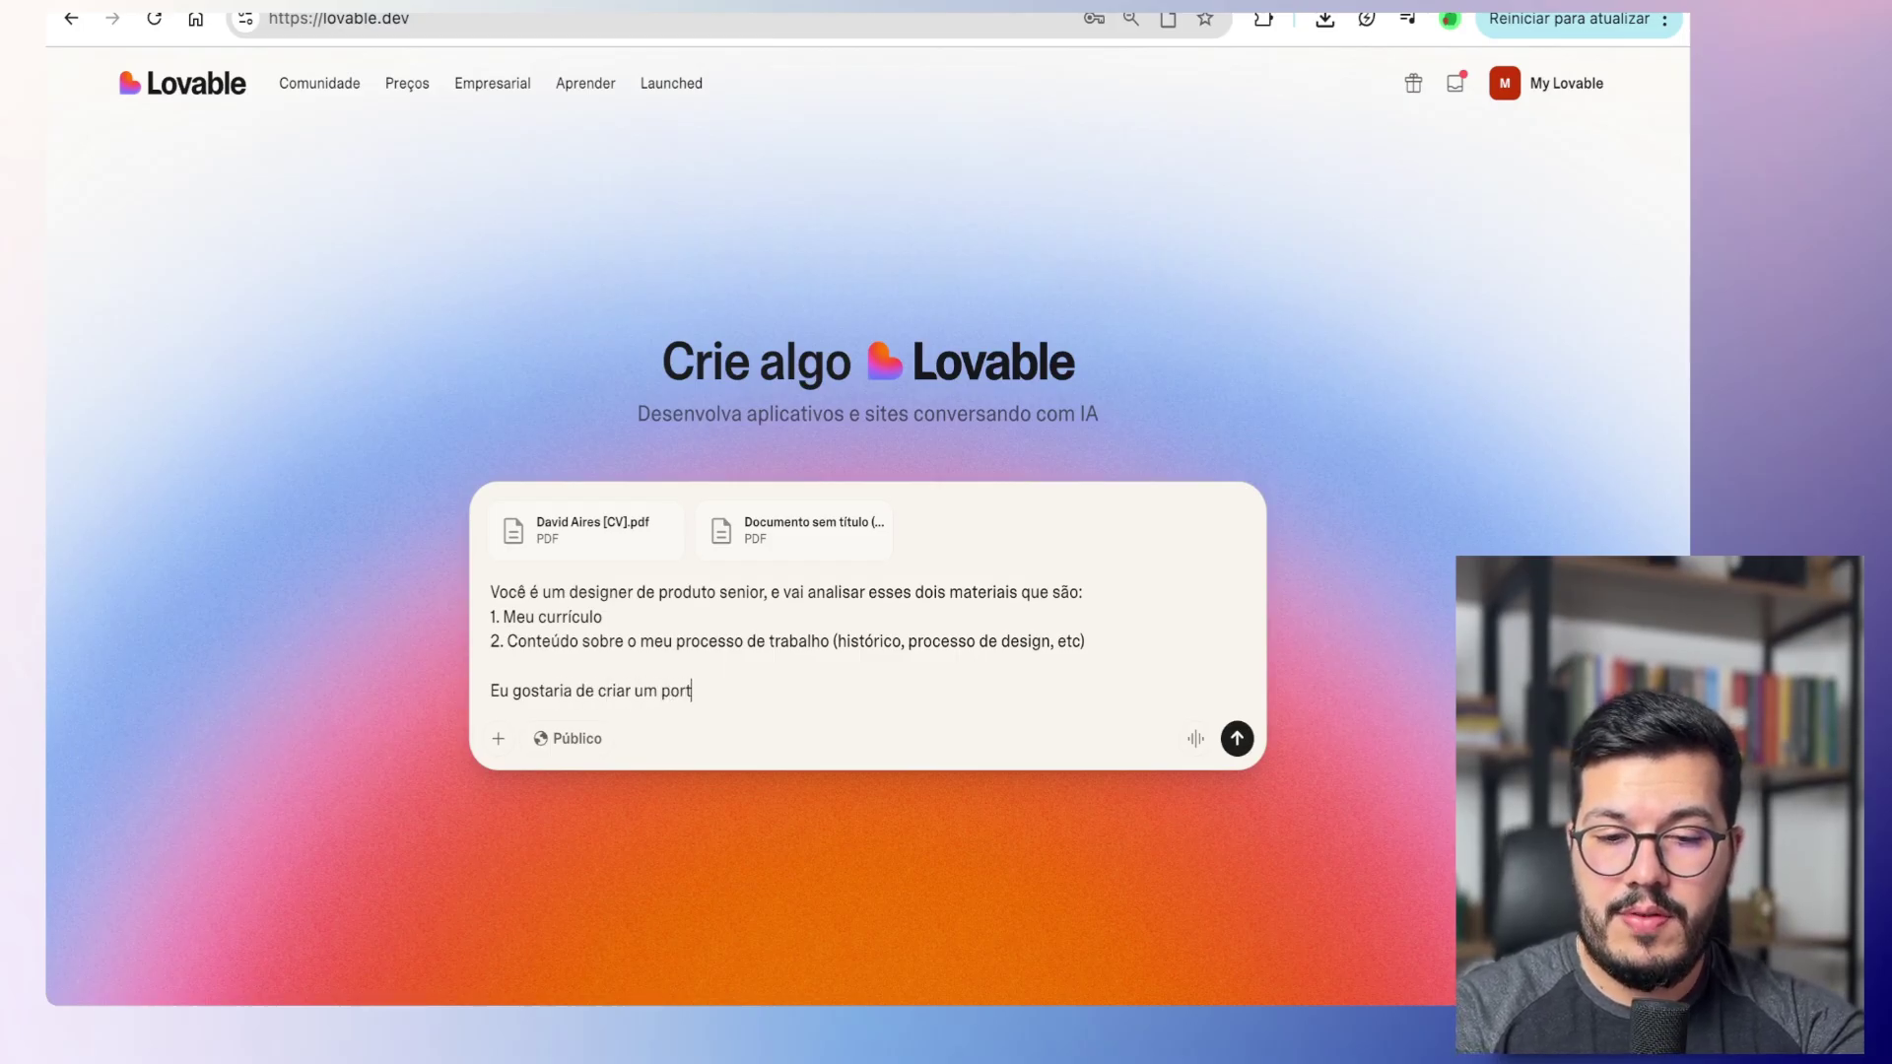
{"action": "type", "text": "fólio que mostrasse"}
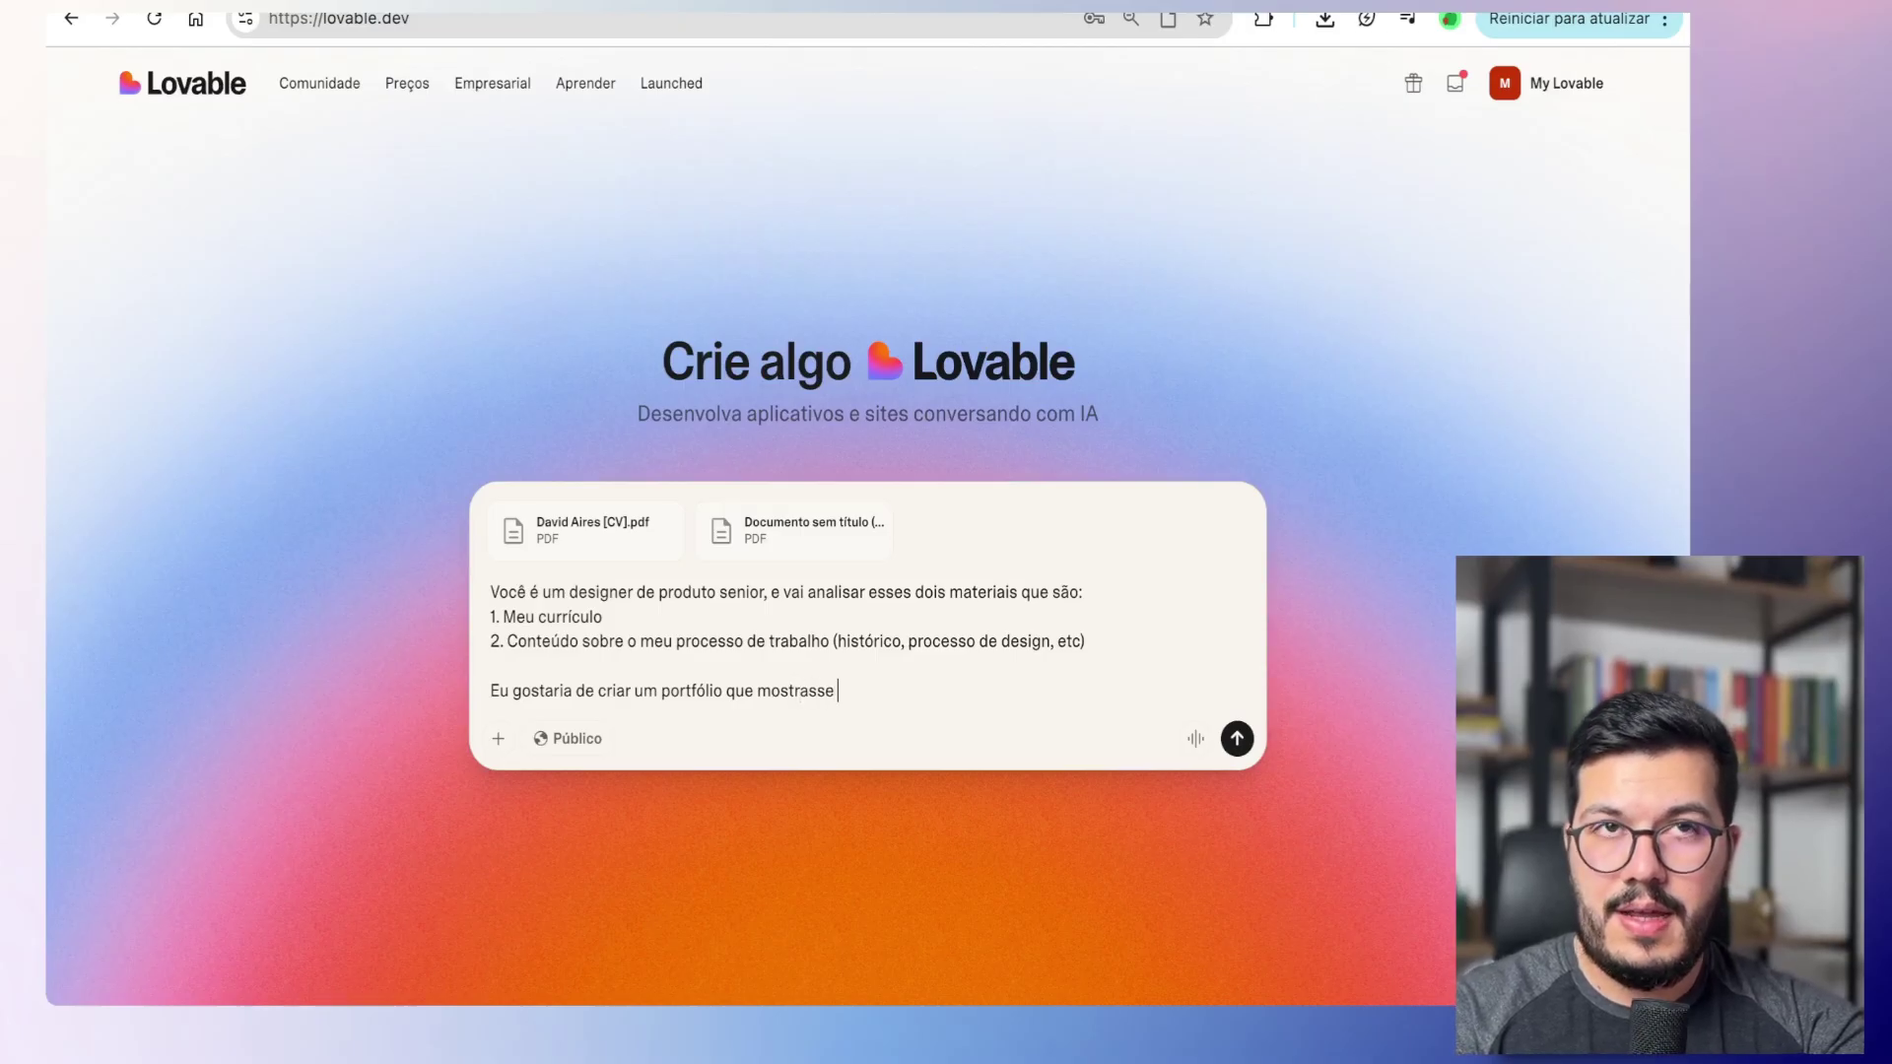
{"action": "type", "text": " com detal"}
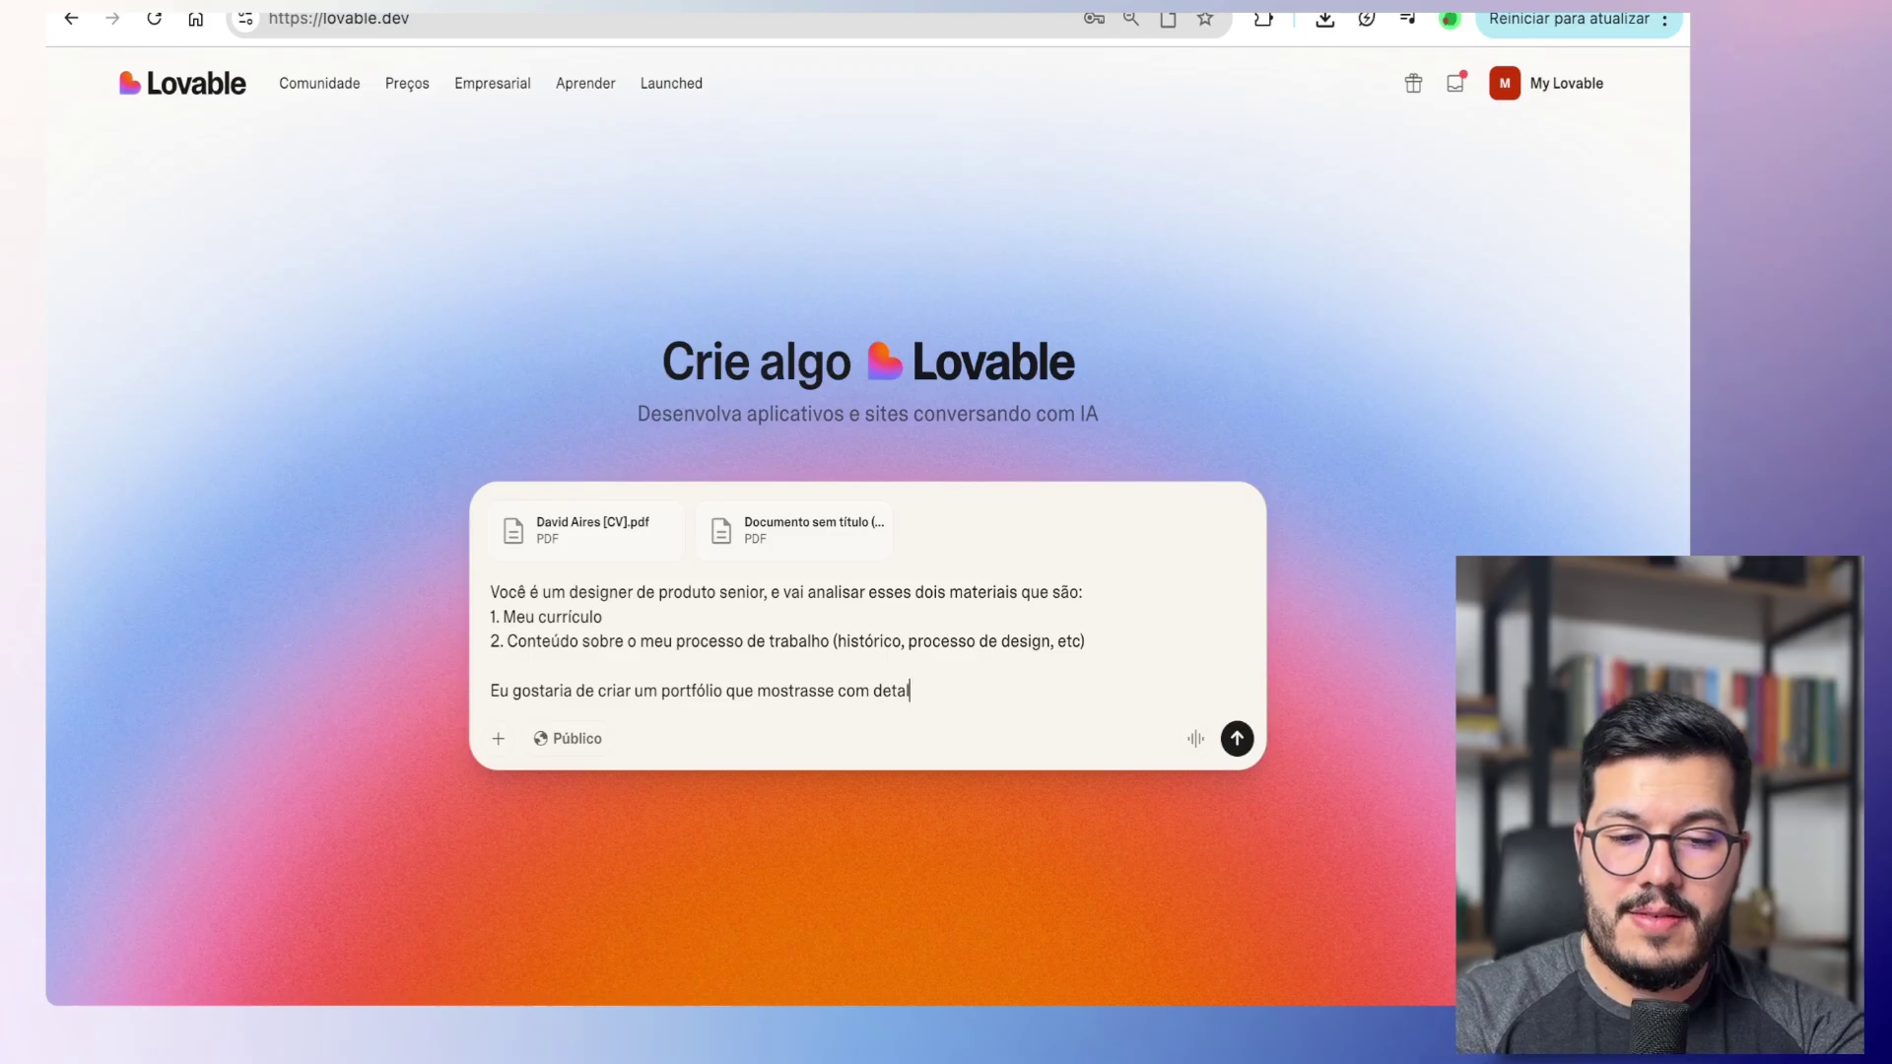
{"action": "type", "text": "hes o meu"}
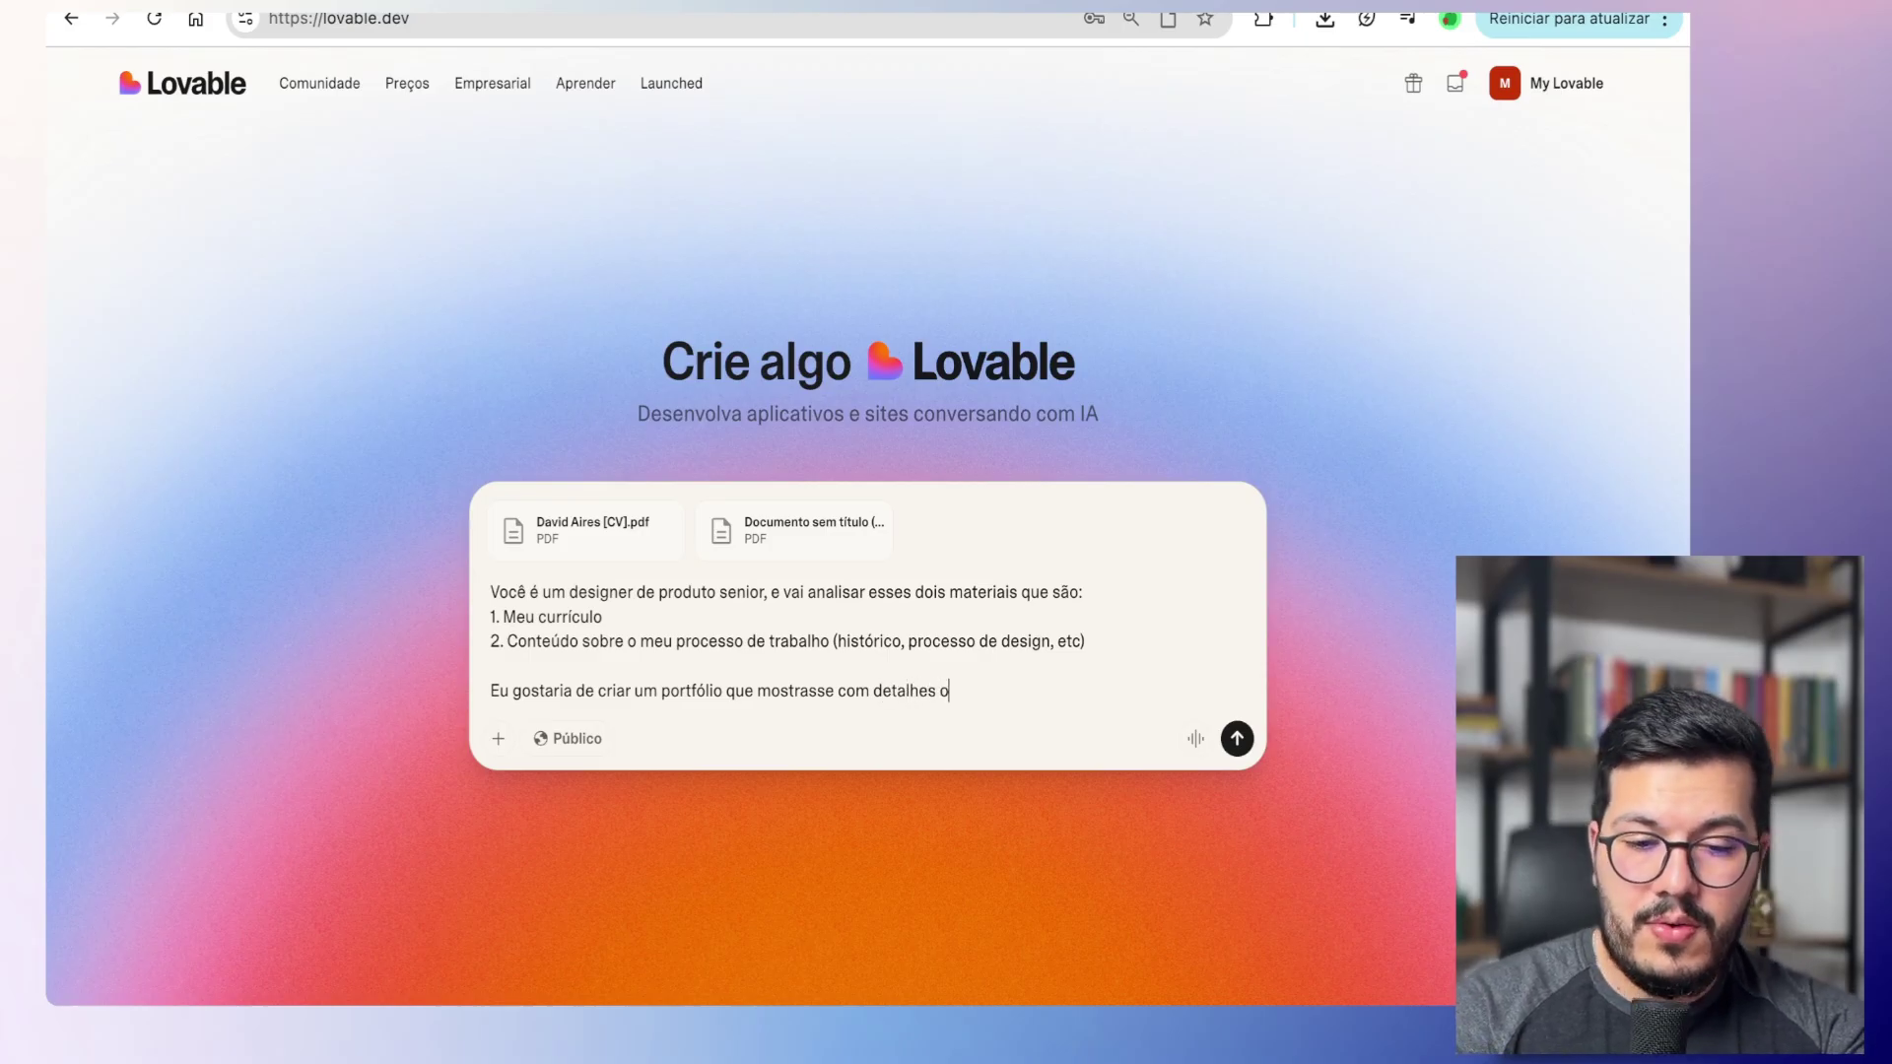
{"action": "key", "text": "BackSpace"}
{"action": "key", "text": "BackSpace"}
{"action": "key", "text": "BackSpace"}
{"action": "key", "text": "BackSpace"}
{"action": "key", "text": "BackSpace"}
{"action": "type", "text": "um pouco"}
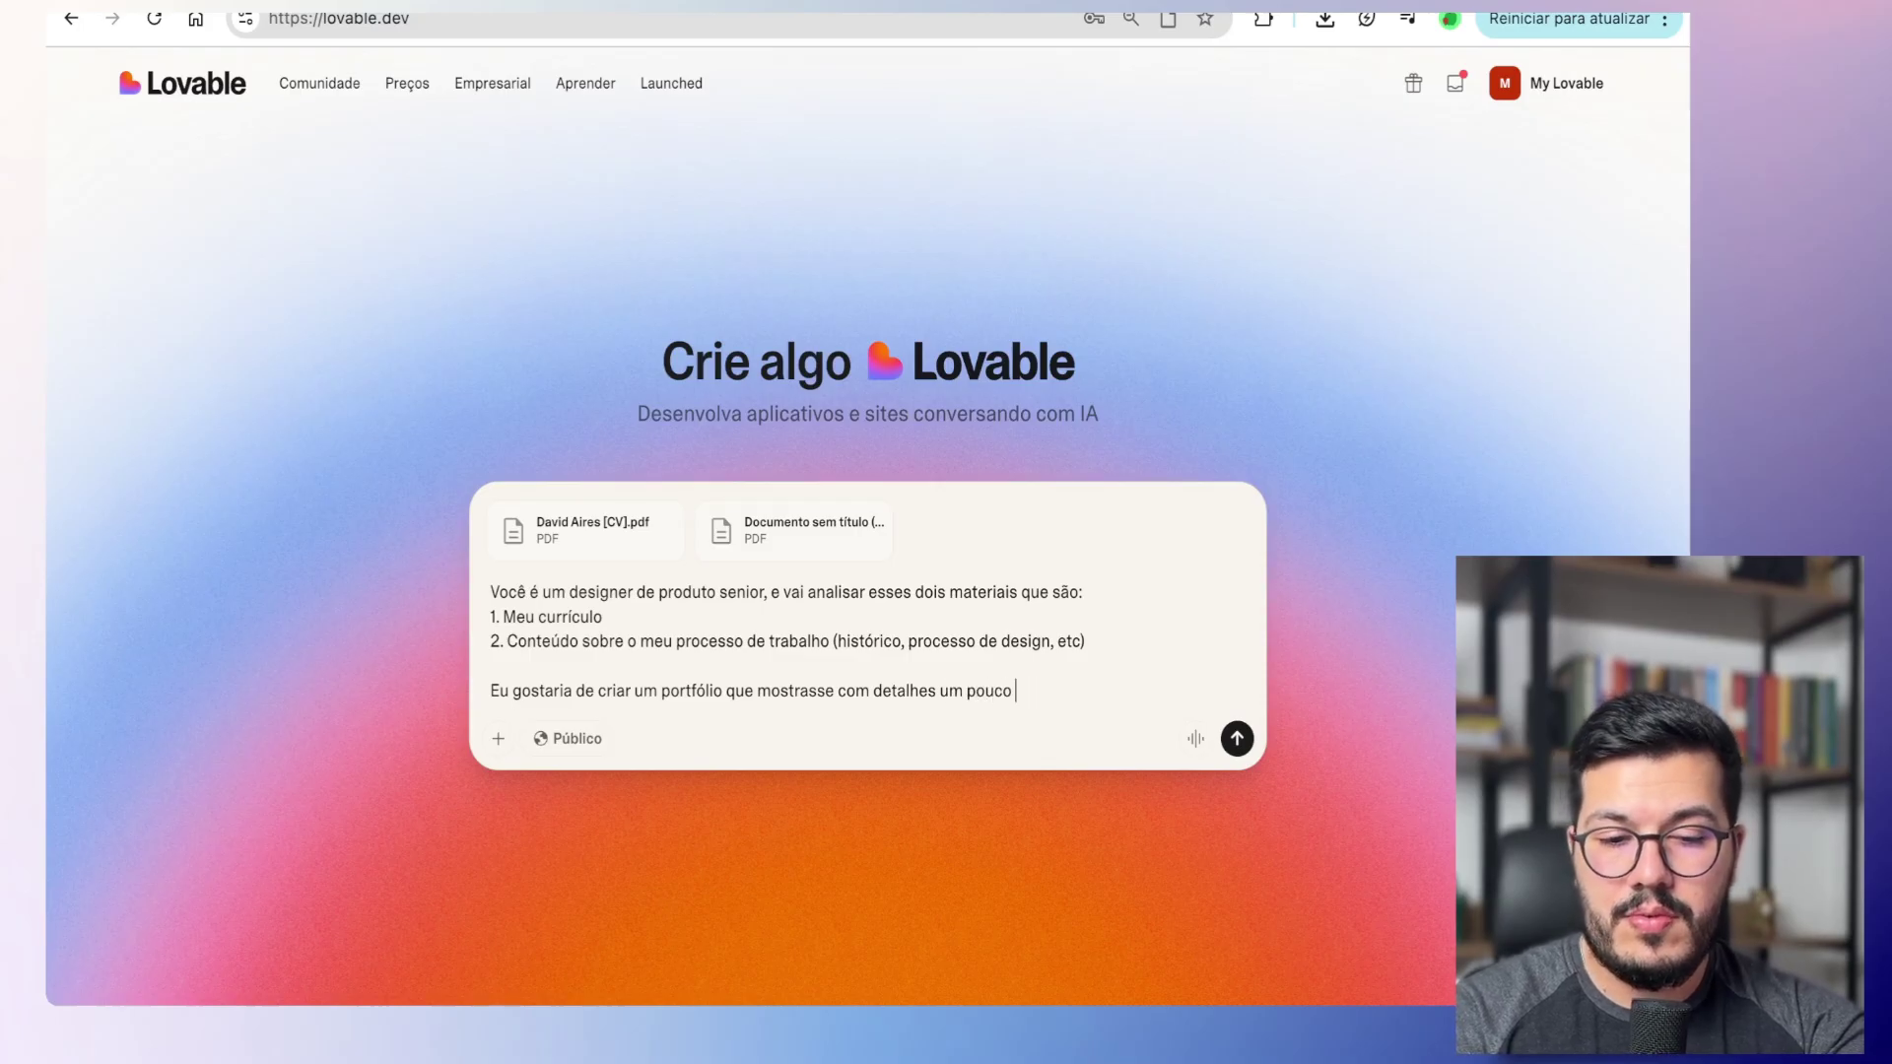
{"action": "key", "text": "BackSpace"}
{"action": "key", "text": "BackSpace"}
{"action": "key", "text": "BackSpace"}
{"action": "key", "text": "BackSpace"}
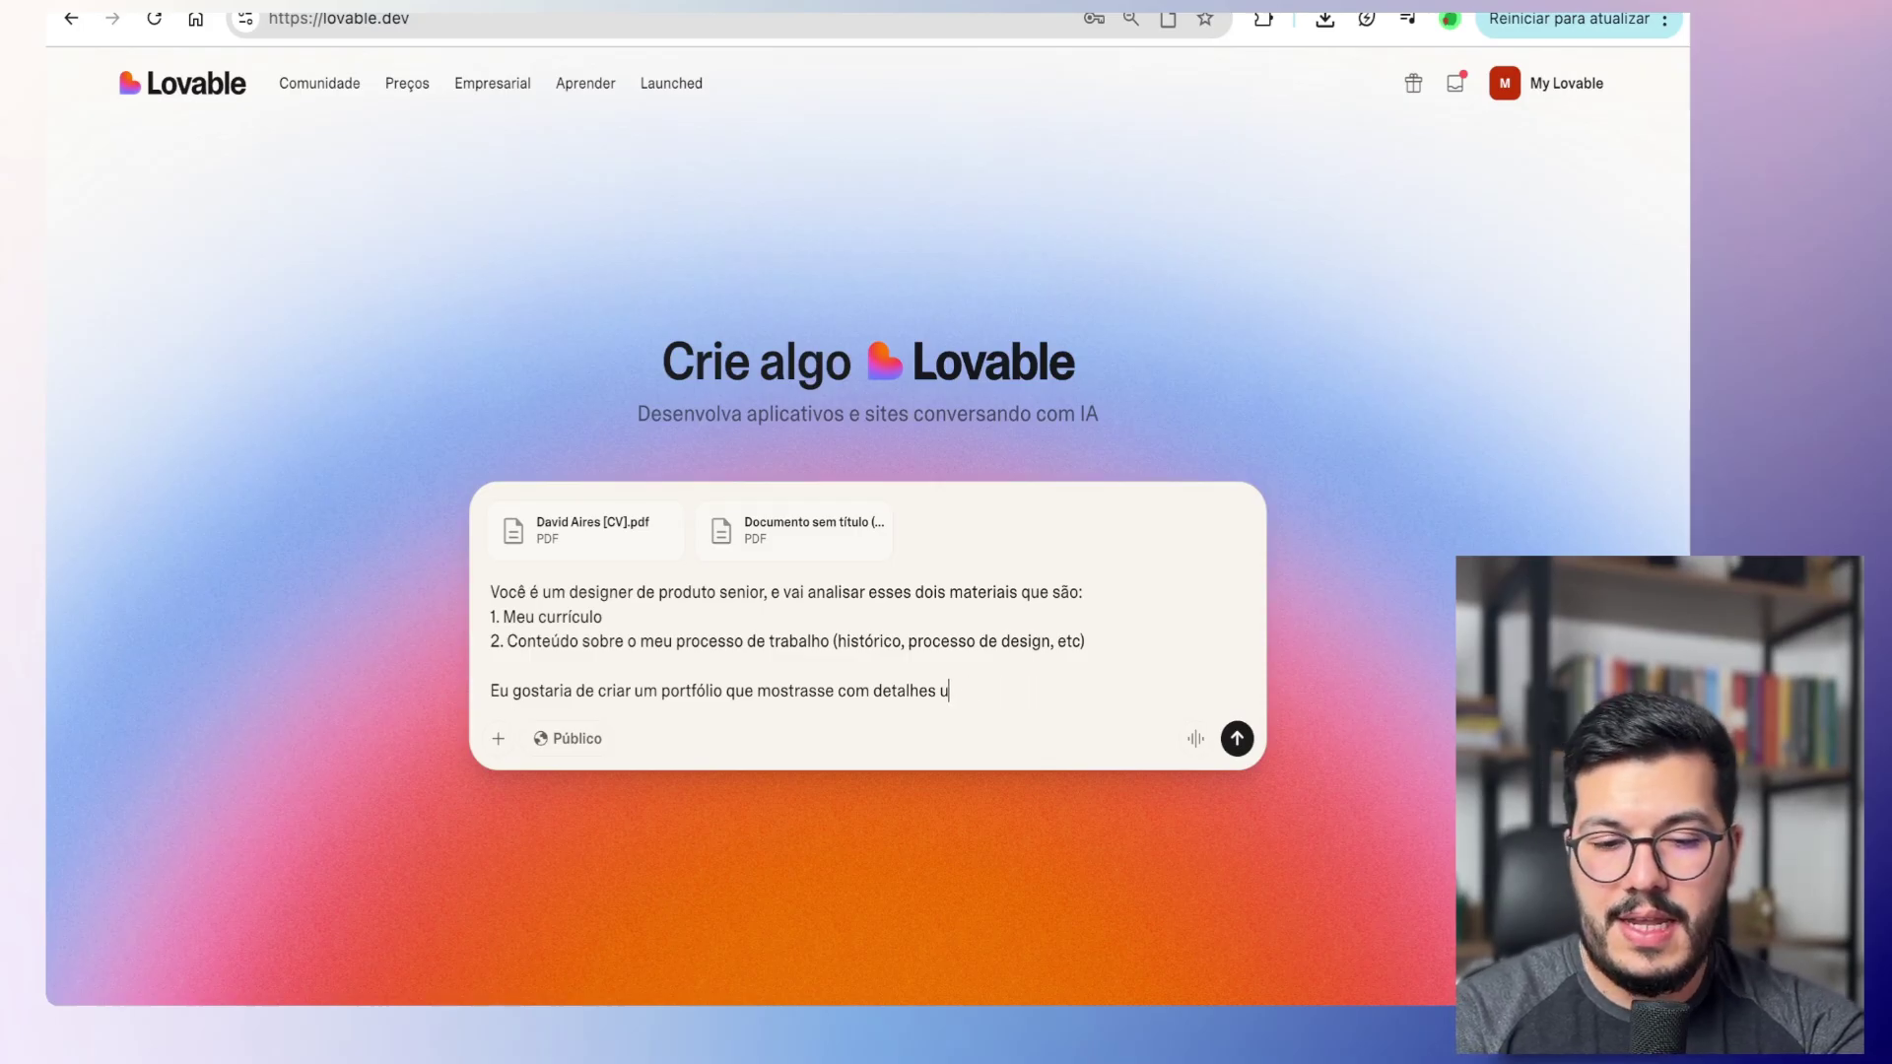
{"action": "type", "text": ":"}
{"action": "key", "text": "shift+Return"}
{"action": "type", "text": "1."}
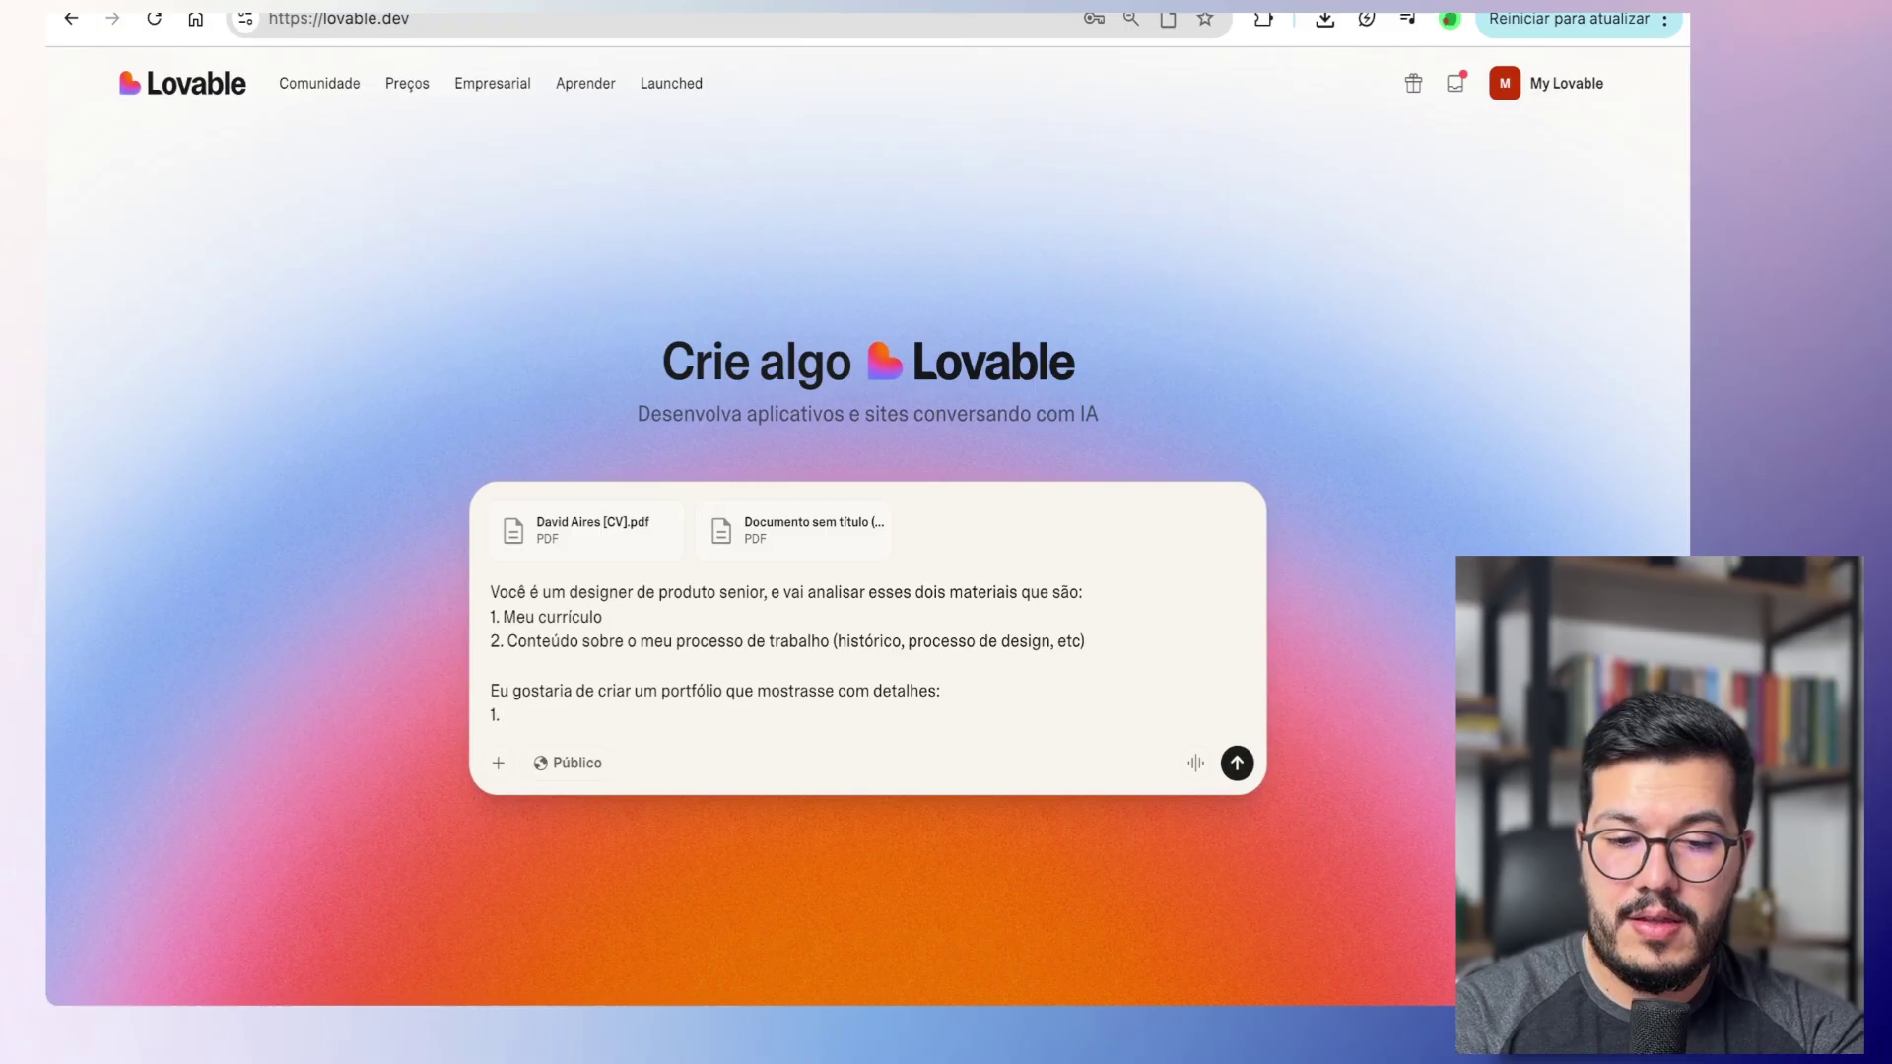
{"action": "type", "text": " Sob"}
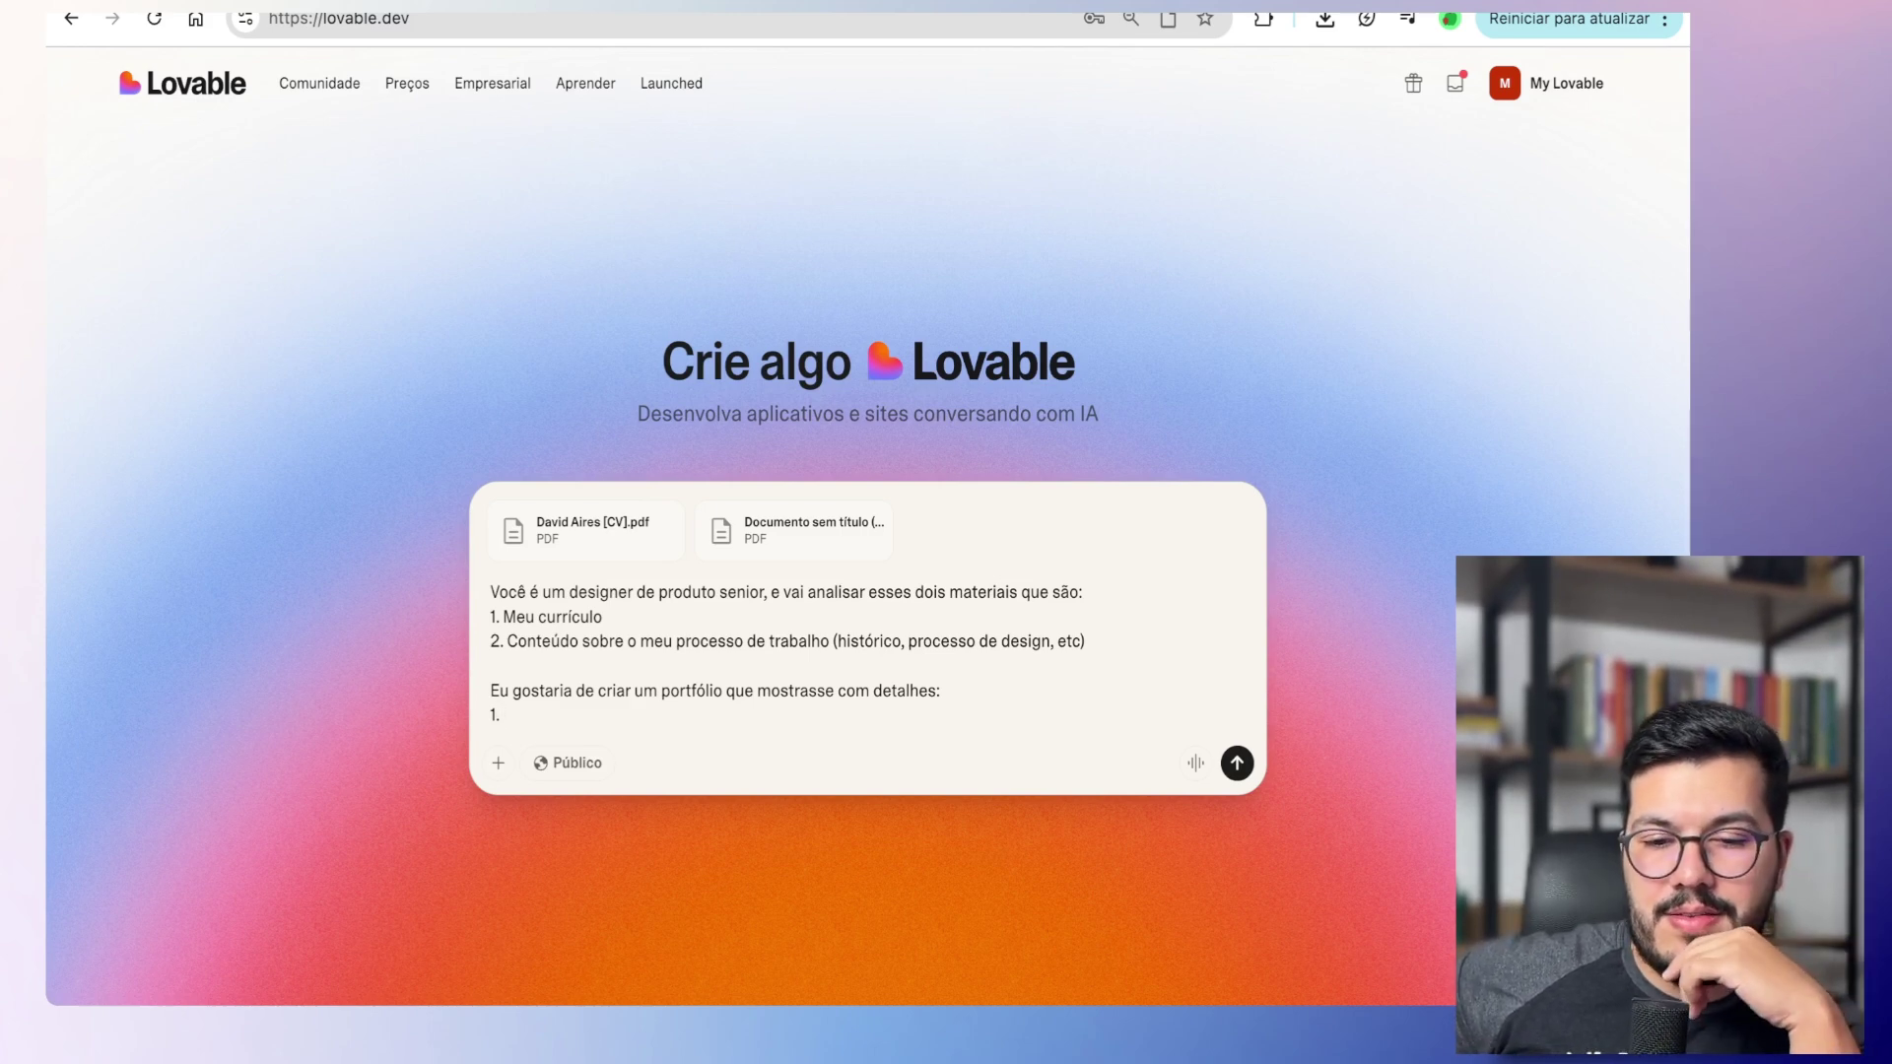
{"action": "key", "text": "BackSpace"}
{"action": "key", "text": "BackSpace"}
{"action": "key", "text": "BackSpace"}
{"action": "key", "text": "BackSpace"}
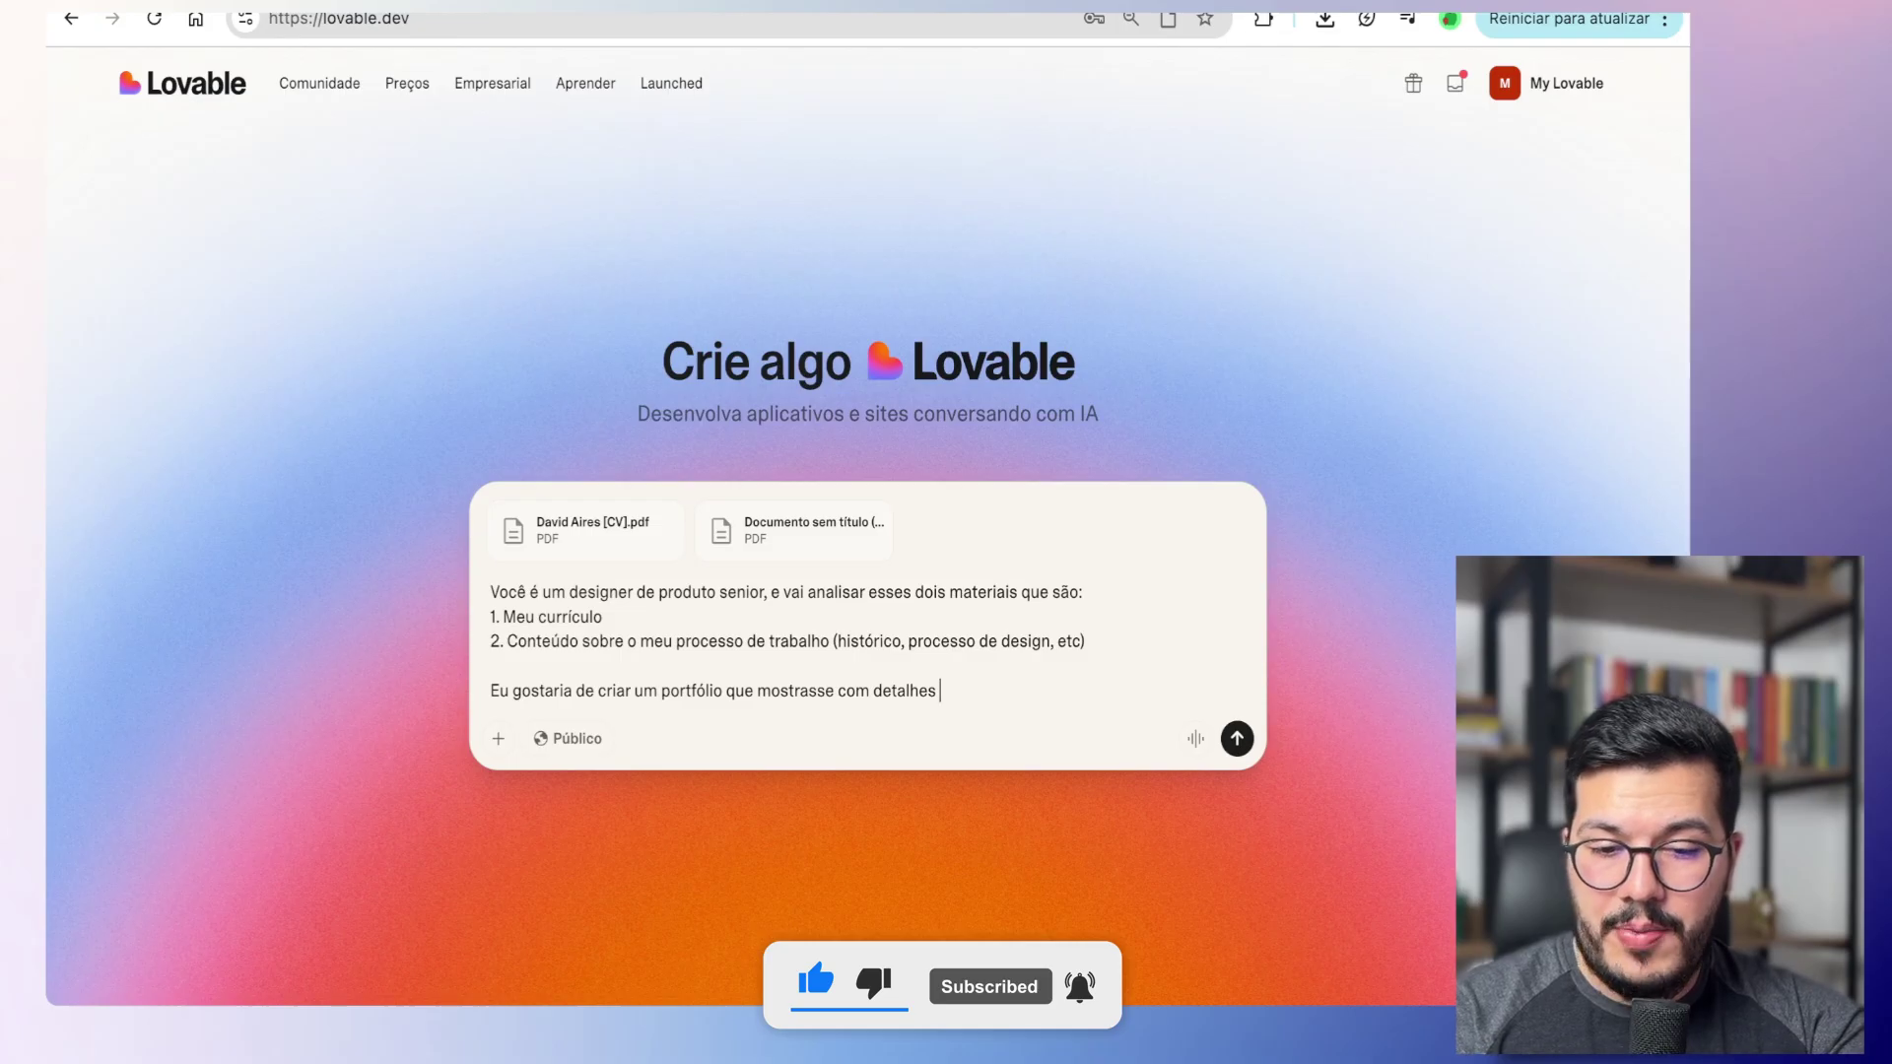
Step: Continue the sentence with "um pouco sobre mim, a minha trajetória, os meus resultados, o meu processo de design e também os projetos que já atuei."
{"action": "type", "text": "um po"}
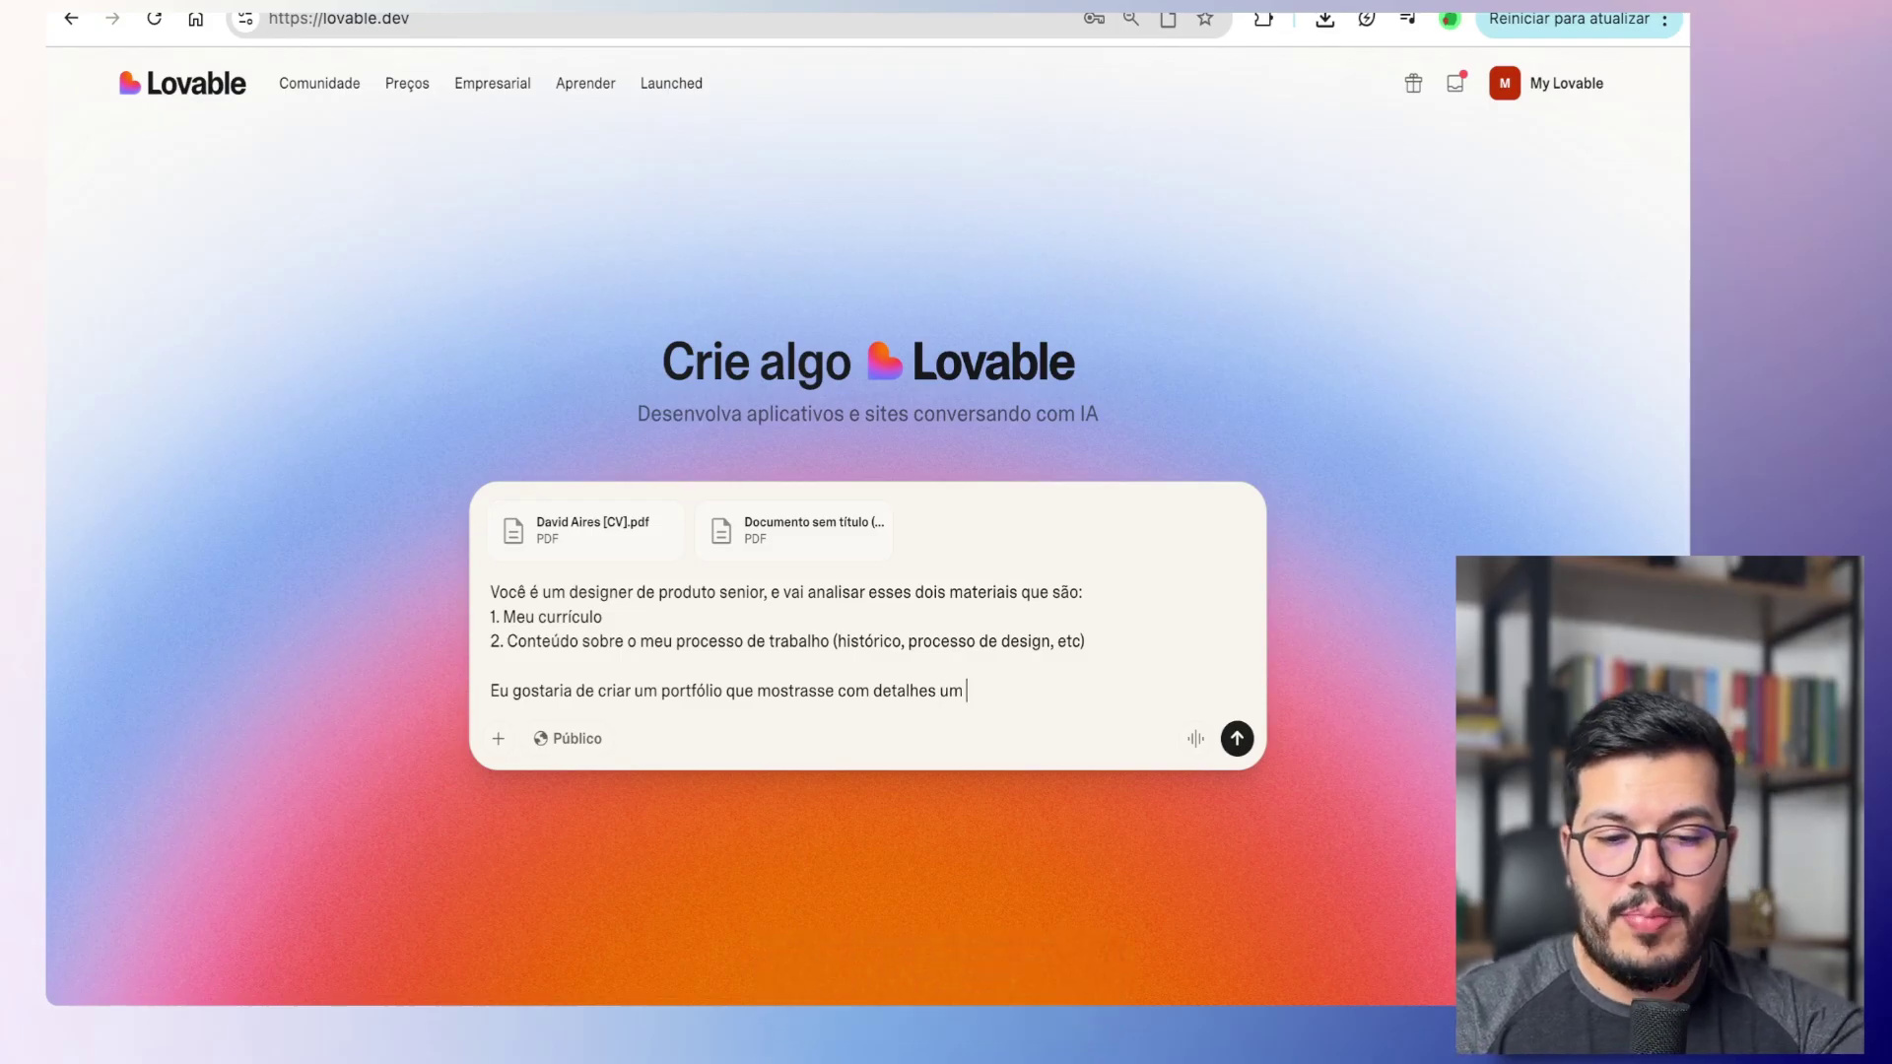
{"action": "type", "text": "uco sobre mim, a minha traje"}
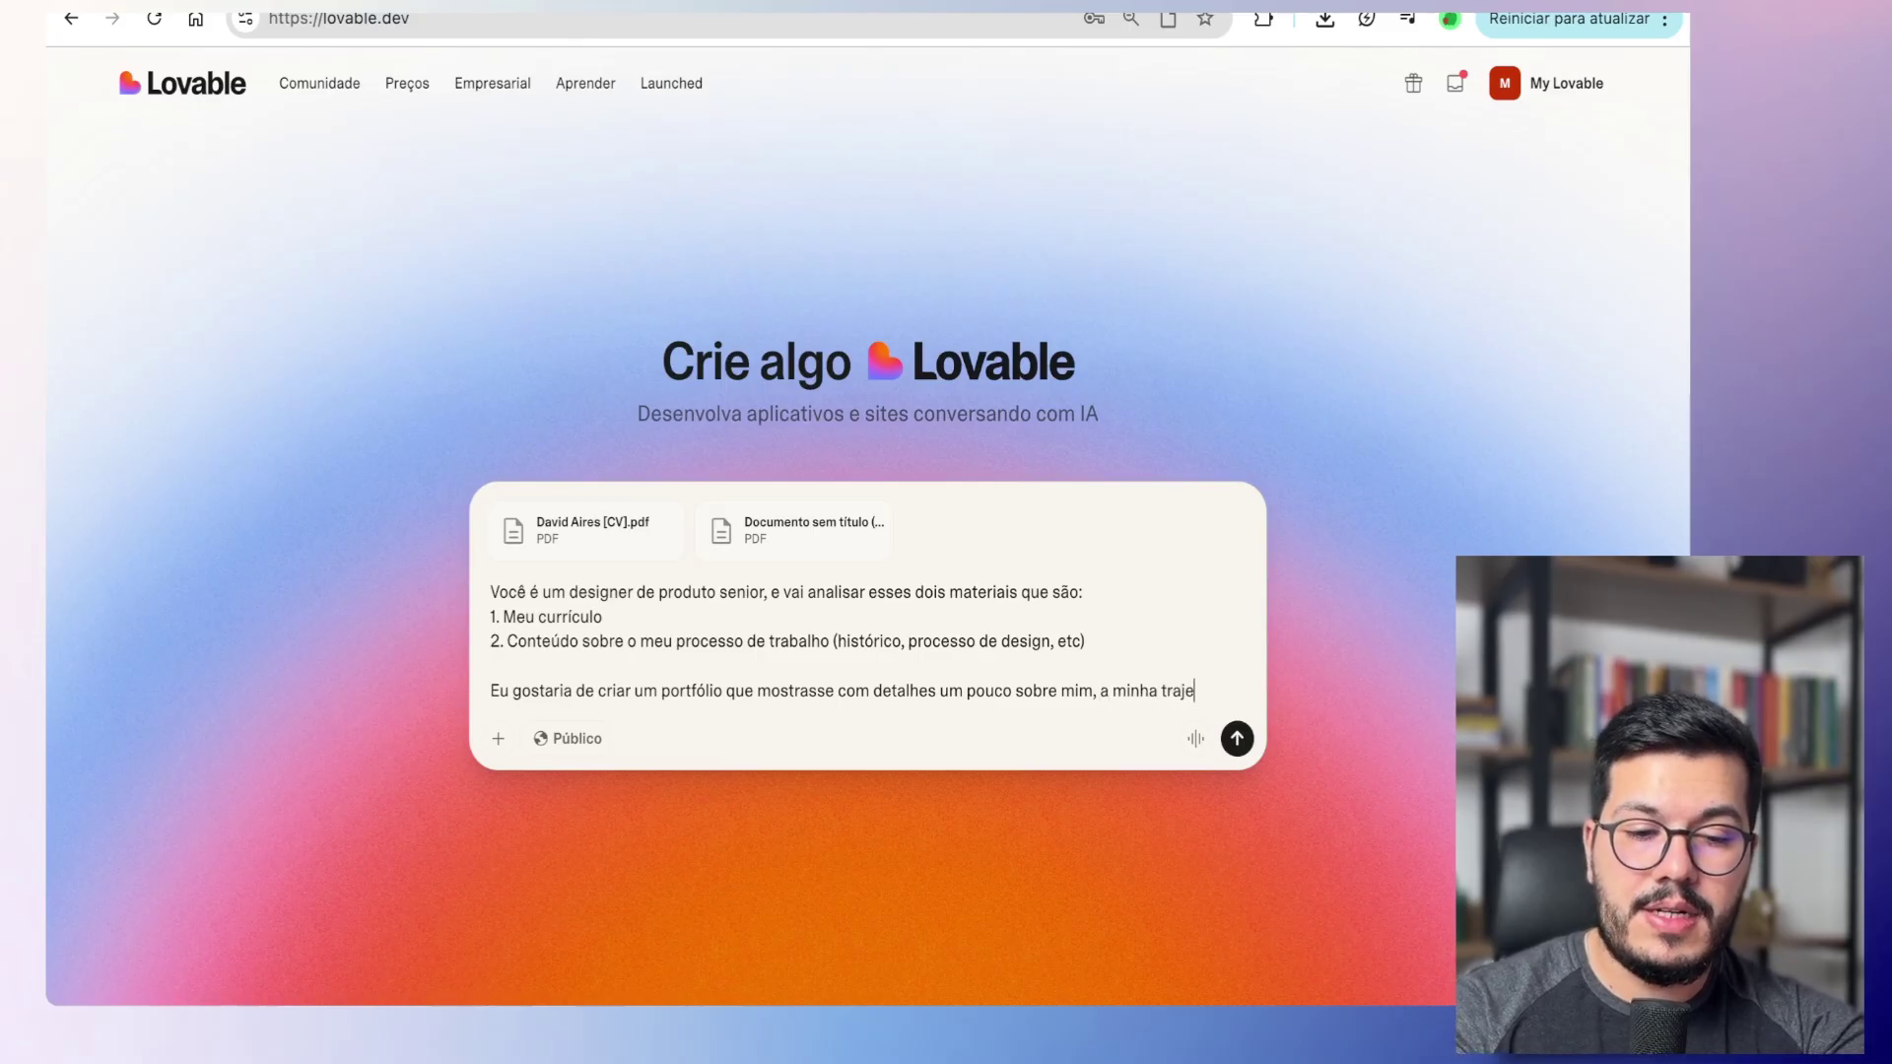
{"action": "type", "text": "tória, os me"}
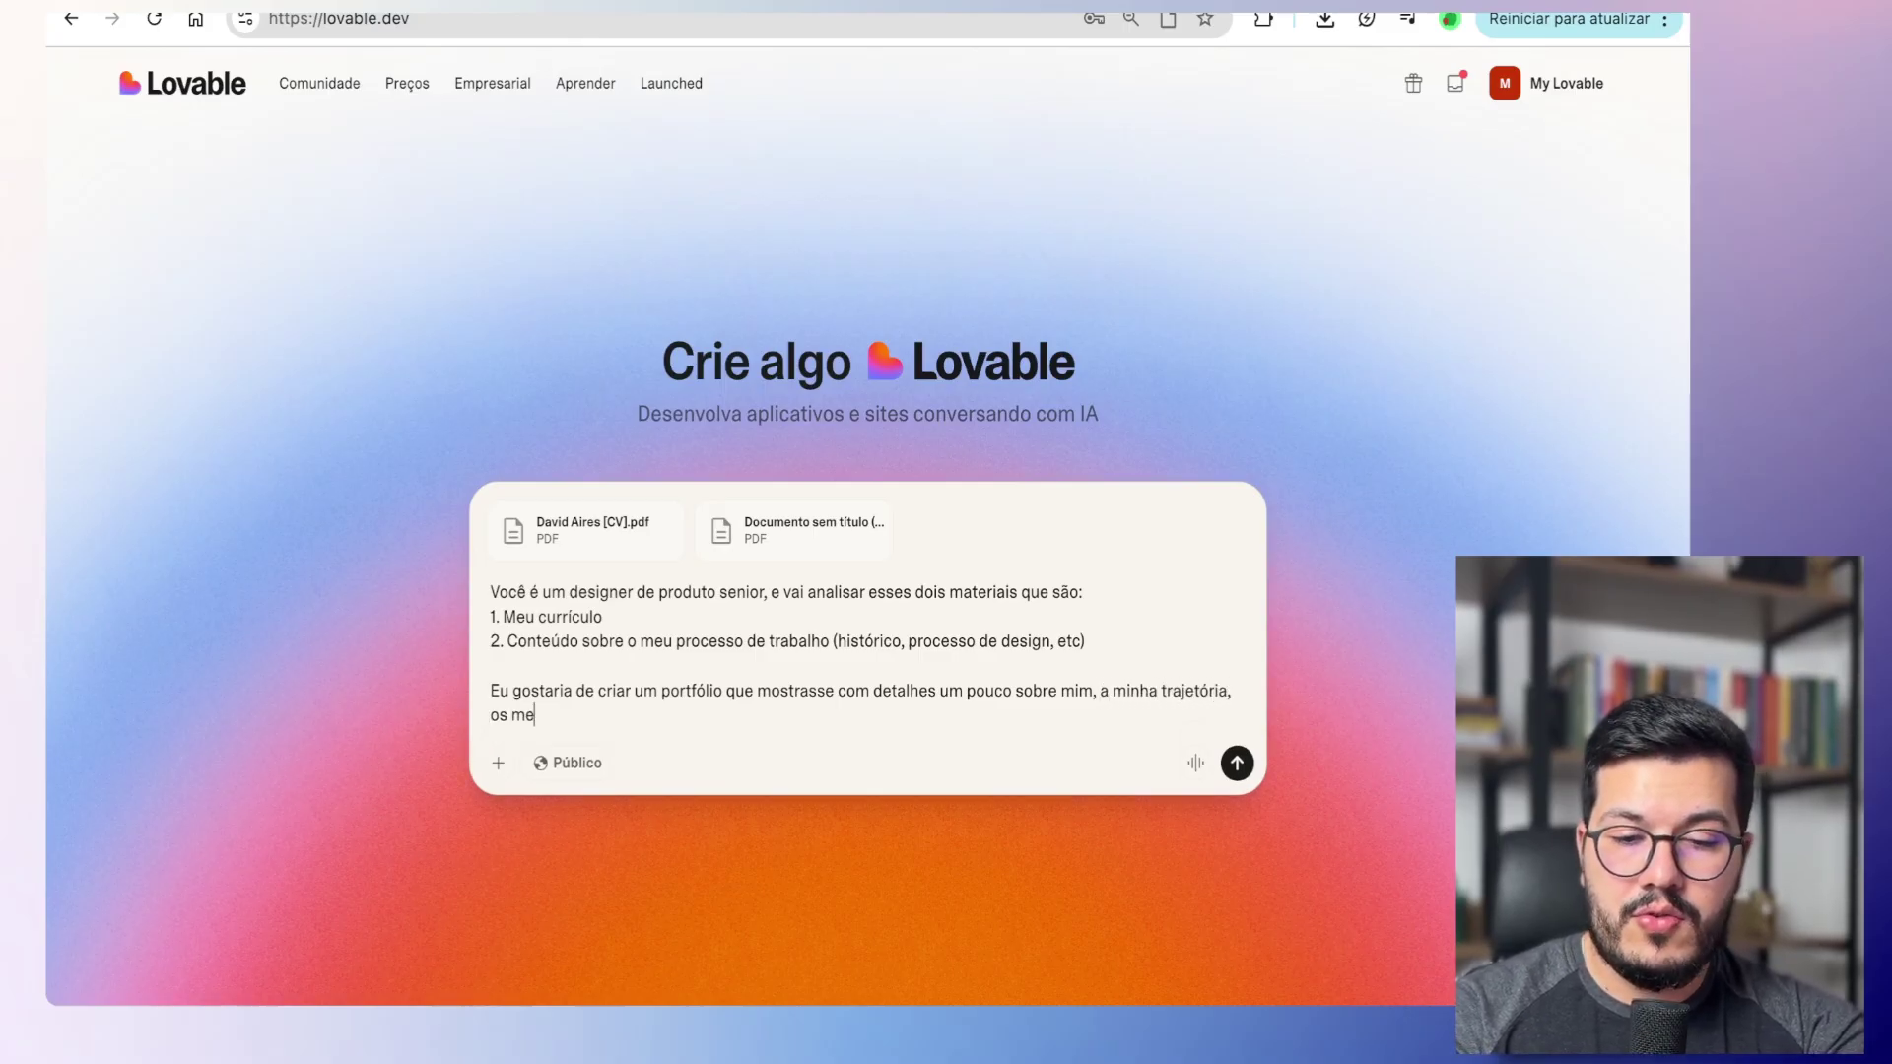
{"action": "type", "text": "us resultados, o meu processo de design e tamb"}
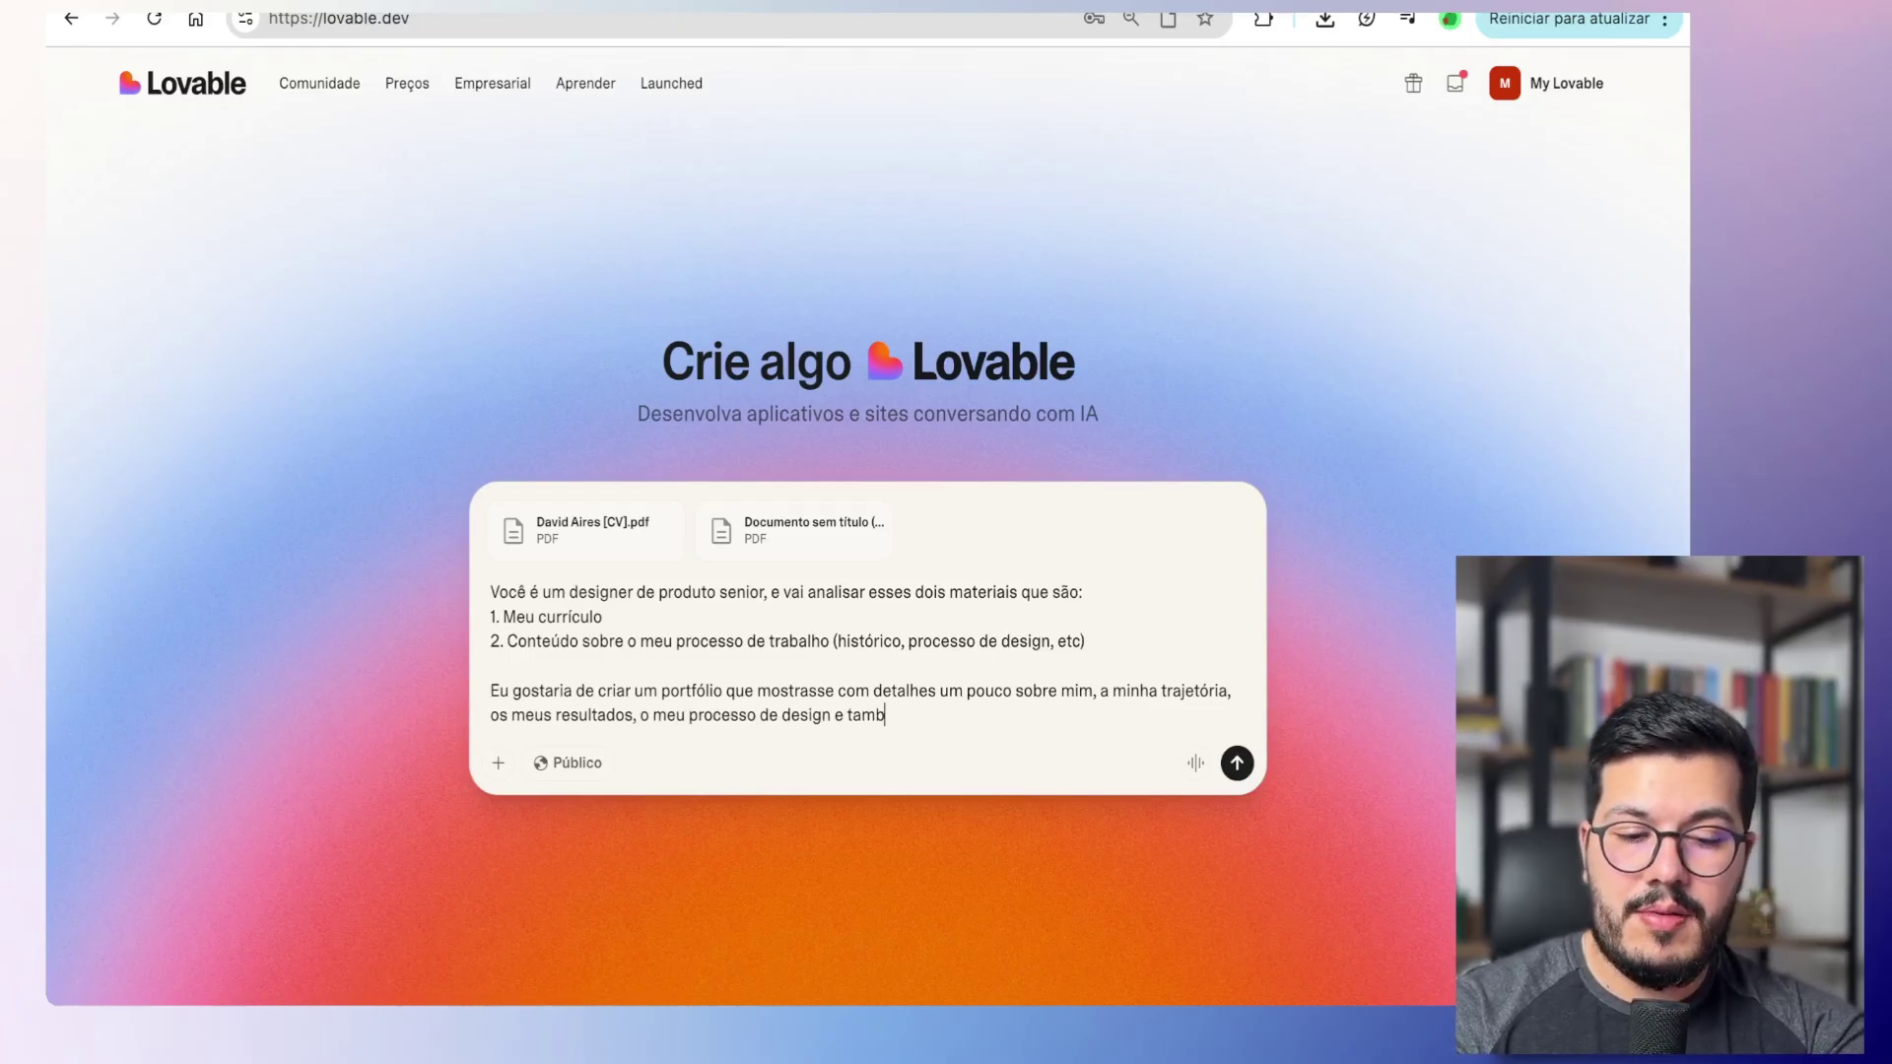
{"action": "type", "text": "ém os projetos que já atuei."}
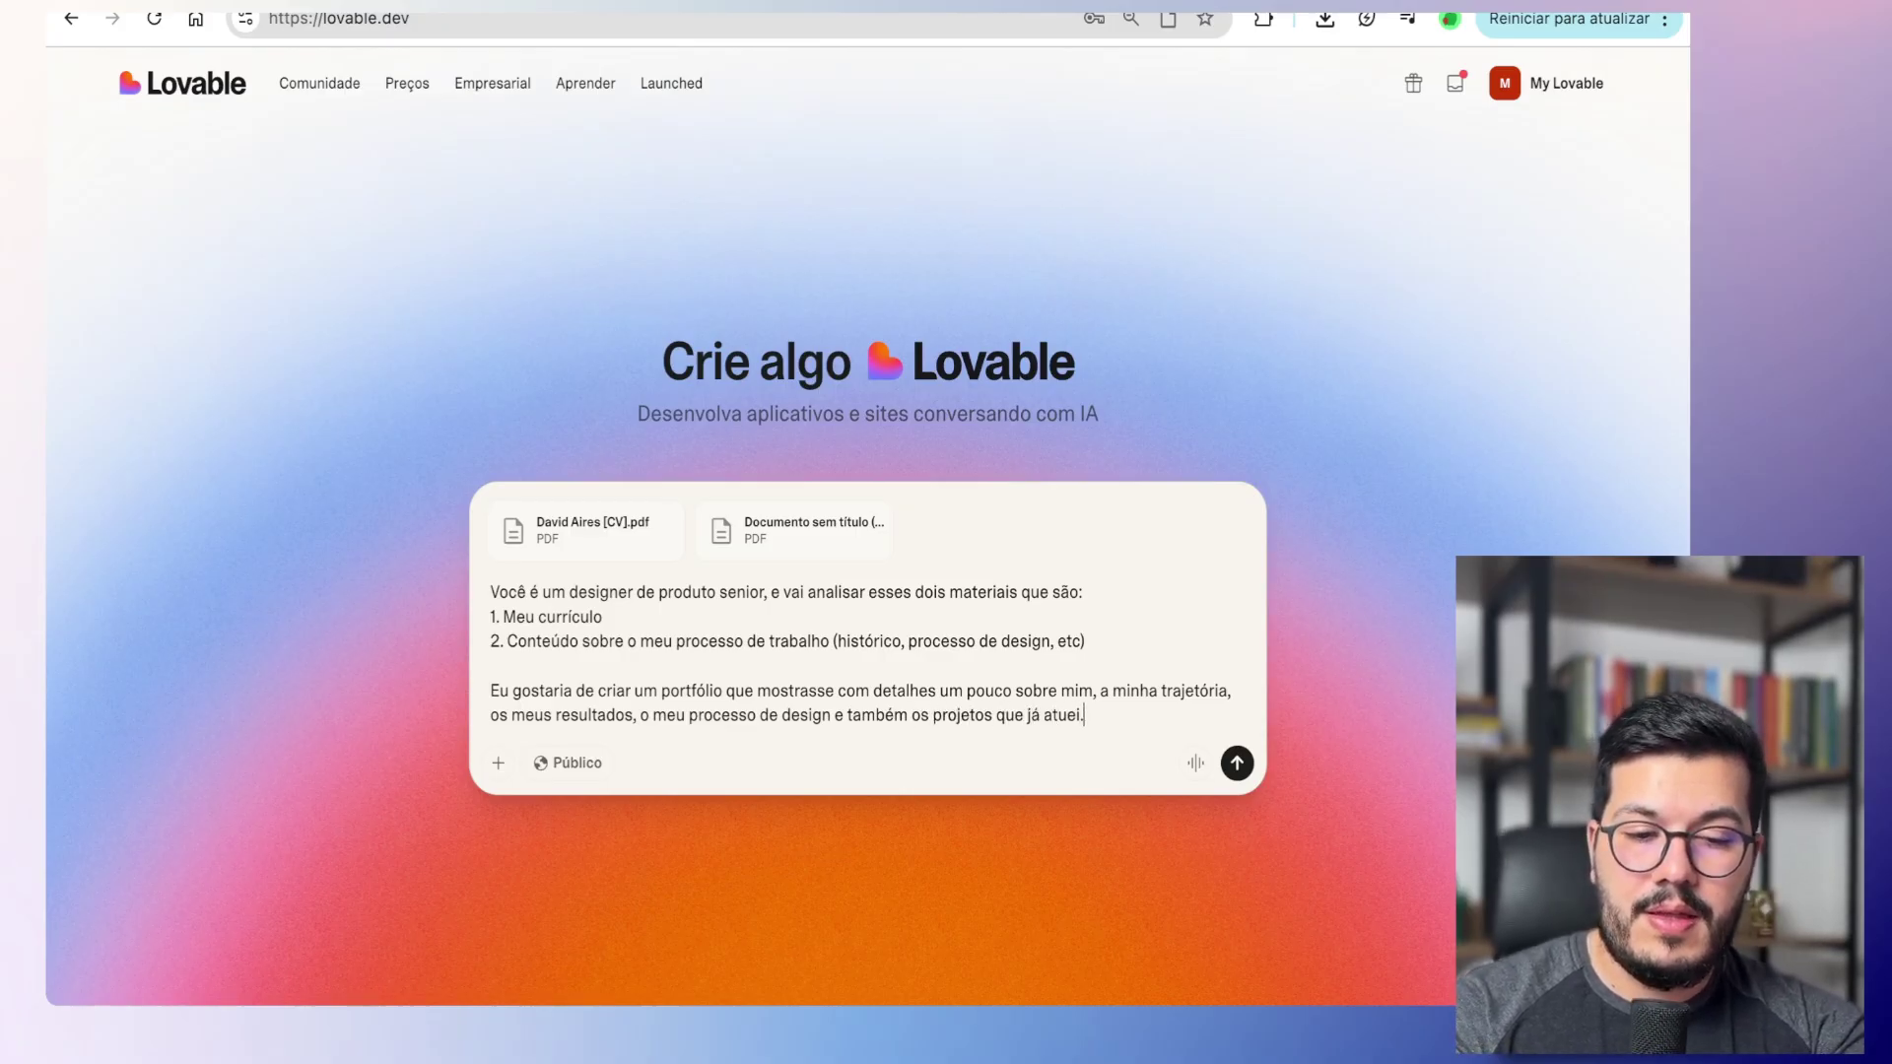
Step: Add a new section to the prompt, after a blank line, headed "Com relação a design:"
{"action": "key", "text": "shift+Return"}
{"action": "key", "text": "shift+Return"}
{"action": "type", "text": "Coloque para"}
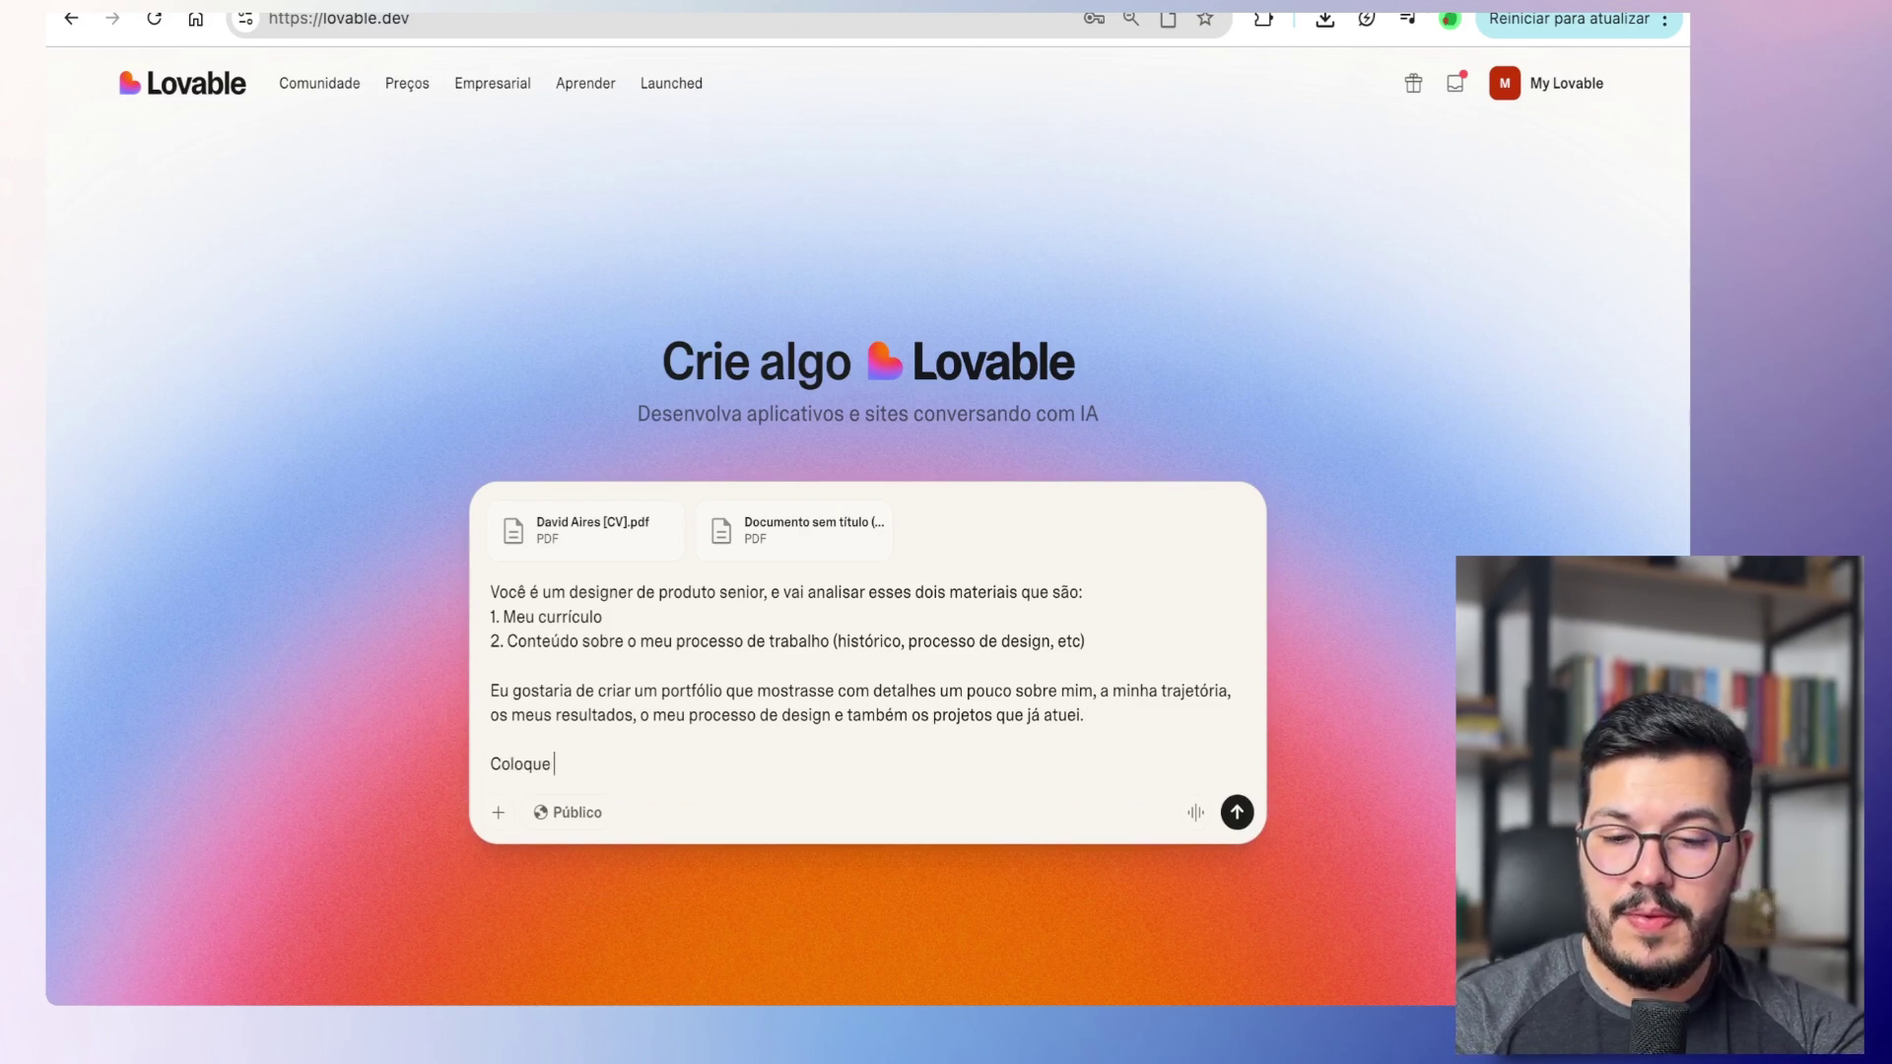
{"action": "key", "text": "BackSpace"}
{"action": "key", "text": "BackSpace"}
{"action": "key", "text": "BackSpace"}
{"action": "key", "text": "BackSpace"}
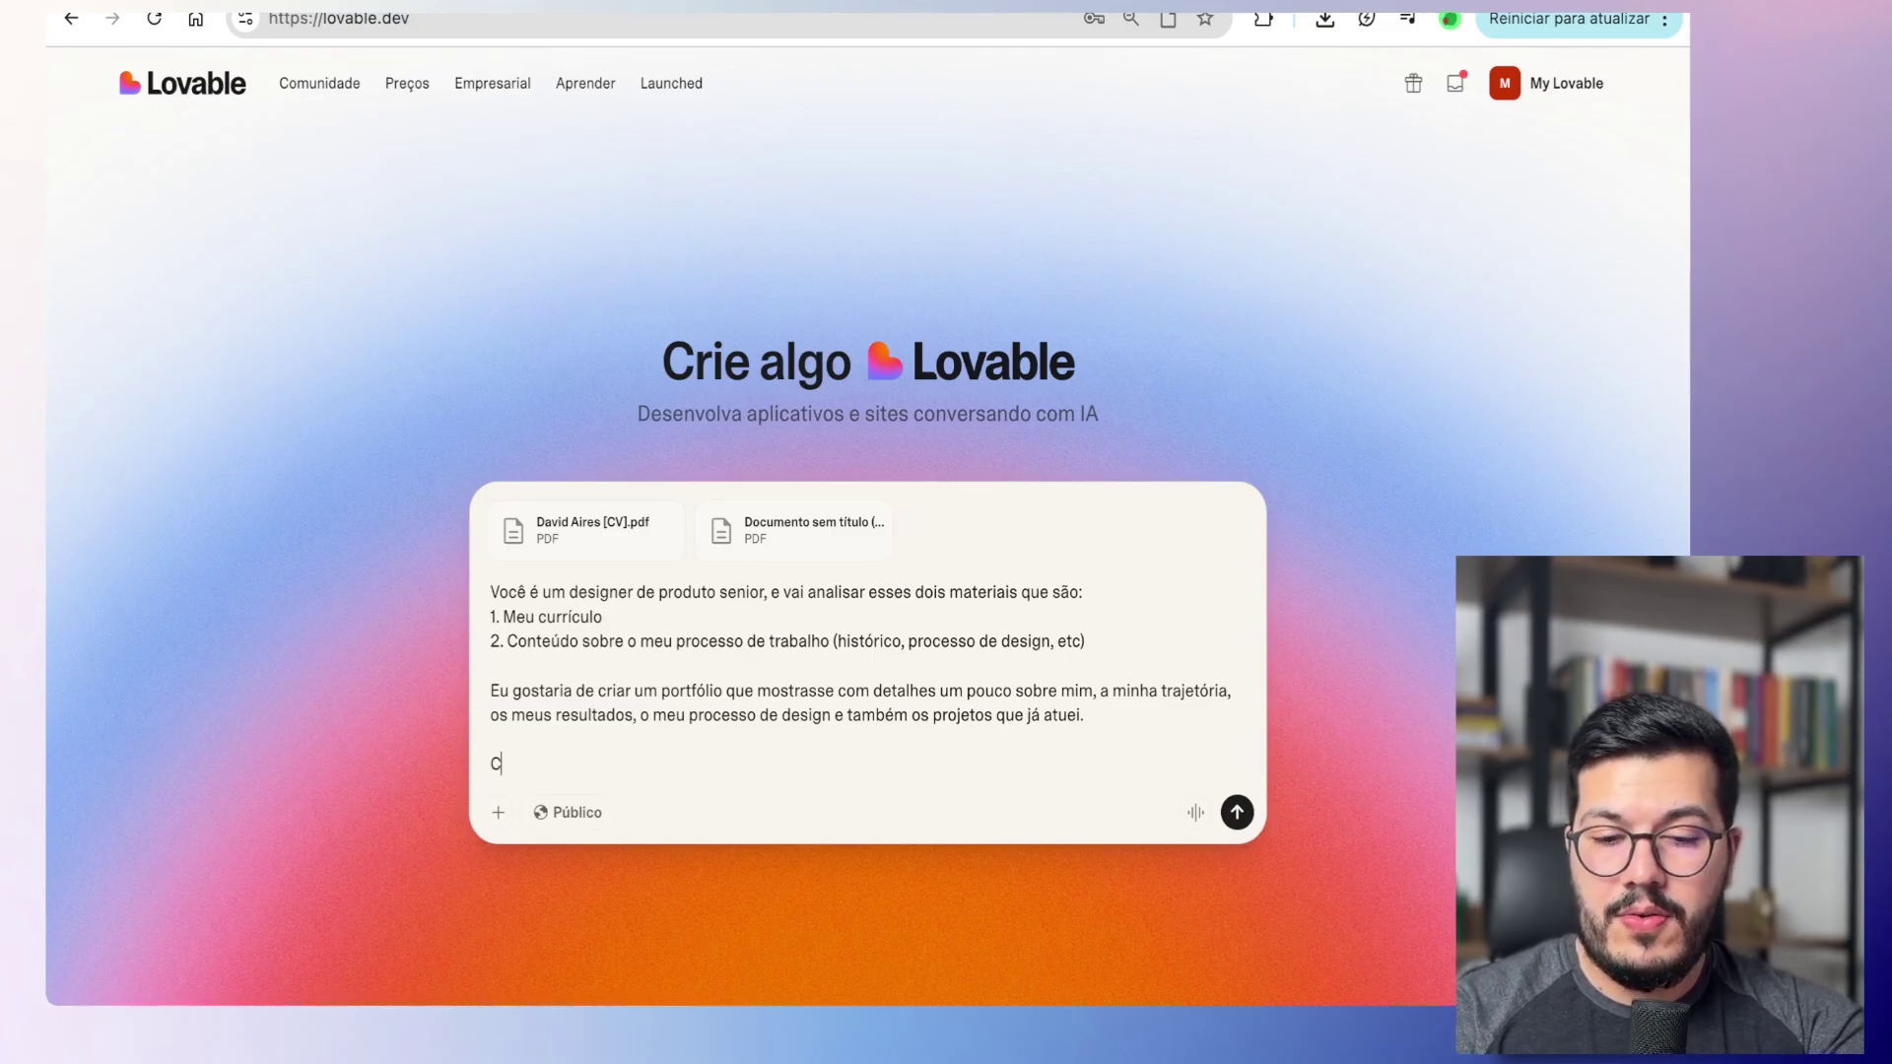
{"action": "type", "text": "om relação a"}
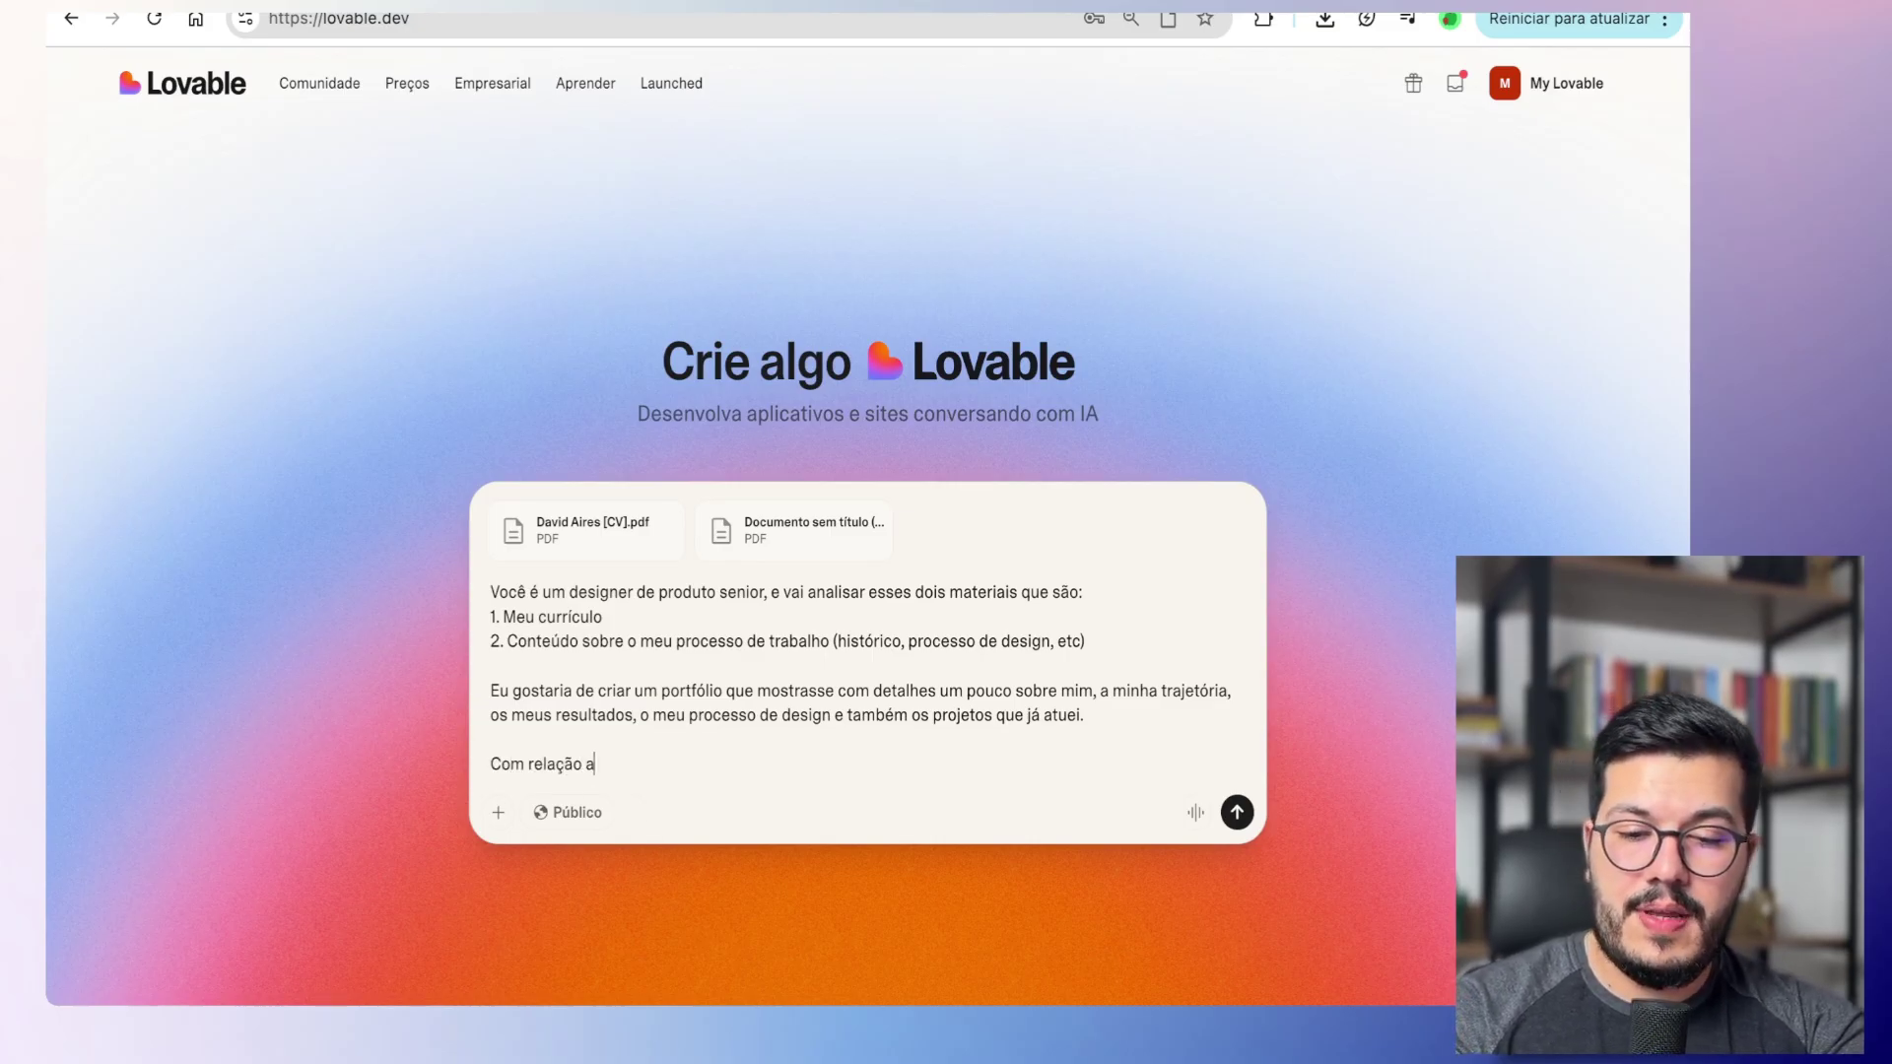
{"action": "type", "text": " design:"}
Step: Below the design heading, write "Gostaria de um design minimalista, com poucas cores, um tom mais "black/white","
{"action": "key", "text": "shift+Return"}
{"action": "type", "text": "-"}
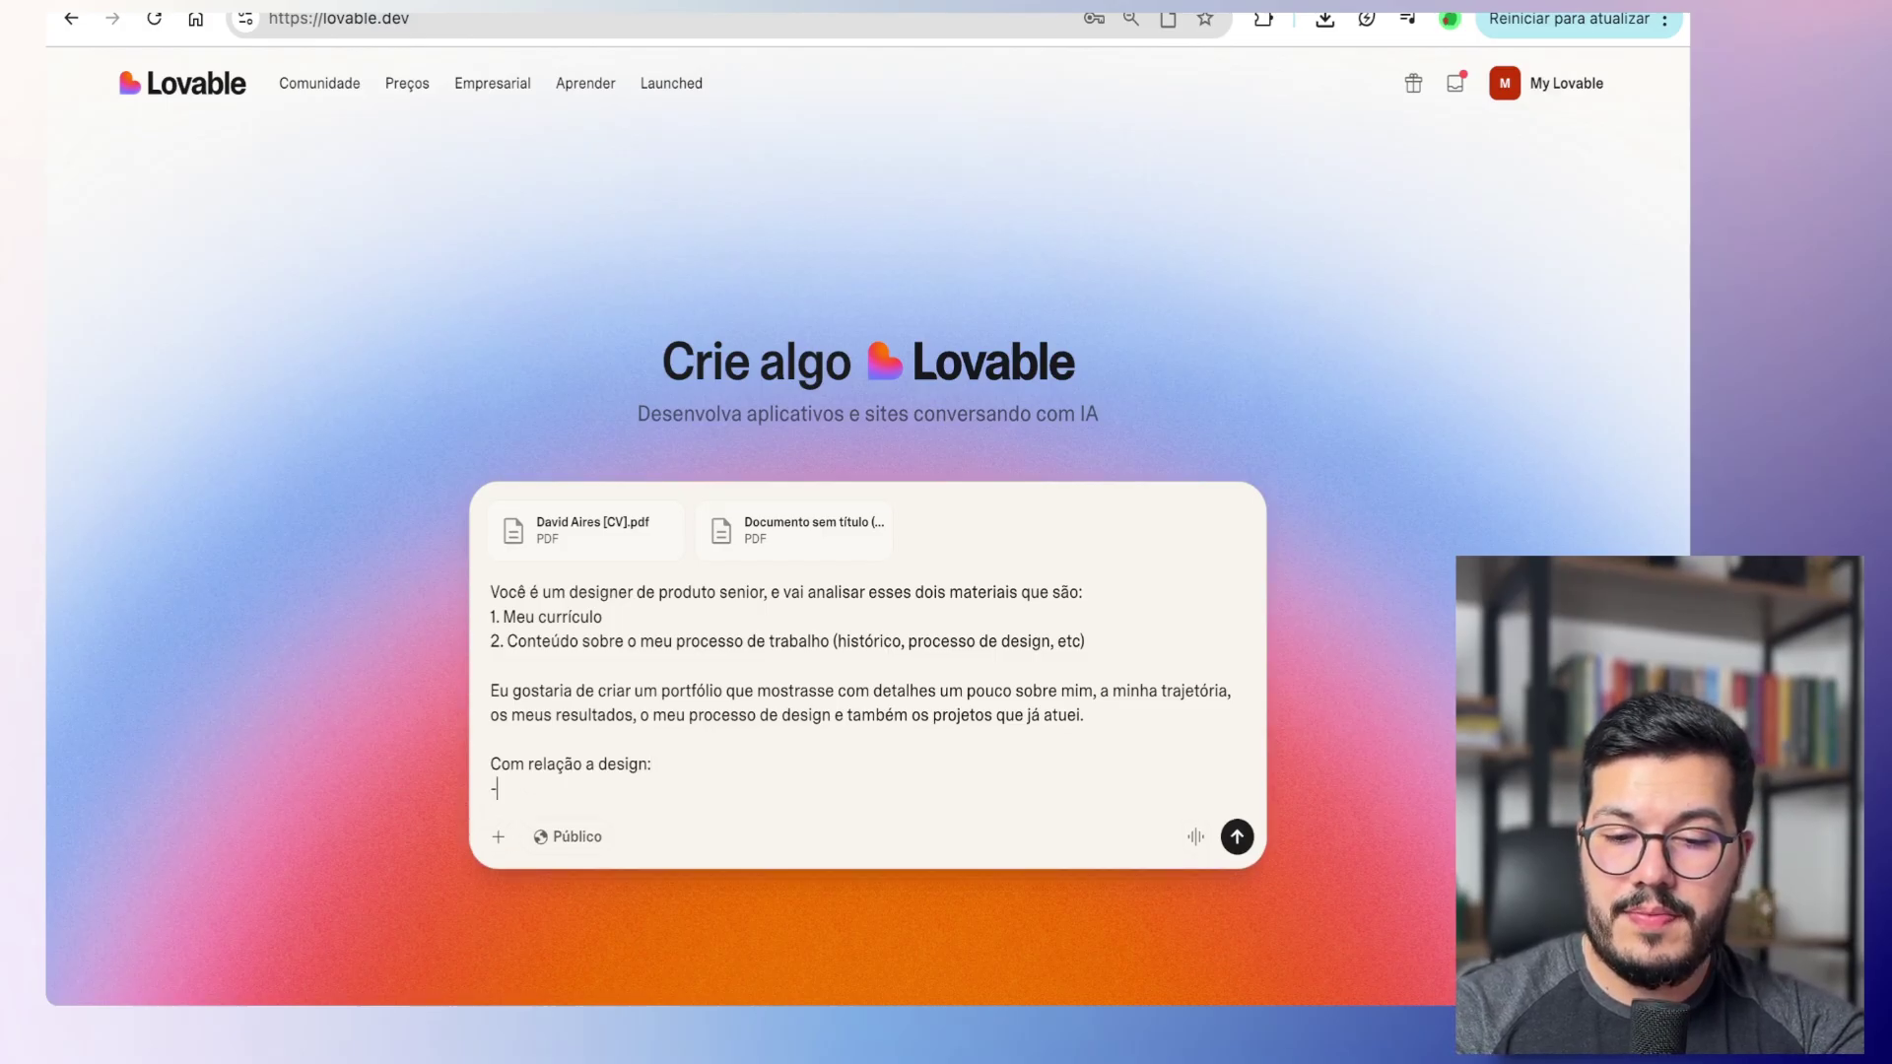
{"action": "type", "text": " GoGostaria de um "}
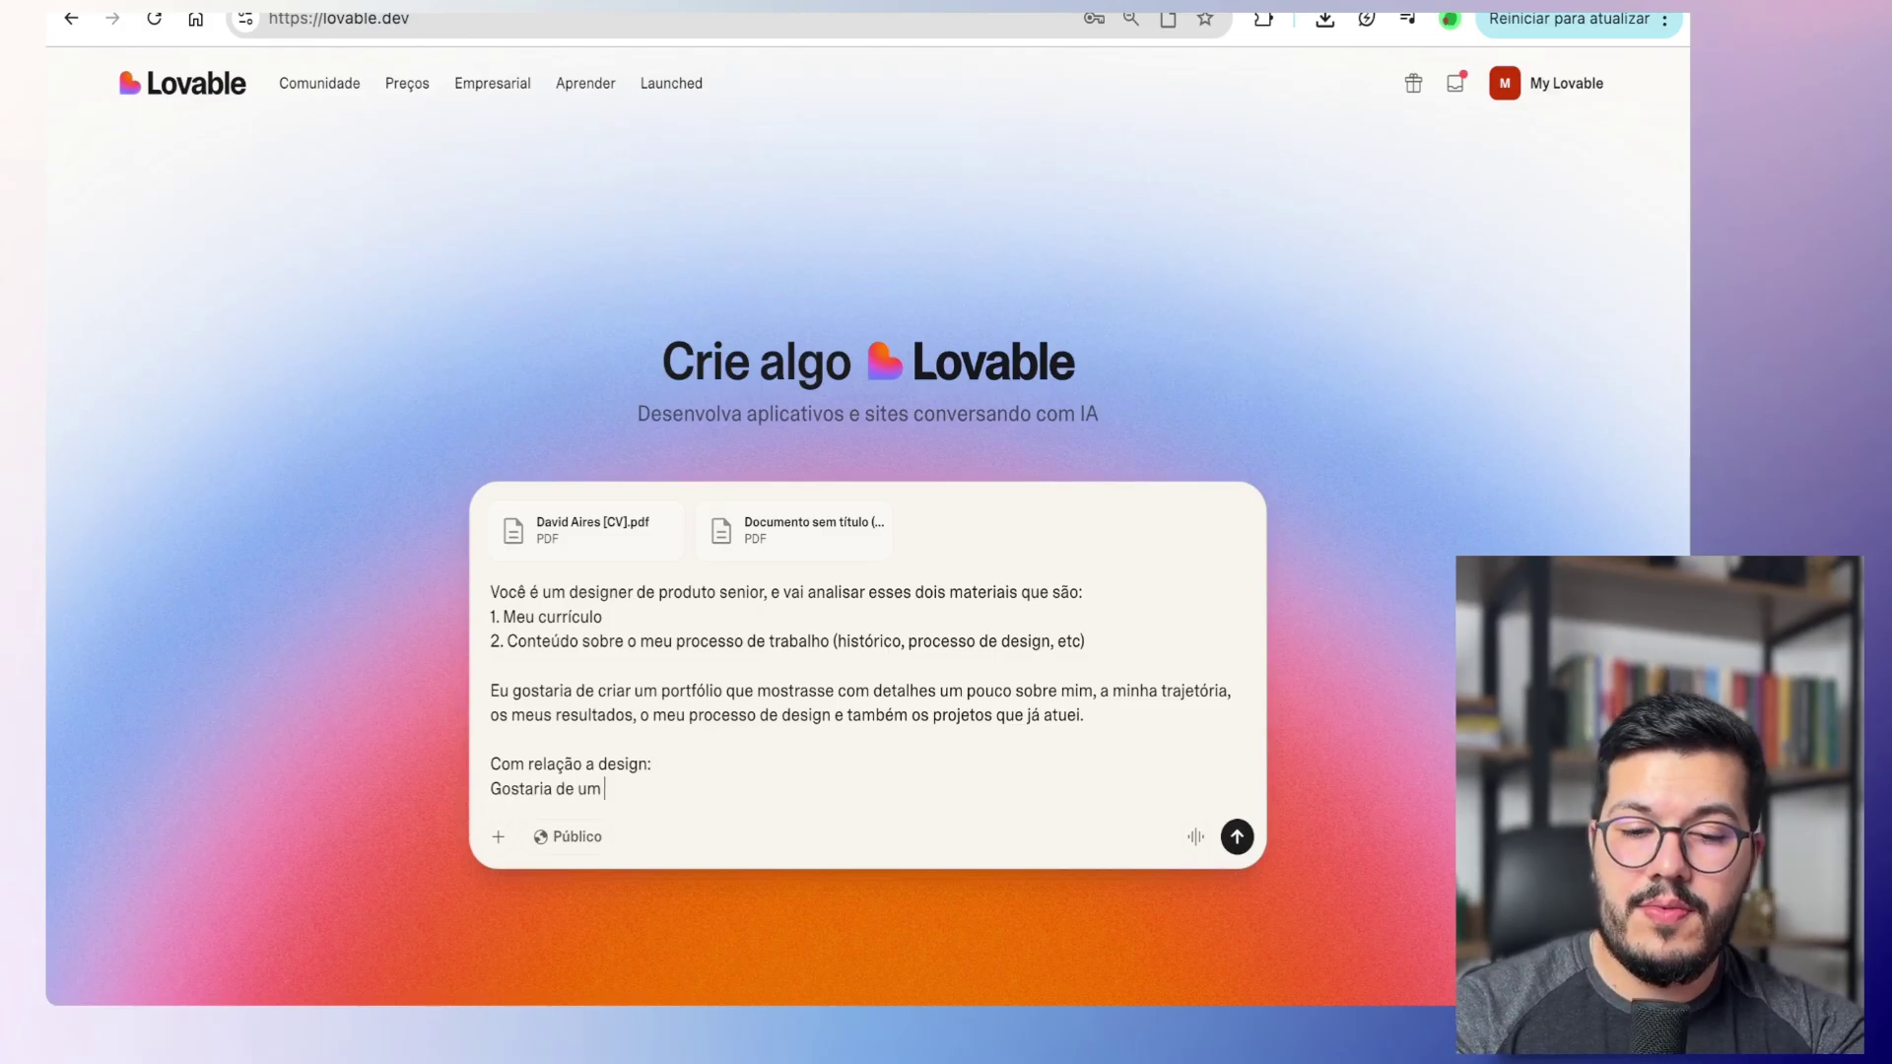
{"action": "type", "text": "design minimalista"}
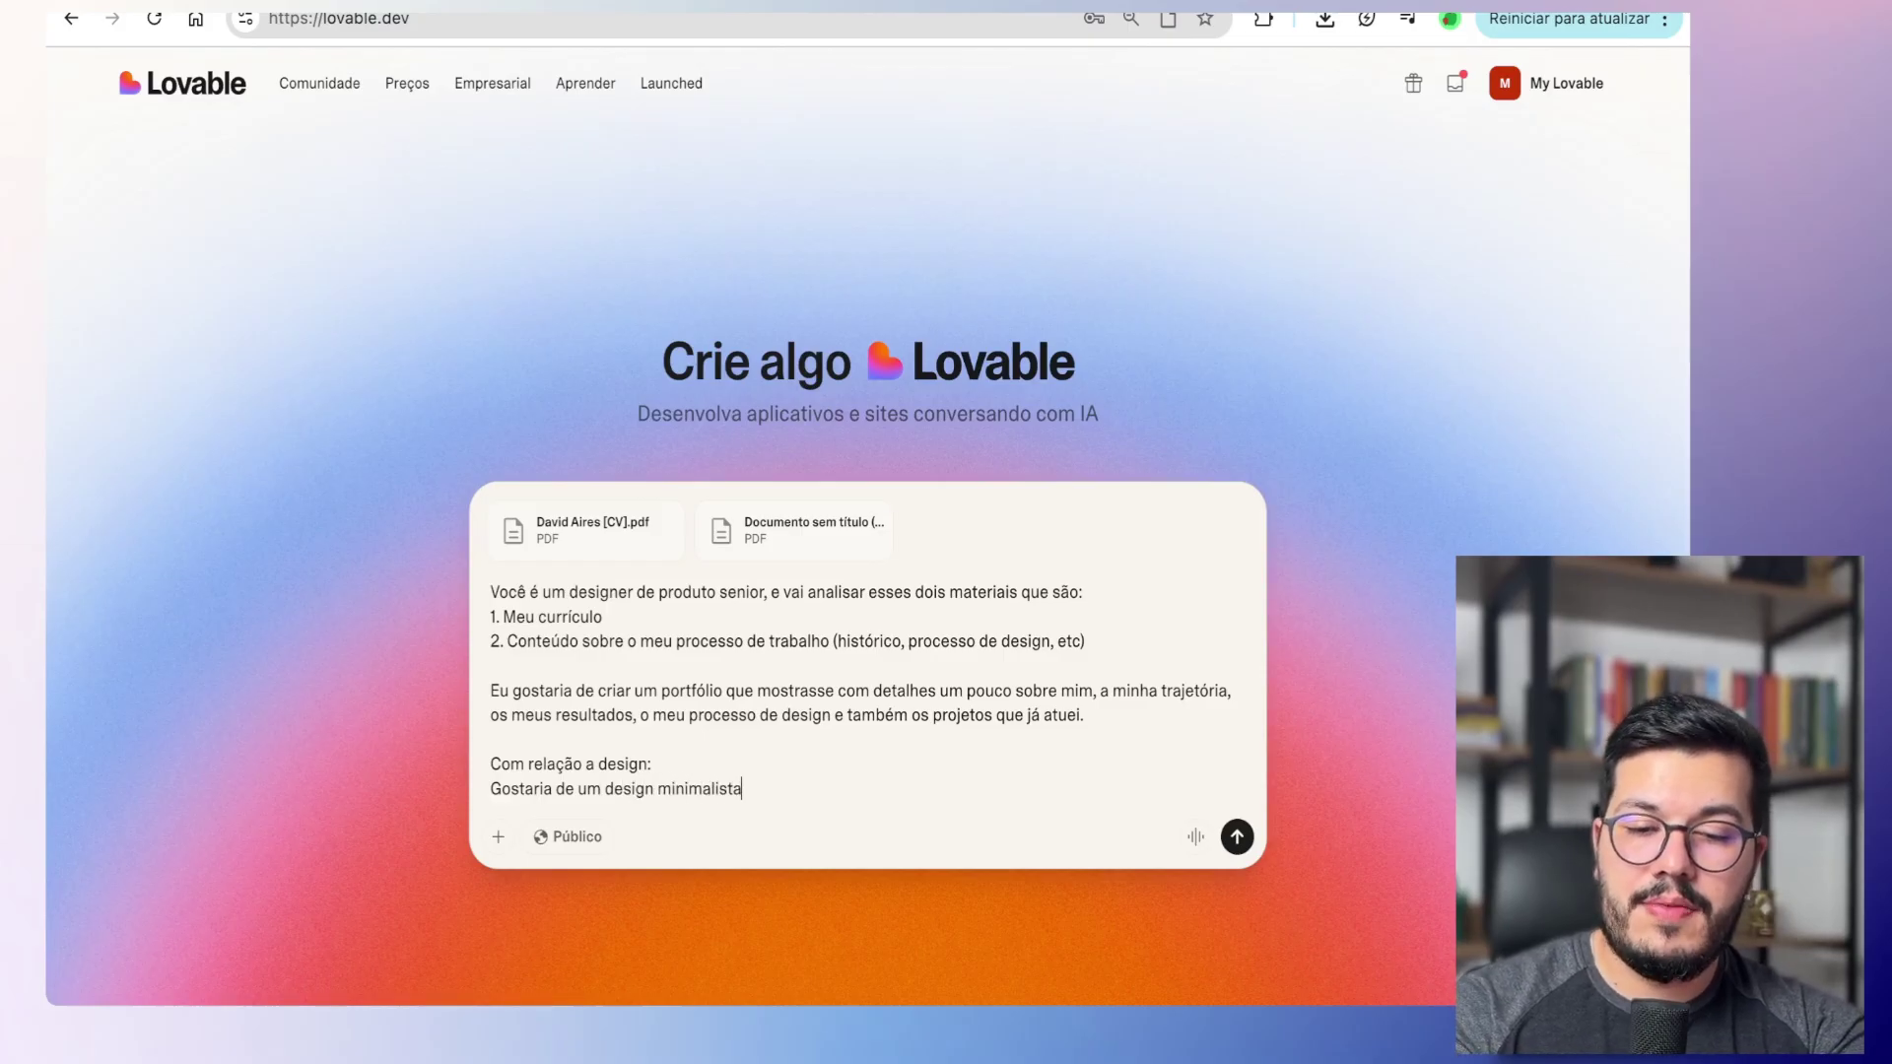
{"action": "type", "text": ", com poucas cores, um tom mais \""}
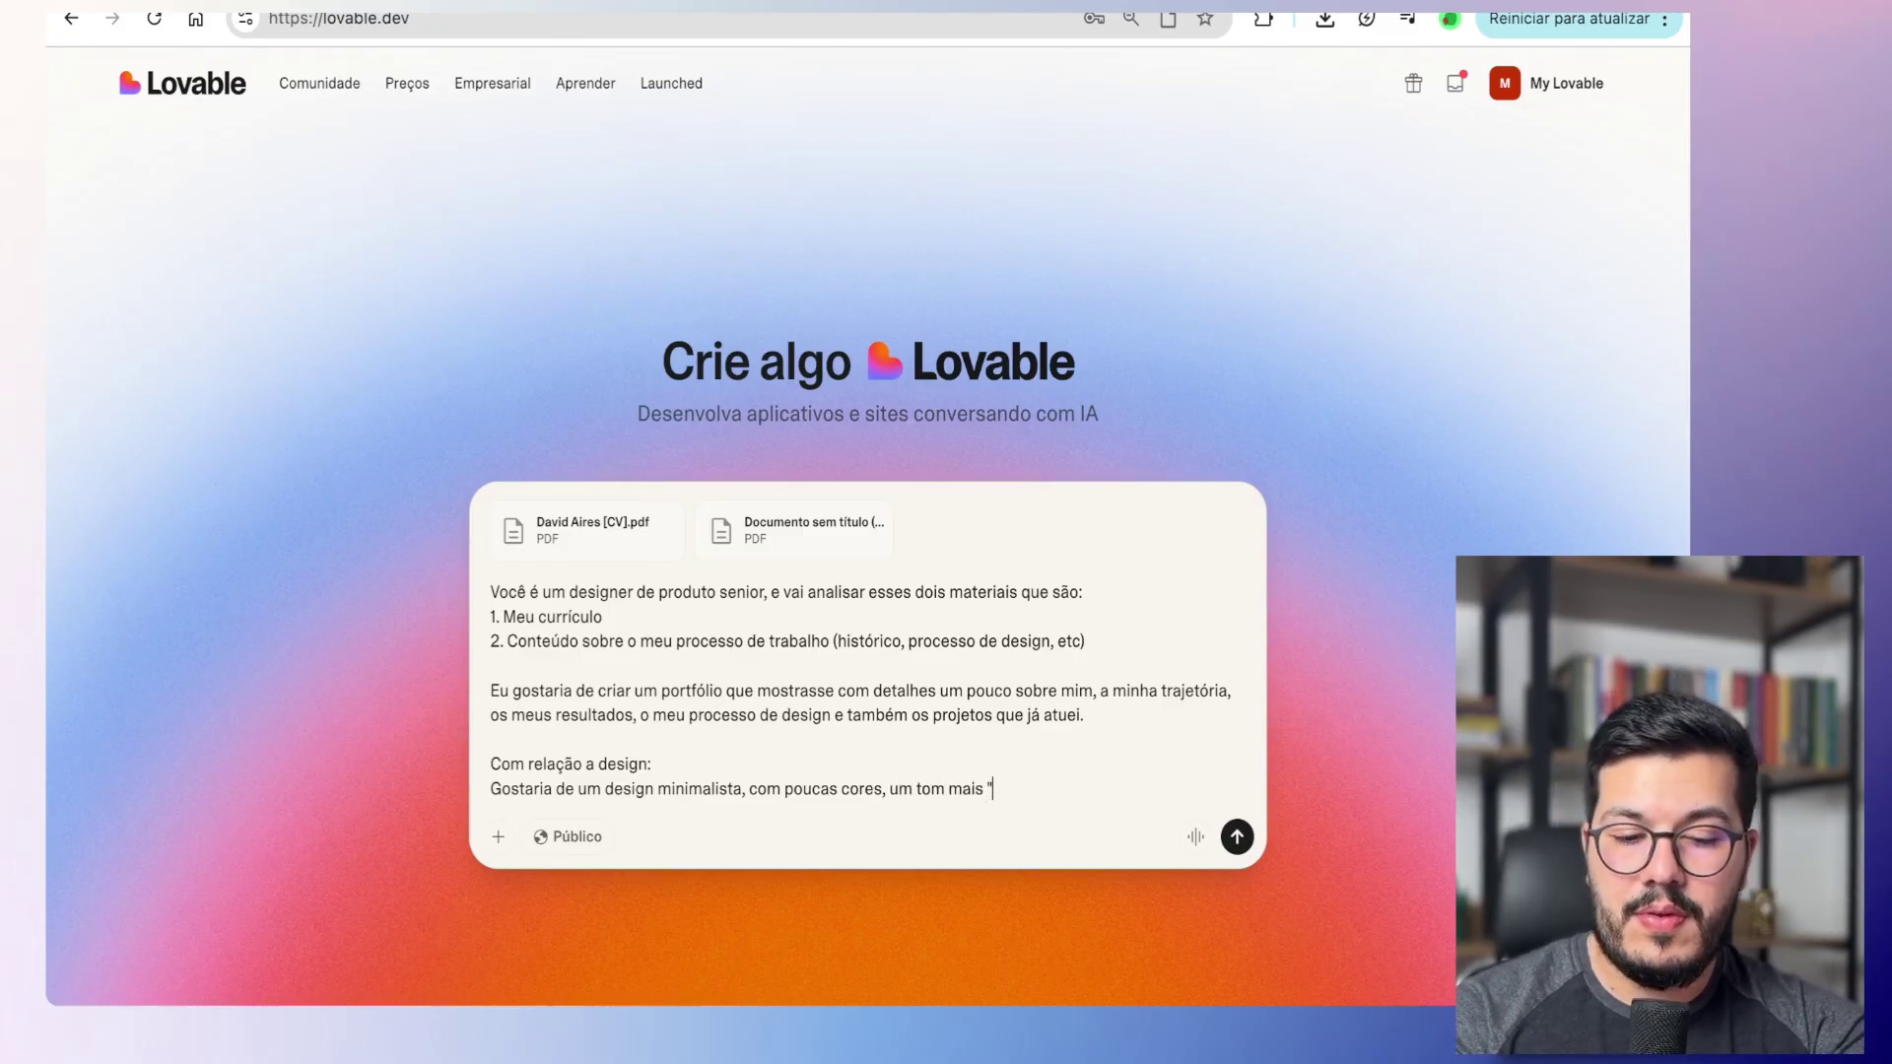
{"action": "type", "text": "black/white\","}
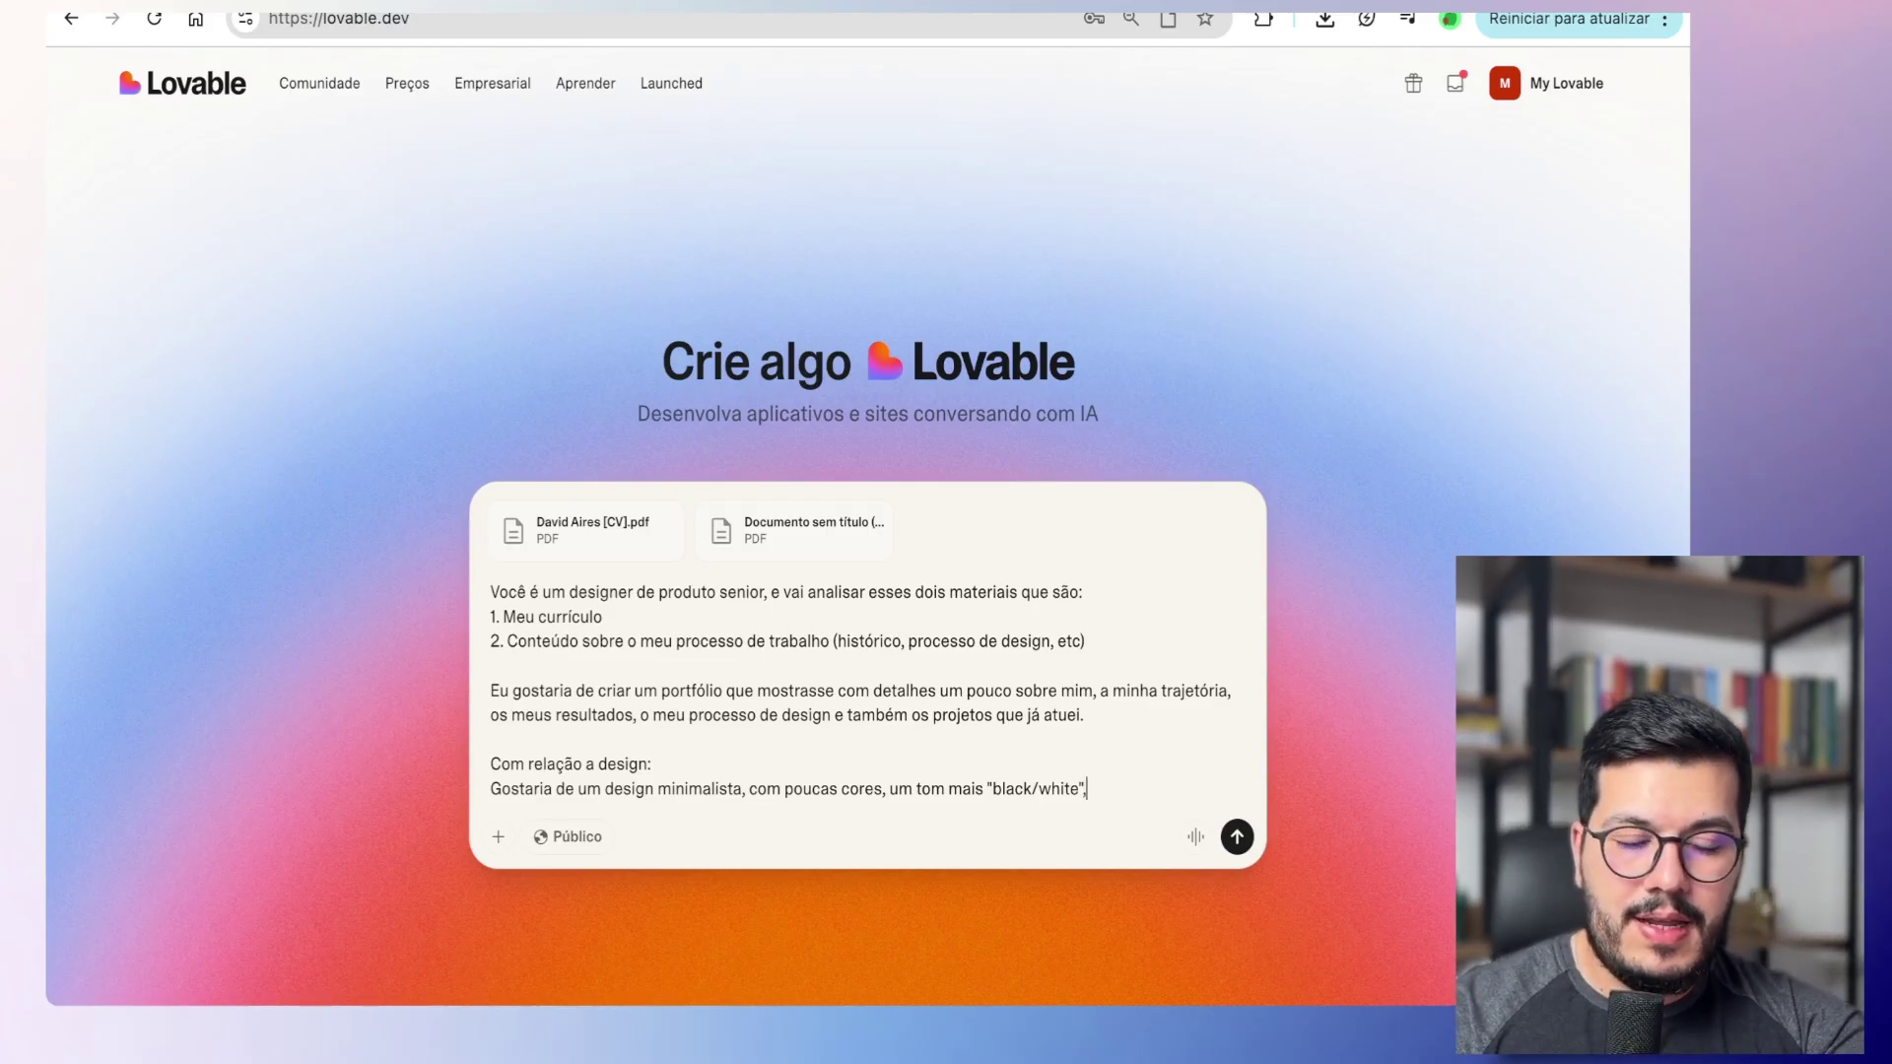
Step: Complete the design request with "com interações e animações suaves, elementos de tecnologia e design e seções bem detalhadas."
{"action": "type", "text": "com intera"}
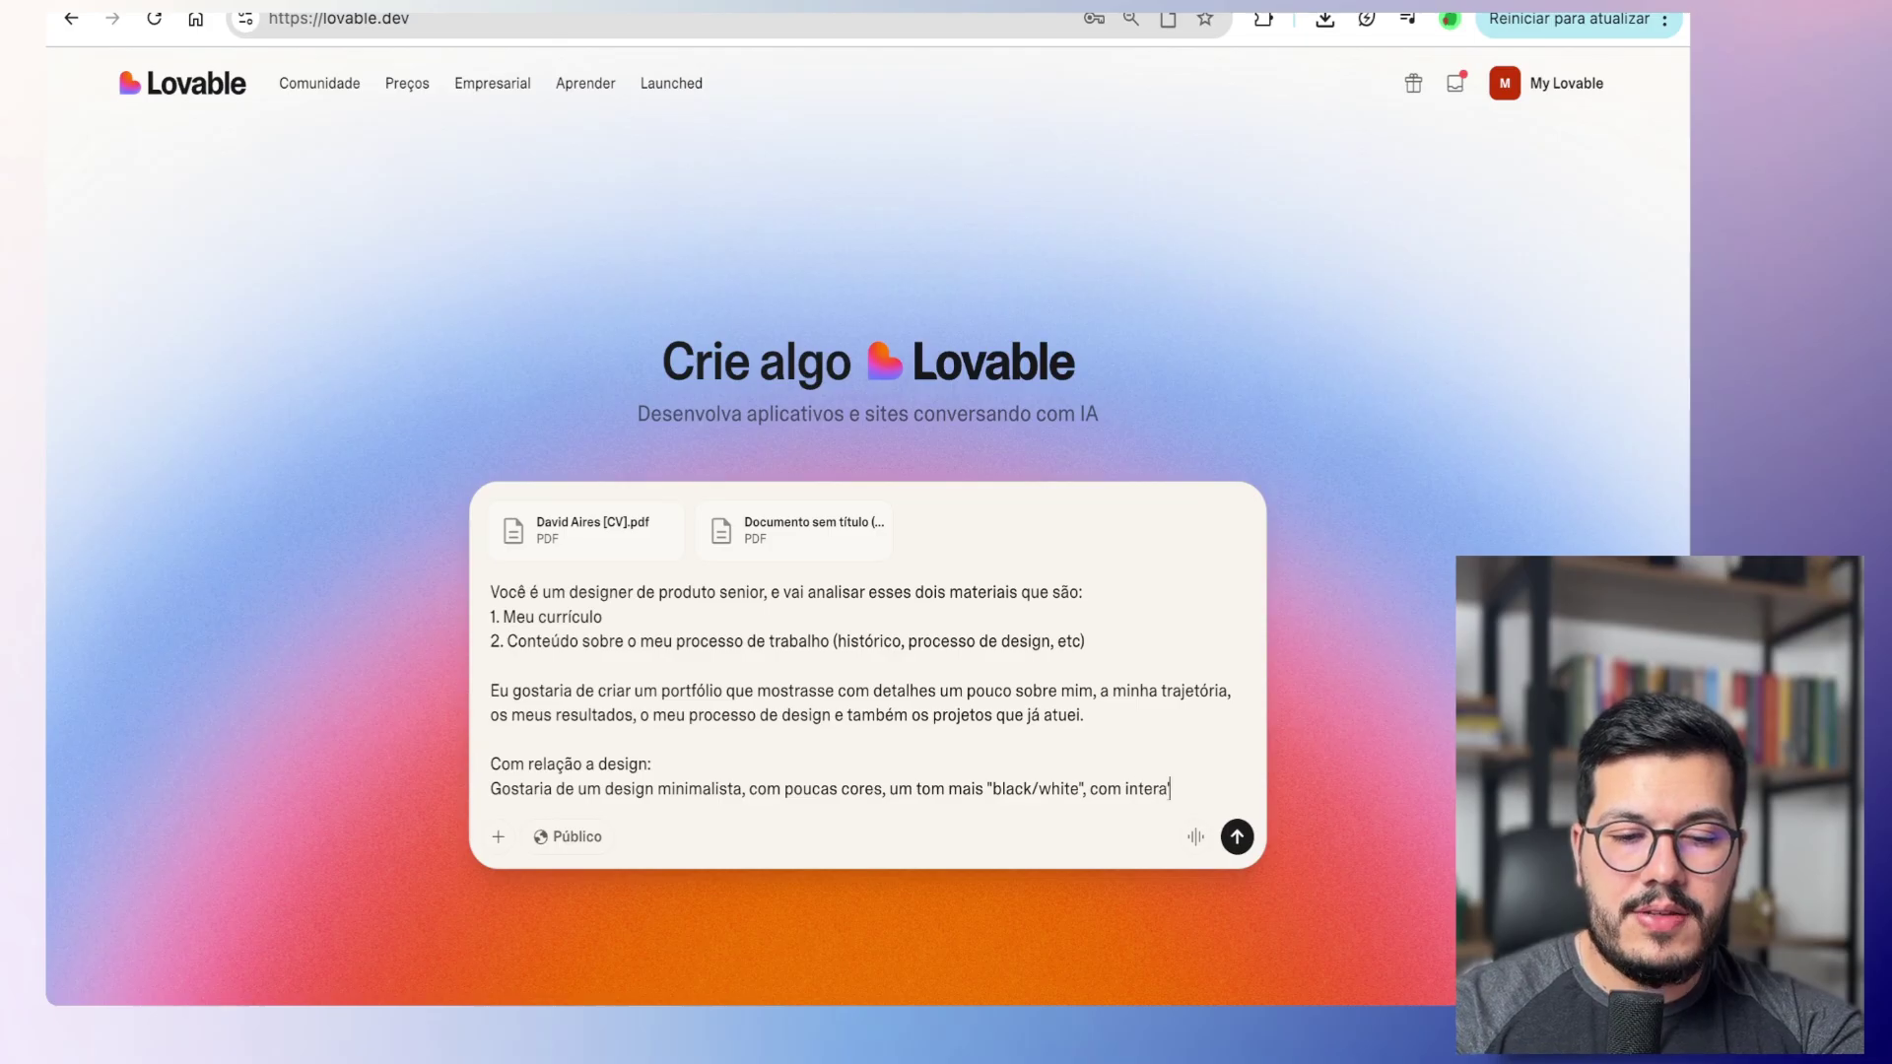
{"action": "type", "text": "ções e anima"}
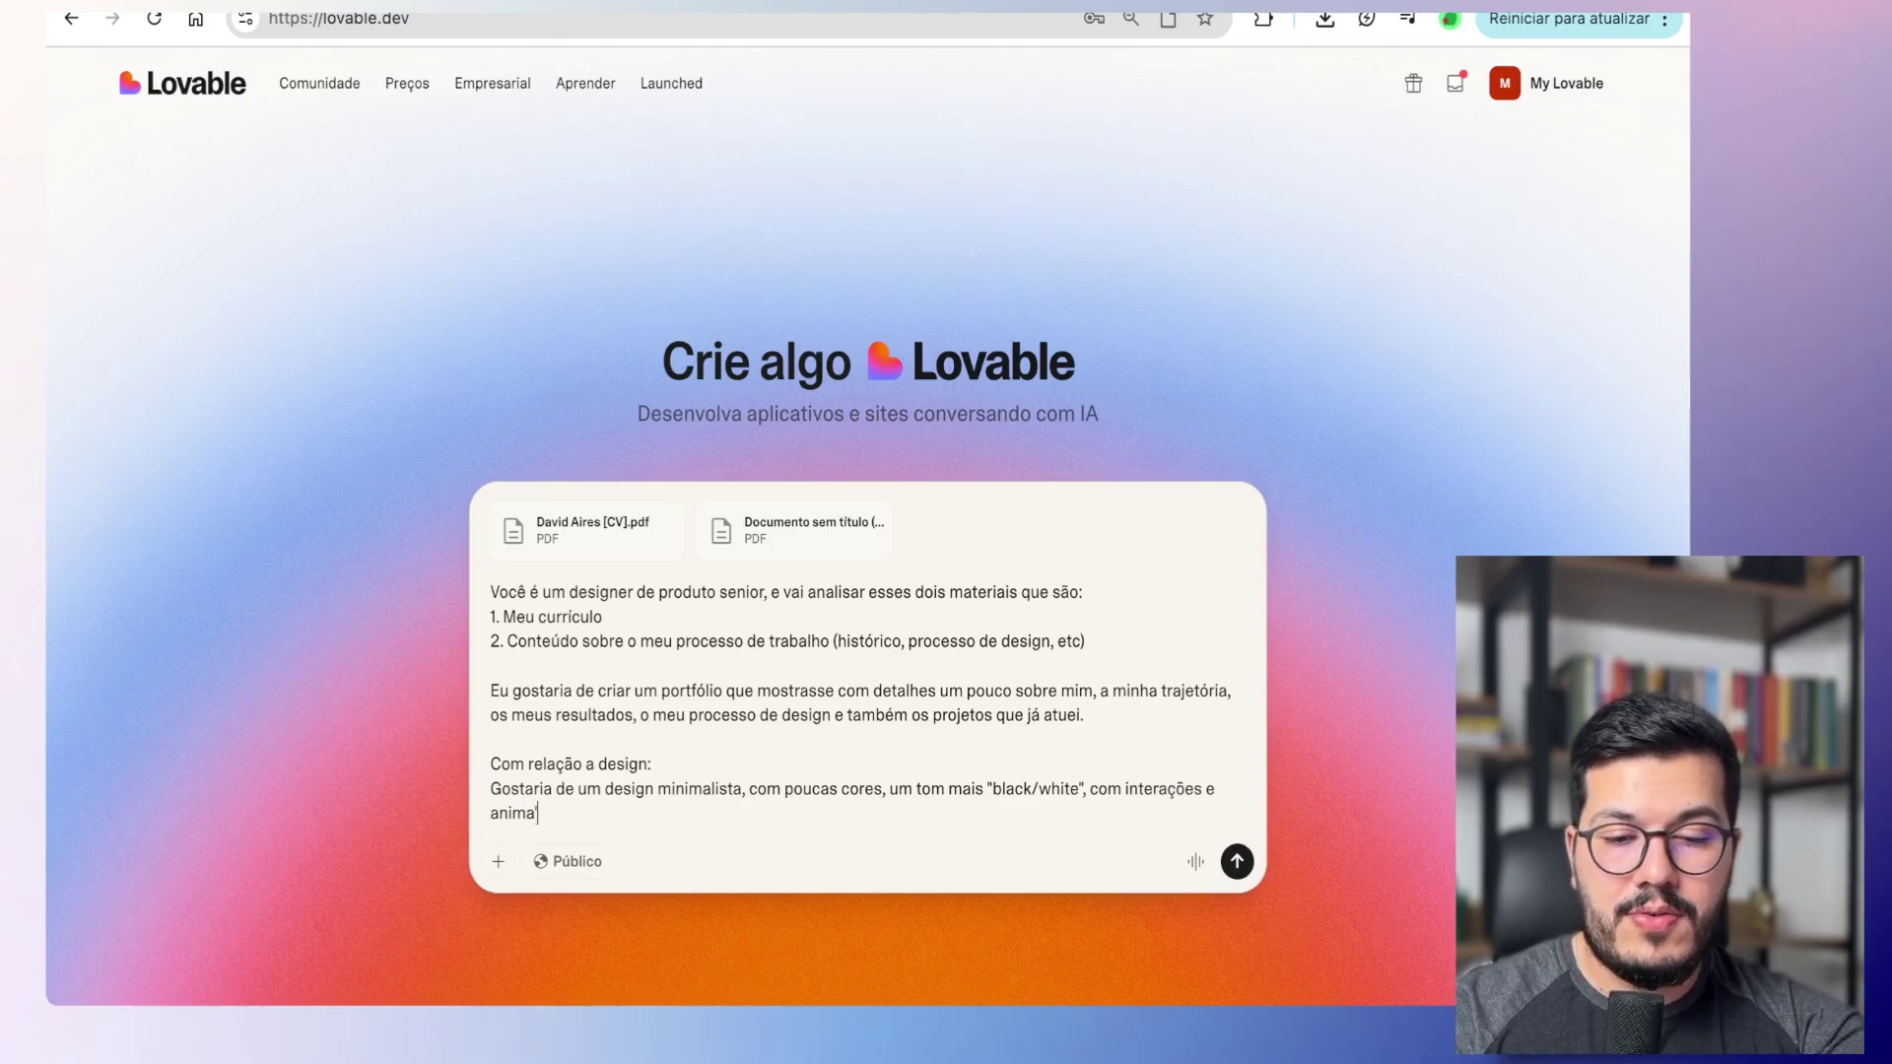
{"action": "type", "text": "ções suave"}
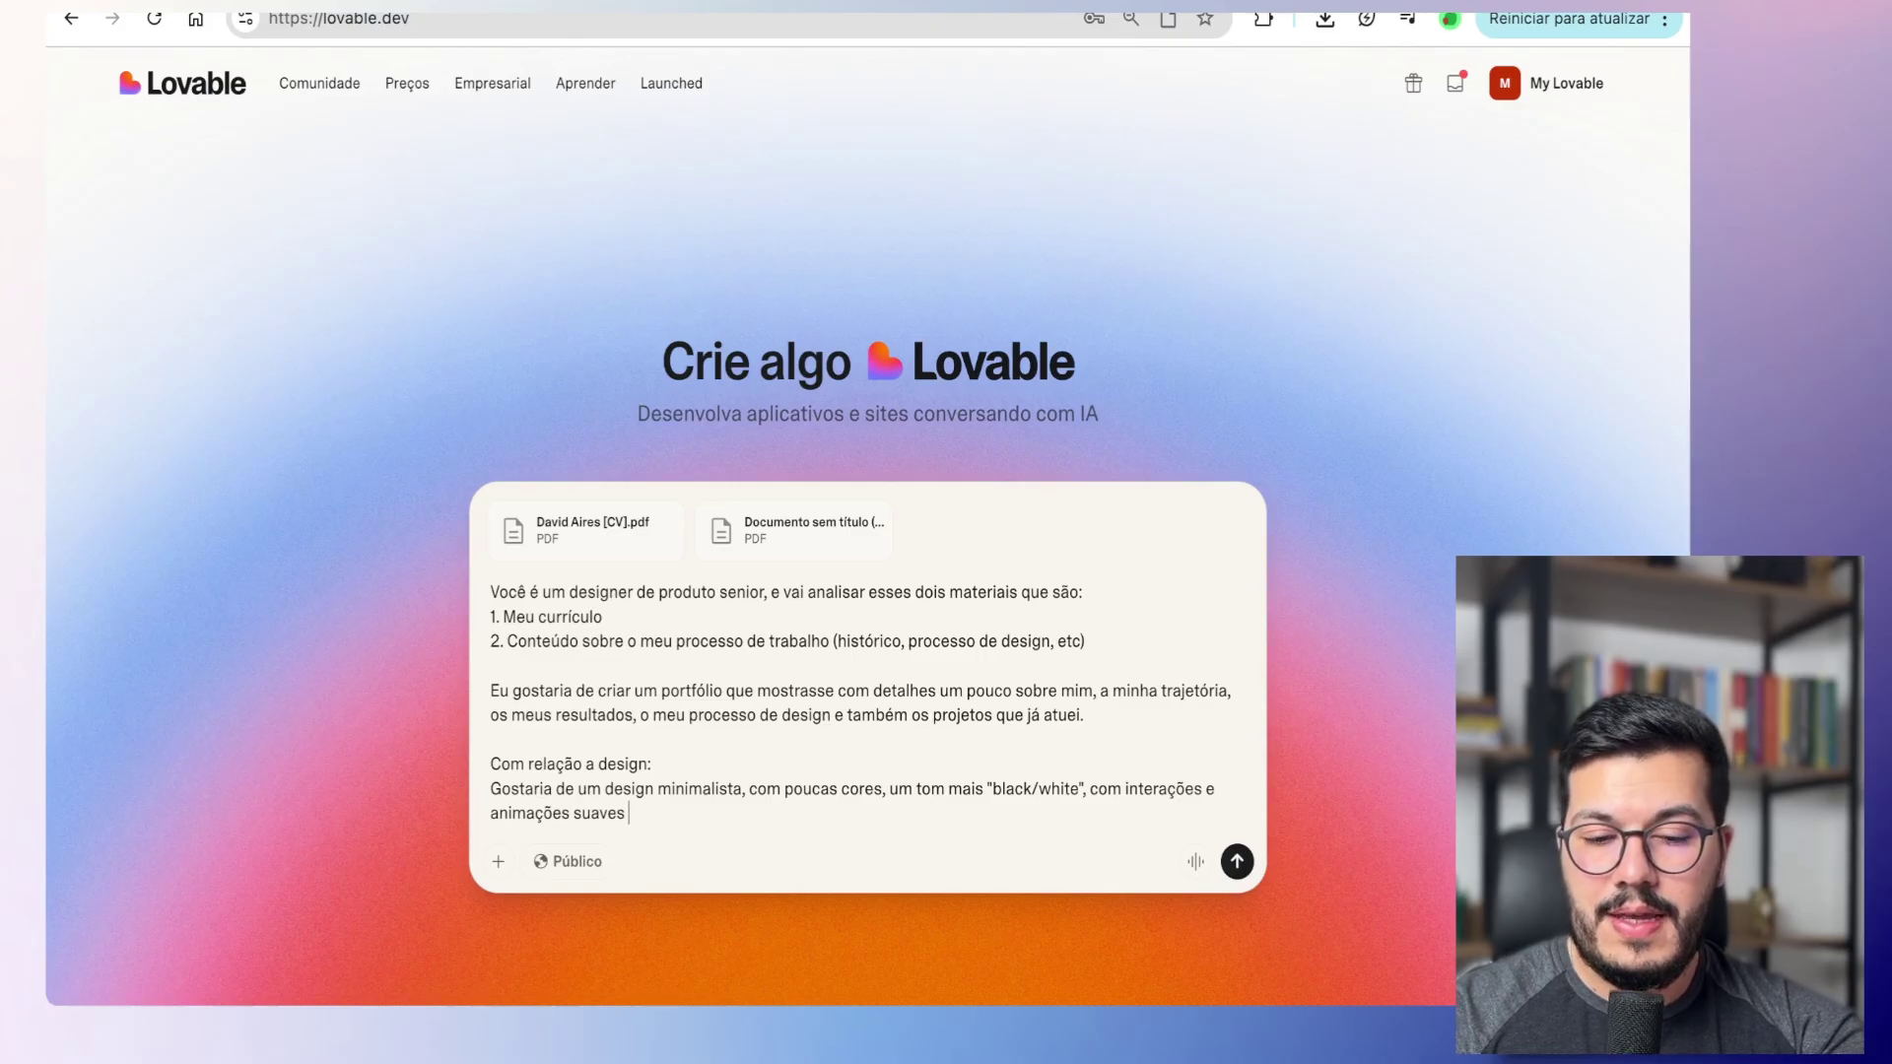
{"action": "type", "text": "s, element"}
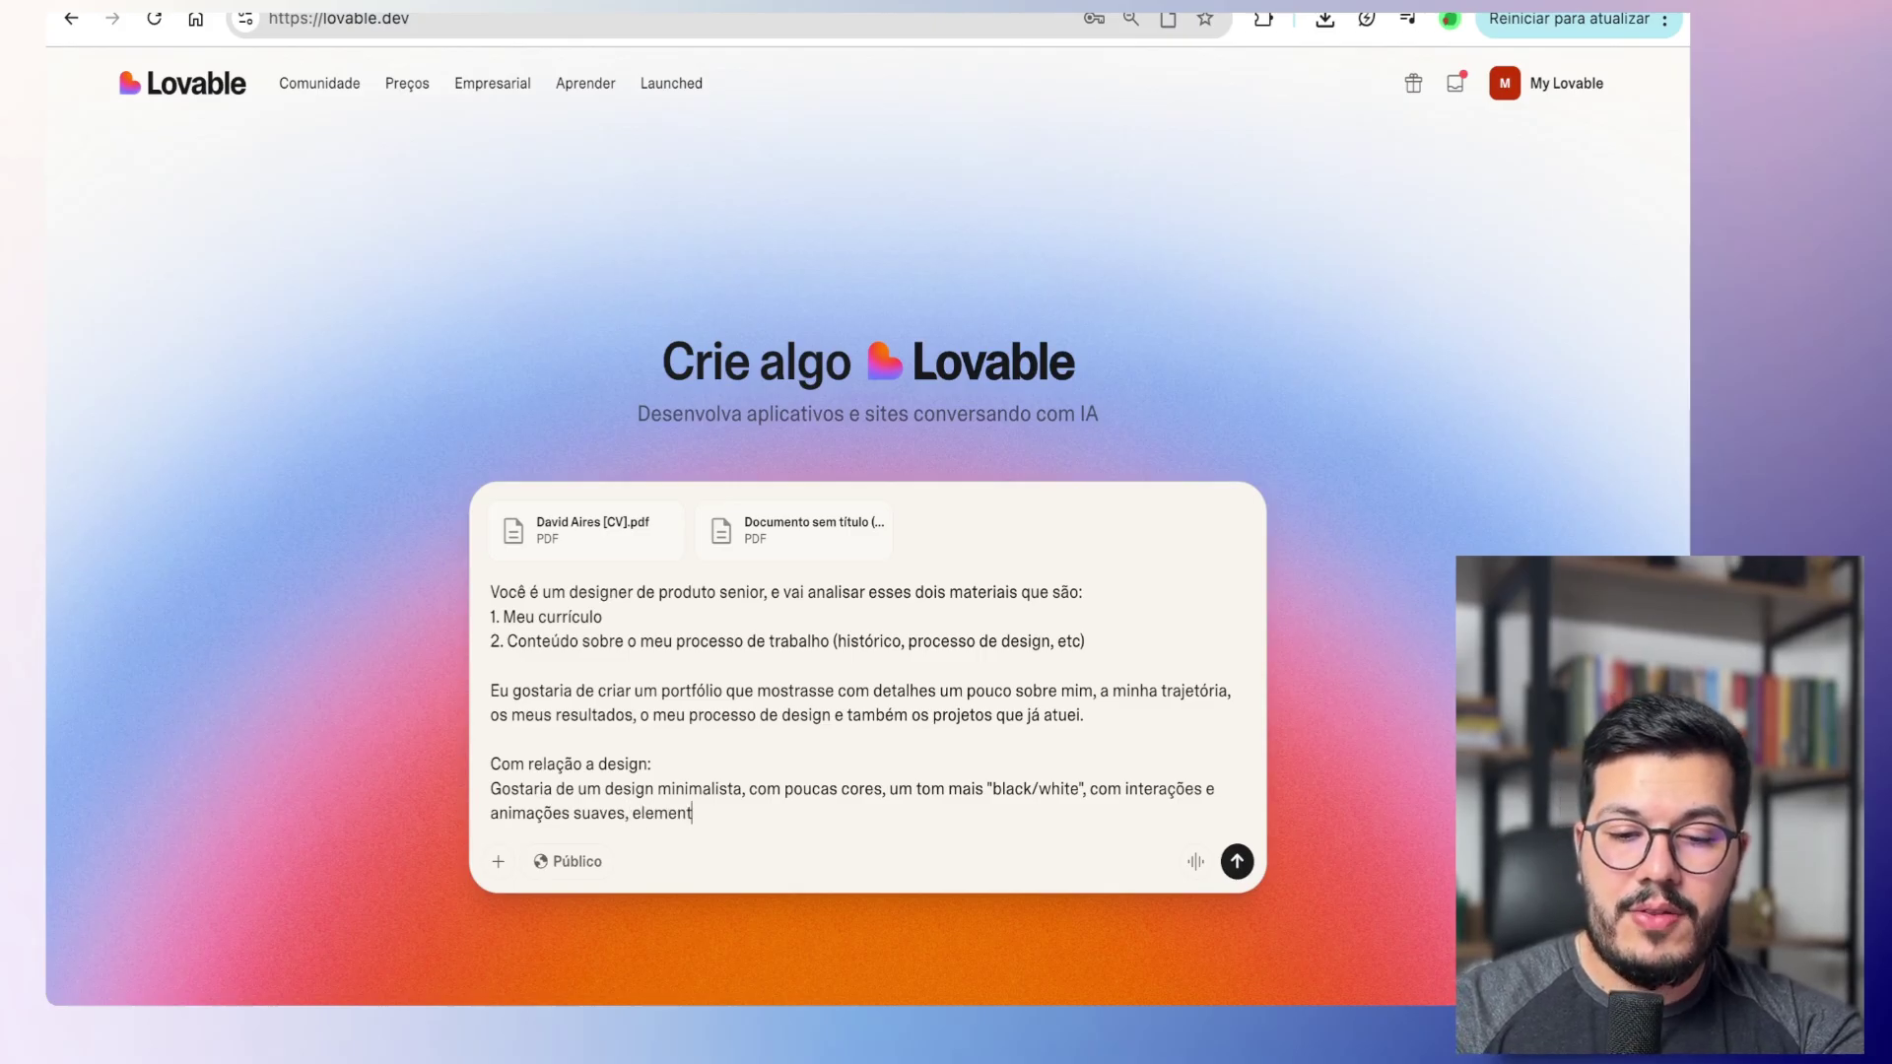
{"action": "type", "text": "os de tecnologia e "}
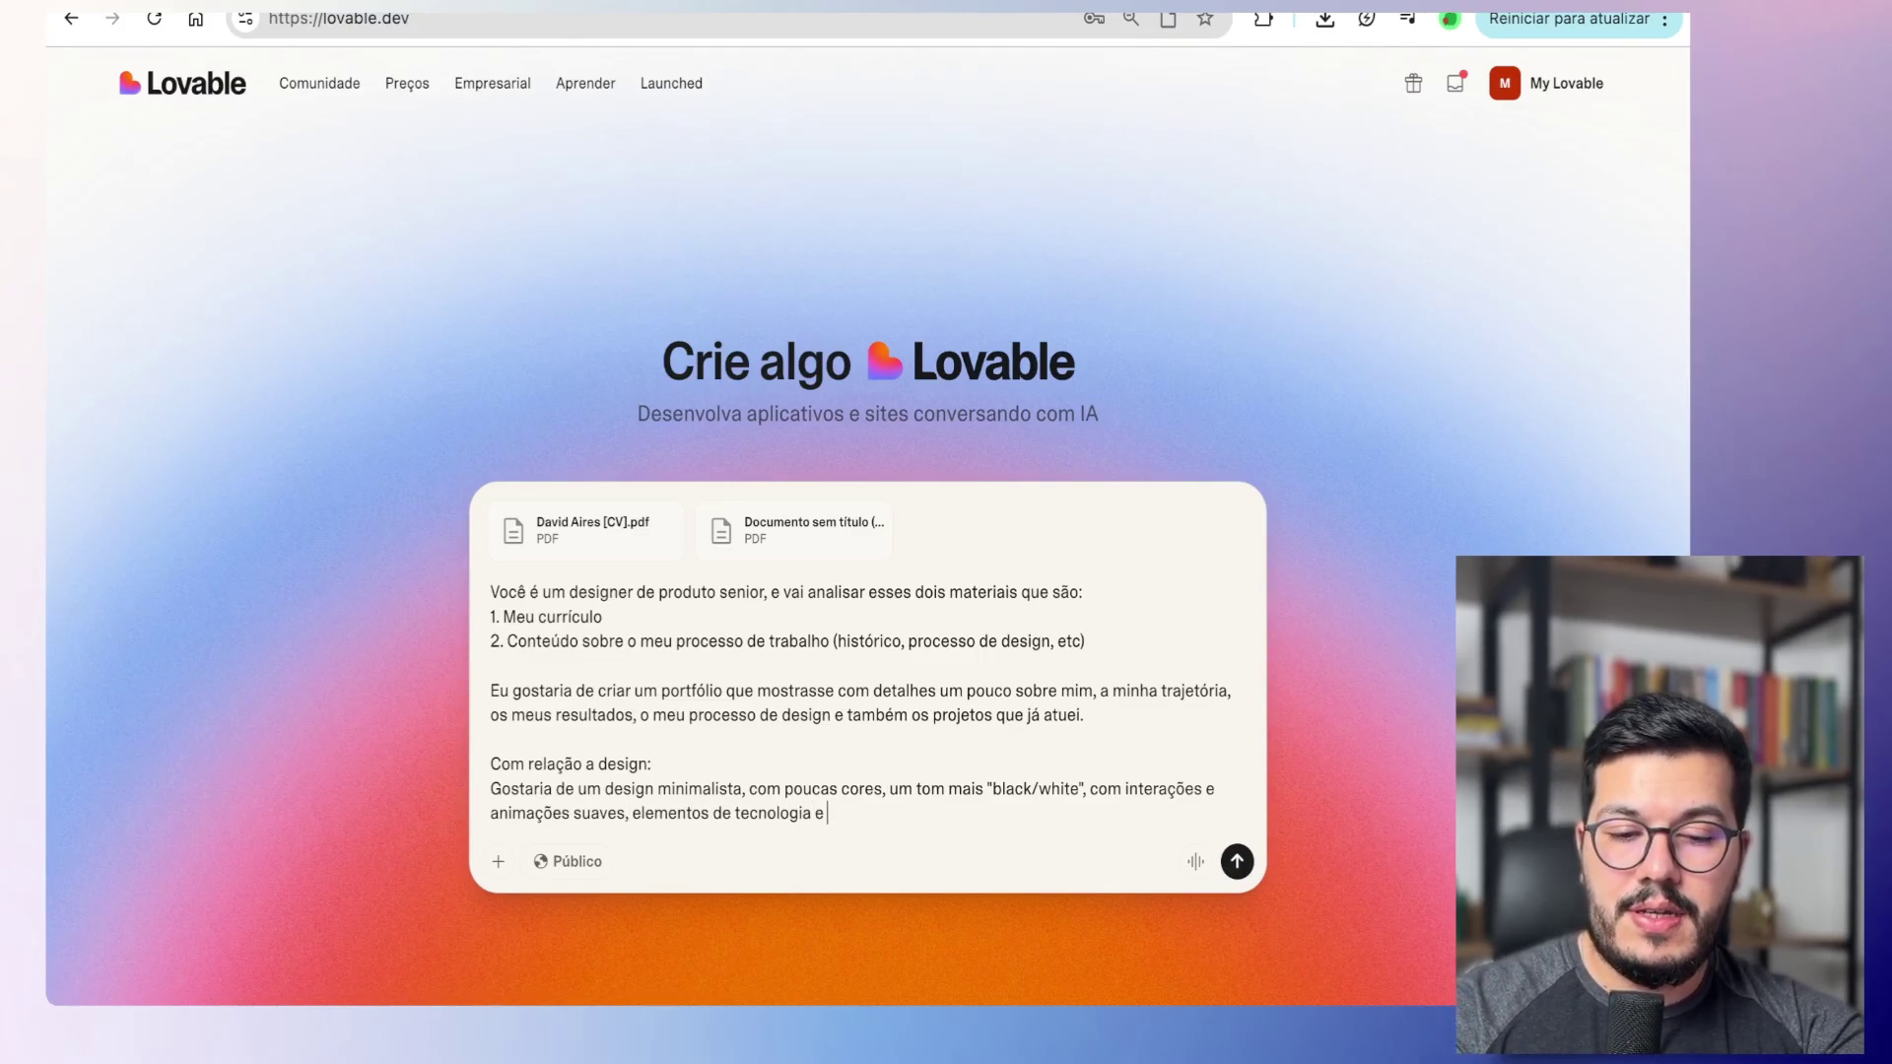
{"action": "type", "text": "design e s"}
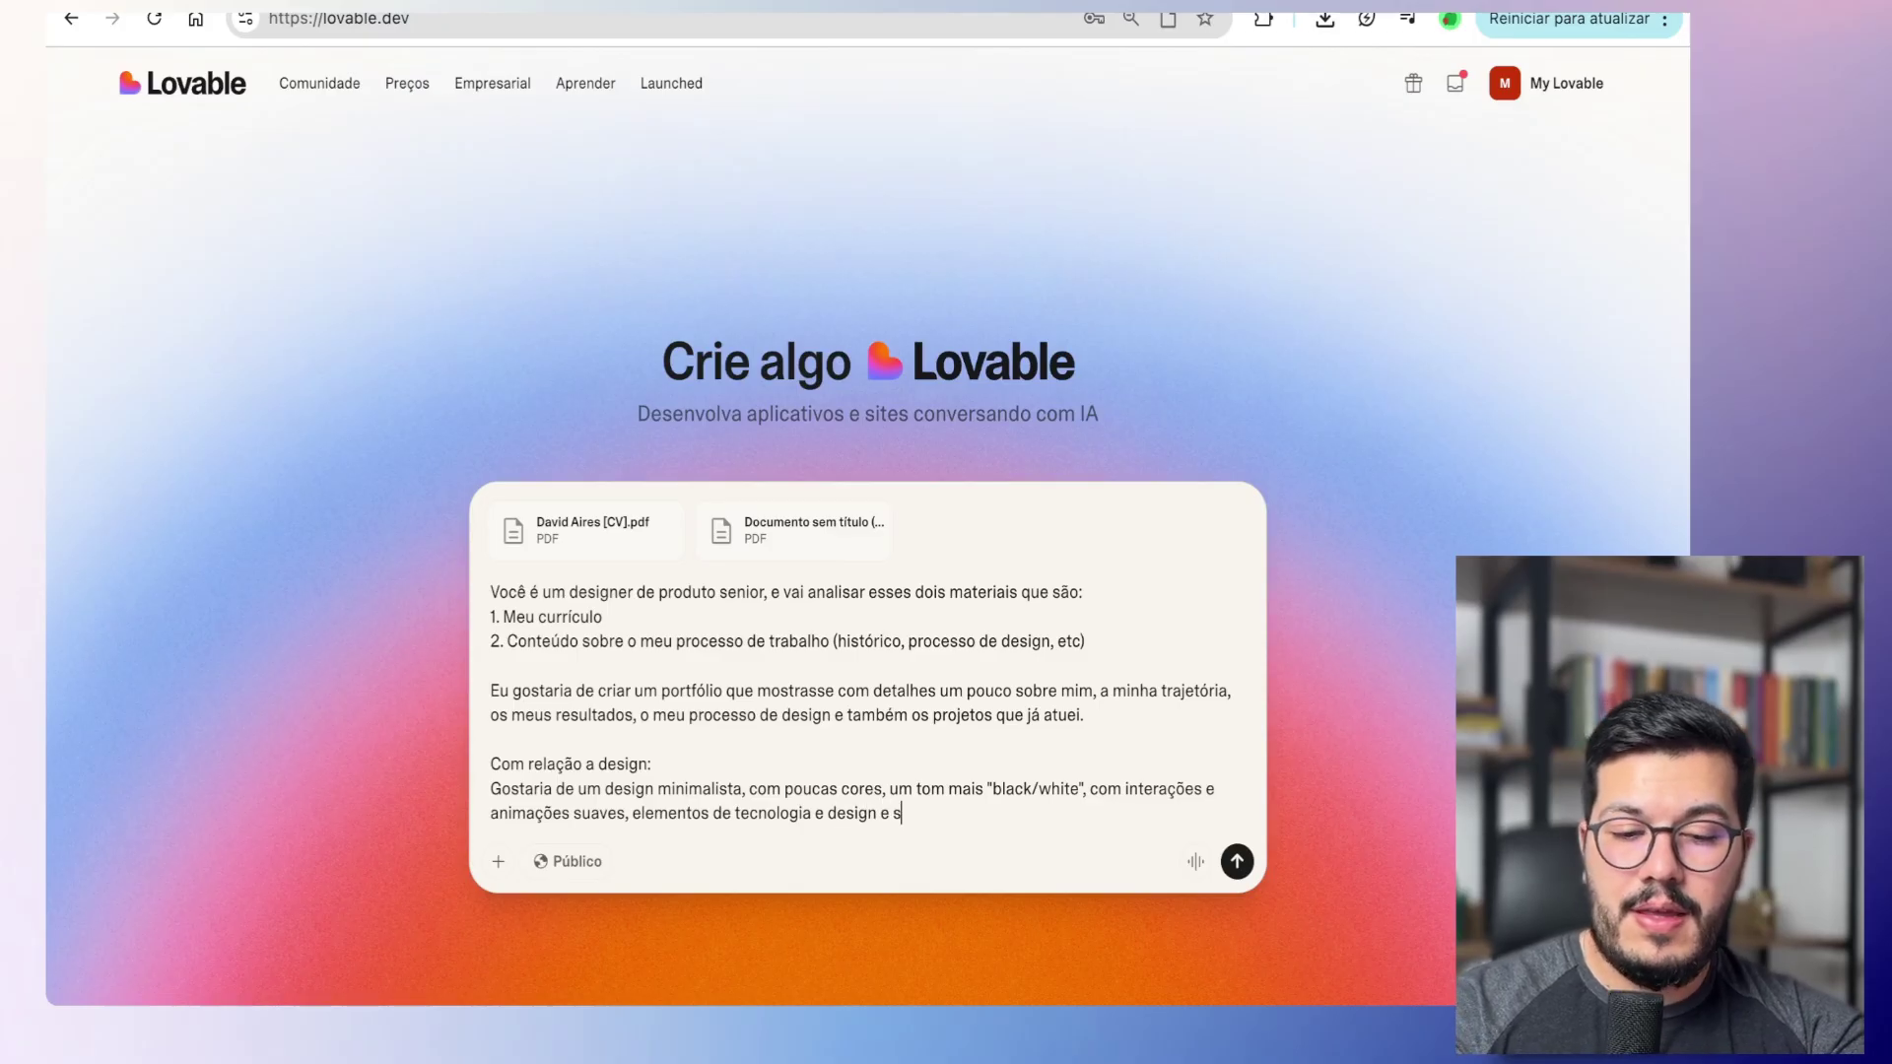
{"action": "type", "text": "eções be"}
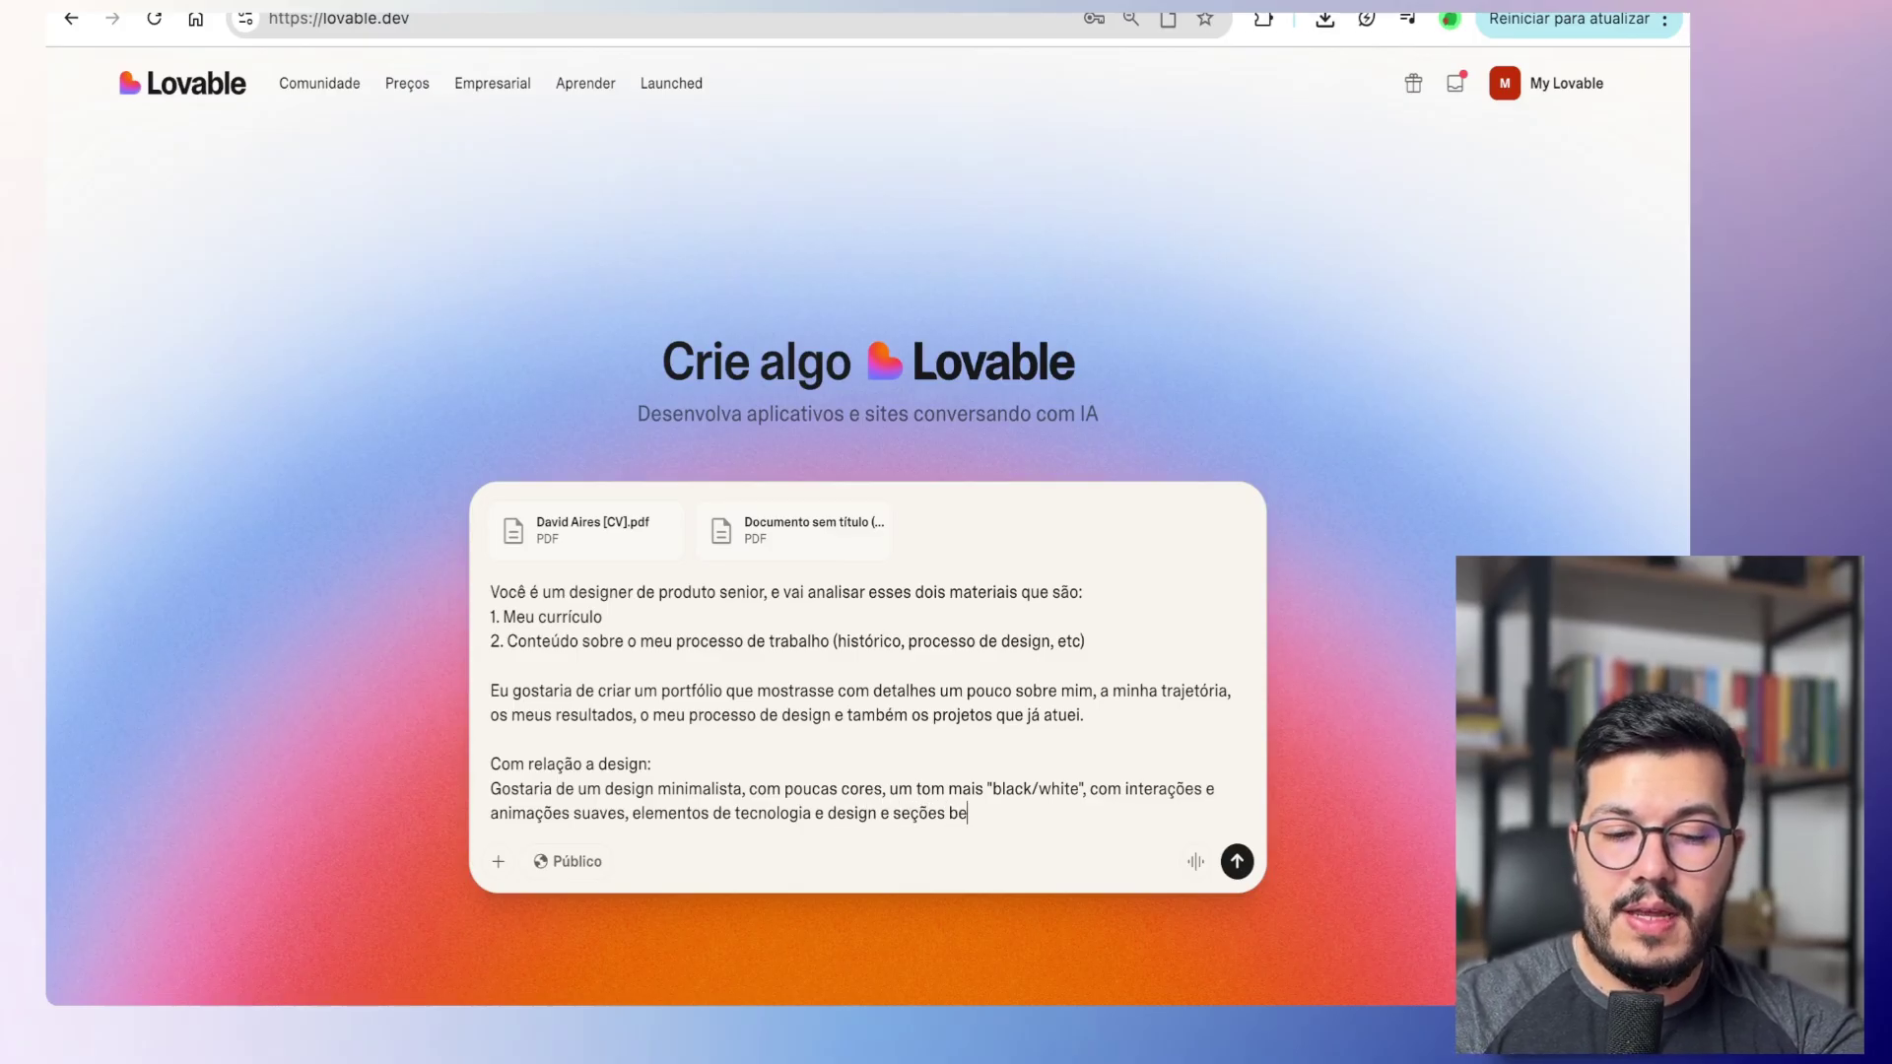
{"action": "type", "text": "m detalhadas."}
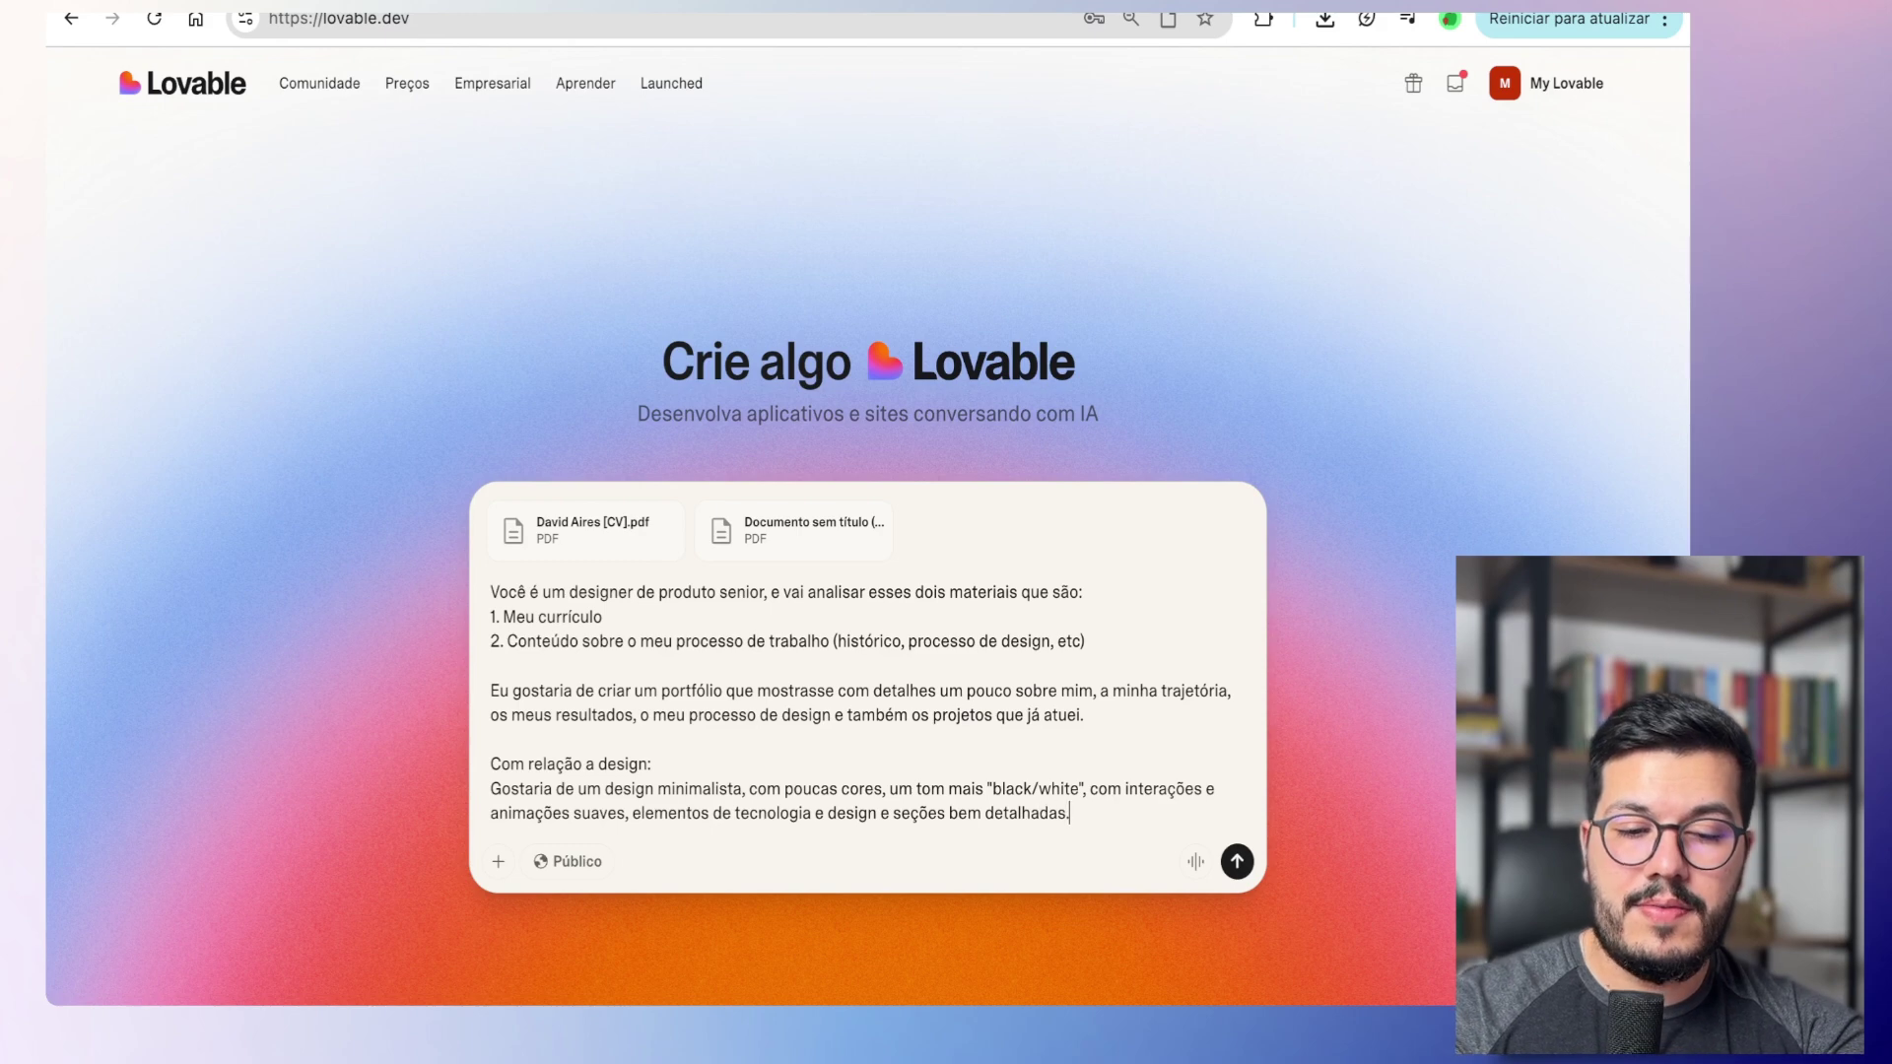
Step: After a blank line, add a section headed "Lembre:" and begin it with "Estou fazendo um portfólio de design,"
{"action": "key", "text": "shift+Return"}
{"action": "key", "text": "shift+Return"}
{"action": "type", "text": "Lembre:"}
{"action": "key", "text": "shift+Return"}
{"action": "type", "text": "Estou fazendo u"}
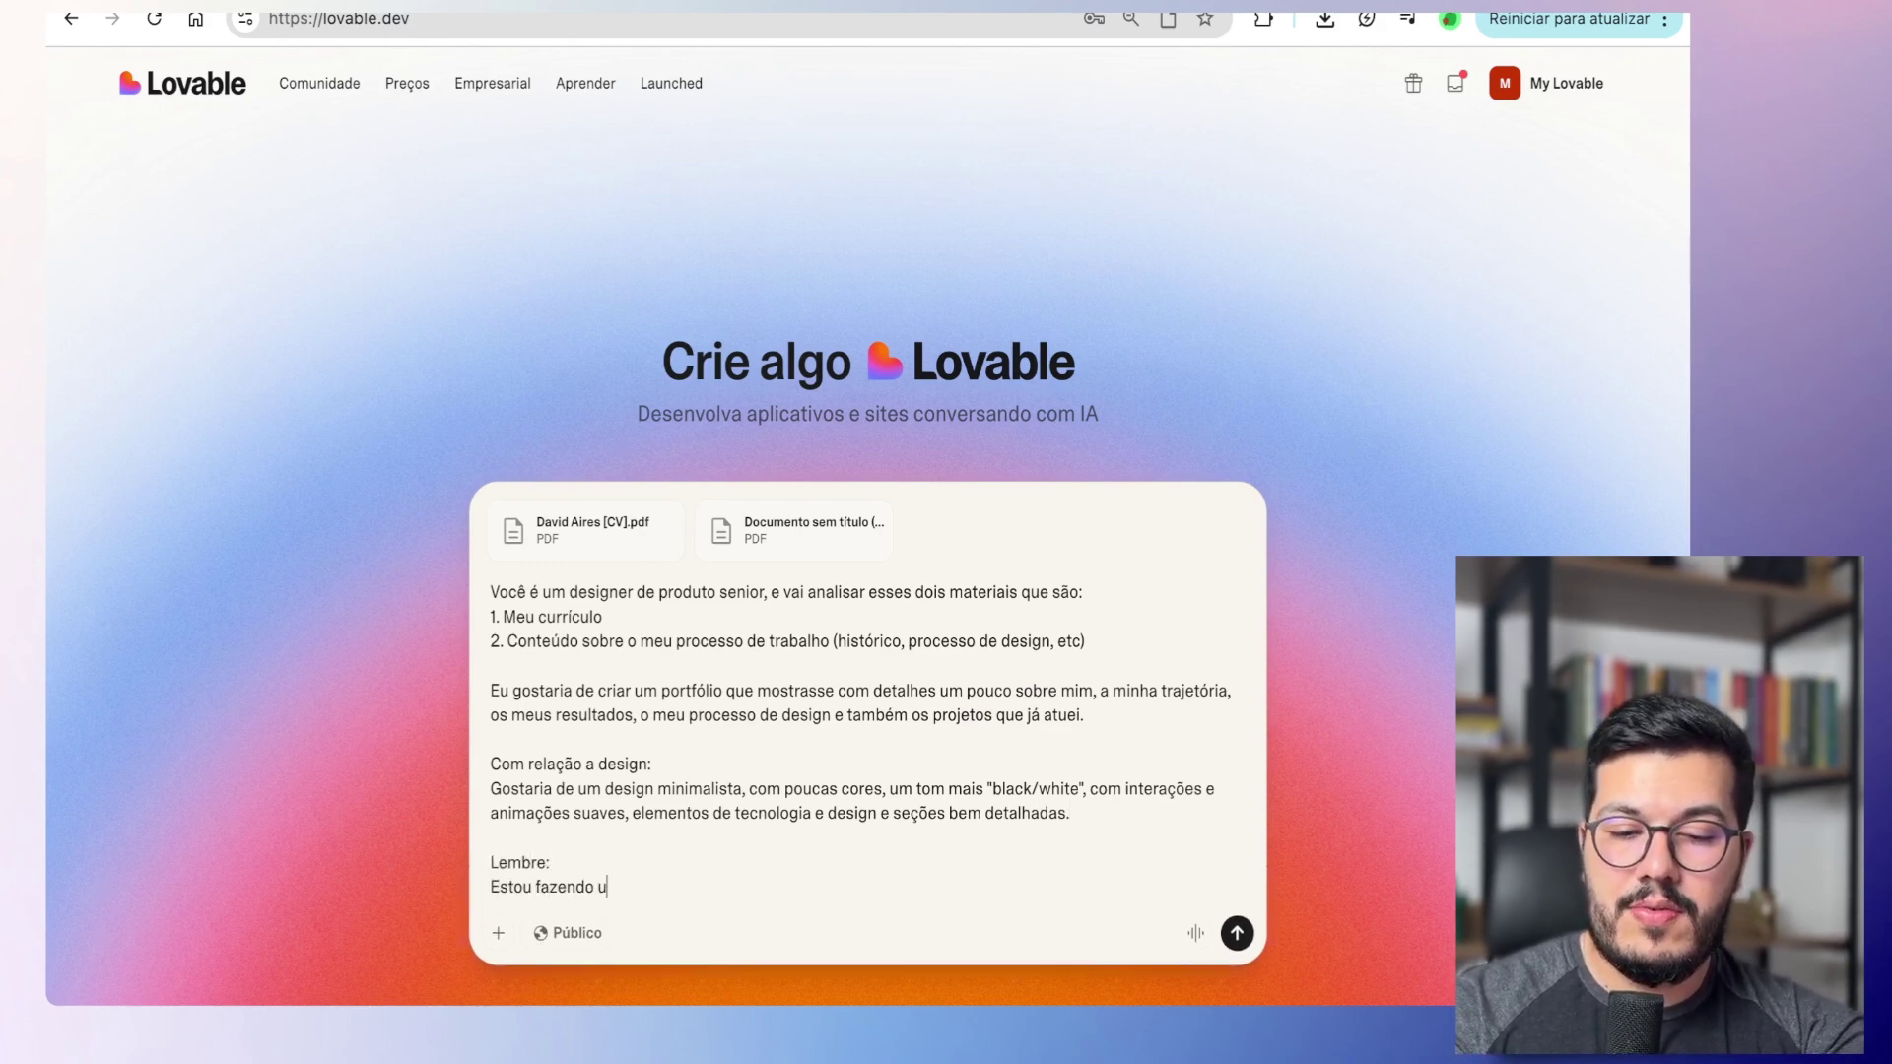
{"action": "type", "text": "m portfólio de design, "}
{"action": "type", "text": "p"}
{"action": "key", "text": "BackSpace"}
{"action": "type", "text": "de design, "}
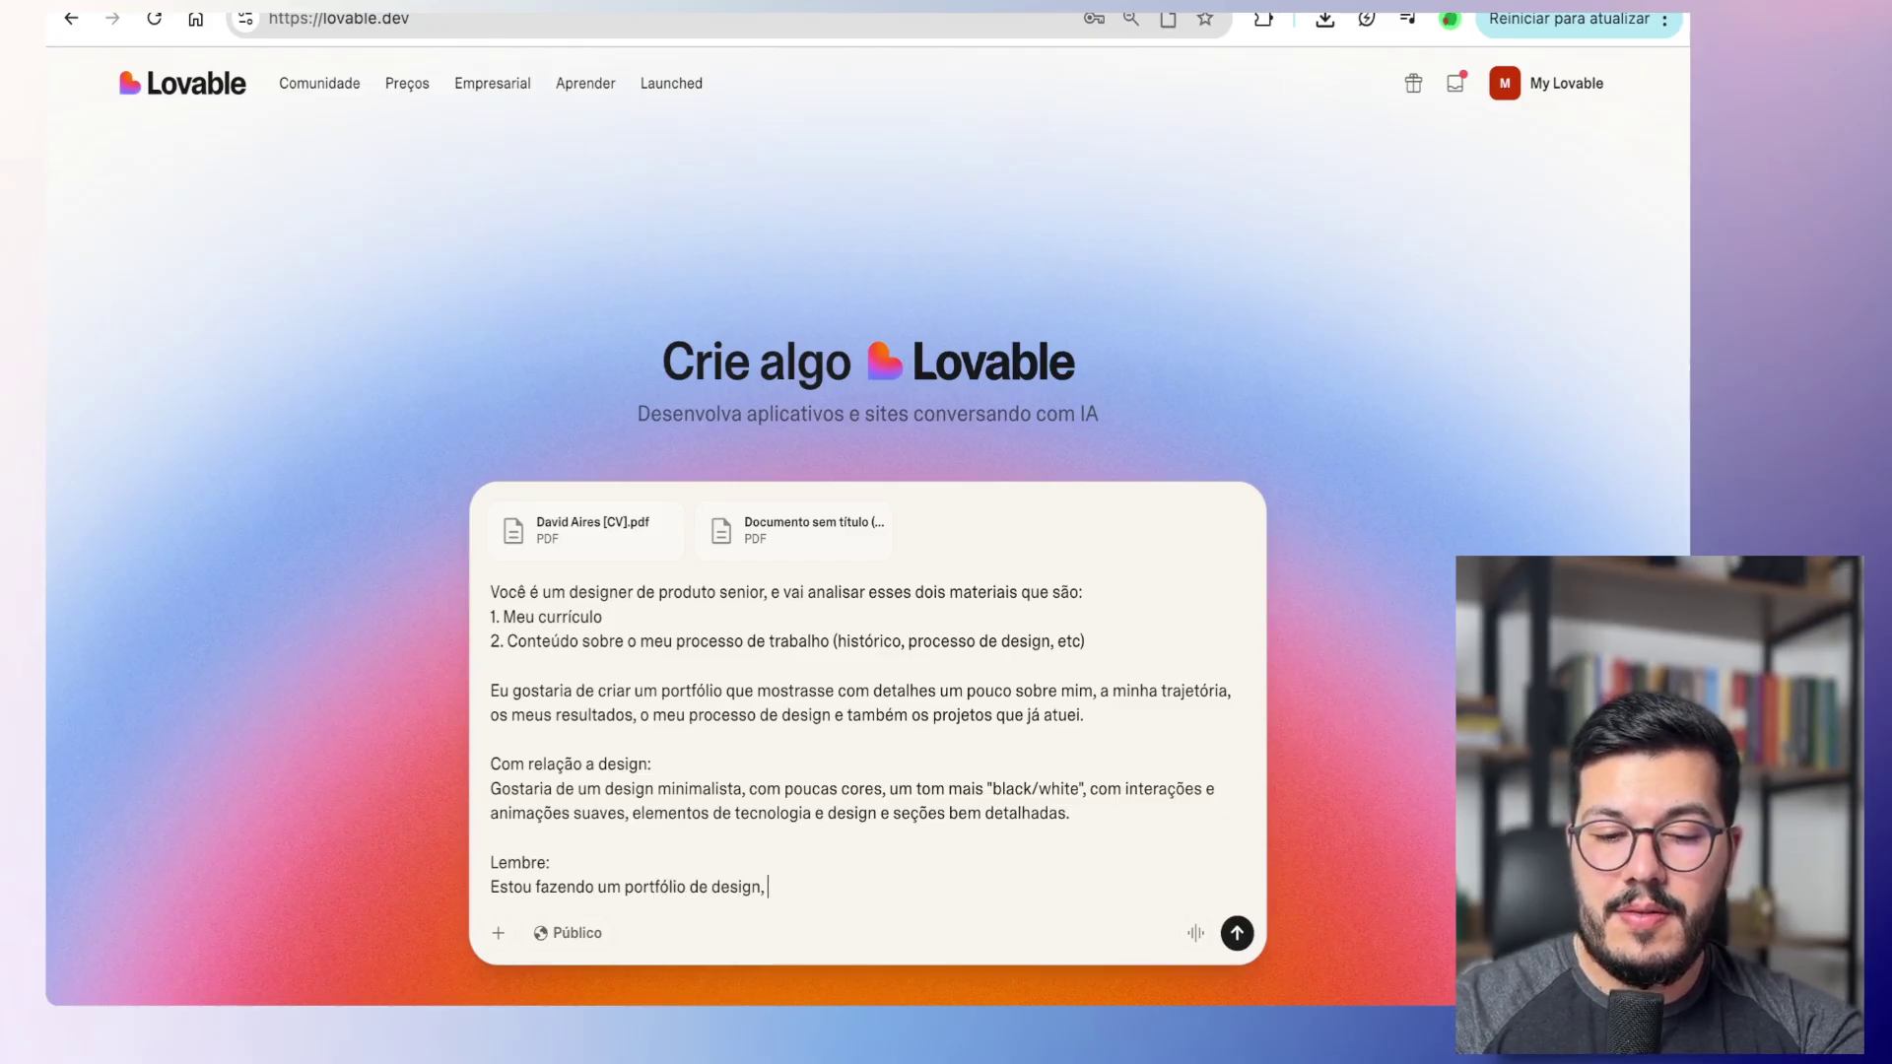
Step: Finish the reminder with "preciso que o projeto desenvolvido seja condizente ao material fornecido." and submit the prompt
{"action": "type", "text": "preciso que o projeto desenv"}
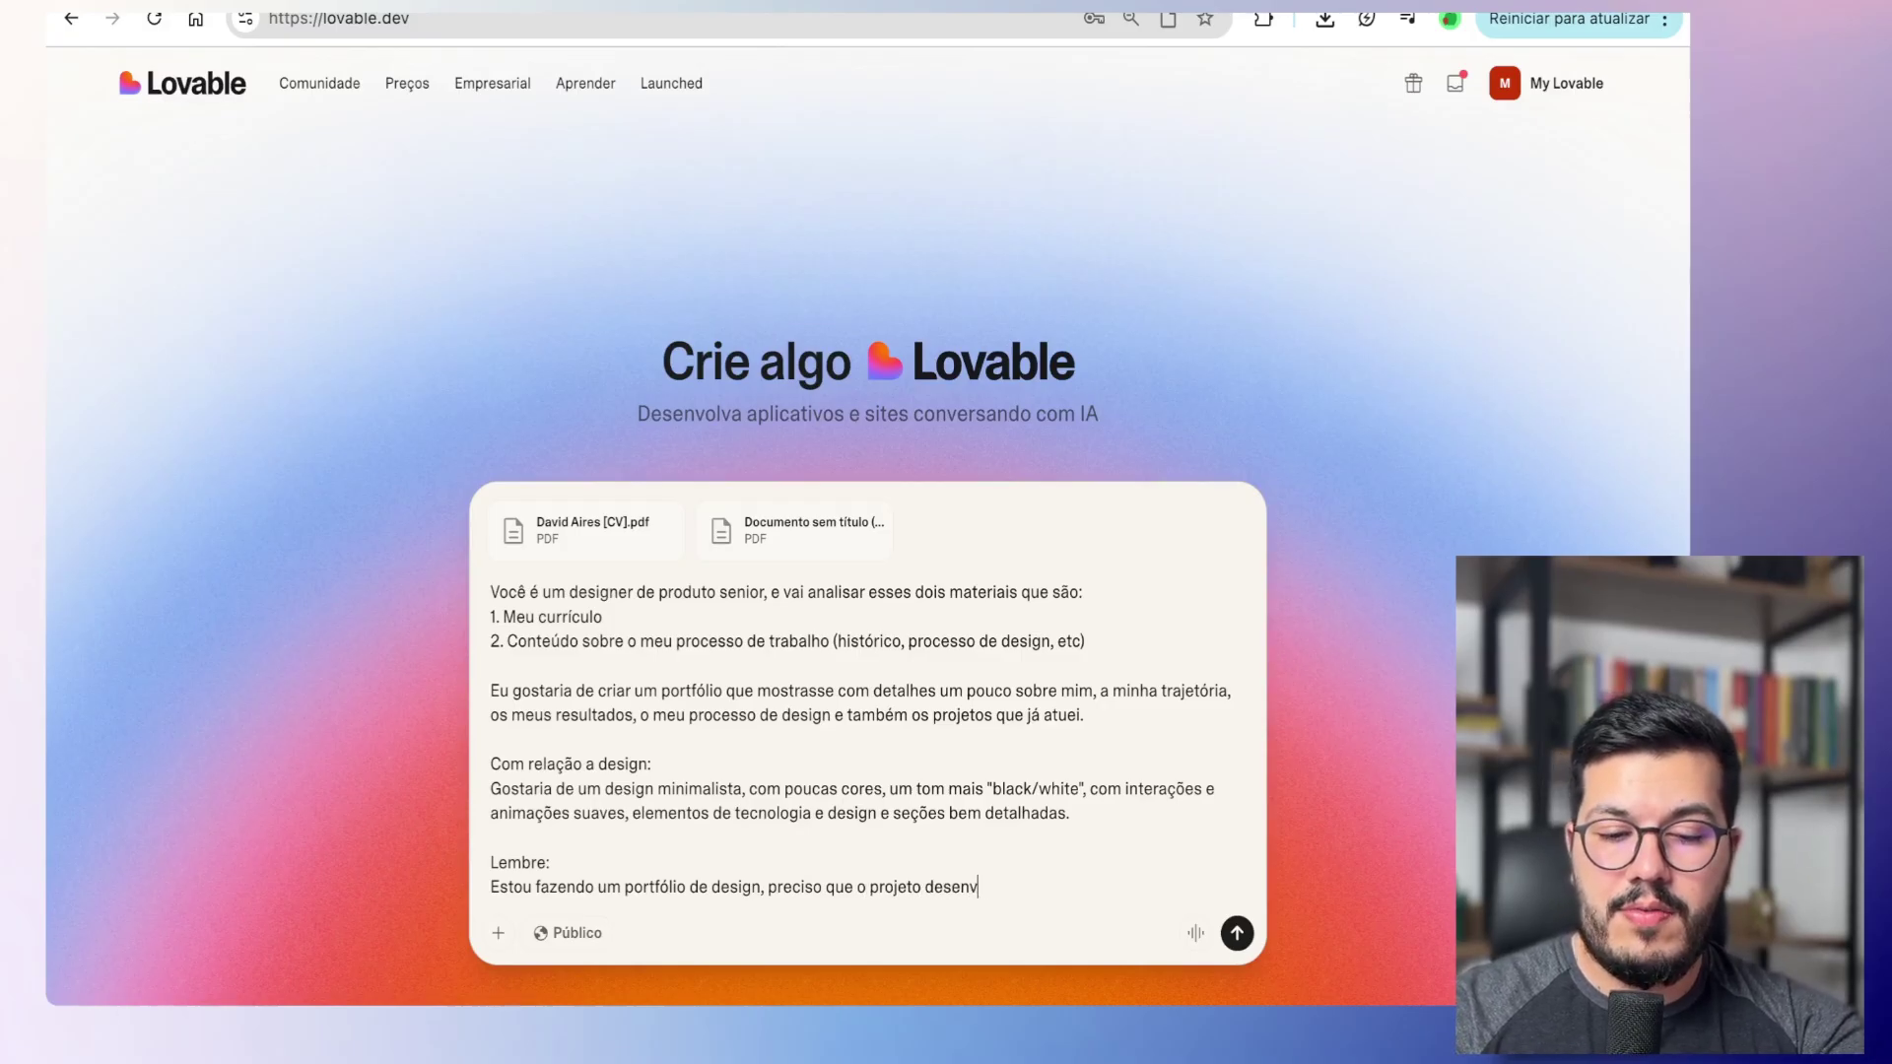
{"action": "type", "text": "olvido seja"}
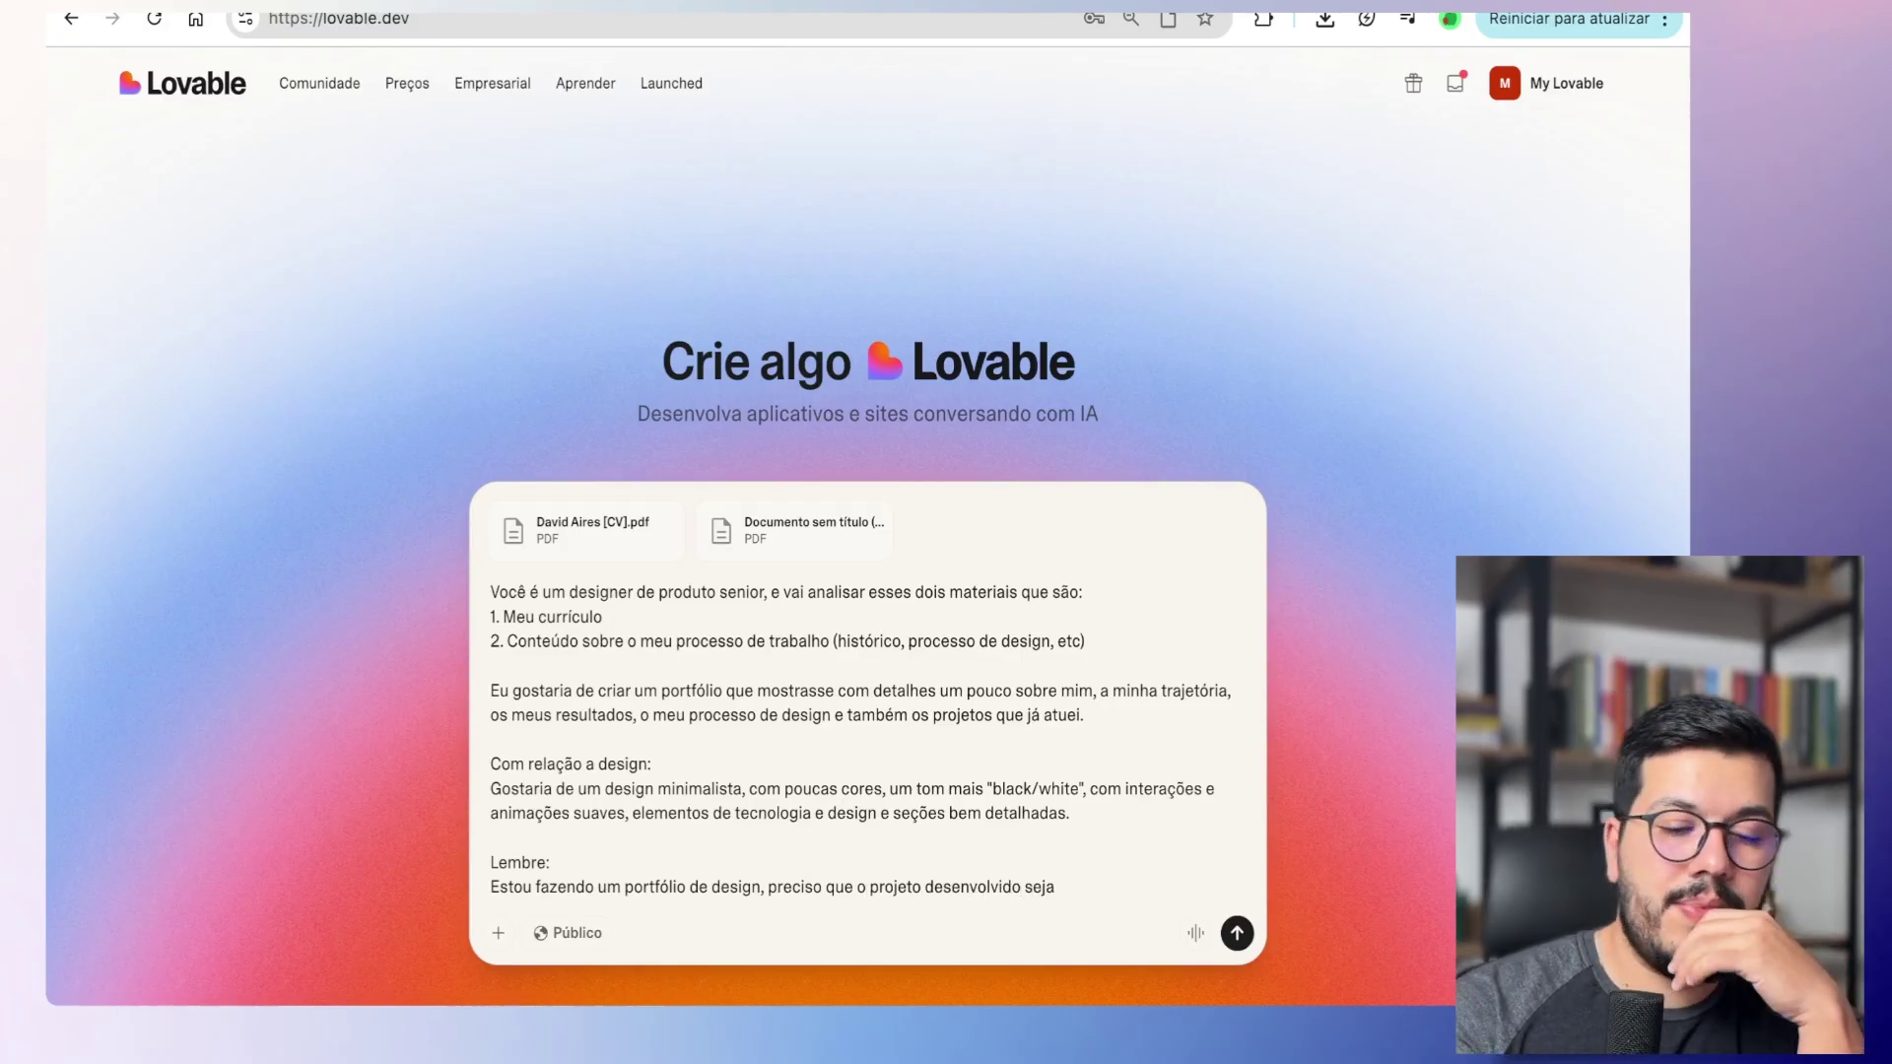
{"action": "type", "text": " condizente a"}
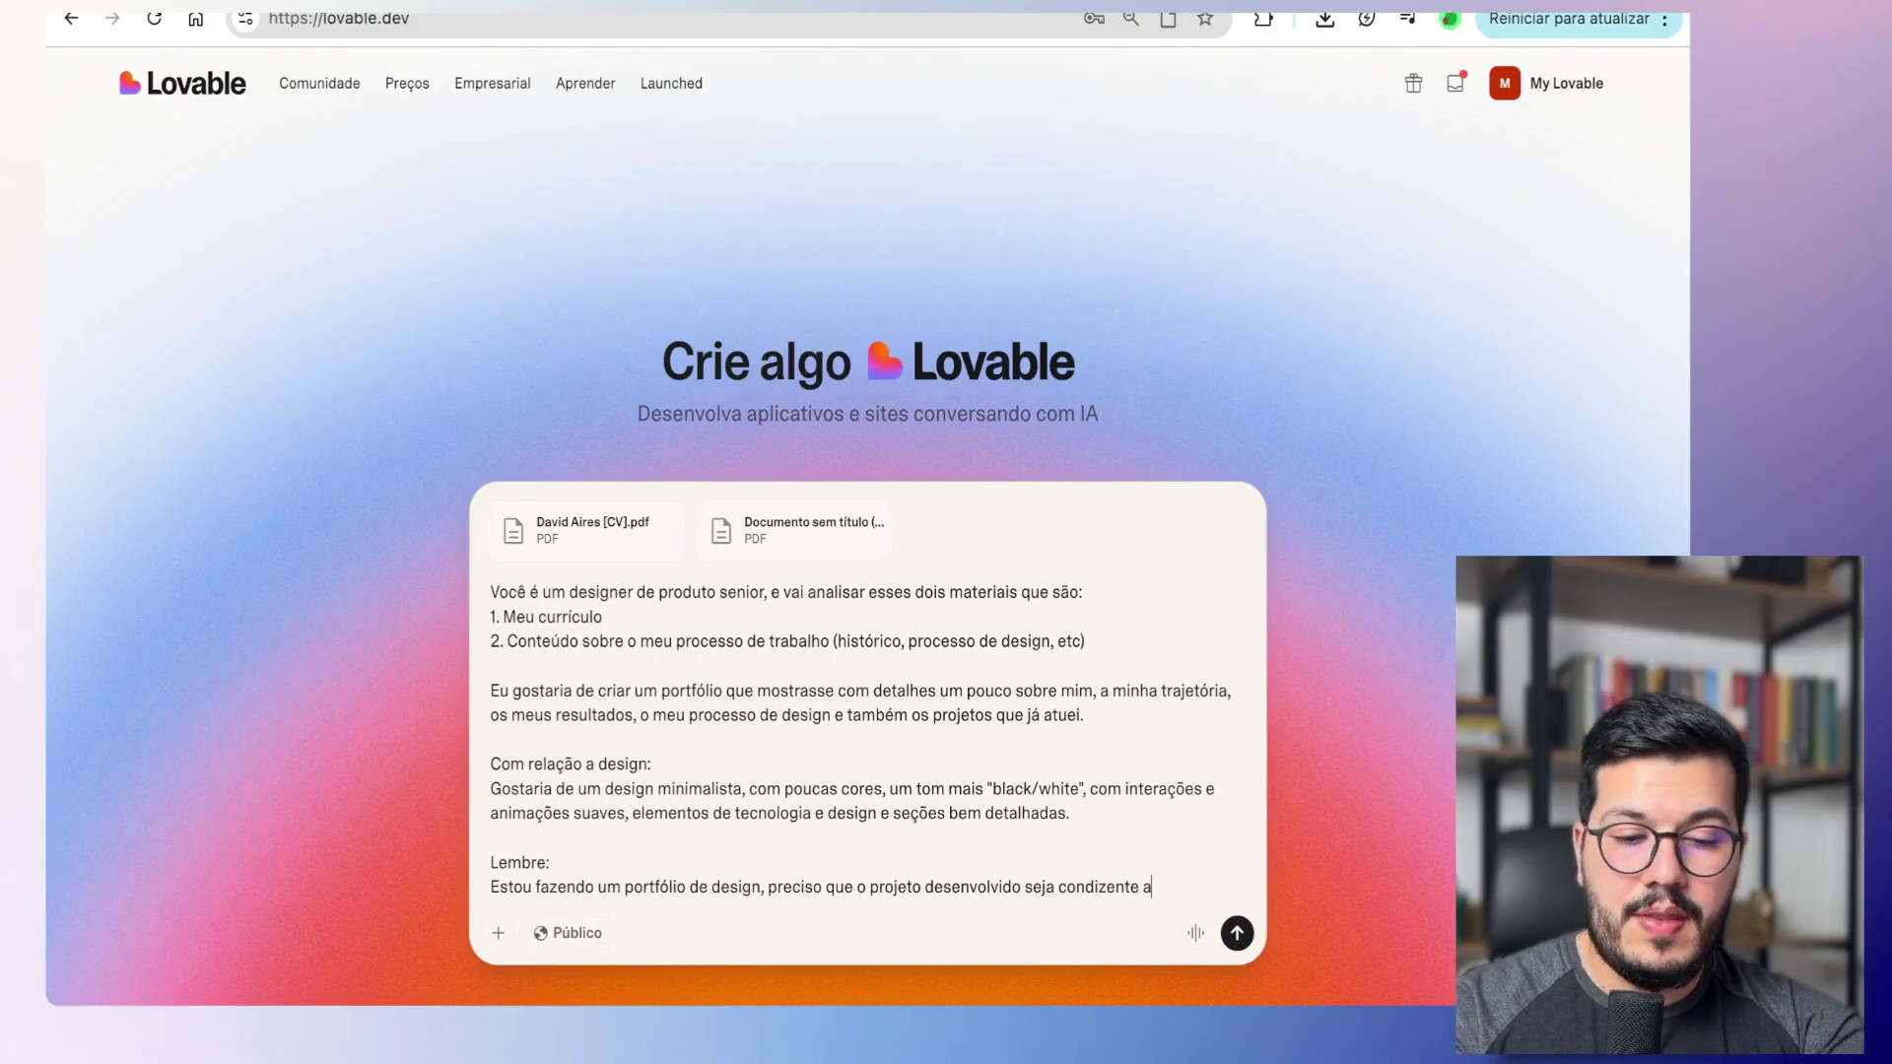
{"action": "type", "text": "o material fornecido."}
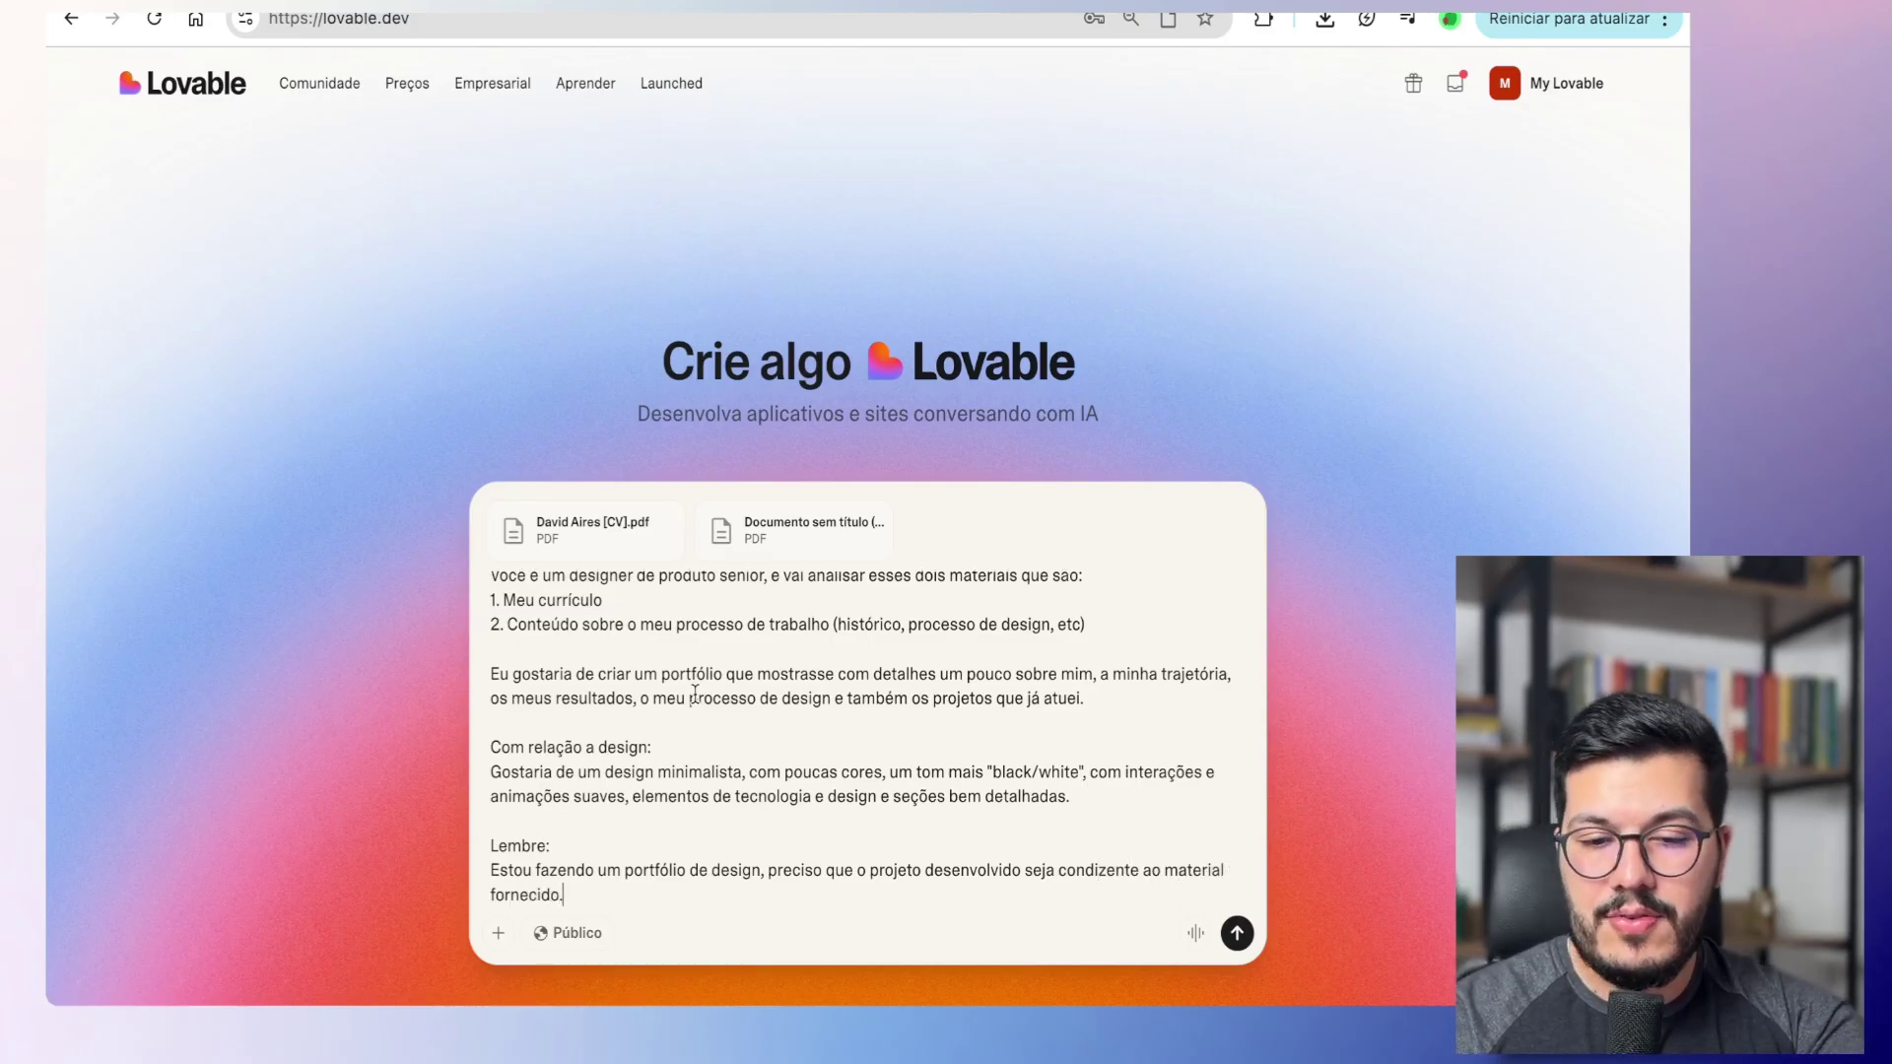
{"action": "scroll", "coordinate": [696, 693], "scroll_direction": "down", "scroll_amount": 1}
{"action": "scroll", "coordinate": [696, 693], "scroll_direction": "up", "scroll_amount": 2}
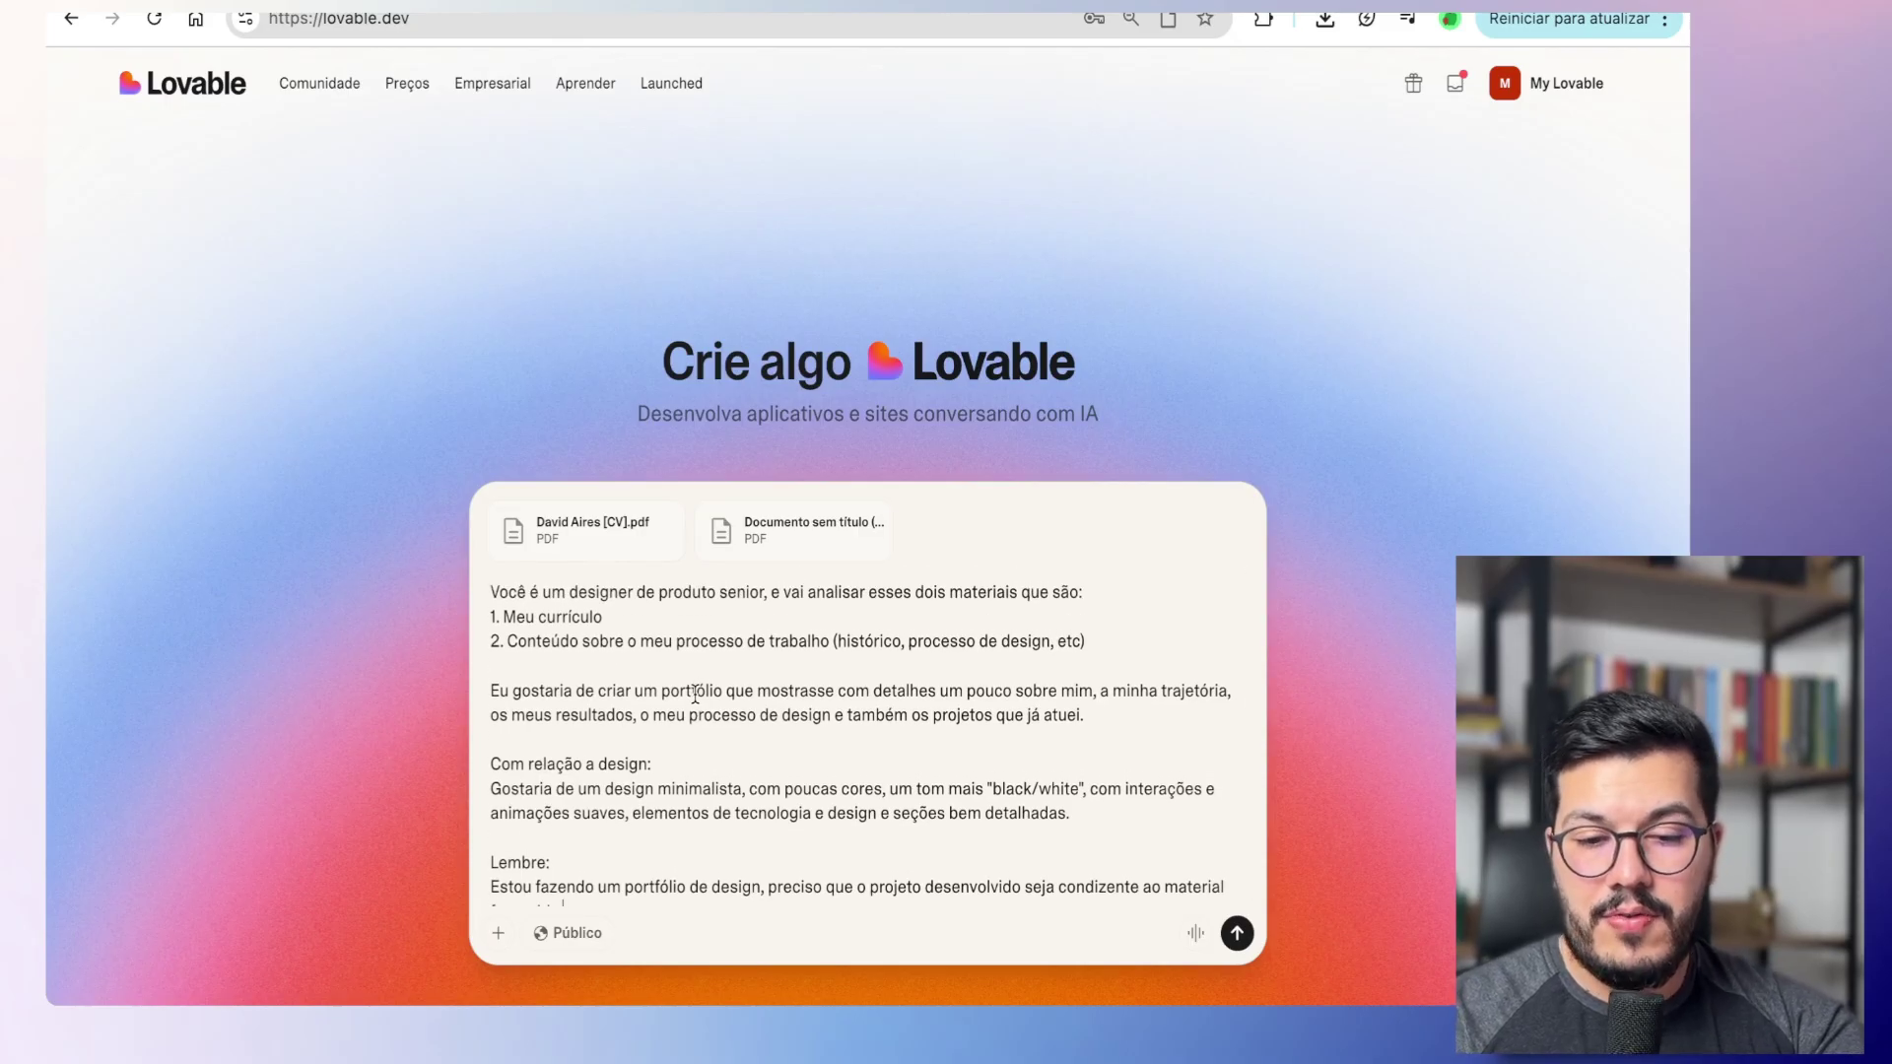
{"action": "left_click", "coordinate": [1247, 933]}
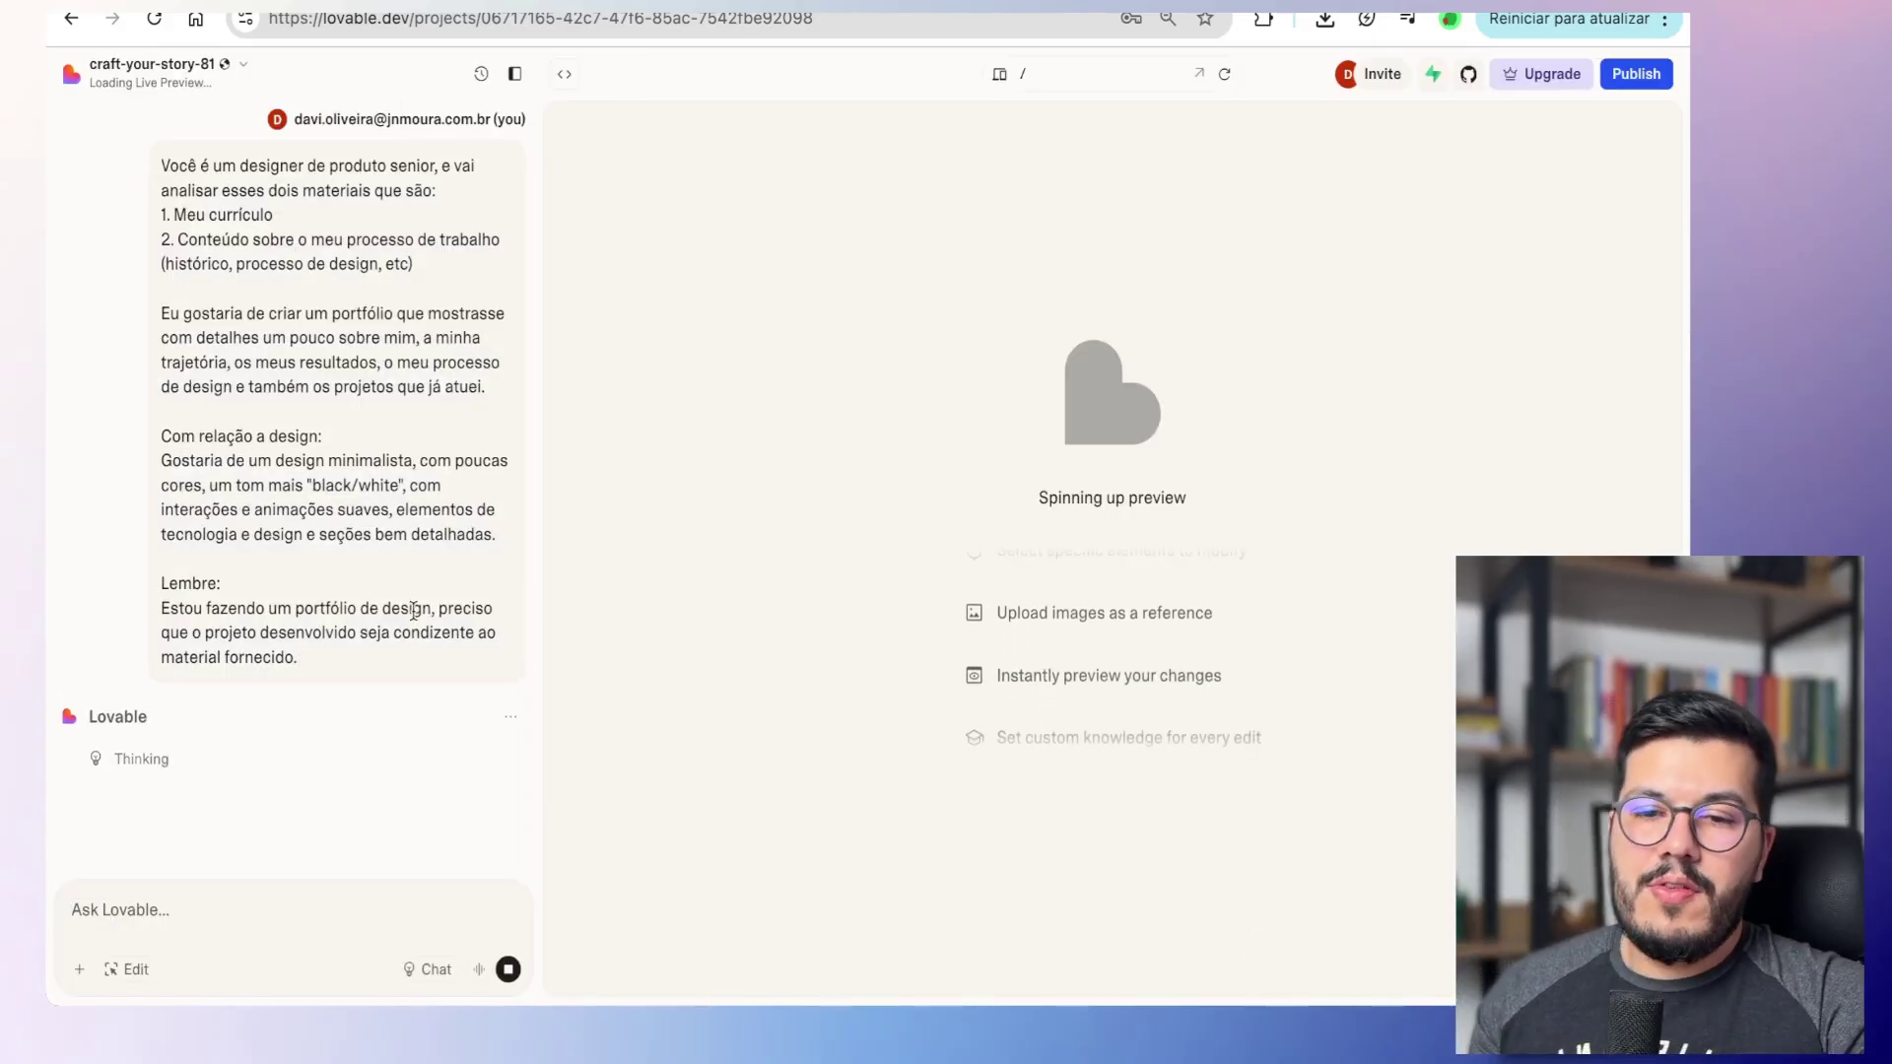
Step: Review the AI's design plan in the chat and the drafted follow-up message about the photo, AI-built products and reference links
{"action": "scroll", "coordinate": [412, 611], "scroll_direction": "down", "scroll_amount": 2}
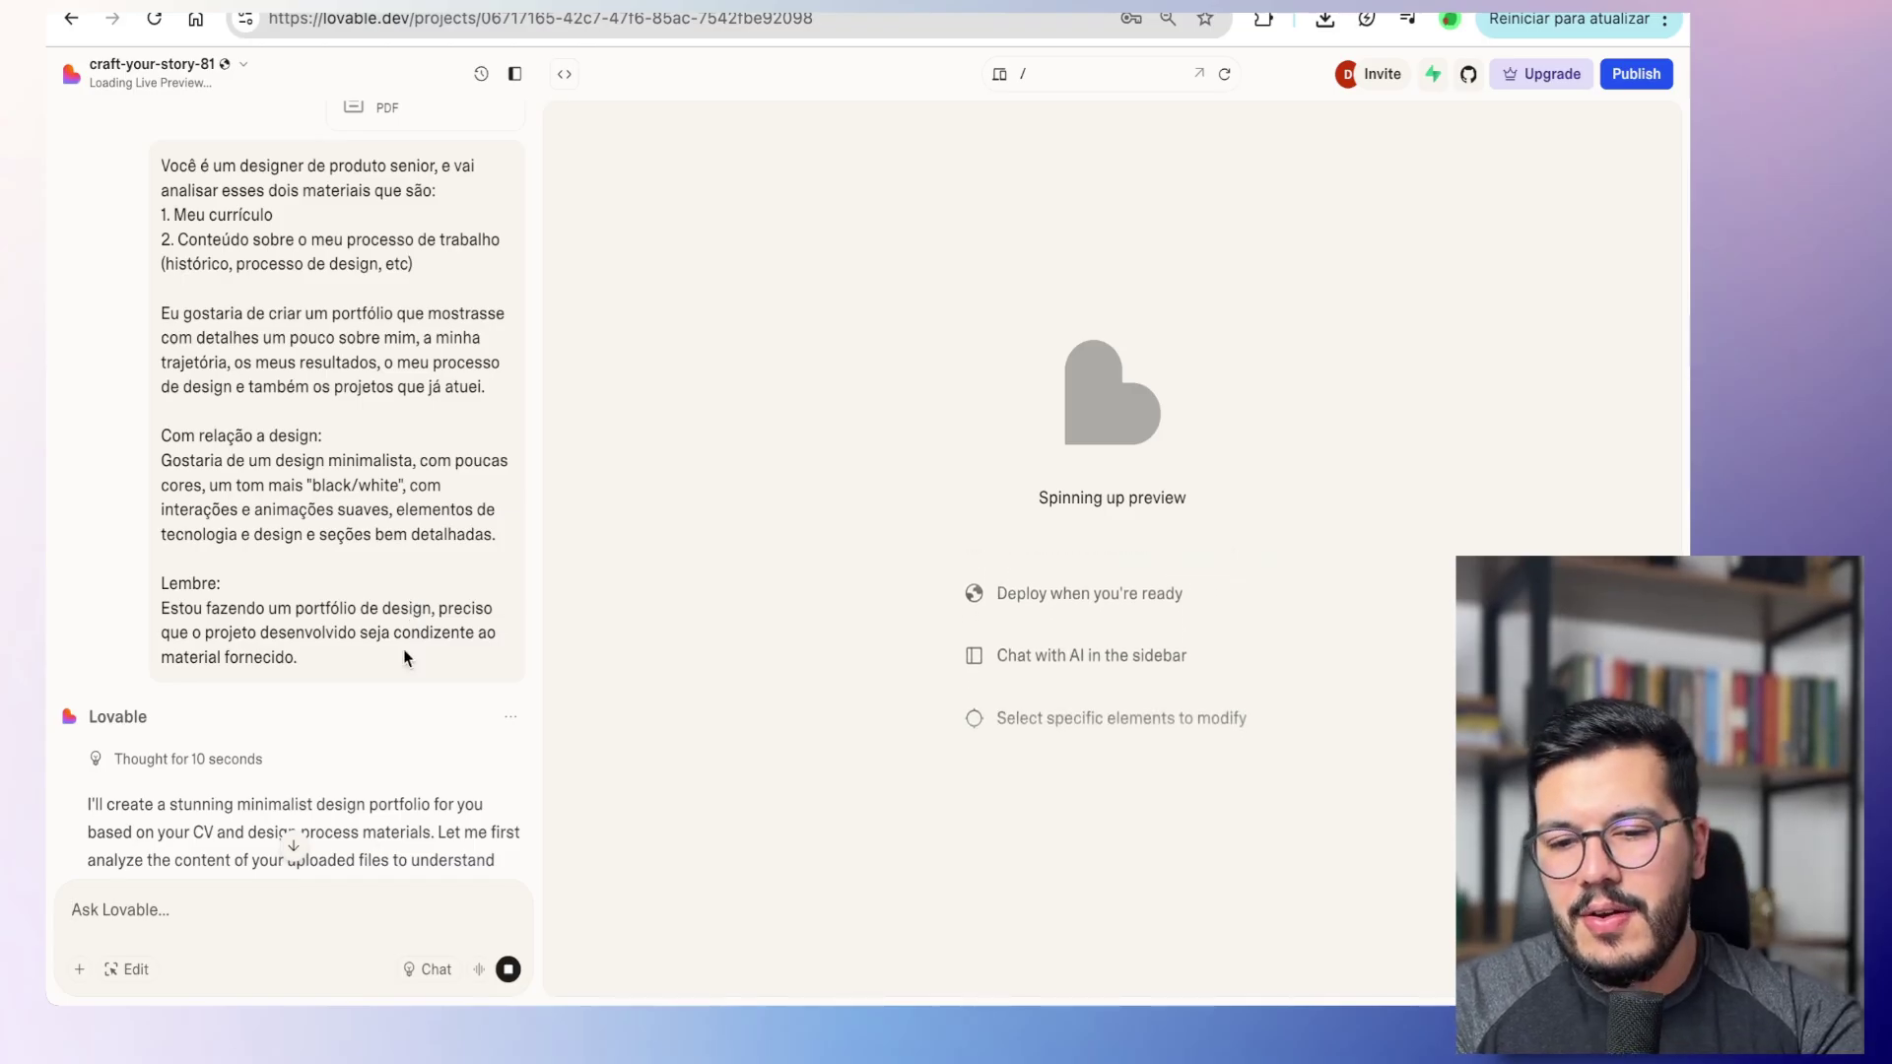
{"action": "scroll", "coordinate": [404, 650], "scroll_direction": "down", "scroll_amount": 3}
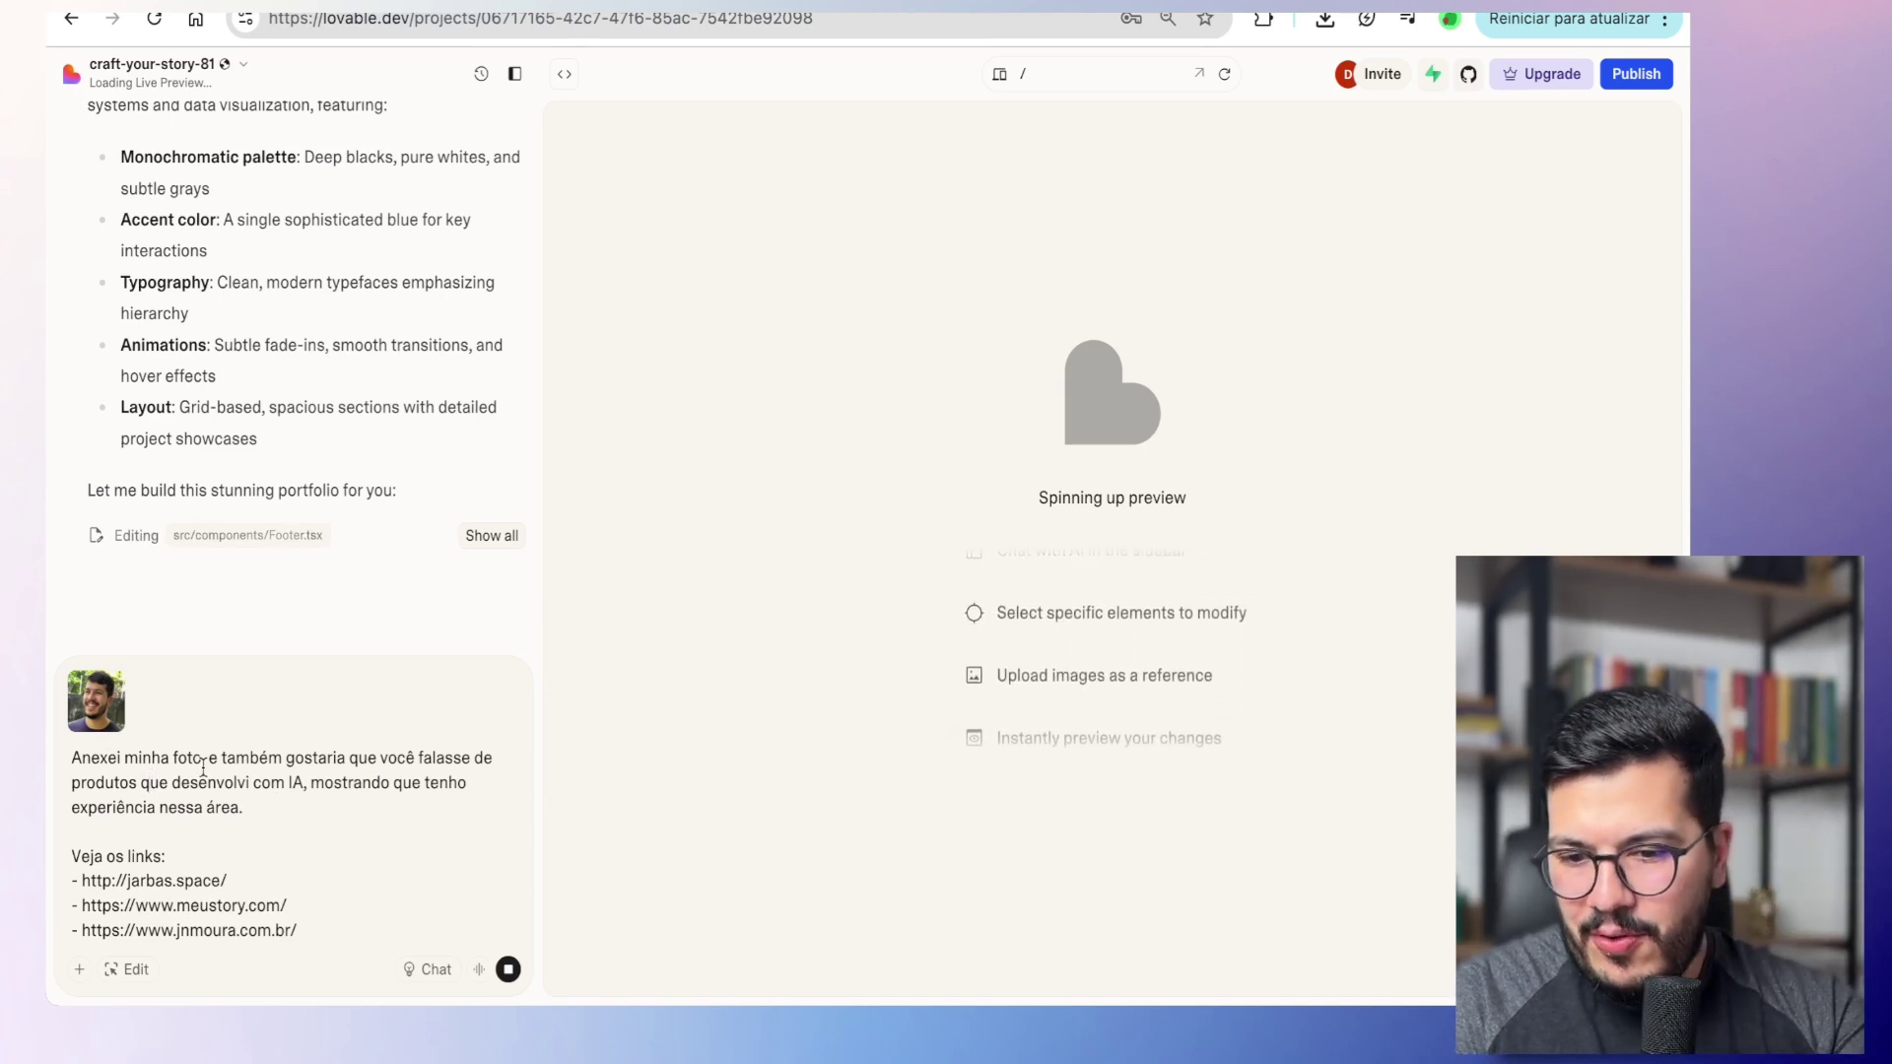
{"action": "left_click", "coordinate": [287, 808]}
{"action": "left_click_drag", "start_coordinate": [288, 808], "coordinate": [209, 761]}
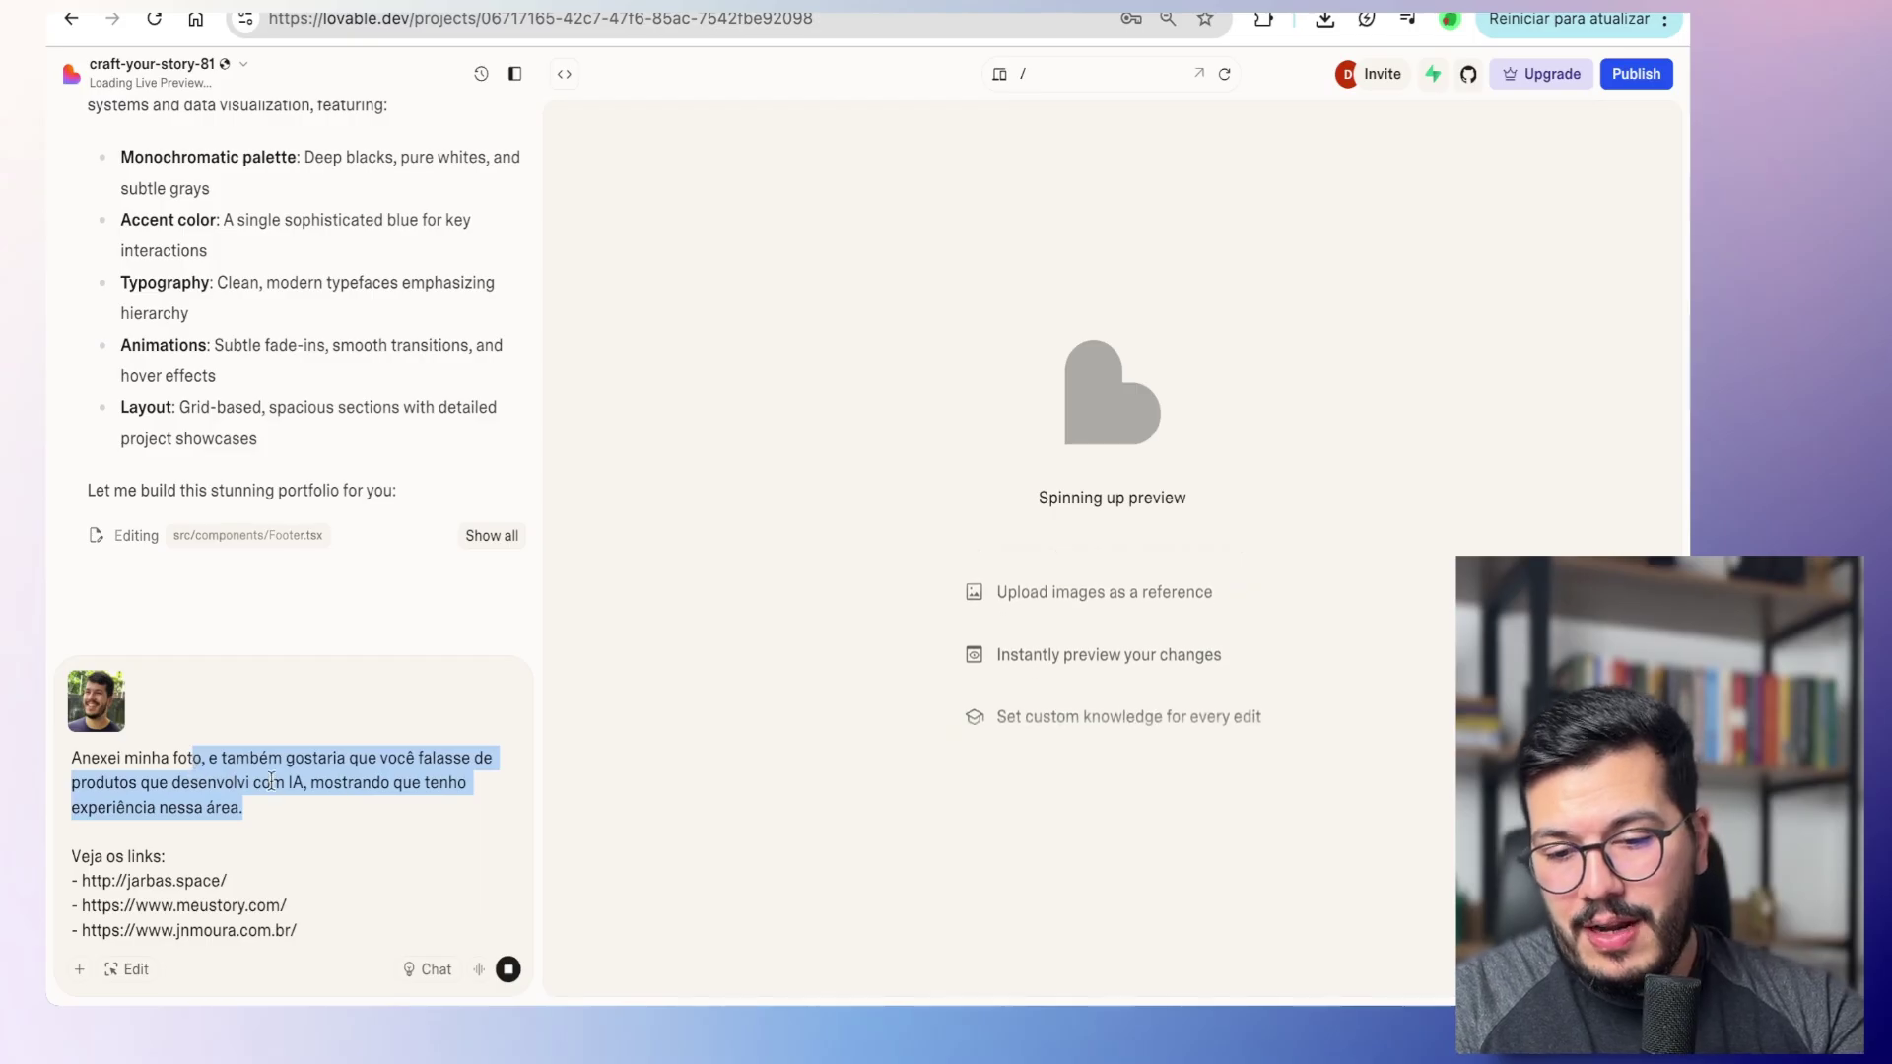
{"action": "left_click", "coordinate": [347, 788]}
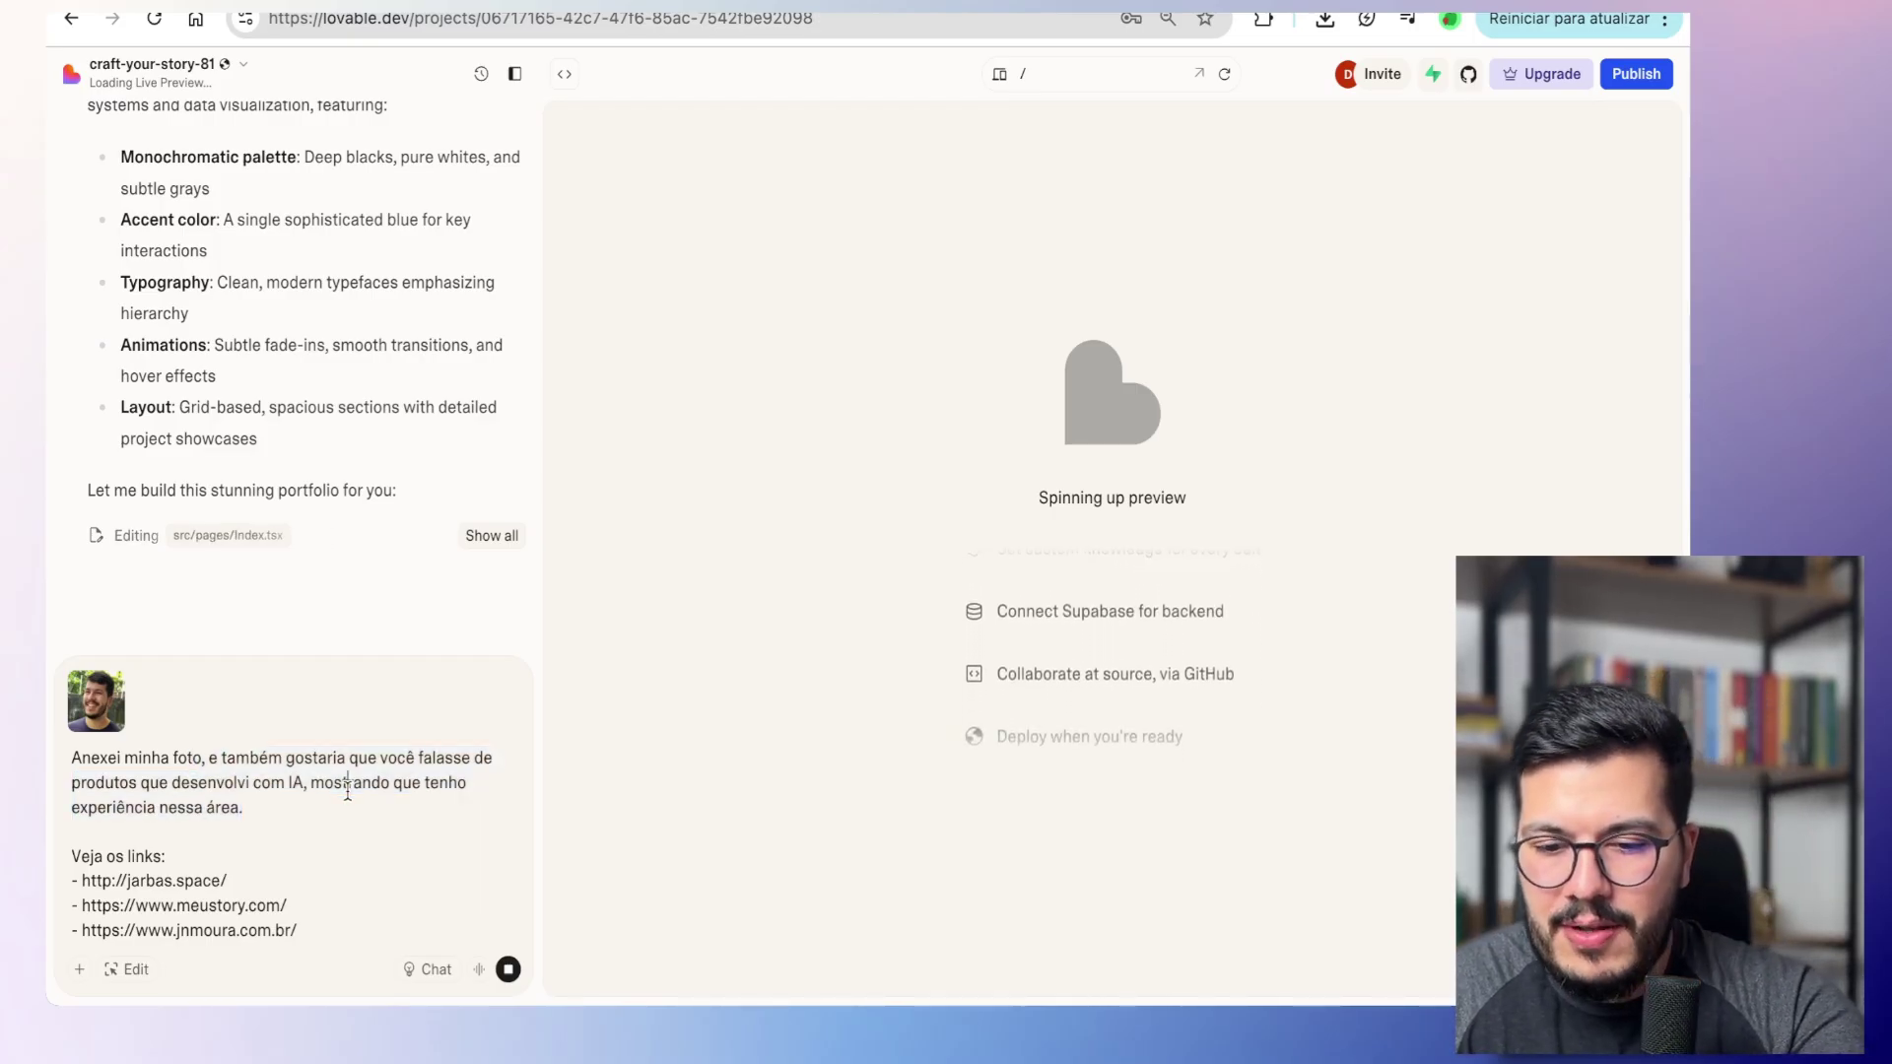
{"action": "left_click_drag", "start_coordinate": [316, 908], "coordinate": [59, 877]}
{"action": "left_click", "coordinate": [296, 875]}
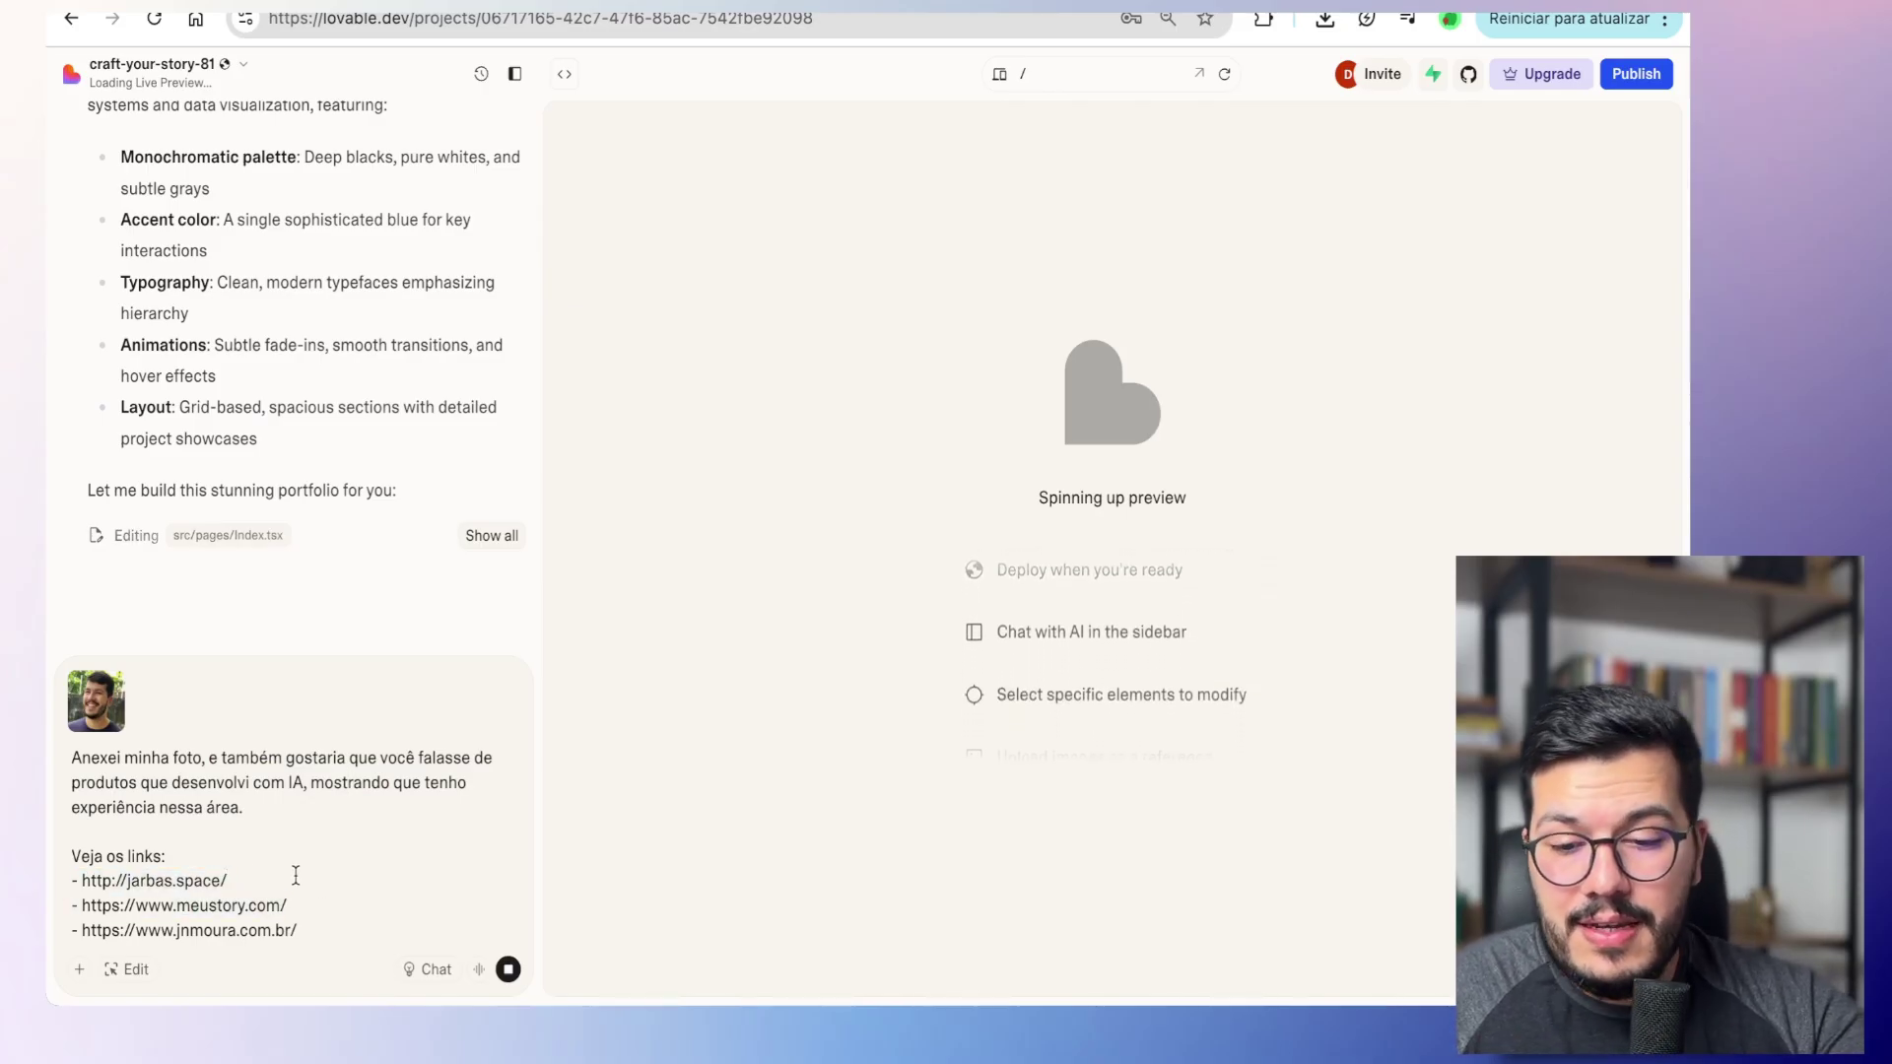
{"action": "left_click_drag", "start_coordinate": [295, 876], "coordinate": [71, 873]}
{"action": "left_click", "coordinate": [298, 879]}
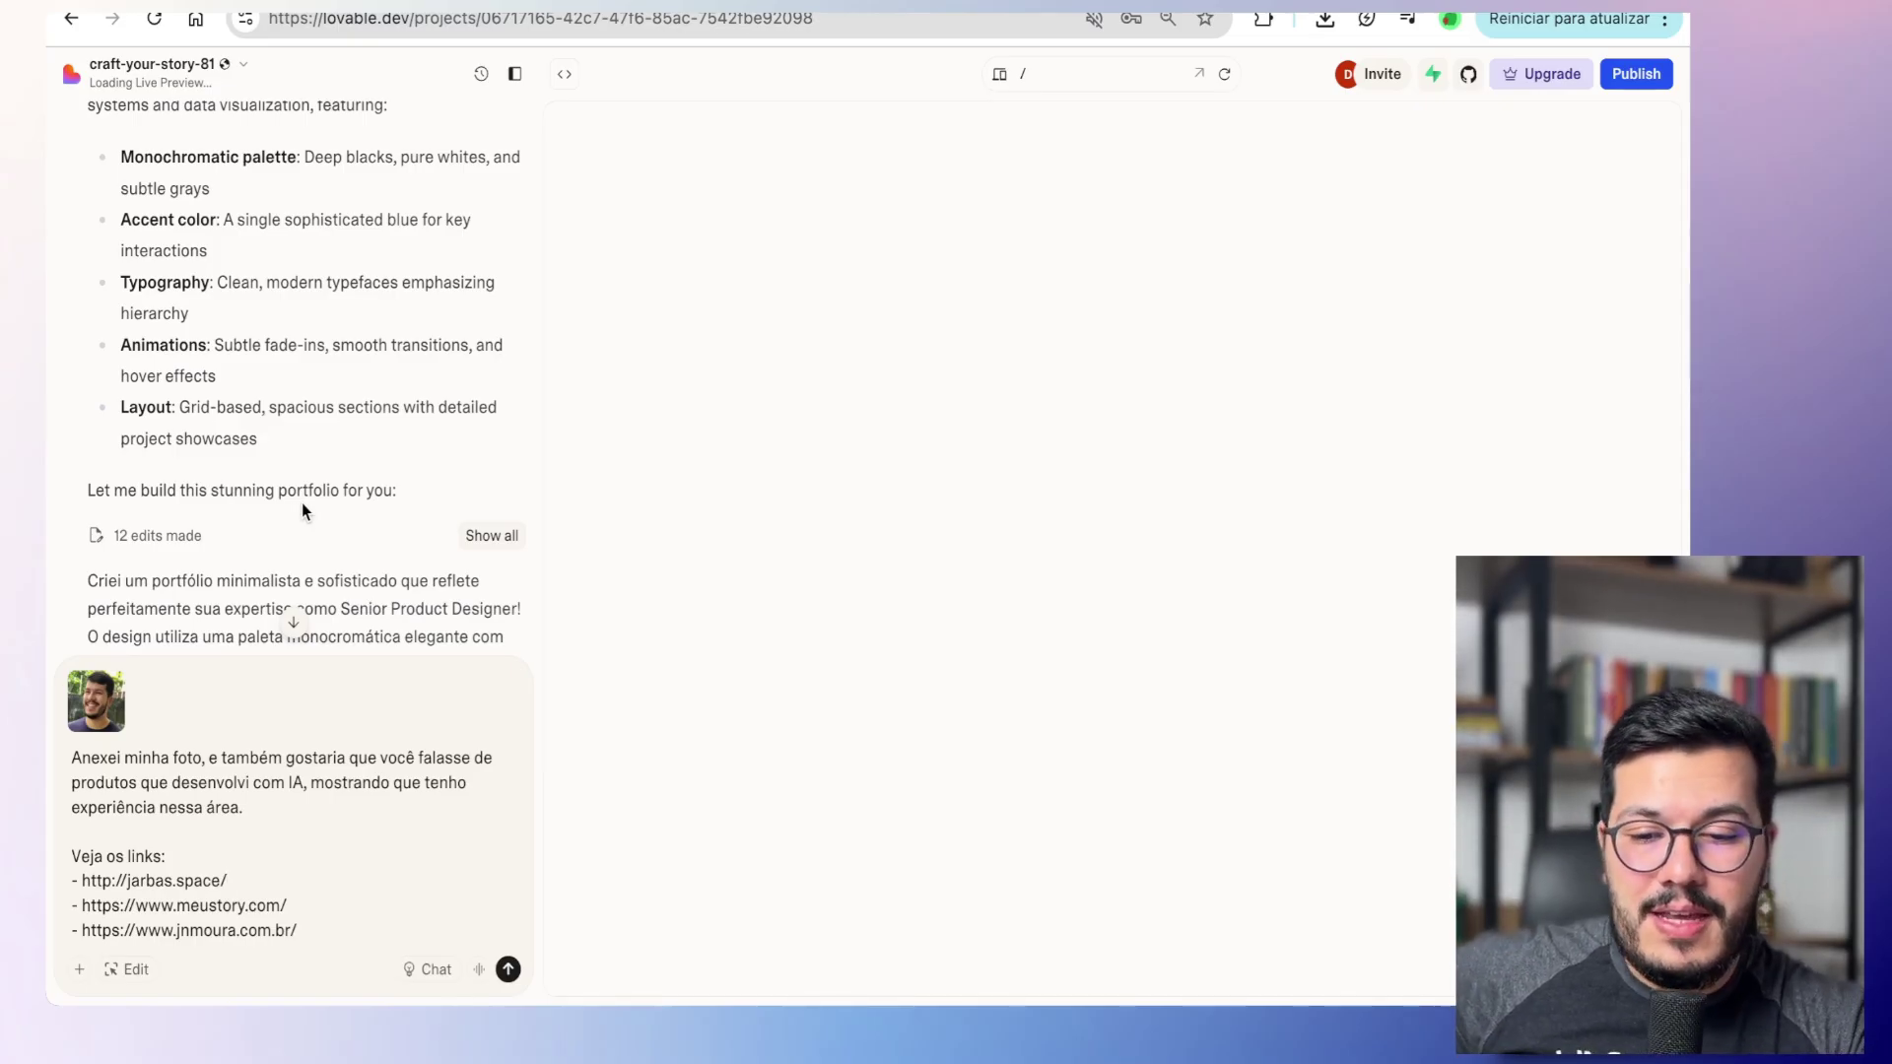
Step: Open the generated portfolio preview in its own browser tab and dismiss the translation prompt
{"action": "scroll", "coordinate": [226, 382], "scroll_direction": "down", "scroll_amount": 2}
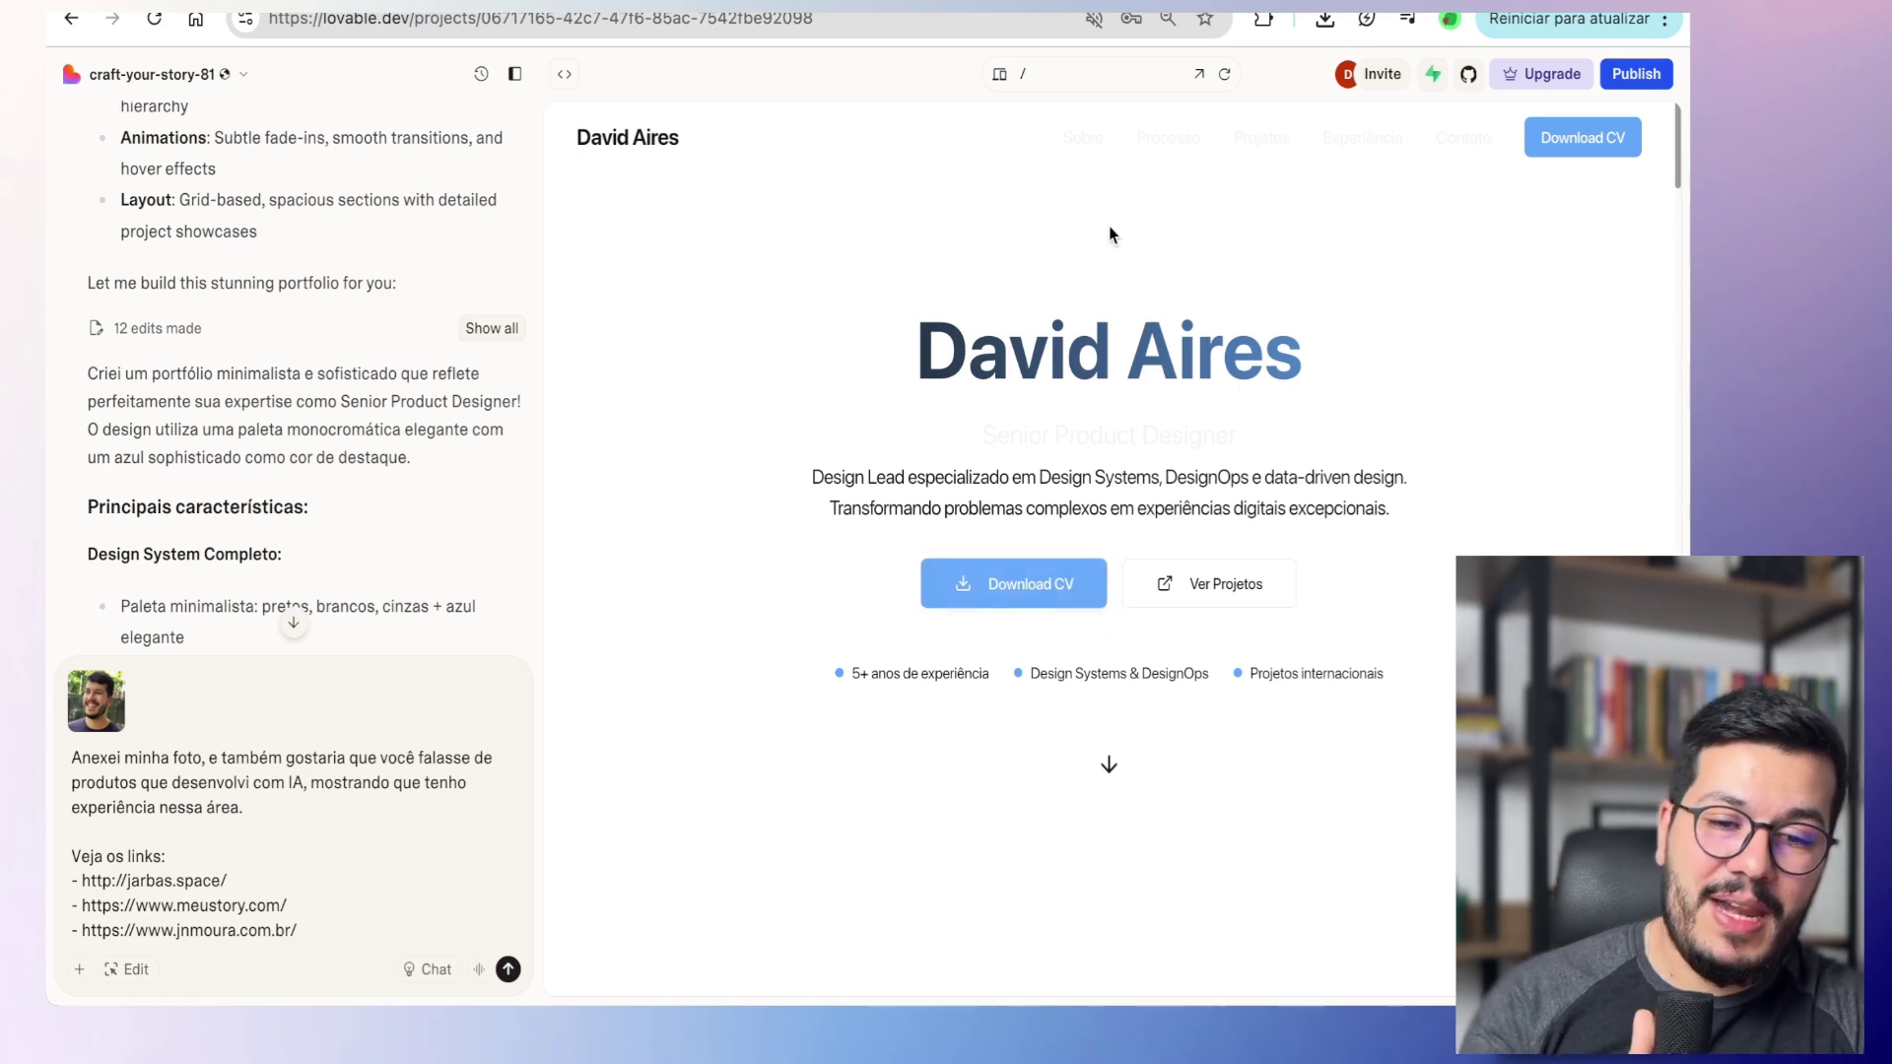
{"action": "left_click", "coordinate": [1200, 75]}
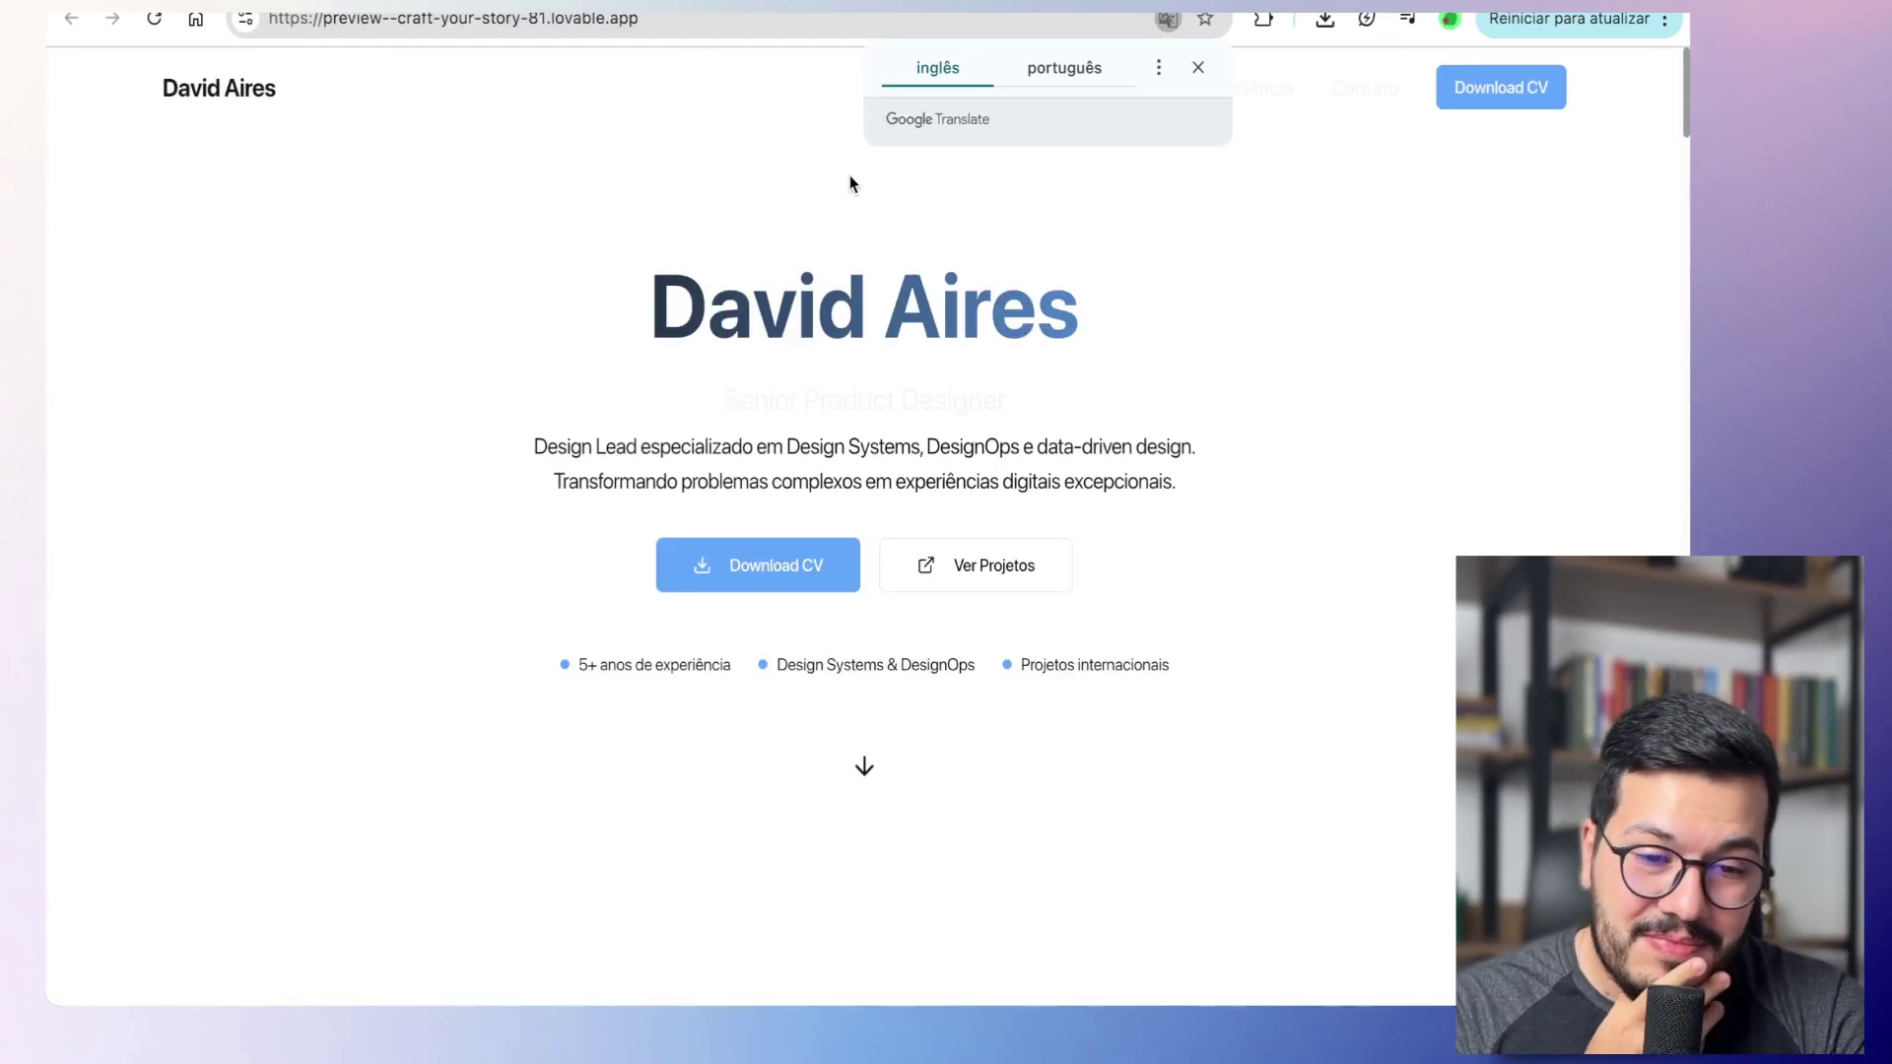
{"action": "left_click", "coordinate": [1191, 71]}
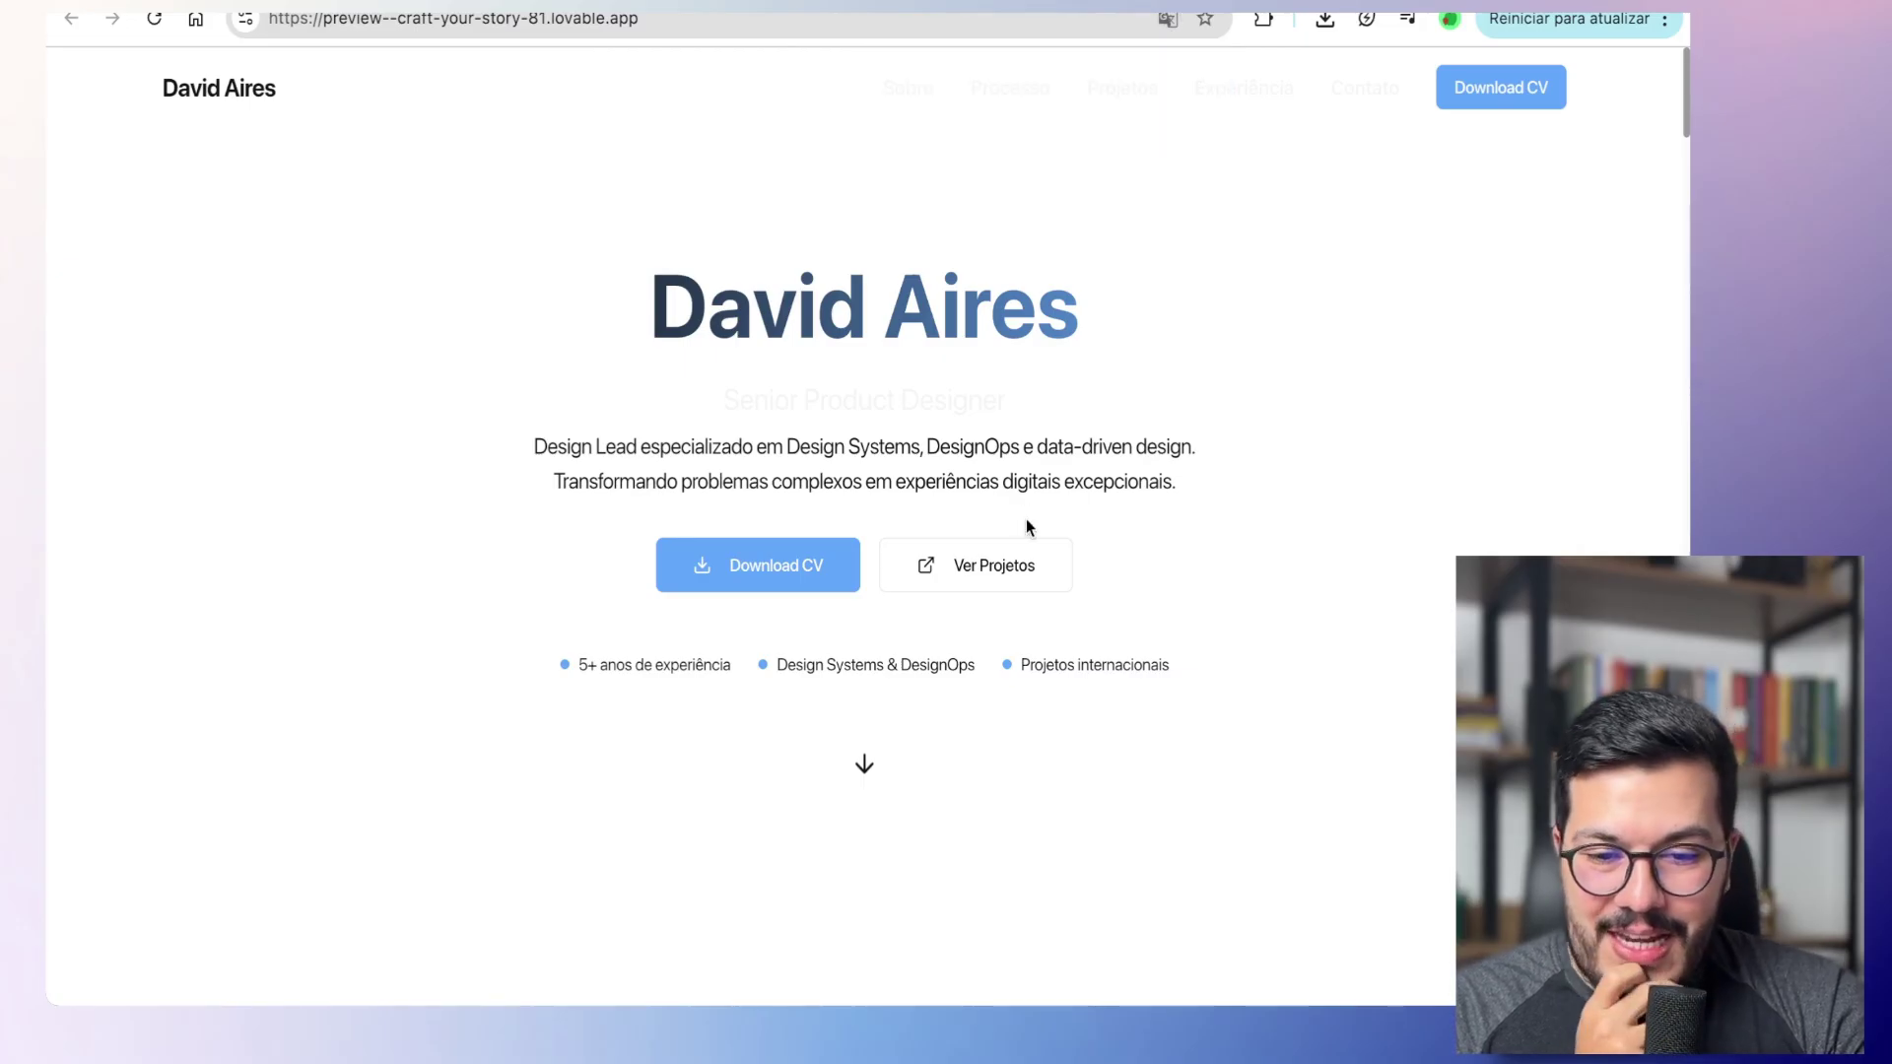
Step: Examine the portfolio's hero section, checking the legibility of the subtitle and navigation links and the appearance of its buttons
{"action": "scroll", "coordinate": [1084, 266], "scroll_direction": "down", "scroll_amount": 1}
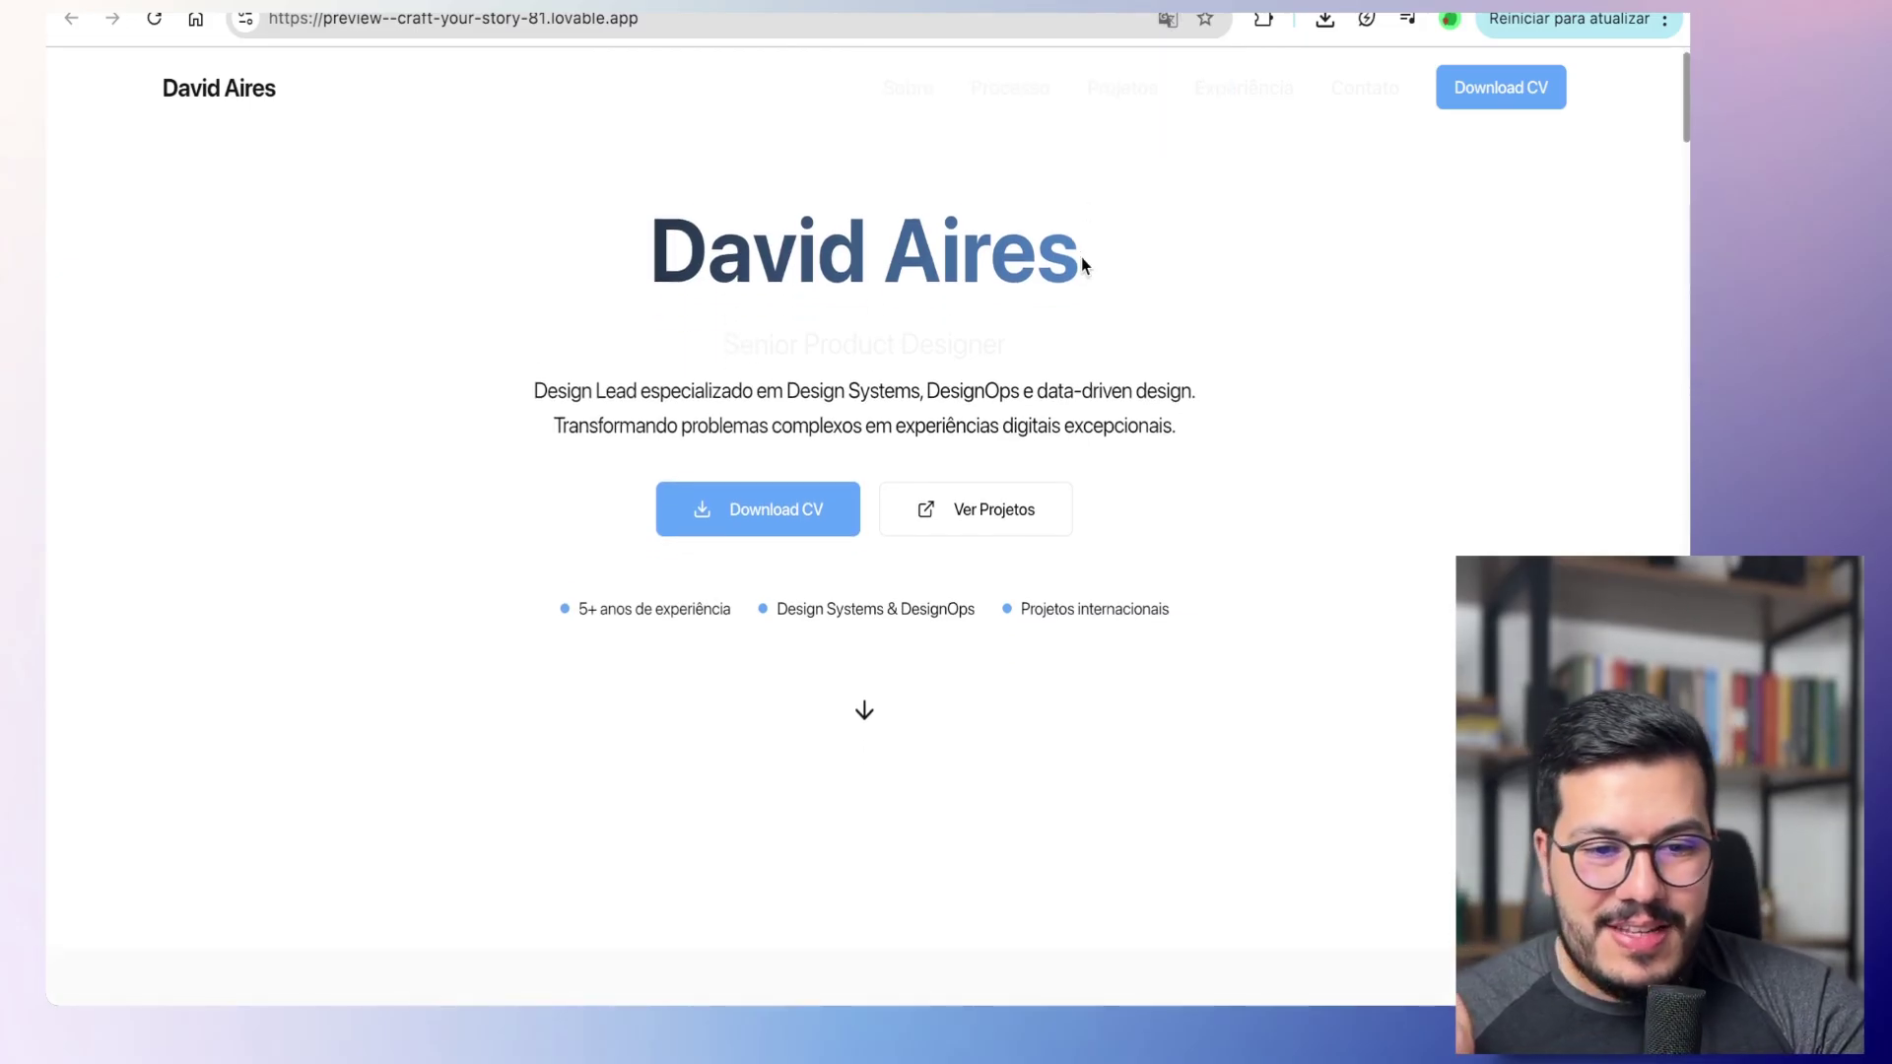
{"action": "scroll", "coordinate": [1084, 266], "scroll_direction": "up", "scroll_amount": 1}
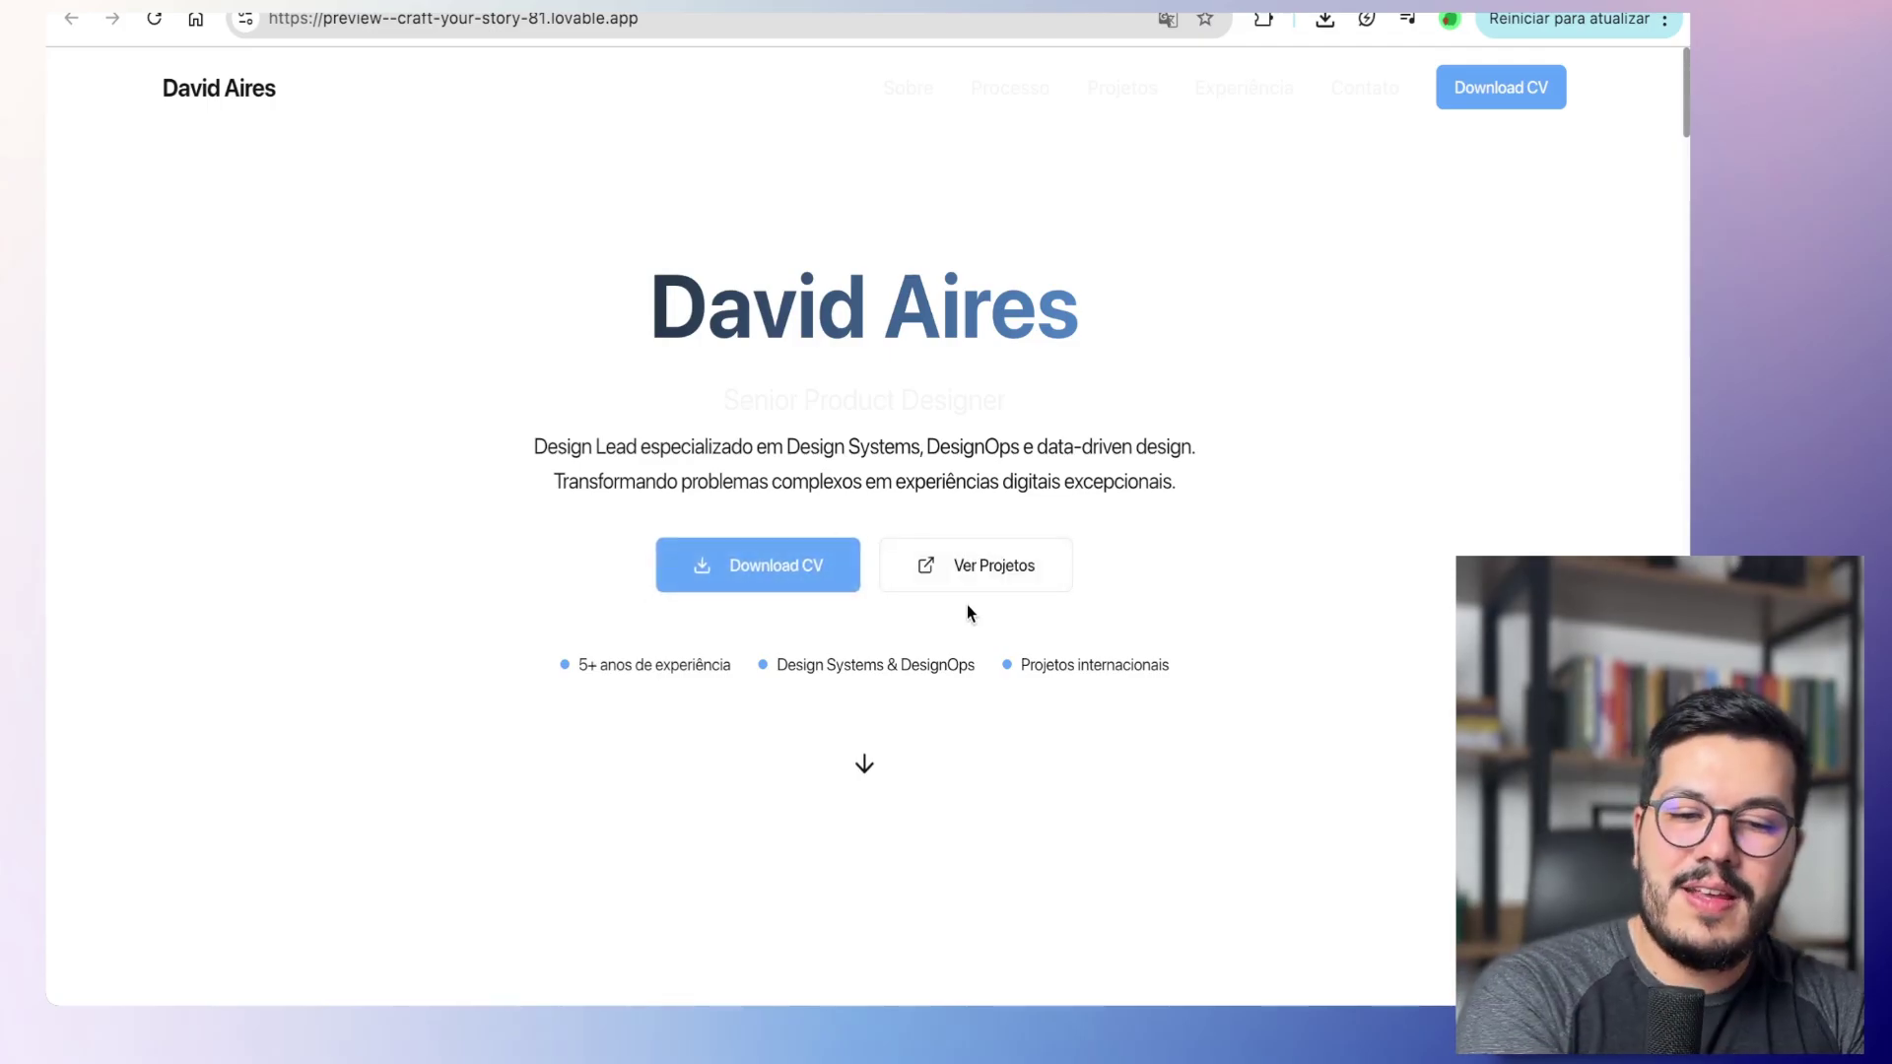
{"action": "left_click_drag", "start_coordinate": [741, 399], "coordinate": [1079, 397]}
{"action": "left_click", "coordinate": [1107, 223]}
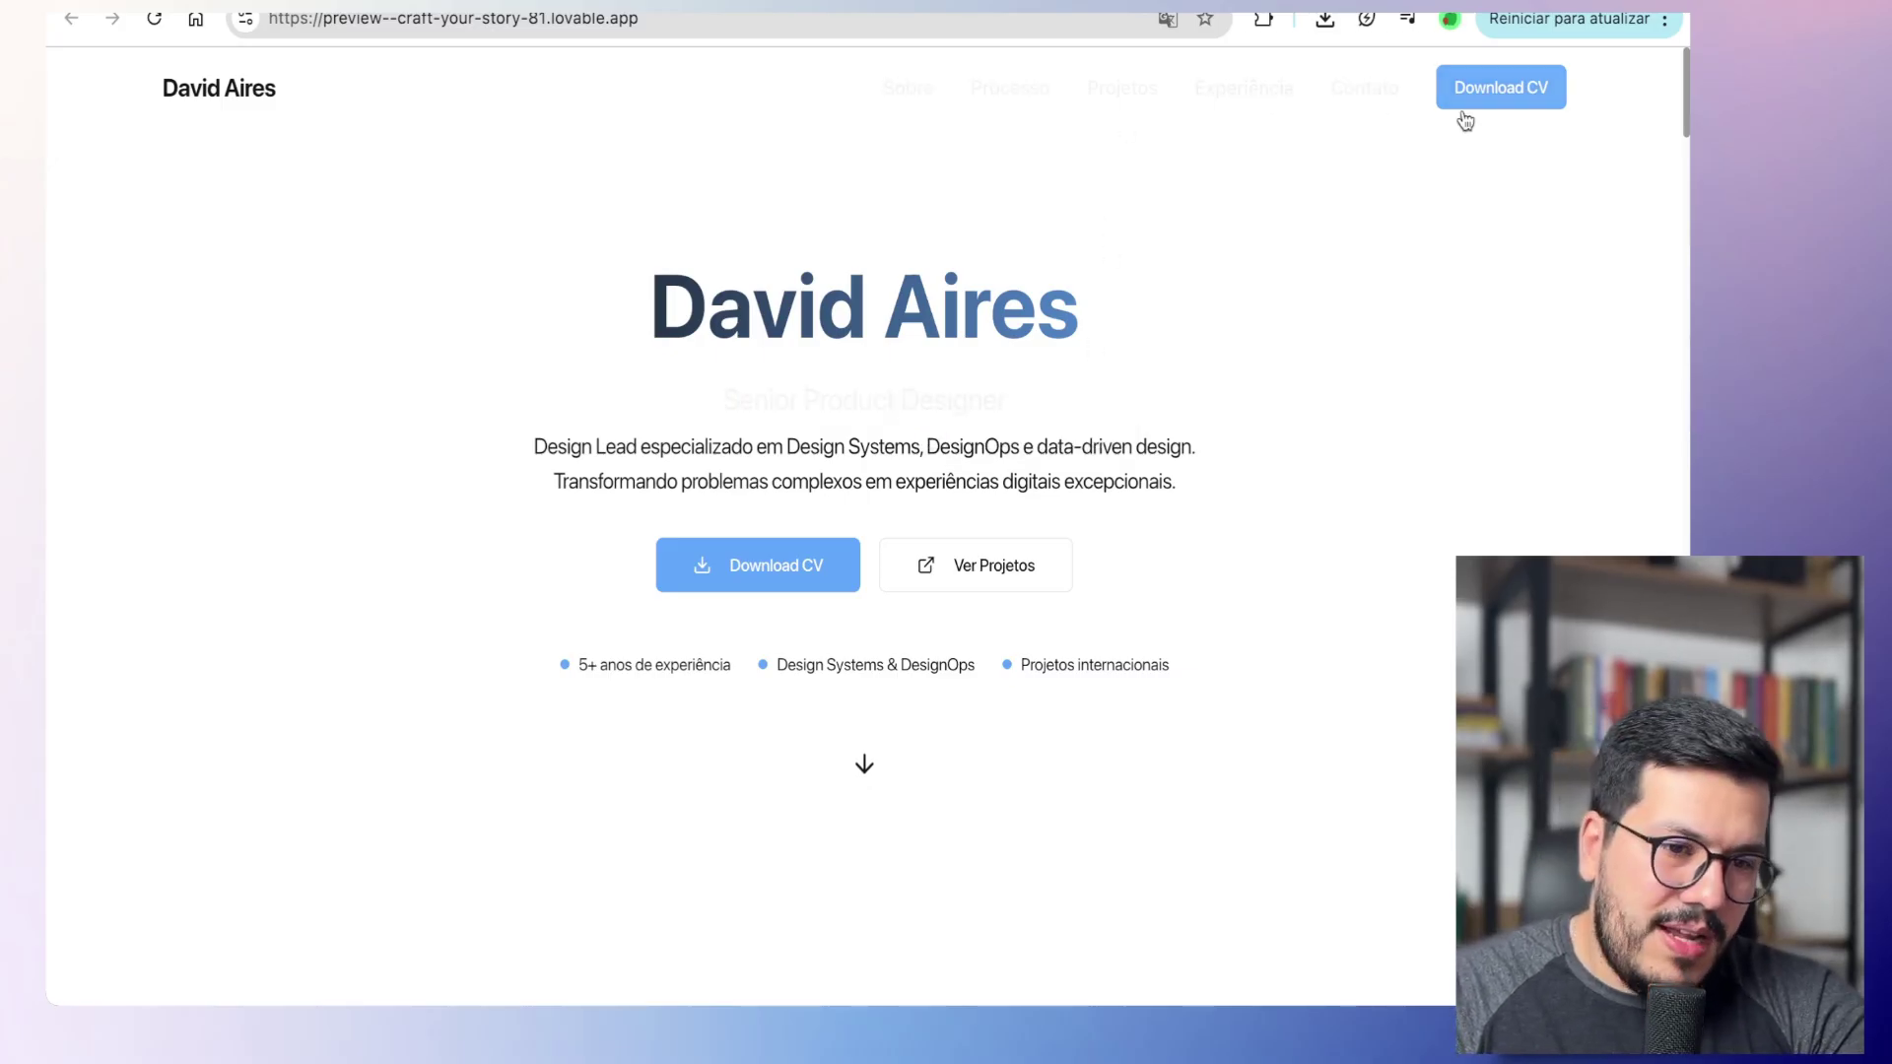
{"action": "scroll", "coordinate": [877, 498], "scroll_direction": "down", "scroll_amount": 6}
{"action": "scroll", "coordinate": [879, 499], "scroll_direction": "up", "scroll_amount": 3}
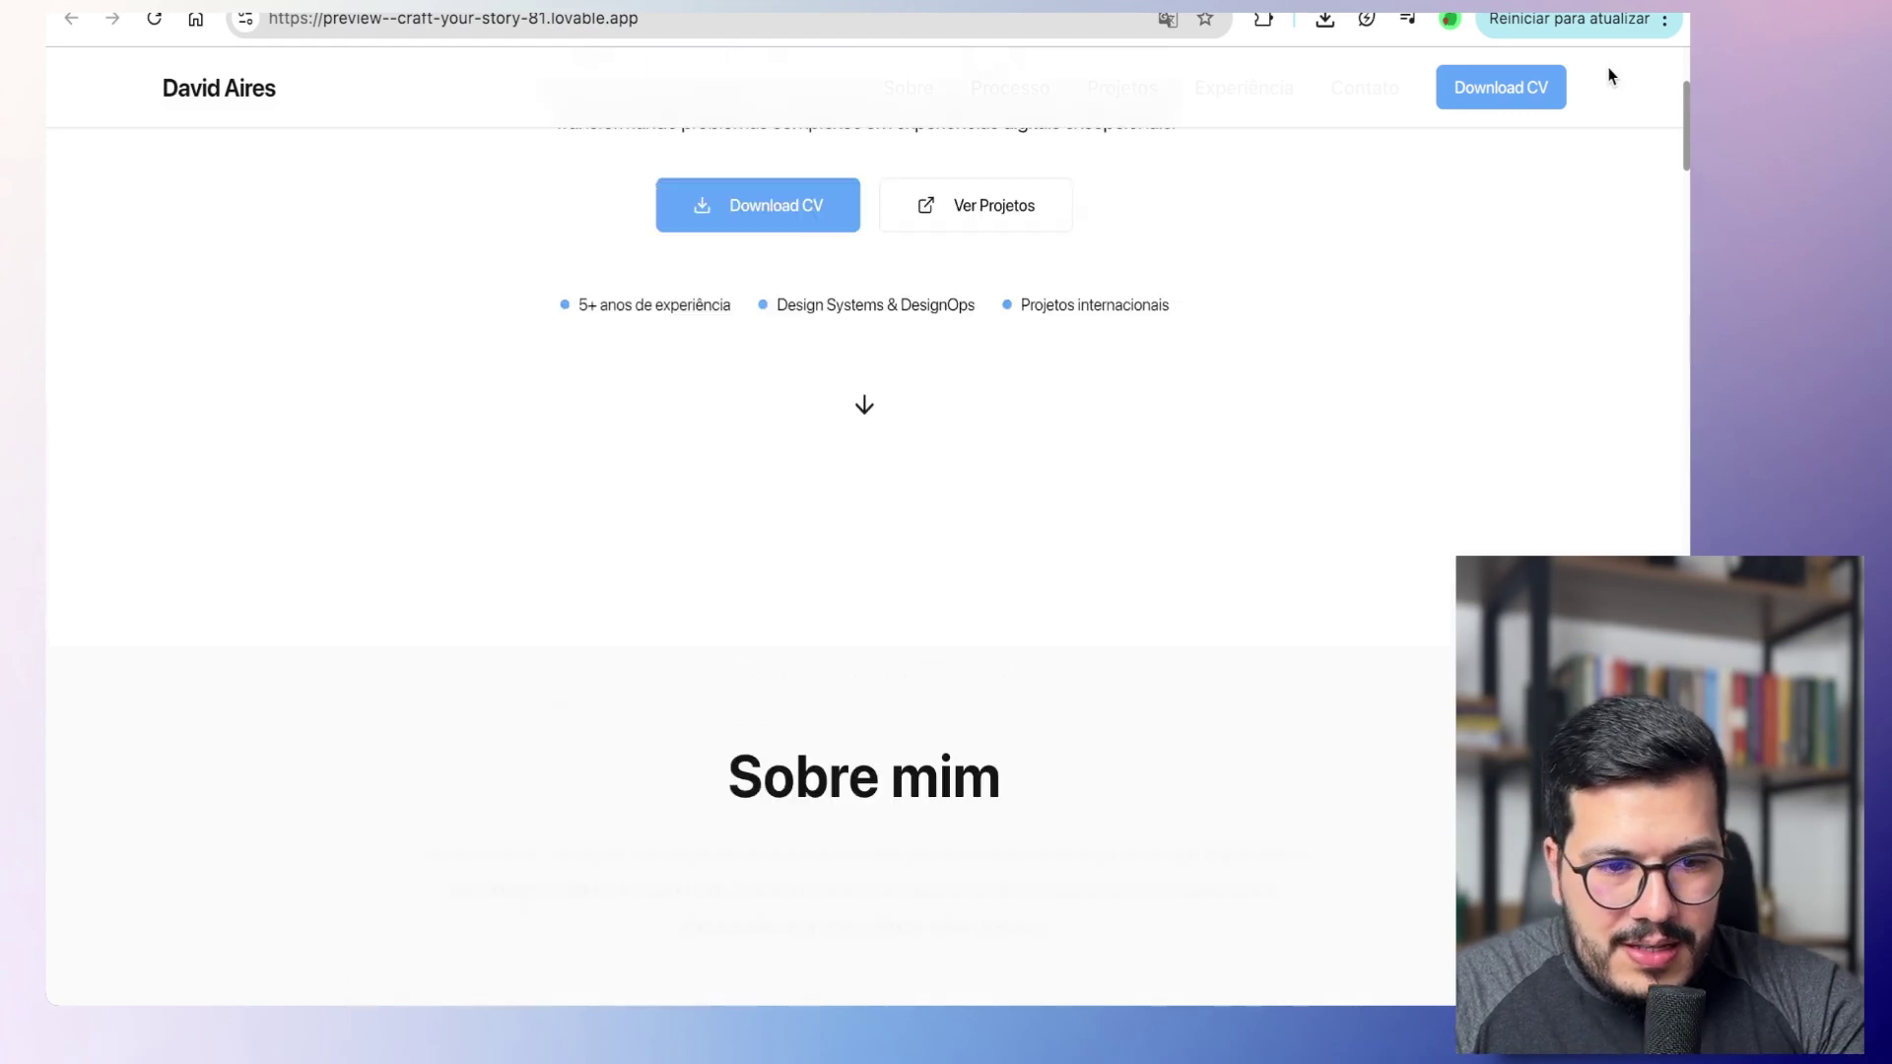
{"action": "scroll", "coordinate": [1141, 554], "scroll_direction": "up", "scroll_amount": 4}
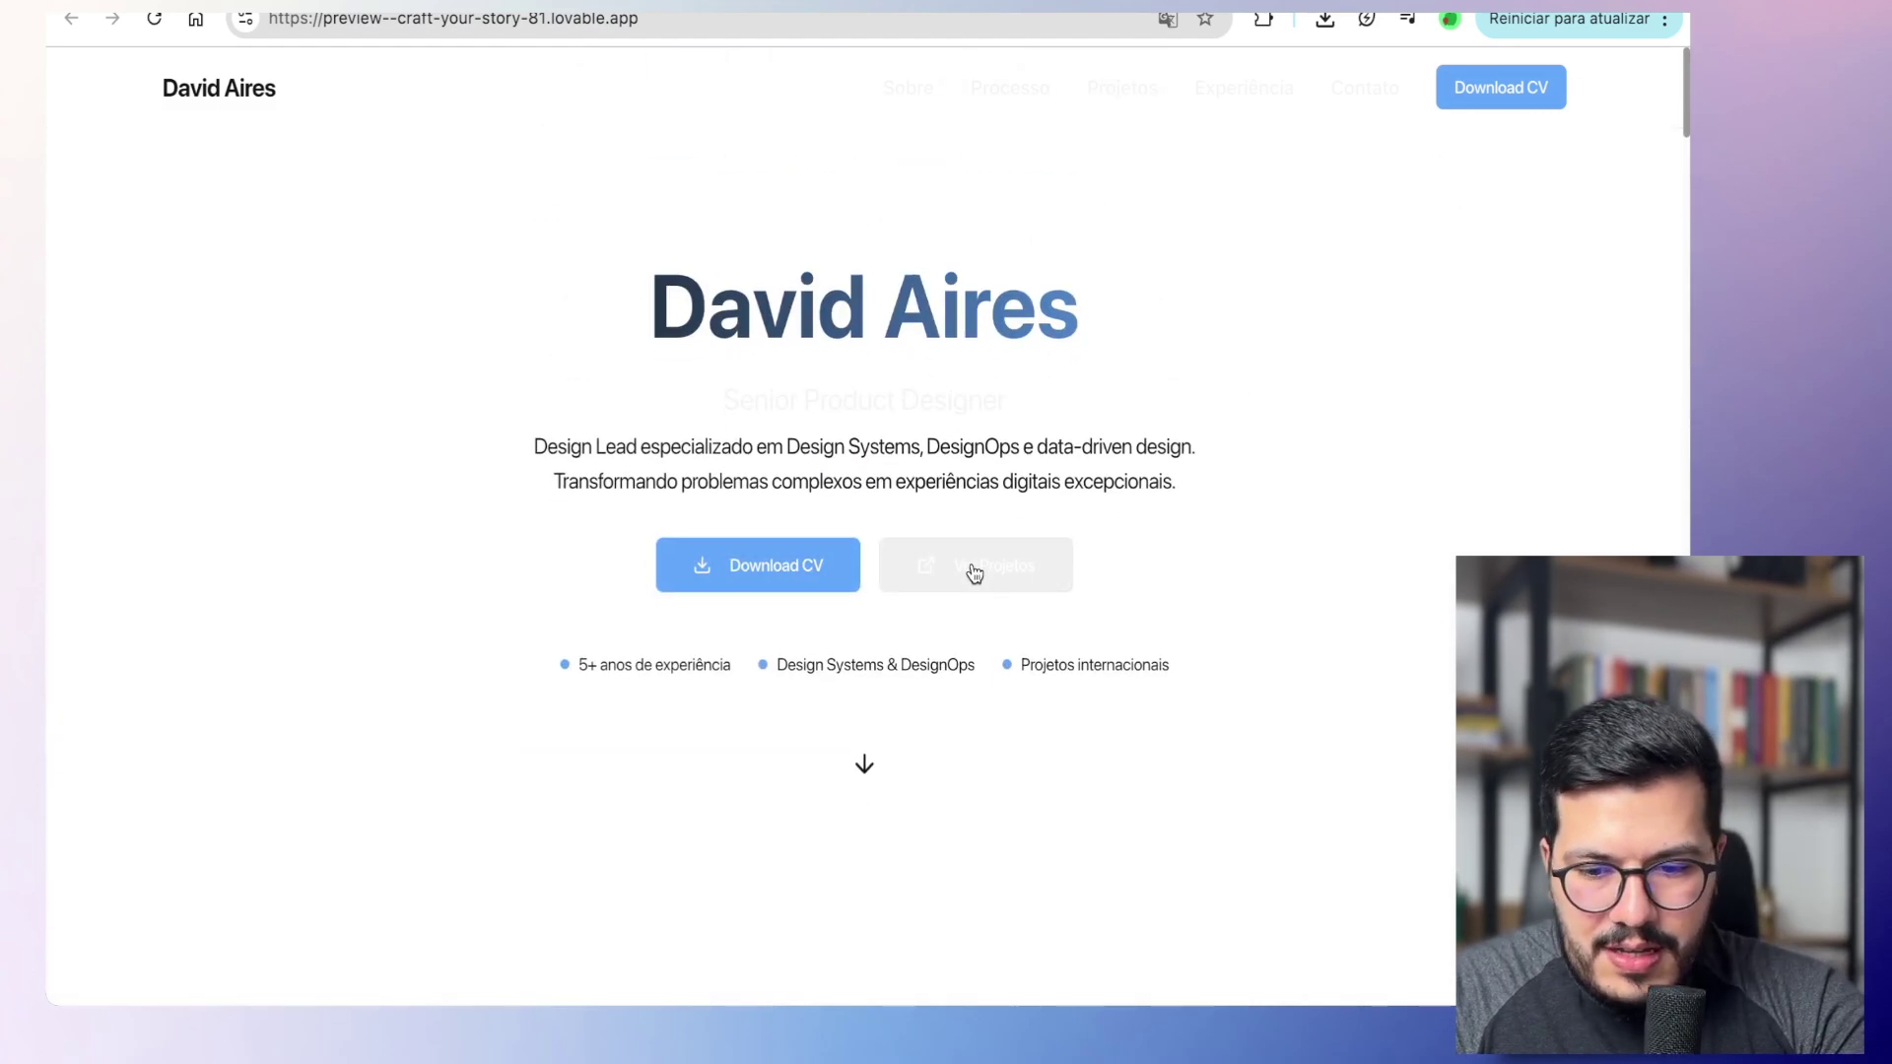
{"action": "scroll", "coordinate": [968, 537], "scroll_direction": "down", "scroll_amount": 6}
{"action": "scroll", "coordinate": [962, 620], "scroll_direction": "up", "scroll_amount": 3}
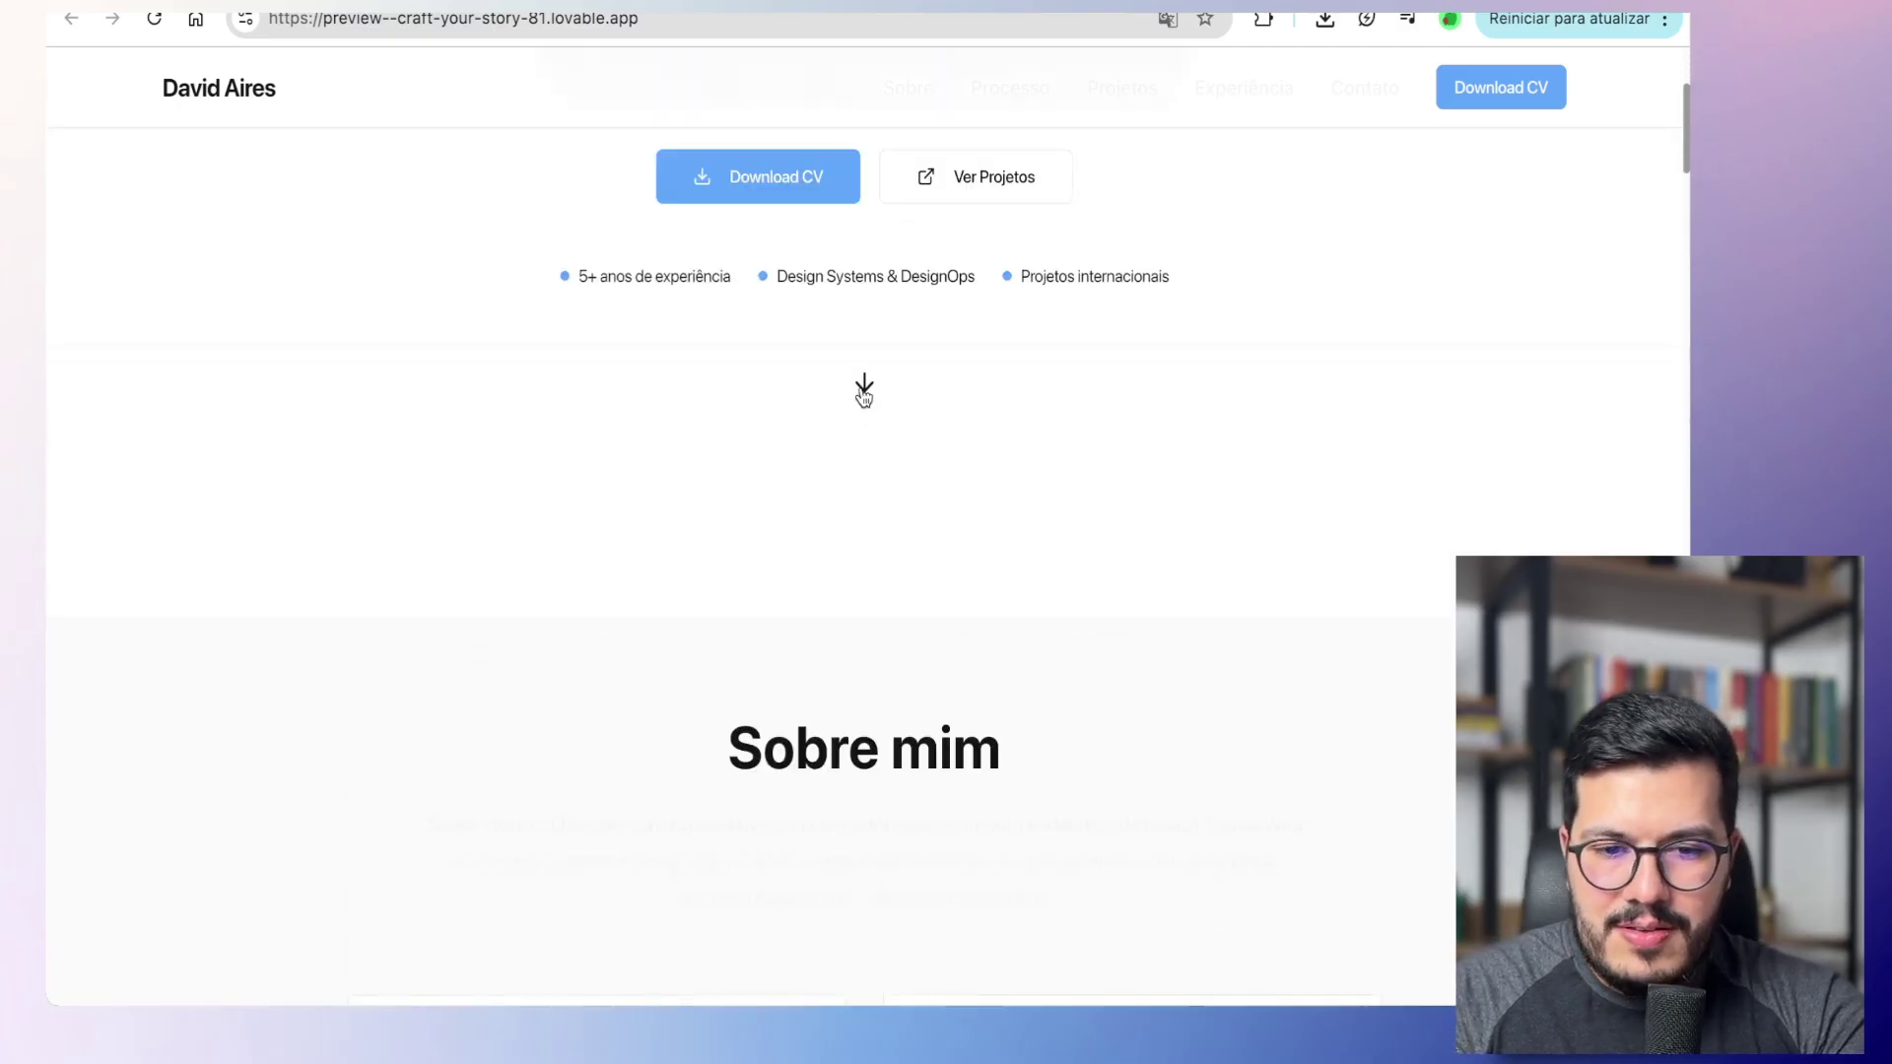
Step: Go to the "Sobre mim" section and check the text contrast and content of its introduction and four specialty cards
{"action": "left_click", "coordinate": [864, 384]}
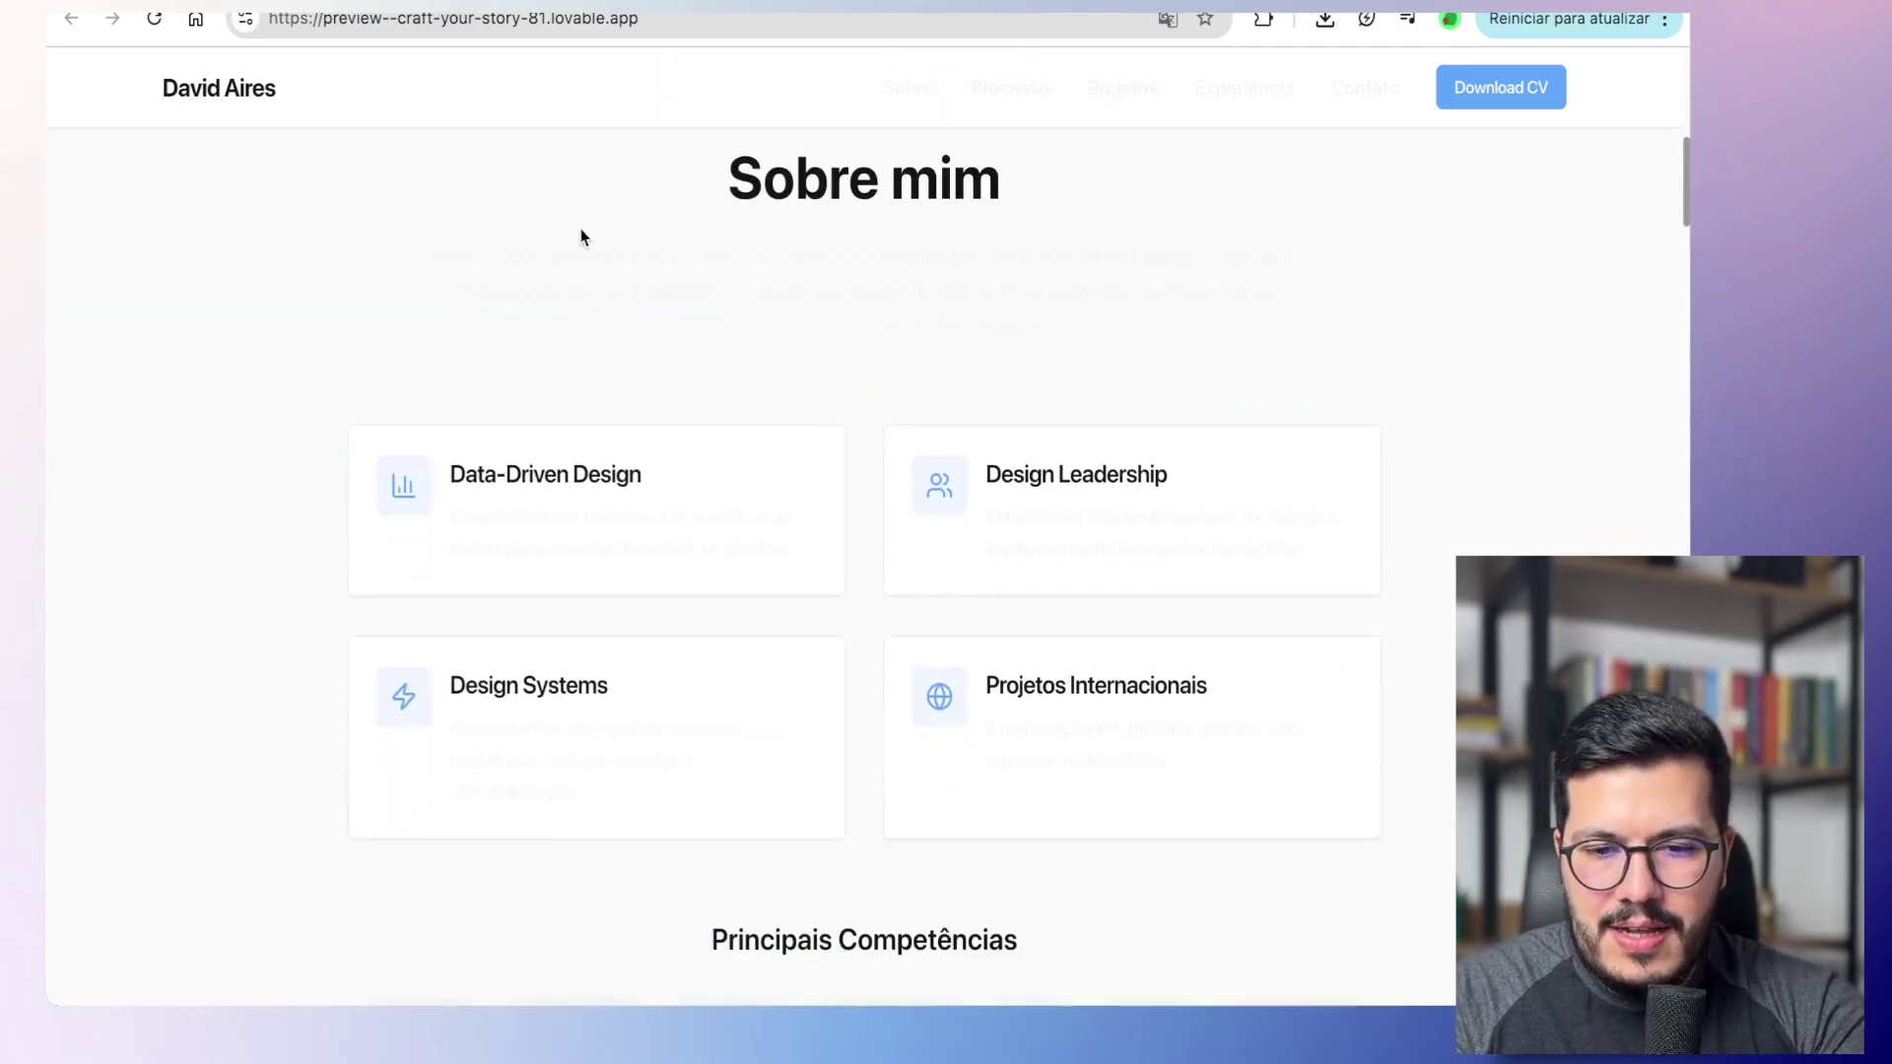
{"action": "left_click_drag", "start_coordinate": [578, 236], "coordinate": [999, 450]}
{"action": "left_click", "coordinate": [1219, 388]}
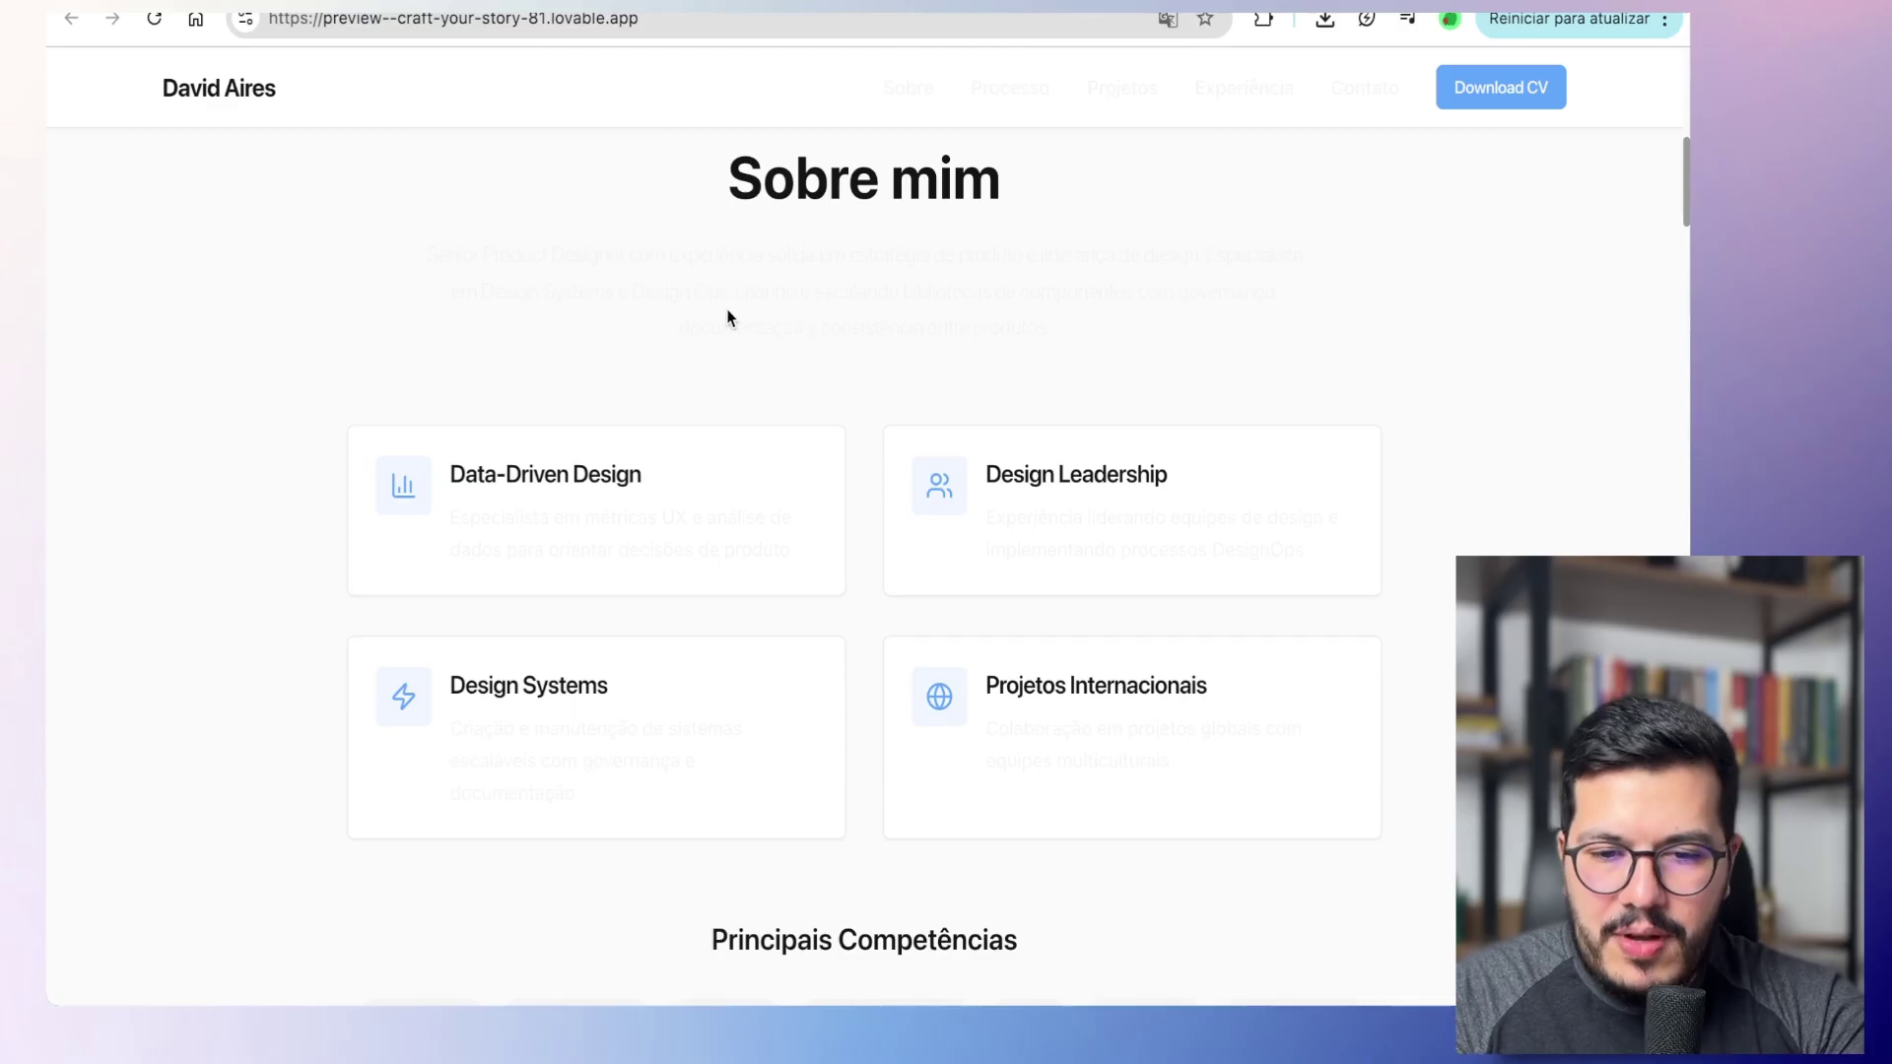
{"action": "left_click_drag", "start_coordinate": [396, 219], "coordinate": [959, 330]}
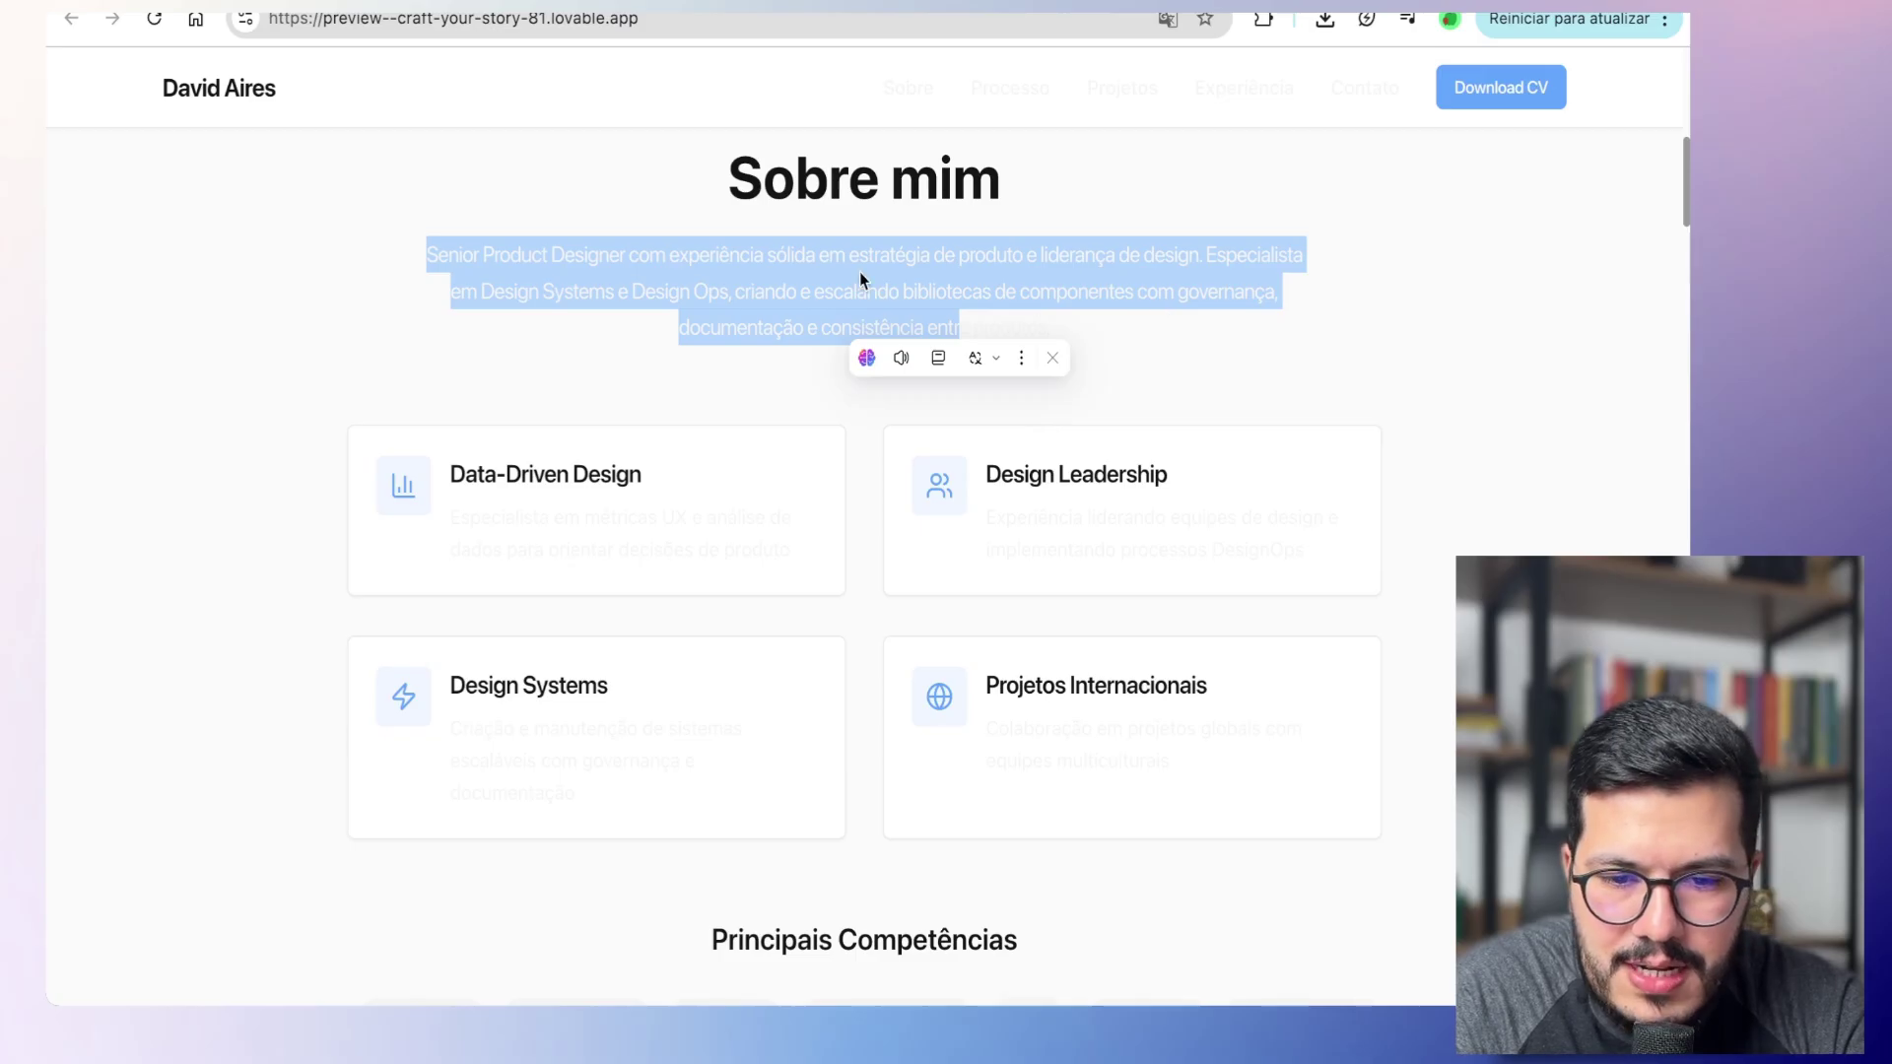
{"action": "left_click", "coordinate": [892, 280]}
{"action": "left_click_drag", "start_coordinate": [892, 281], "coordinate": [1089, 328]}
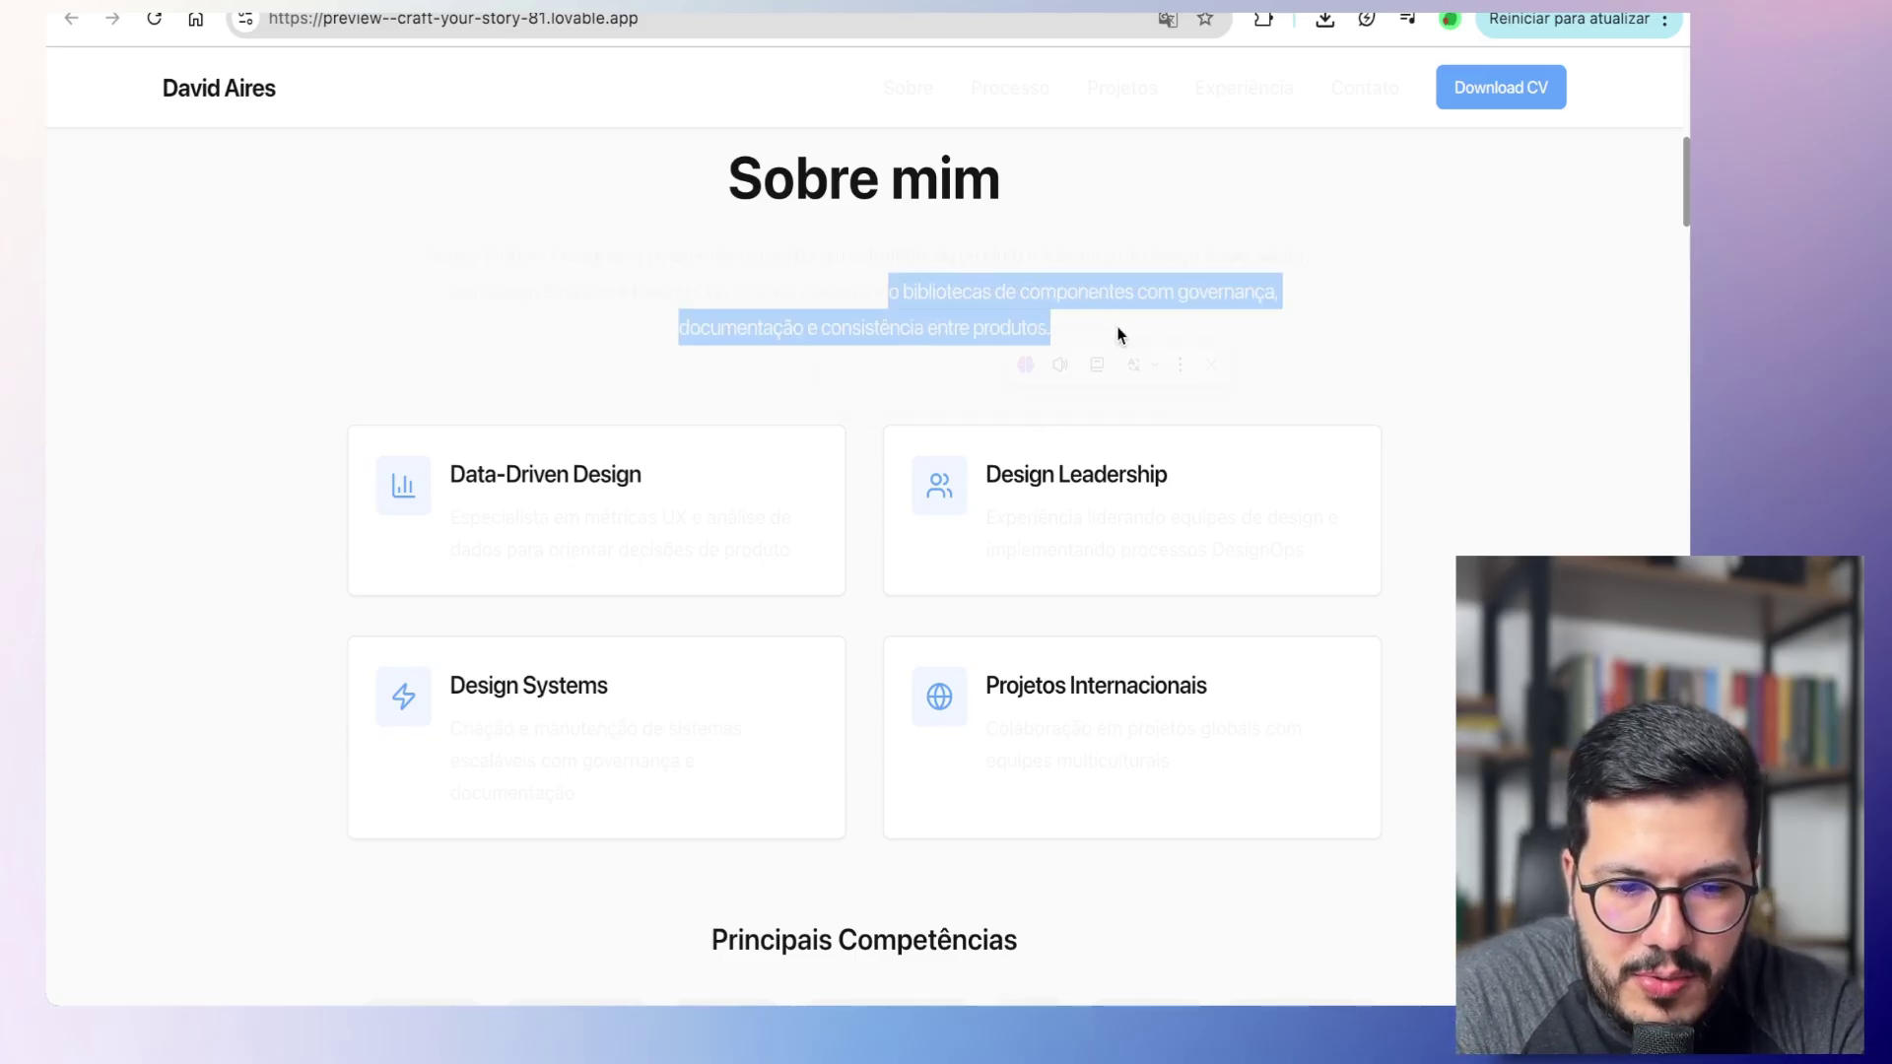
{"action": "left_click", "coordinate": [933, 245]}
{"action": "left_click_drag", "start_coordinate": [350, 477], "coordinate": [1322, 804]}
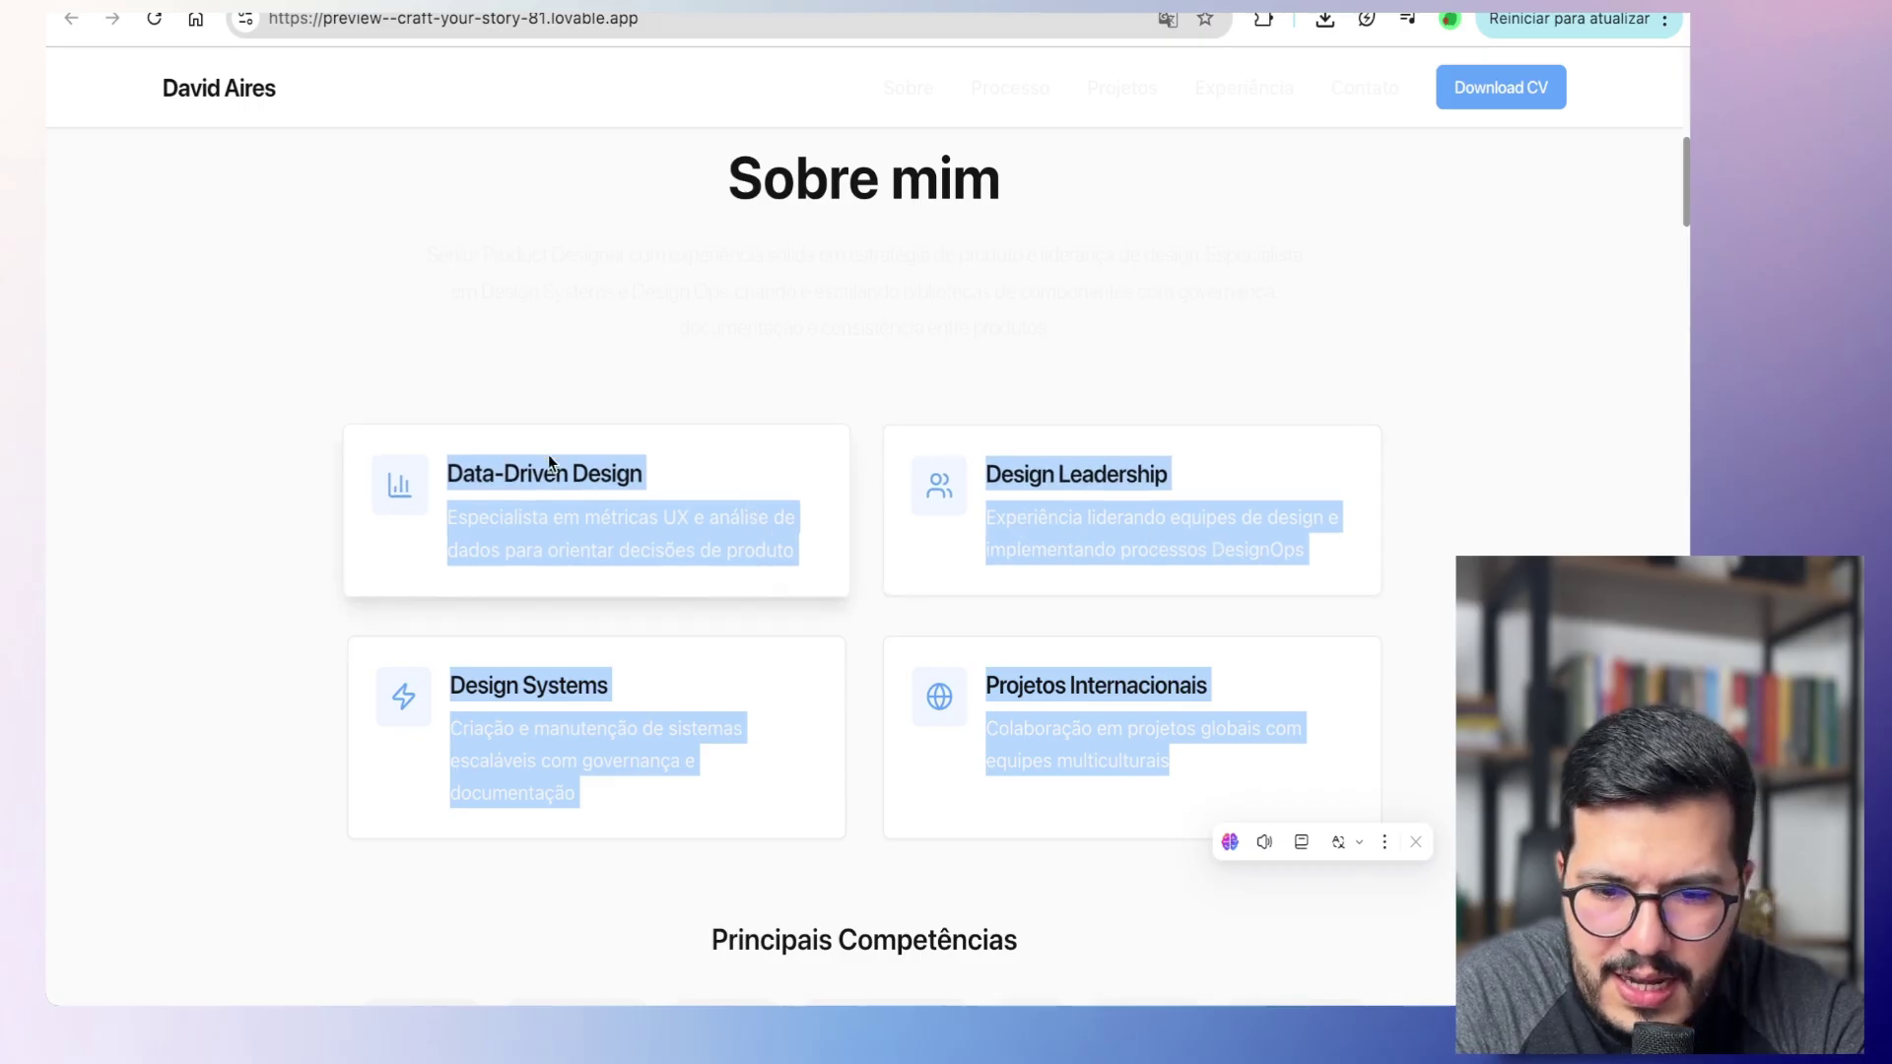
{"action": "left_click_drag", "start_coordinate": [456, 422], "coordinate": [1356, 810]}
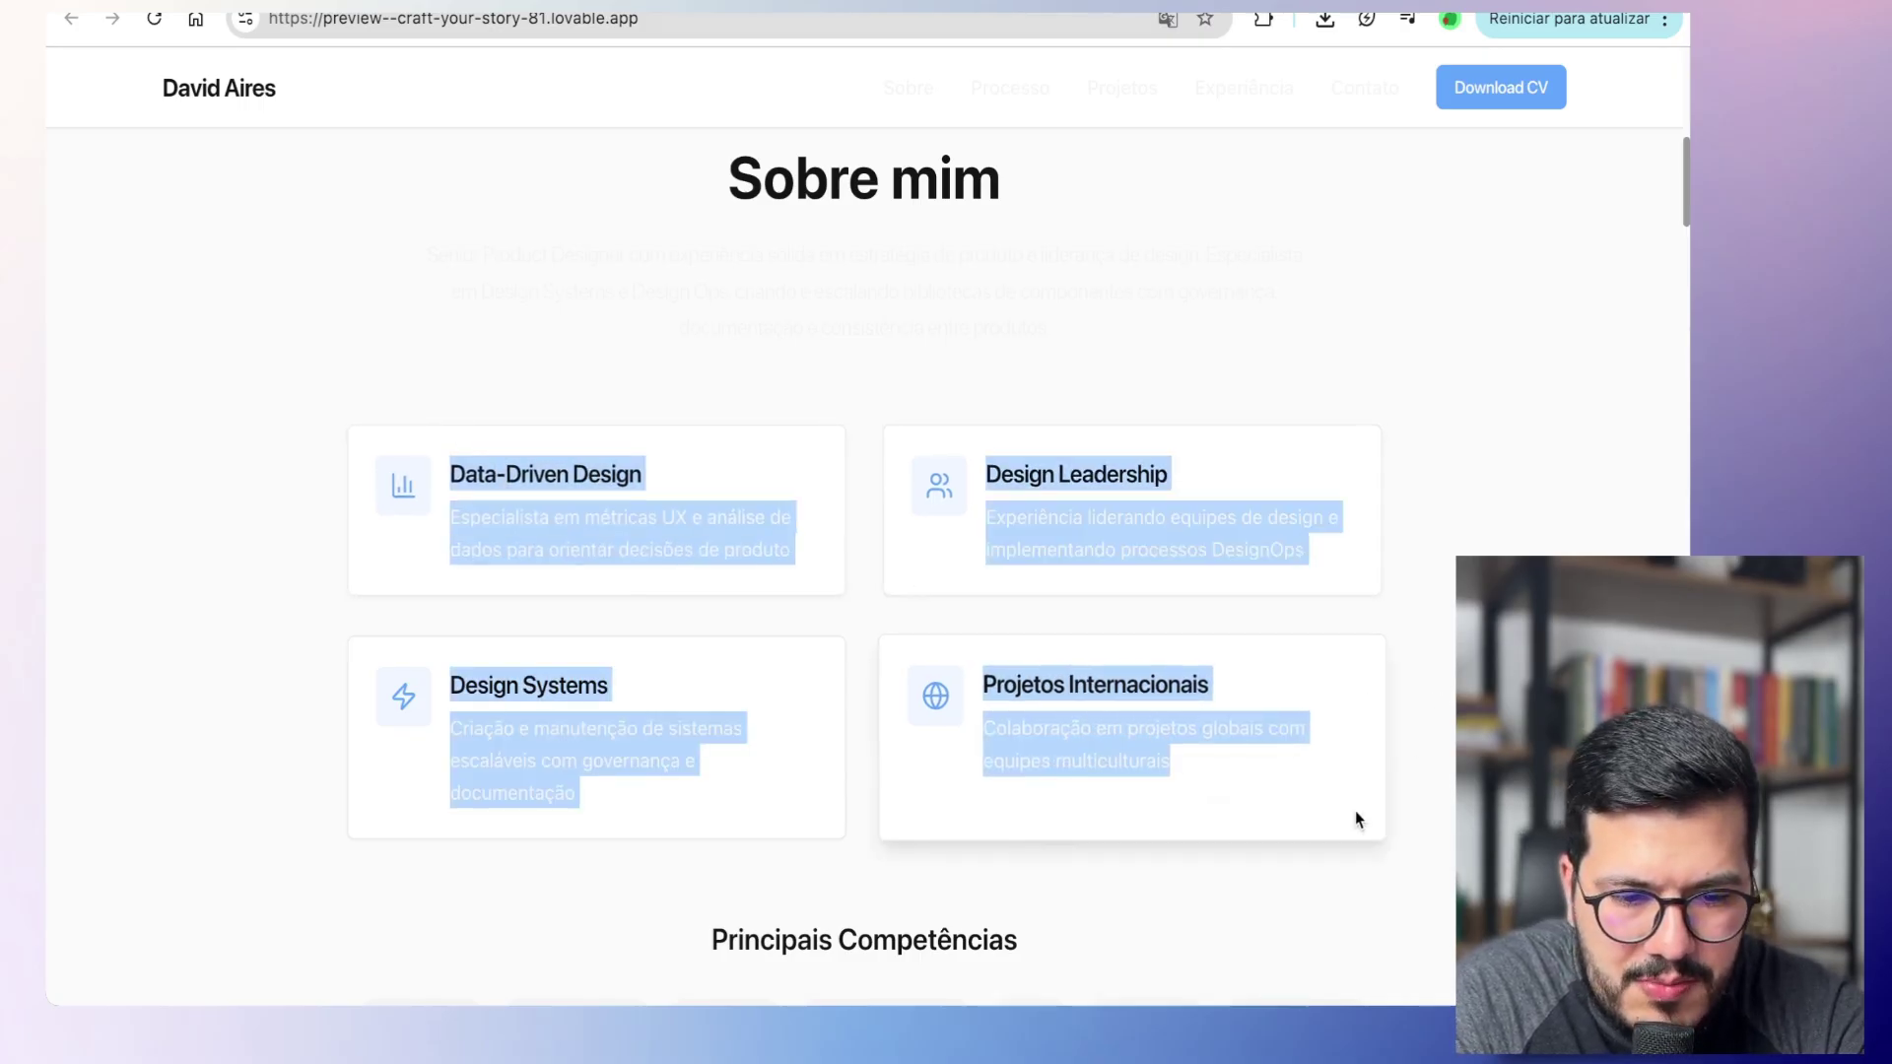
{"action": "left_click_drag", "start_coordinate": [1222, 782], "coordinate": [1042, 719]}
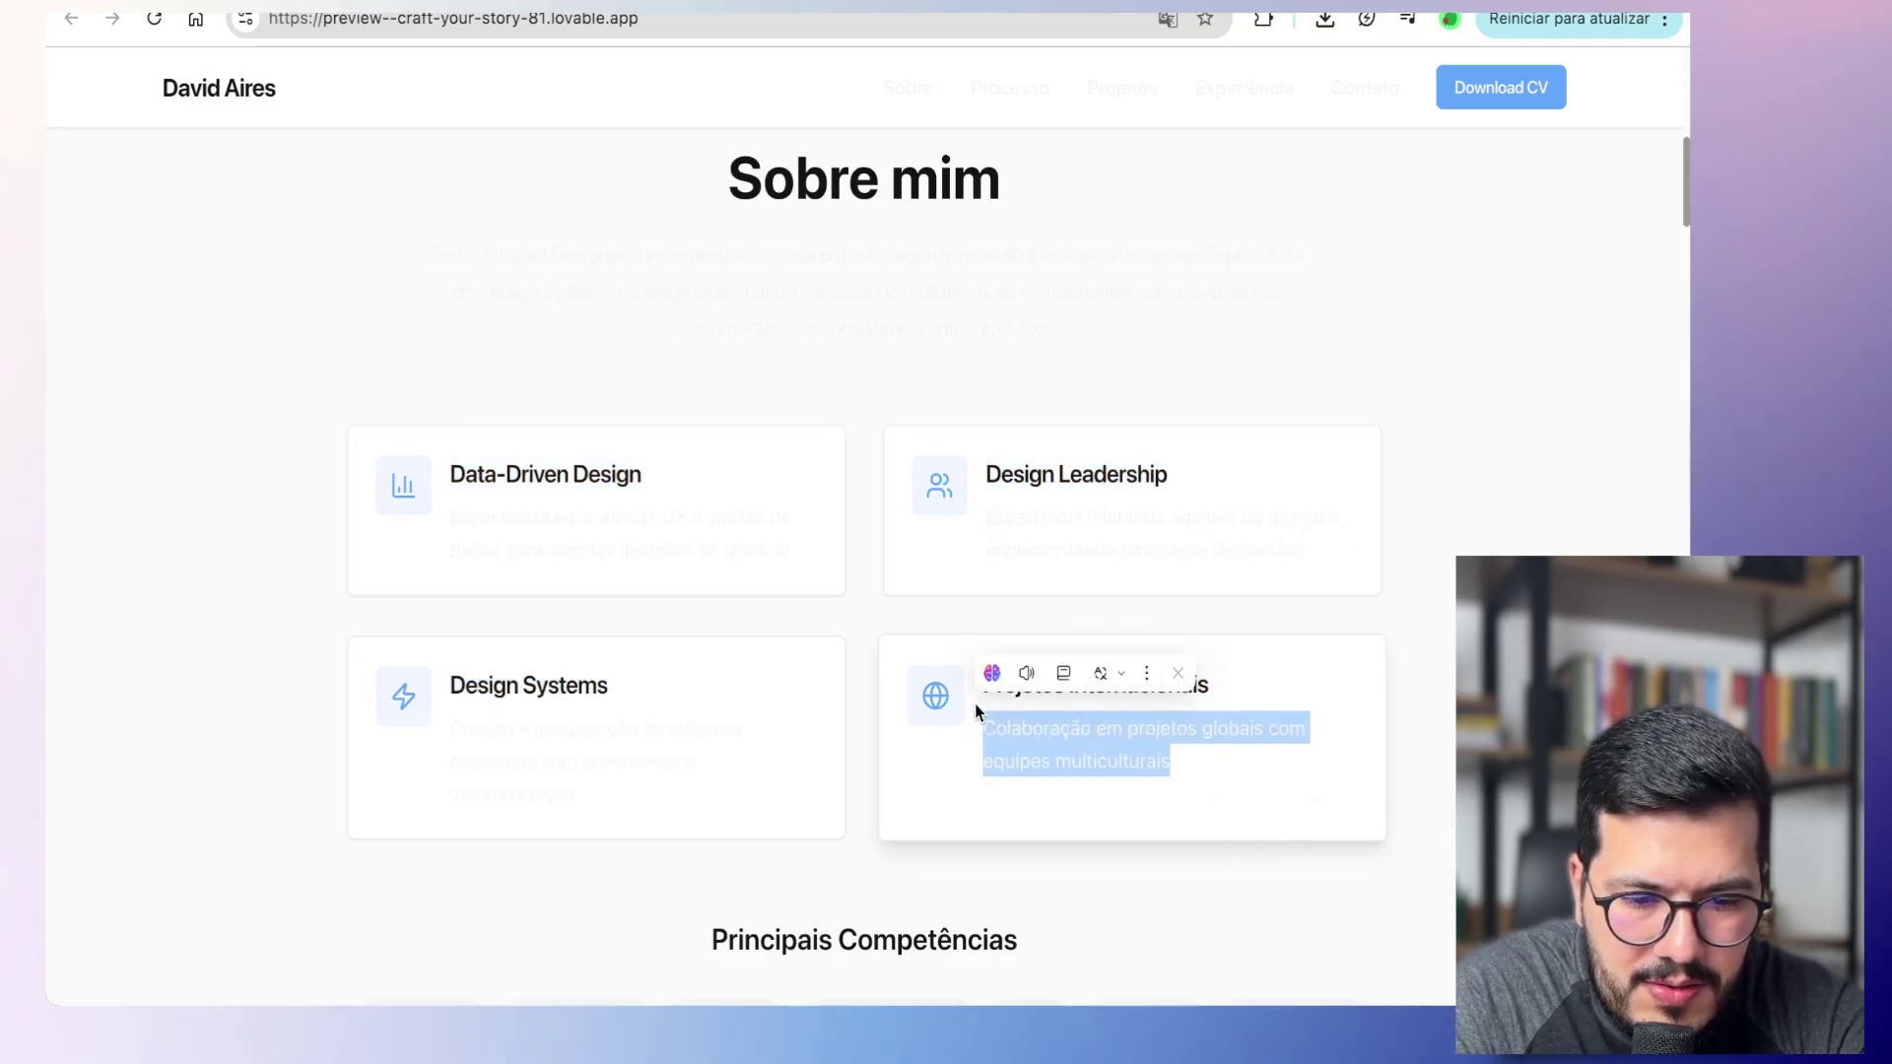
Step: Review the skill tags under "Principais Competências" and continue to the "Meu Processo de Design" section
{"action": "scroll", "coordinate": [974, 707], "scroll_direction": "down", "scroll_amount": 1}
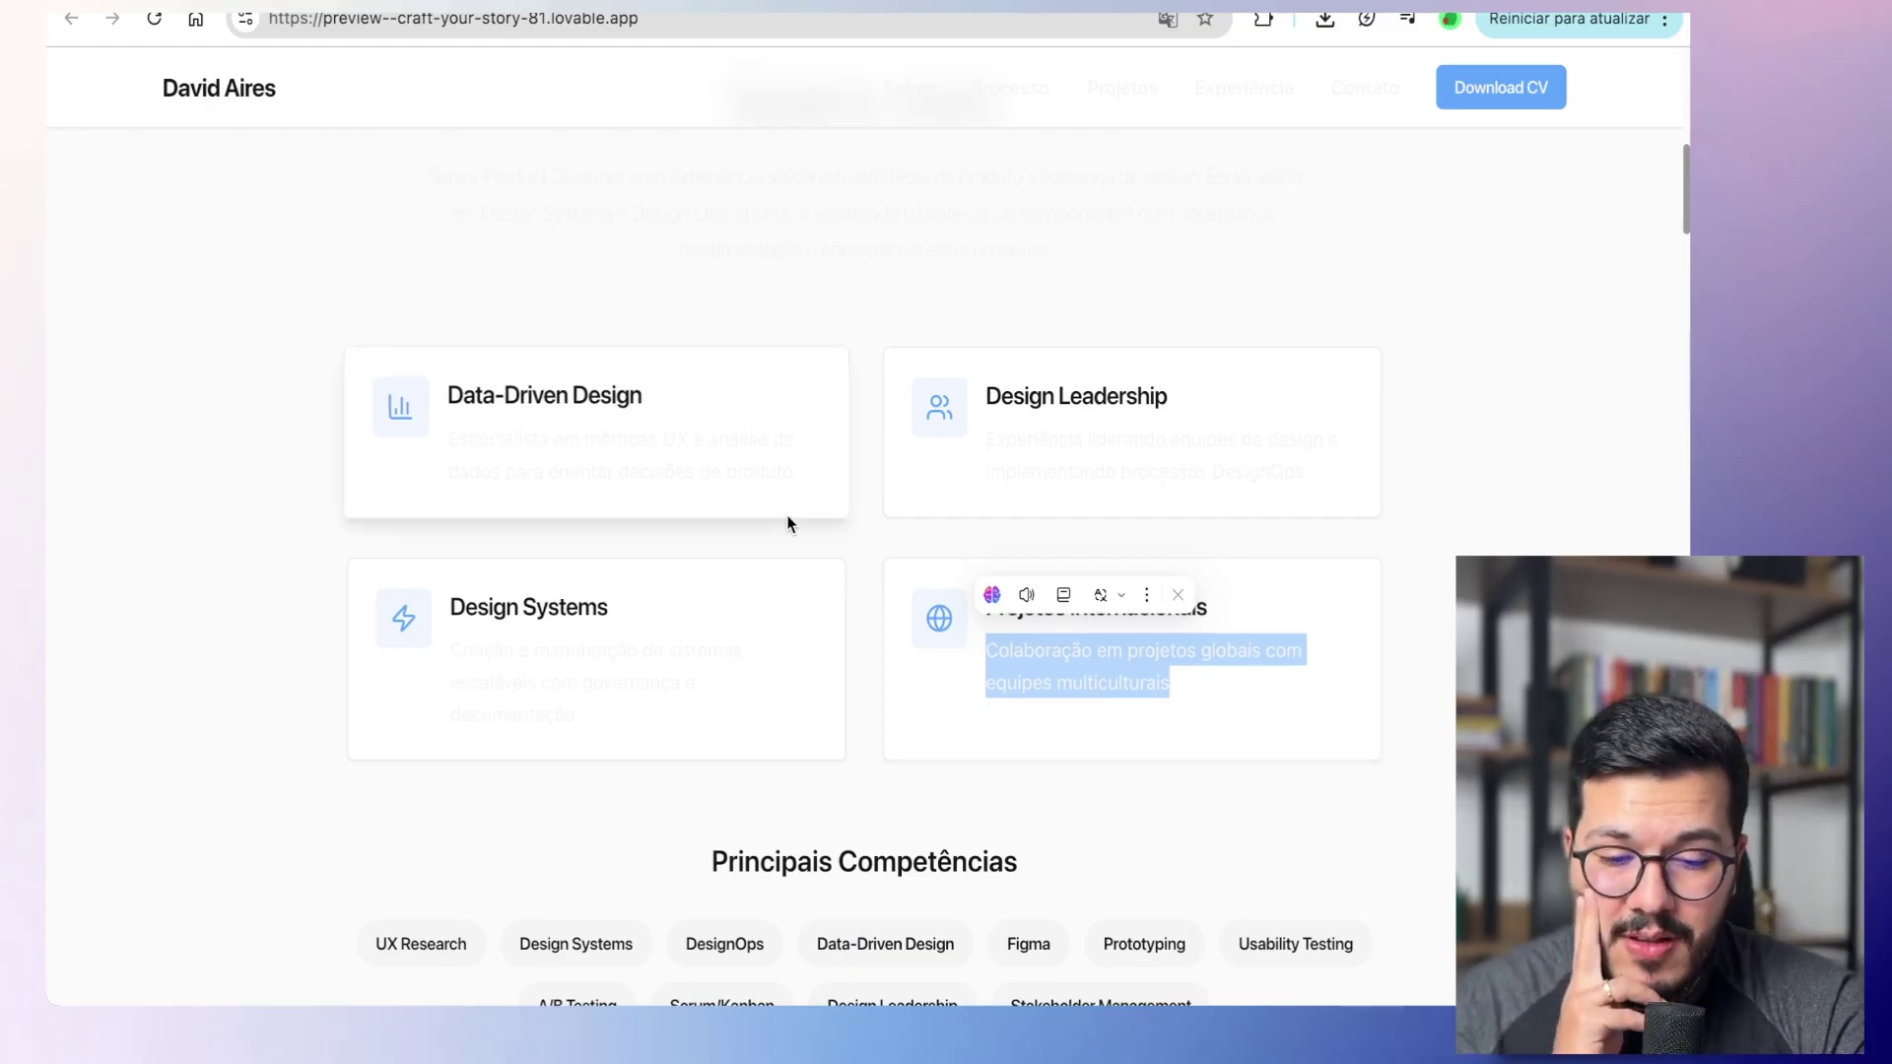
{"action": "scroll", "coordinate": [789, 523], "scroll_direction": "down", "scroll_amount": 2}
{"action": "scroll", "coordinate": [788, 524], "scroll_direction": "down", "scroll_amount": 1}
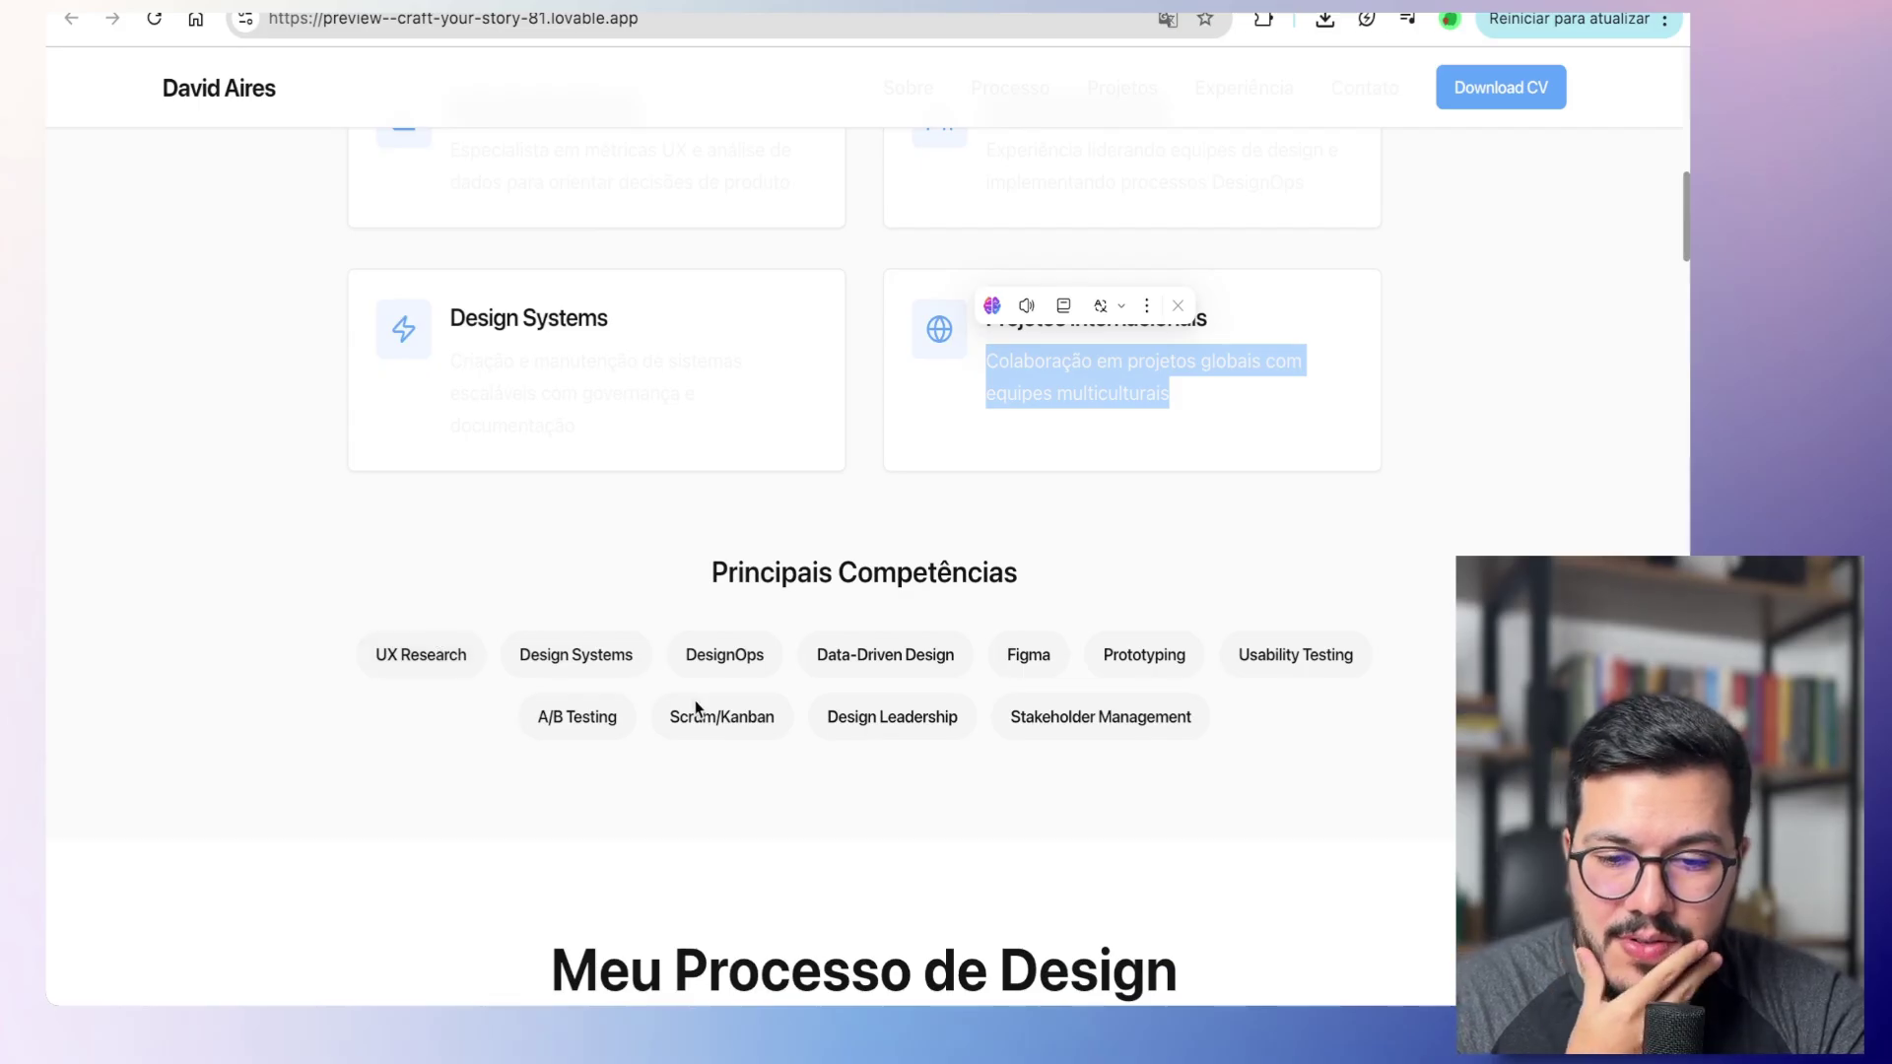
{"action": "left_click_drag", "start_coordinate": [1012, 717], "coordinate": [1258, 739]}
{"action": "left_click_drag", "start_coordinate": [1318, 659], "coordinate": [909, 652]}
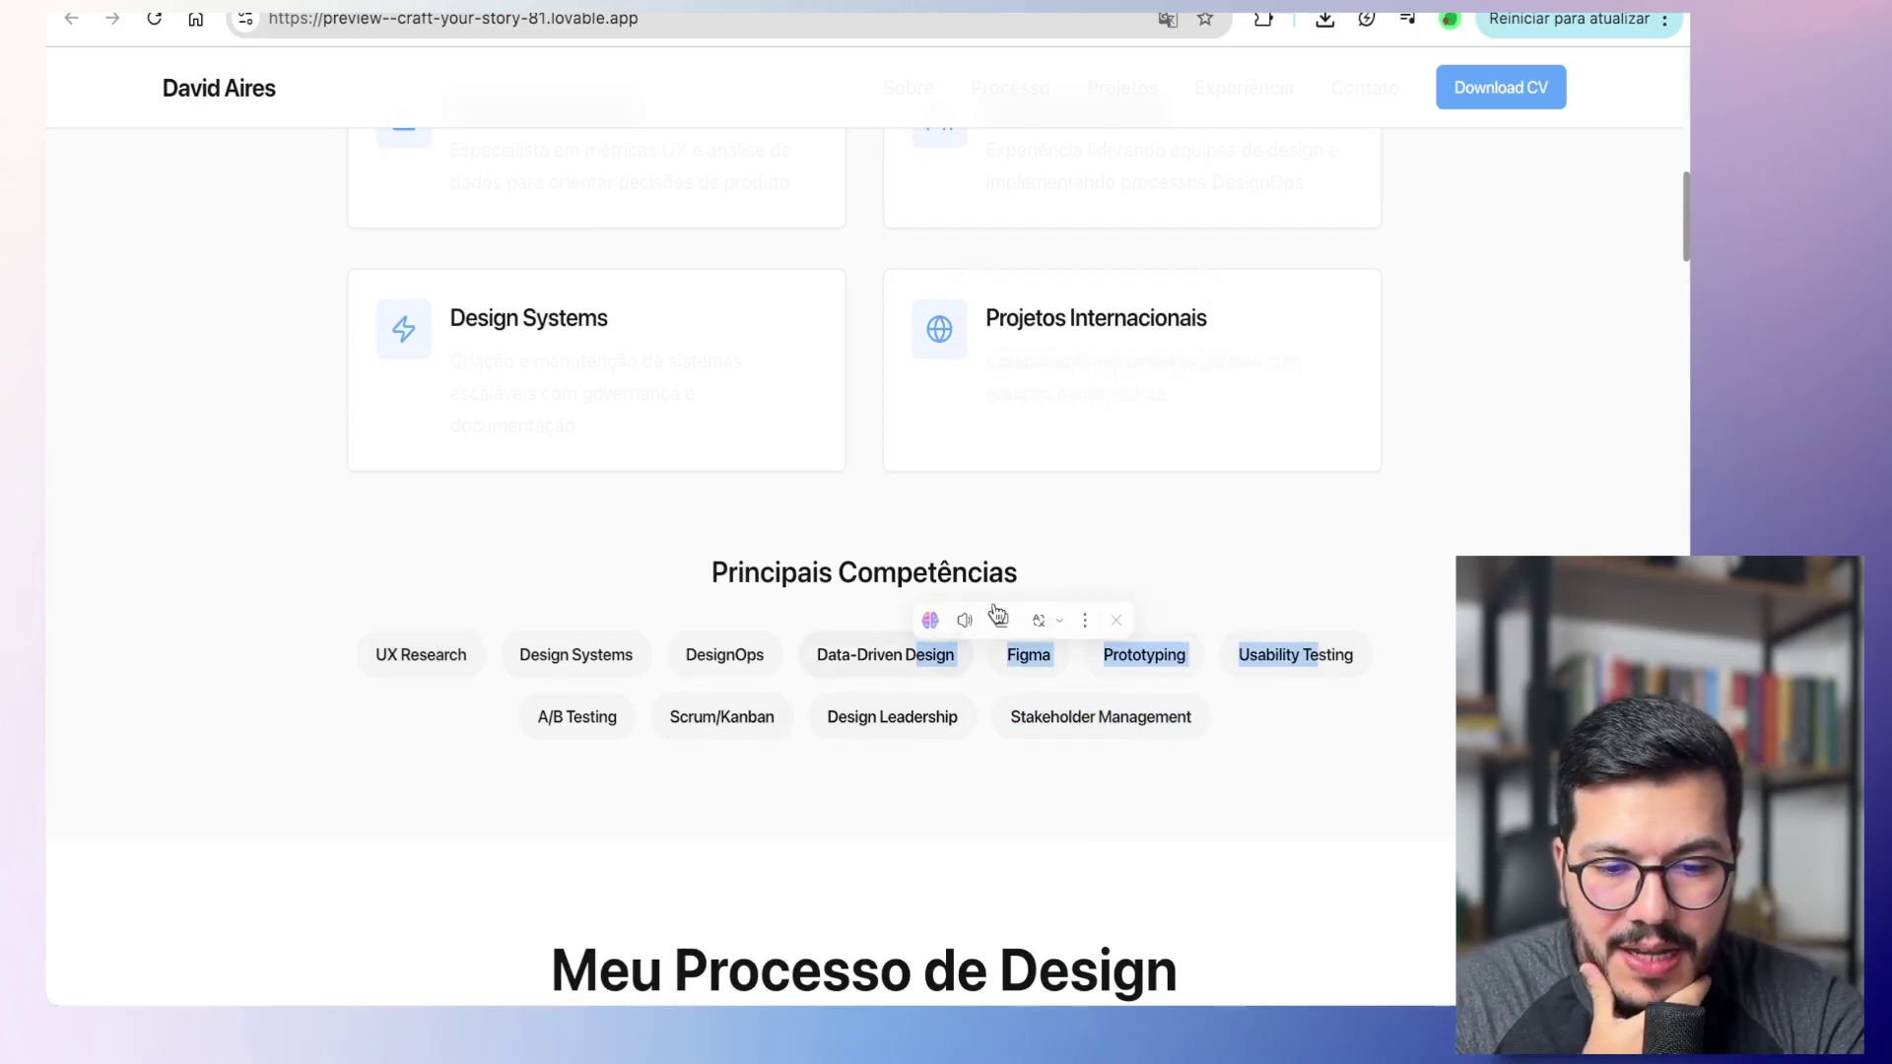
{"action": "left_click", "coordinate": [1126, 540]}
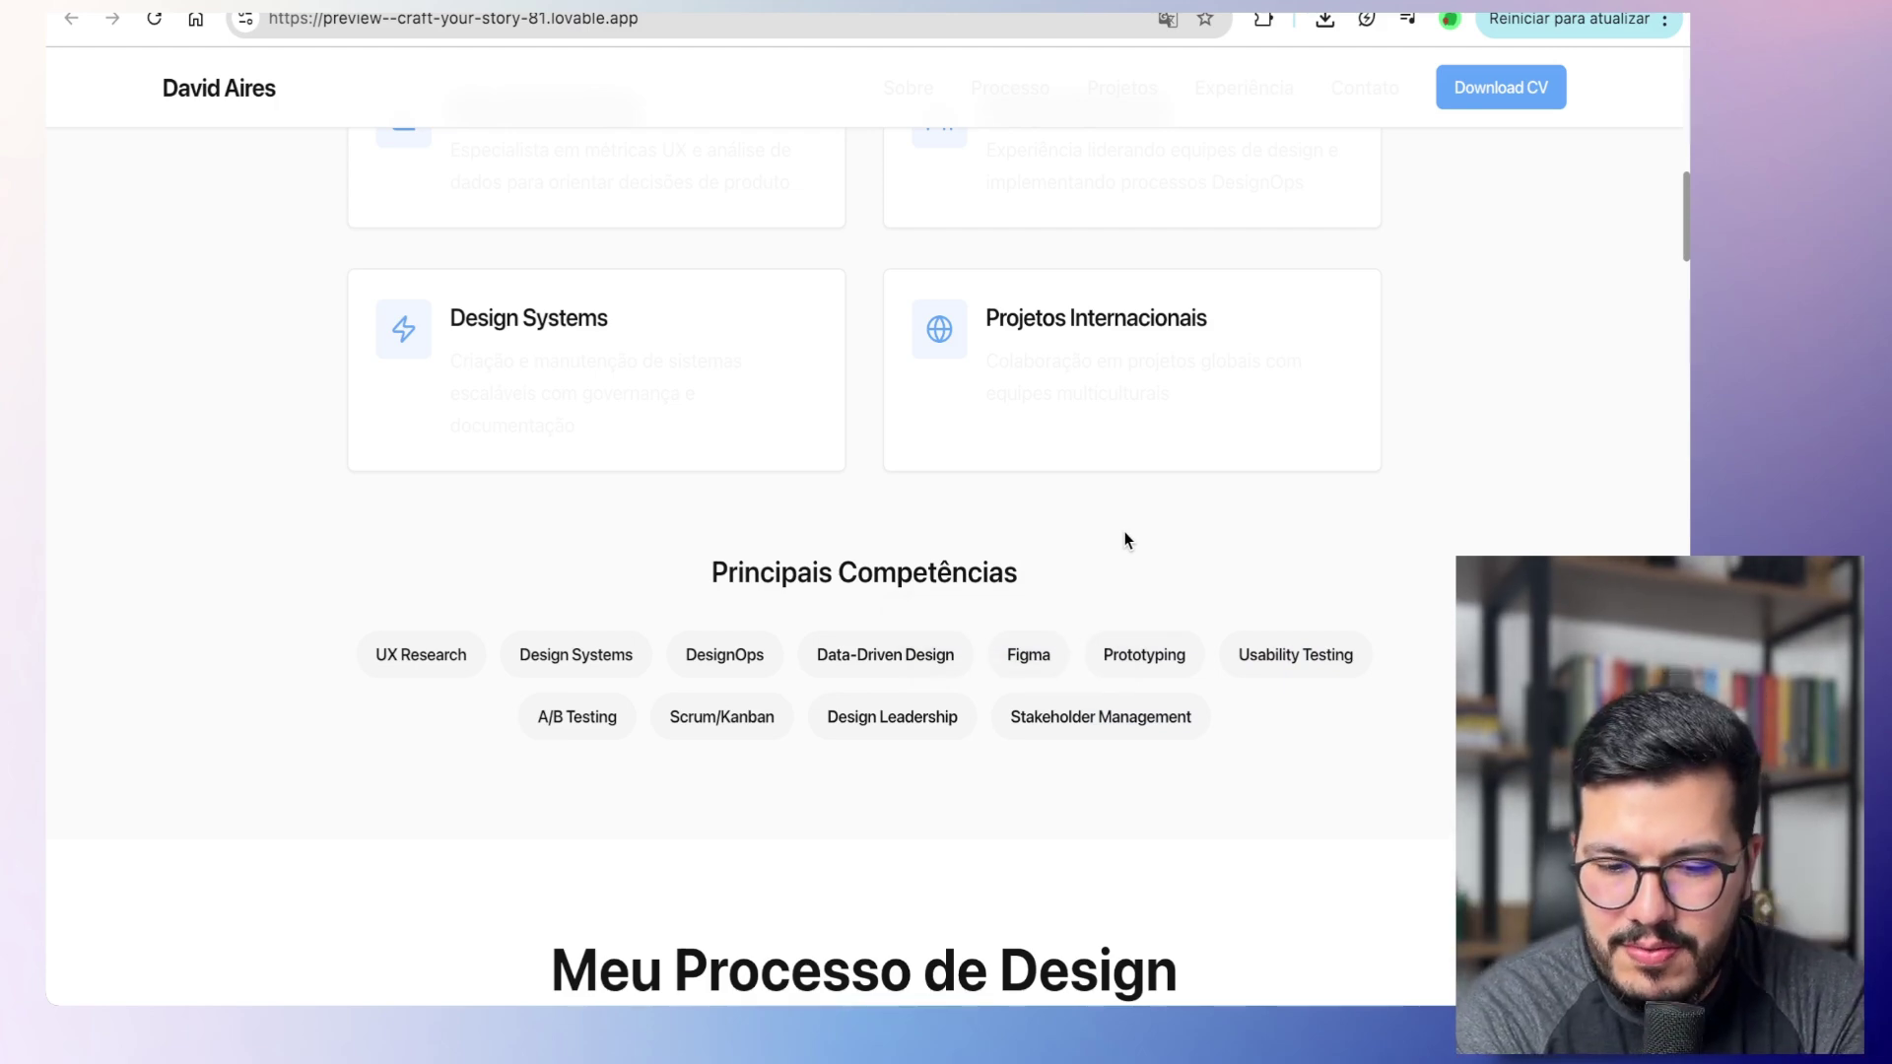
{"action": "scroll", "coordinate": [1126, 537], "scroll_direction": "down", "scroll_amount": 5}
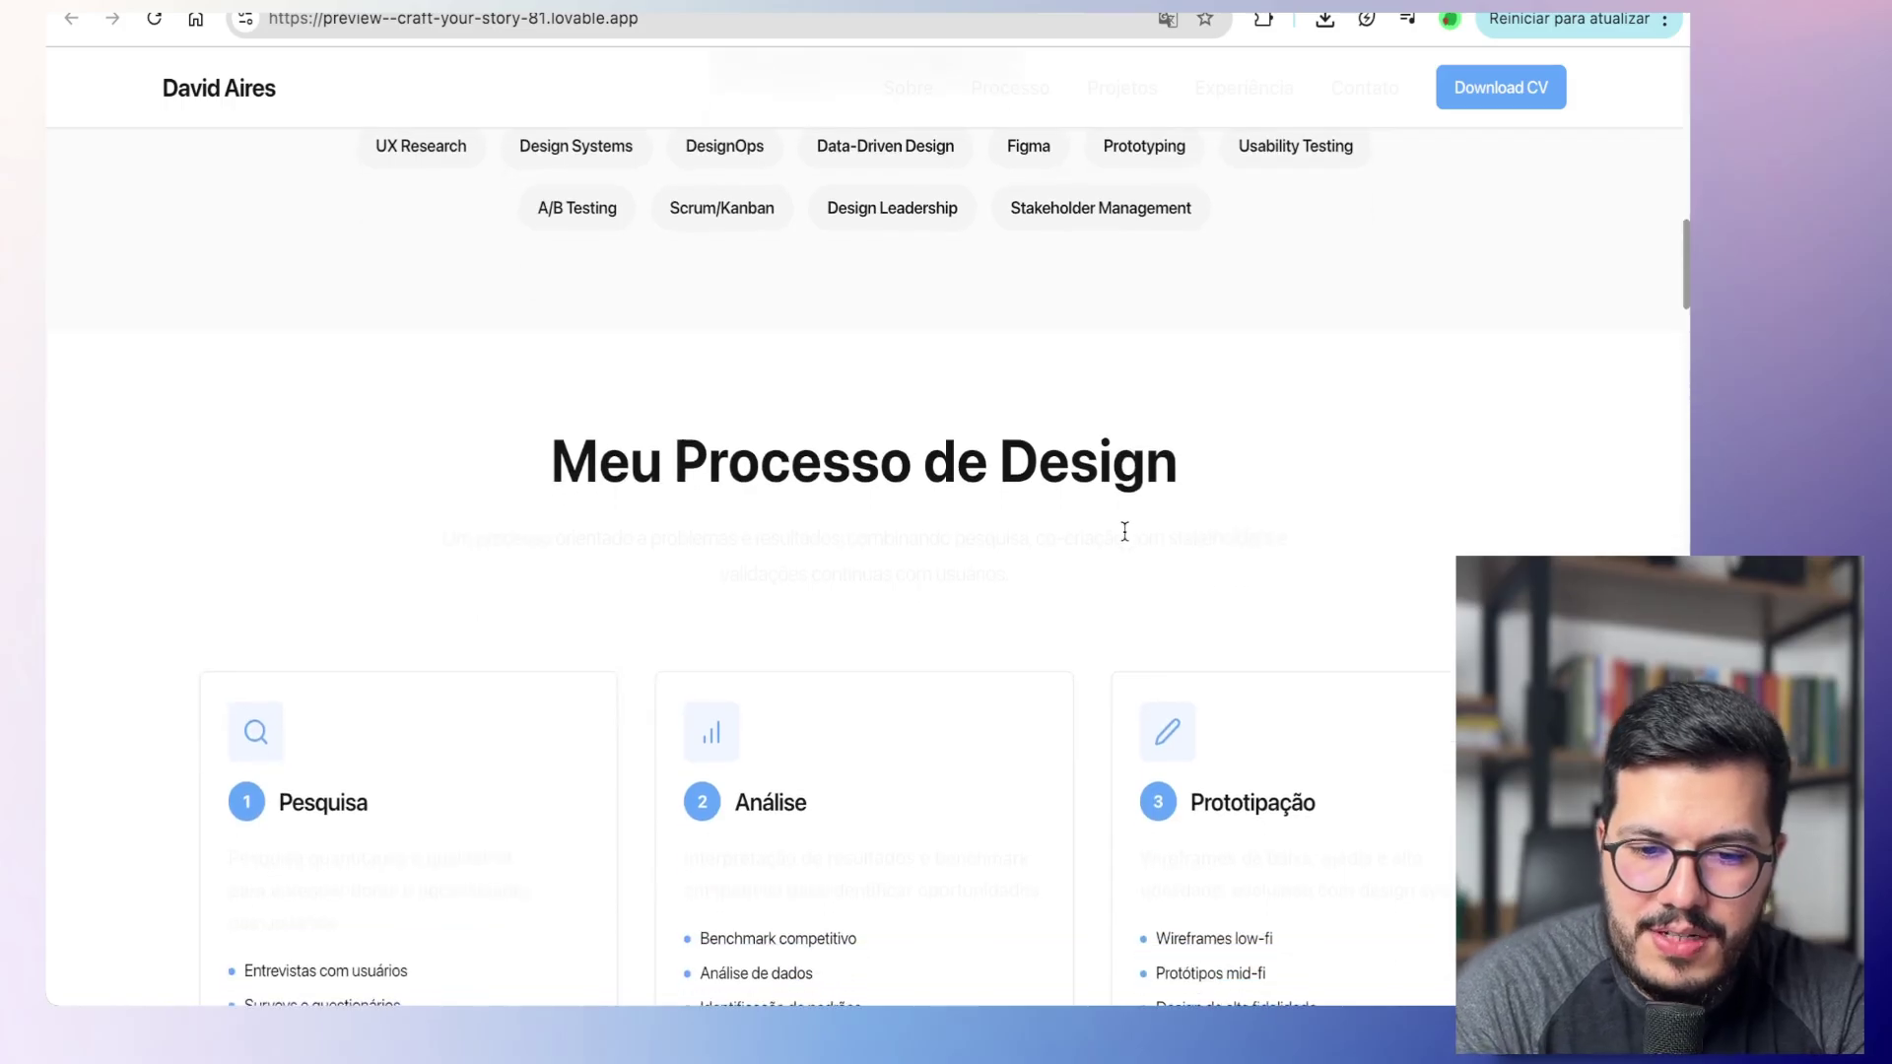
Step: Highlight the intro text of "Meu Processo de Design" and the Pesquisa card to check their legibility
{"action": "left_click_drag", "start_coordinate": [672, 451], "coordinate": [1144, 591]}
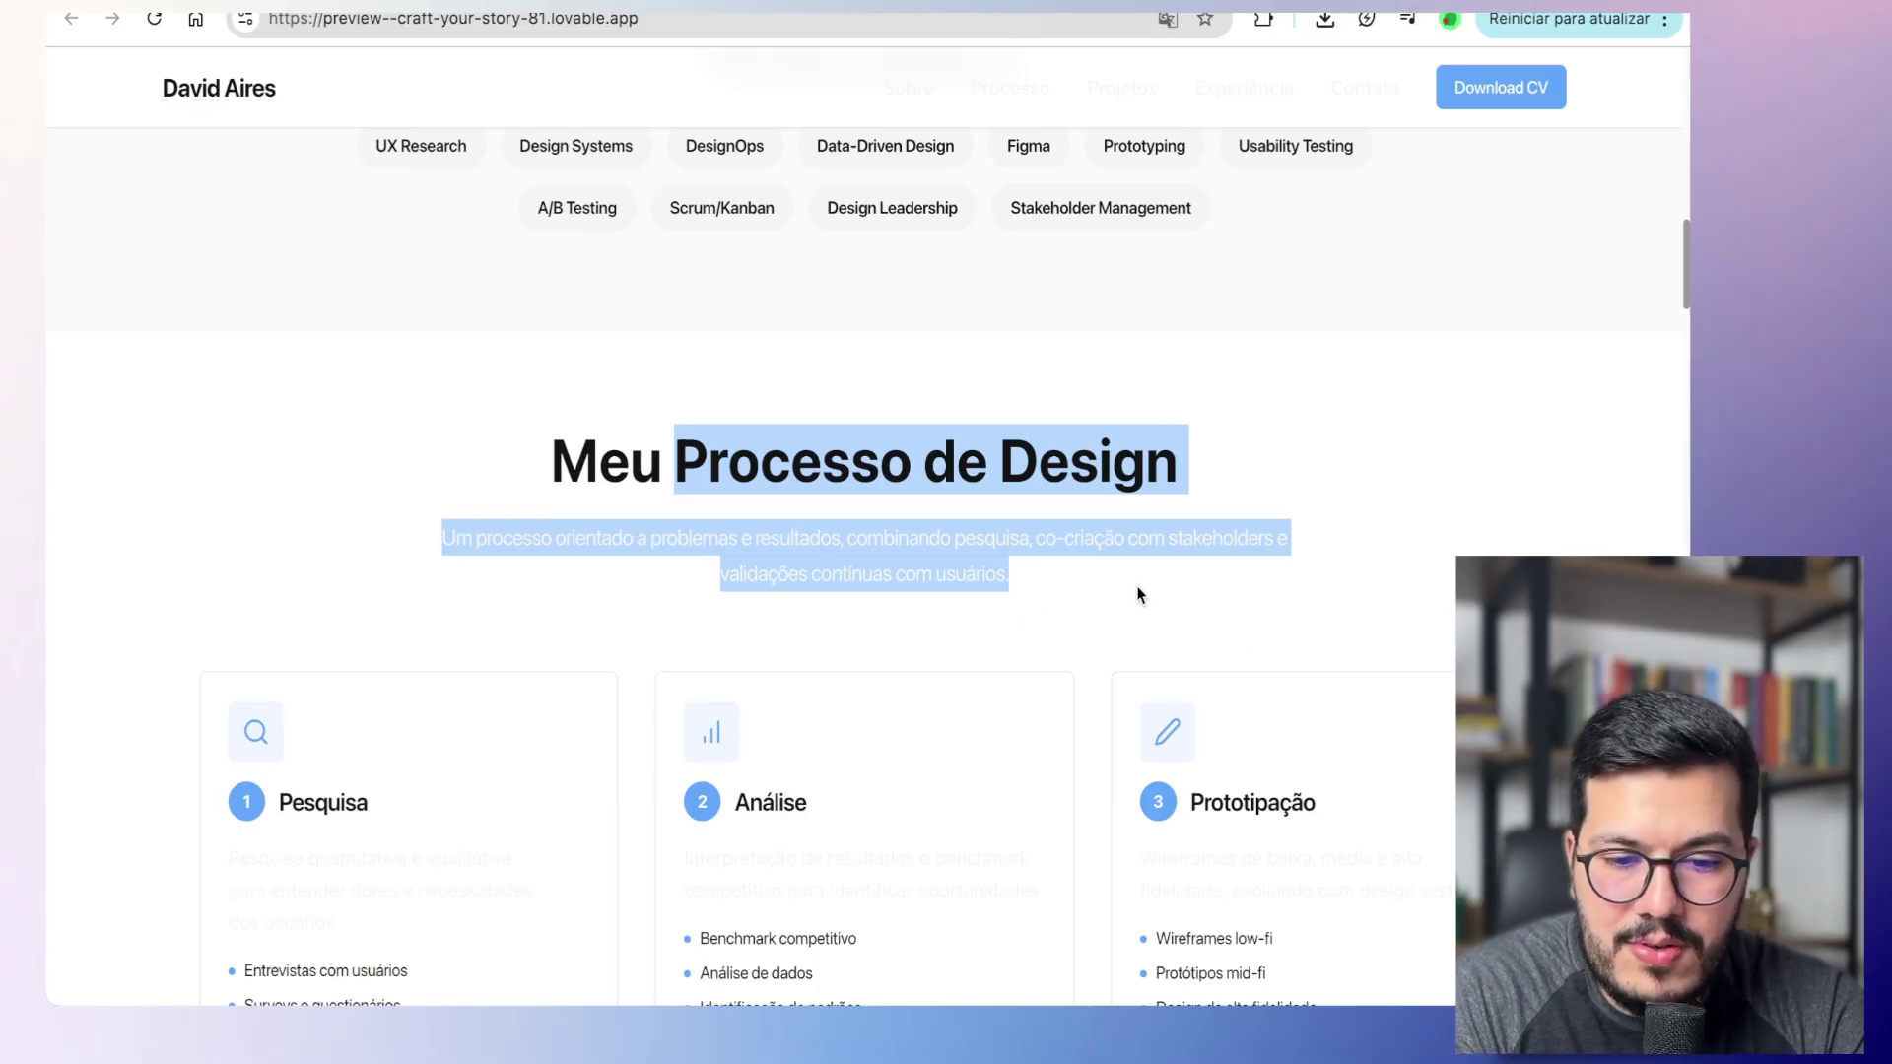
{"action": "scroll", "coordinate": [1138, 594], "scroll_direction": "down", "scroll_amount": 2}
{"action": "left_click", "coordinate": [478, 452]}
{"action": "scroll", "coordinate": [478, 453], "scroll_direction": "down", "scroll_amount": 2}
{"action": "left_click_drag", "start_coordinate": [333, 465], "coordinate": [535, 674]}
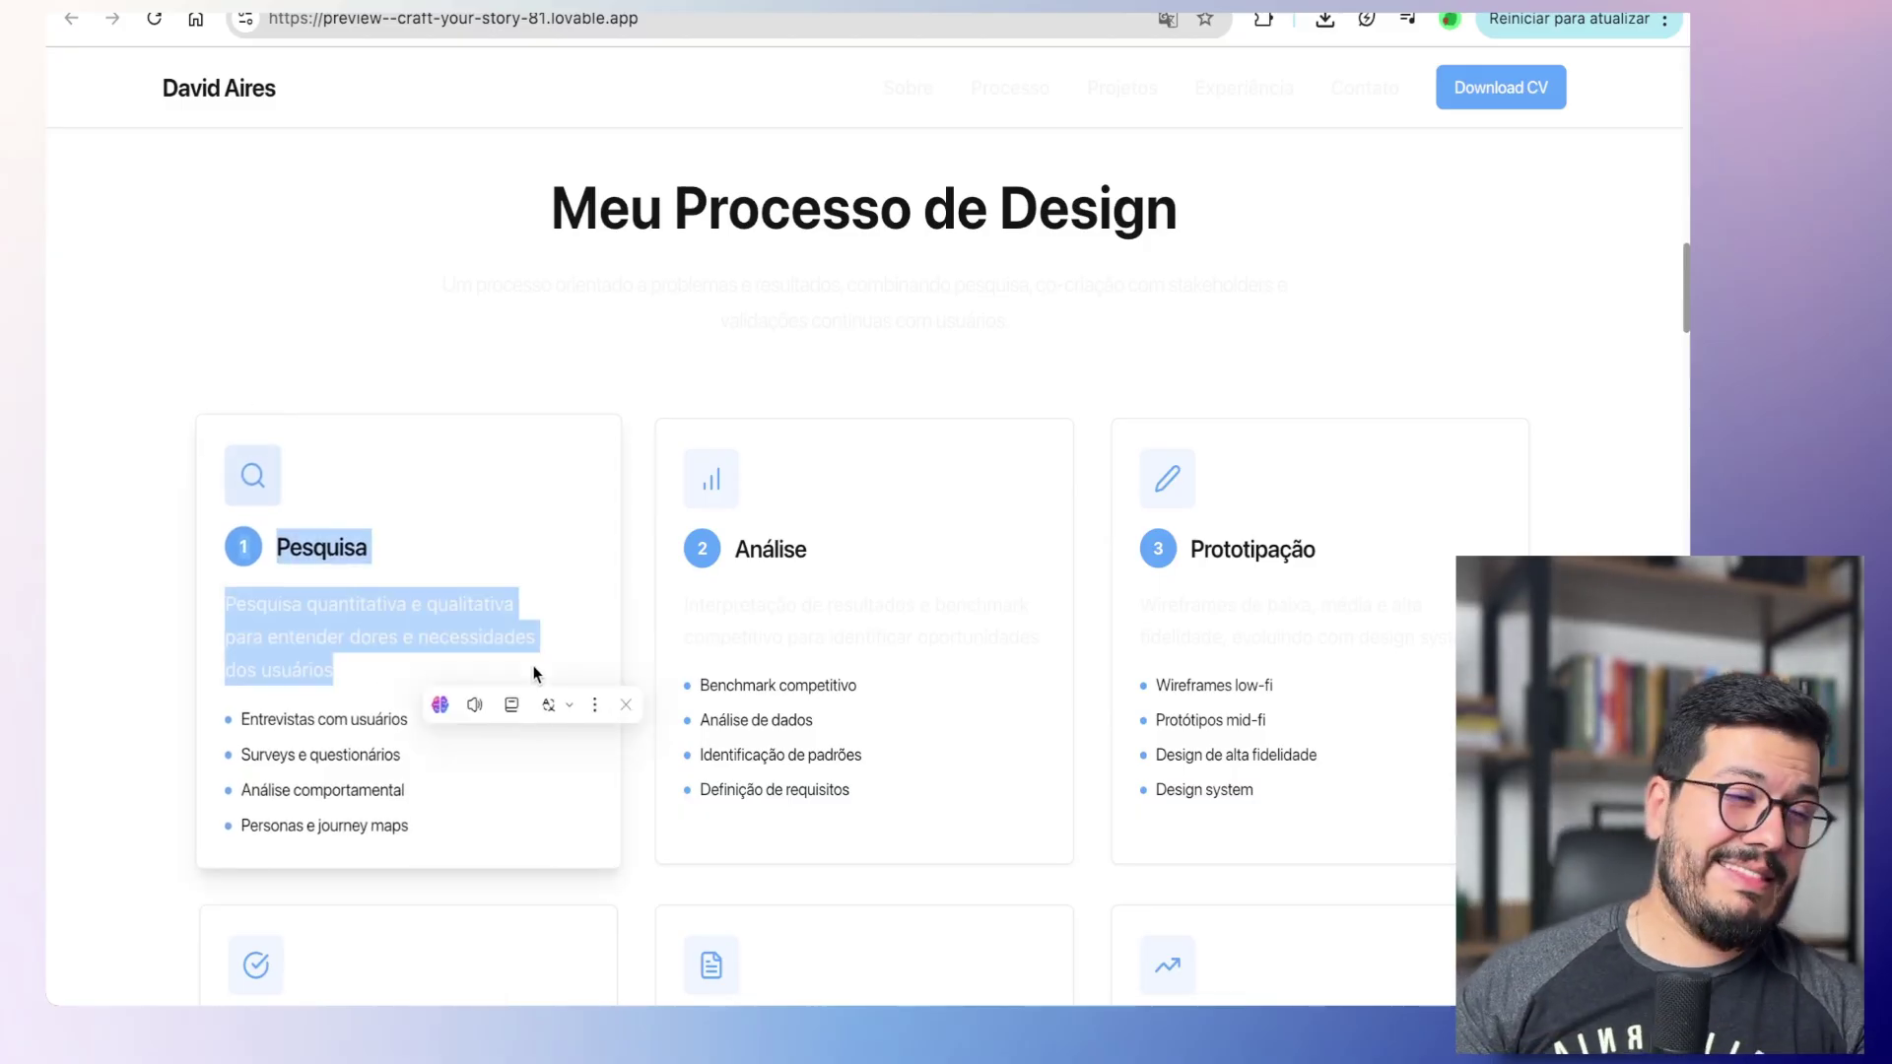
{"action": "left_click", "coordinate": [255, 471]}
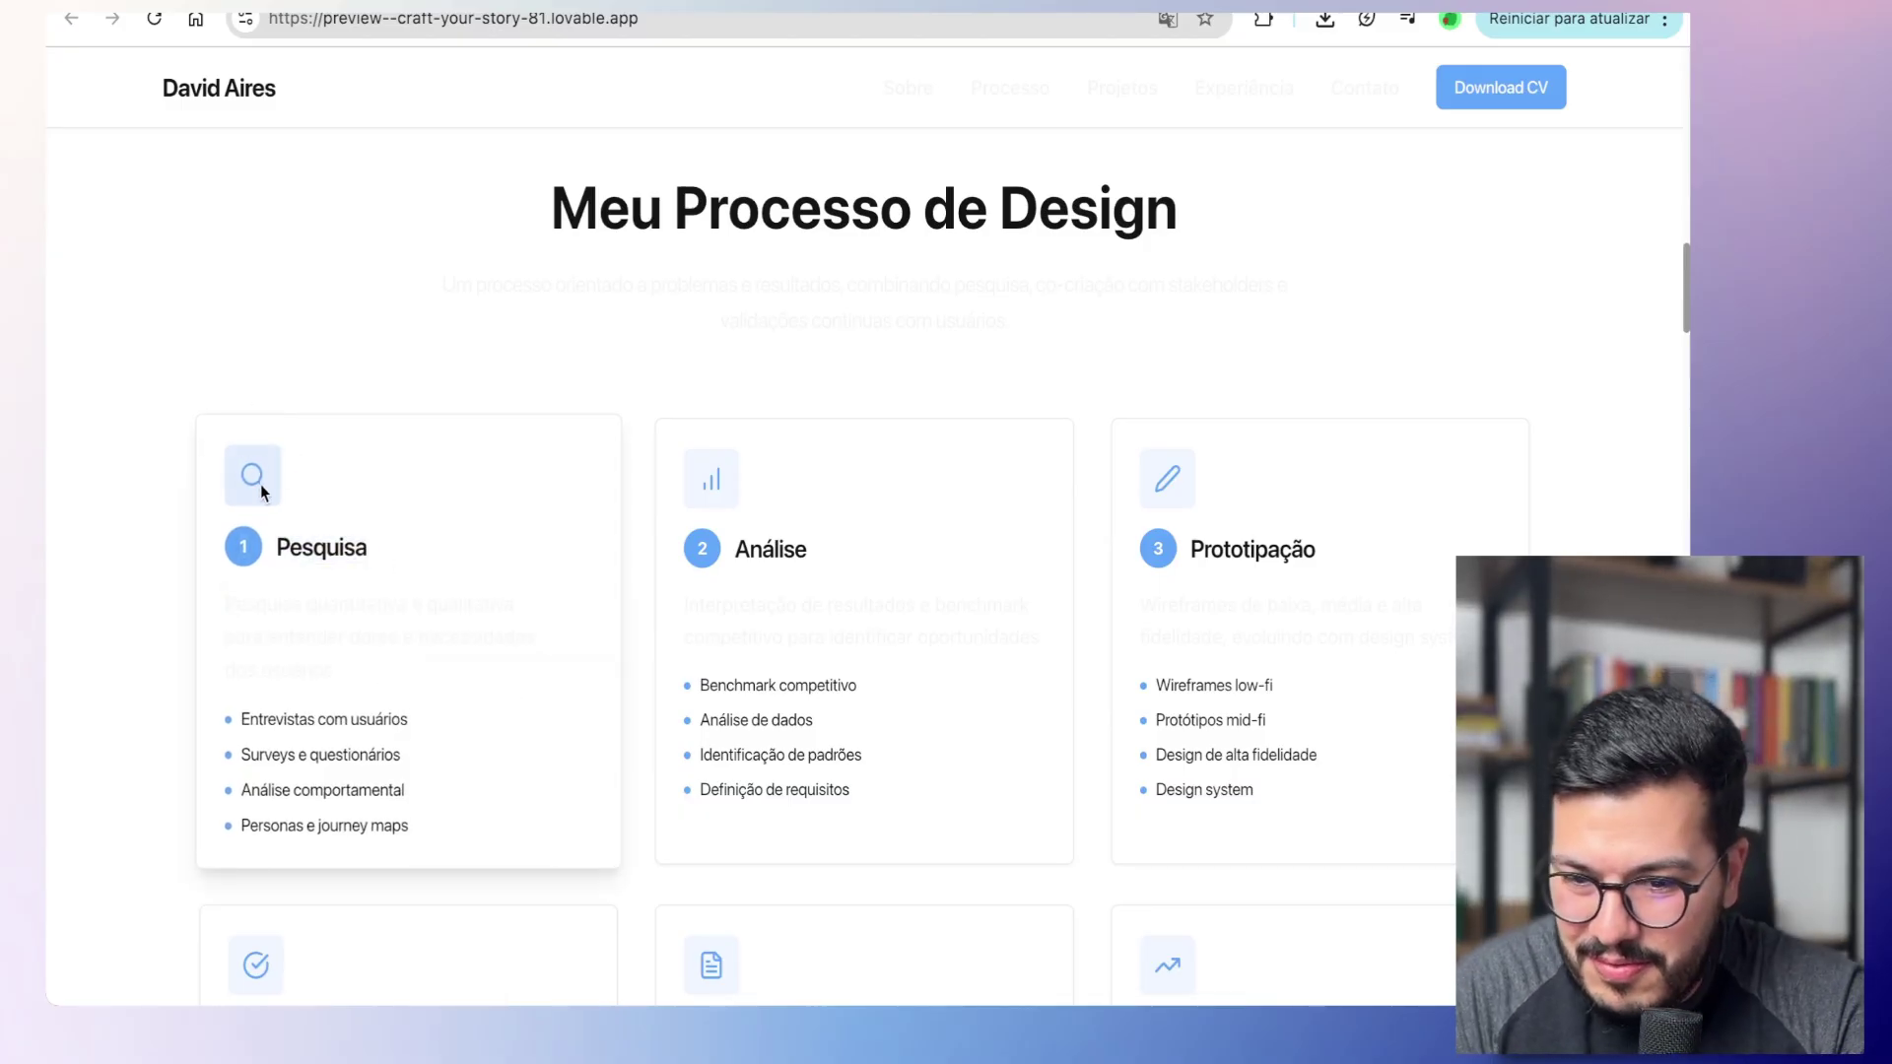
{"action": "left_click", "coordinate": [338, 533]}
{"action": "left_click", "coordinate": [387, 448]}
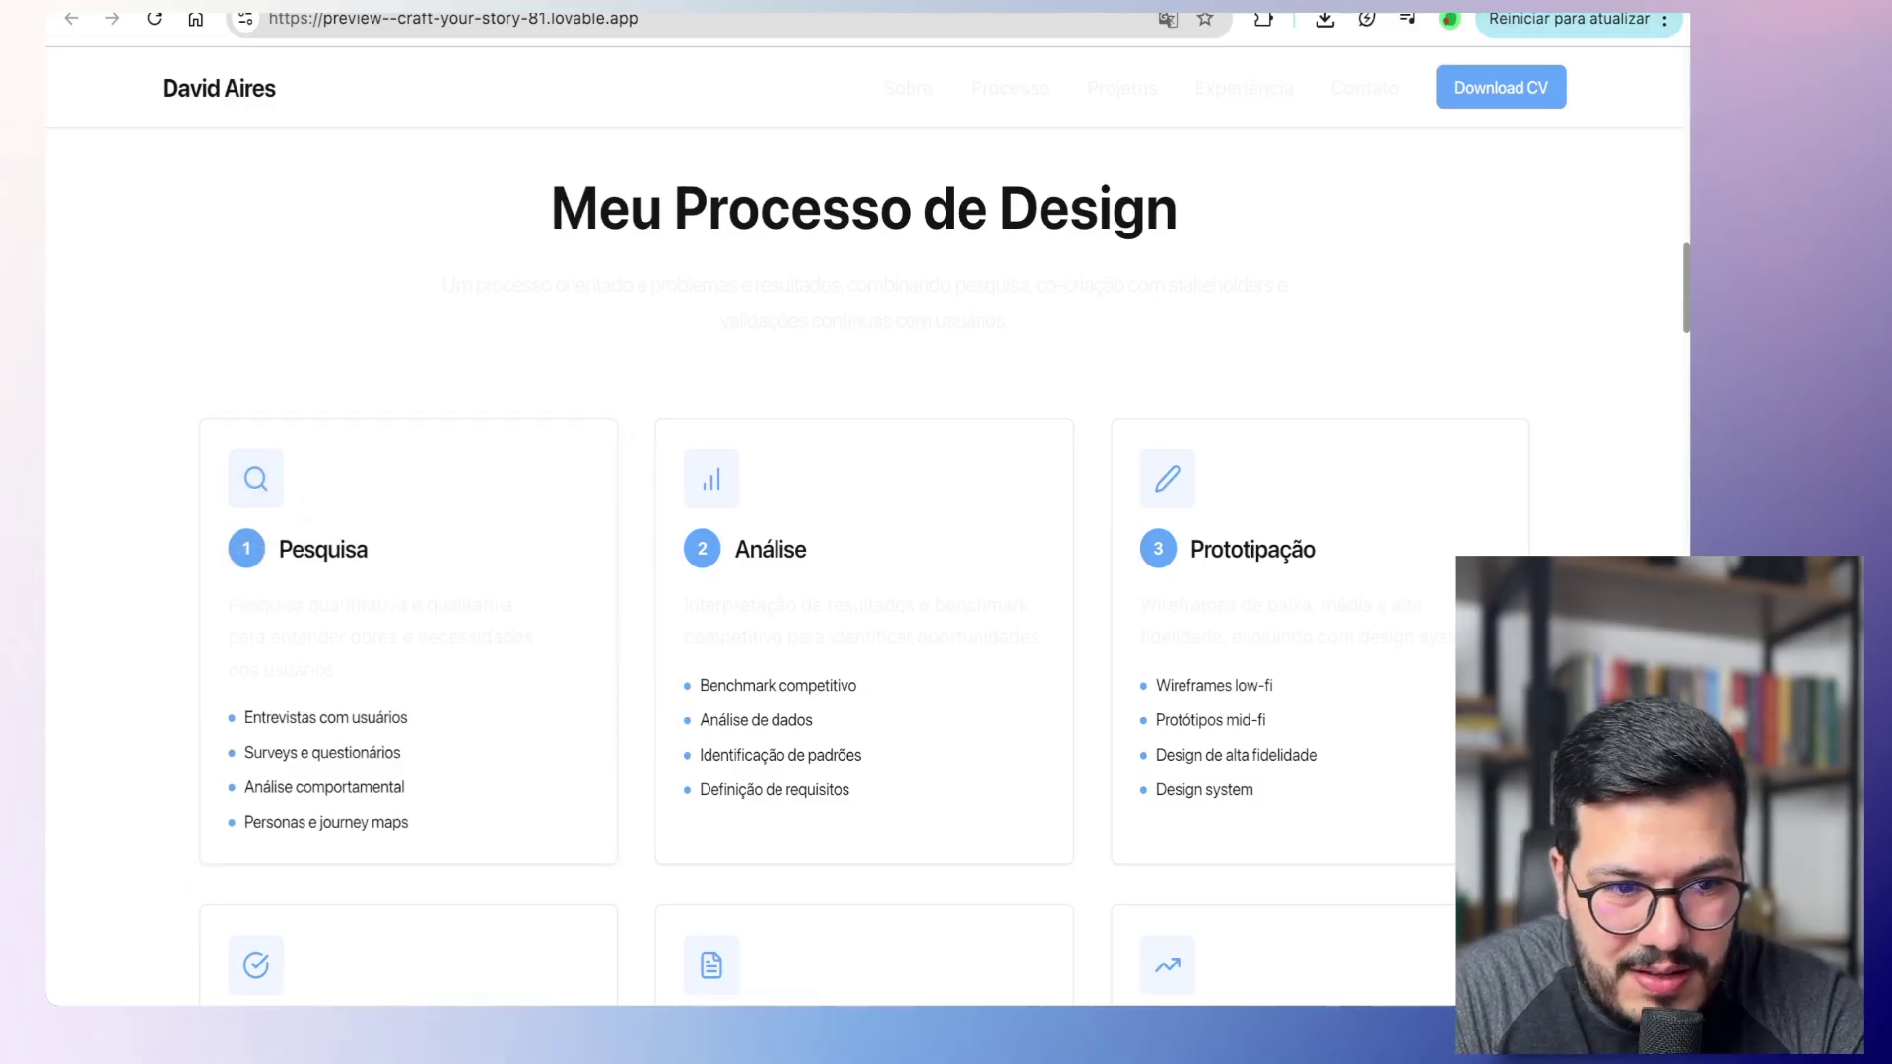
Step: Highlight the description paragraphs of the Pesquisa, Análise and Prototipação cards to read them
{"action": "left_click_drag", "start_coordinate": [234, 564], "coordinate": [460, 709]}
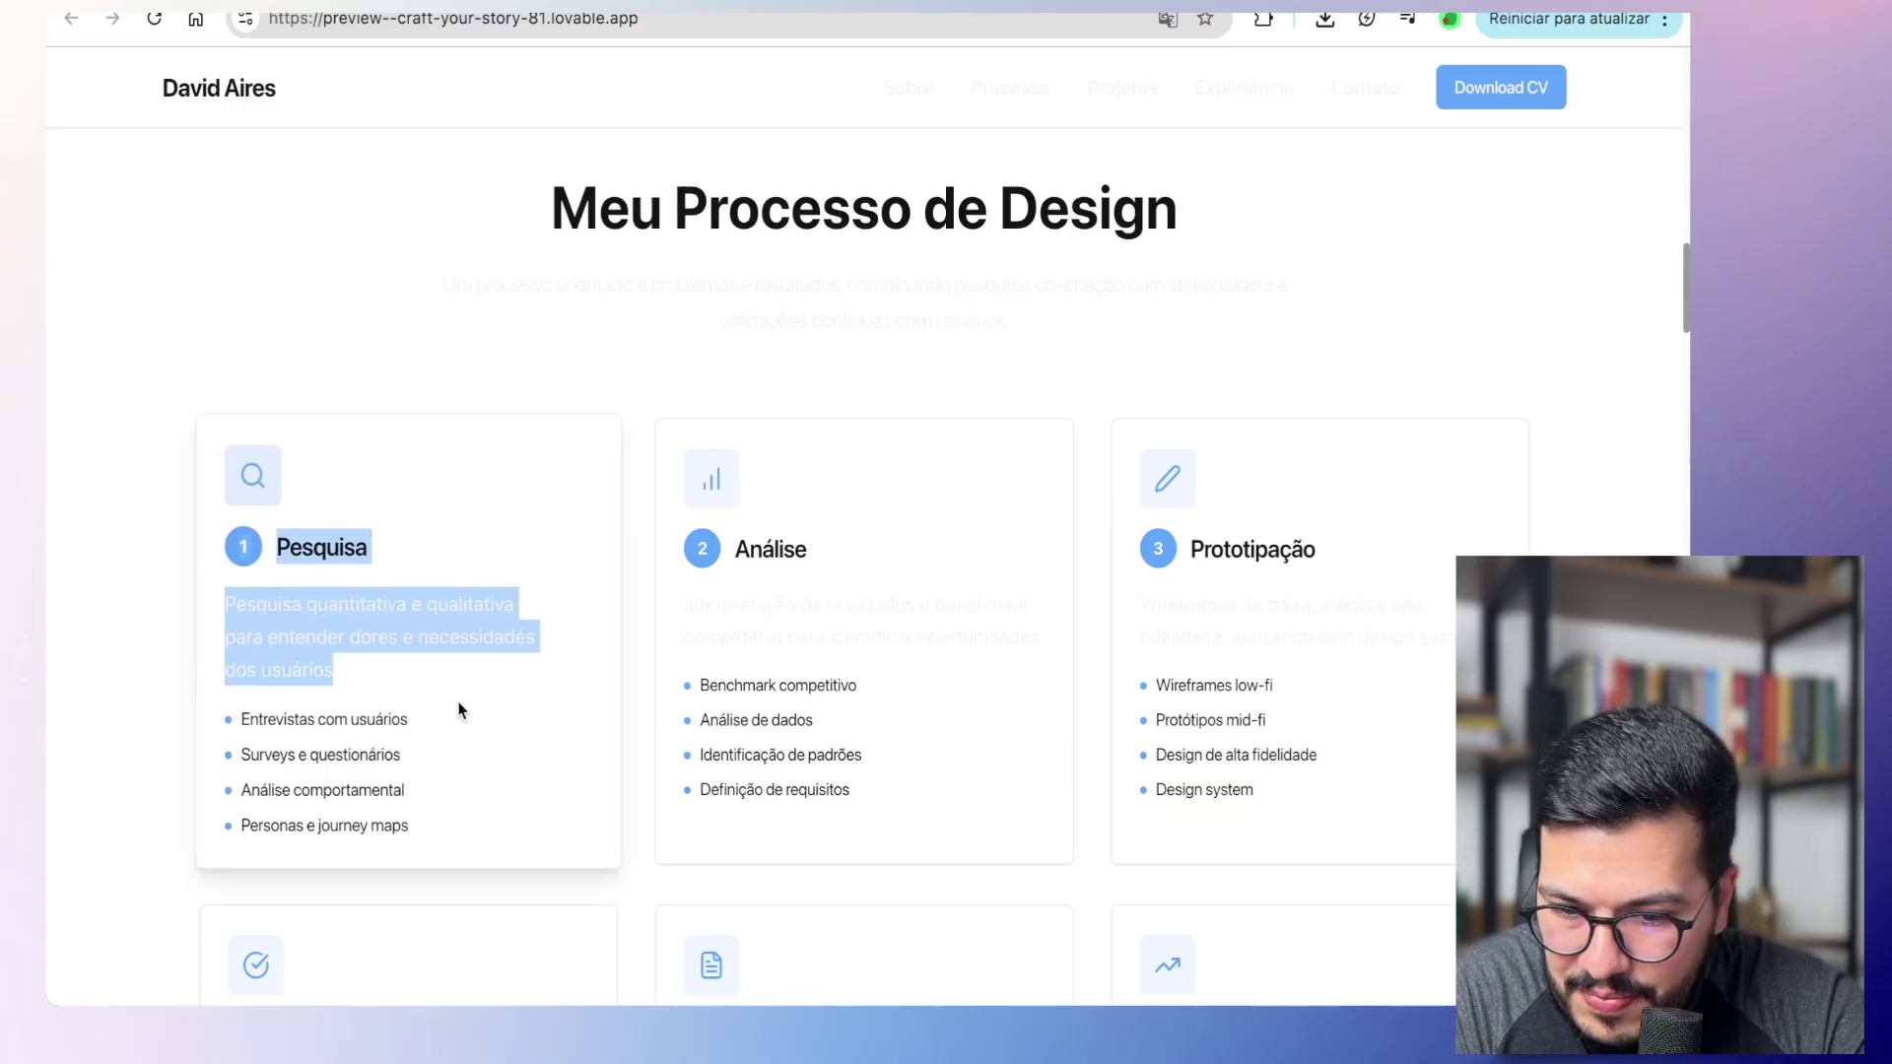
{"action": "left_click", "coordinate": [292, 691]}
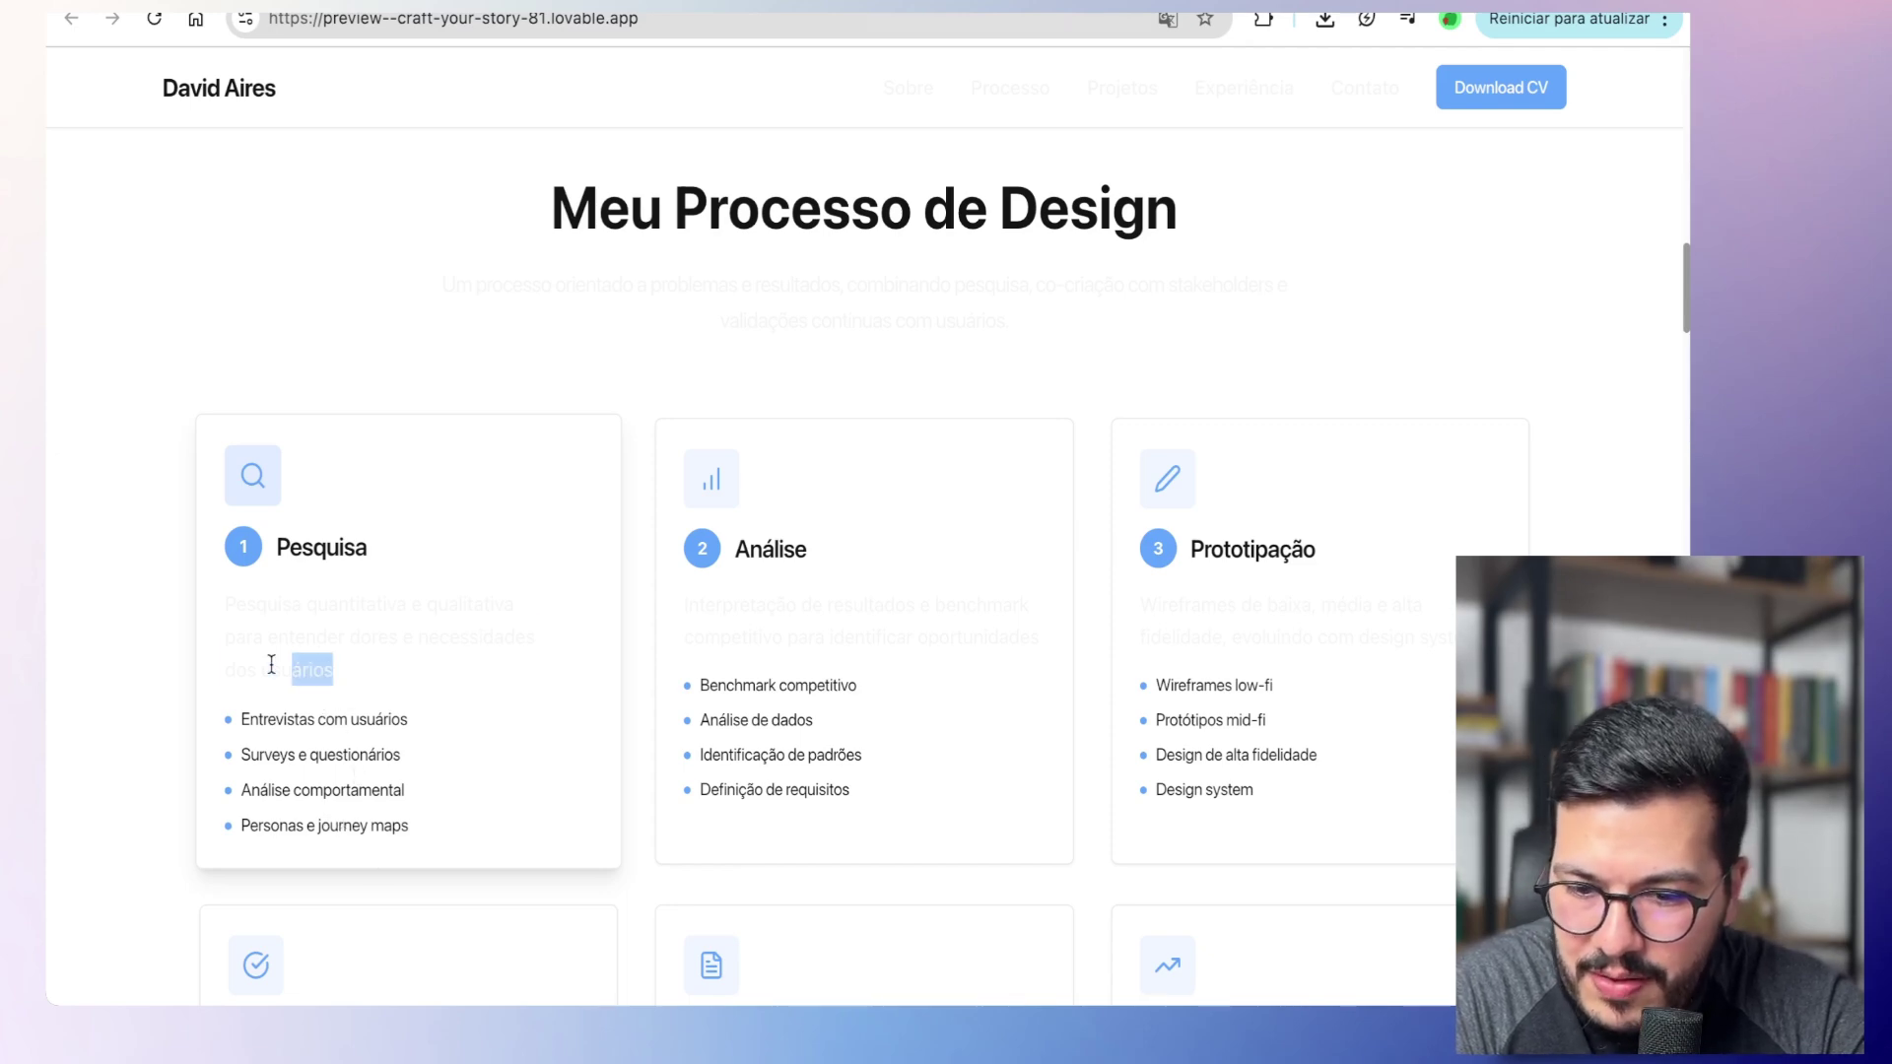
{"action": "left_click_drag", "start_coordinate": [325, 689], "coordinate": [201, 616]}
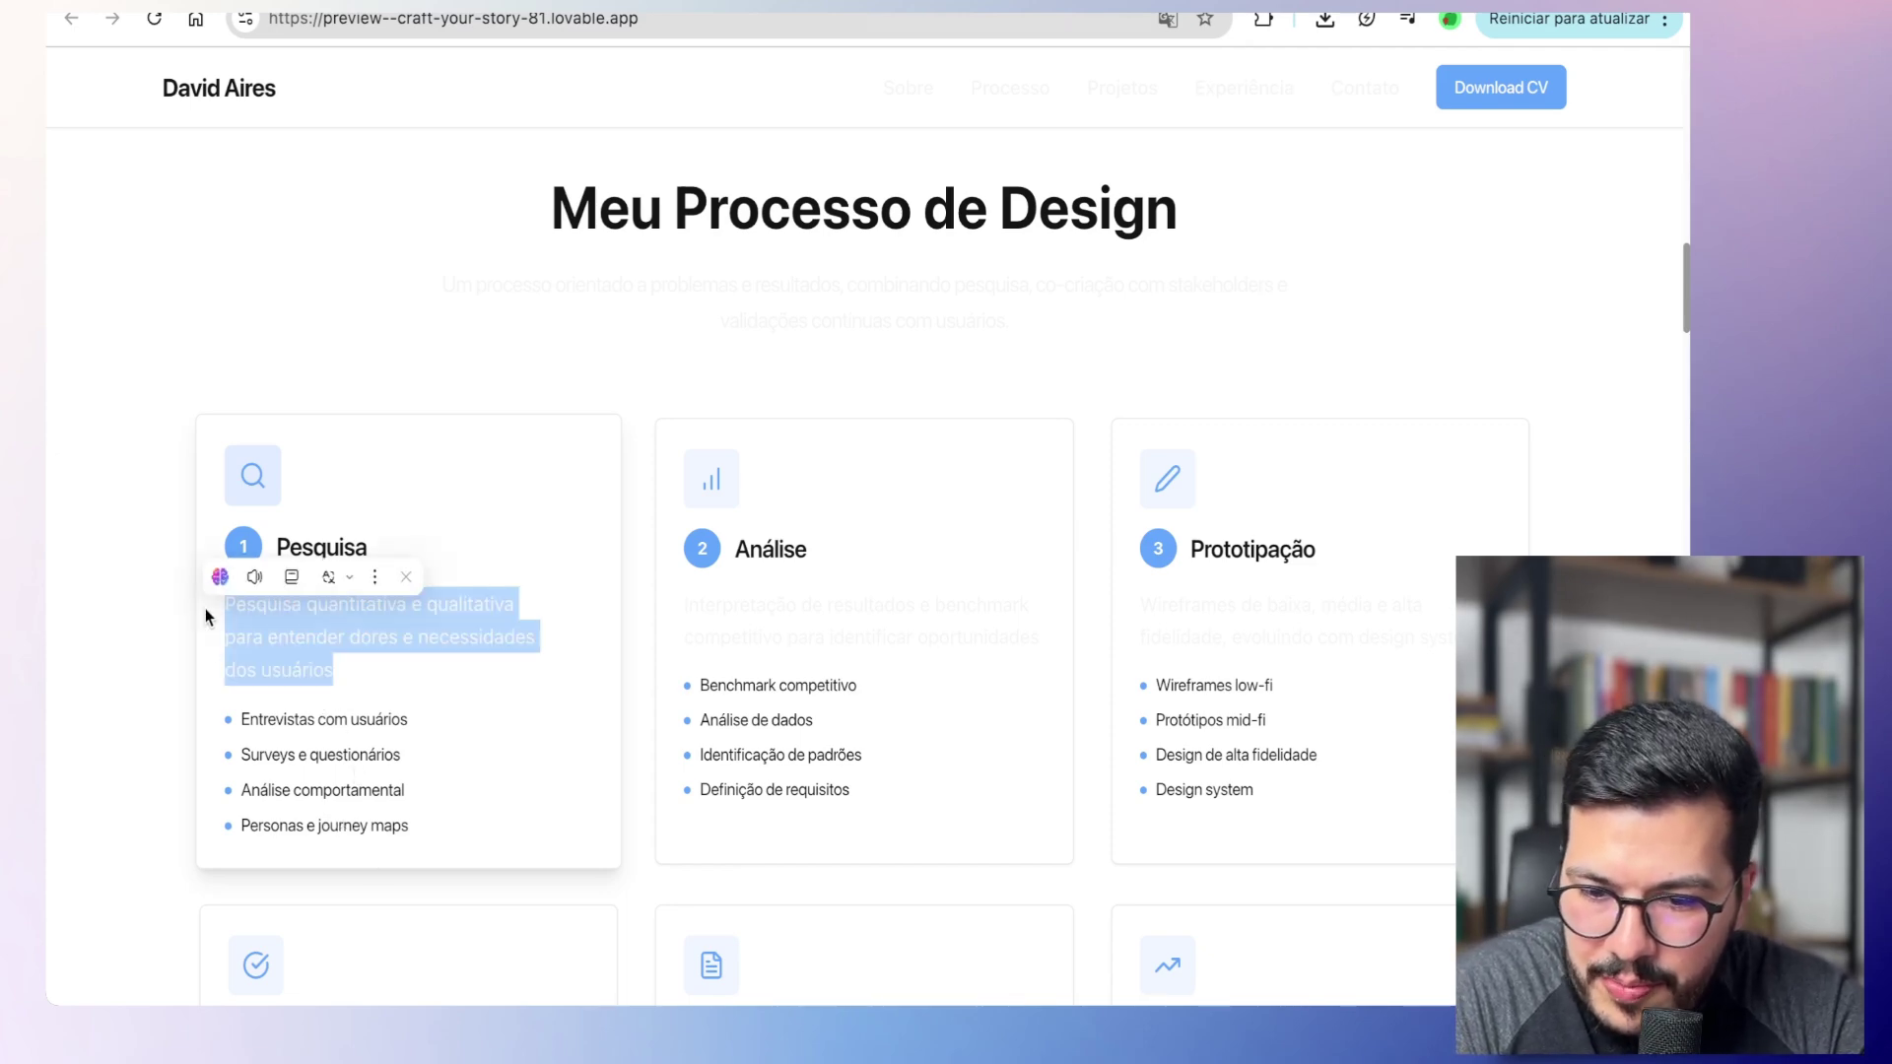
{"action": "left_click_drag", "start_coordinate": [682, 603], "coordinate": [1025, 632]}
{"action": "left_click_drag", "start_coordinate": [1140, 603], "coordinate": [1463, 639]}
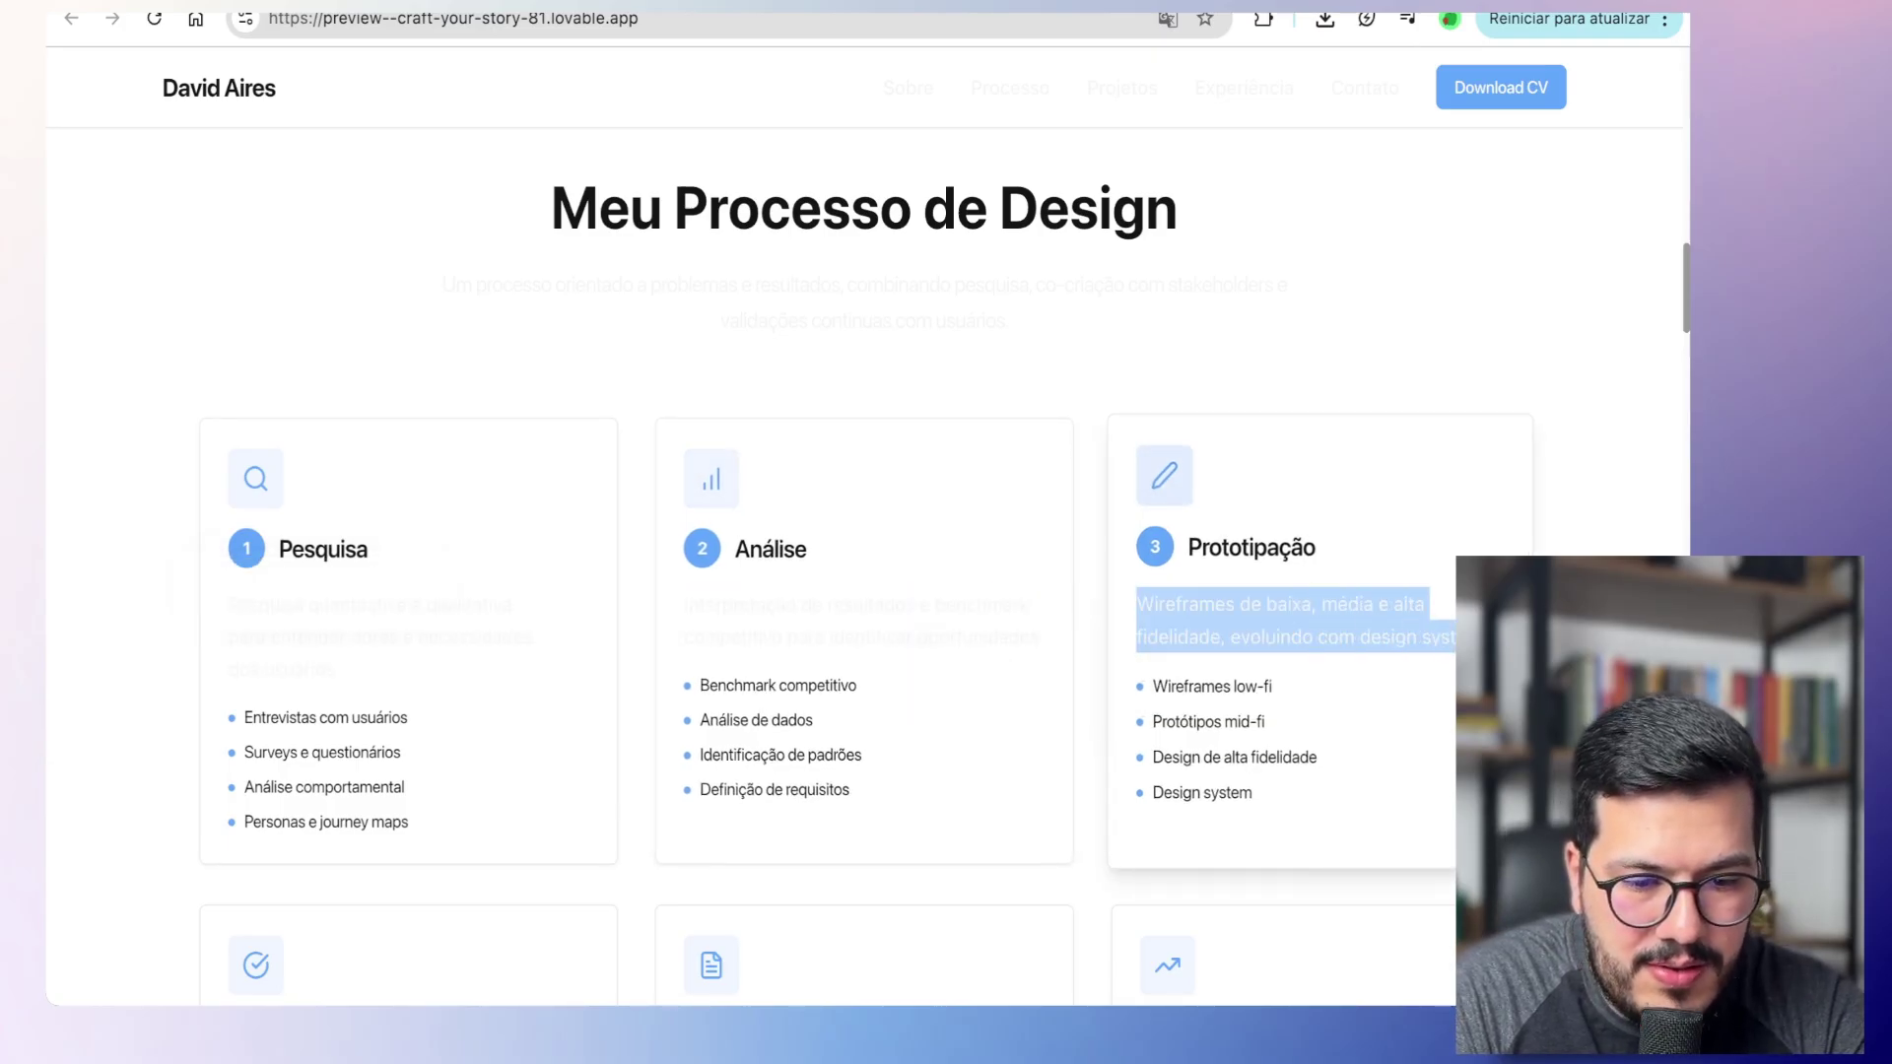
Step: Highlight and read the descriptions on the Evolução, Documentação and Validação process cards
{"action": "scroll", "coordinate": [1267, 725], "scroll_direction": "down", "scroll_amount": 2}
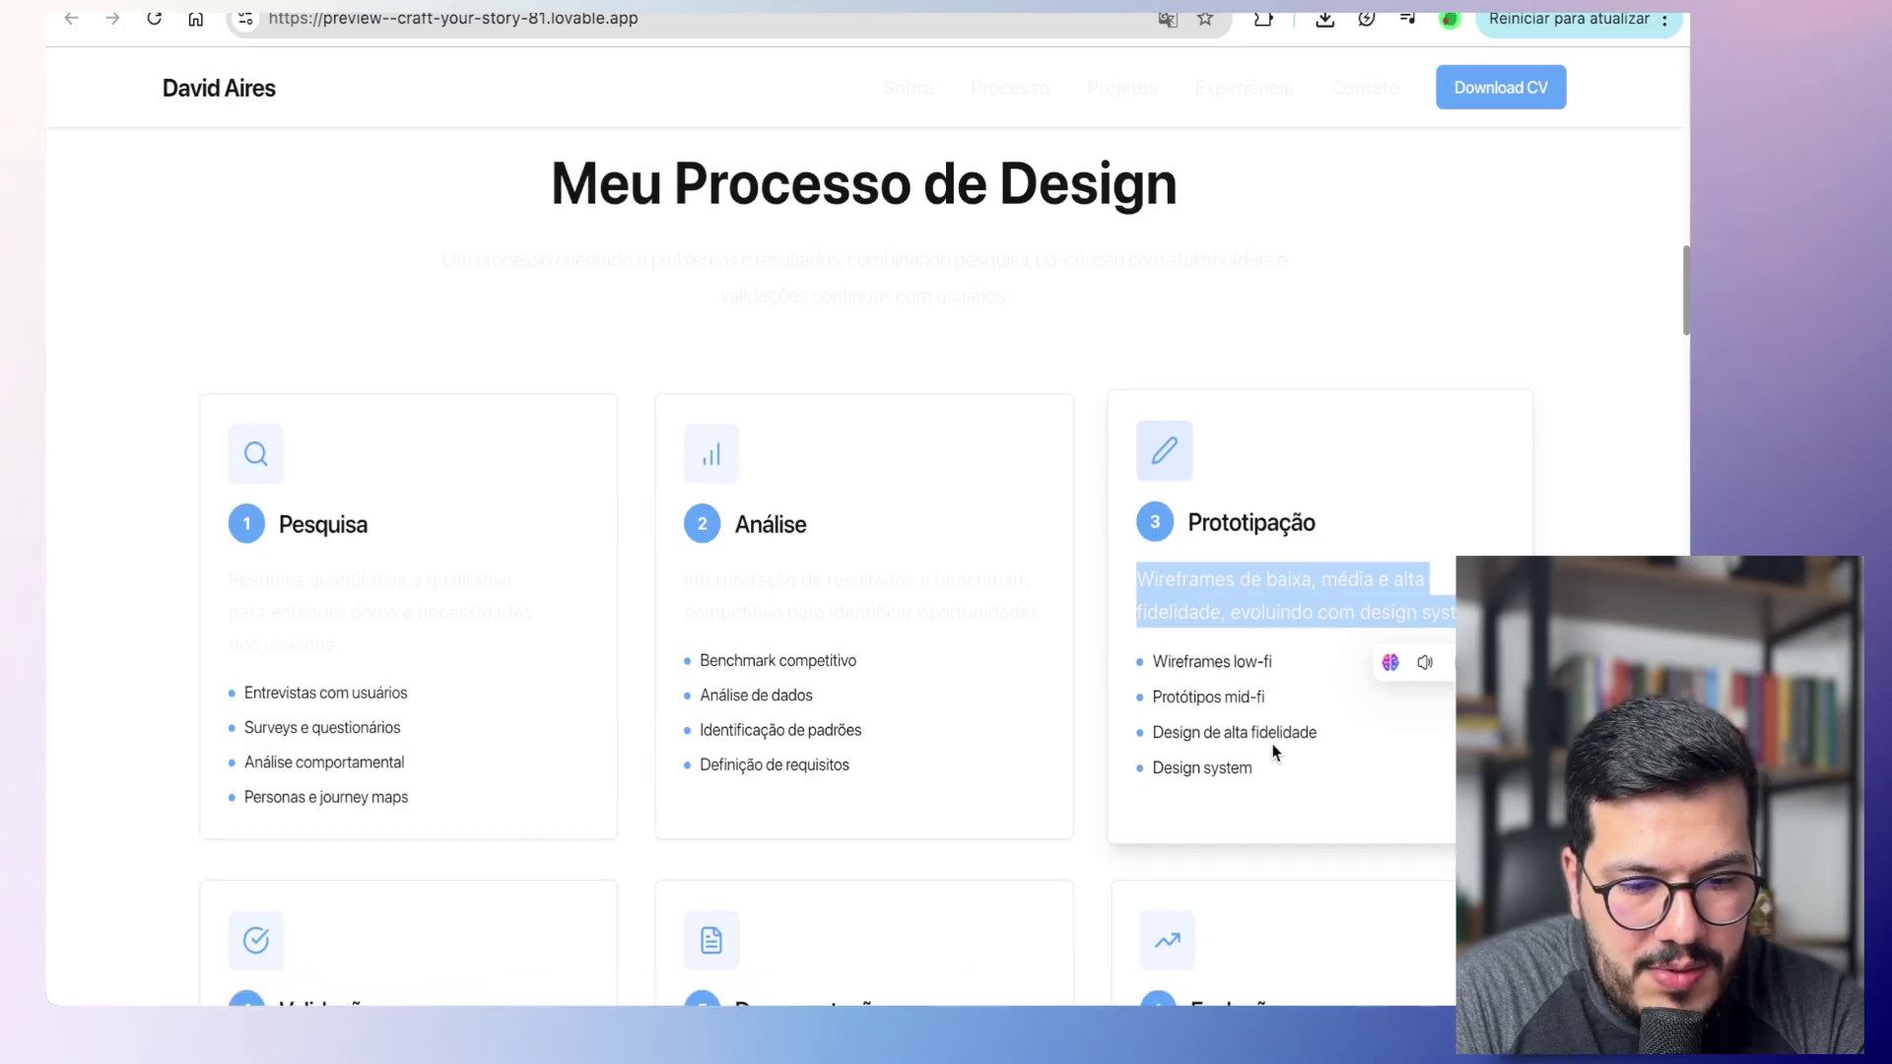
{"action": "scroll", "coordinate": [1274, 751], "scroll_direction": "down", "scroll_amount": 5}
{"action": "left_click_drag", "start_coordinate": [1136, 653], "coordinate": [1348, 702]}
{"action": "left_click_drag", "start_coordinate": [680, 653], "coordinate": [1016, 687]}
{"action": "left_click_drag", "start_coordinate": [246, 631], "coordinate": [476, 670]}
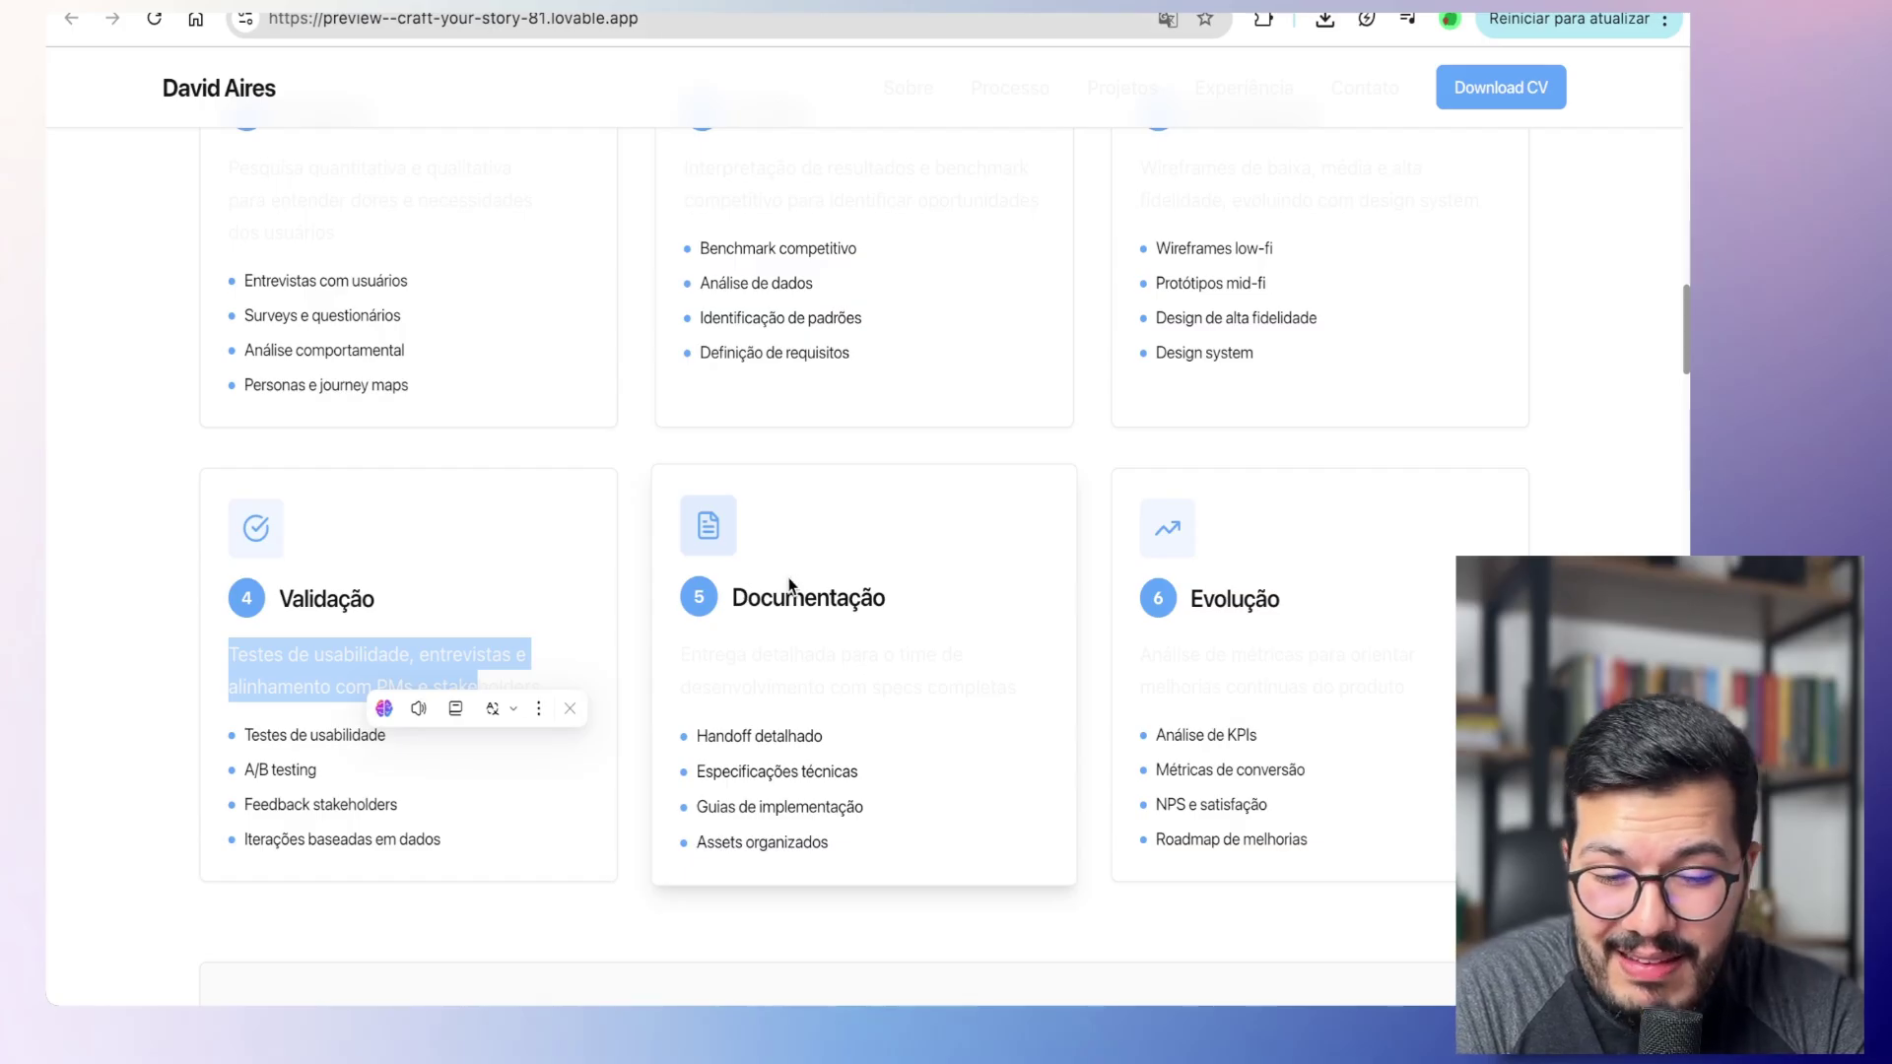
{"action": "scroll", "coordinate": [551, 552], "scroll_direction": "down", "scroll_amount": 2}
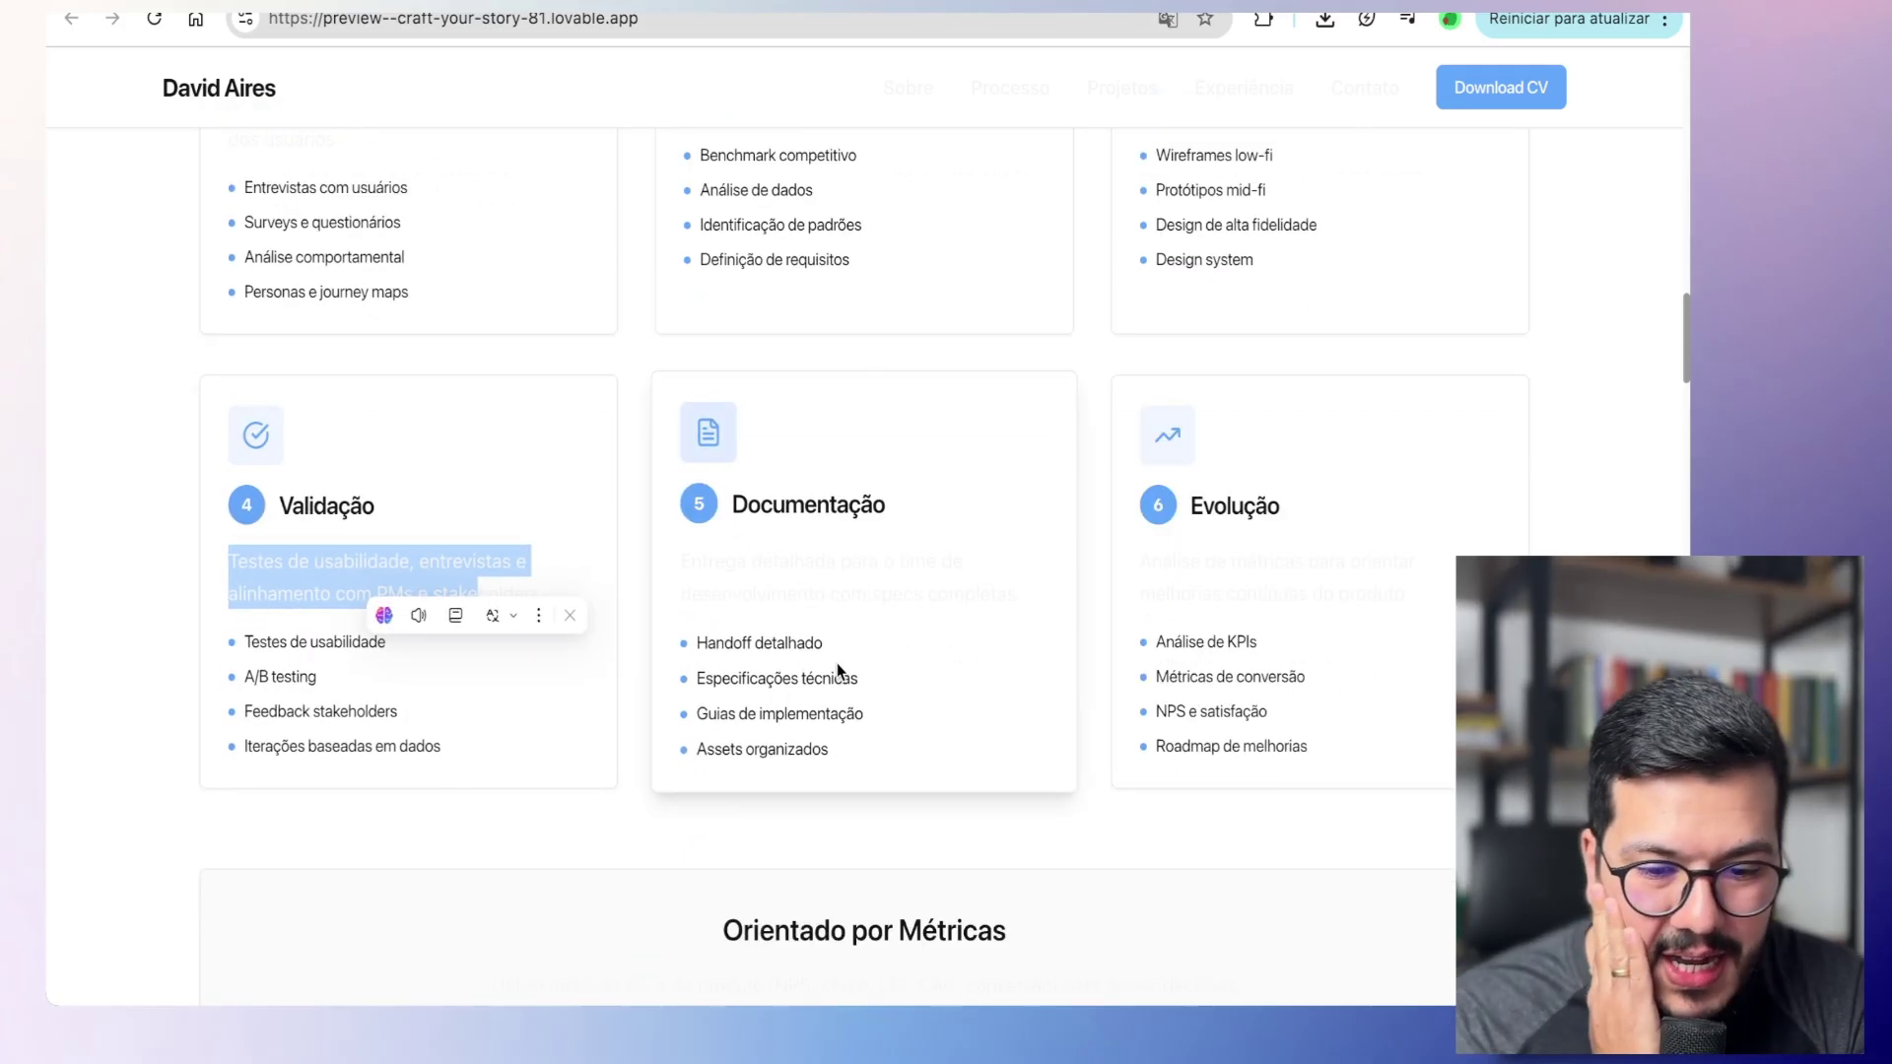
Step: Go to the "Orientado por Métricas" block and highlight its heading, paragraph and metric tags to check their legibility
{"action": "scroll", "coordinate": [837, 670], "scroll_direction": "down", "scroll_amount": 7}
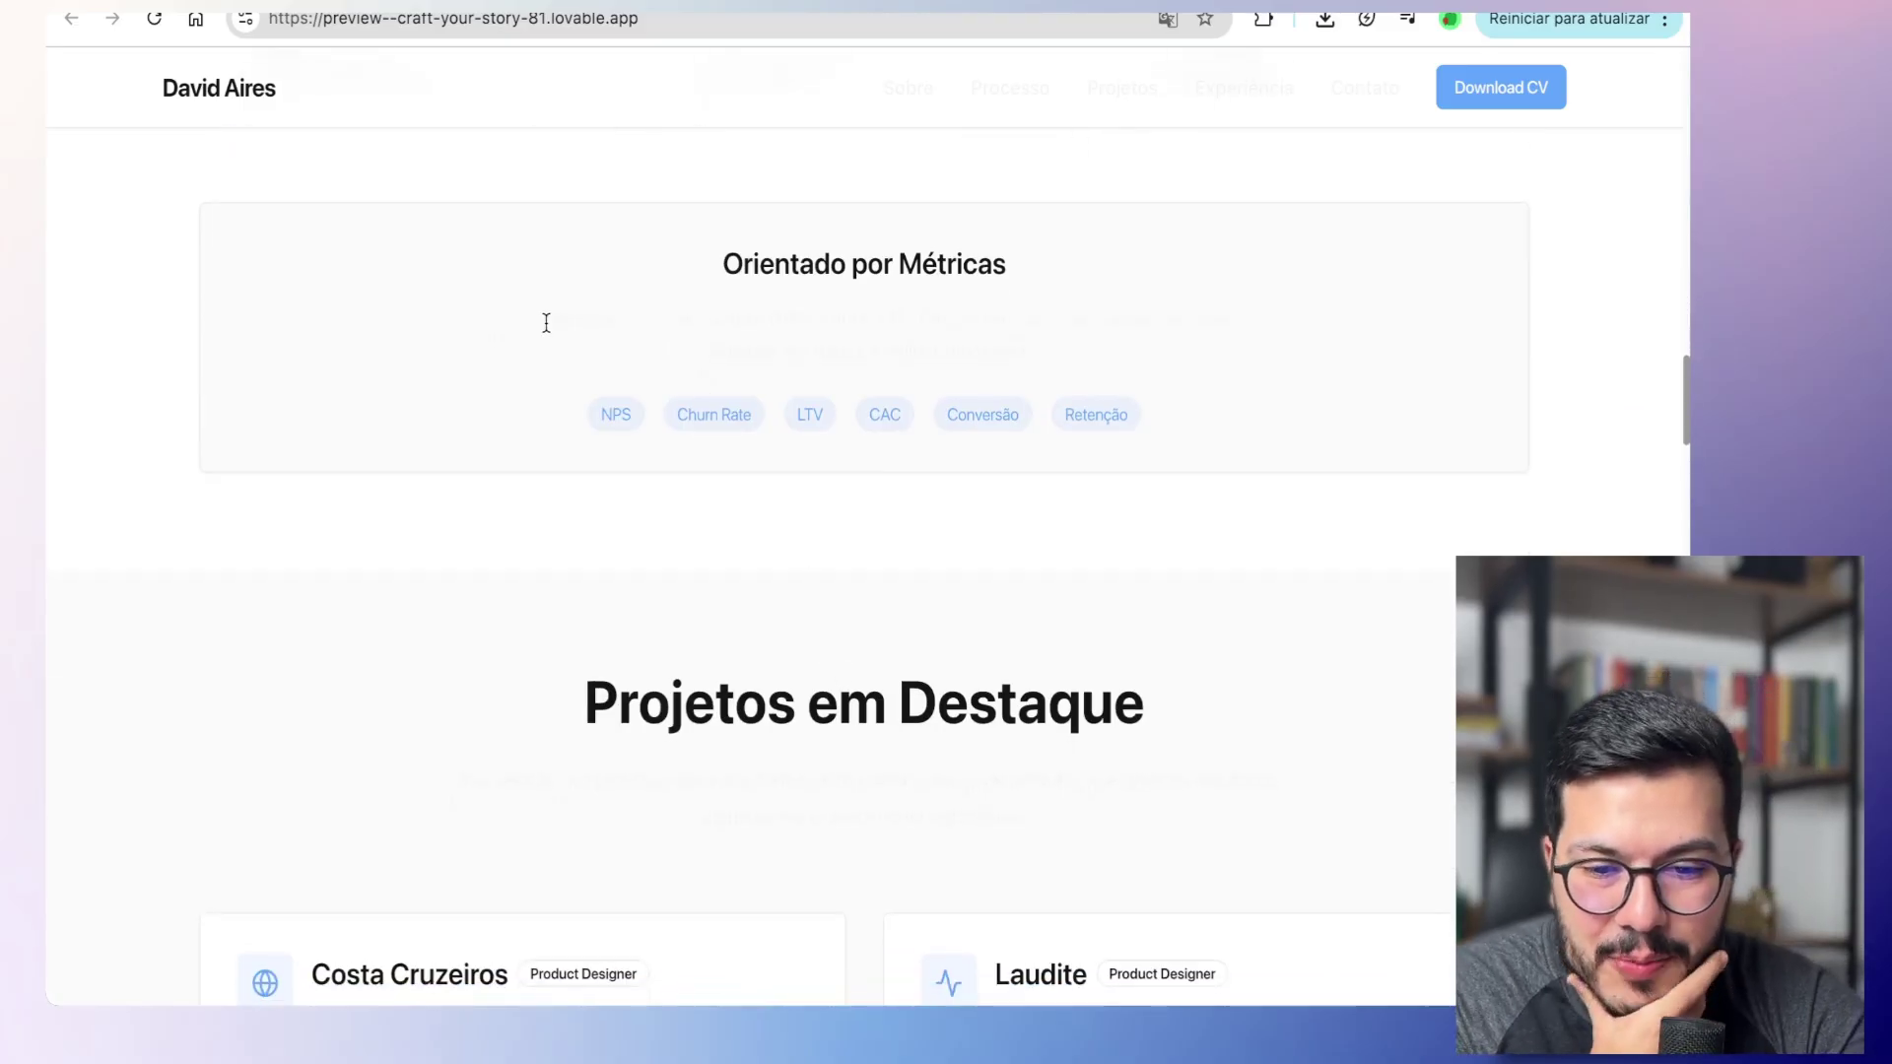
{"action": "left_click_drag", "start_coordinate": [541, 321], "coordinate": [1025, 352]}
{"action": "left_click", "coordinate": [753, 228]}
{"action": "left_click_drag", "start_coordinate": [714, 245], "coordinate": [1122, 355]}
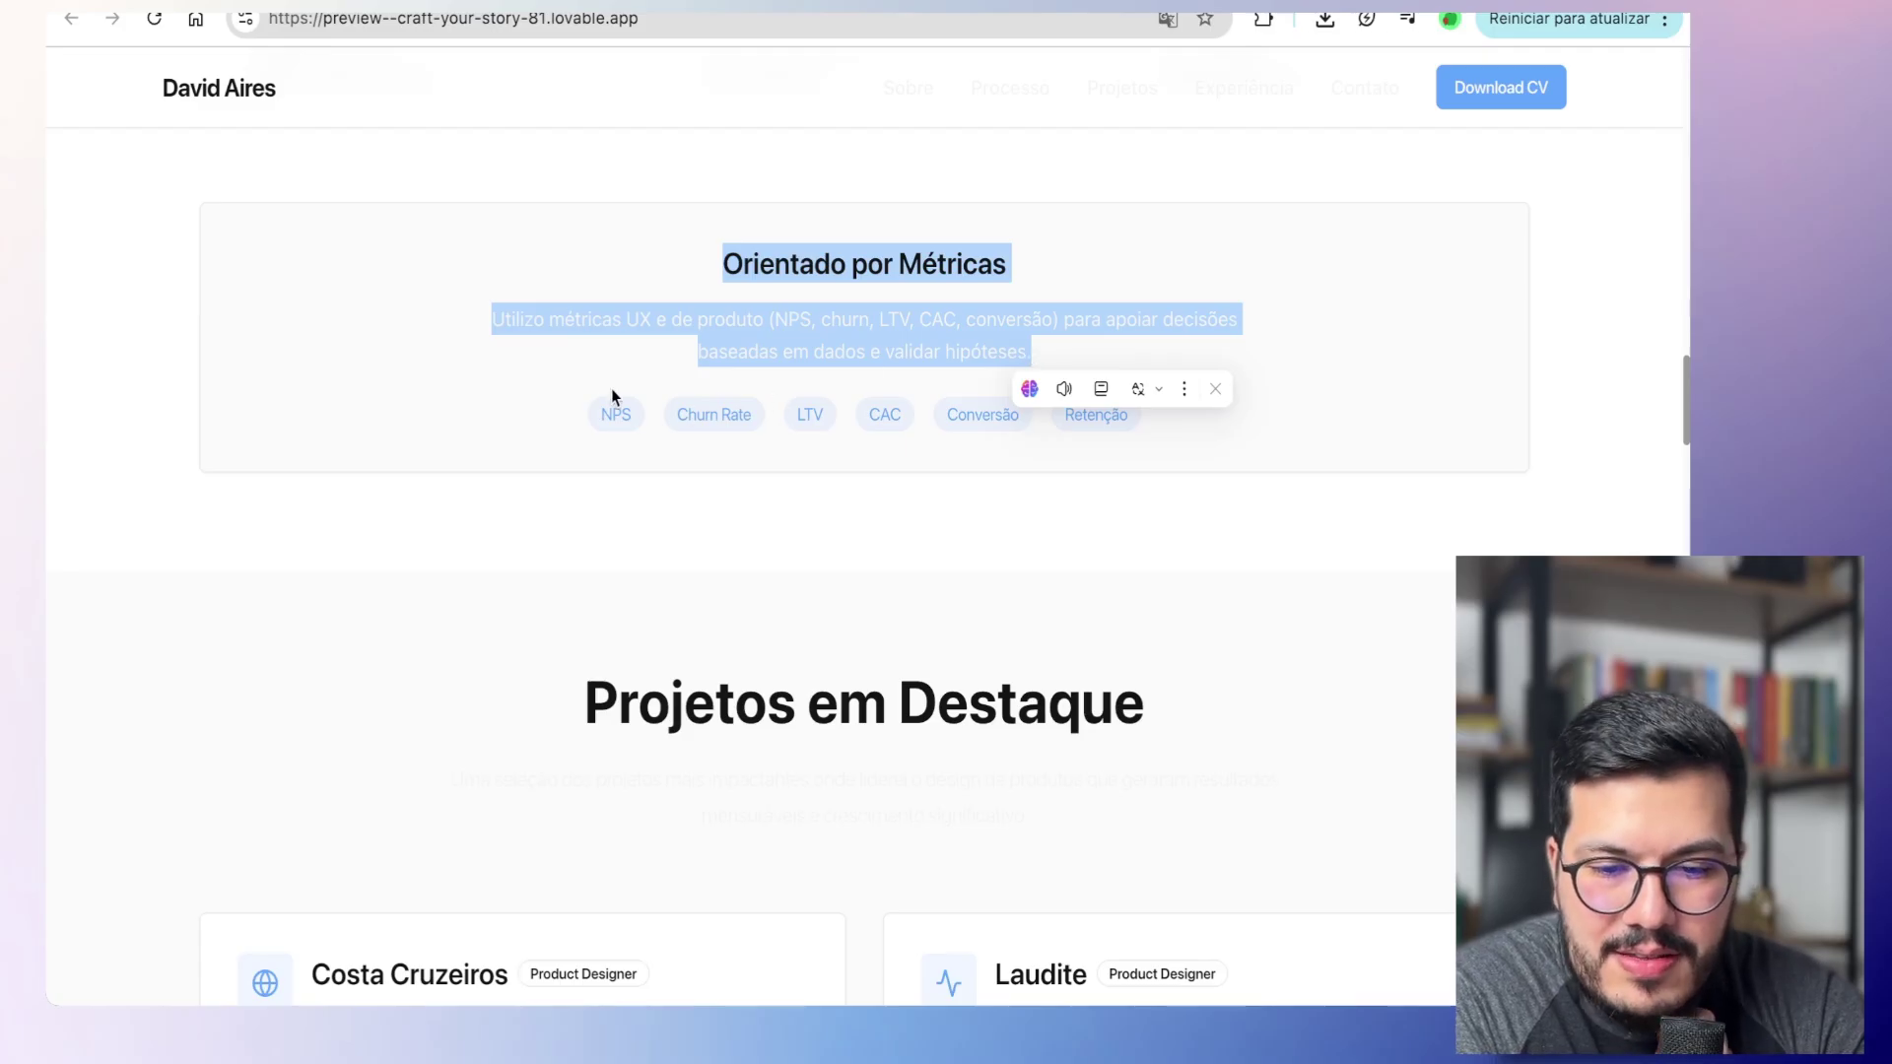
{"action": "left_click_drag", "start_coordinate": [557, 399], "coordinate": [1083, 404]}
{"action": "left_click", "coordinate": [1318, 537]}
Step: Highlight the "Projetos em Destaque" intro and the Laudite card's description and "Impacto & Resultados" text to read them
{"action": "scroll", "coordinate": [1291, 561], "scroll_direction": "down", "scroll_amount": 3}
{"action": "left_click_drag", "start_coordinate": [465, 516], "coordinate": [1114, 581]}
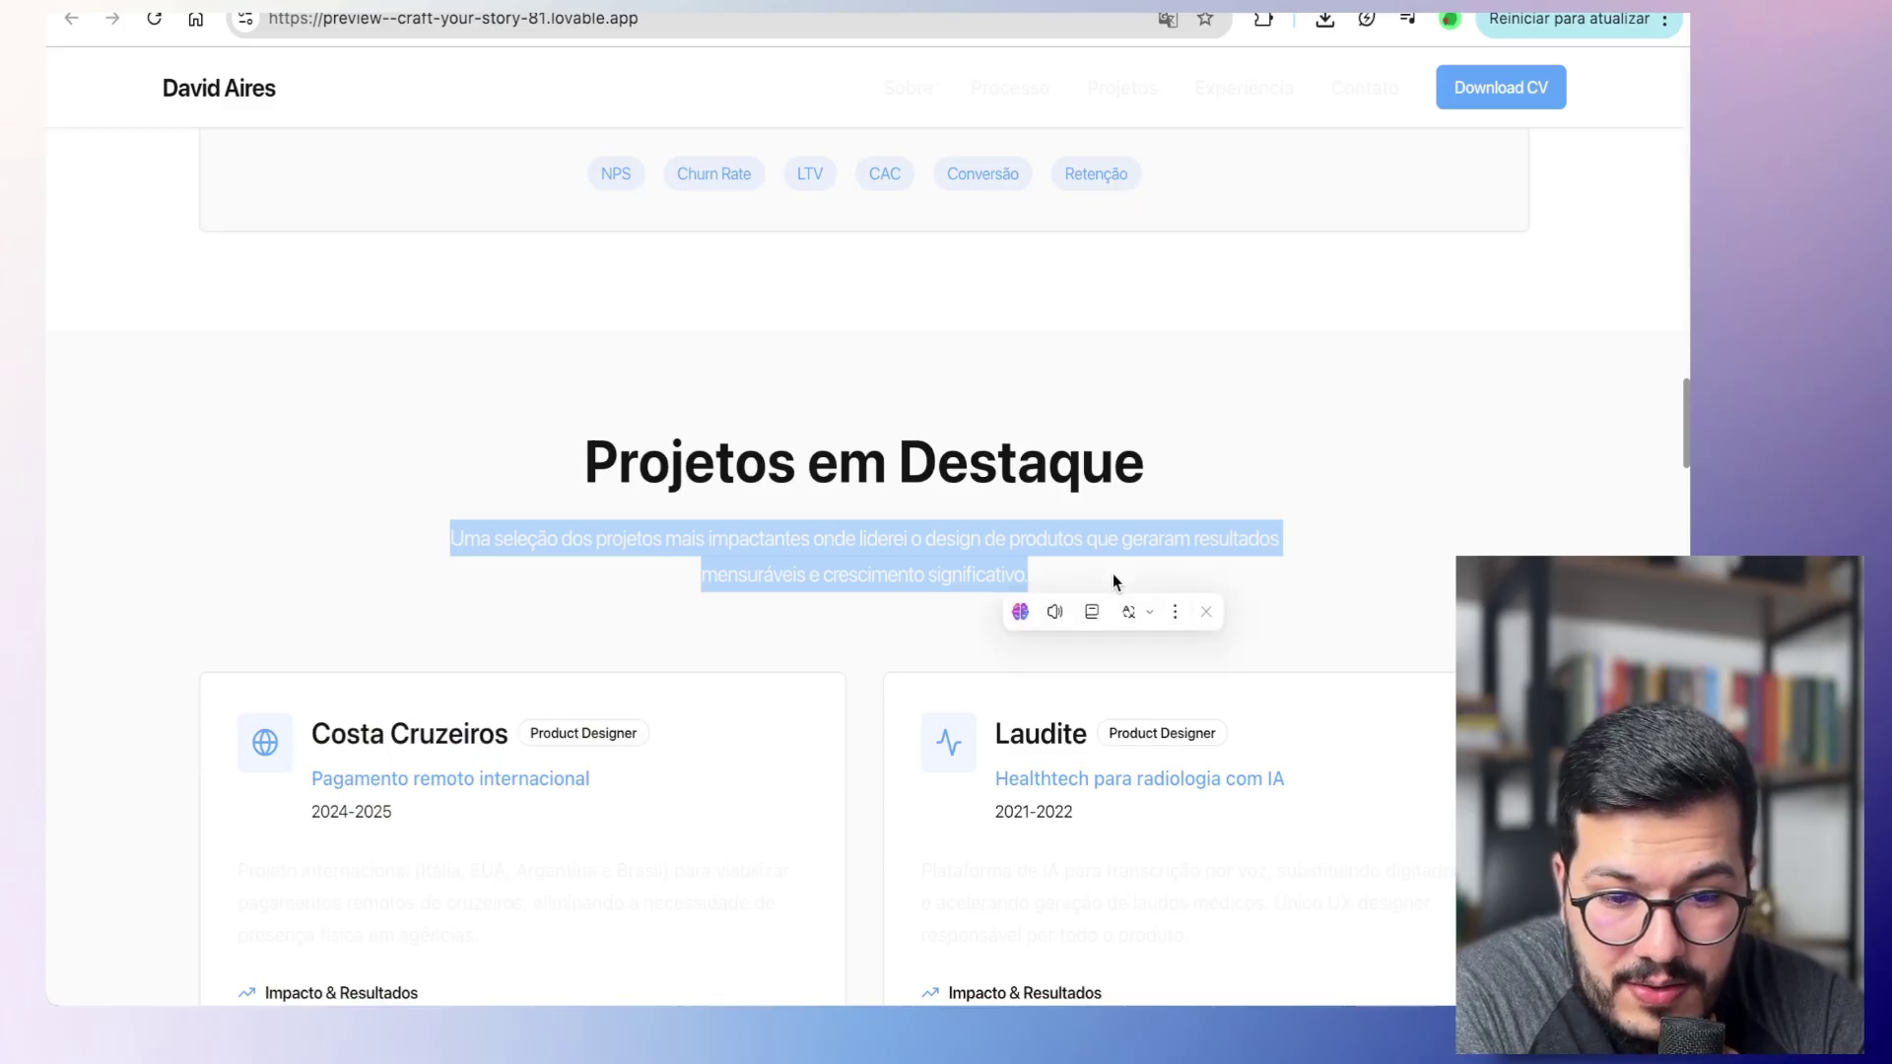
{"action": "scroll", "coordinate": [1114, 581], "scroll_direction": "down", "scroll_amount": 4}
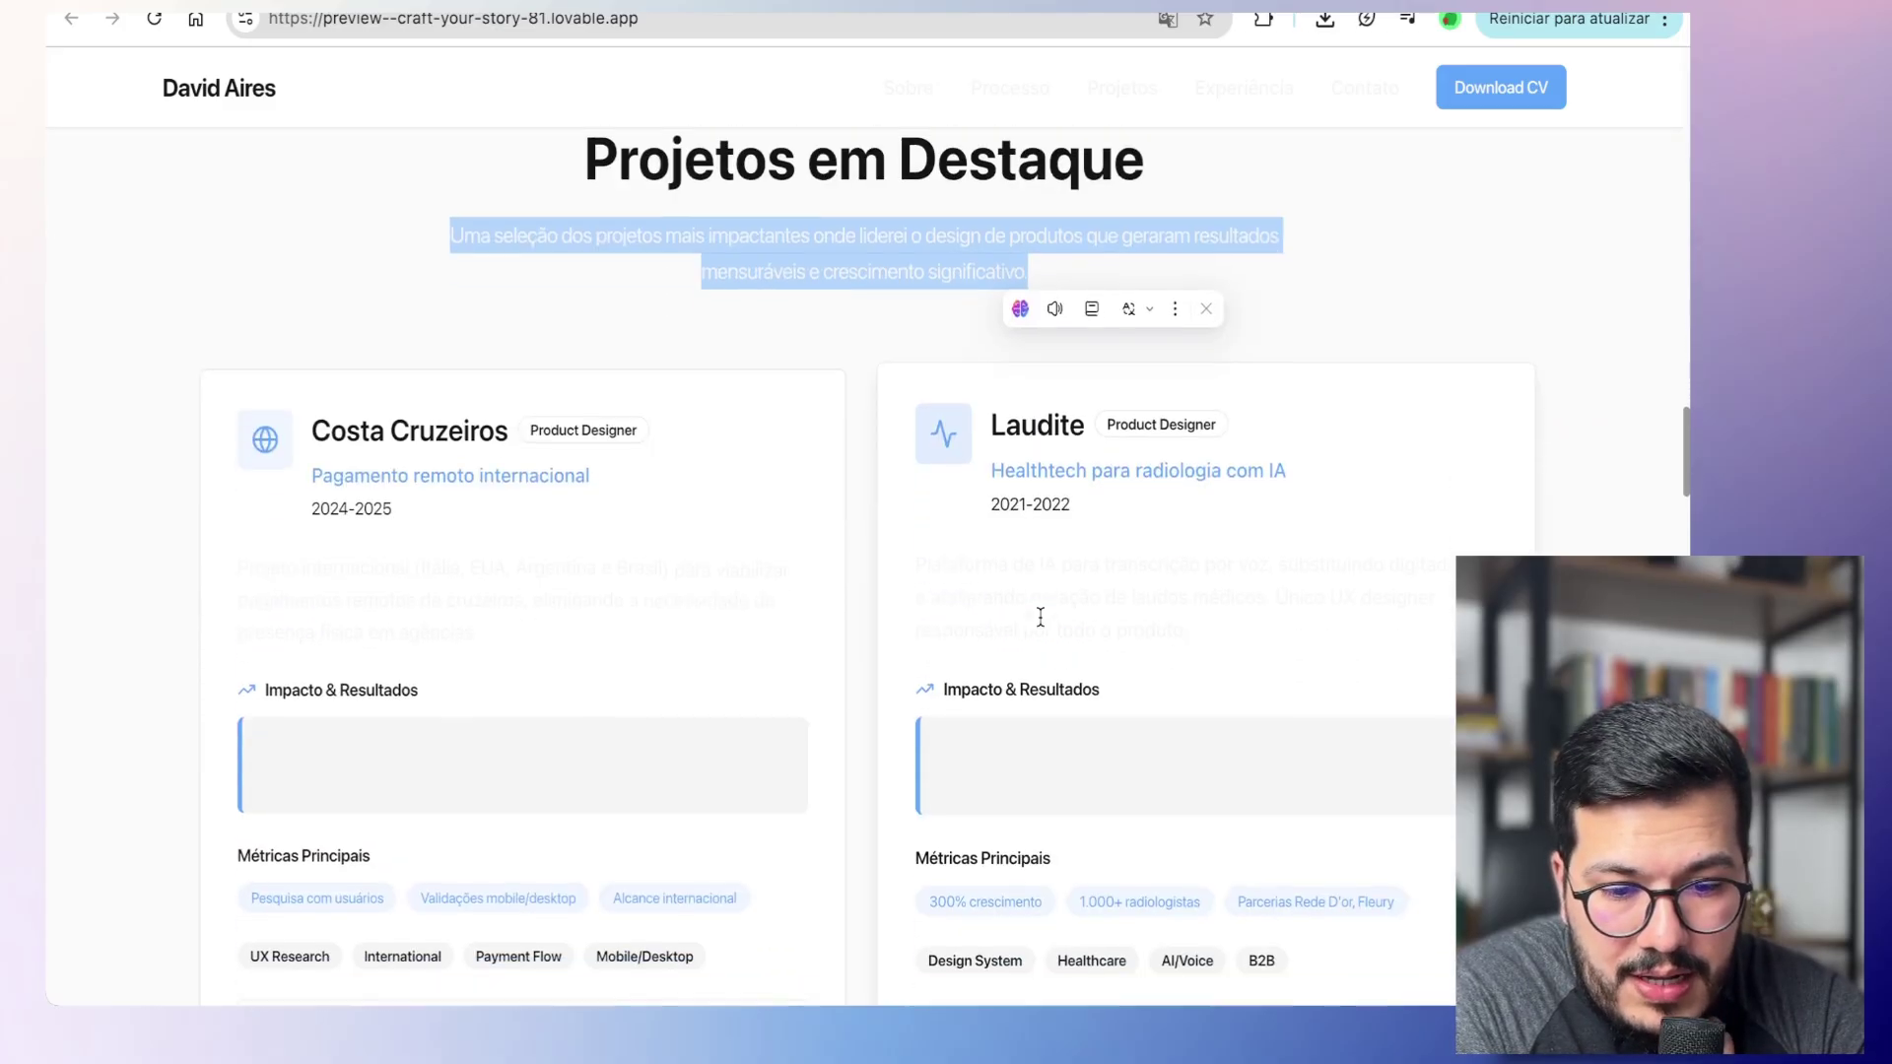
{"action": "left_click_drag", "start_coordinate": [993, 414], "coordinate": [1367, 631]}
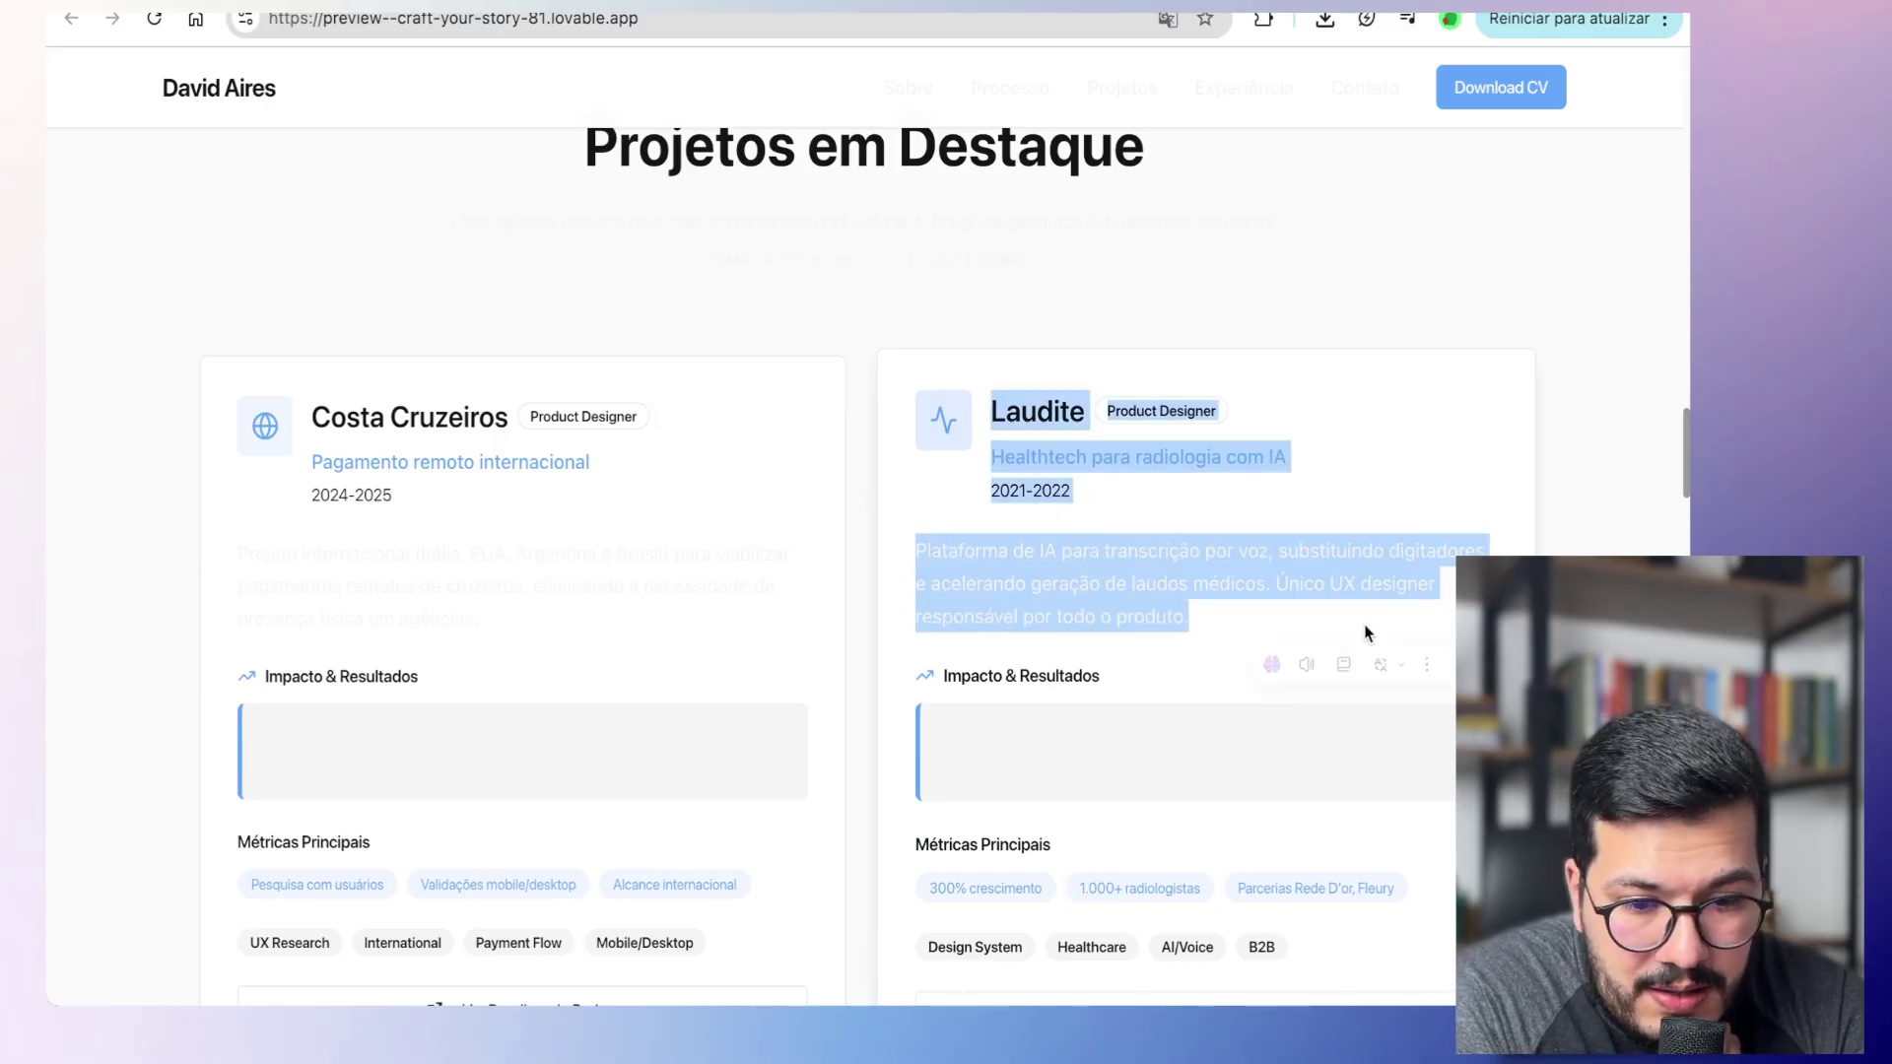
{"action": "left_click", "coordinate": [1074, 616]}
{"action": "scroll", "coordinate": [1024, 685], "scroll_direction": "down", "scroll_amount": 1}
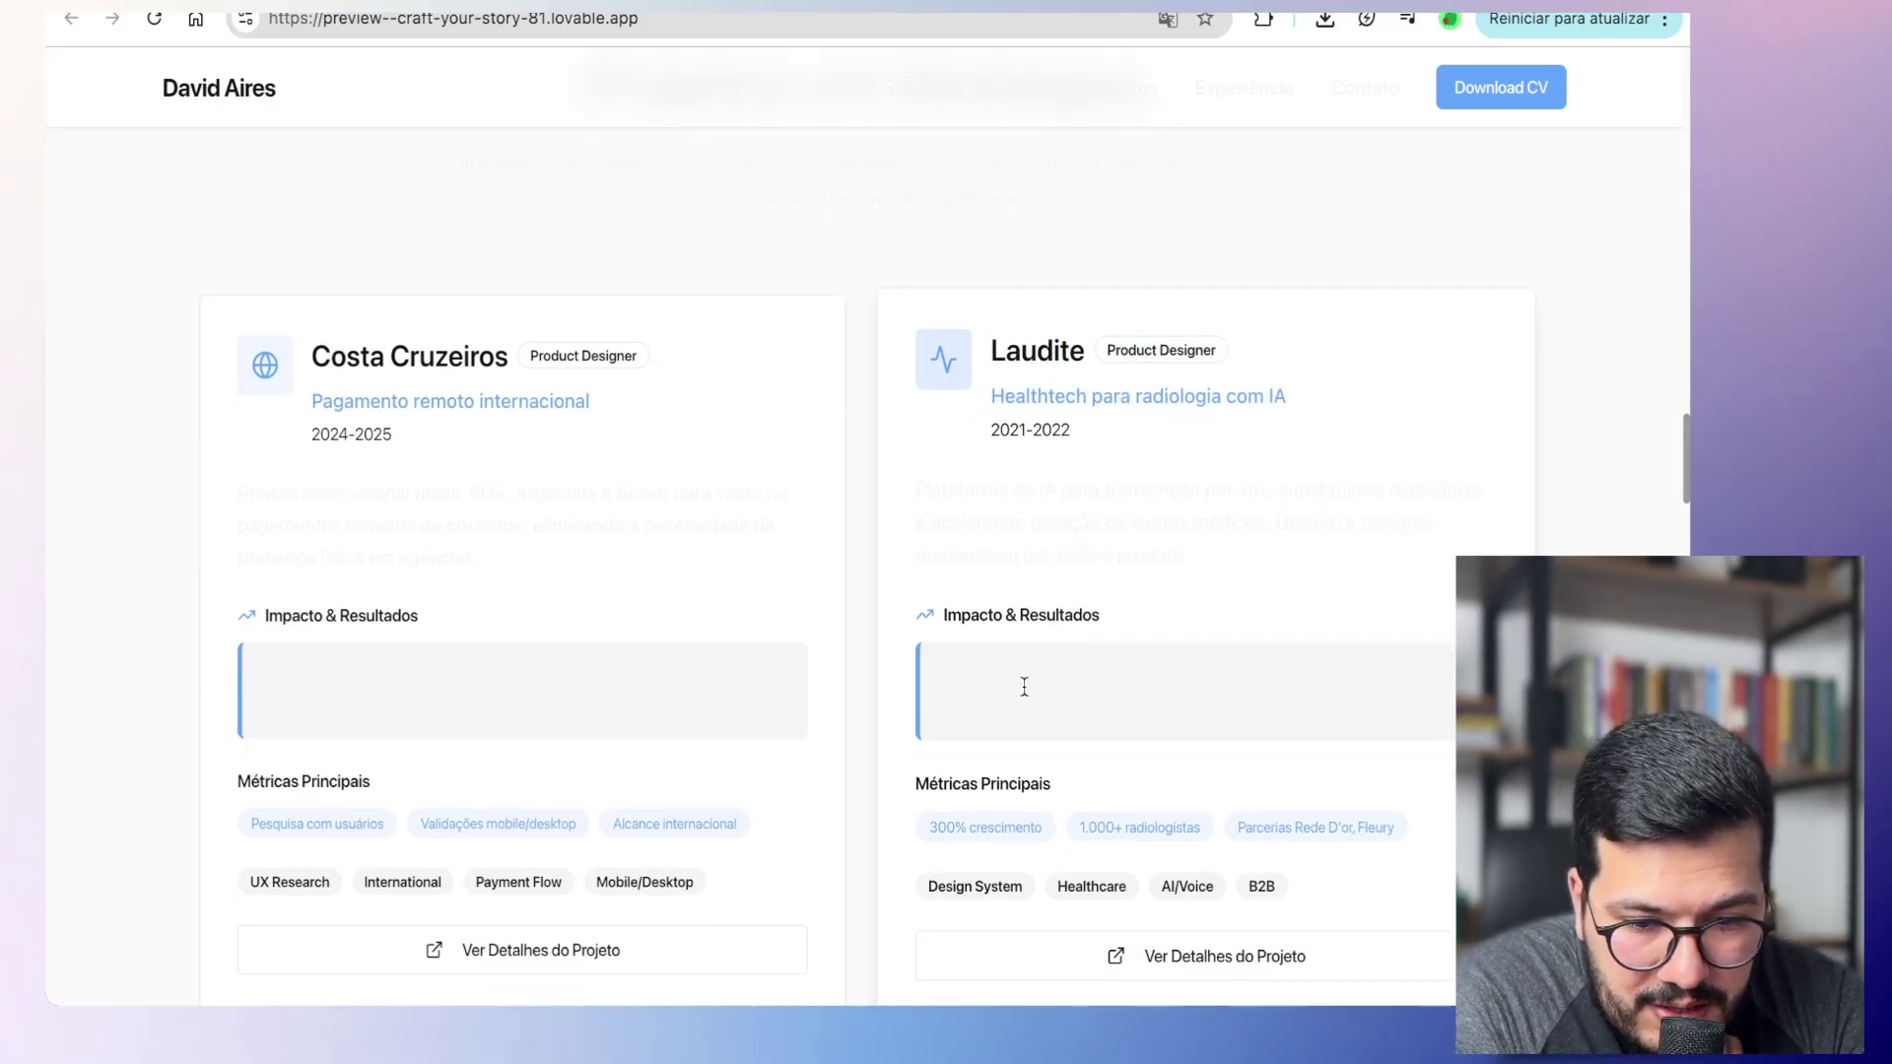
{"action": "left_click_drag", "start_coordinate": [960, 585], "coordinate": [1126, 775]}
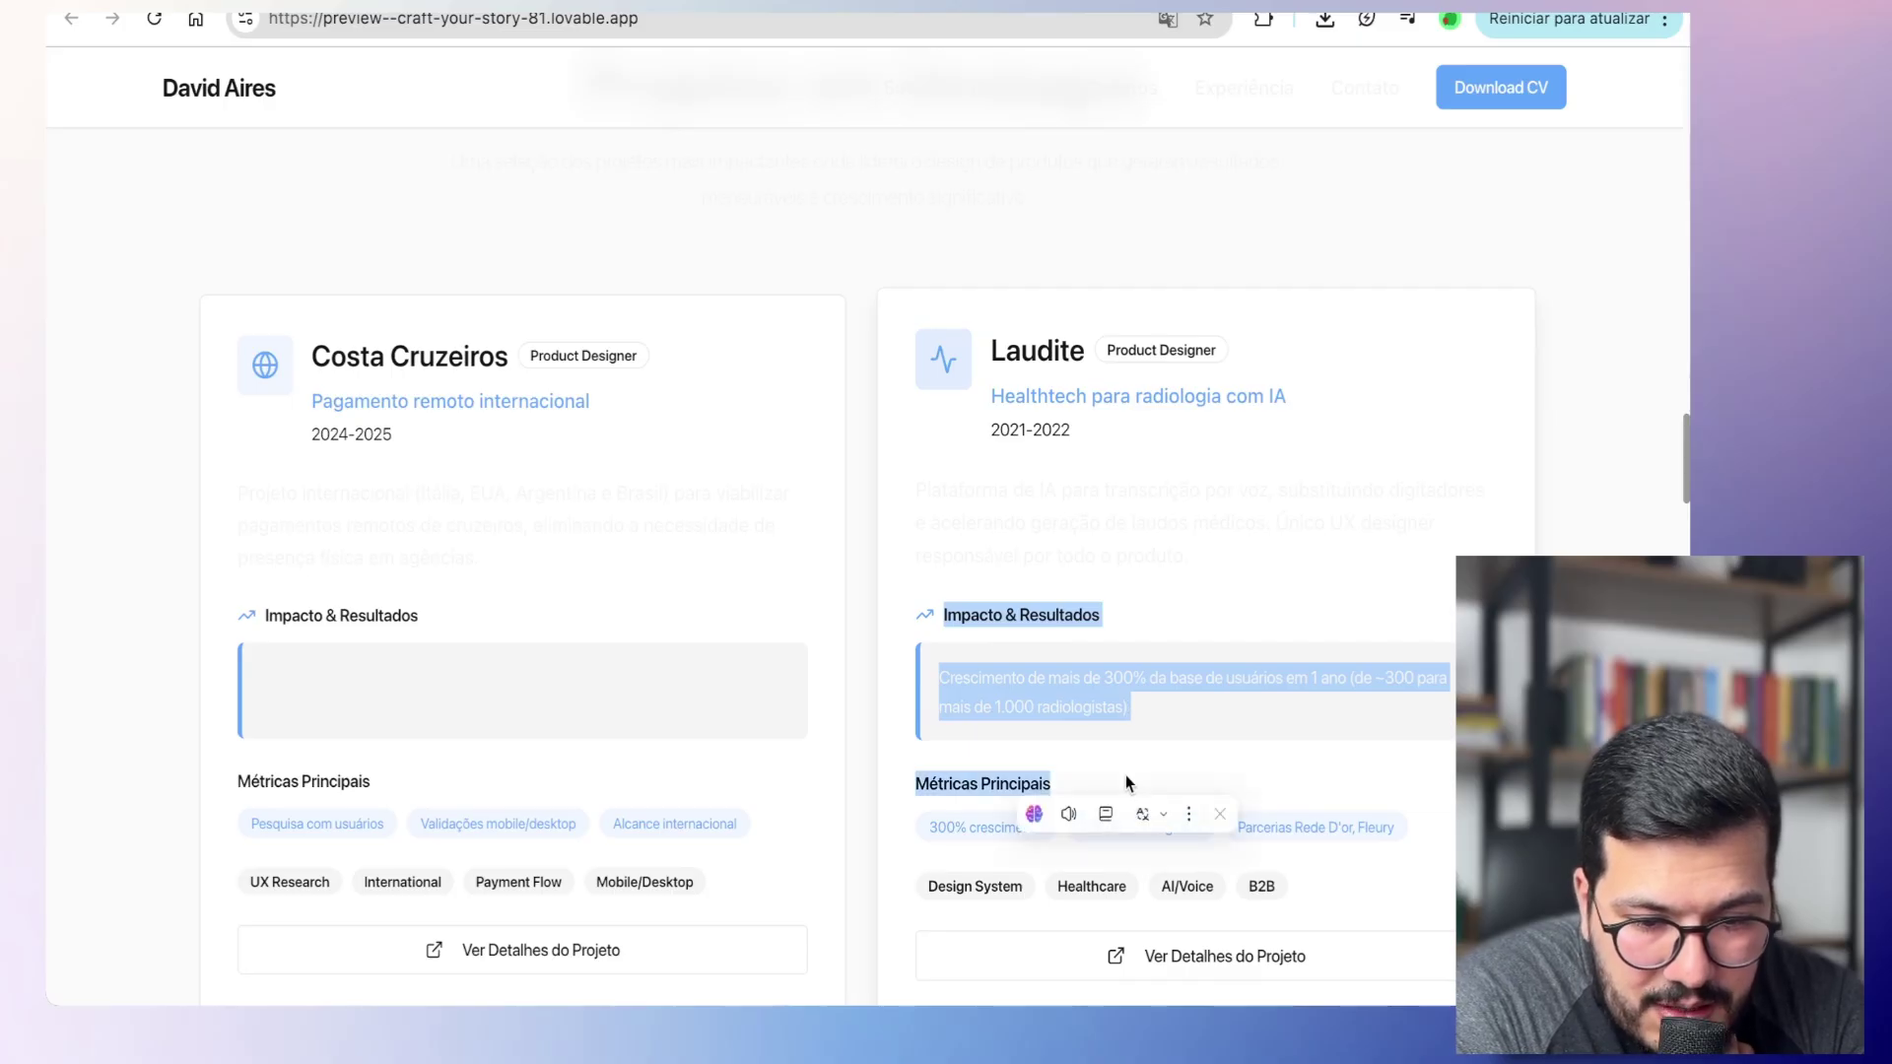
{"action": "left_click", "coordinate": [1124, 543]}
Step: Highlight the Costa Cruzeiros card's heading, description and "Impacto & Resultados" text to review its content
{"action": "scroll", "coordinate": [1124, 547], "scroll_direction": "down", "scroll_amount": 2}
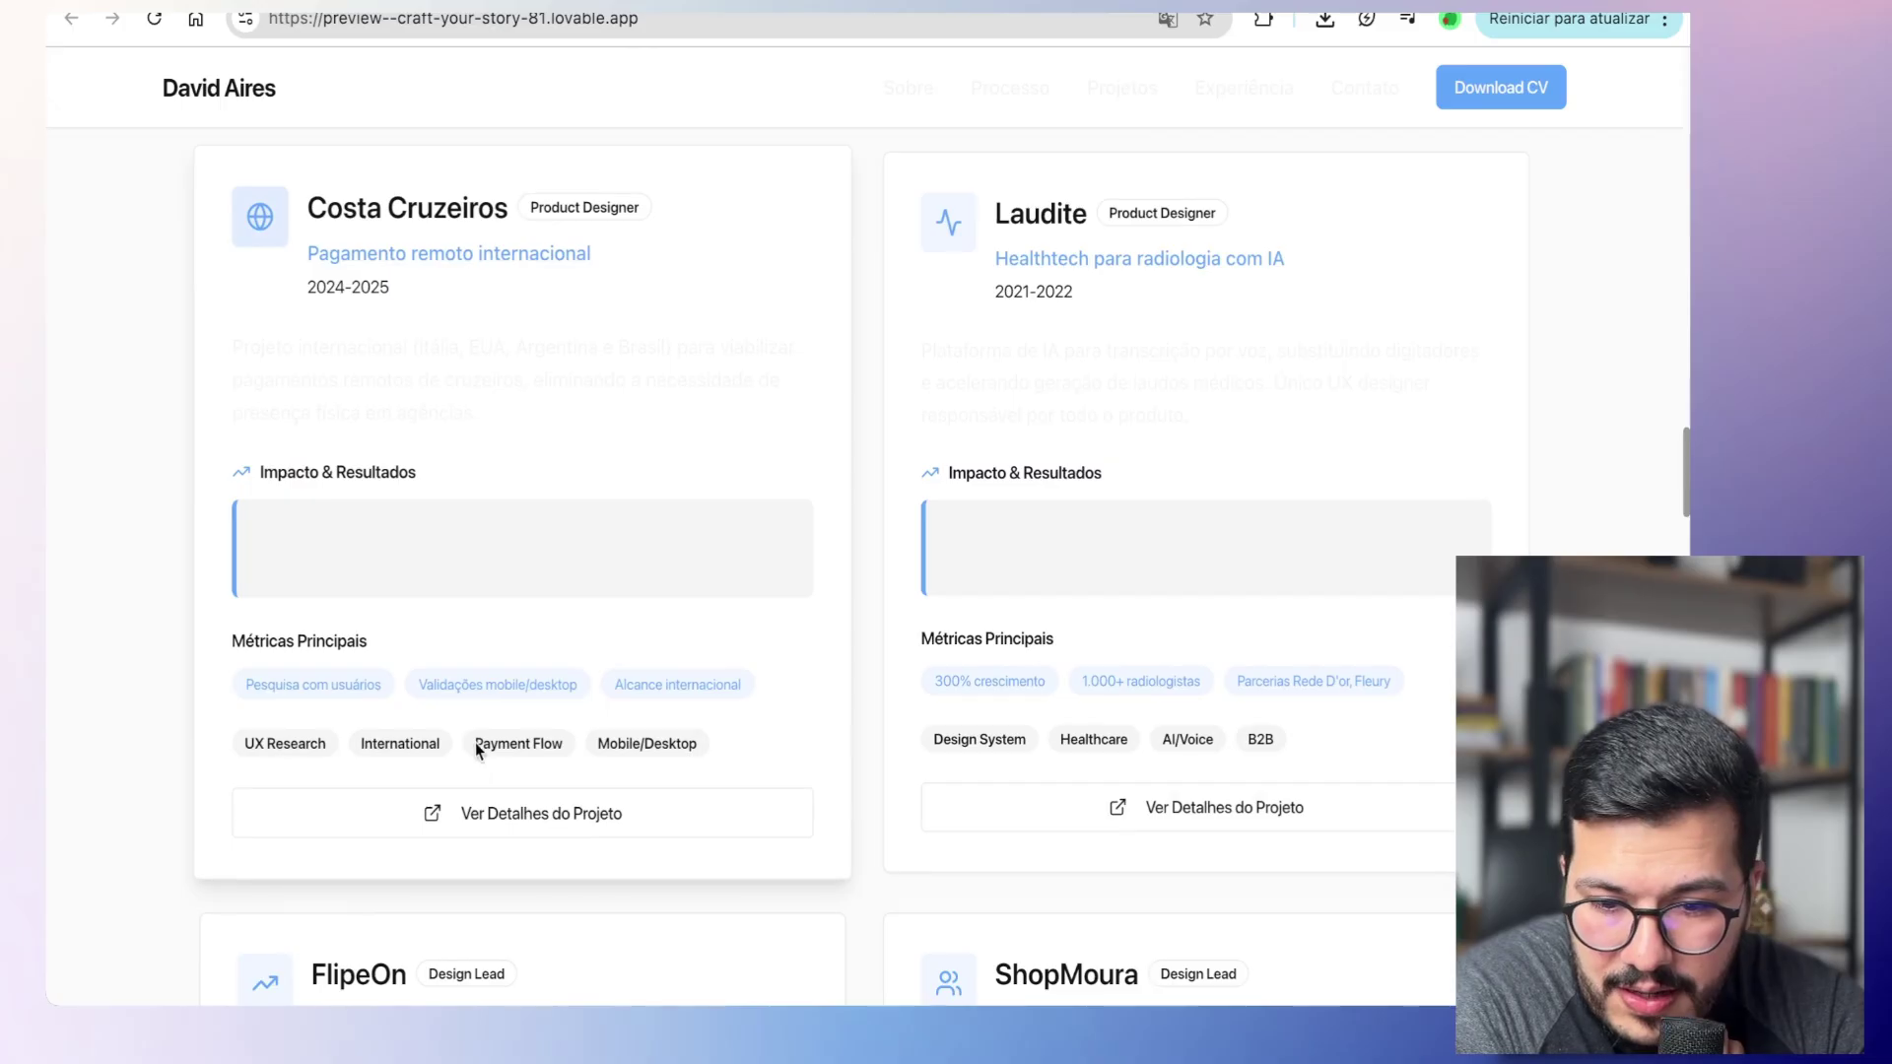
{"action": "left_click_drag", "start_coordinate": [316, 259], "coordinate": [482, 295]}
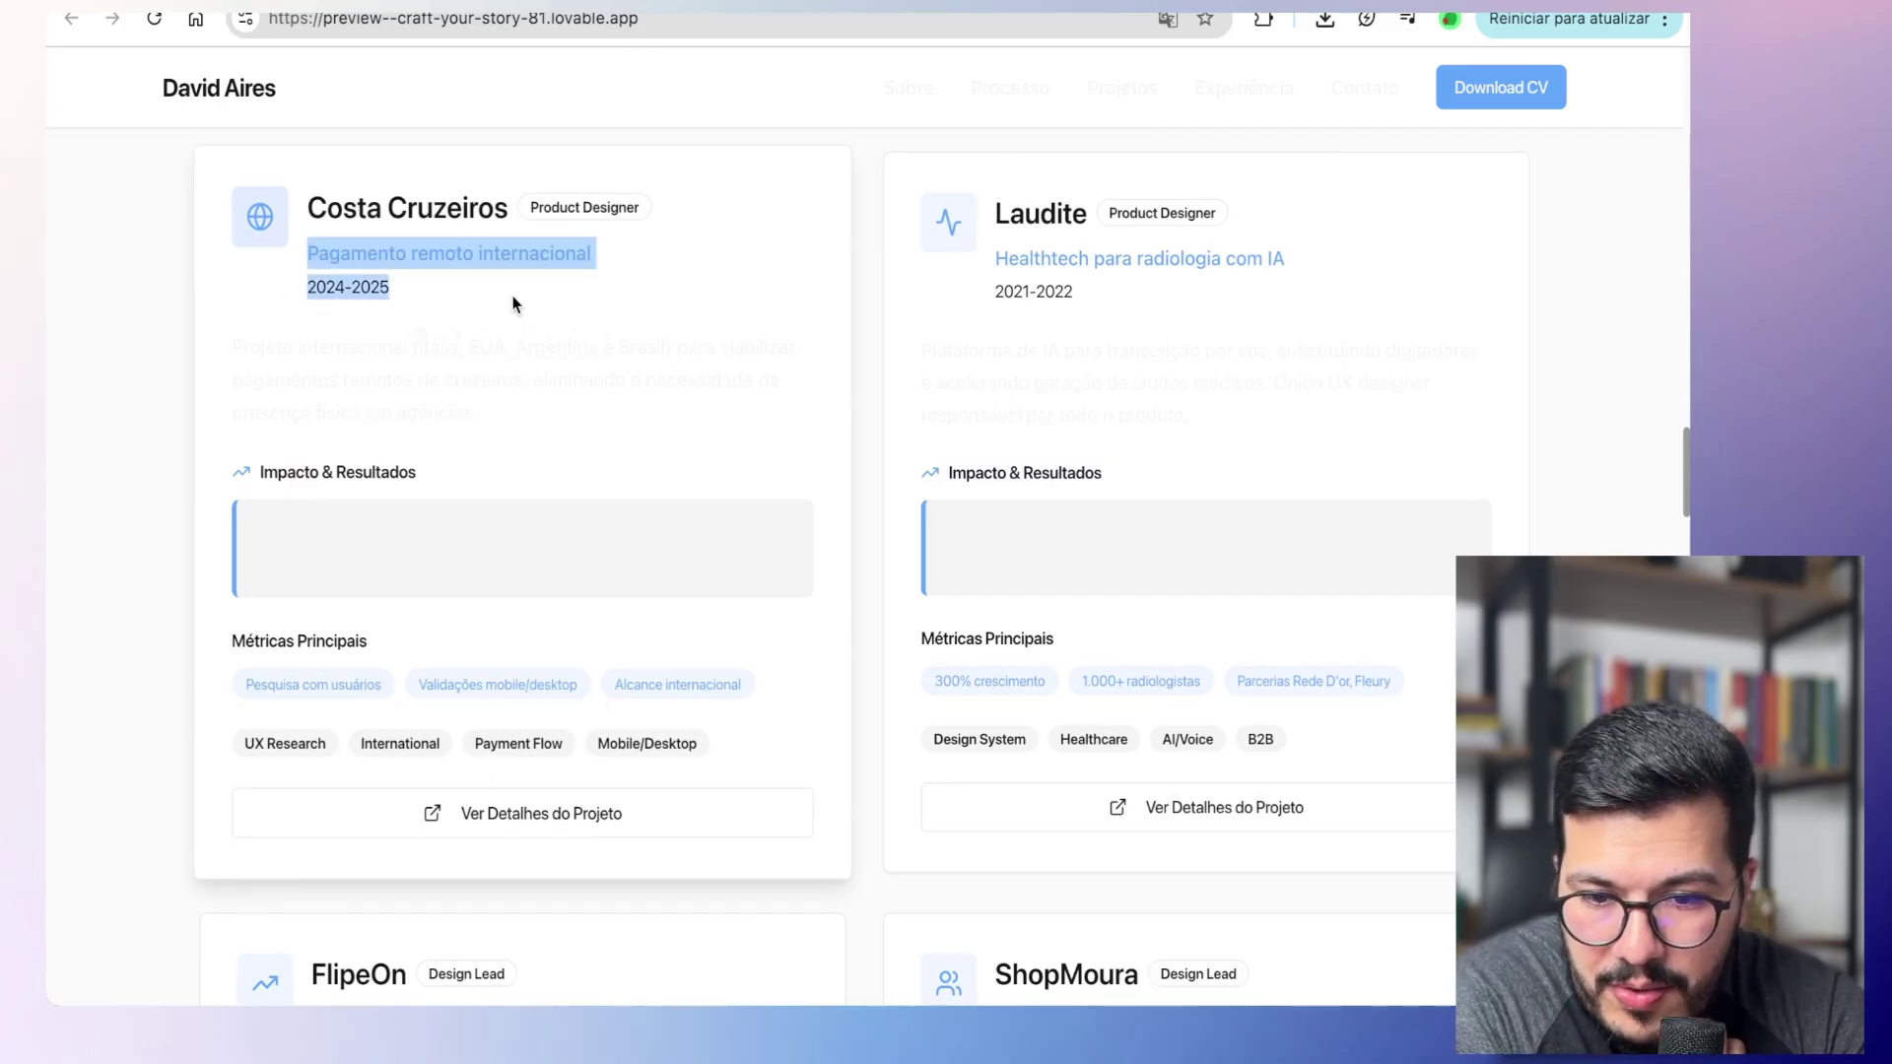
{"action": "left_click", "coordinate": [353, 192]}
{"action": "left_click_drag", "start_coordinate": [352, 192], "coordinate": [566, 417]}
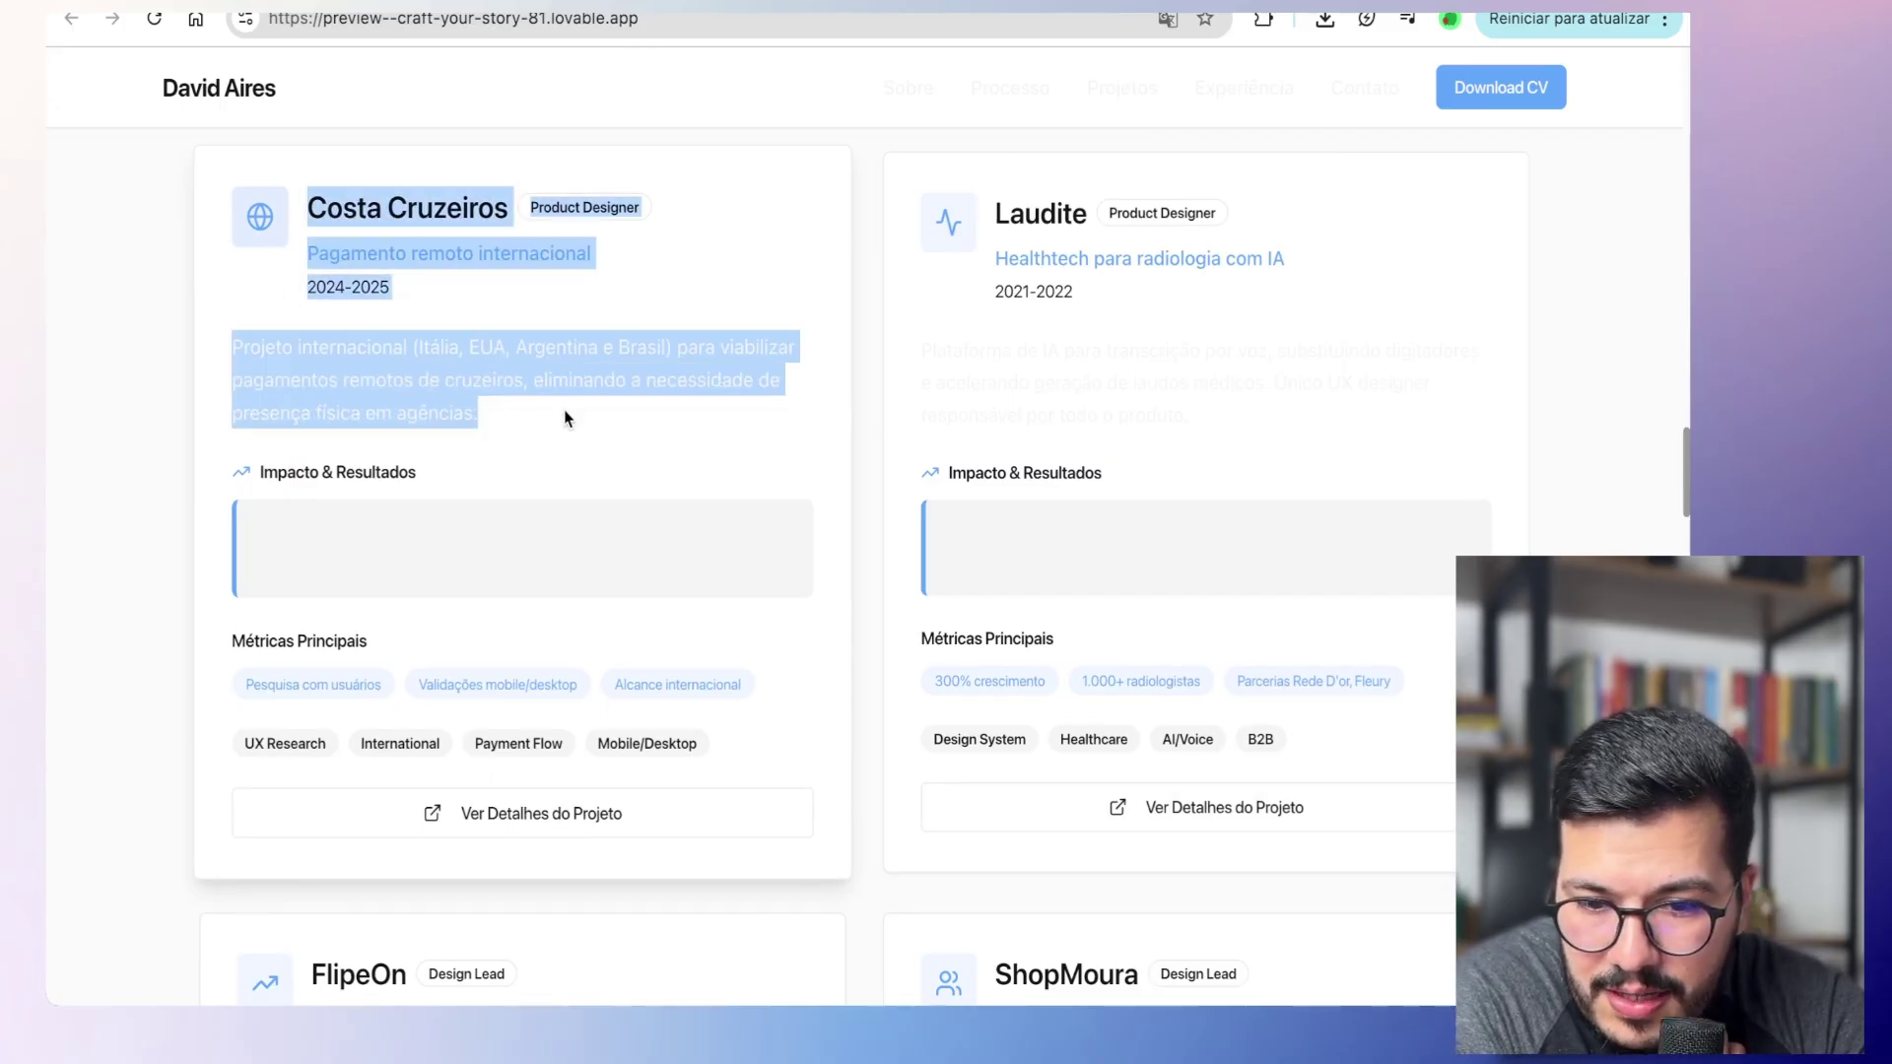
{"action": "left_click", "coordinate": [605, 328]}
{"action": "scroll", "coordinate": [606, 328], "scroll_direction": "down", "scroll_amount": 1}
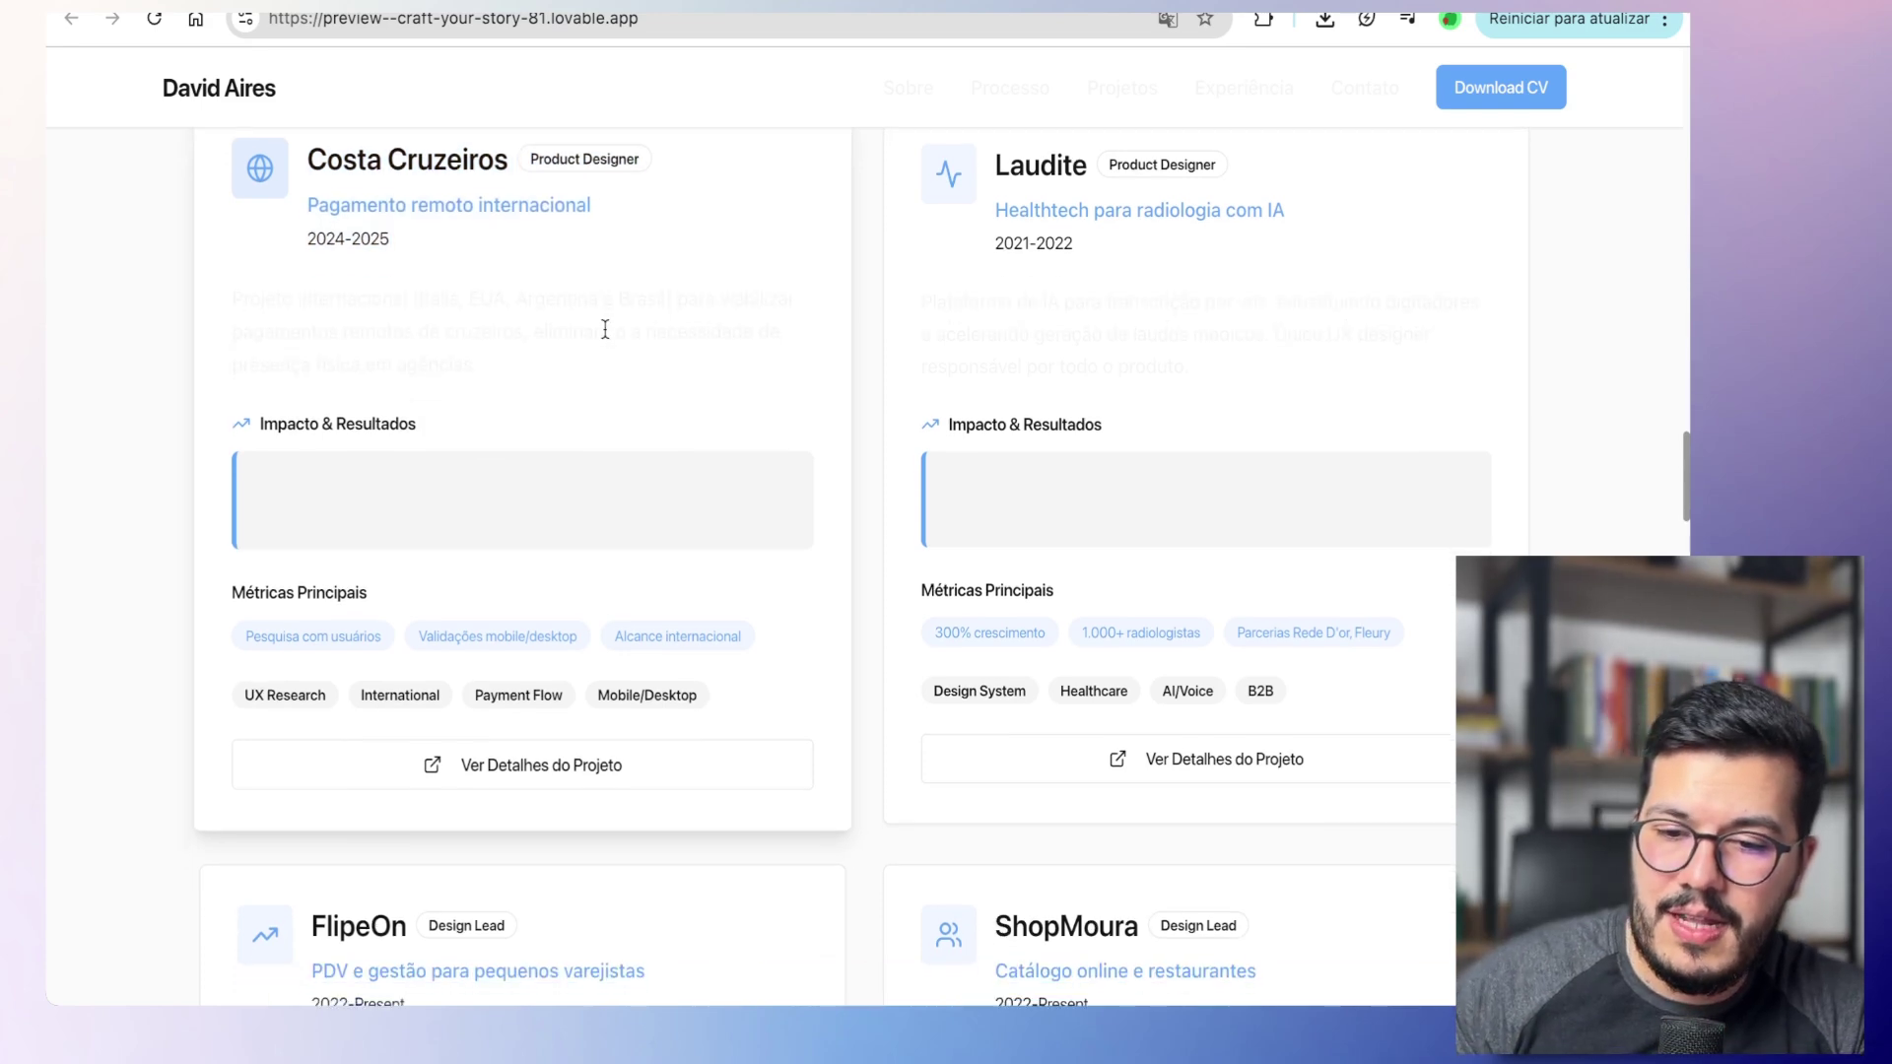
{"action": "left_click_drag", "start_coordinate": [287, 404], "coordinate": [405, 554]}
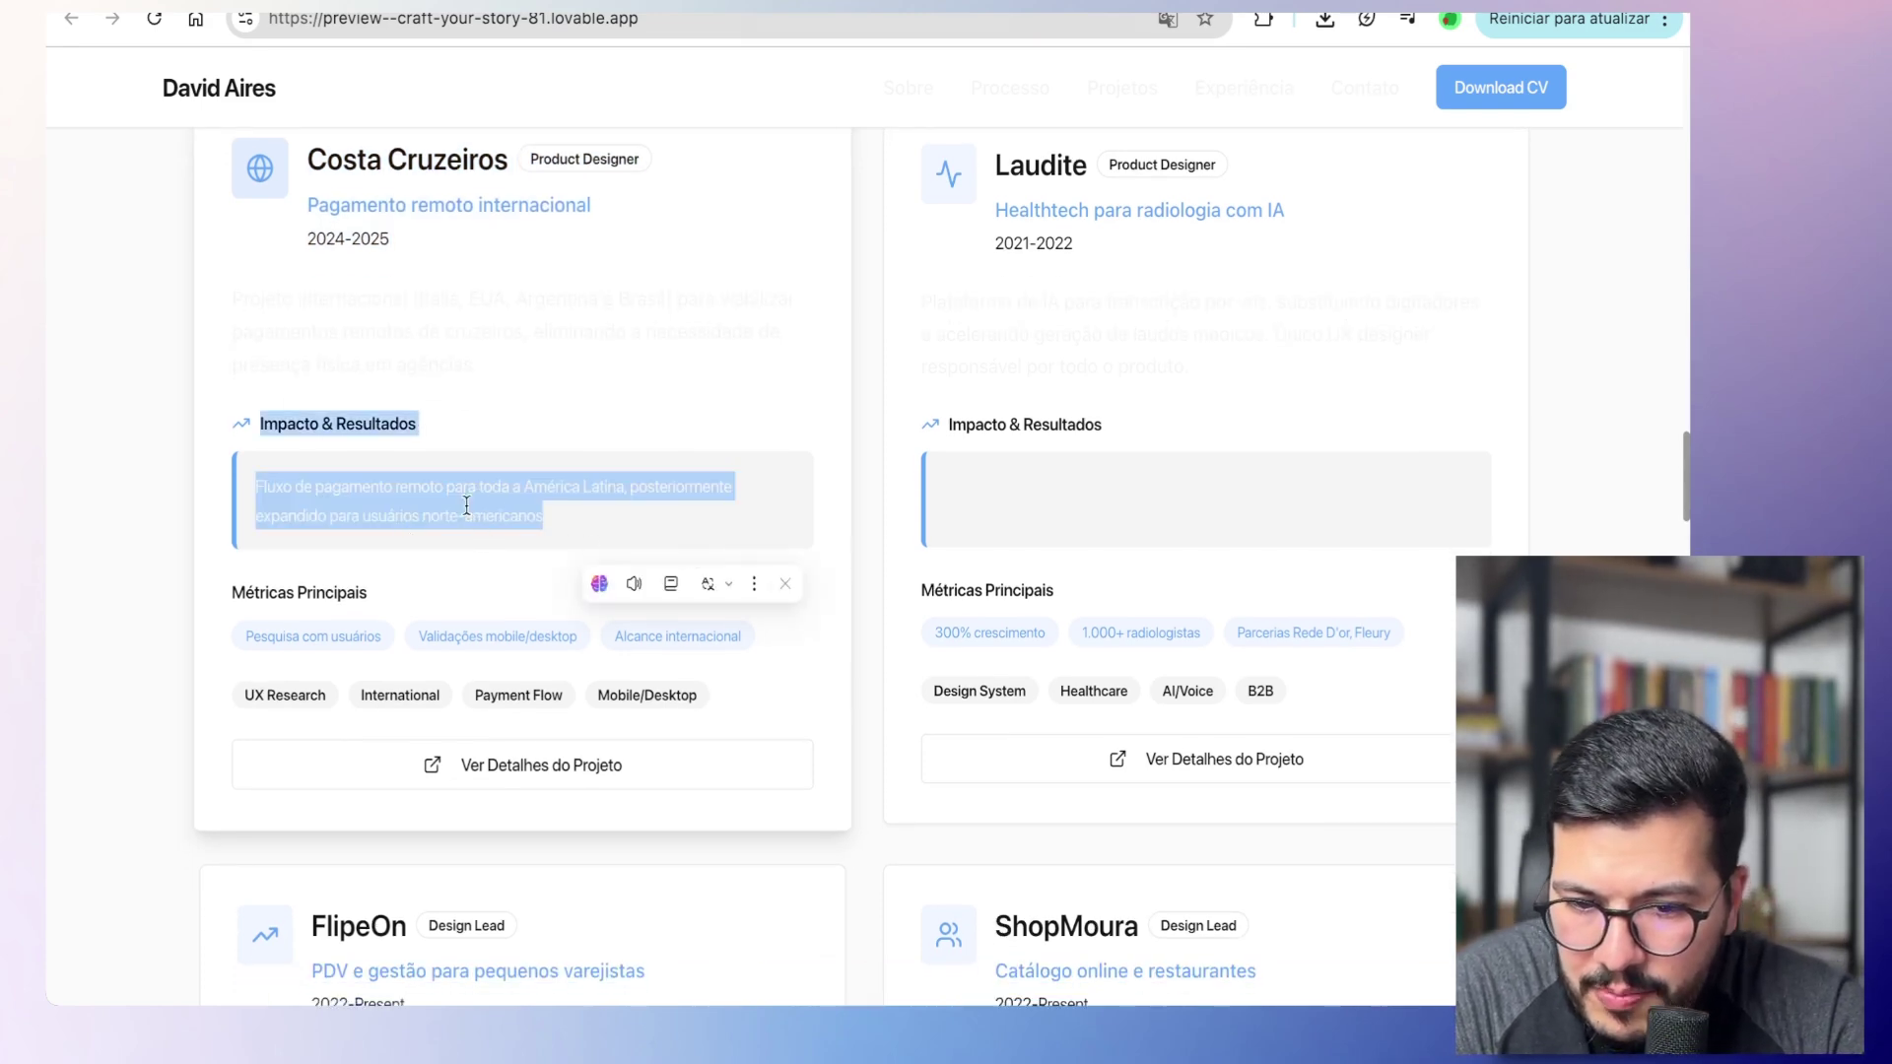
Step: Highlight the descriptions and impact text of the FlipeOn and ShopMoura project cards to review them
{"action": "scroll", "coordinate": [469, 434], "scroll_direction": "down", "scroll_amount": 5}
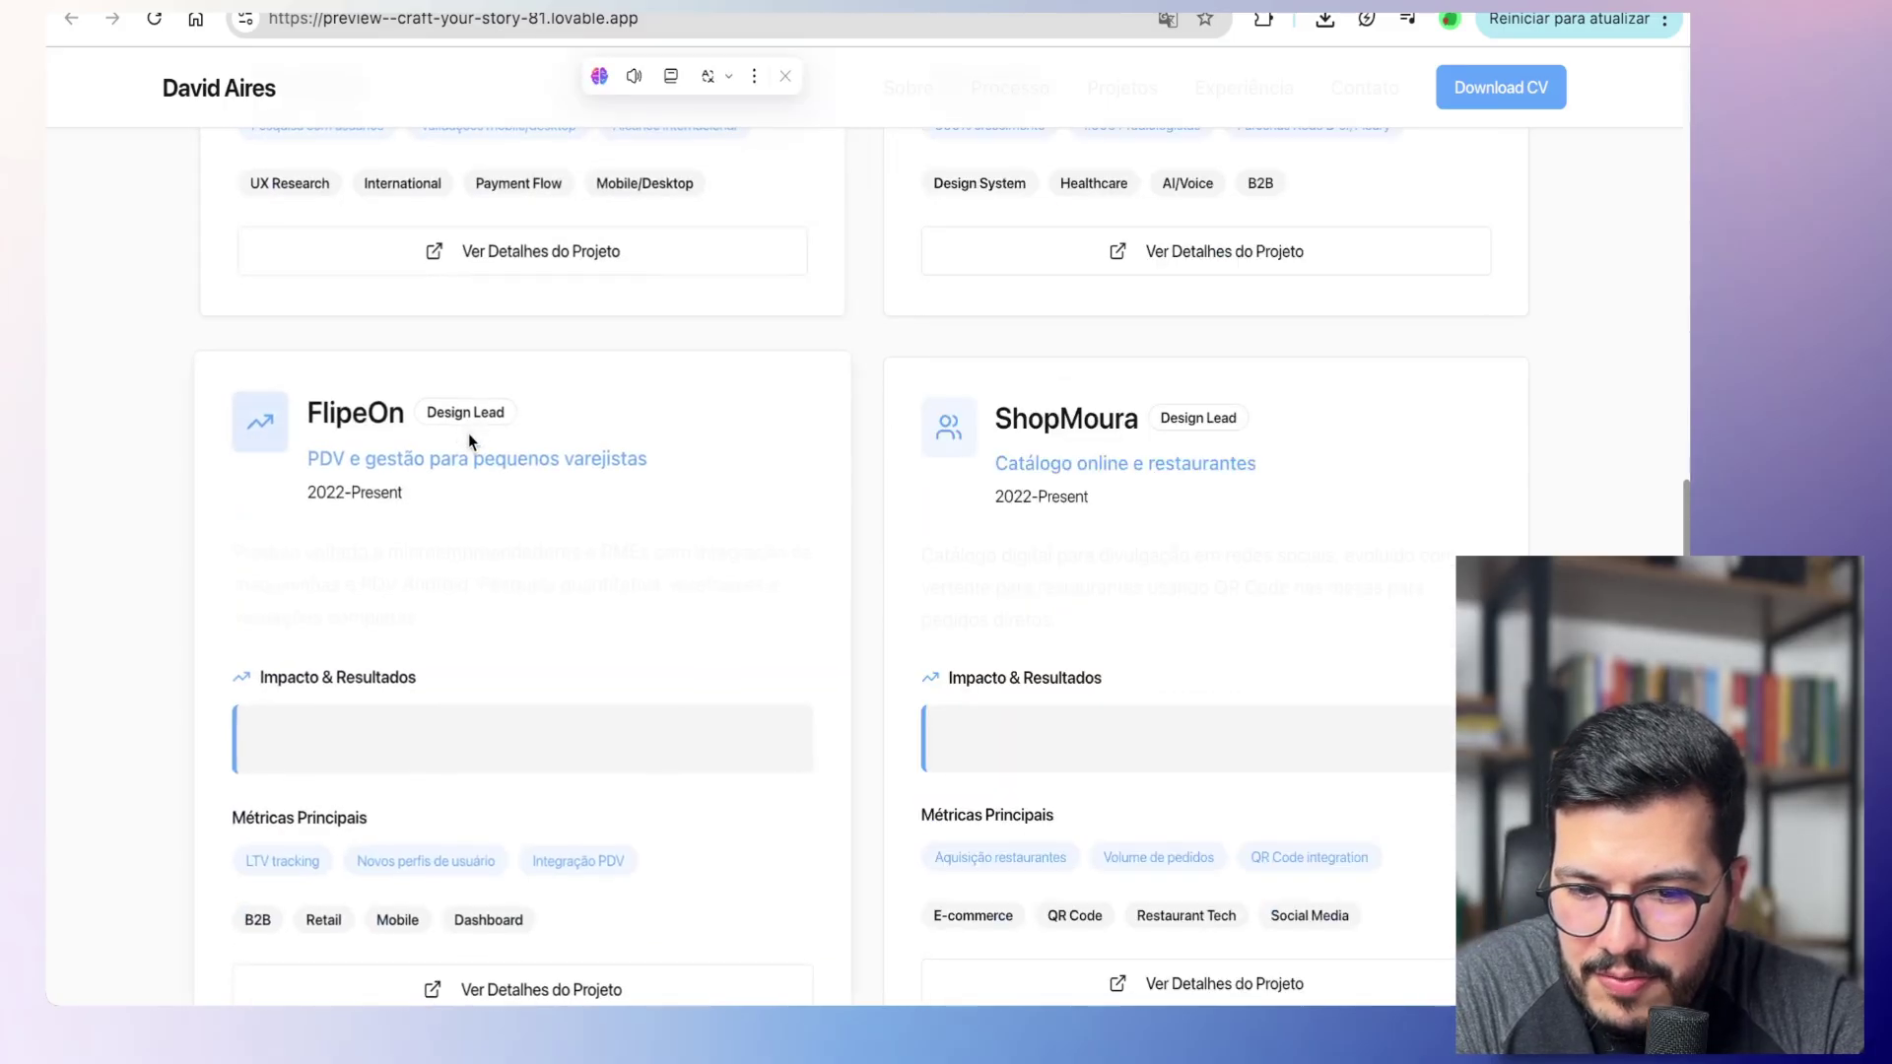
{"action": "left_click_drag", "start_coordinate": [309, 460], "coordinate": [712, 805]}
{"action": "scroll", "coordinate": [711, 800], "scroll_direction": "down", "scroll_amount": 2}
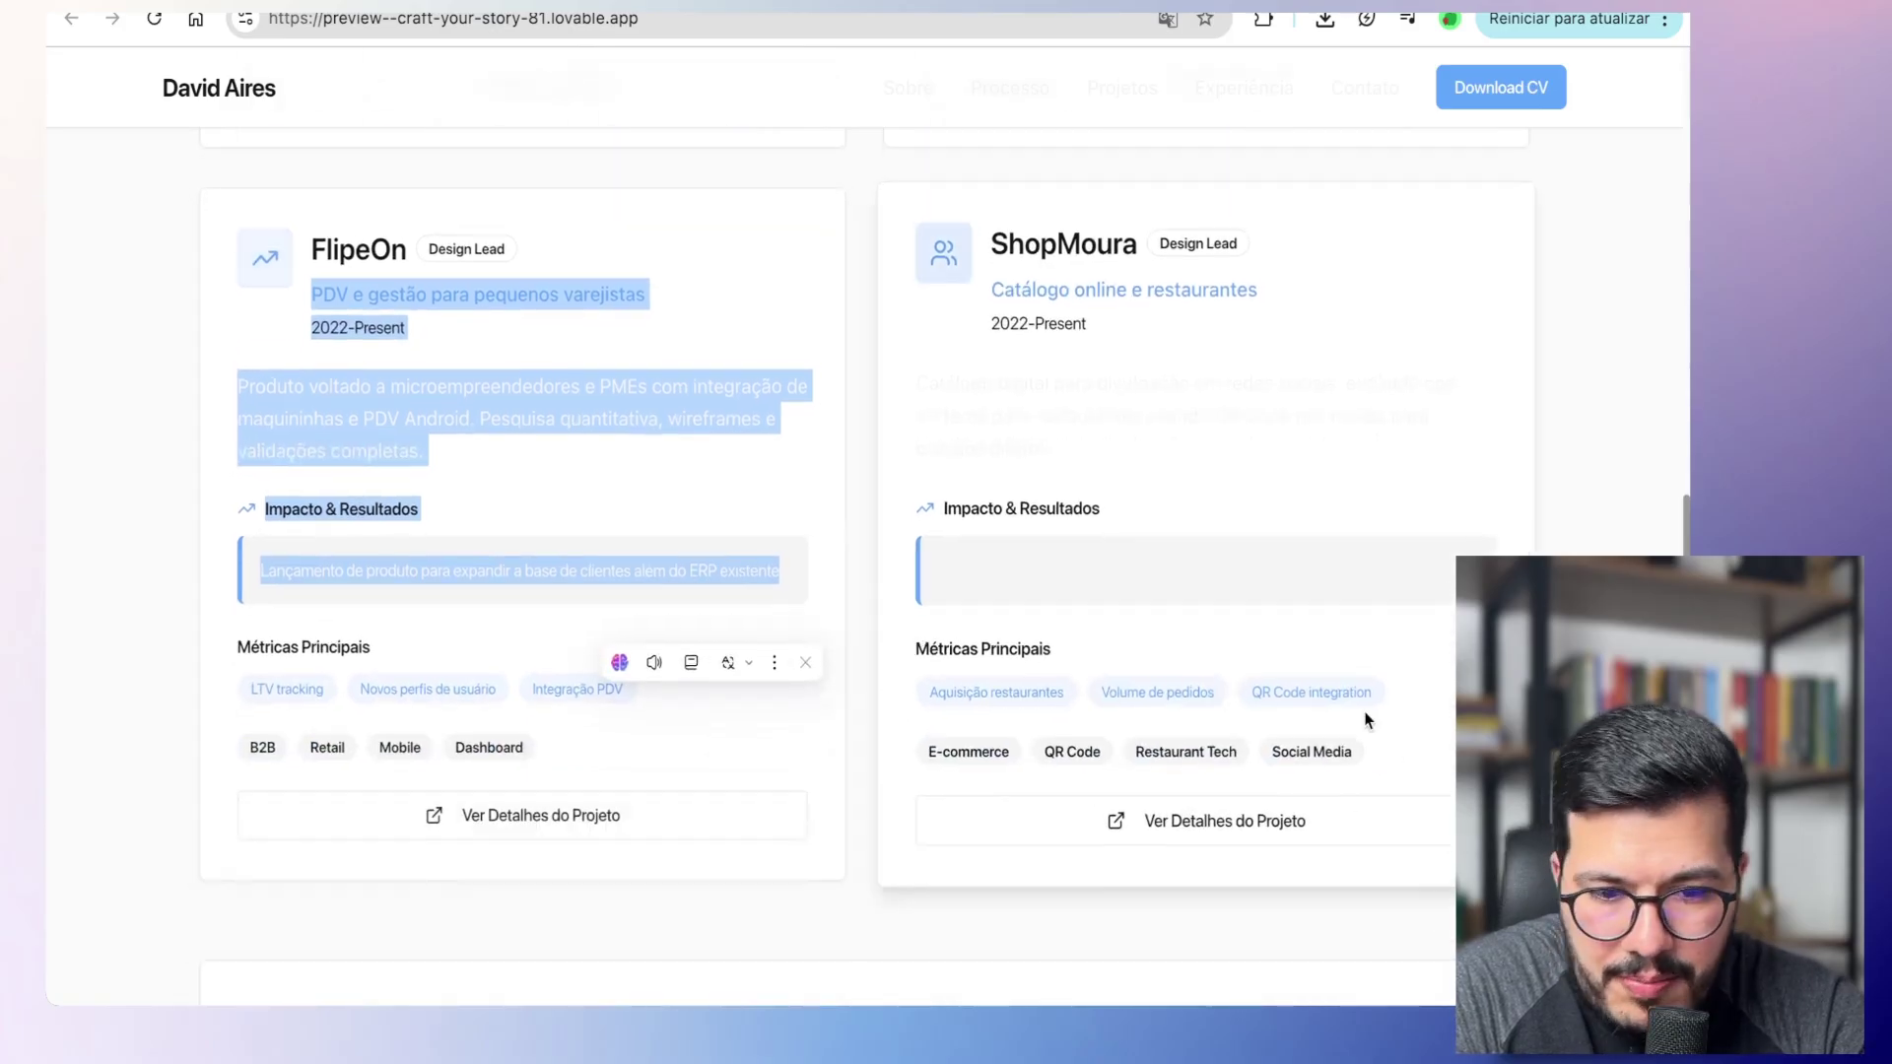
{"action": "left_click_drag", "start_coordinate": [994, 264], "coordinate": [1416, 593]}
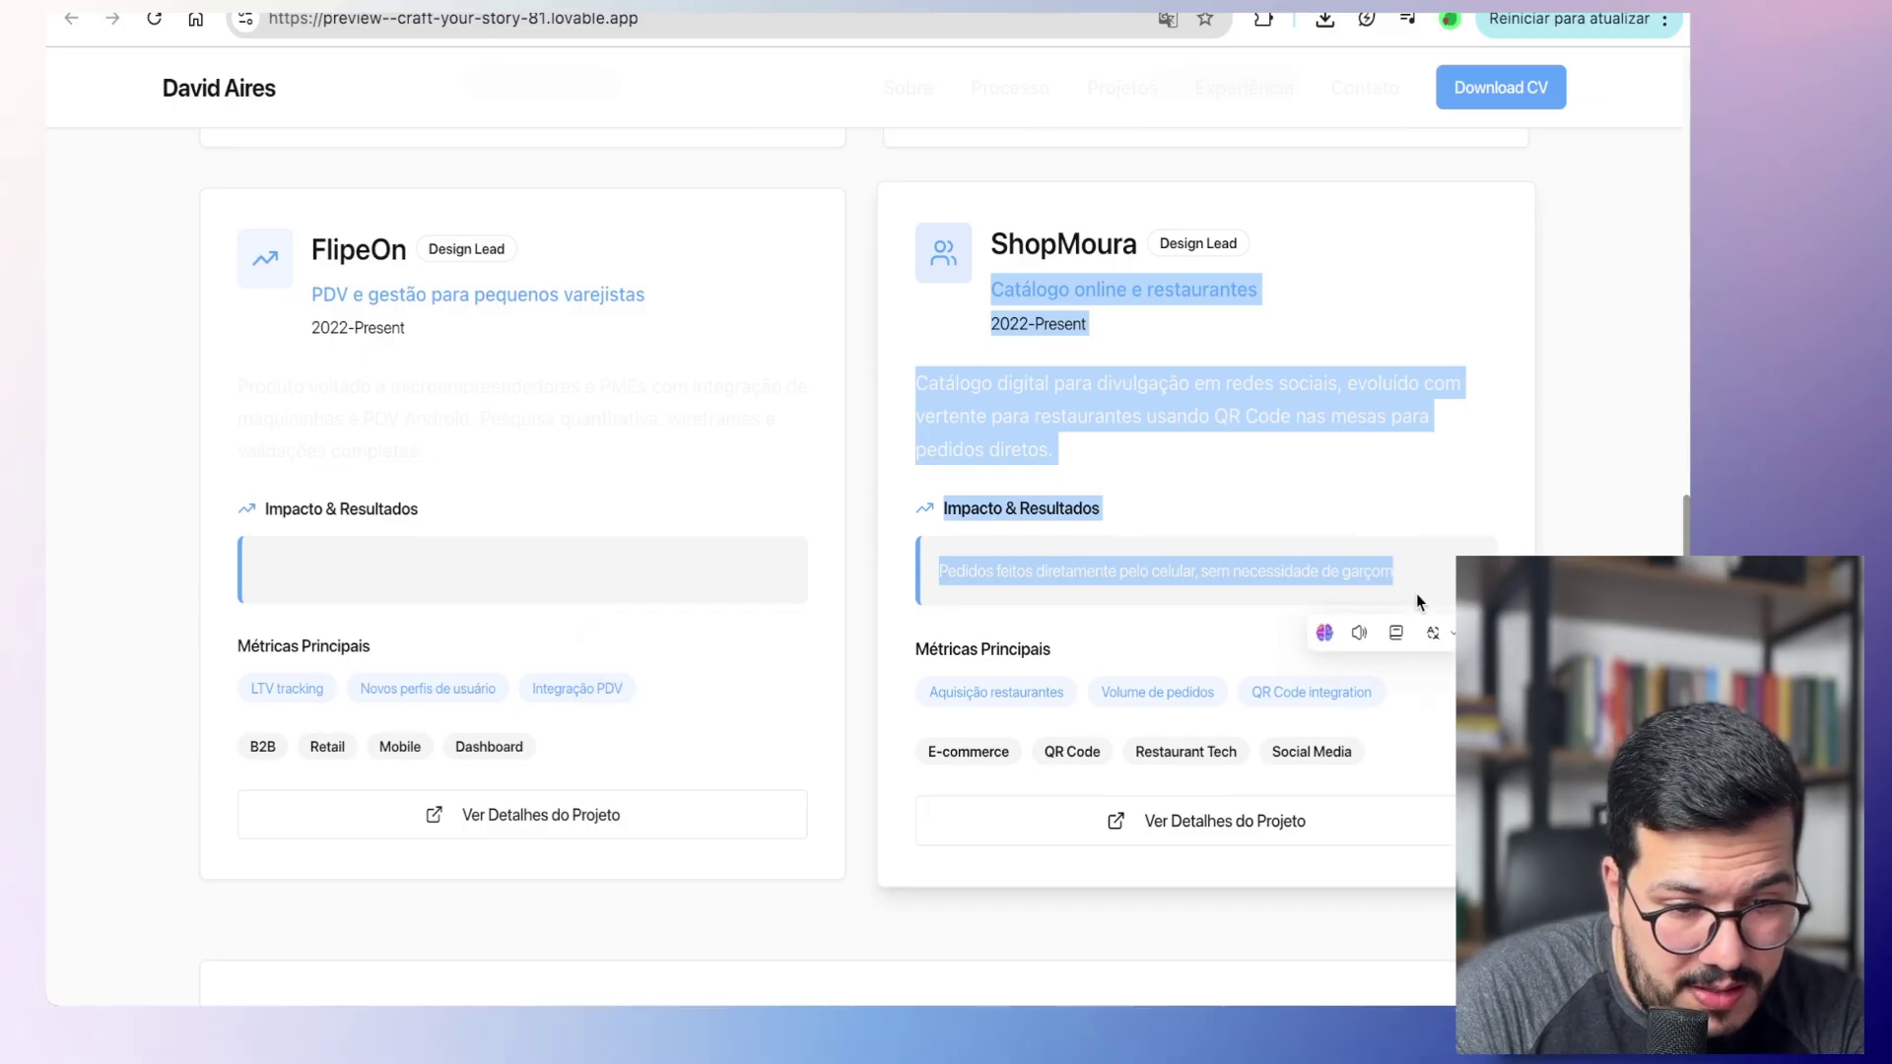
{"action": "left_click", "coordinate": [1413, 515]}
Step: Go to the "Resultados Comprovados" block and highlight the captions beneath its three figures to read them
{"action": "scroll", "coordinate": [1415, 512], "scroll_direction": "down", "scroll_amount": 5}
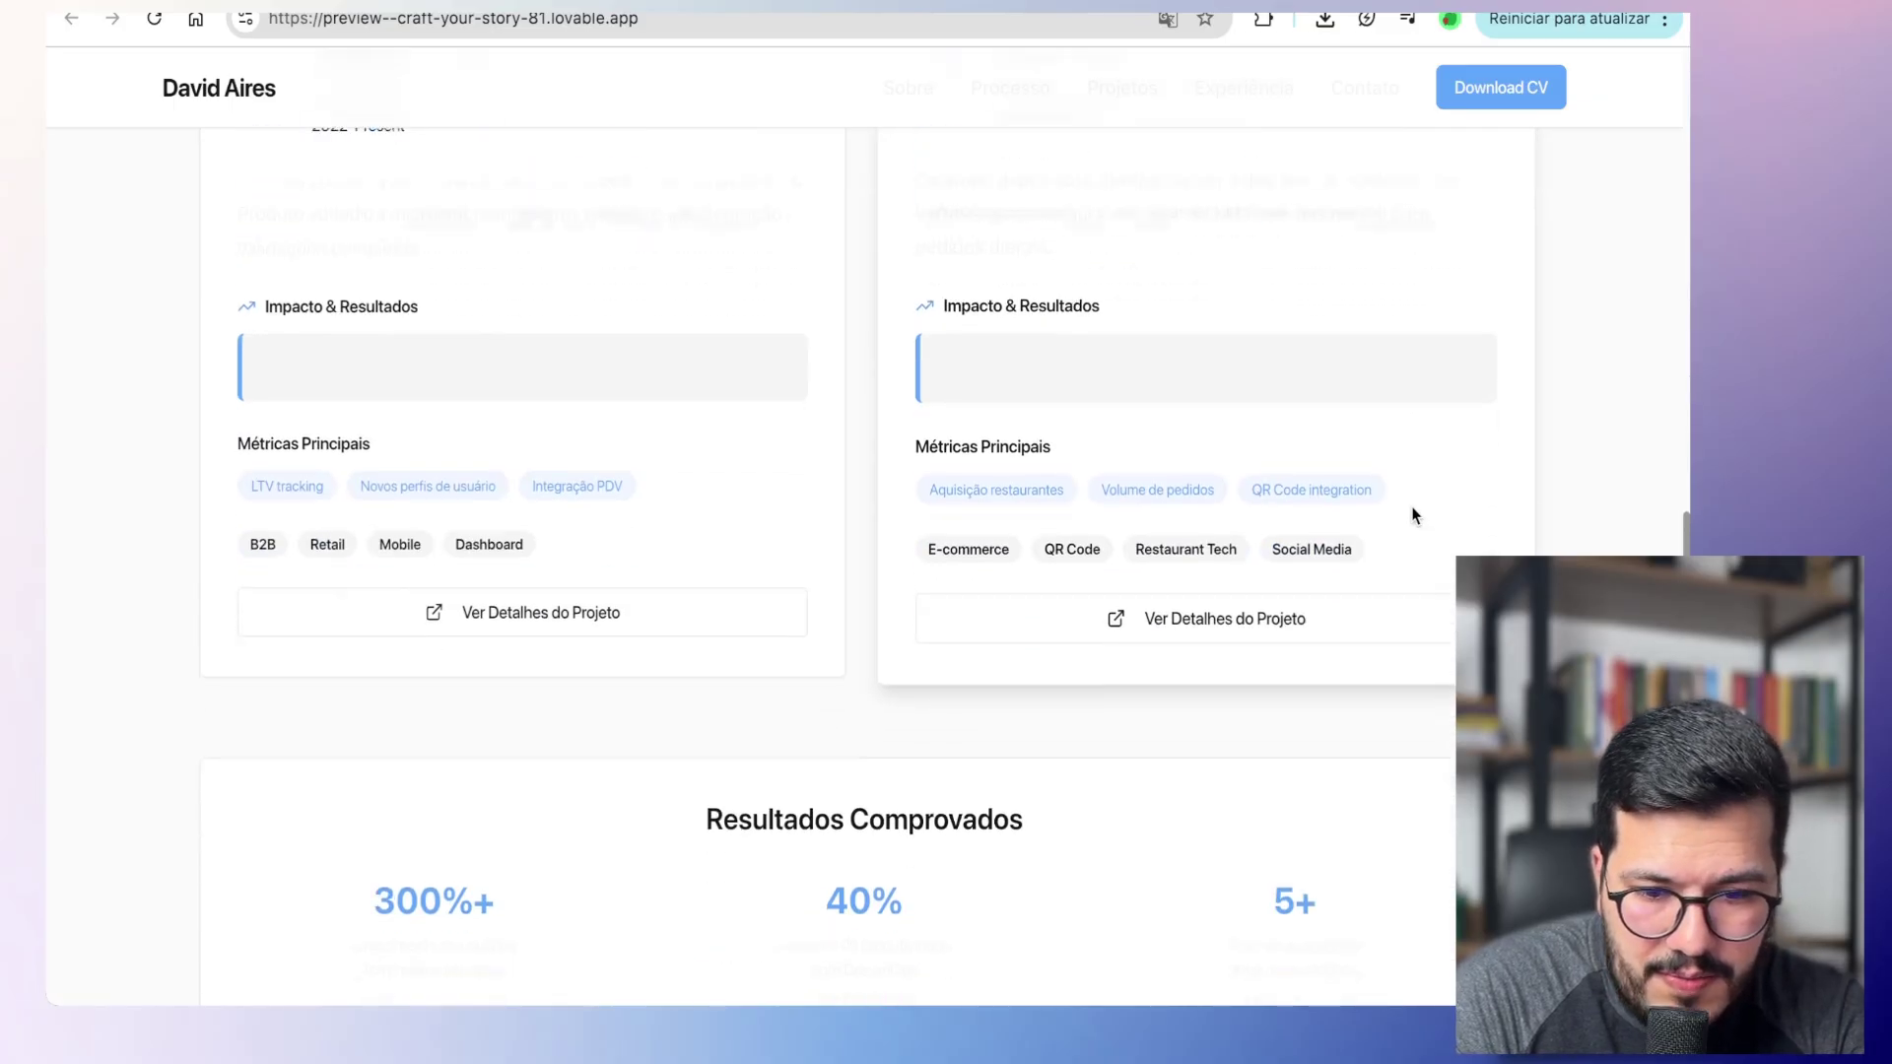
{"action": "left_click_drag", "start_coordinate": [677, 511], "coordinate": [1442, 689]}
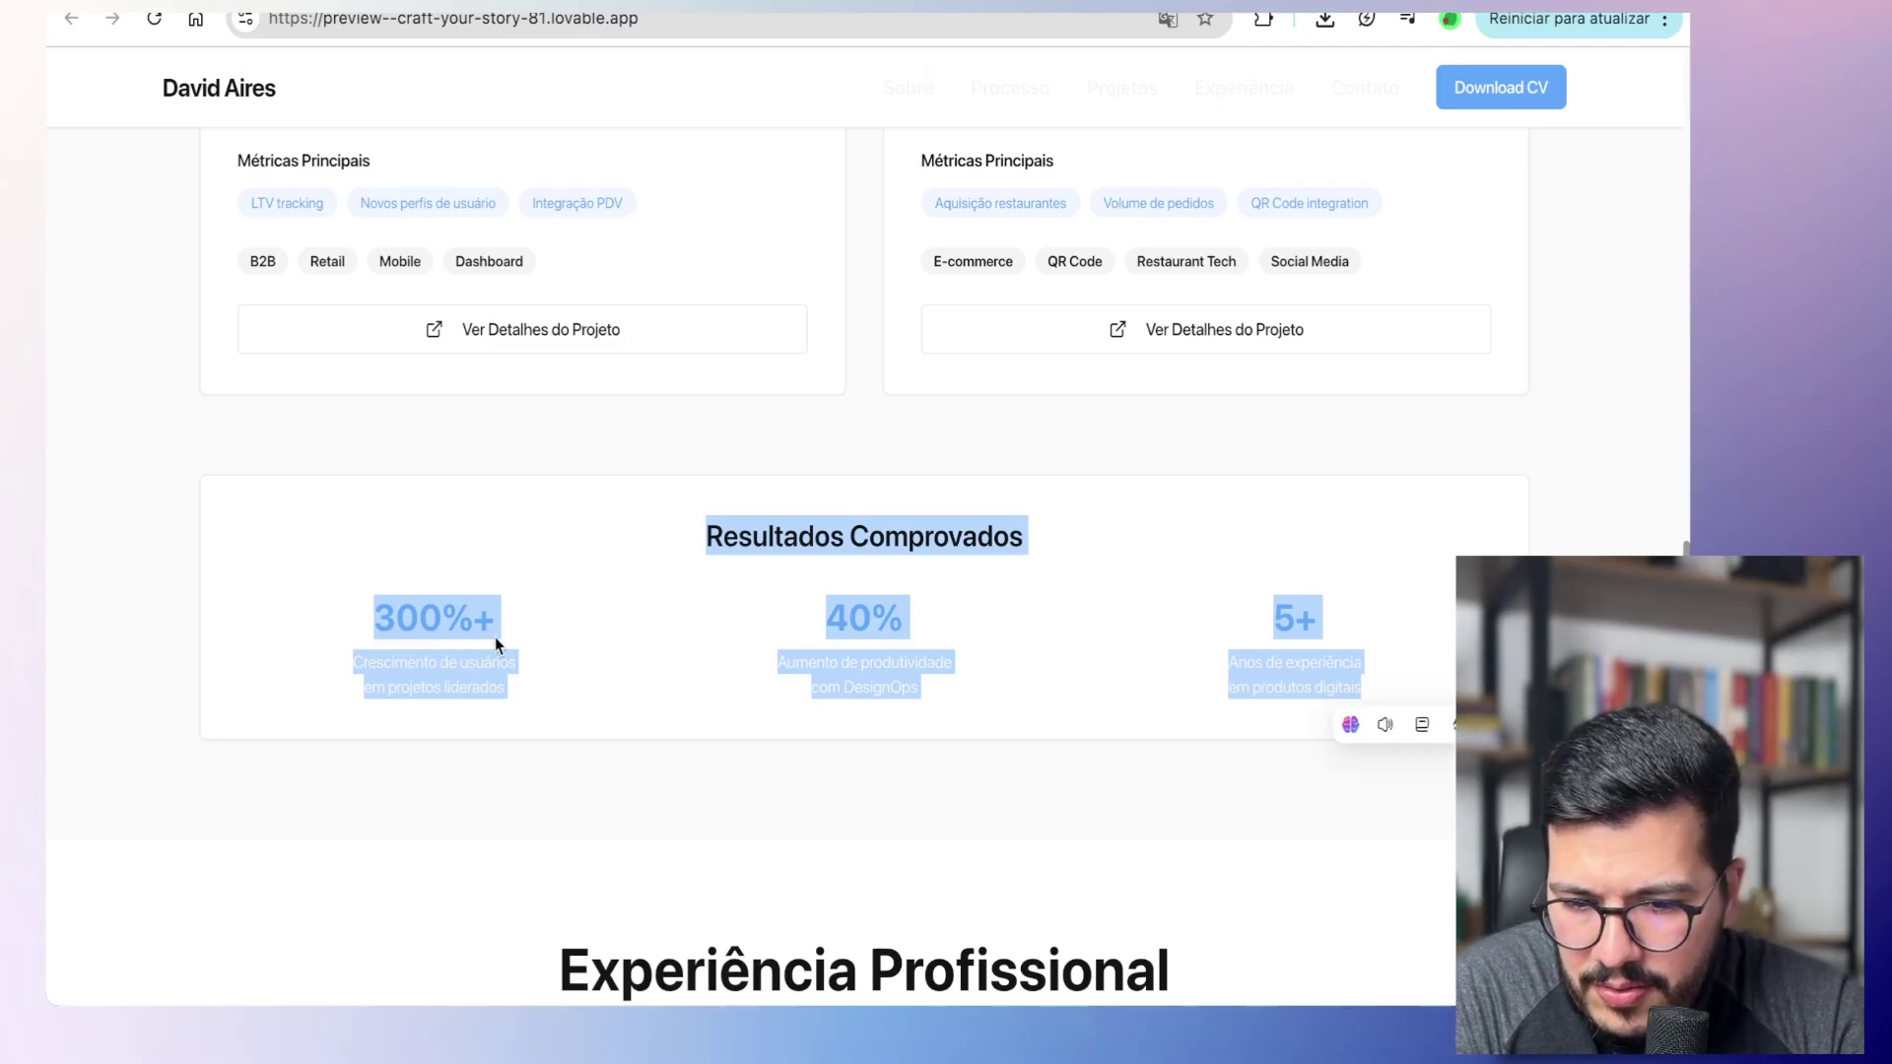
{"action": "left_click", "coordinate": [483, 691]}
{"action": "left_click_drag", "start_coordinate": [687, 683], "coordinate": [1177, 718]}
{"action": "left_click_drag", "start_coordinate": [1219, 650], "coordinate": [1369, 698]}
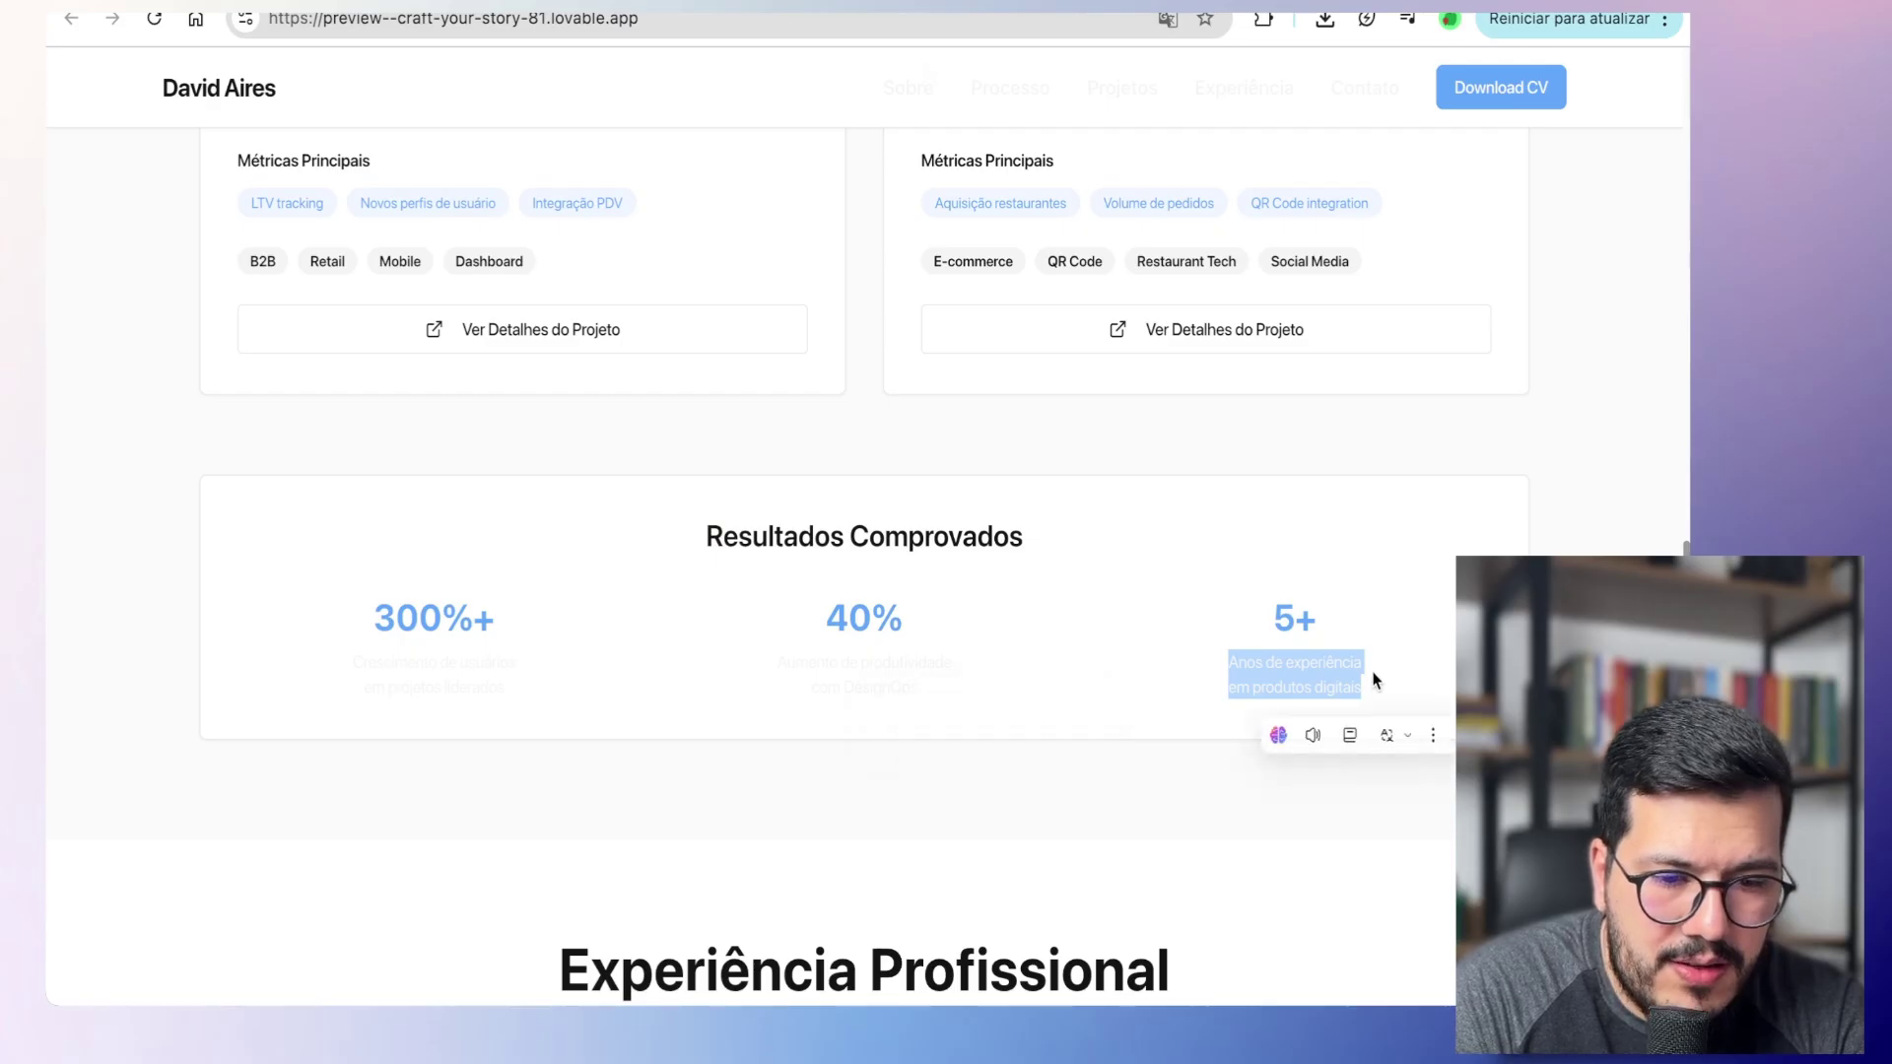
Step: Go to "Experiência Profissional" and highlight the JN Moura entry's description and "Principais Conquistas" to read them
{"action": "scroll", "coordinate": [1370, 690], "scroll_direction": "down", "scroll_amount": 3}
{"action": "scroll", "coordinate": [926, 627], "scroll_direction": "down", "scroll_amount": 4}
{"action": "left_click_drag", "start_coordinate": [786, 592], "coordinate": [996, 737]}
{"action": "left_click", "coordinate": [1017, 527]}
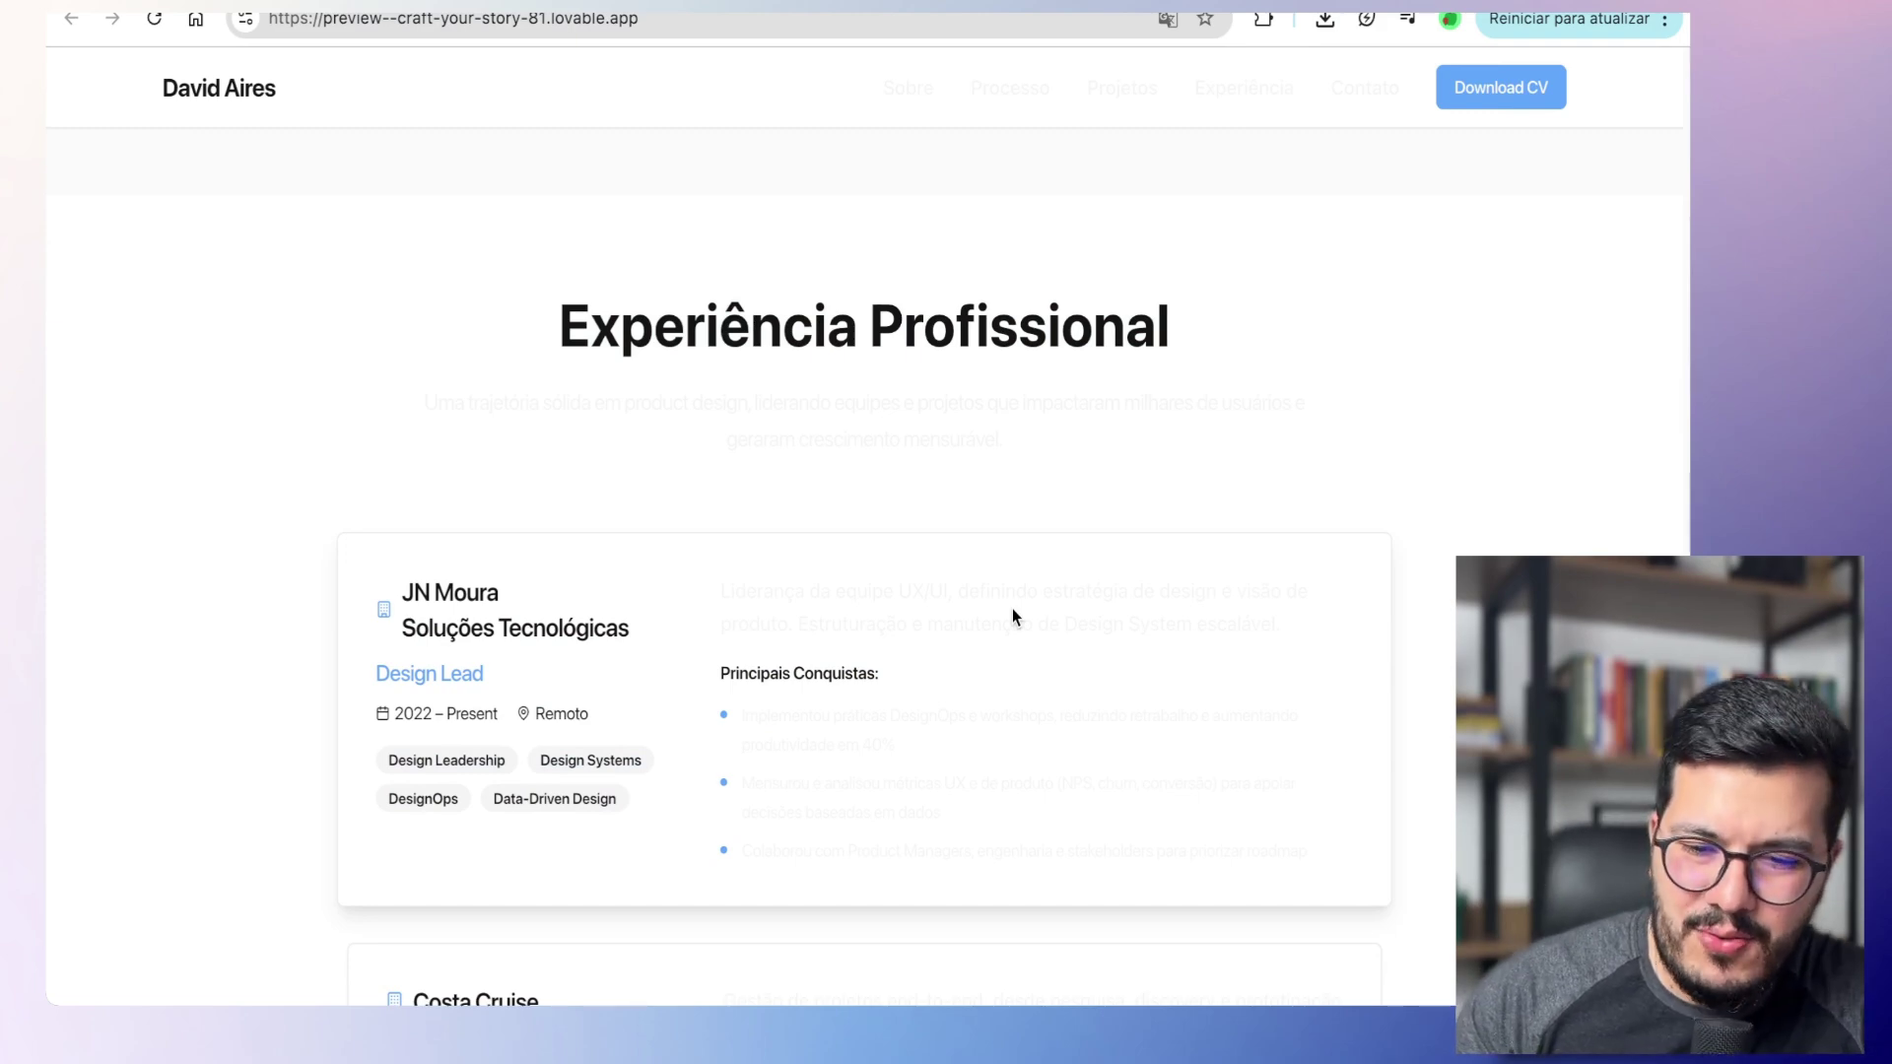
{"action": "scroll", "coordinate": [932, 552], "scroll_direction": "down", "scroll_amount": 1}
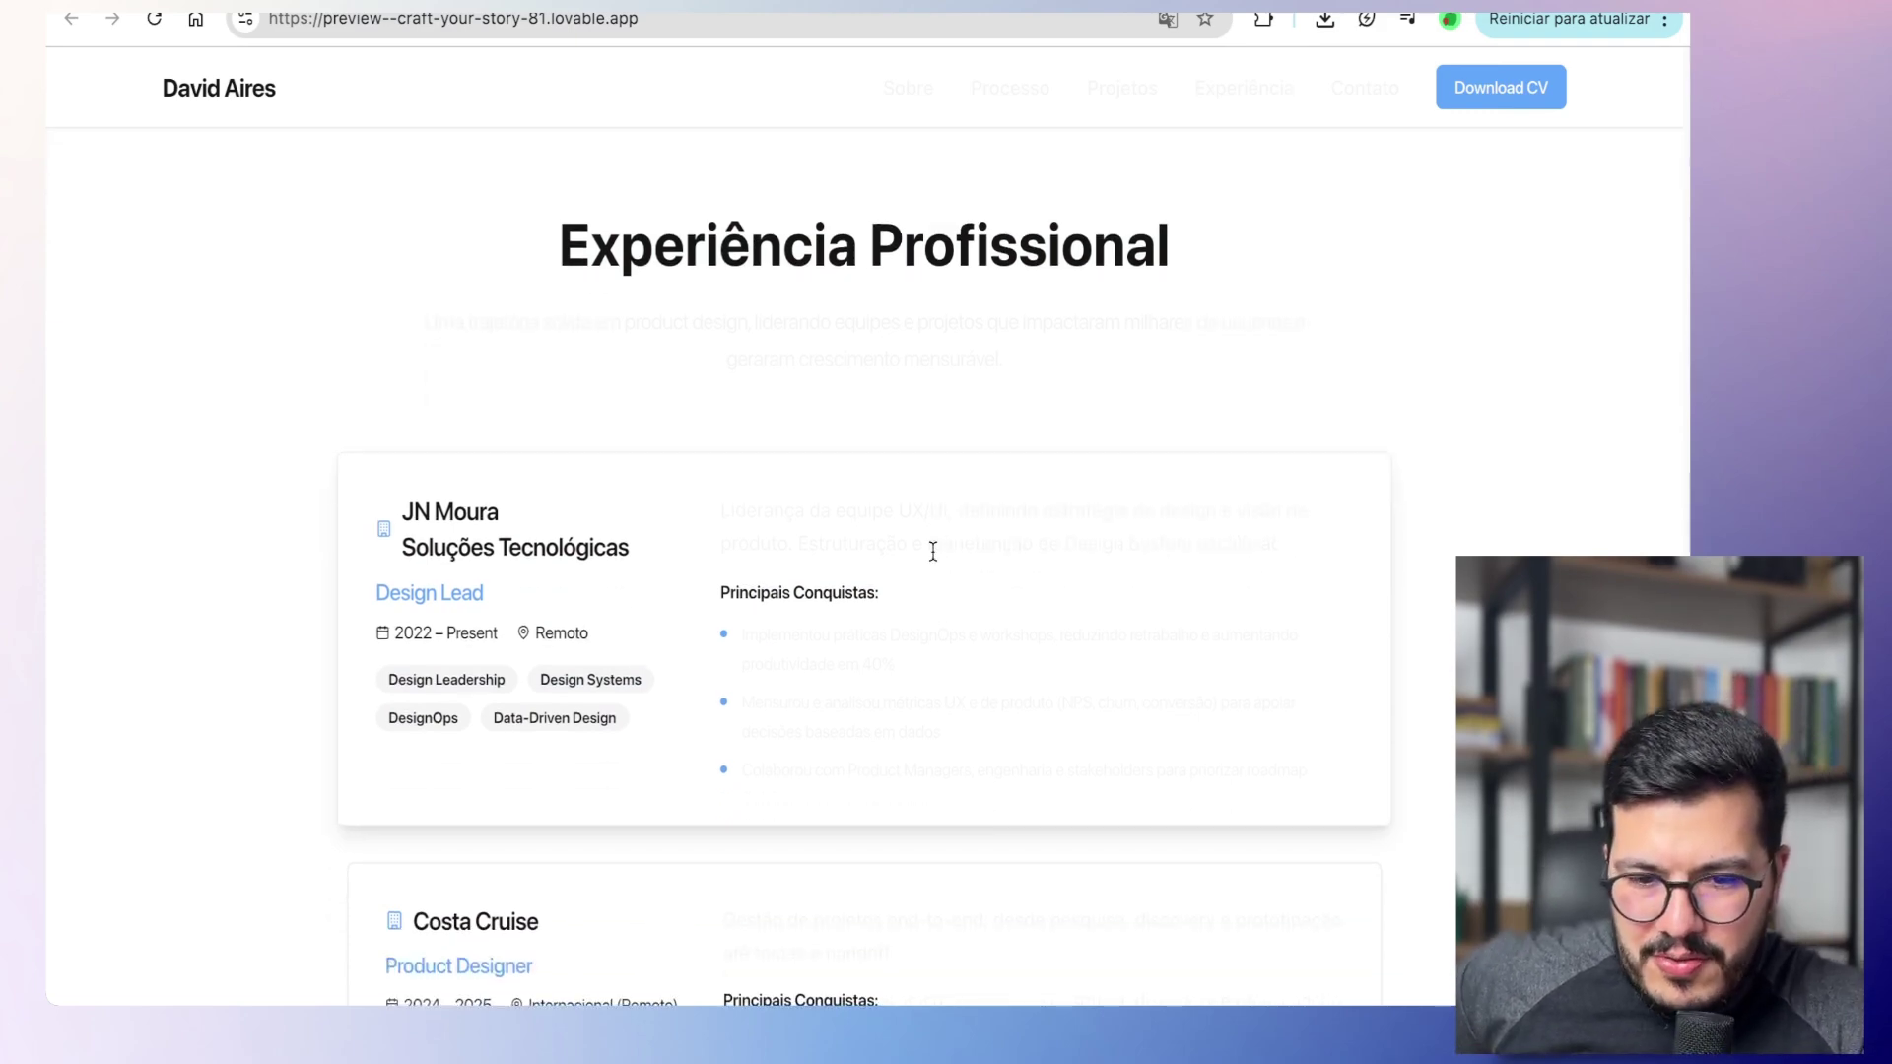
{"action": "scroll", "coordinate": [932, 552], "scroll_direction": "down", "scroll_amount": 1}
{"action": "left_click_drag", "start_coordinate": [743, 684], "coordinate": [988, 690]}
{"action": "left_click", "coordinate": [801, 333]}
{"action": "left_click_drag", "start_coordinate": [801, 333], "coordinate": [1055, 688]}
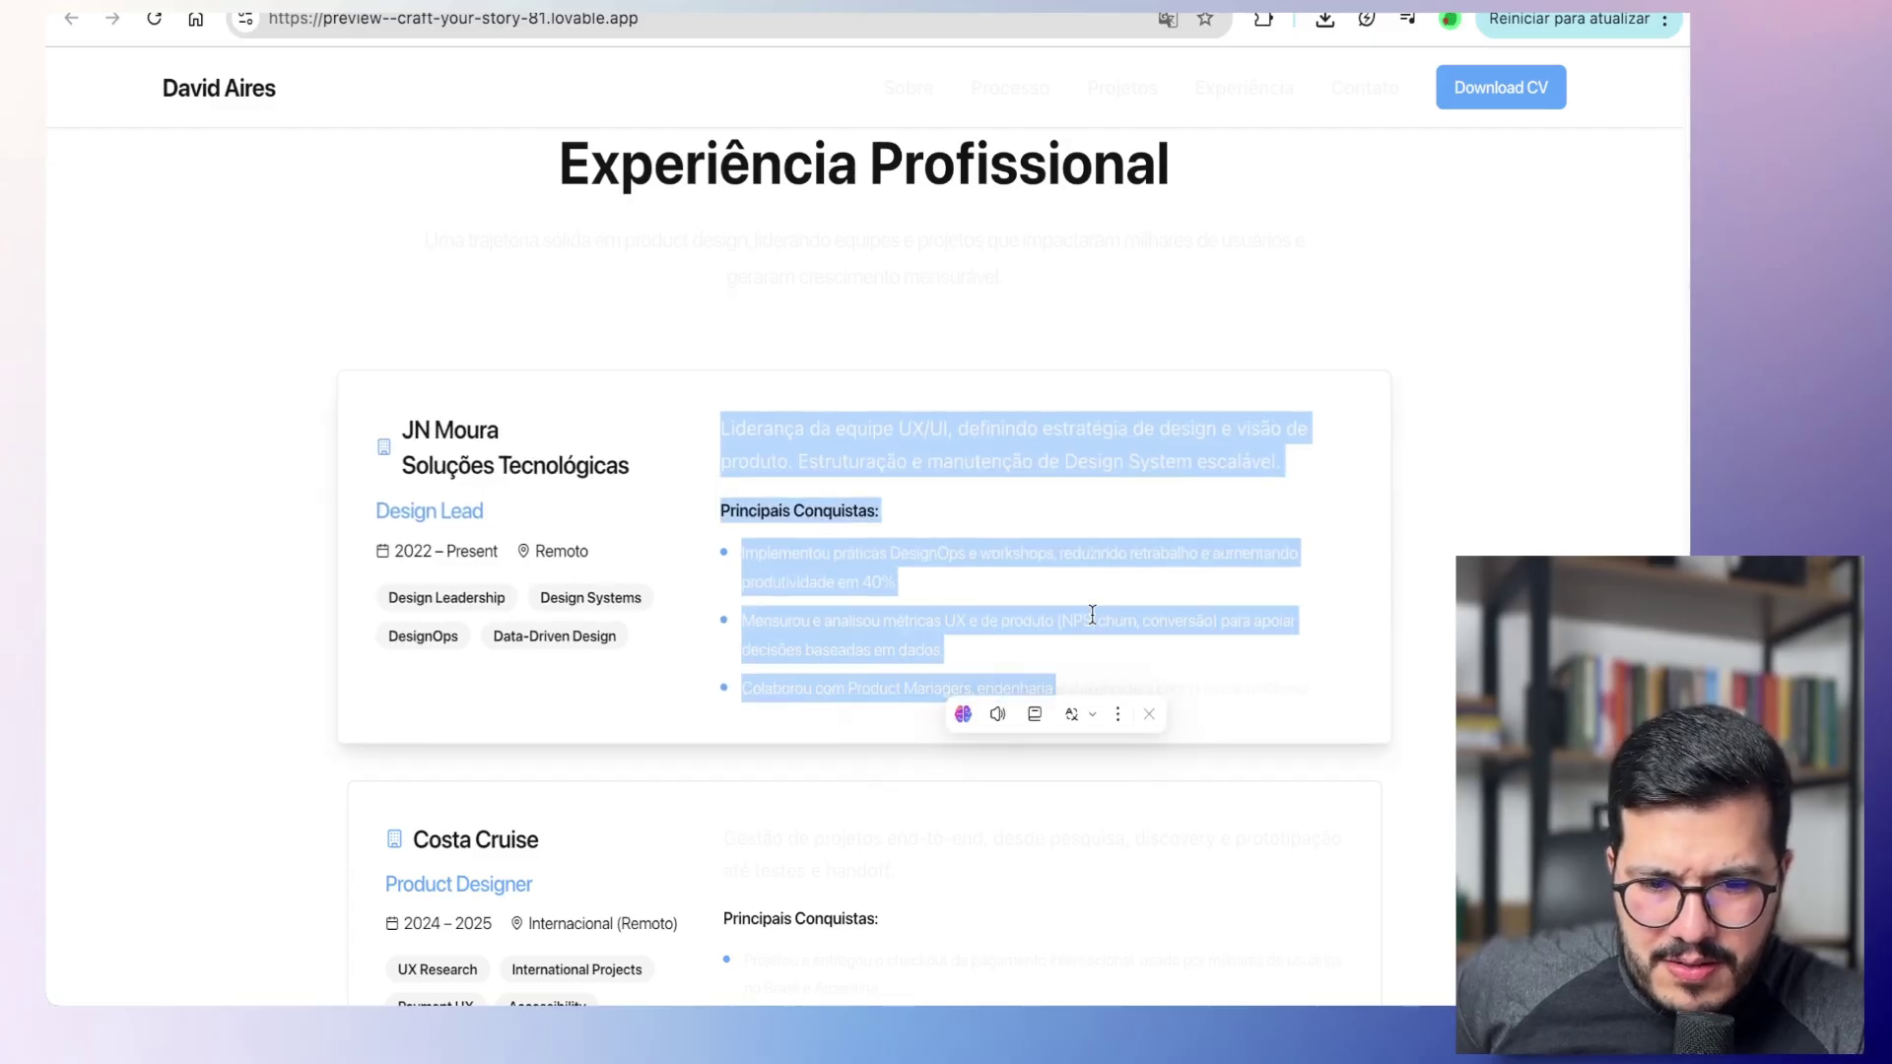
Step: Check the content of the Costa Cruise experience entry and continue to the Laudite and MeuCartãoMais entries
{"action": "scroll", "coordinate": [1092, 613], "scroll_direction": "down", "scroll_amount": 2}
{"action": "scroll", "coordinate": [802, 577], "scroll_direction": "down", "scroll_amount": 2}
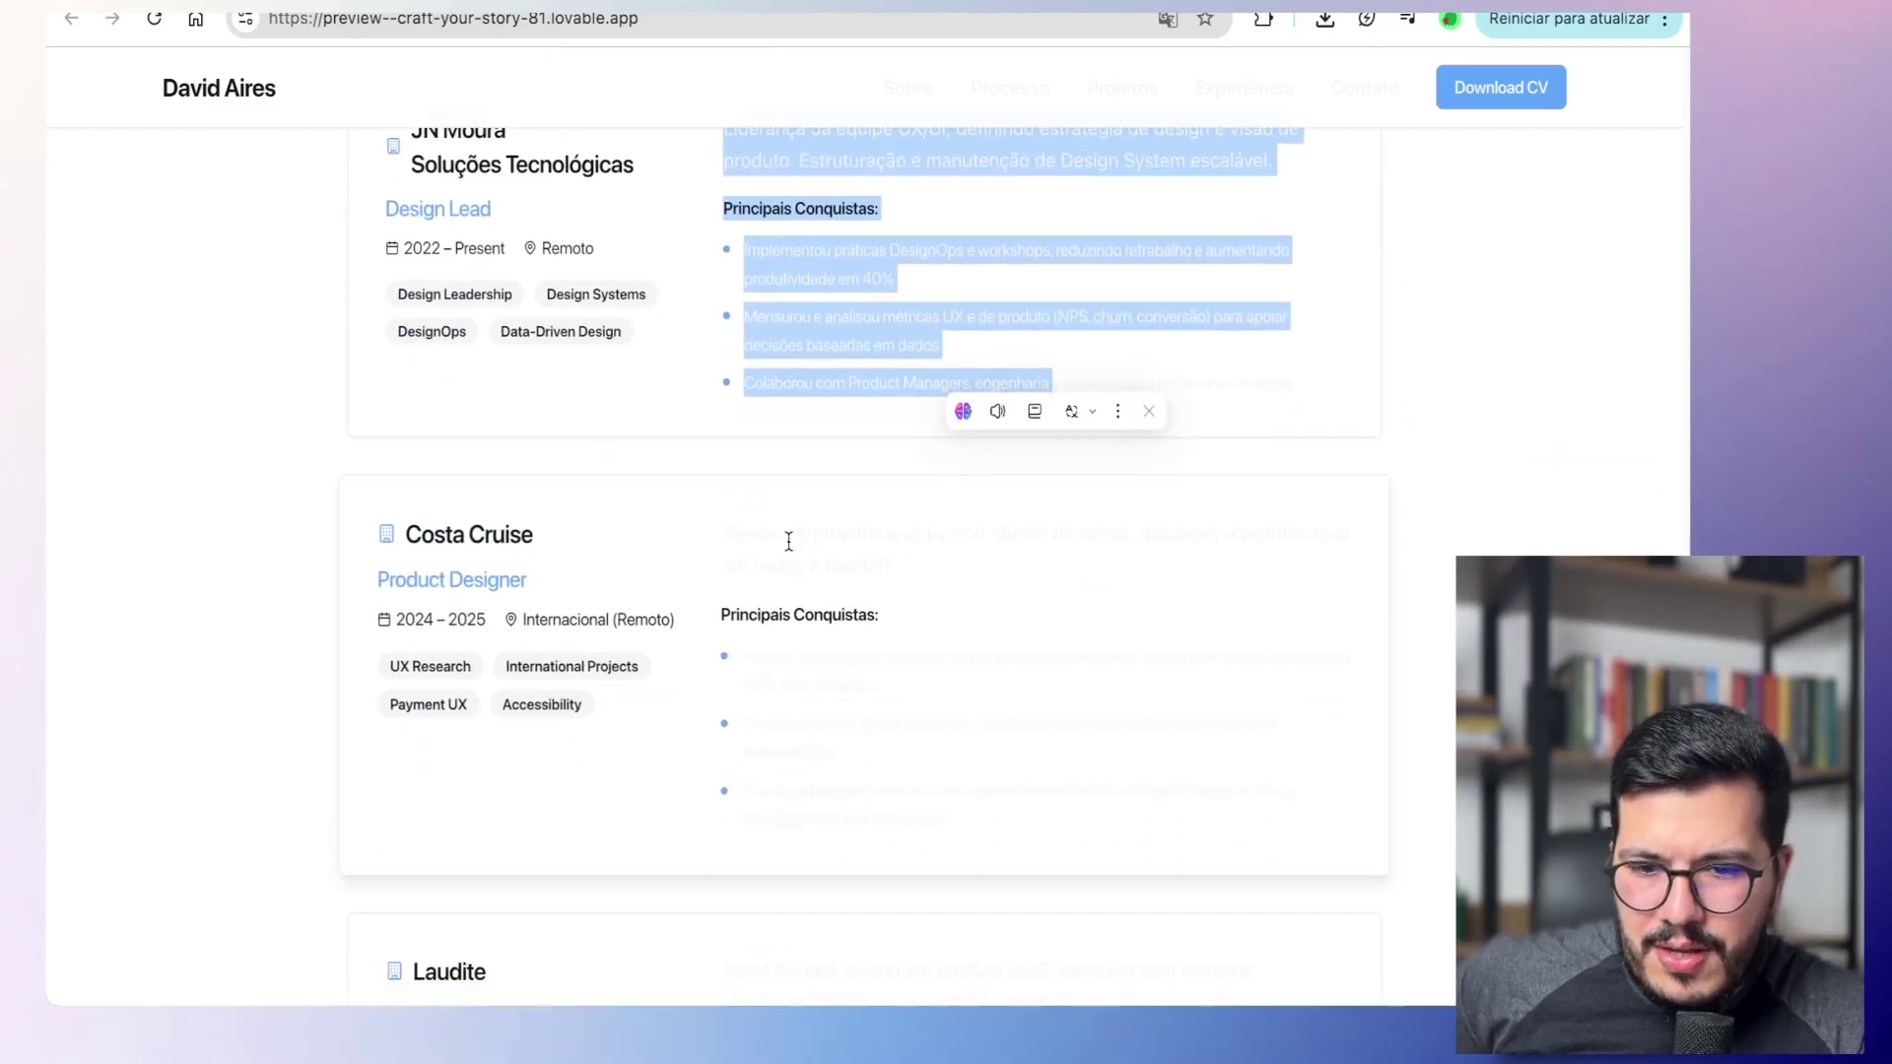
{"action": "left_click_drag", "start_coordinate": [386, 511], "coordinate": [802, 721]}
{"action": "left_click", "coordinate": [548, 646]}
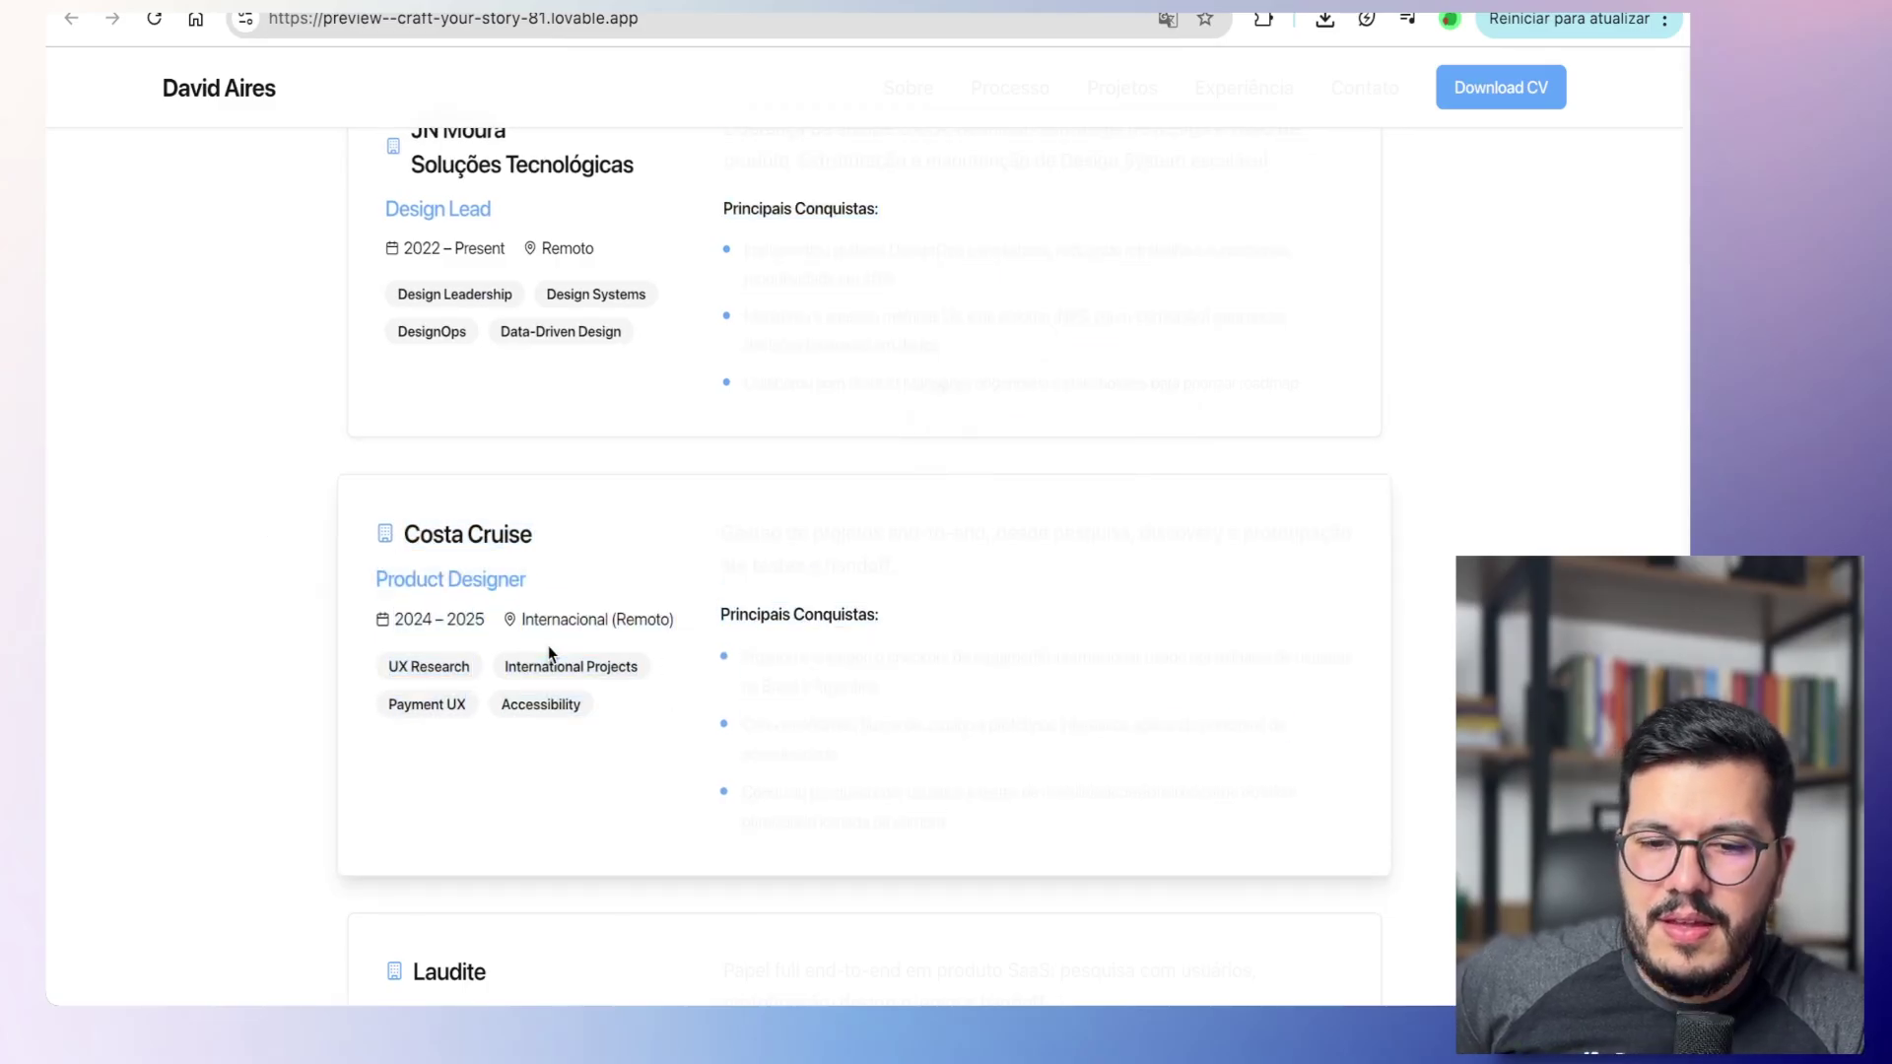
{"action": "scroll", "coordinate": [548, 646], "scroll_direction": "down", "scroll_amount": 3}
{"action": "scroll", "coordinate": [548, 646], "scroll_direction": "down", "scroll_amount": 5}
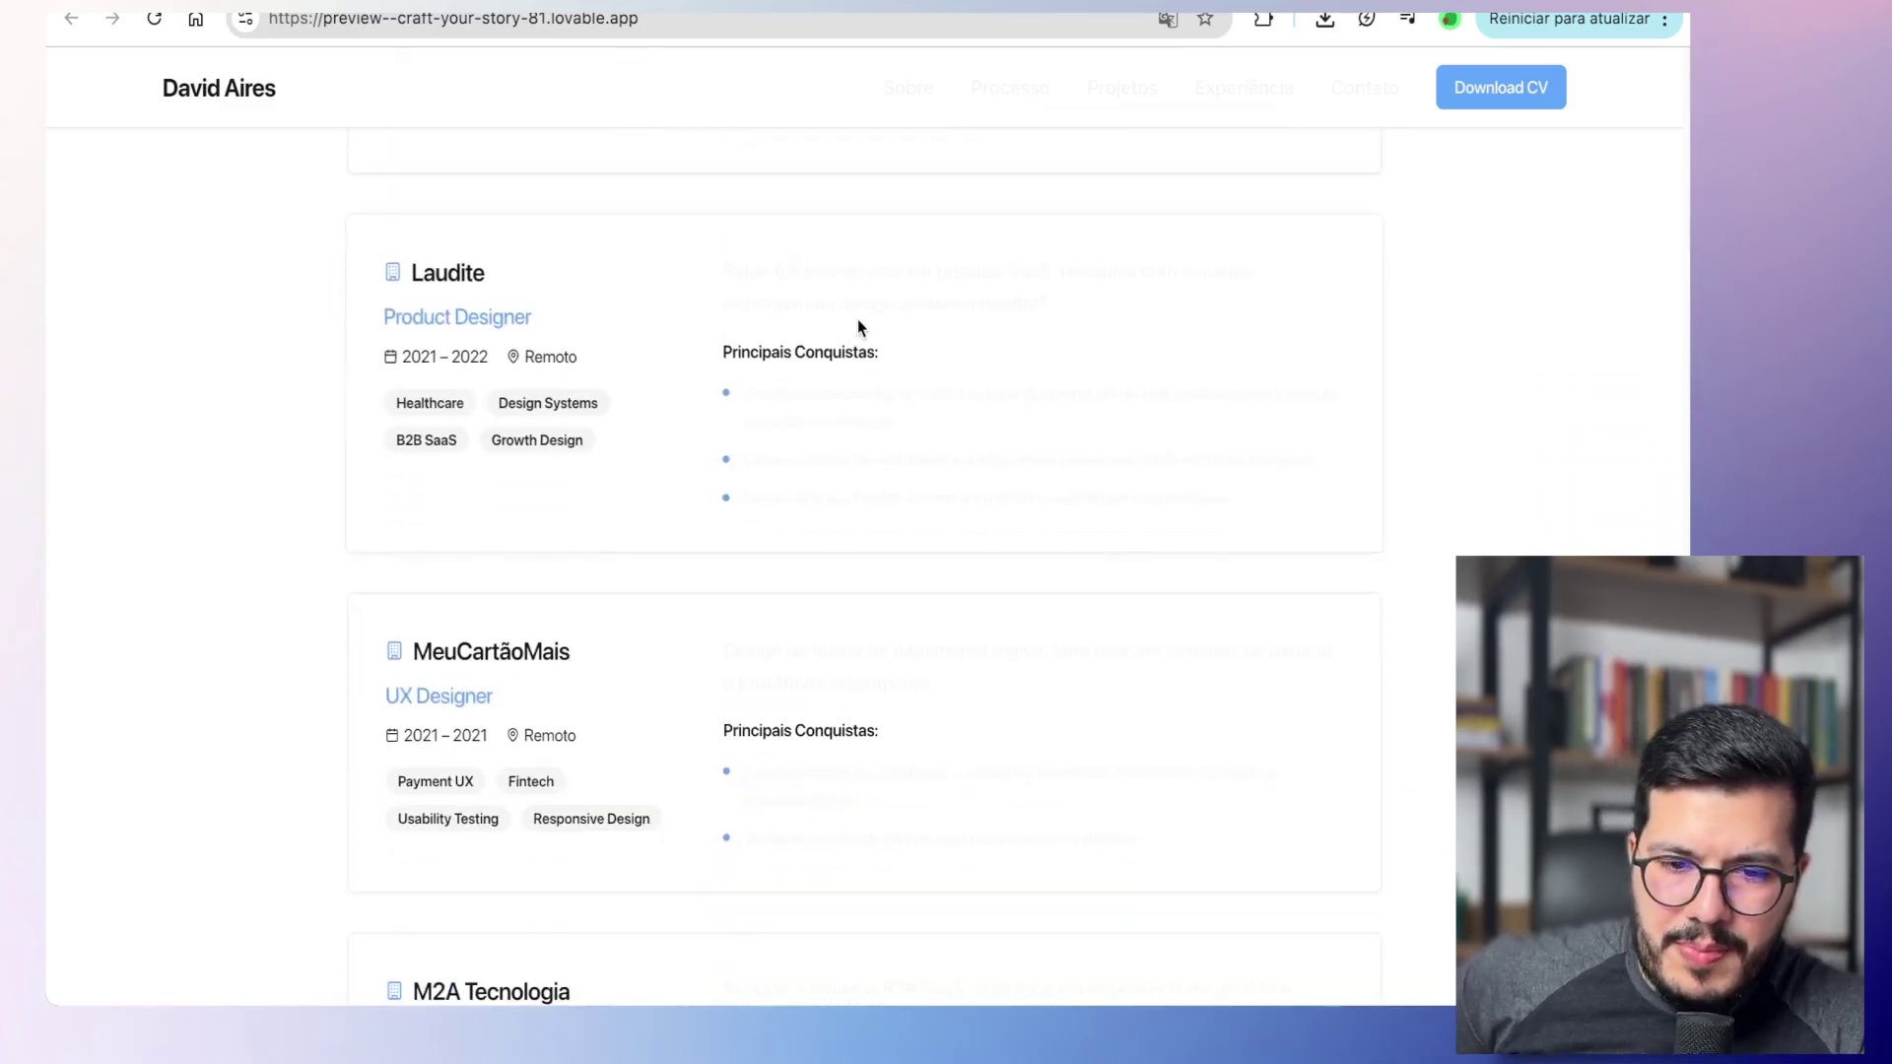
Step: Go past the M2A Tecnologia entry to the "Certificações" block and highlight its contents to read them
{"action": "scroll", "coordinate": [758, 350], "scroll_direction": "down", "scroll_amount": 2}
{"action": "scroll", "coordinate": [759, 350], "scroll_direction": "down", "scroll_amount": 6}
{"action": "scroll", "coordinate": [470, 531], "scroll_direction": "down", "scroll_amount": 1}
{"action": "left_click_drag", "start_coordinate": [726, 659], "coordinate": [1268, 792]}
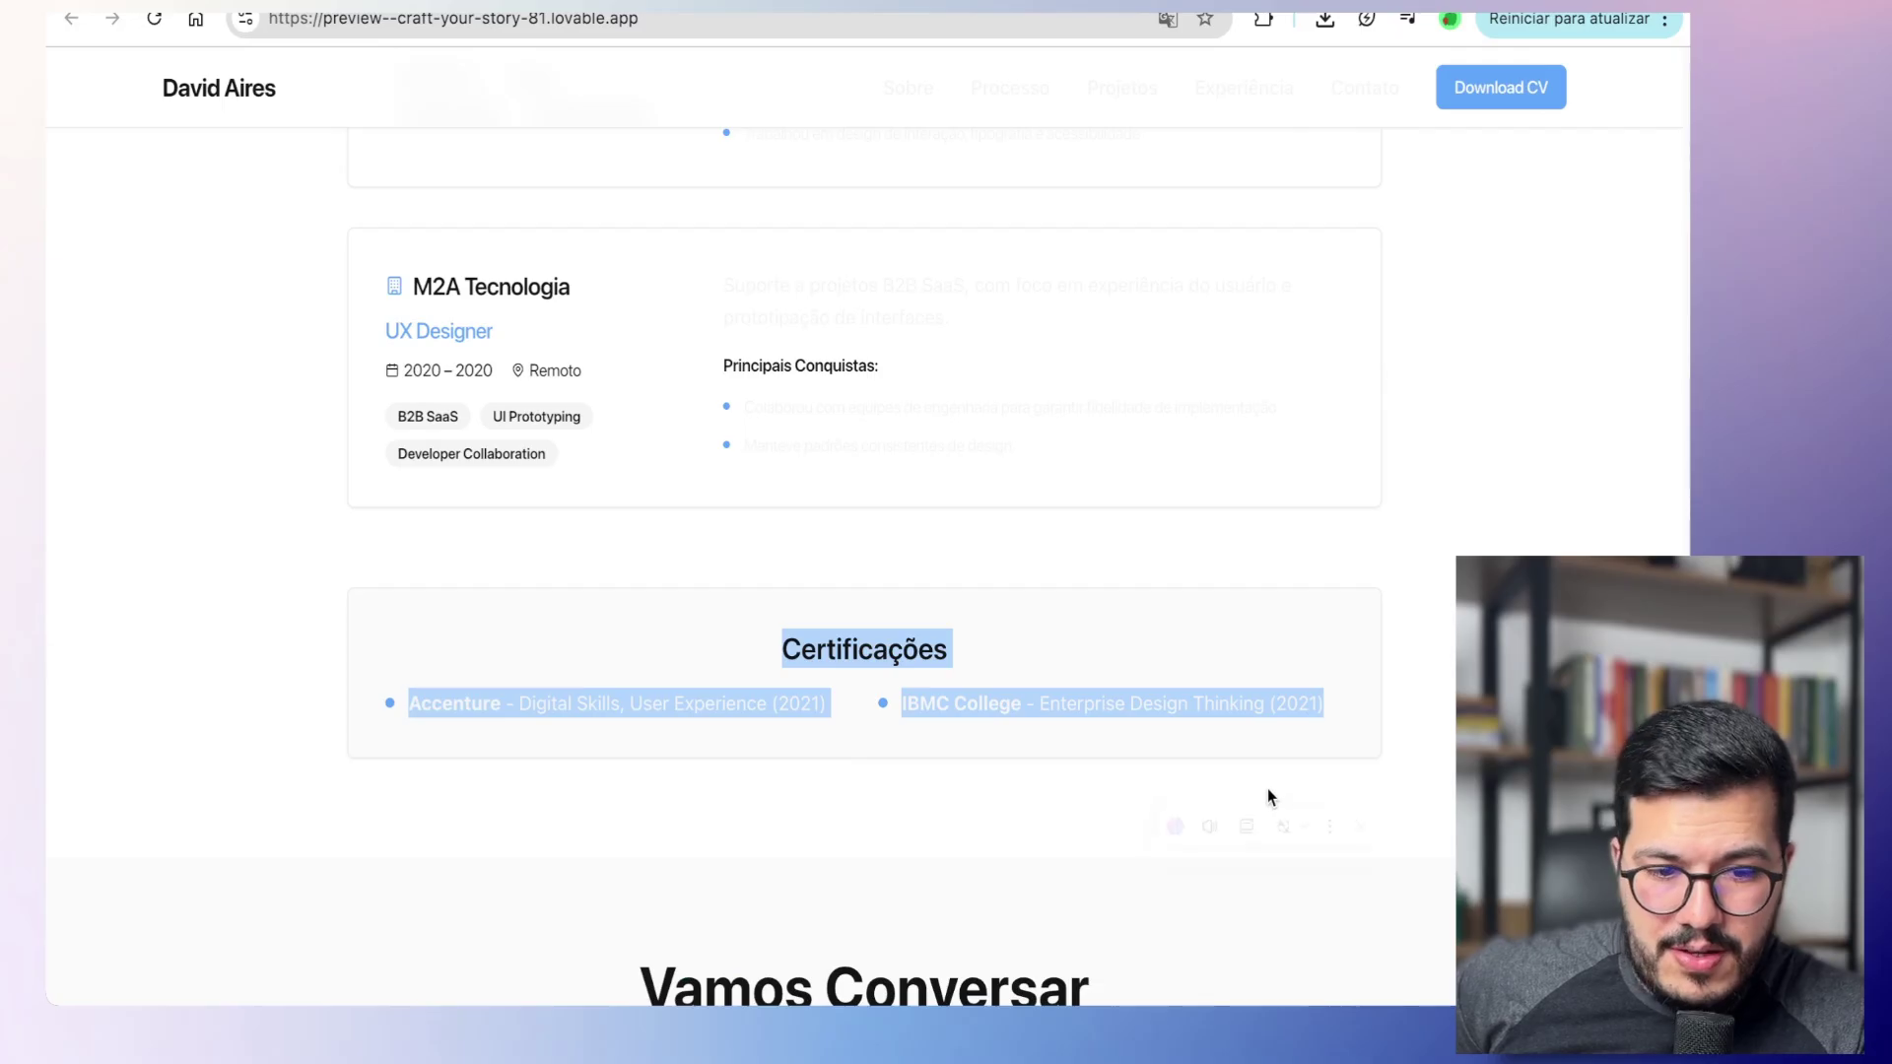
{"action": "left_click", "coordinate": [1436, 502]}
Step: Go to the "Vamos Conversar" section and highlight its introductory text to read it
{"action": "scroll", "coordinate": [1438, 499], "scroll_direction": "down", "scroll_amount": 5}
{"action": "left_click_drag", "start_coordinate": [1312, 492], "coordinate": [1068, 617]}
{"action": "left_click", "coordinate": [1200, 372]}
{"action": "scroll", "coordinate": [1202, 347], "scroll_direction": "down", "scroll_amount": 2}
{"action": "scroll", "coordinate": [1202, 339], "scroll_direction": "down", "scroll_amount": 1}
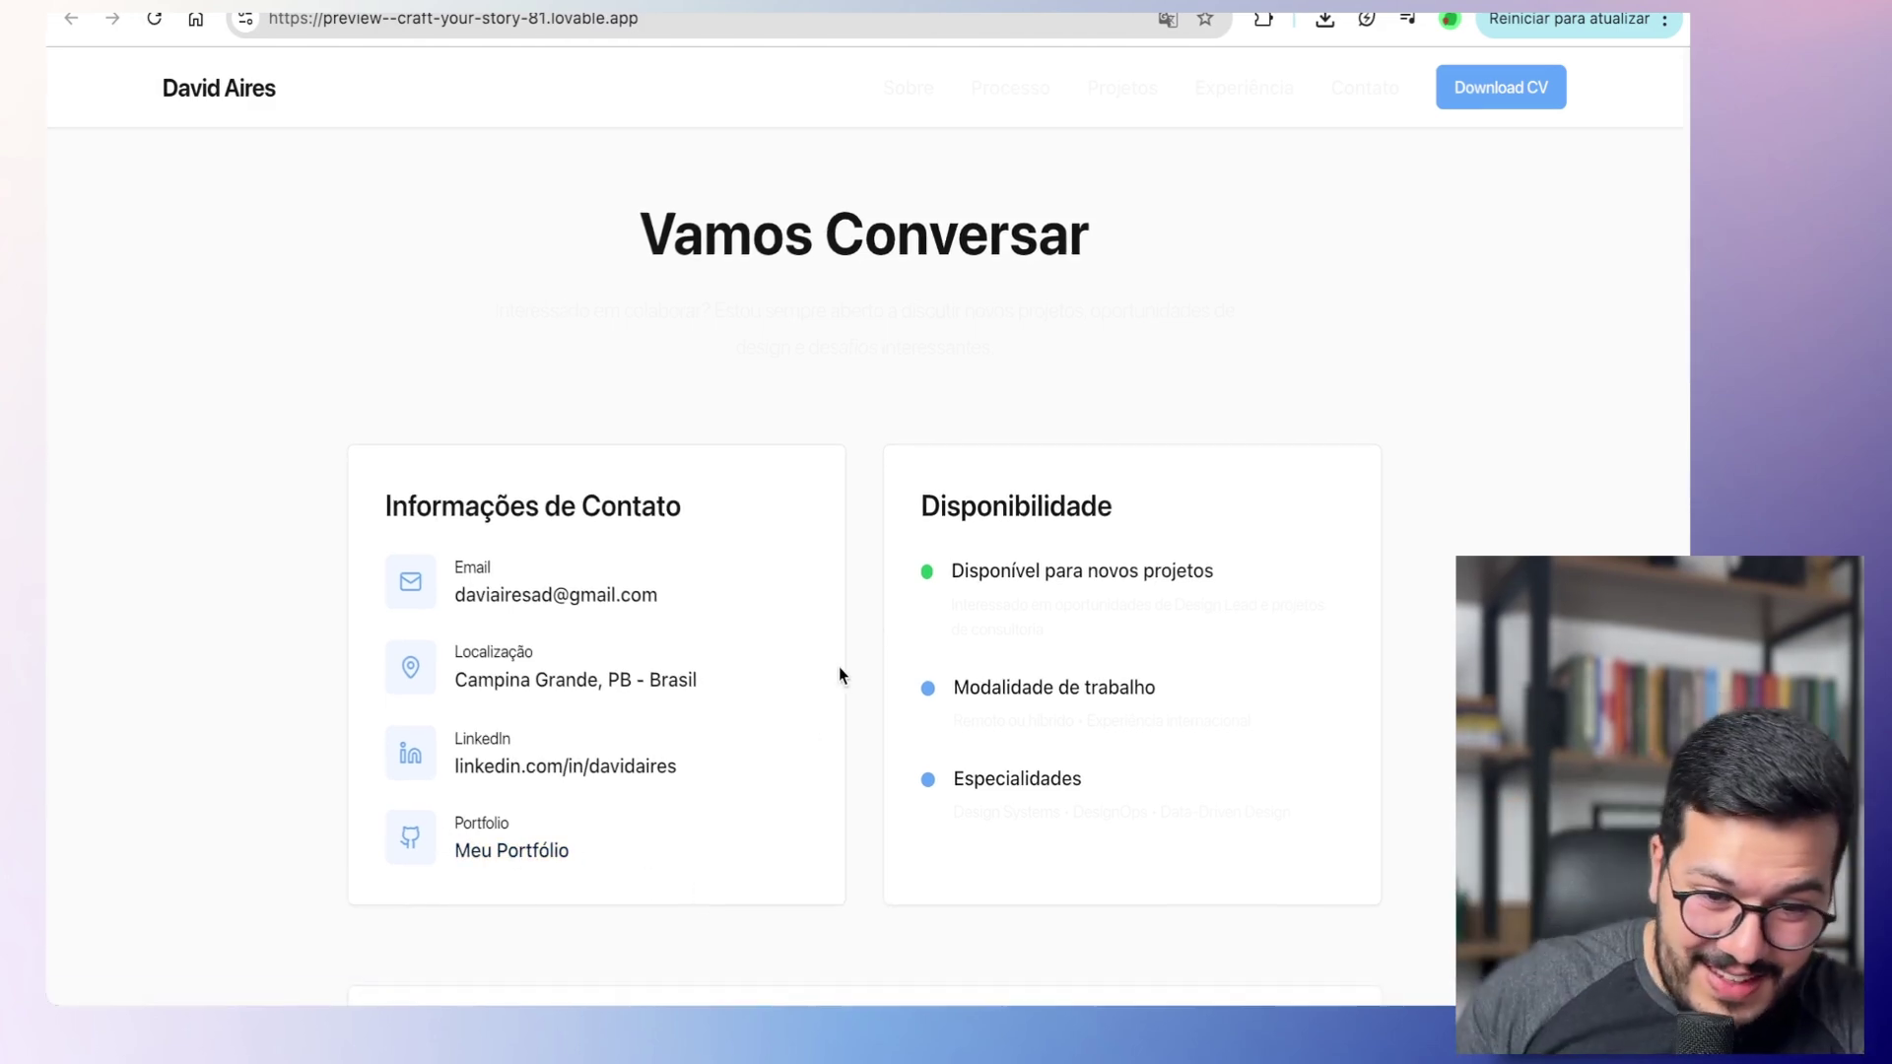
Step: Highlight the captions under "Disponível para novos projetos", "Modalidade de trabalho" and "Especialidades" in the Disponibilidade card to review them
{"action": "left_click_drag", "start_coordinate": [964, 572], "coordinate": [1125, 642]}
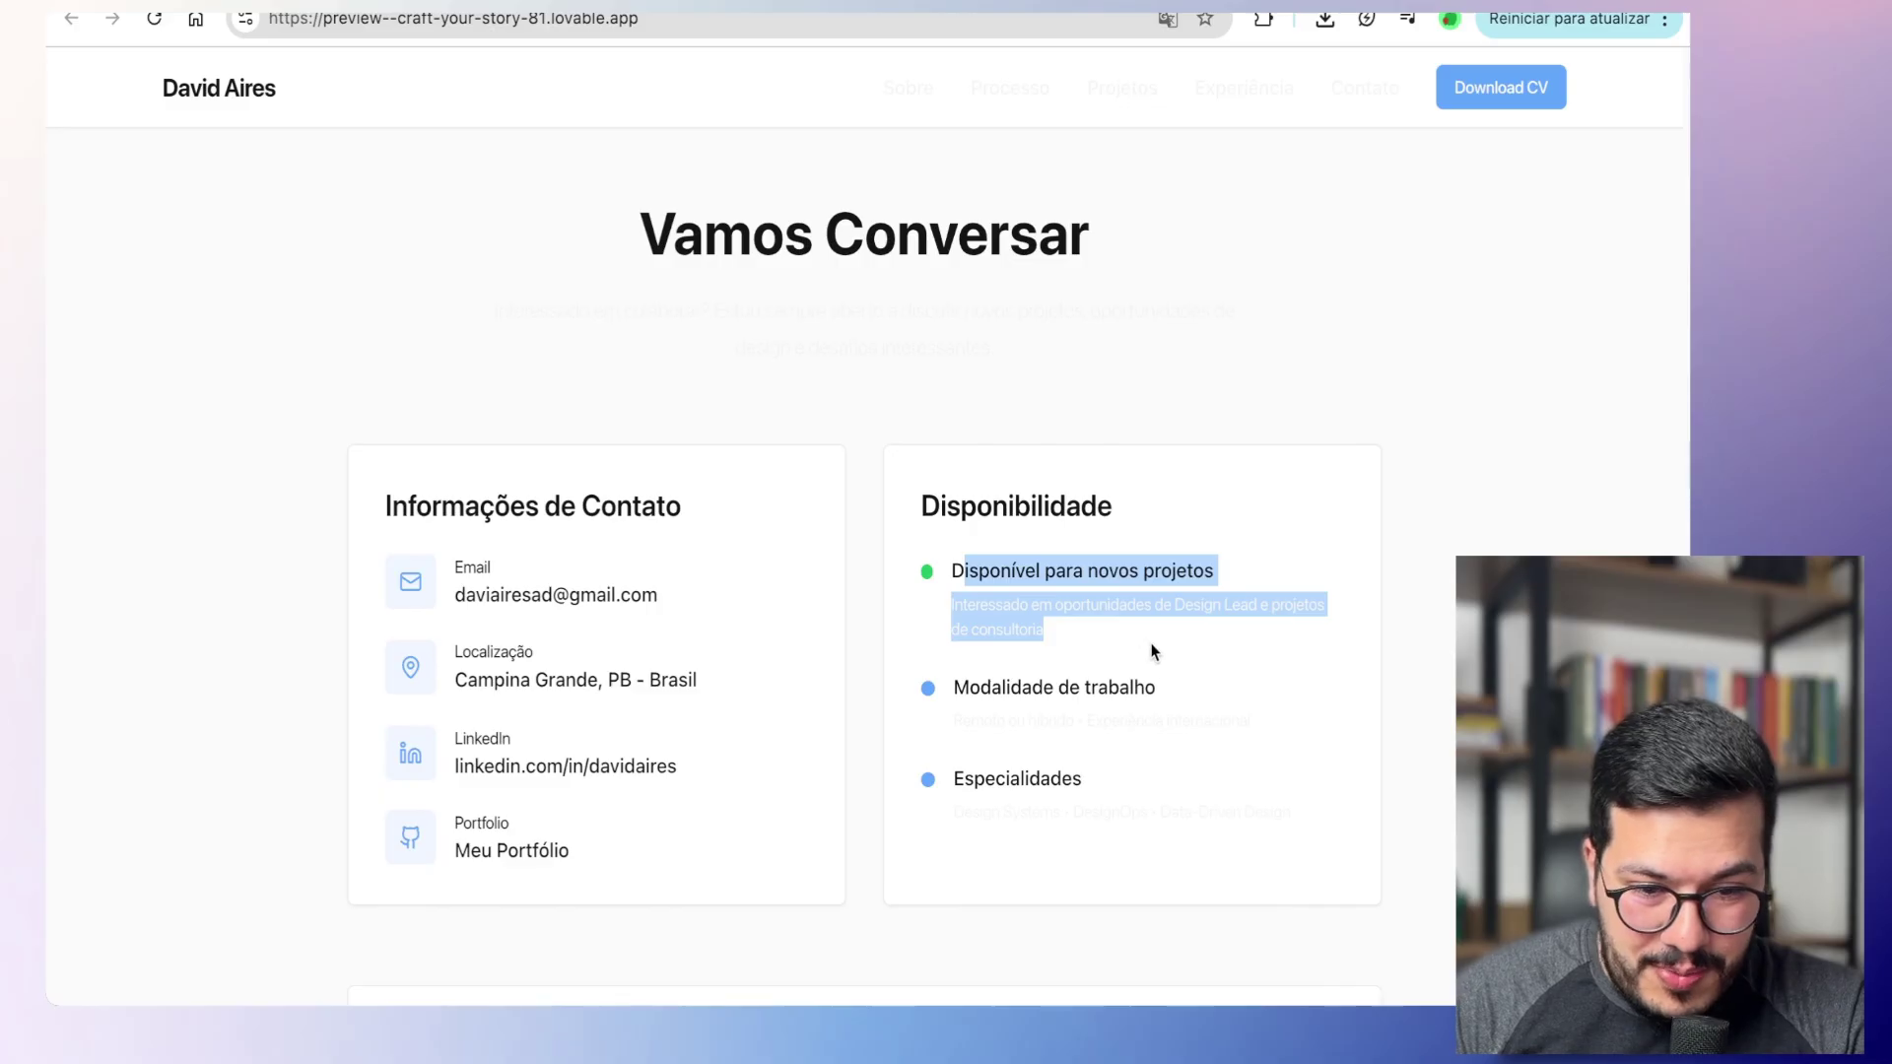
{"action": "left_click_drag", "start_coordinate": [953, 722], "coordinate": [1197, 721]}
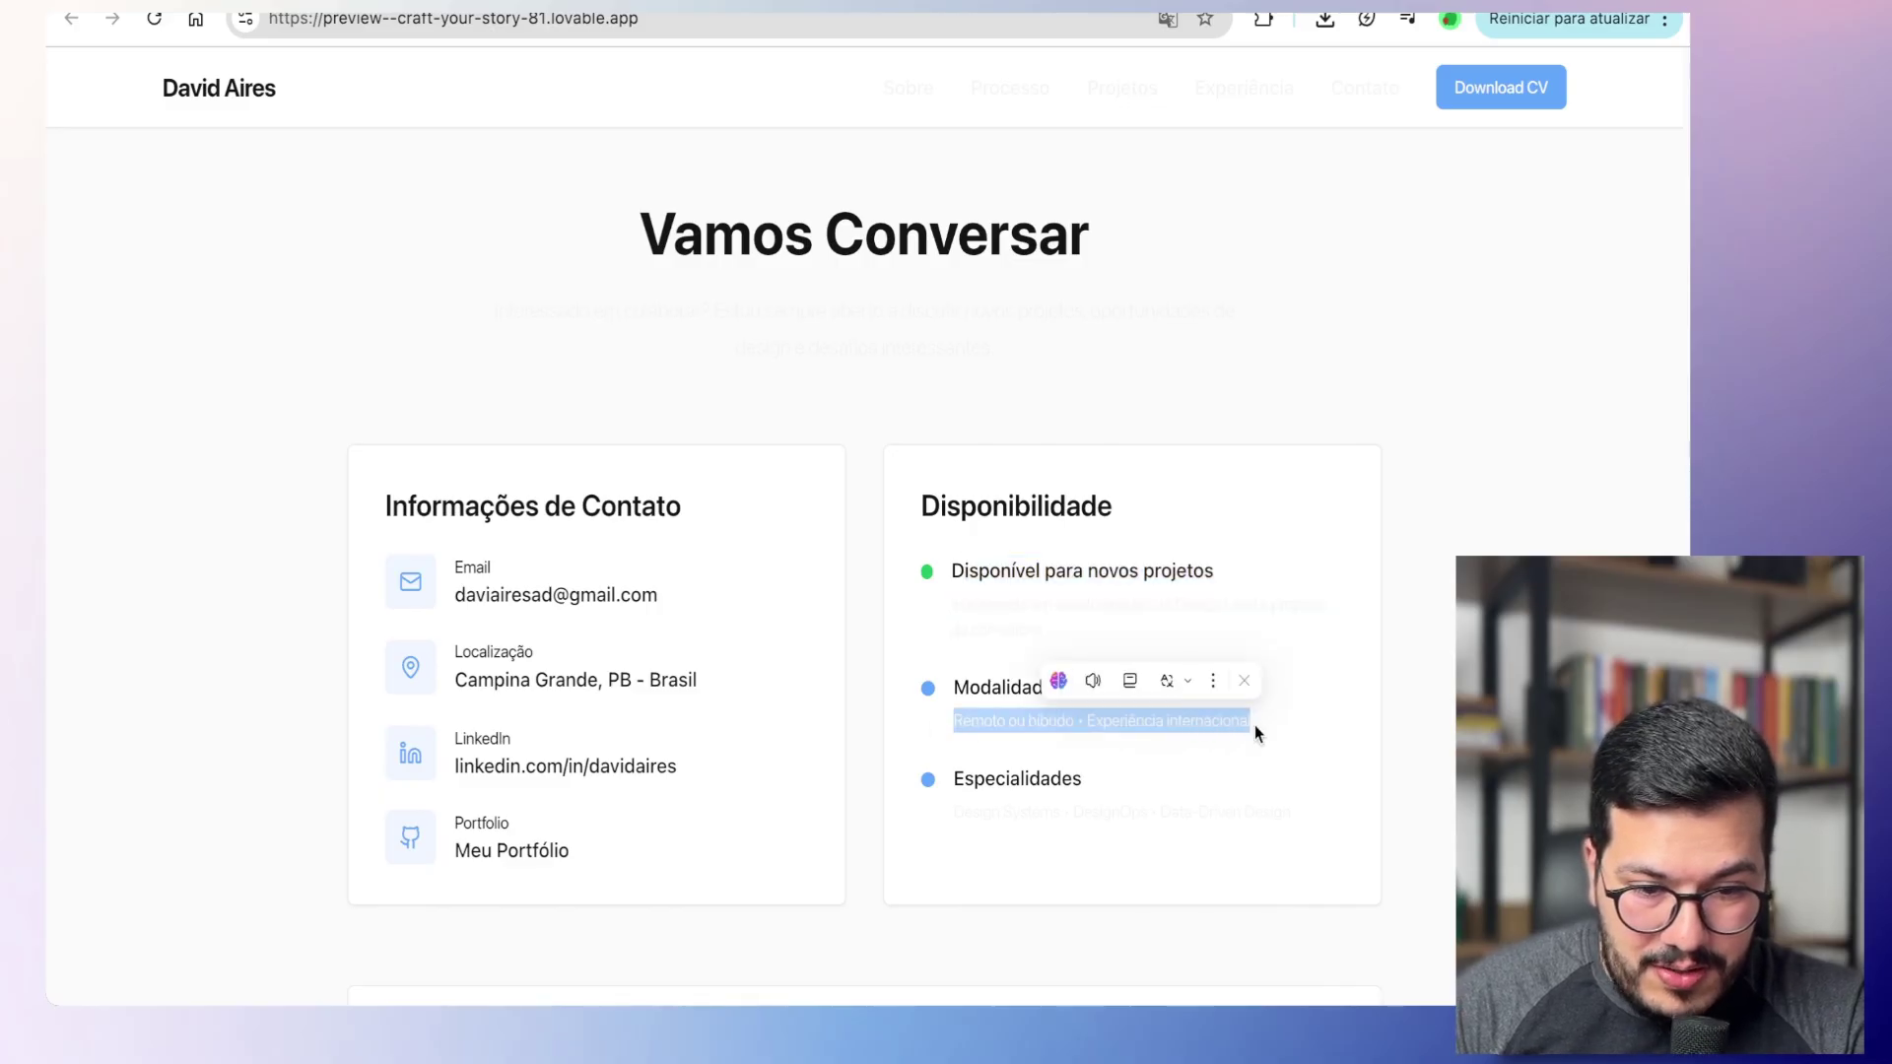
{"action": "left_click_drag", "start_coordinate": [1330, 887], "coordinate": [1018, 788]}
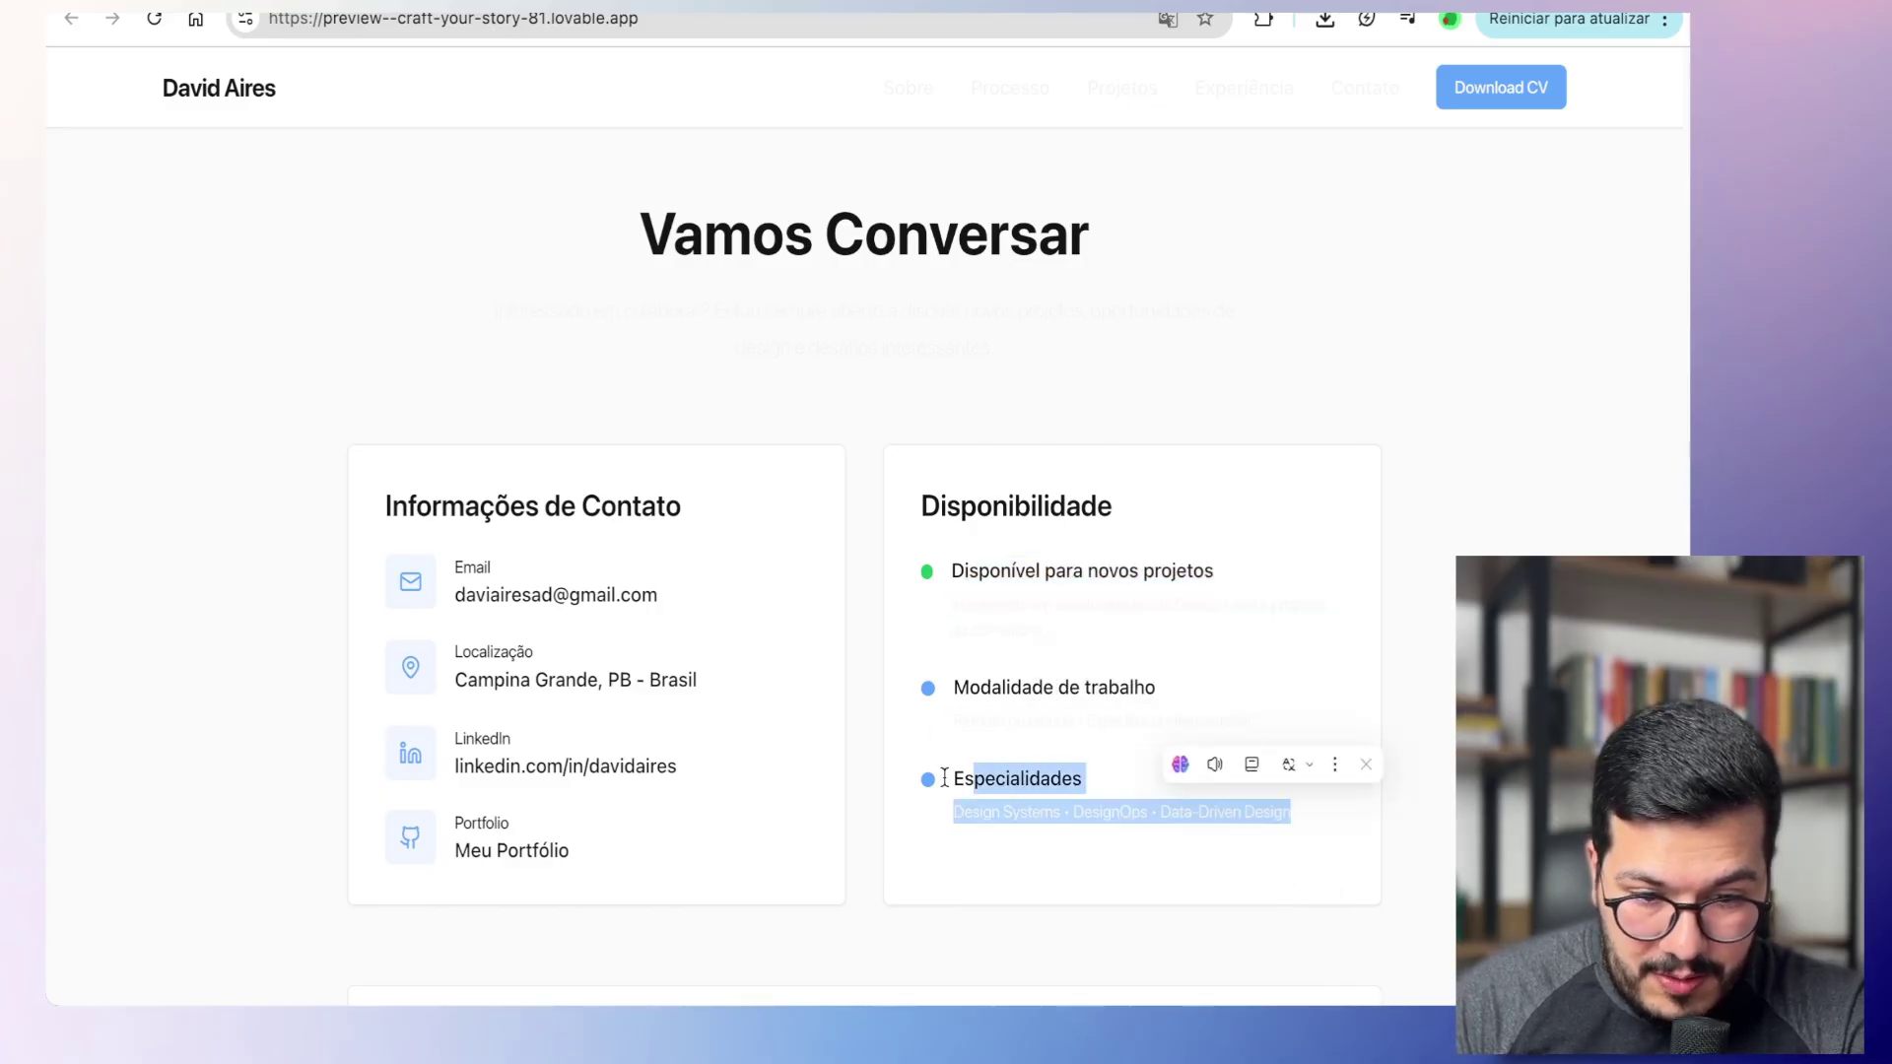
{"action": "left_click", "coordinate": [946, 382]}
Step: Highlight the "Pronto para começar um projeto?" text and the footer description to read them
{"action": "scroll", "coordinate": [946, 374], "scroll_direction": "down", "scroll_amount": 5}
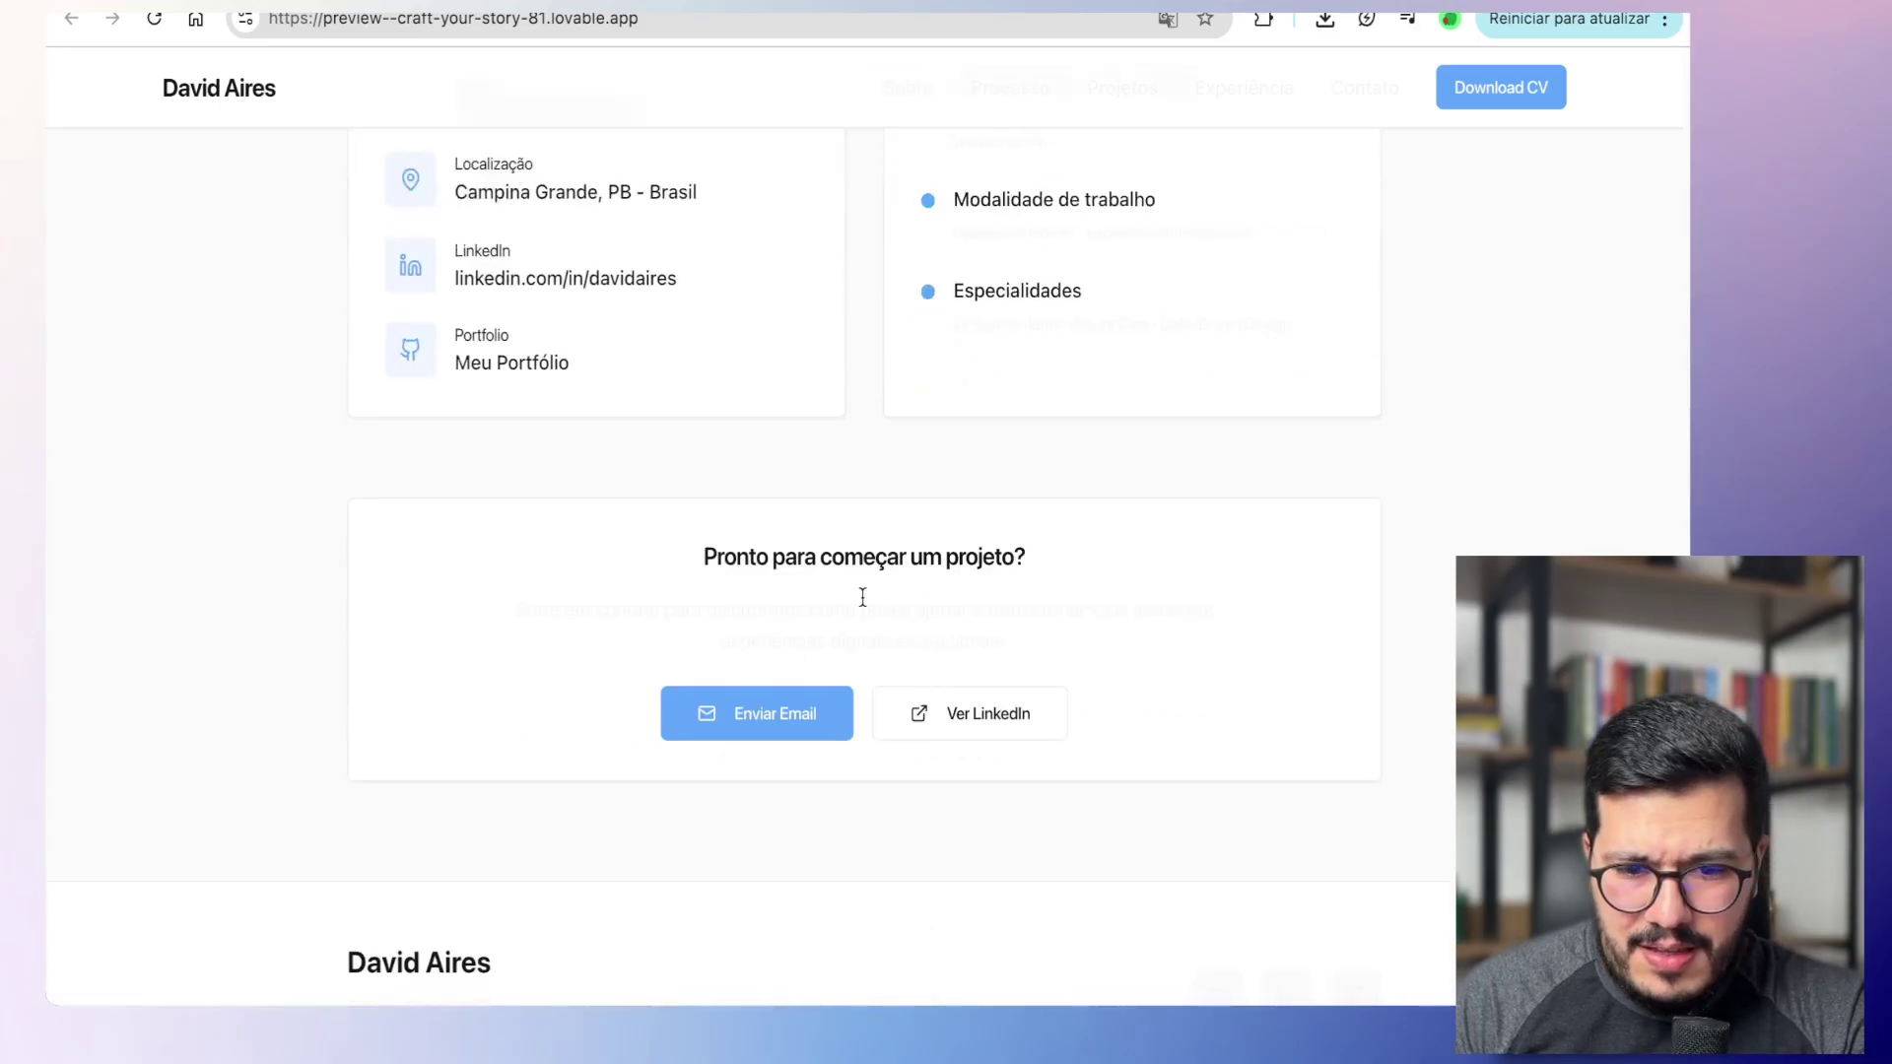
{"action": "left_click_drag", "start_coordinate": [695, 559], "coordinate": [1039, 684]}
{"action": "left_click", "coordinate": [1216, 671]}
{"action": "scroll", "coordinate": [1216, 672], "scroll_direction": "down", "scroll_amount": 3}
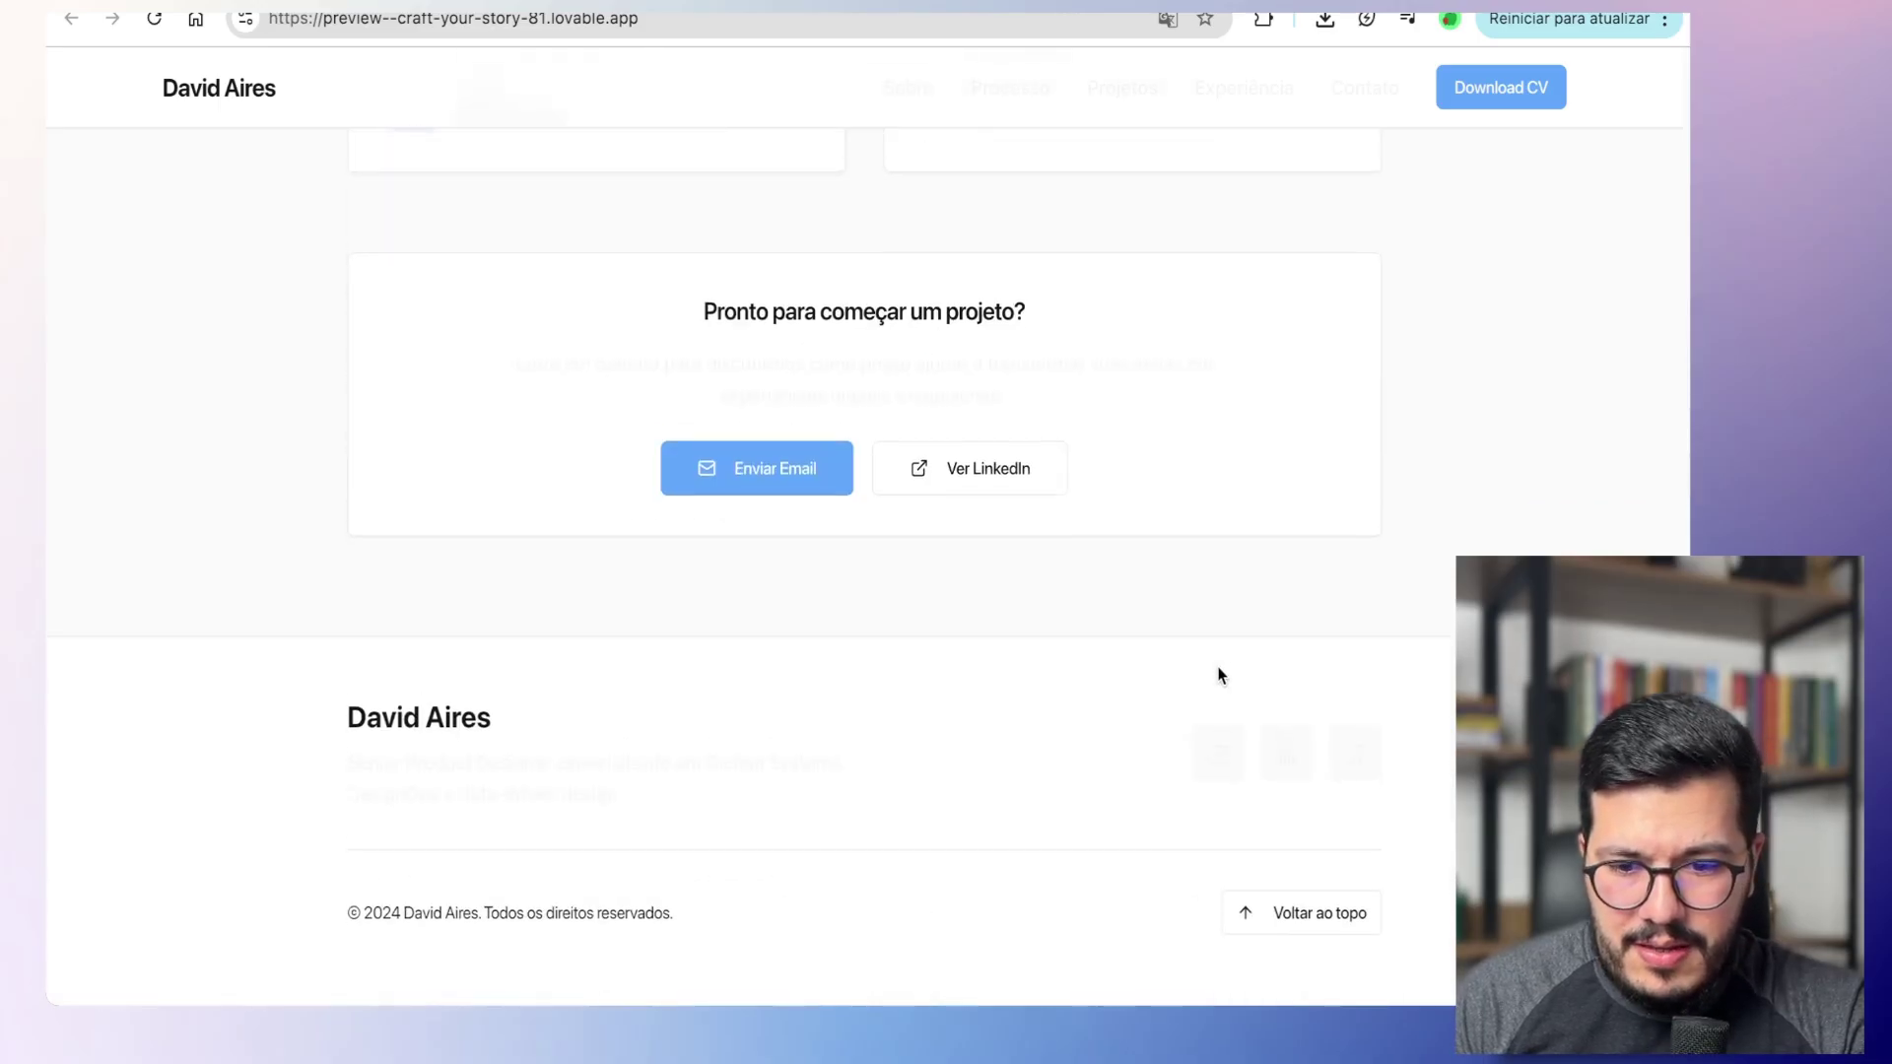
{"action": "left_click_drag", "start_coordinate": [349, 729], "coordinate": [664, 806]}
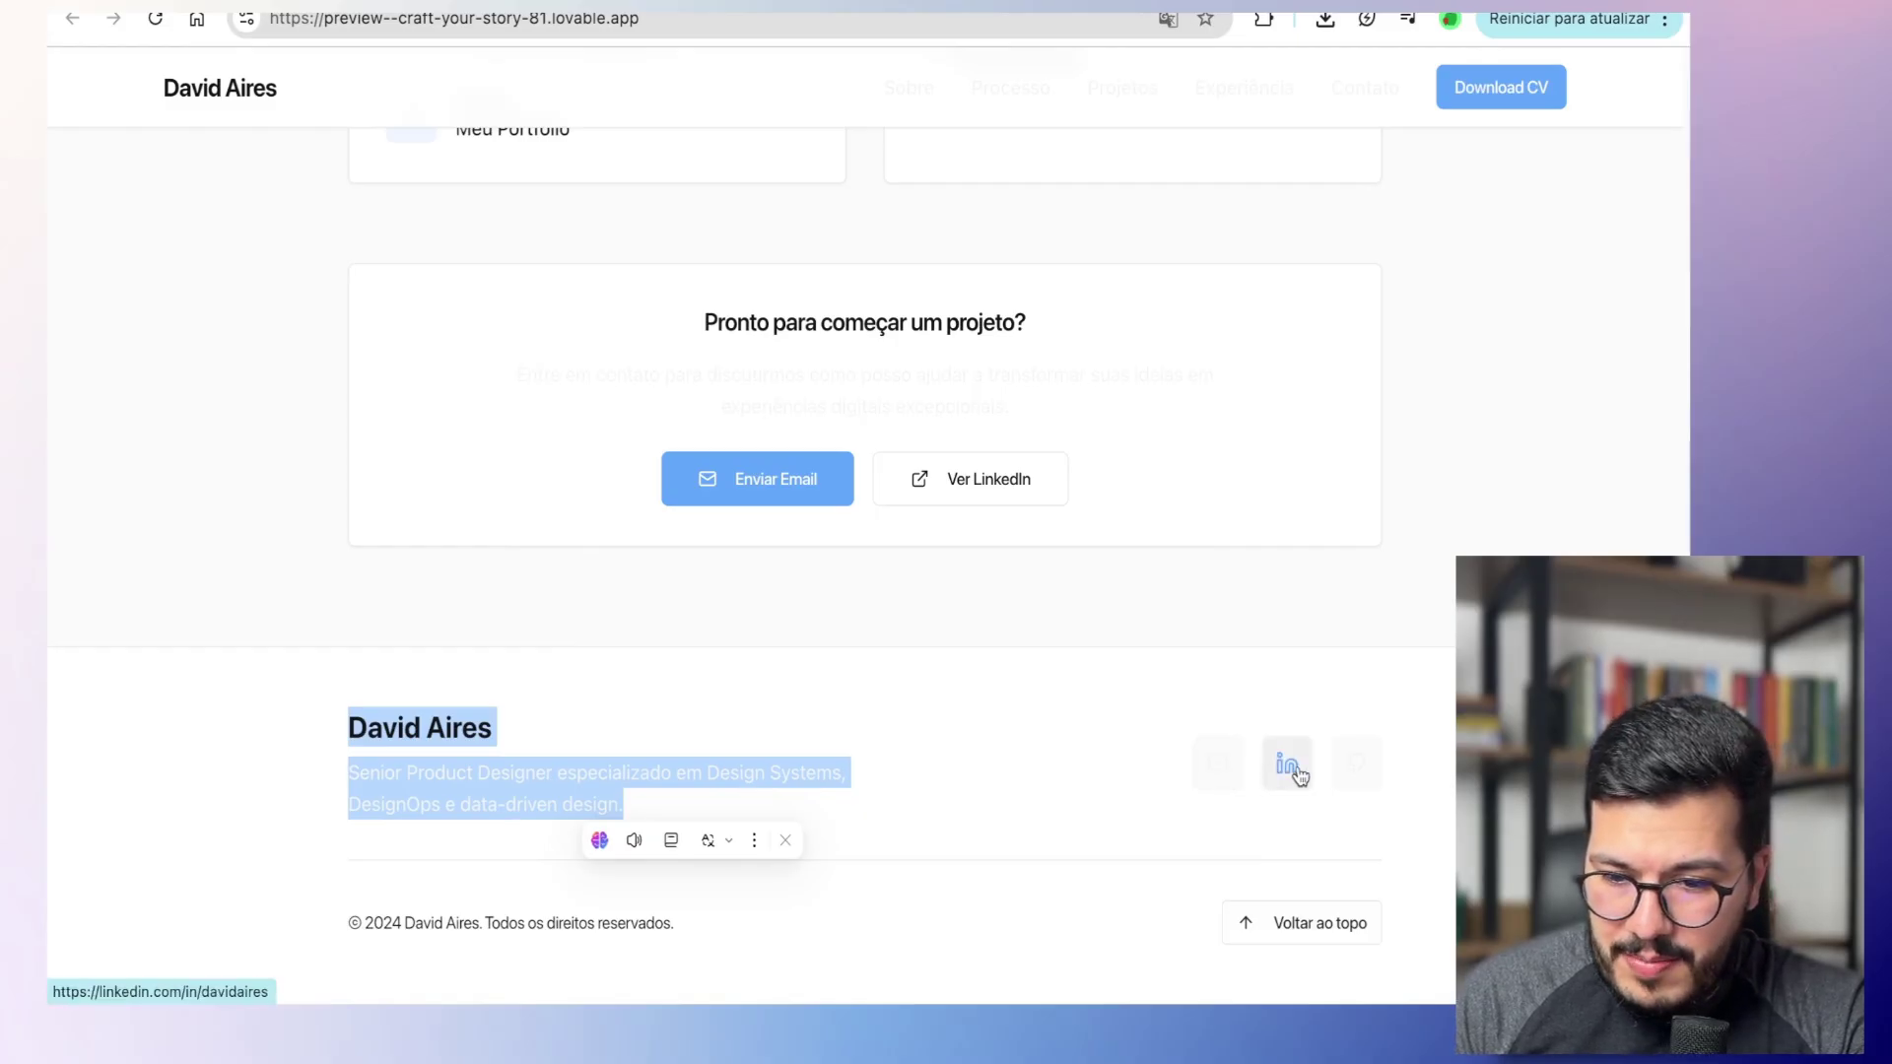
Step: Test "Voltar ao topo", the header links Processo, Projetos, Experiência and Contato, and the site name in the header
{"action": "left_click", "coordinate": [1249, 923]}
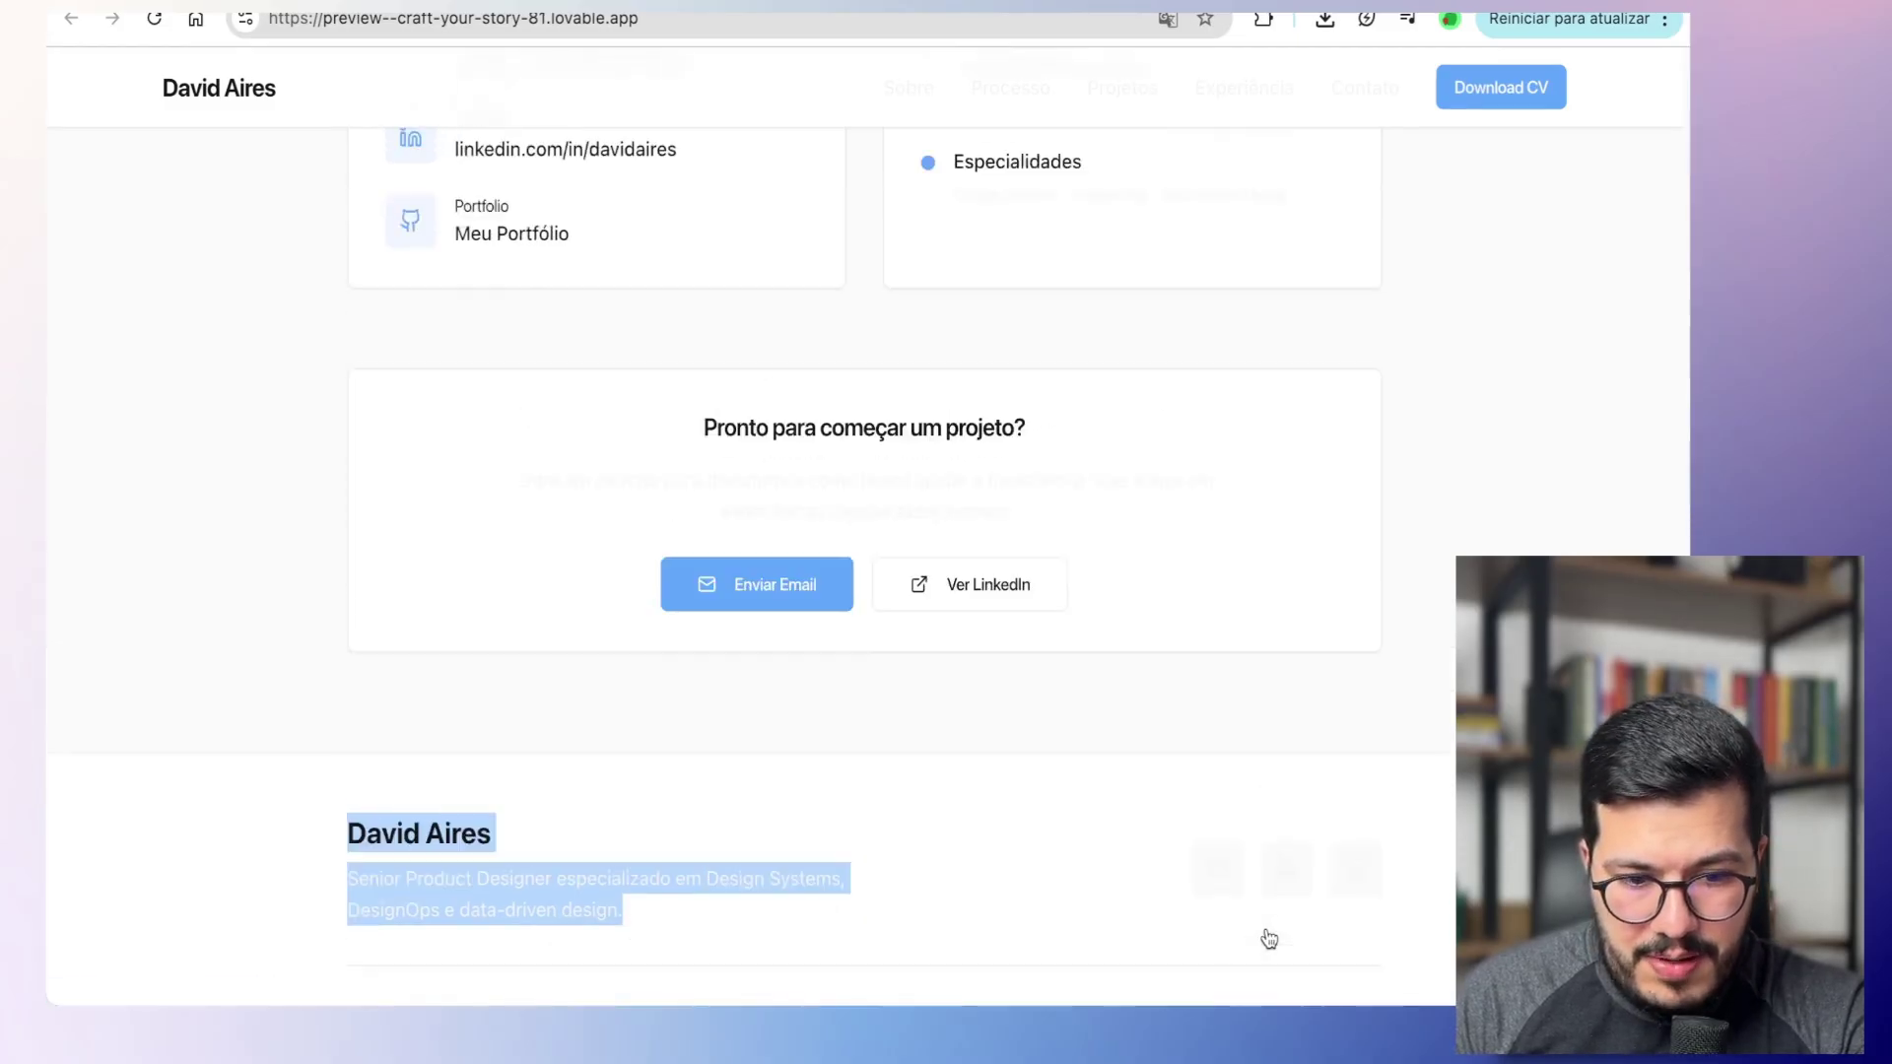
{"action": "left_click", "coordinate": [985, 86]}
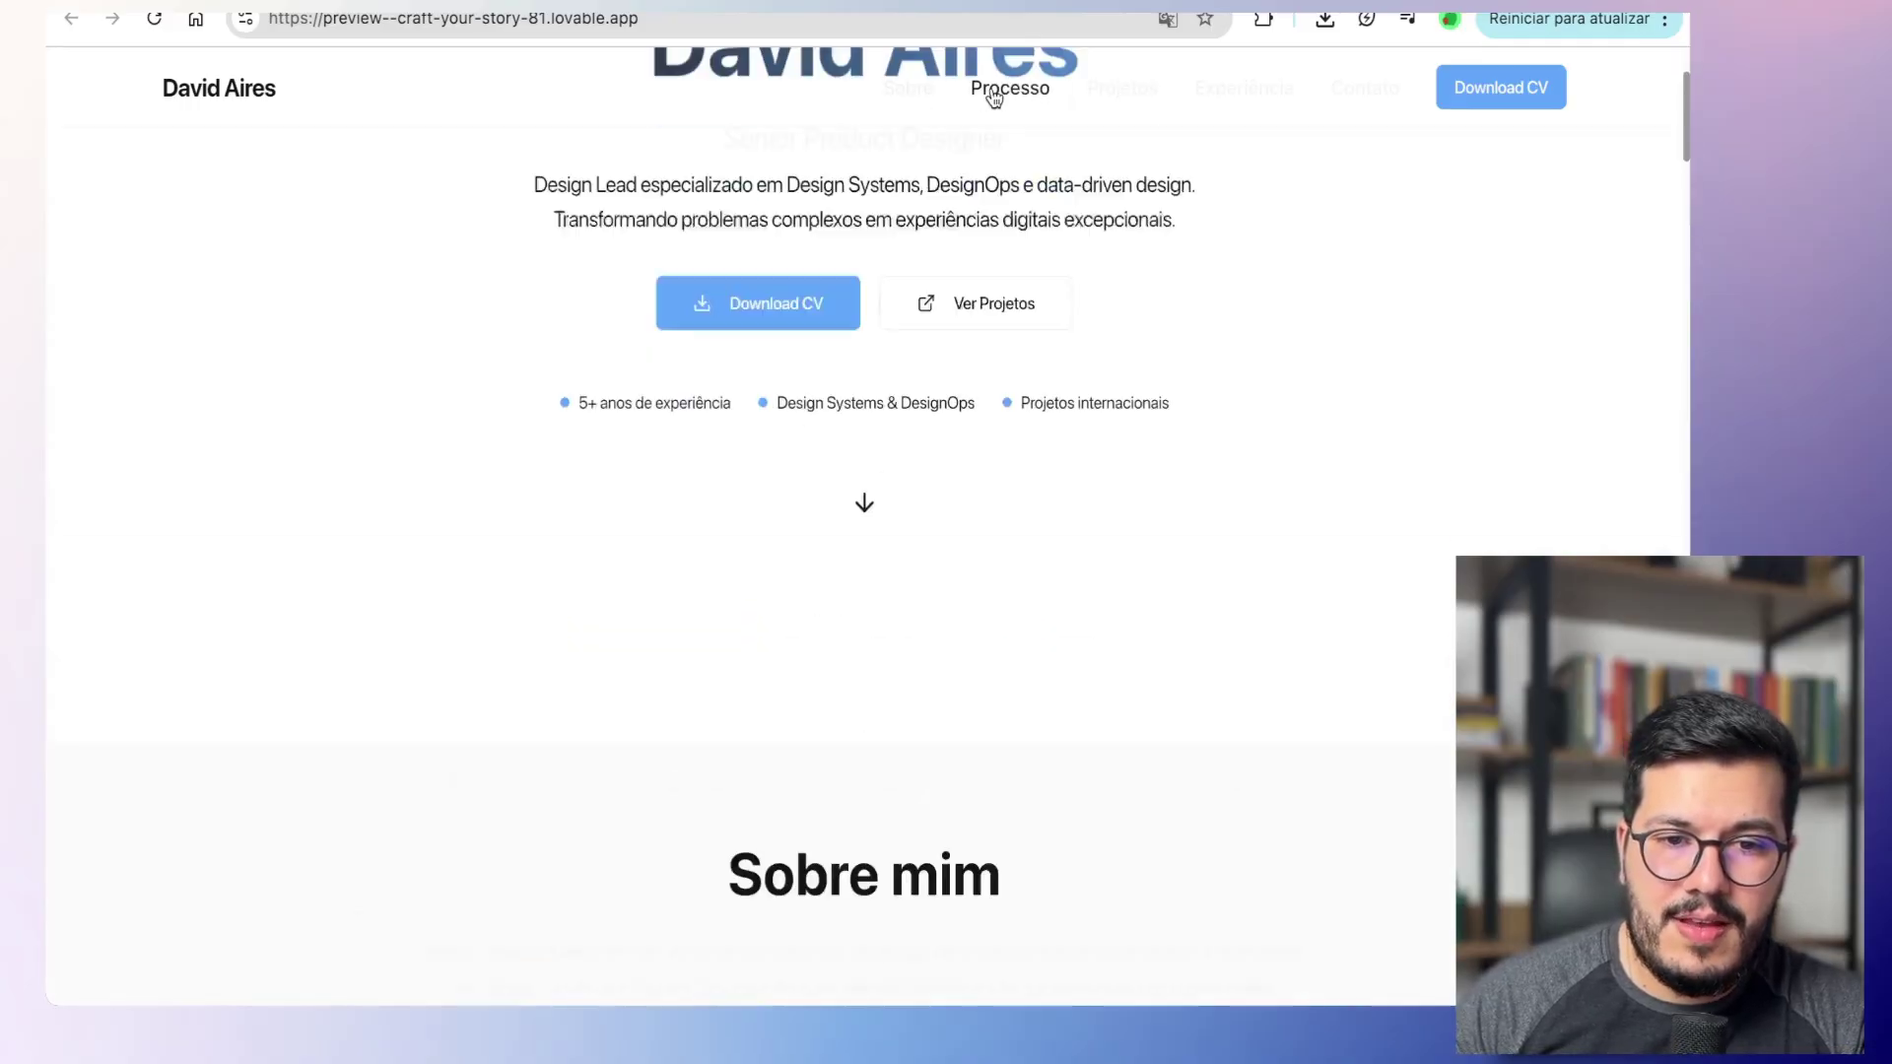
{"action": "left_click", "coordinate": [1106, 91]}
{"action": "left_click", "coordinate": [1245, 88]}
{"action": "left_click", "coordinate": [1383, 90]}
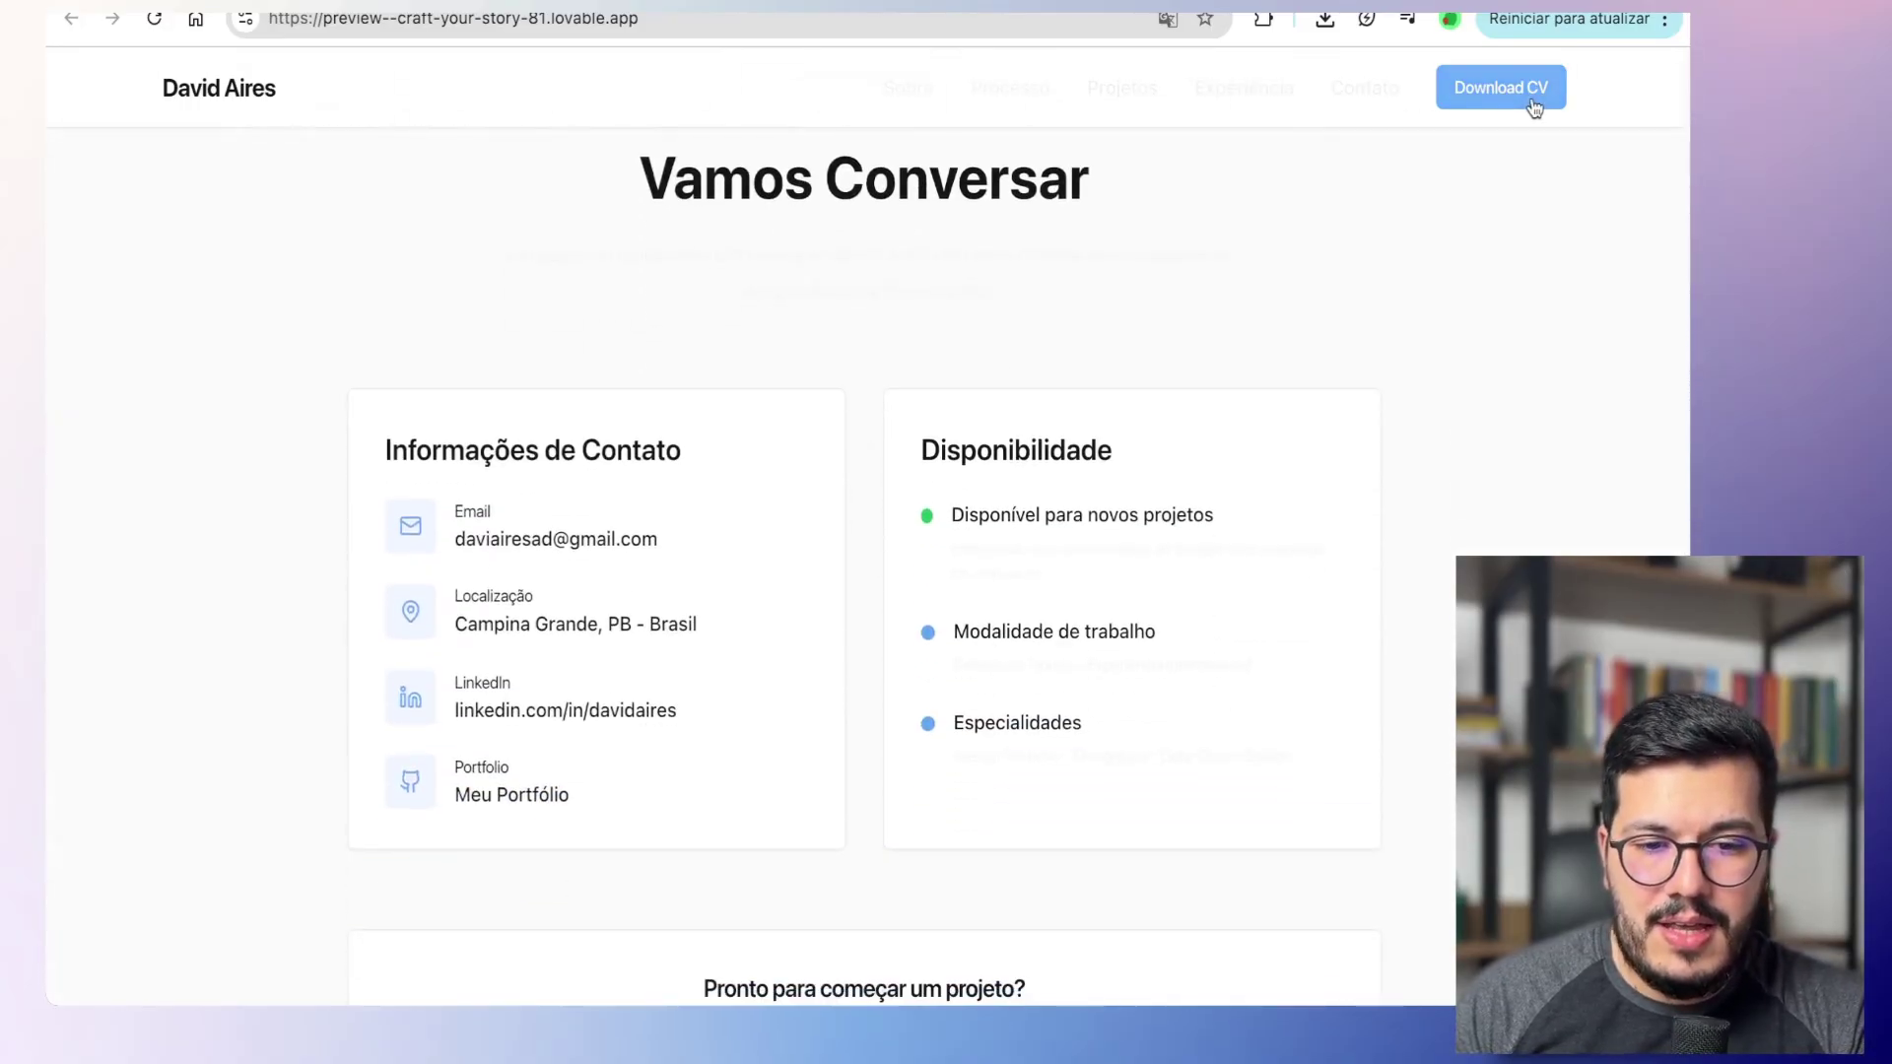
{"action": "left_click", "coordinate": [242, 90]}
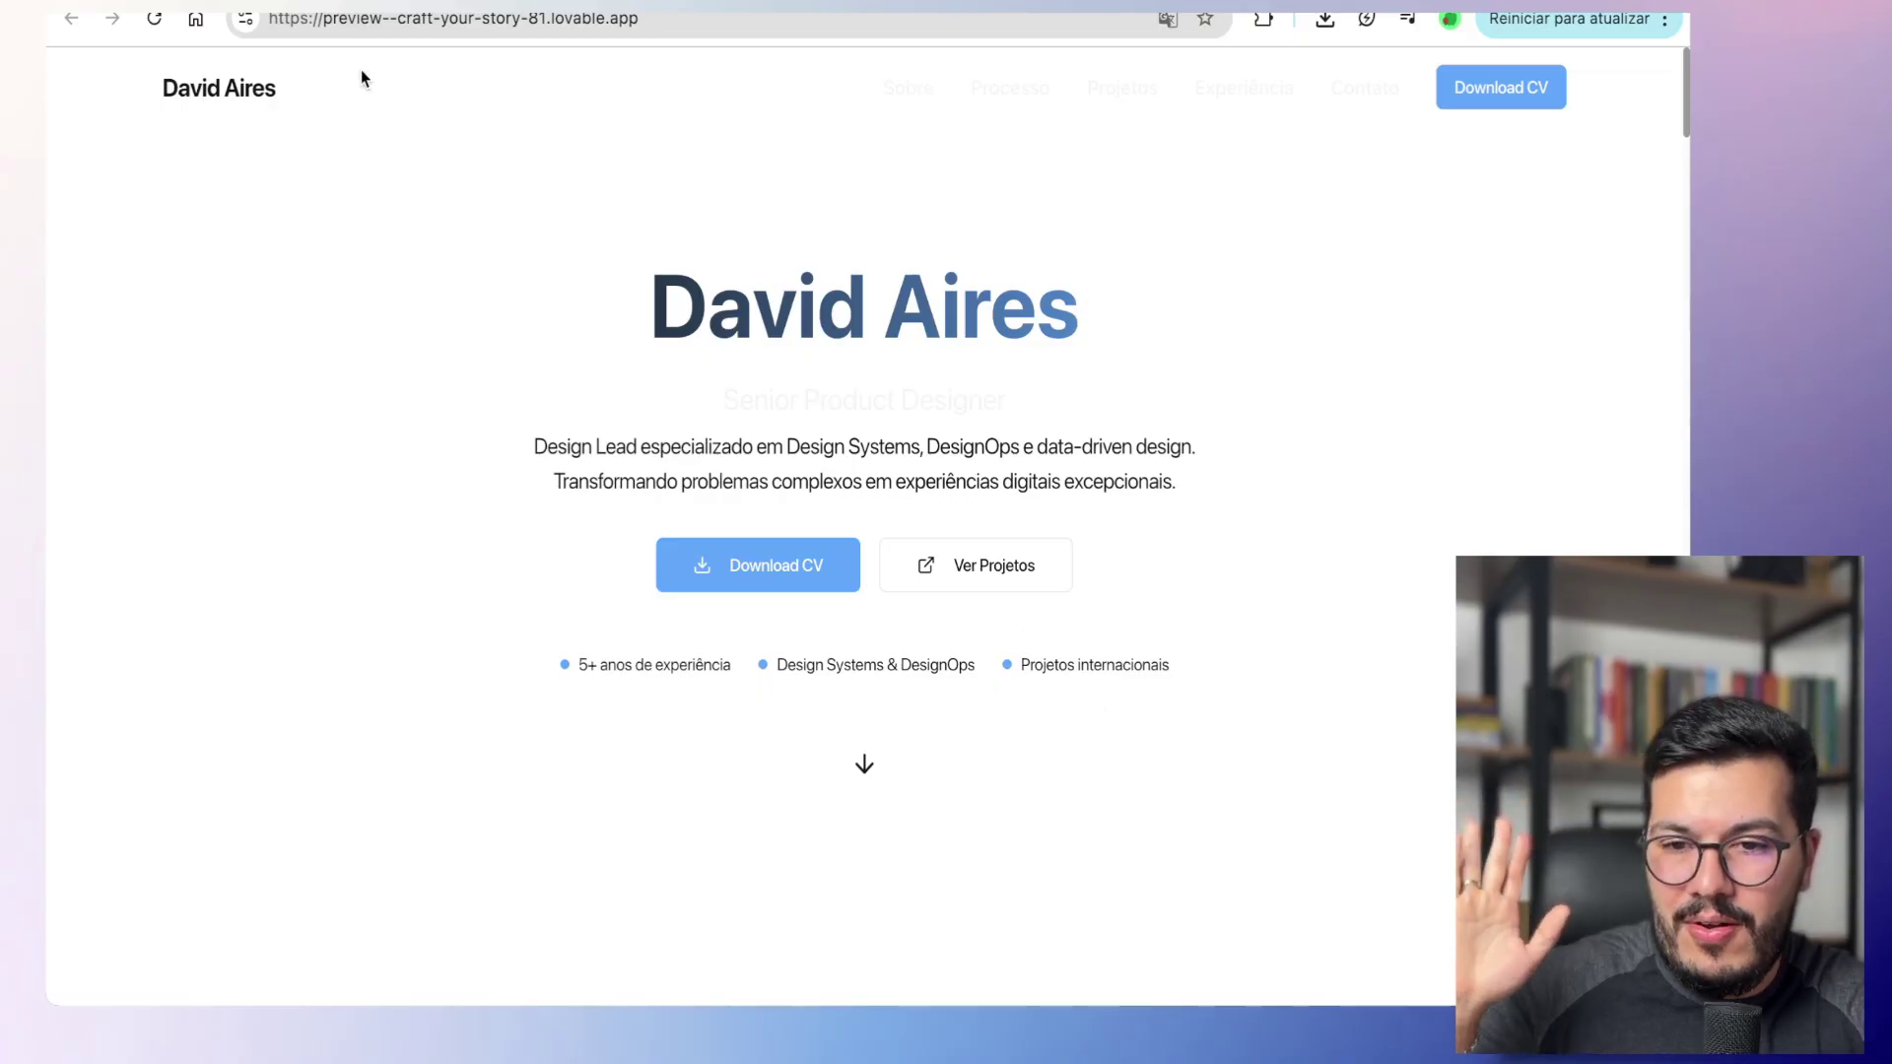
Step: Return to the Lovable project and add a dashed separator line below the three links in the draft prompt
{"action": "left_click", "coordinate": [295, 3]}
{"action": "left_click", "coordinate": [248, 78]}
{"action": "left_click", "coordinate": [248, 78]}
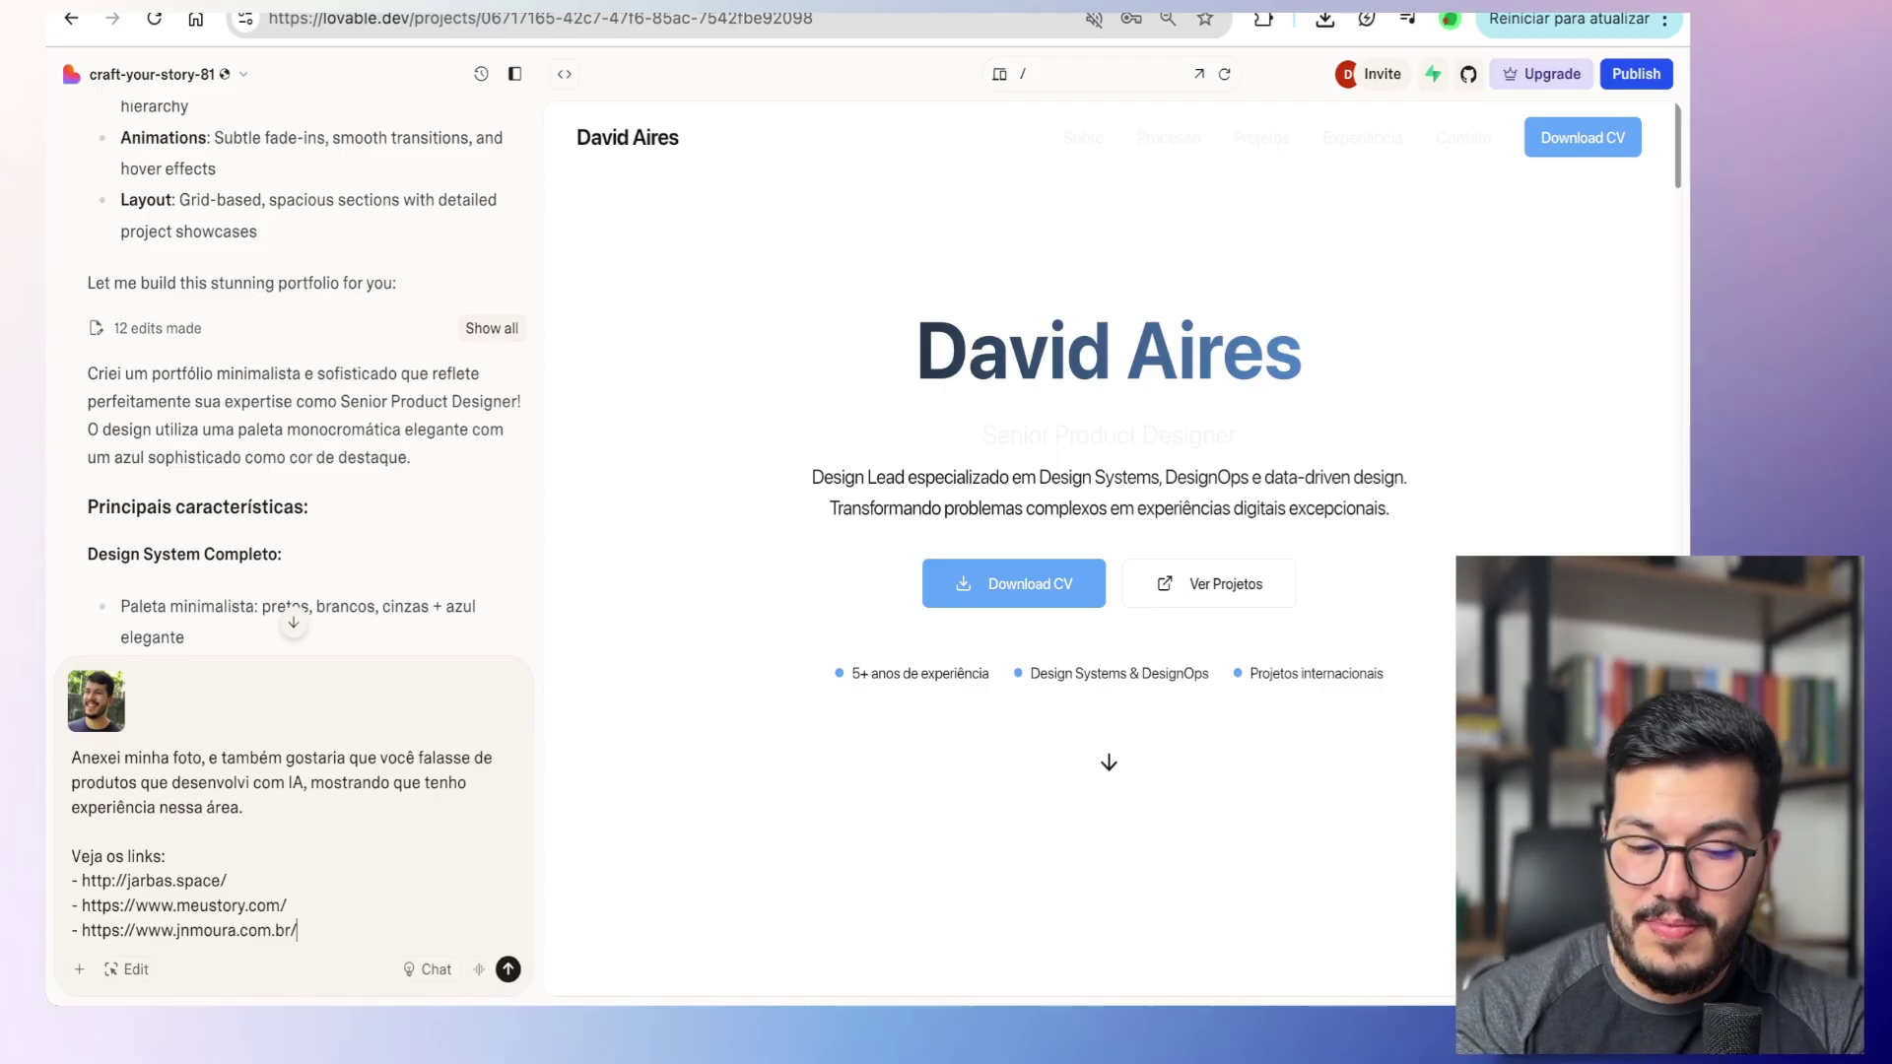
{"action": "key", "text": "shift+Return"}
{"action": "key", "text": "shift+Return"}
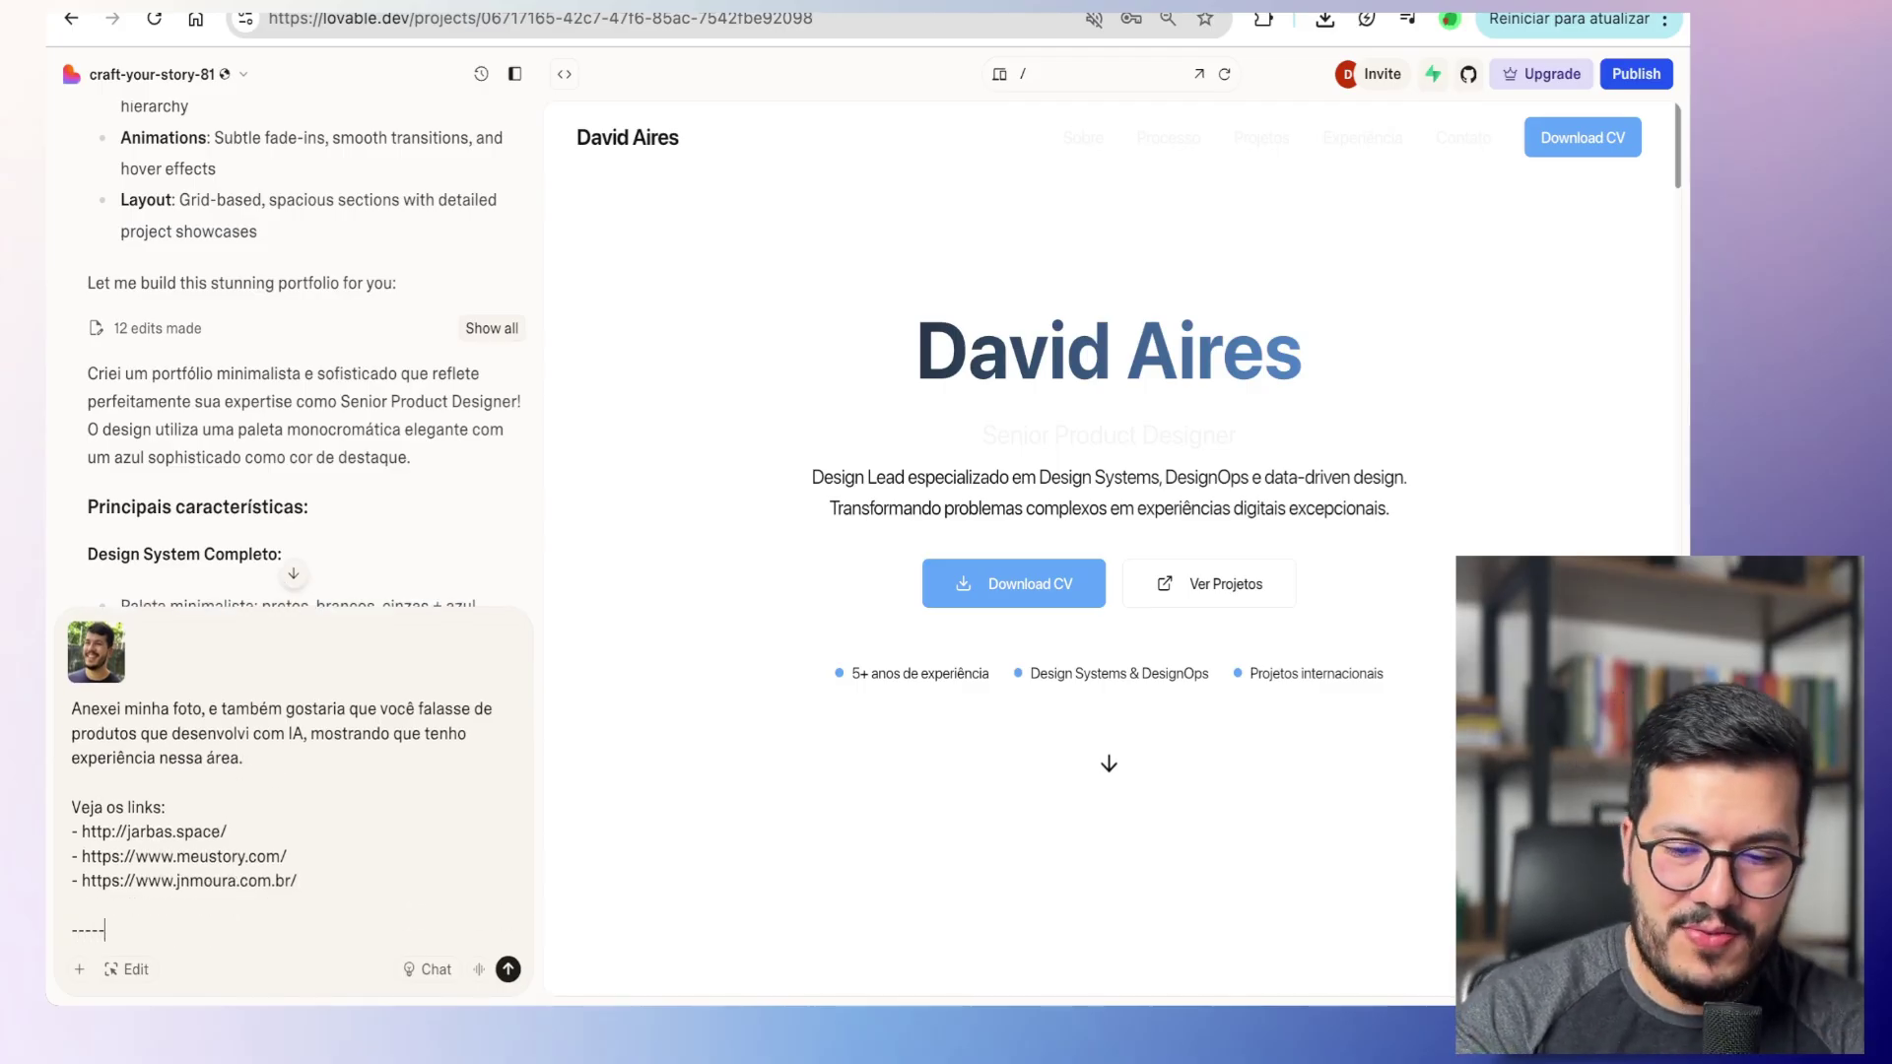
{"action": "type", "text": "------"}
{"action": "key", "text": "shift+Return"}
{"action": "key", "text": "shift+Return"}
{"action": "key", "text": "shift+Return"}
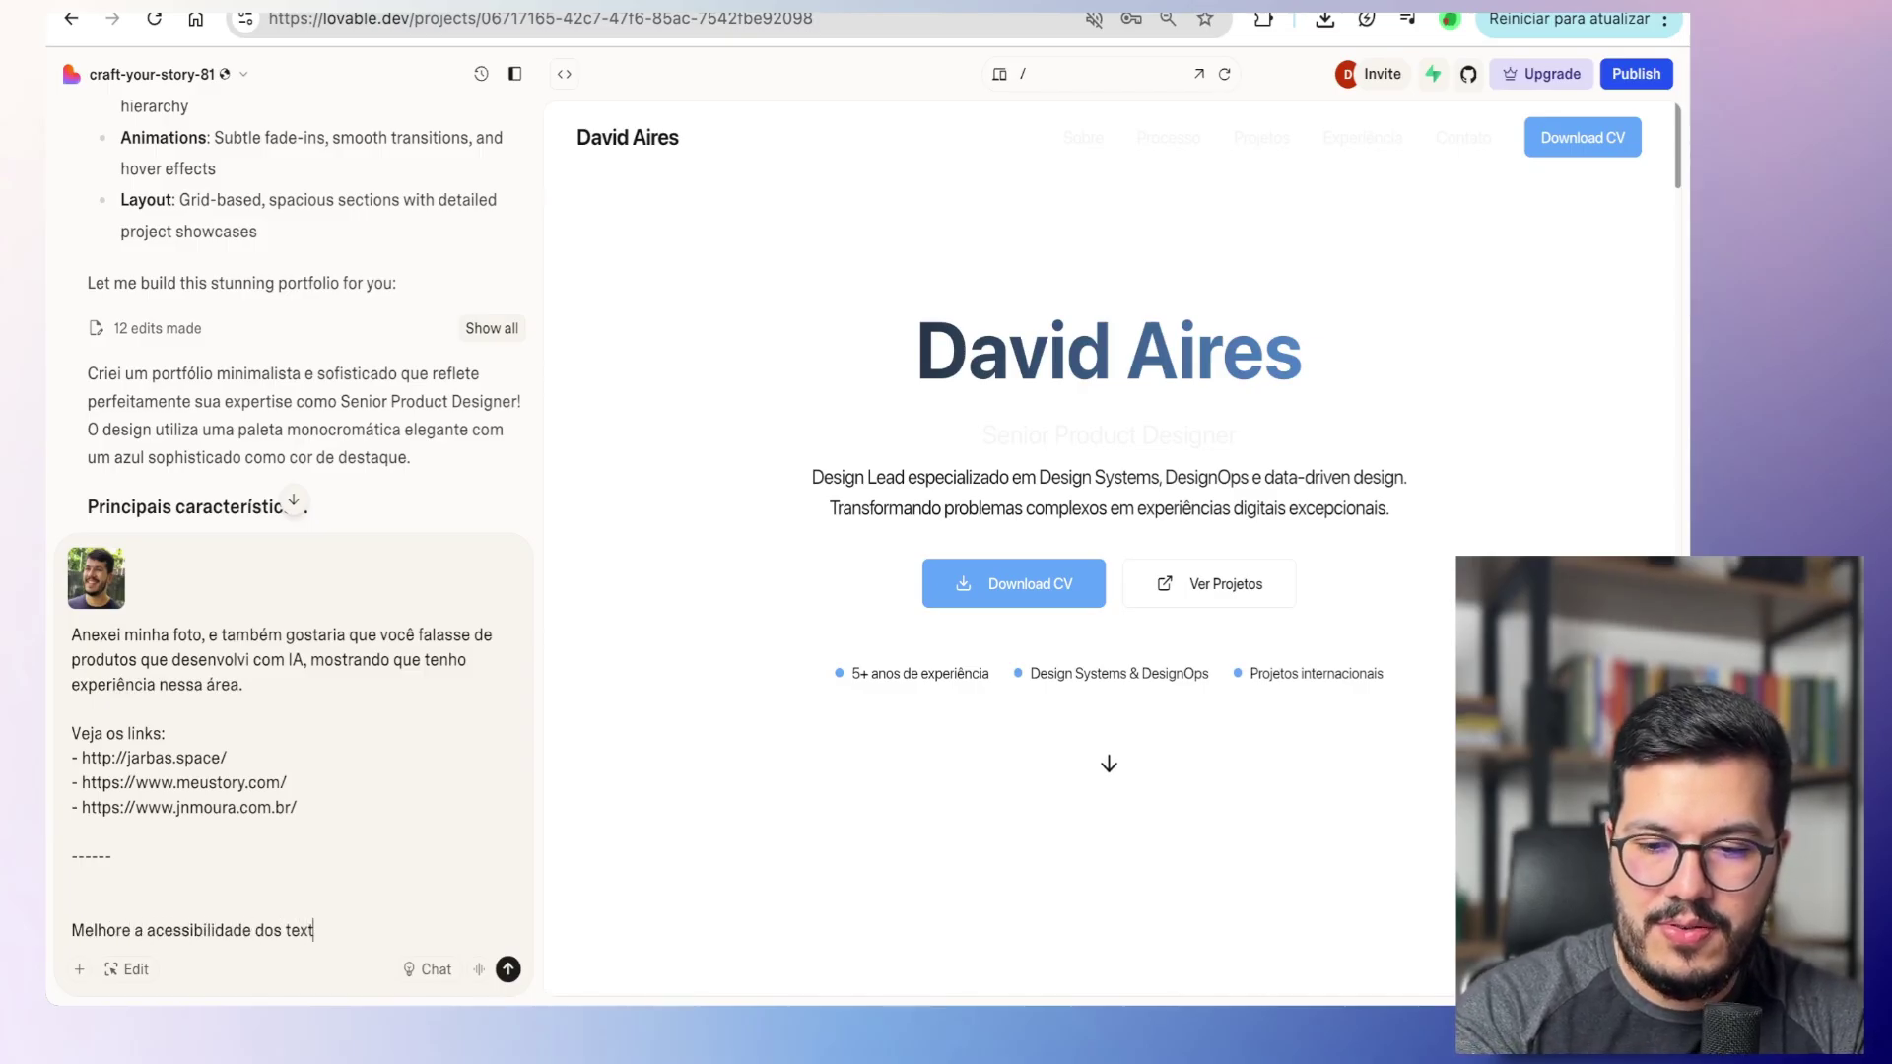
Step: Add to the prompt: "Melhore a acessibilidade dos textos, tem alguns textos que estão cinza demais", adding that they are almost transparent
{"action": "scroll", "coordinate": [924, 641], "scroll_direction": "down", "scroll_amount": 10}
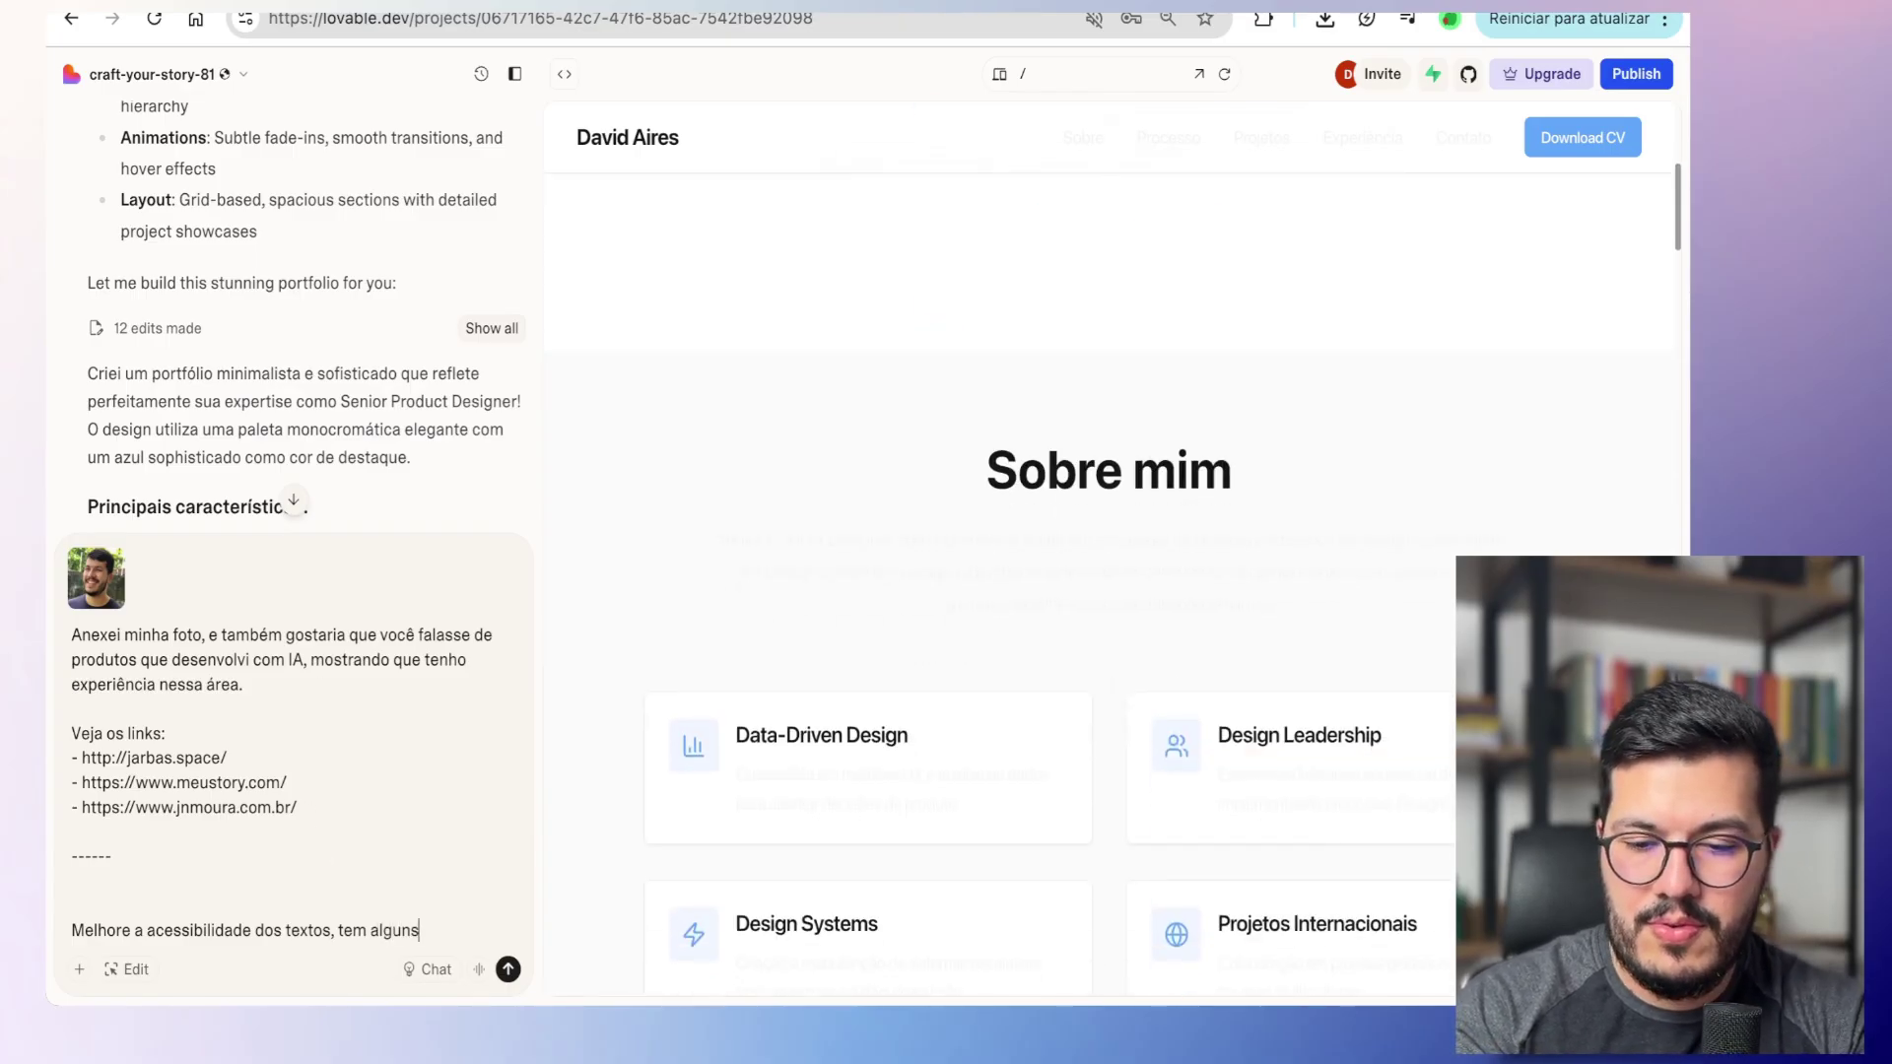
{"action": "type", "text": "estão cinza demais, quase trnaspa"}
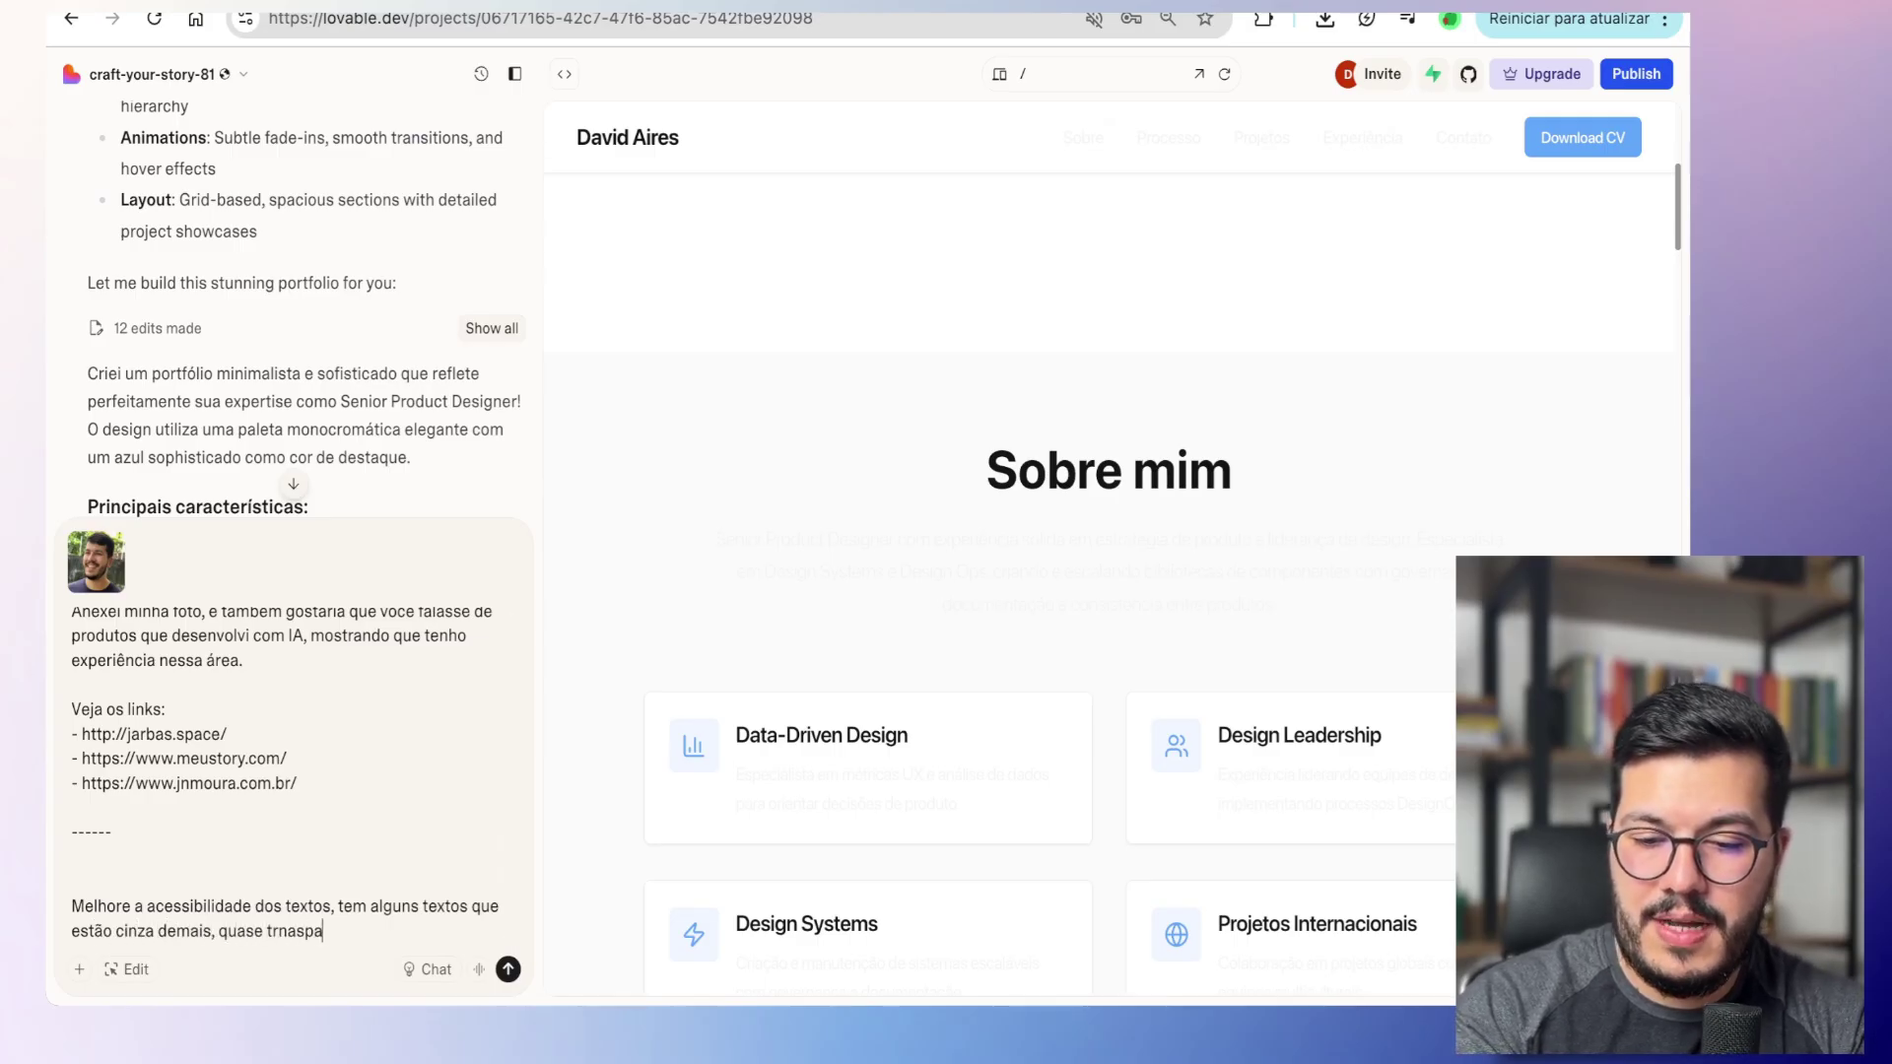
{"action": "key", "text": "Return"}
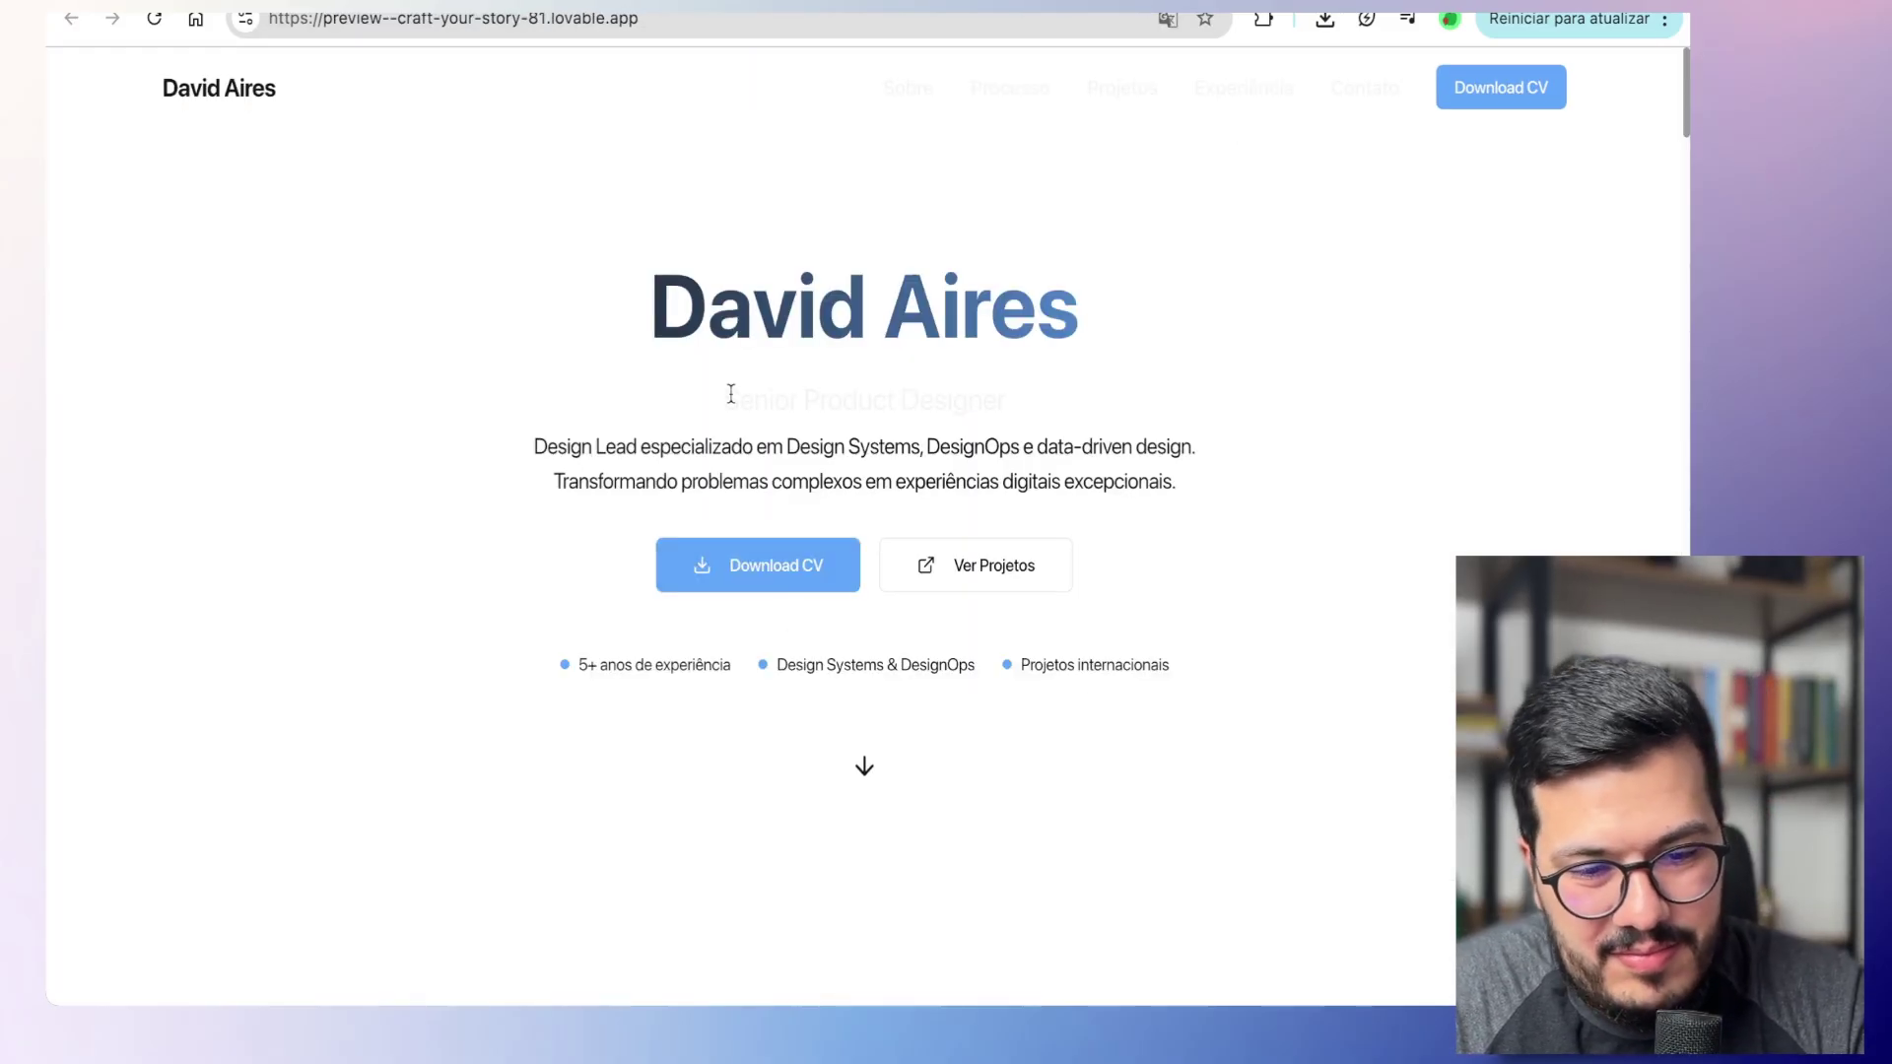
Step: Switch back to the site preview and recheck the hero section, highlighting its large title
{"action": "scroll", "coordinate": [730, 393], "scroll_direction": "down", "scroll_amount": 15}
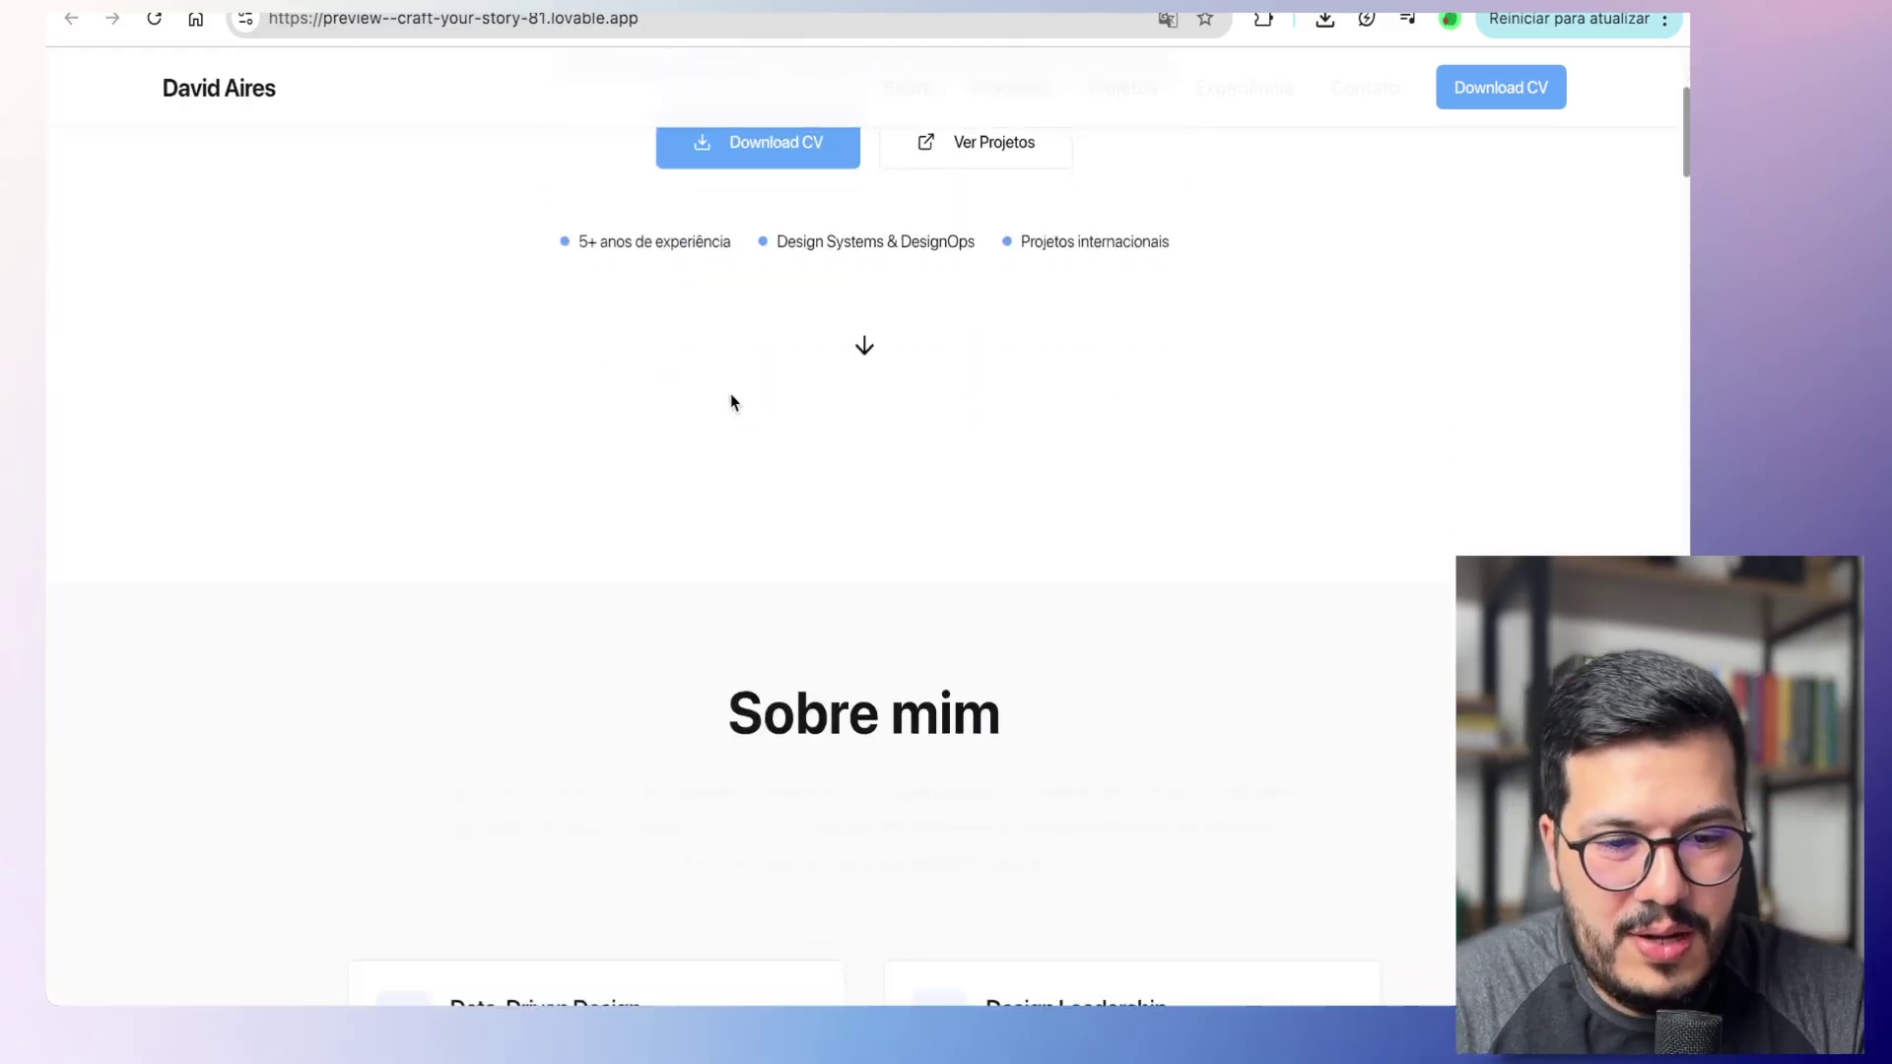
{"action": "scroll", "coordinate": [784, 545], "scroll_direction": "up", "scroll_amount": 1}
{"action": "scroll", "coordinate": [786, 543], "scroll_direction": "up", "scroll_amount": 15}
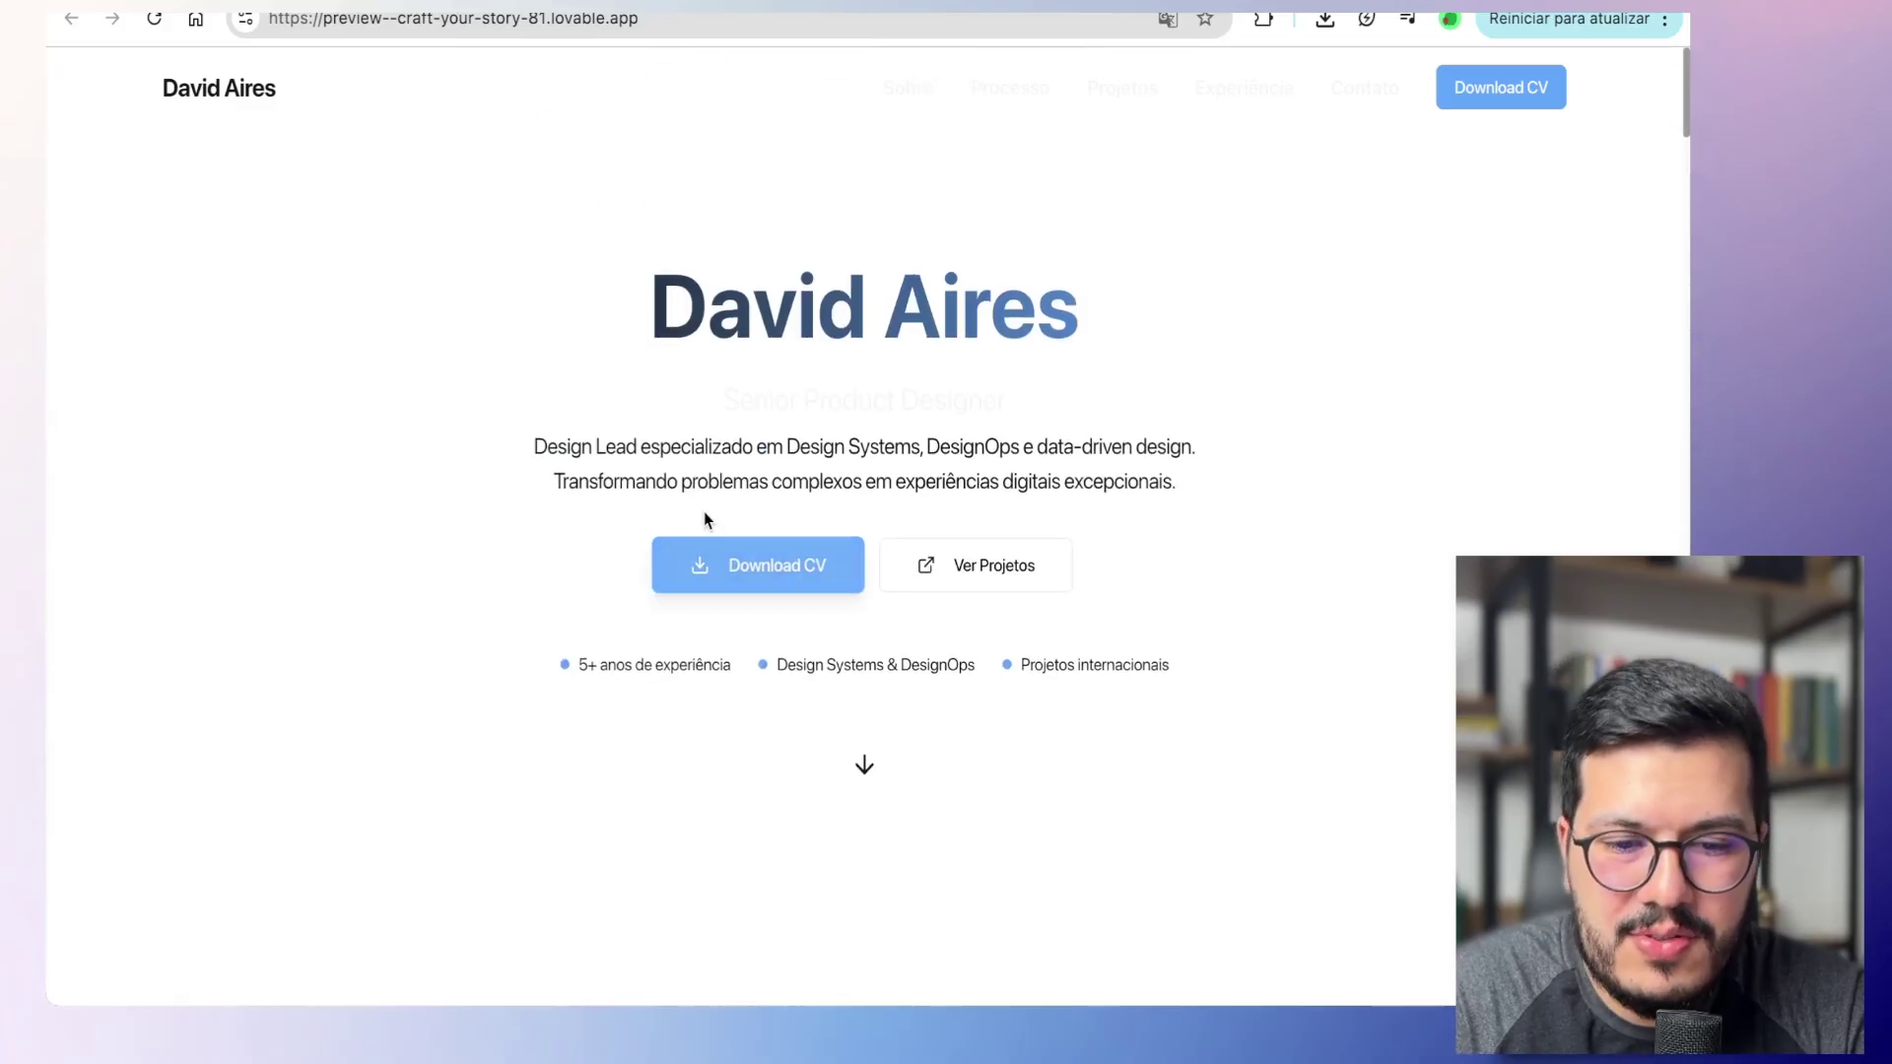
{"action": "left_click_drag", "start_coordinate": [643, 312], "coordinate": [1186, 316]}
{"action": "left_click", "coordinate": [1204, 307]}
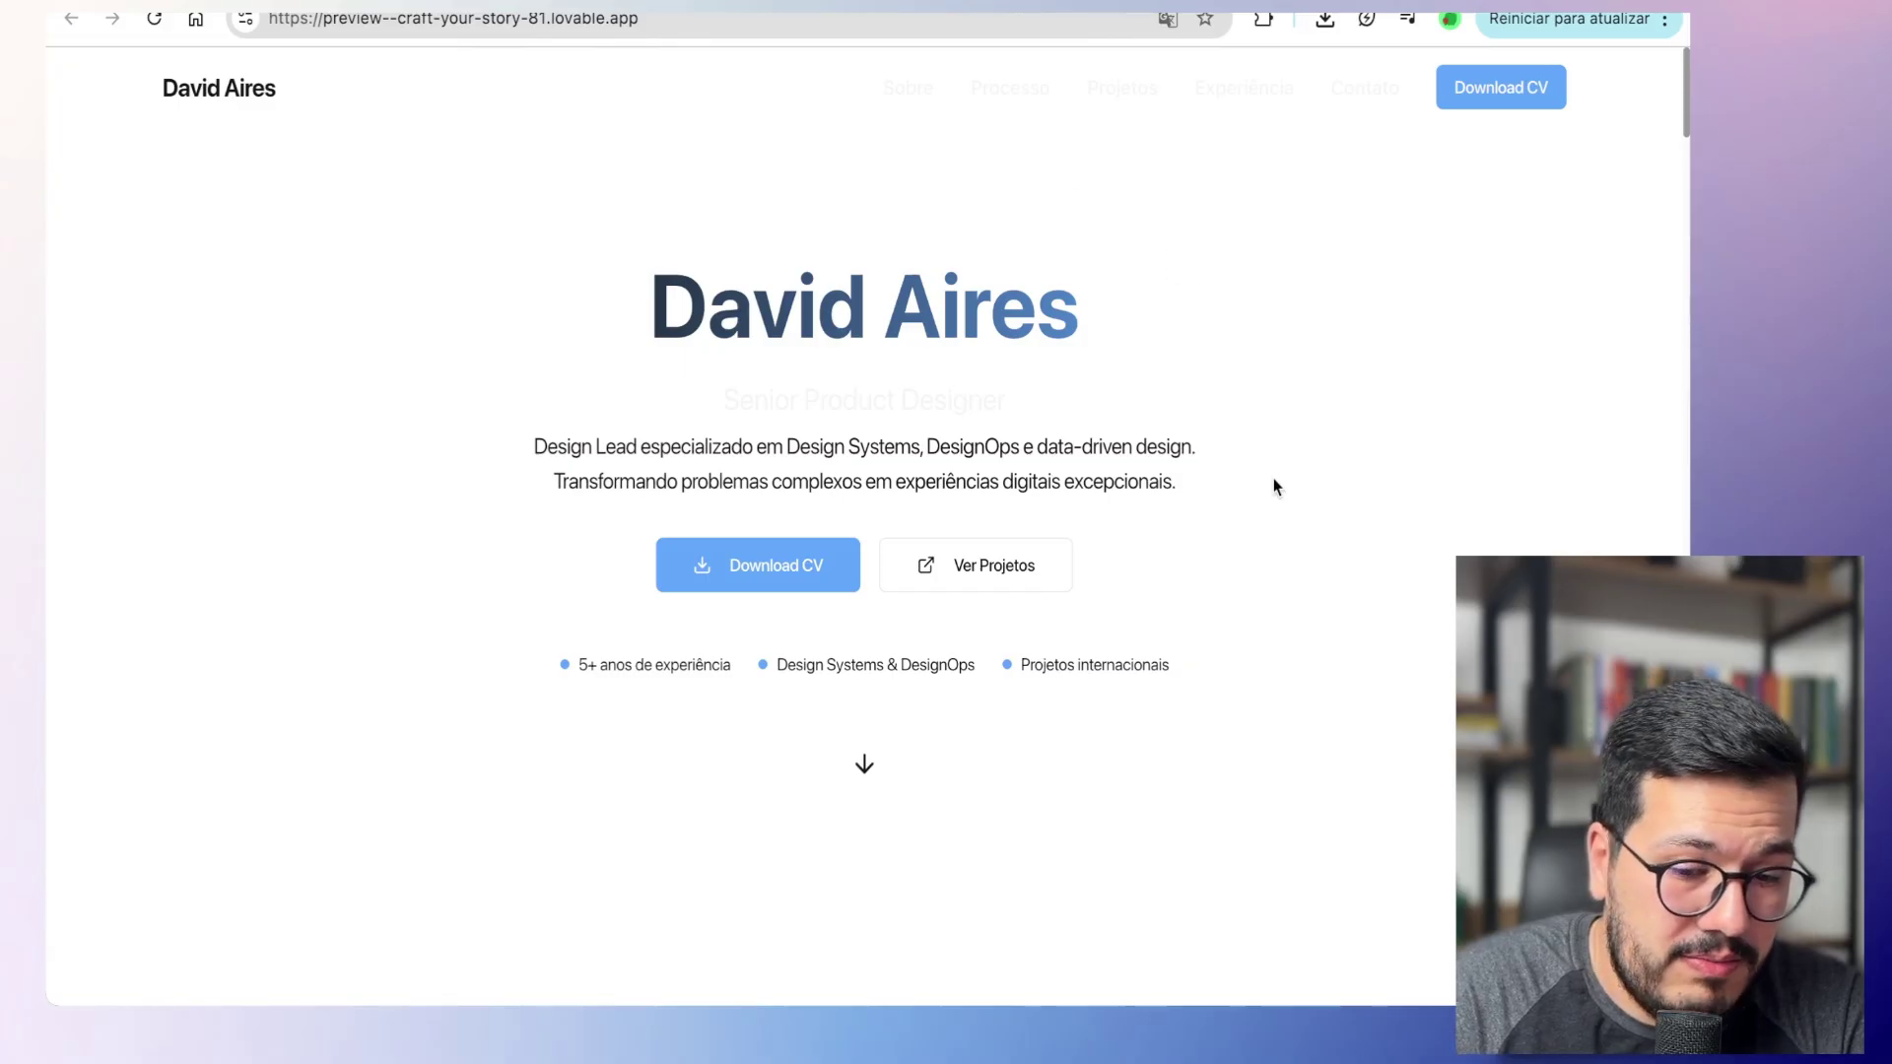
Step: Look through the preview again from "Sobre mim" to "Vamos Conversar", examining text contrast and layout for further improvements
{"action": "scroll", "coordinate": [1274, 487], "scroll_direction": "down", "scroll_amount": 1}
{"action": "scroll", "coordinate": [1015, 676], "scroll_direction": "down", "scroll_amount": 10}
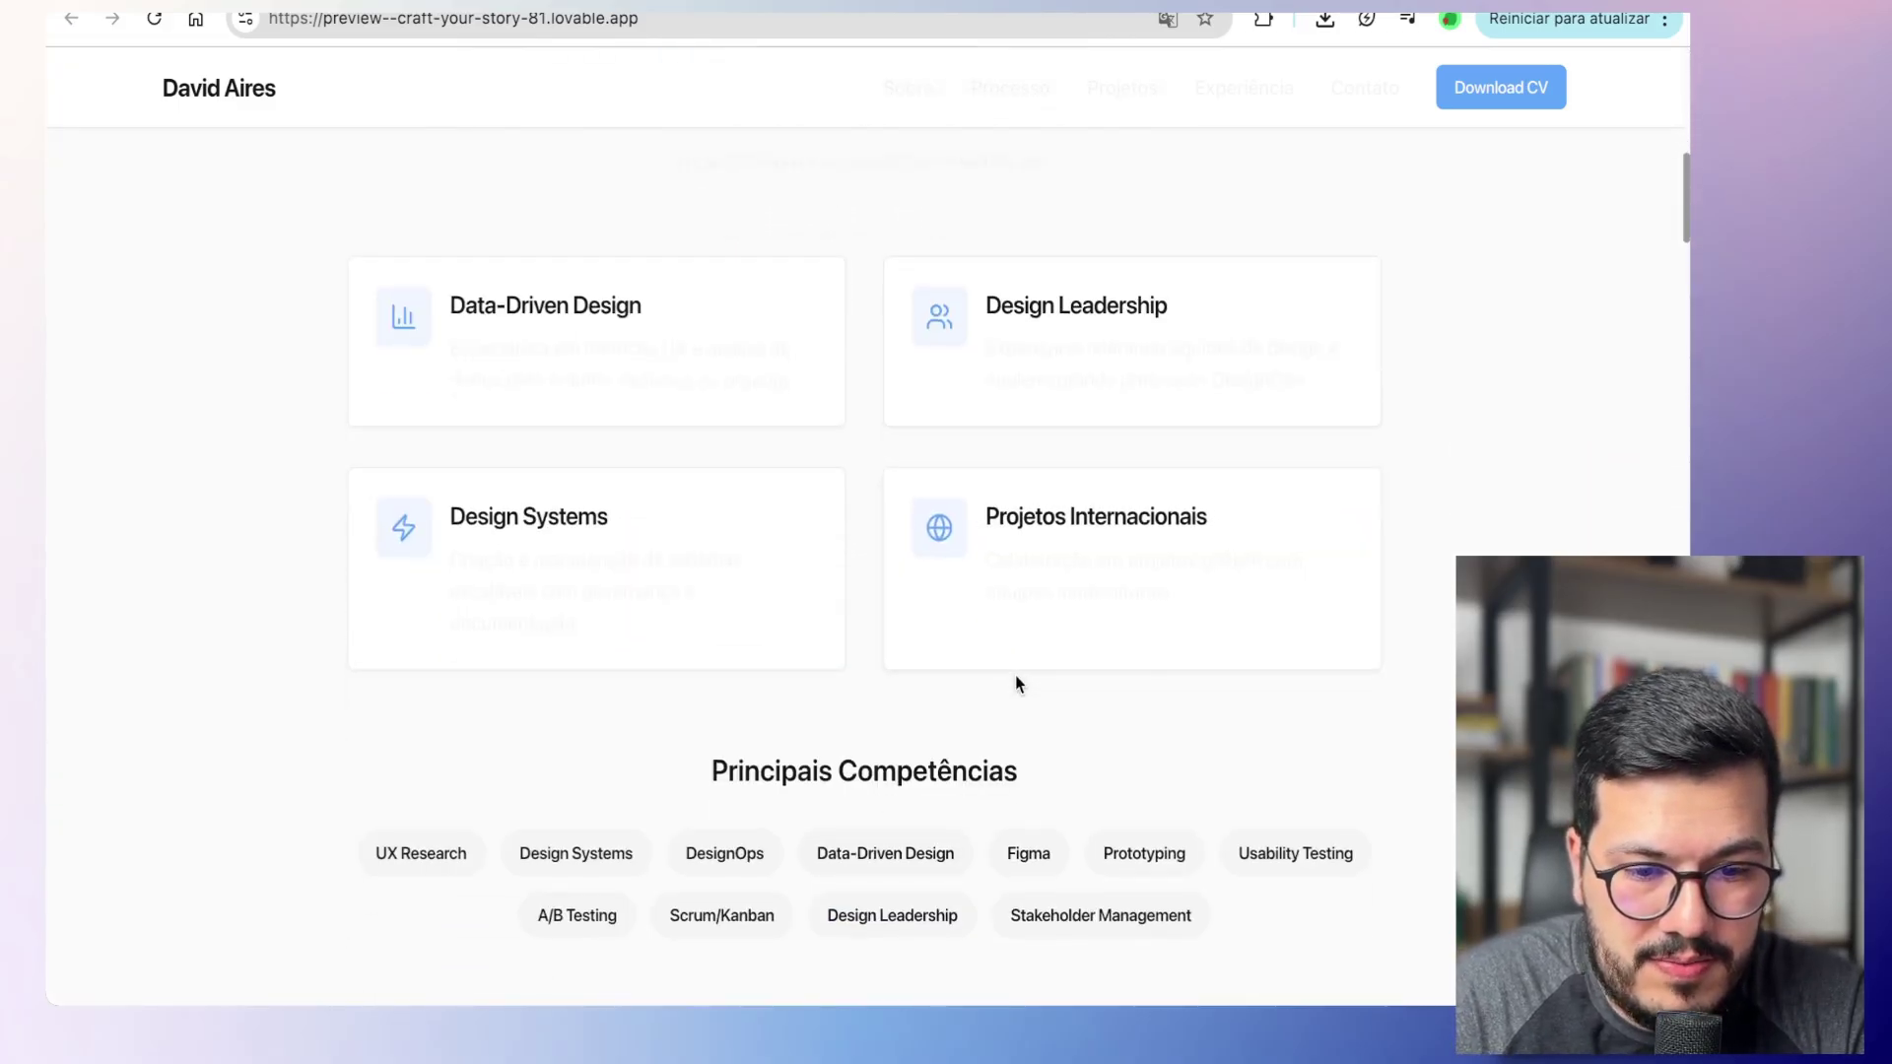
{"action": "scroll", "coordinate": [1015, 676], "scroll_direction": "down", "scroll_amount": 1}
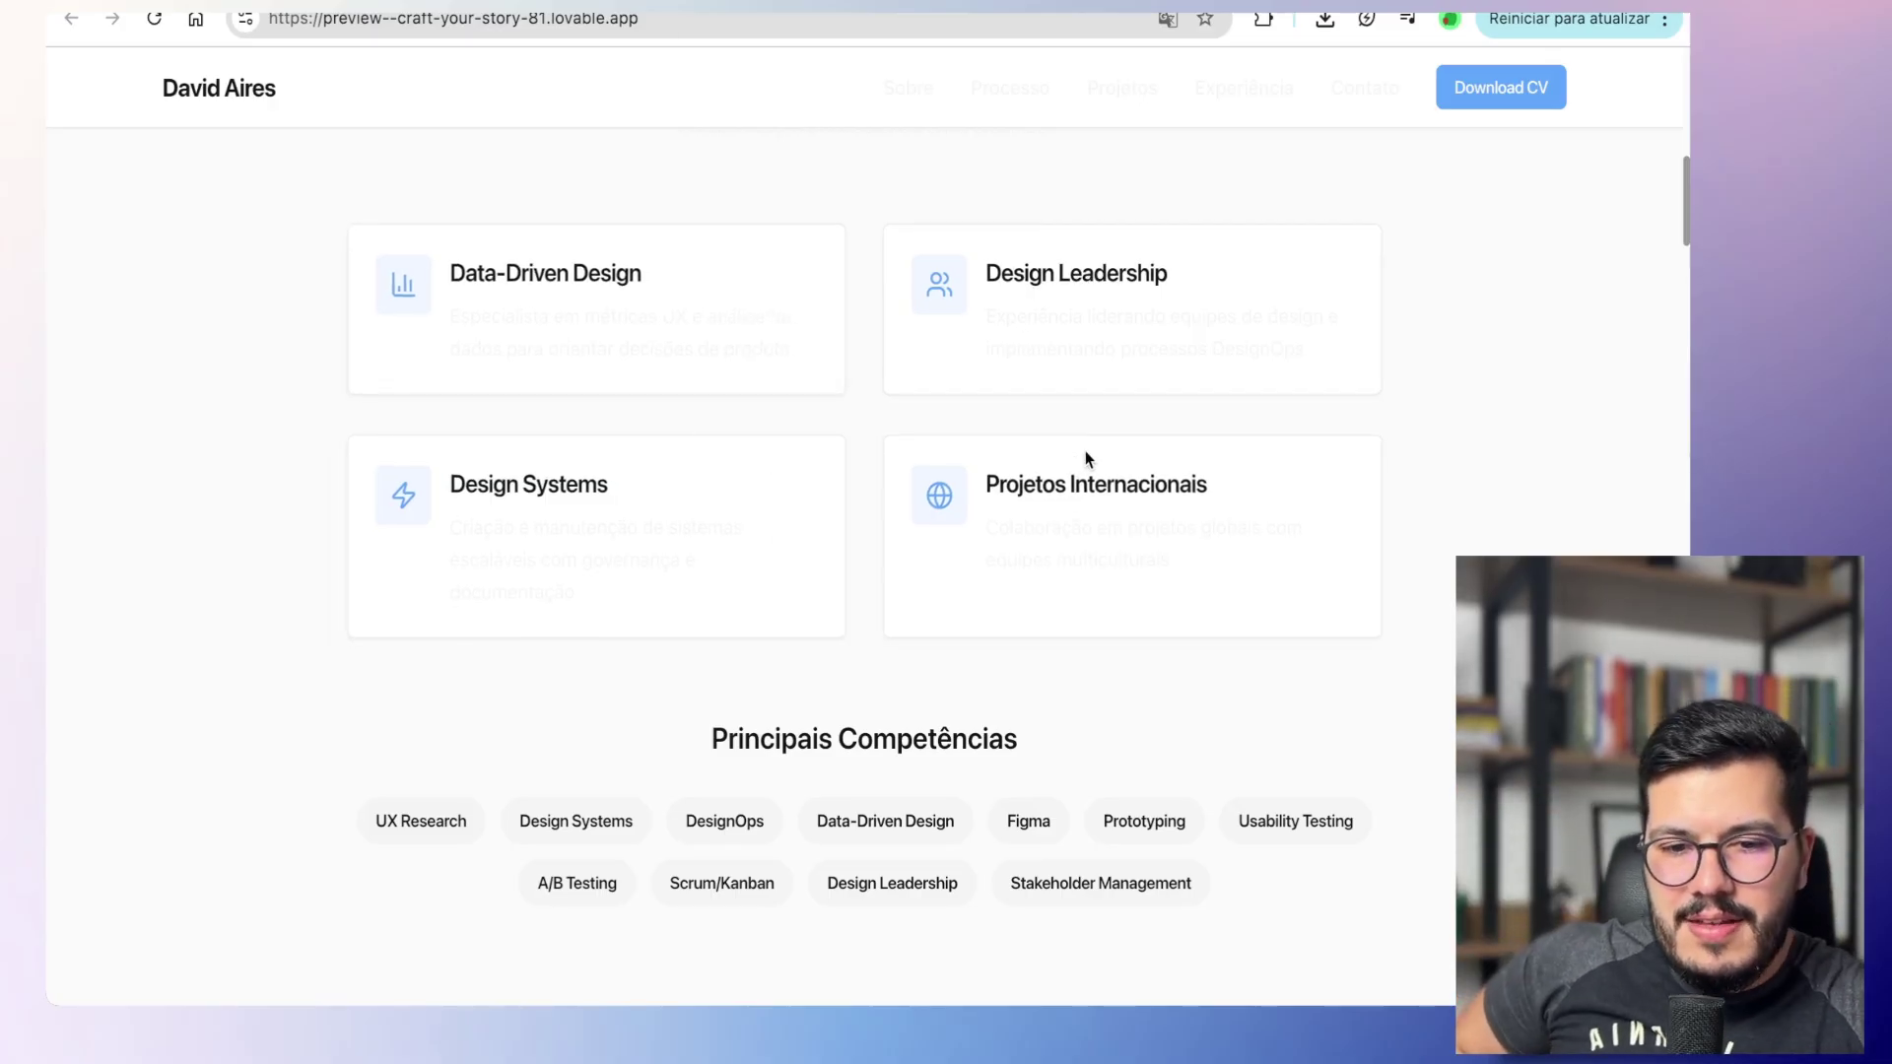
{"action": "scroll", "coordinate": [1079, 445], "scroll_direction": "down", "scroll_amount": 9}
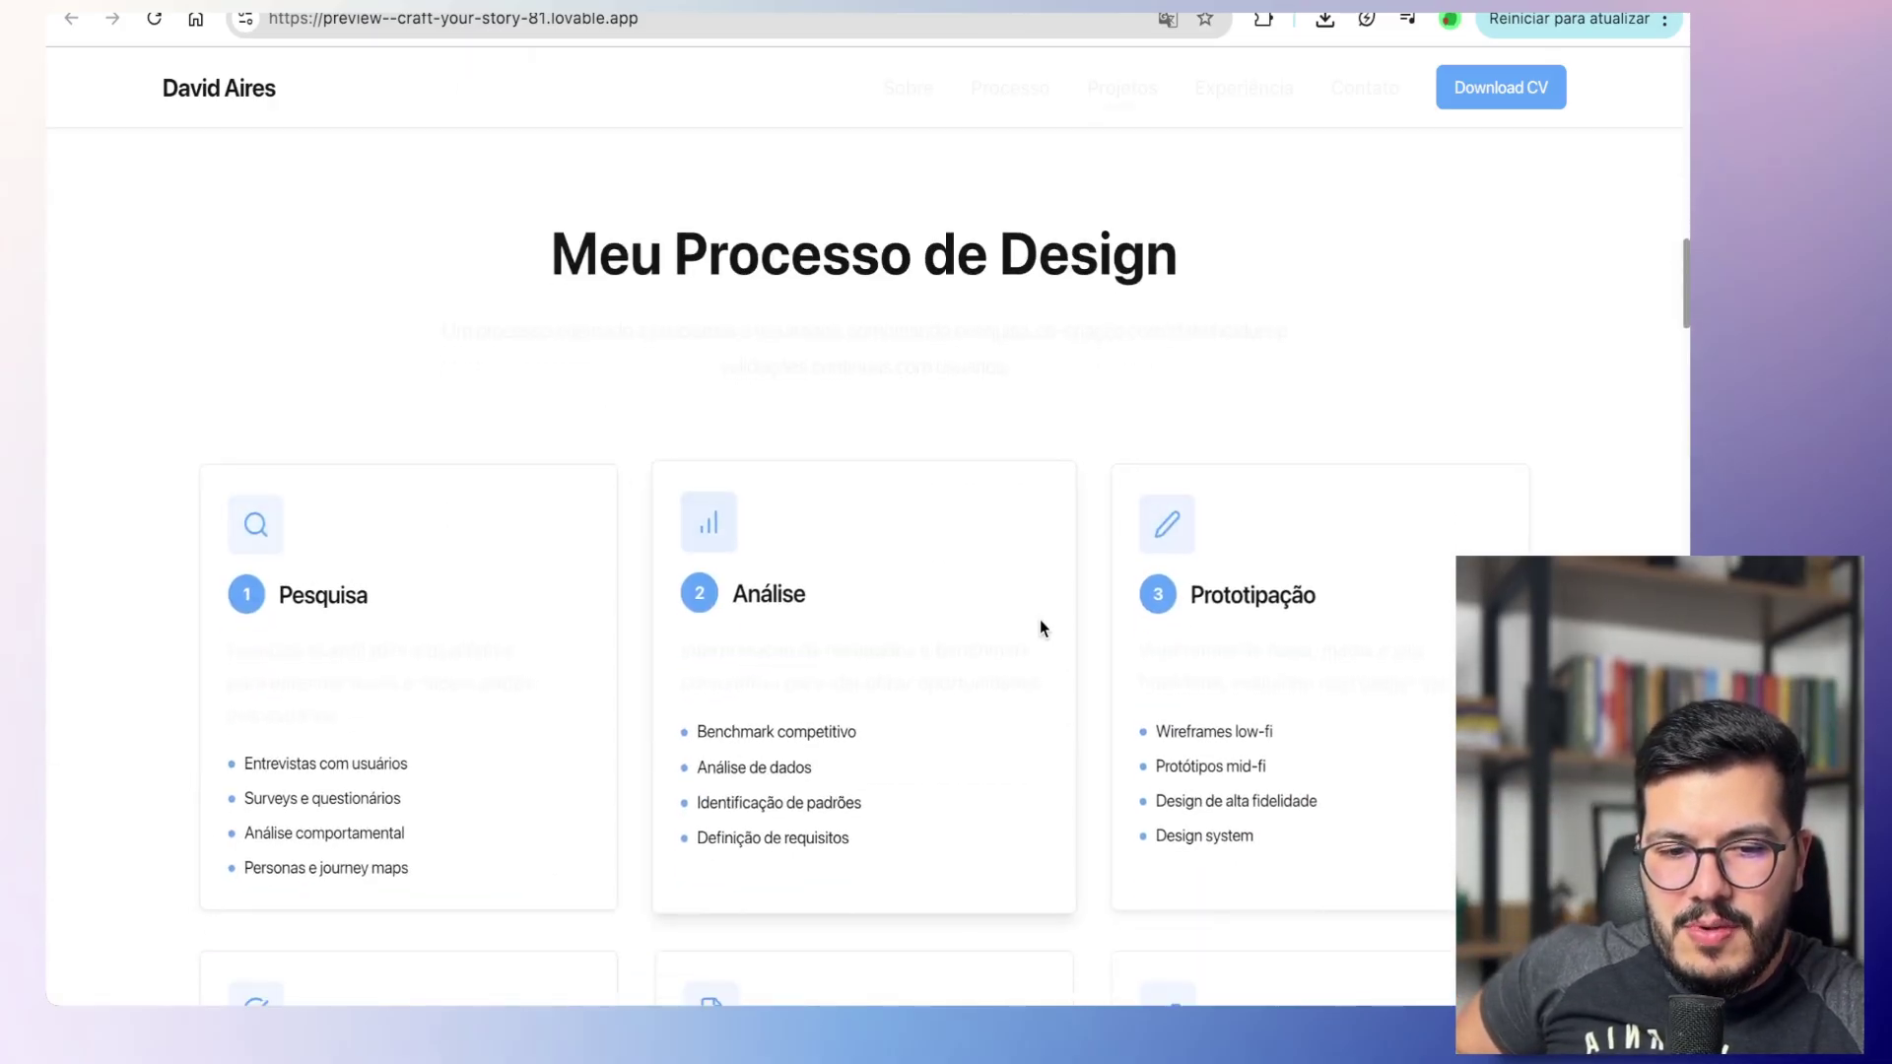
{"action": "scroll", "coordinate": [985, 671], "scroll_direction": "down", "scroll_amount": 10}
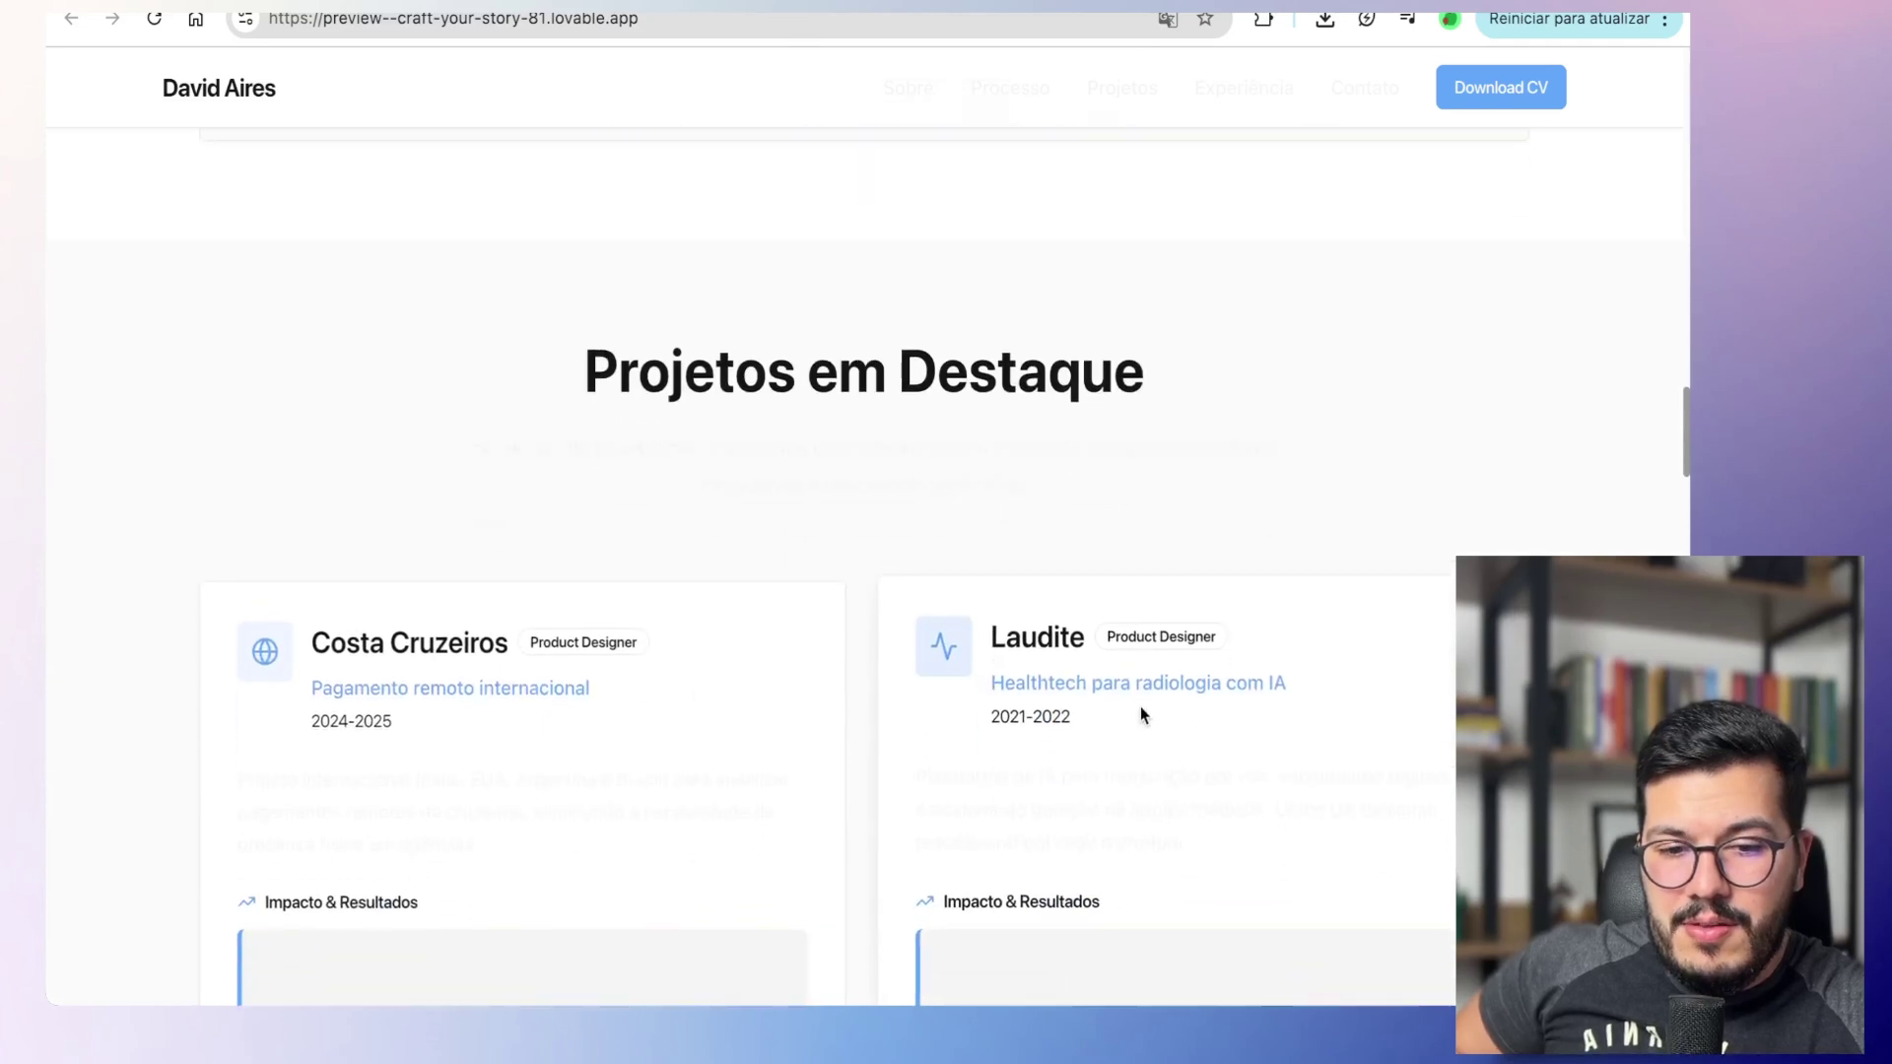
{"action": "scroll", "coordinate": [870, 582], "scroll_direction": "down", "scroll_amount": 12}
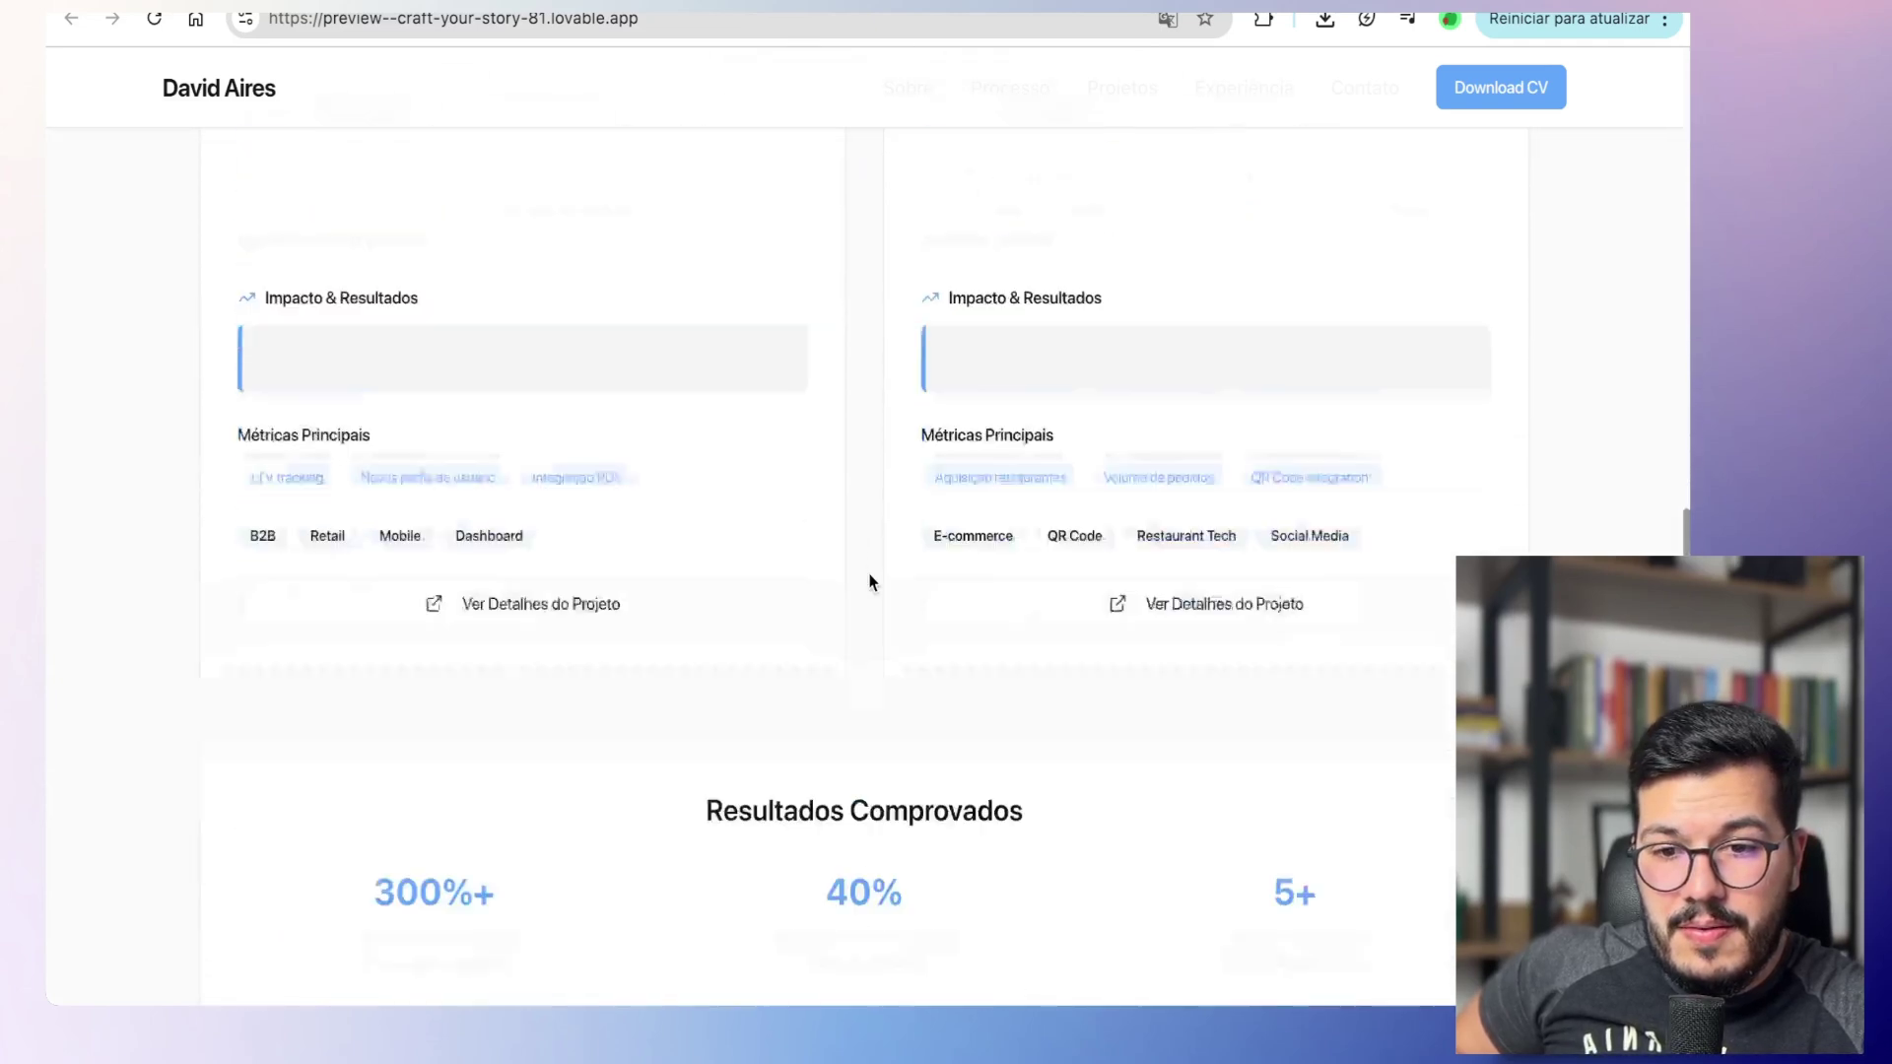
{"action": "scroll", "coordinate": [870, 582], "scroll_direction": "down", "scroll_amount": 6}
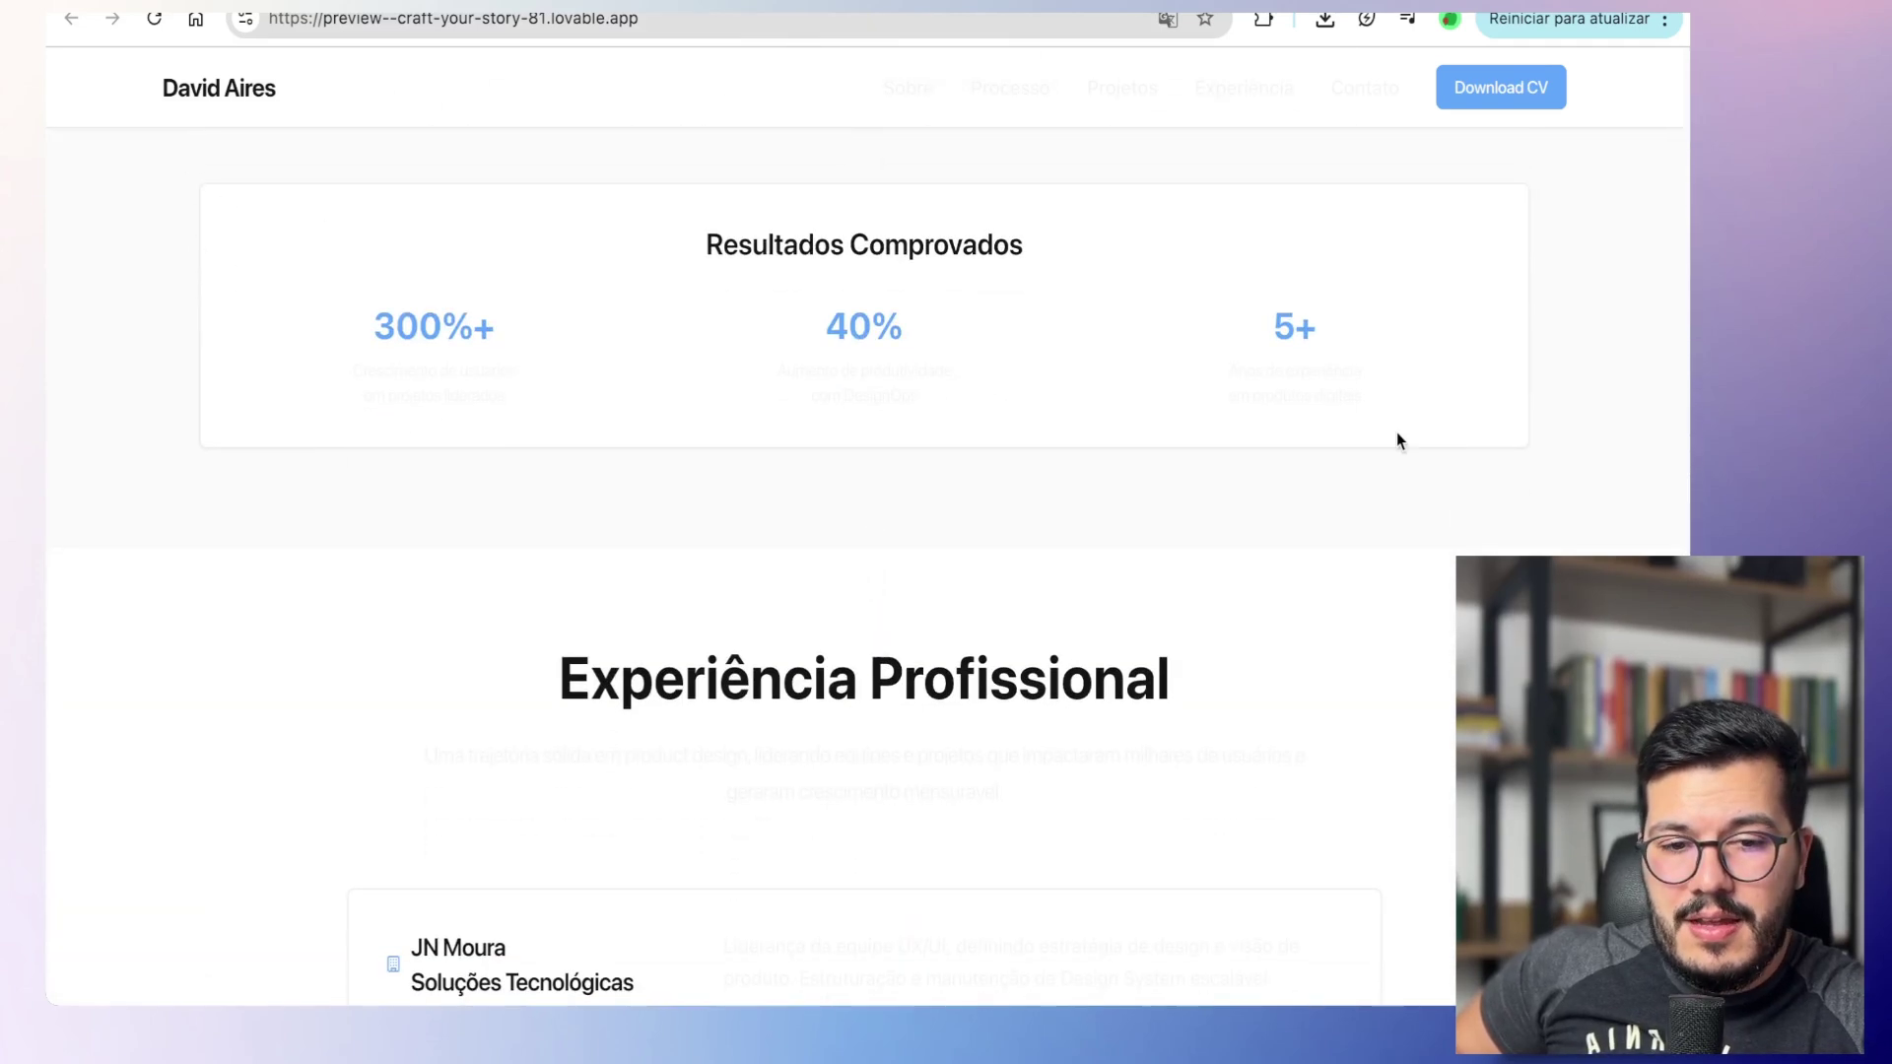
{"action": "scroll", "coordinate": [1065, 650], "scroll_direction": "down", "scroll_amount": 5}
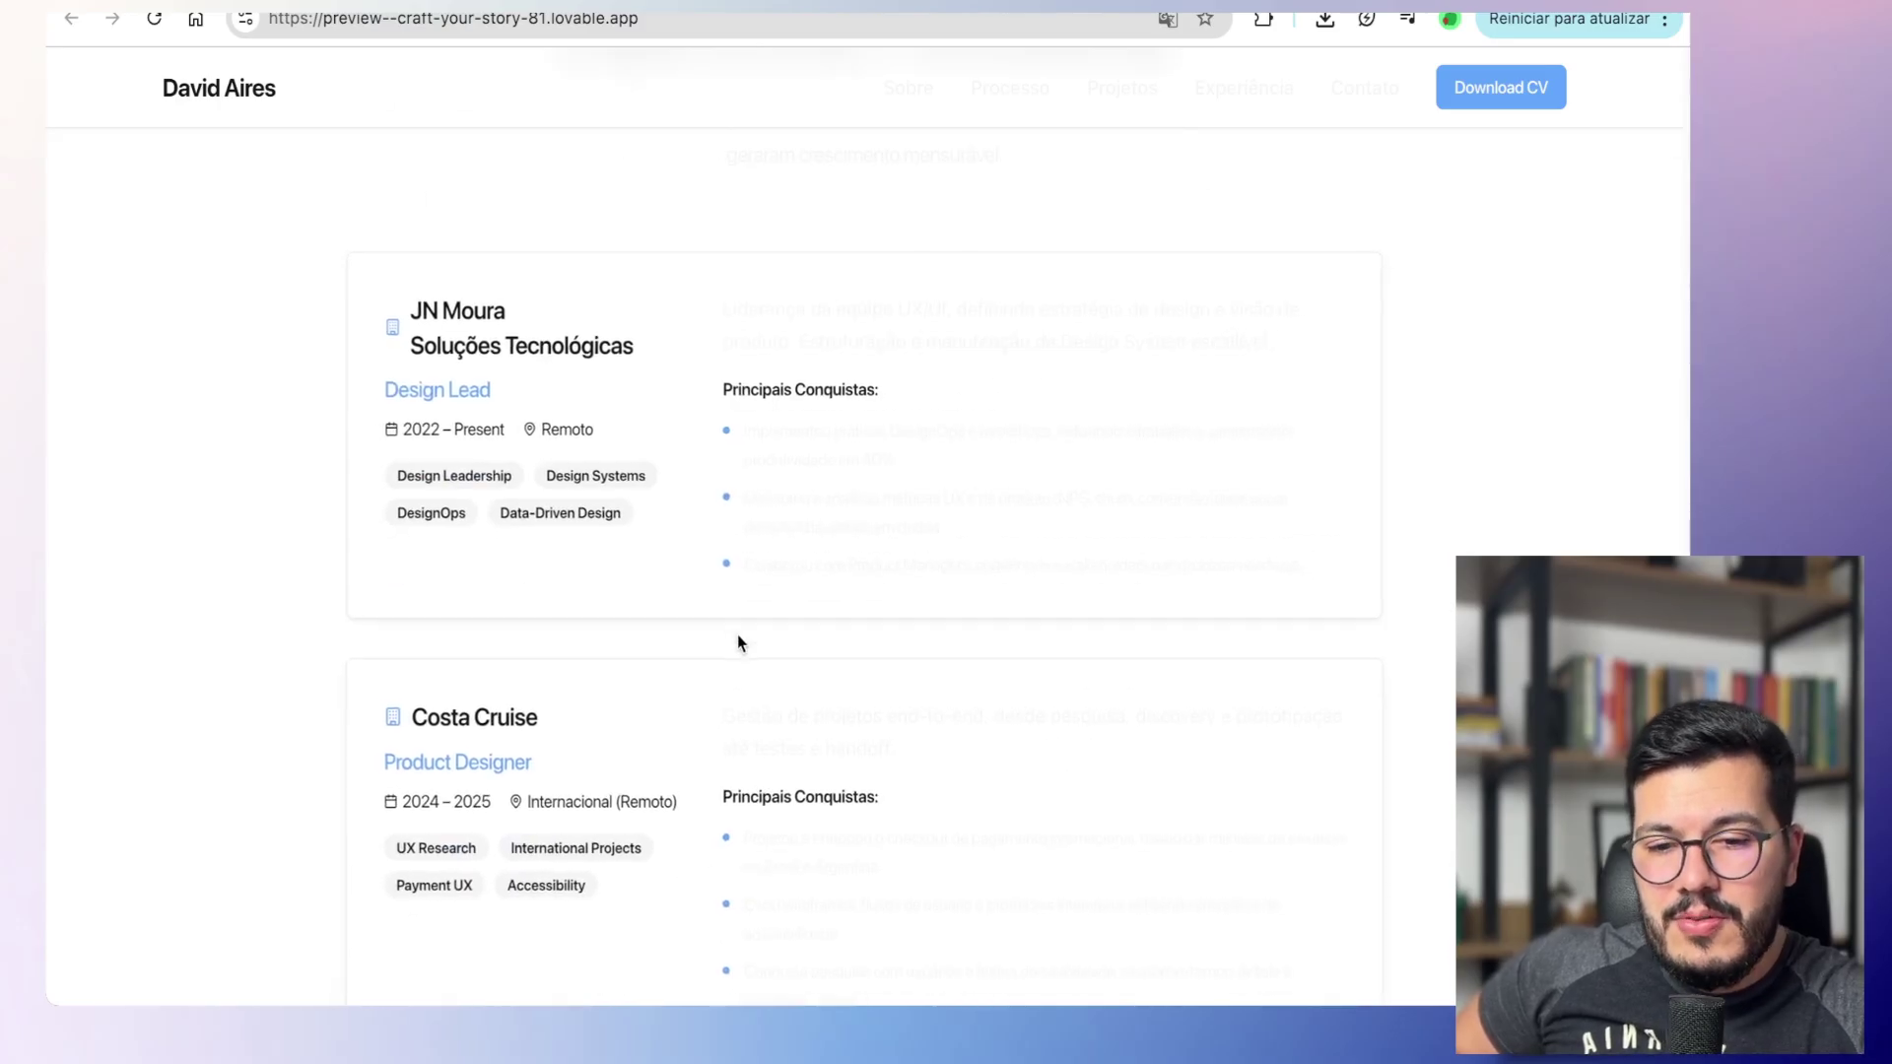
{"action": "scroll", "coordinate": [739, 638], "scroll_direction": "down", "scroll_amount": 5}
{"action": "scroll", "coordinate": [718, 347], "scroll_direction": "down", "scroll_amount": 12}
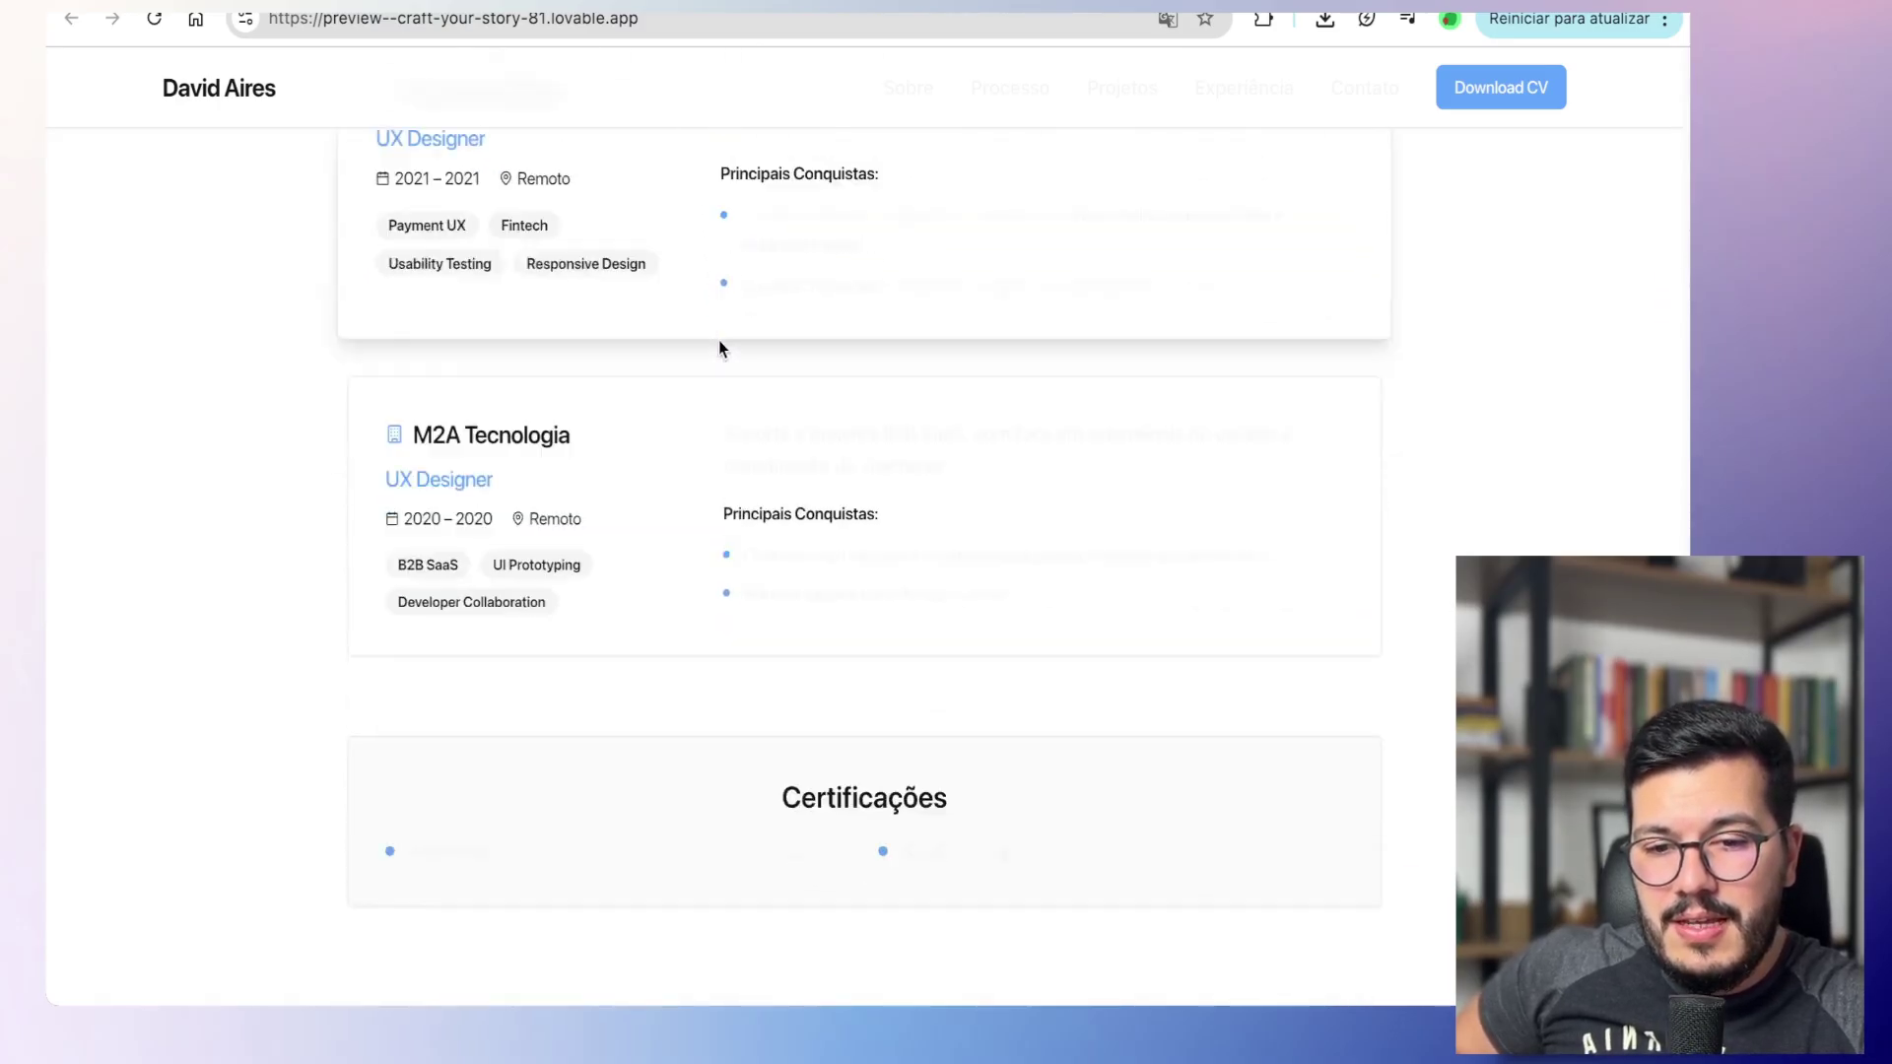
{"action": "scroll", "coordinate": [694, 617], "scroll_direction": "down", "scroll_amount": 4}
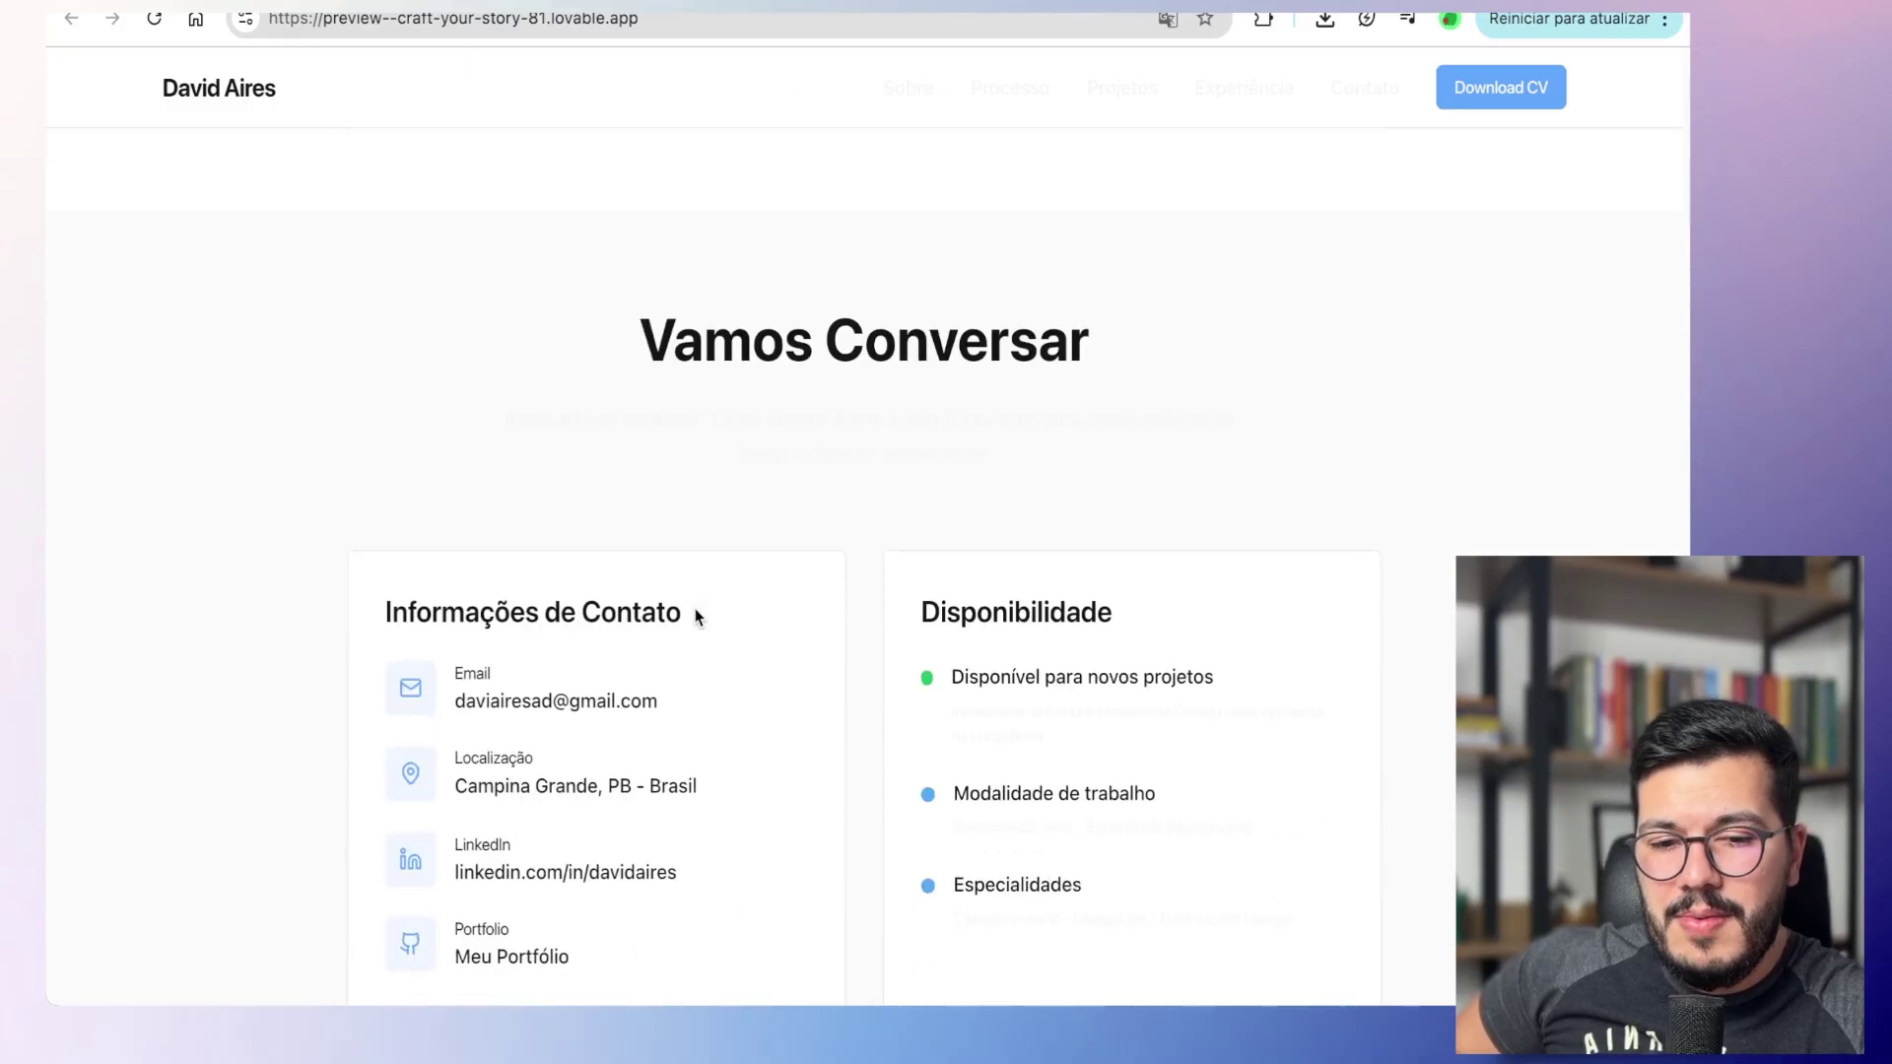
{"action": "scroll", "coordinate": [551, 562], "scroll_direction": "down", "scroll_amount": 2}
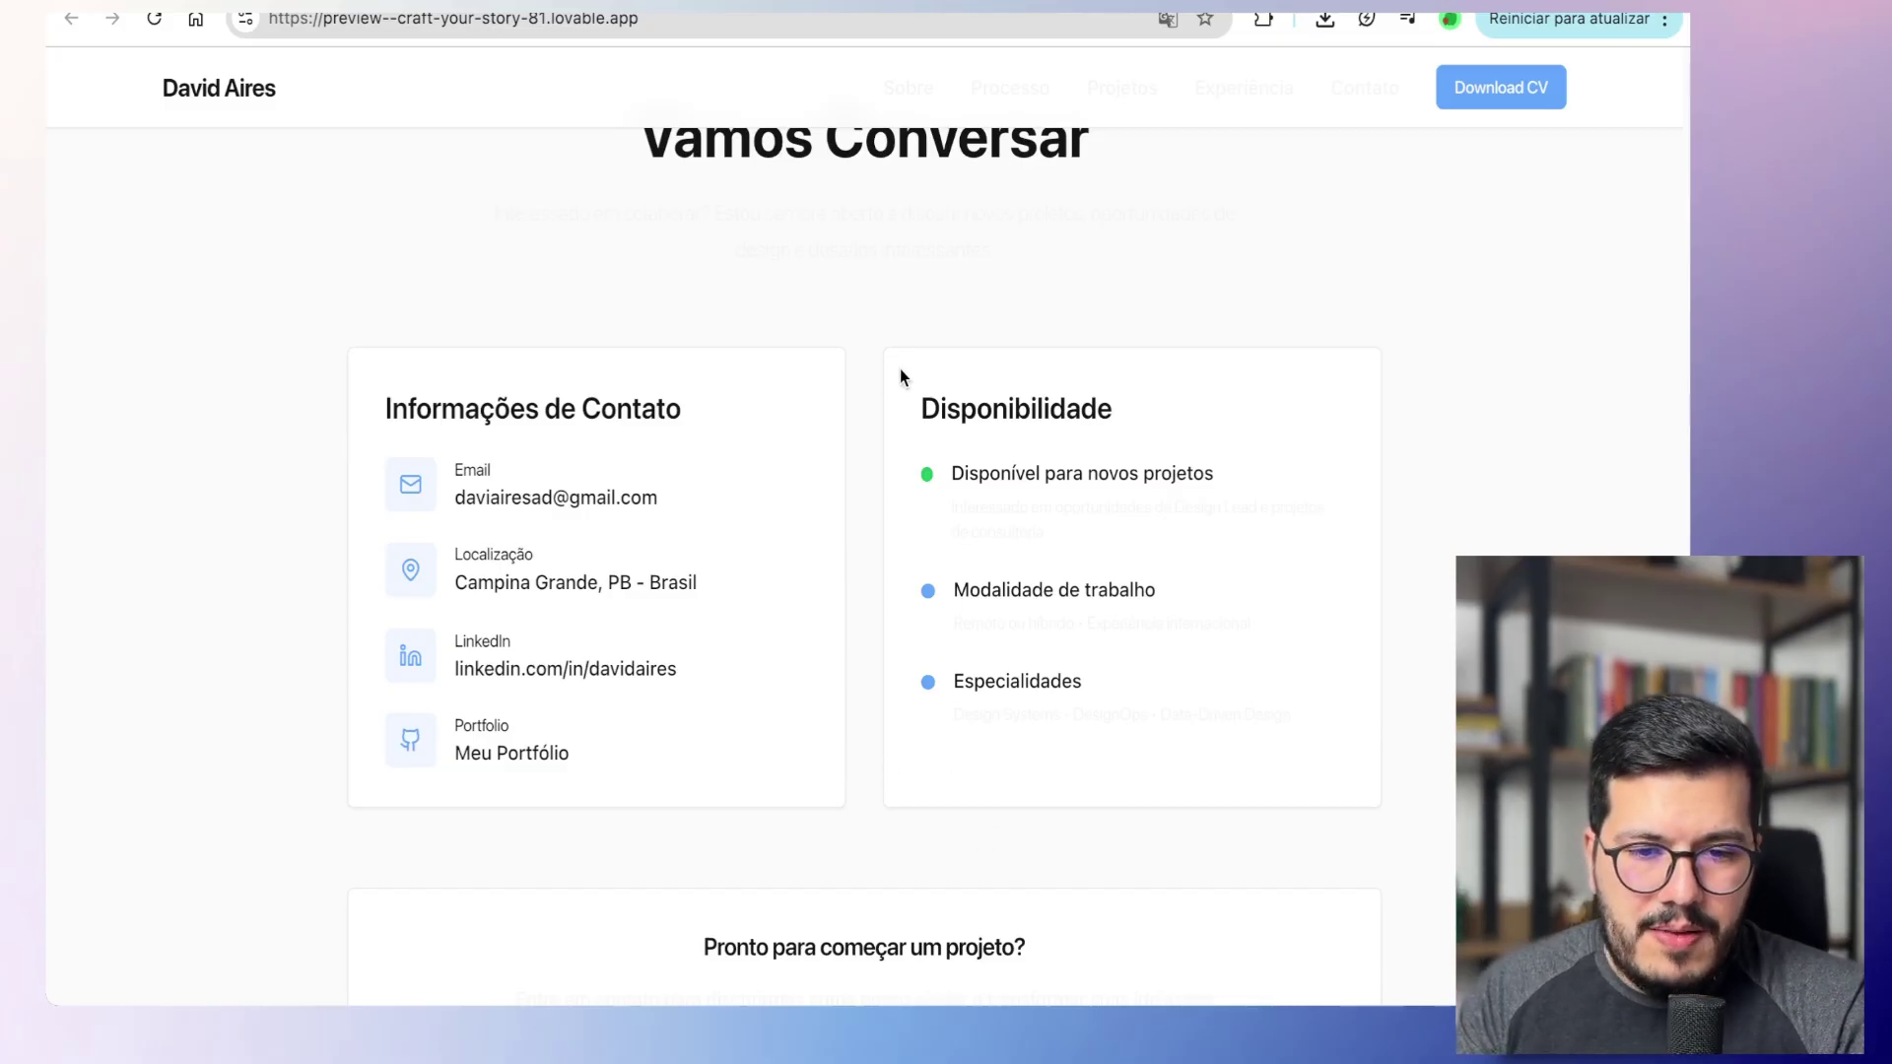
{"action": "scroll", "coordinate": [890, 404], "scroll_direction": "down", "scroll_amount": 2}
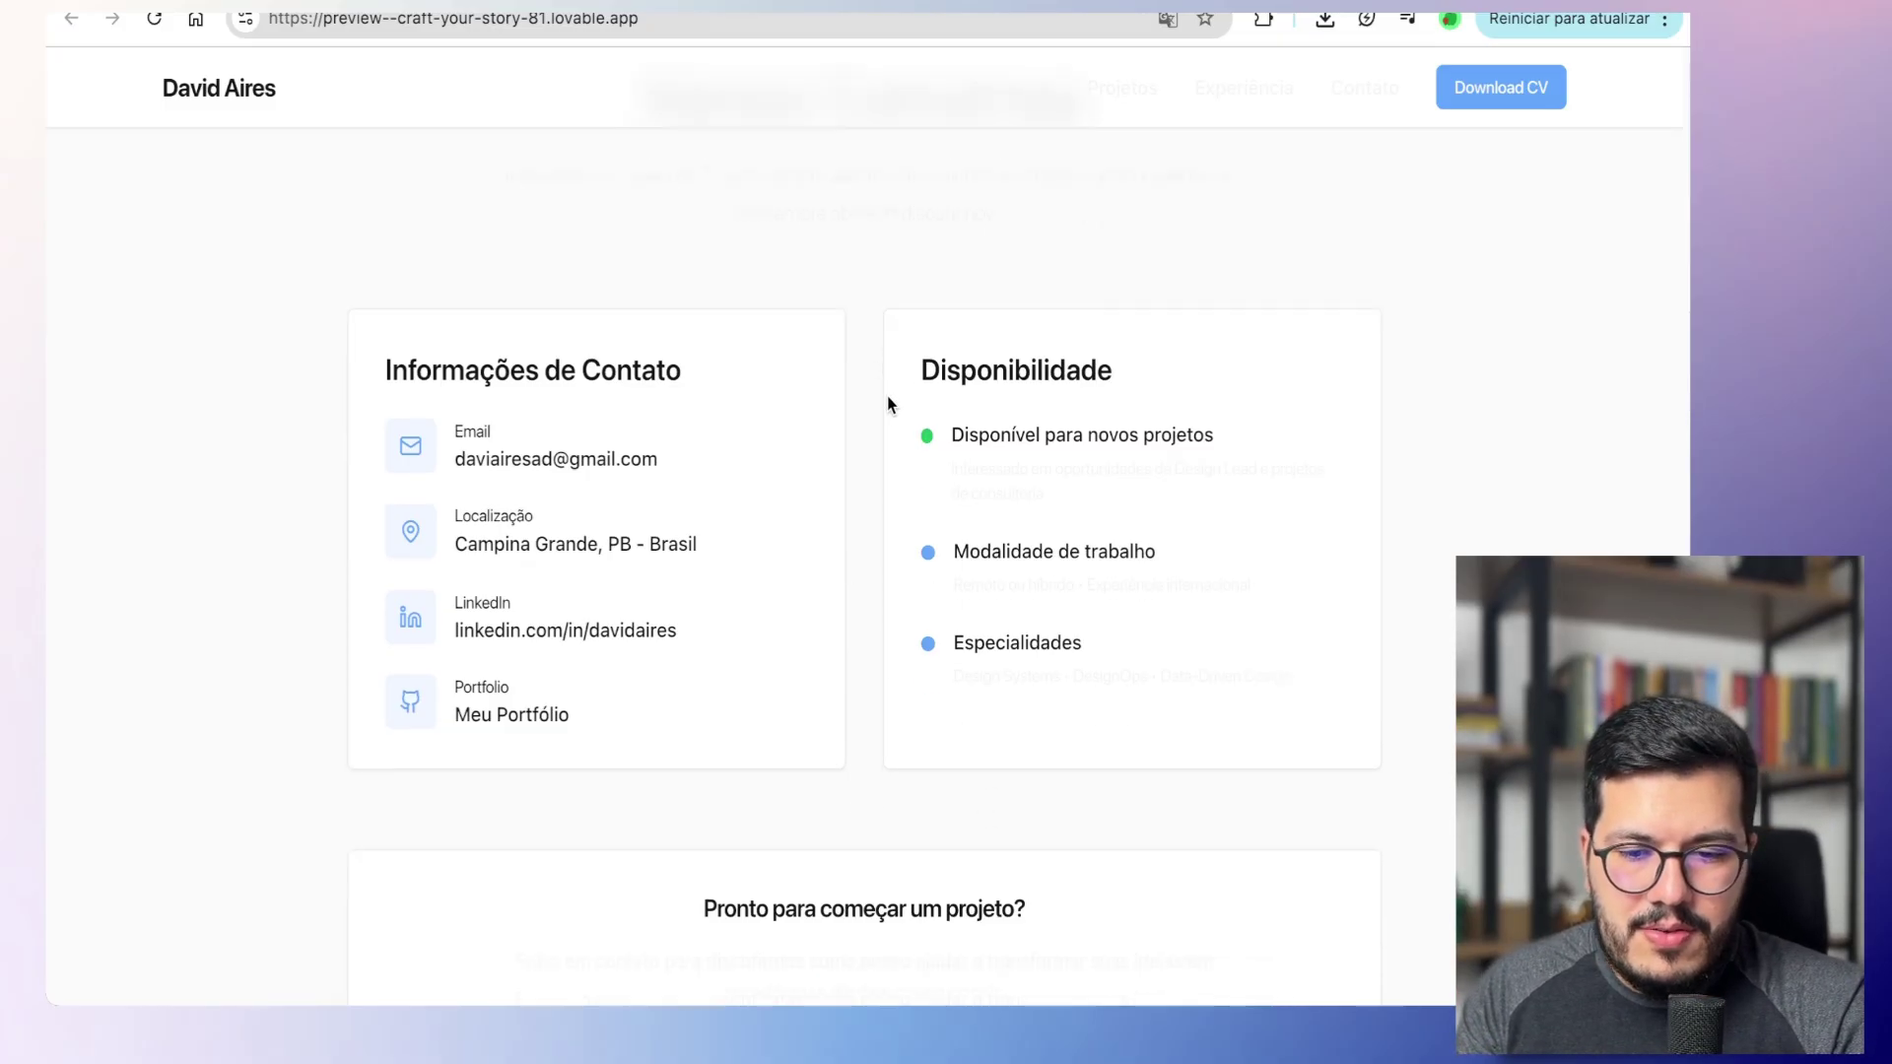
Step: Go back from "Vamos Conversar" to "Projetos em Destaque" to recheck the Costa Cruzeiros and Laudite cards
{"action": "scroll", "coordinate": [890, 404], "scroll_direction": "up", "scroll_amount": 9}
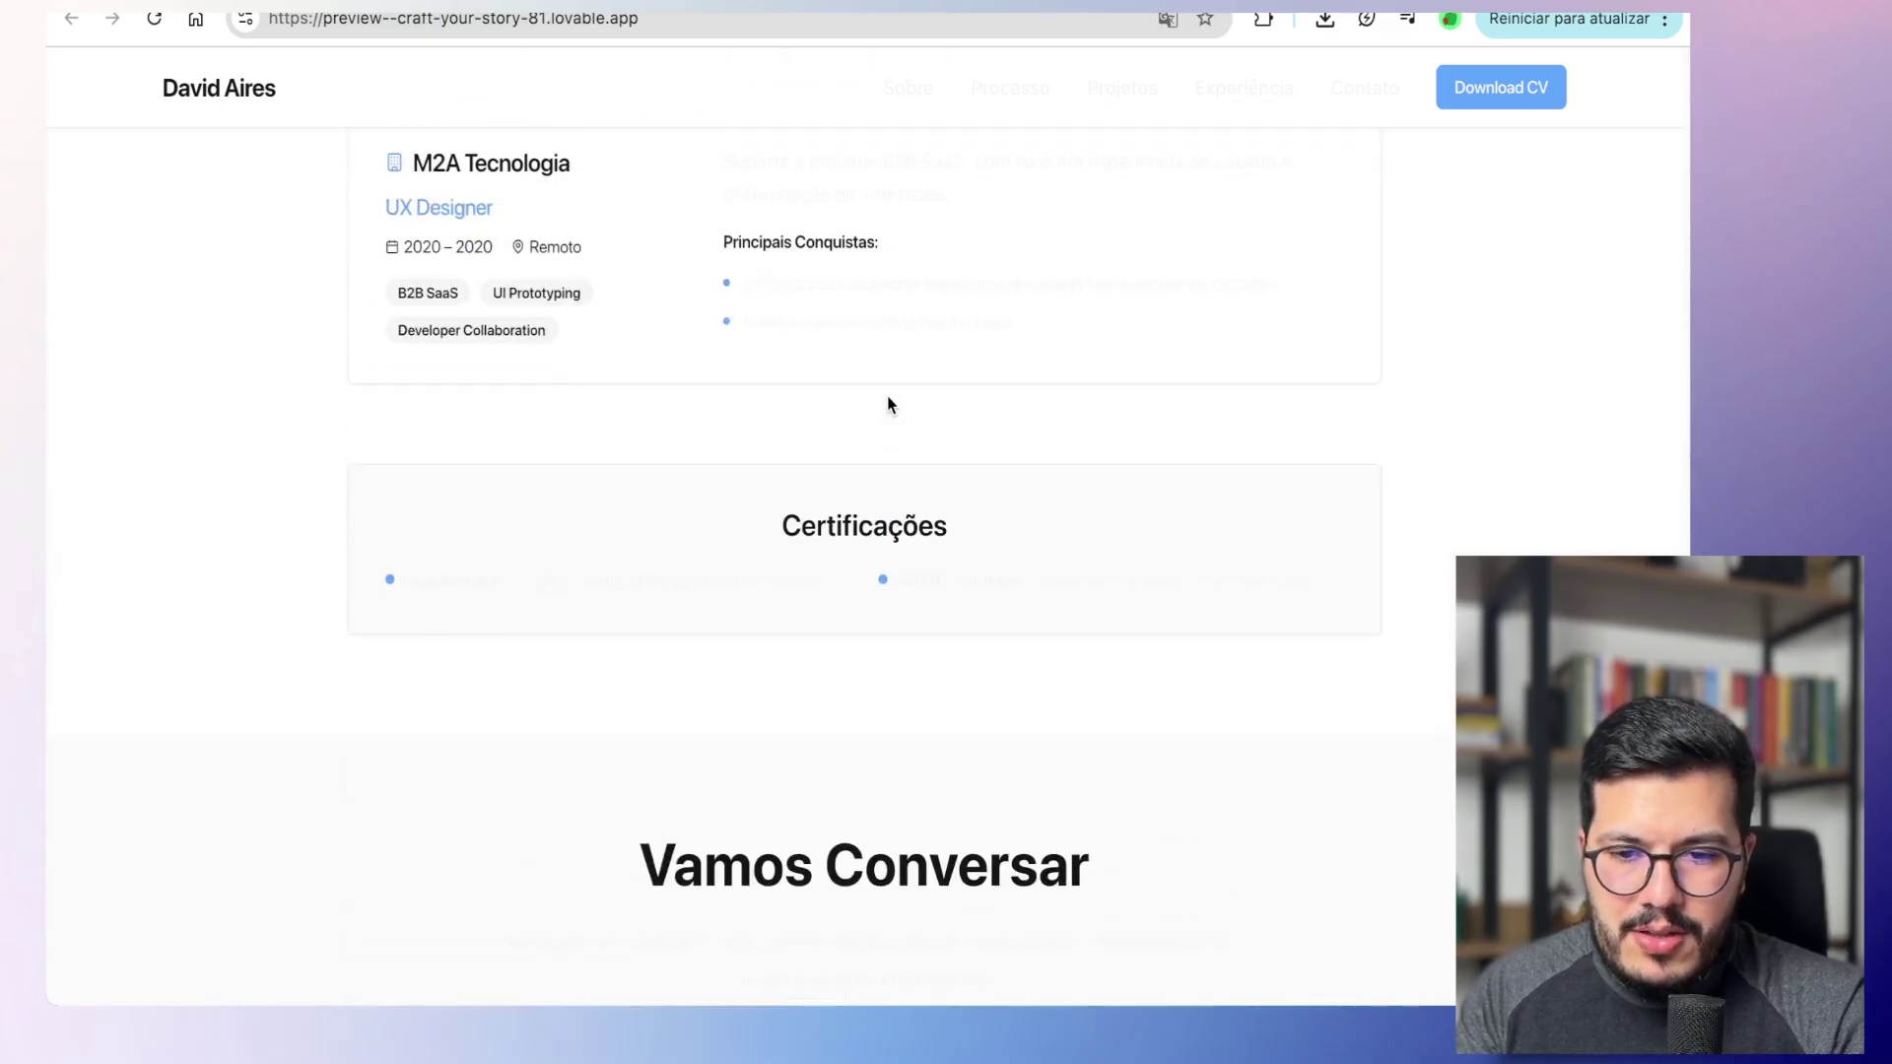
{"action": "scroll", "coordinate": [343, 399], "scroll_direction": "up", "scroll_amount": 3}
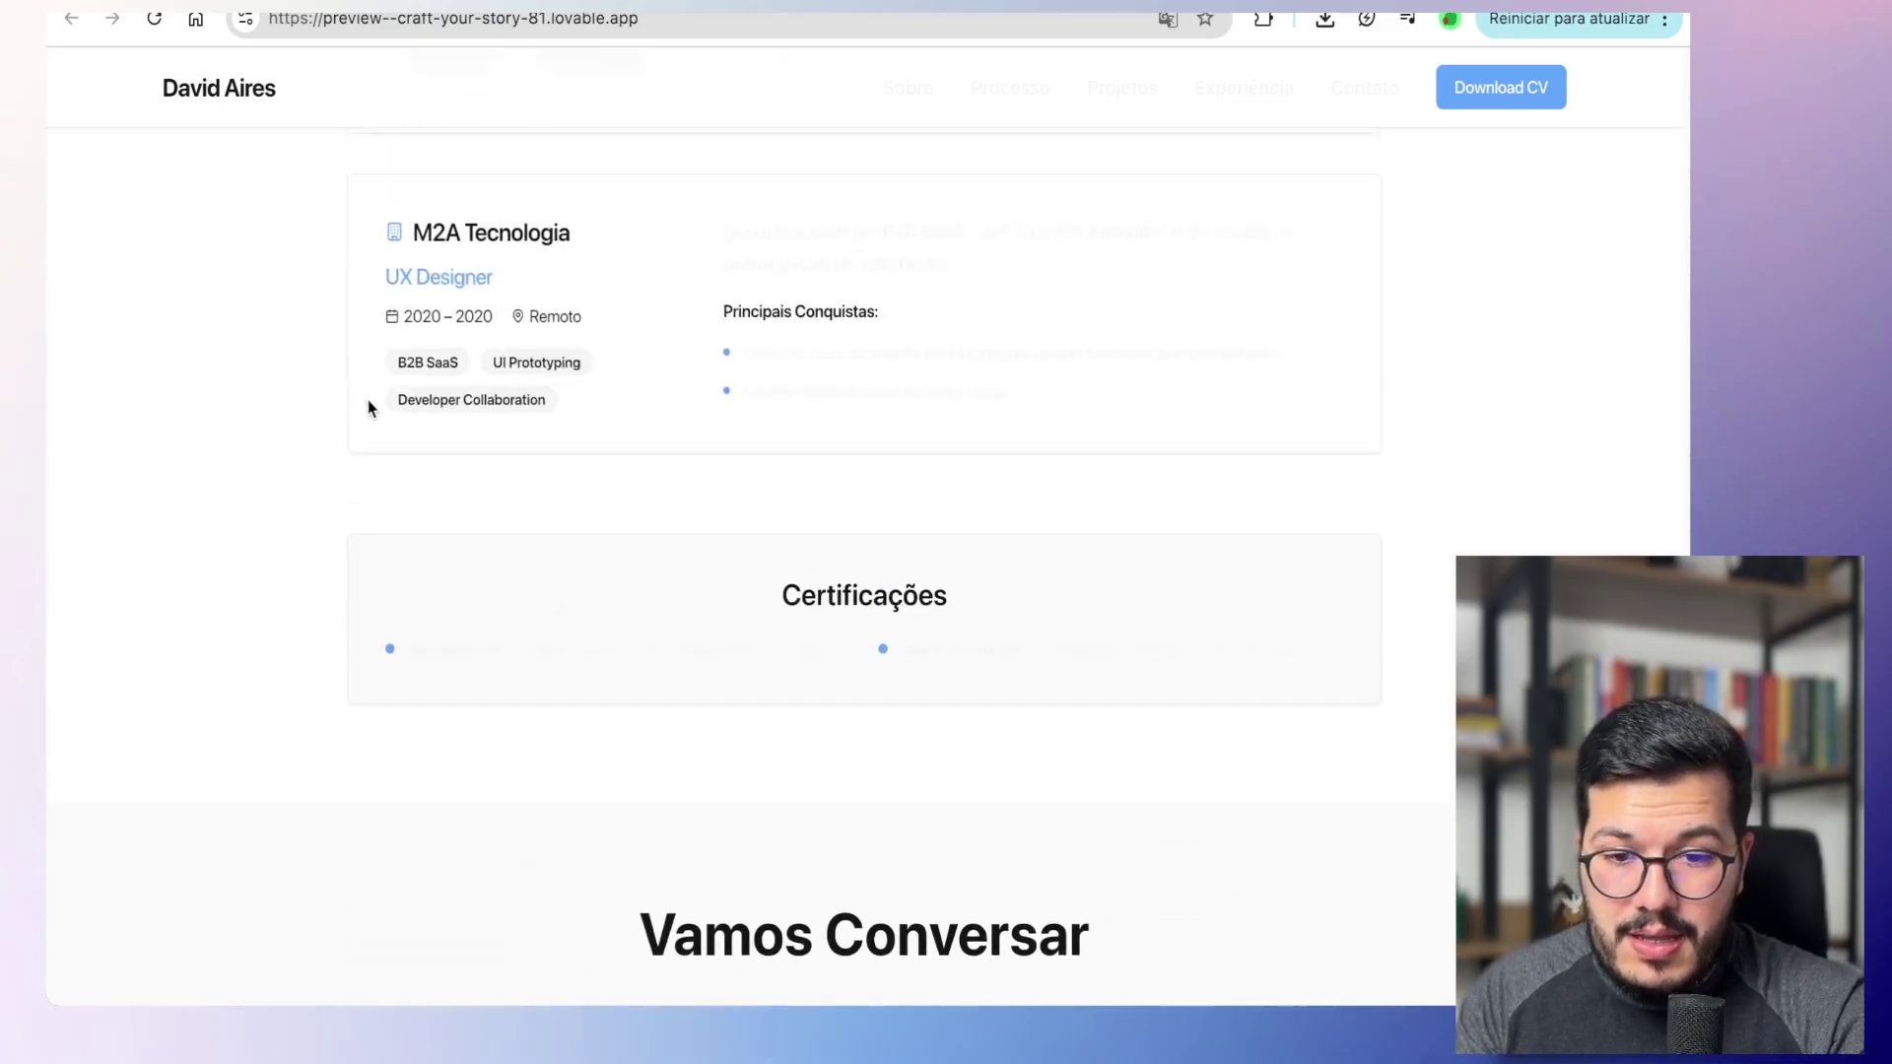
{"action": "scroll", "coordinate": [345, 394], "scroll_direction": "up", "scroll_amount": 2}
{"action": "scroll", "coordinate": [347, 399], "scroll_direction": "up", "scroll_amount": 15}
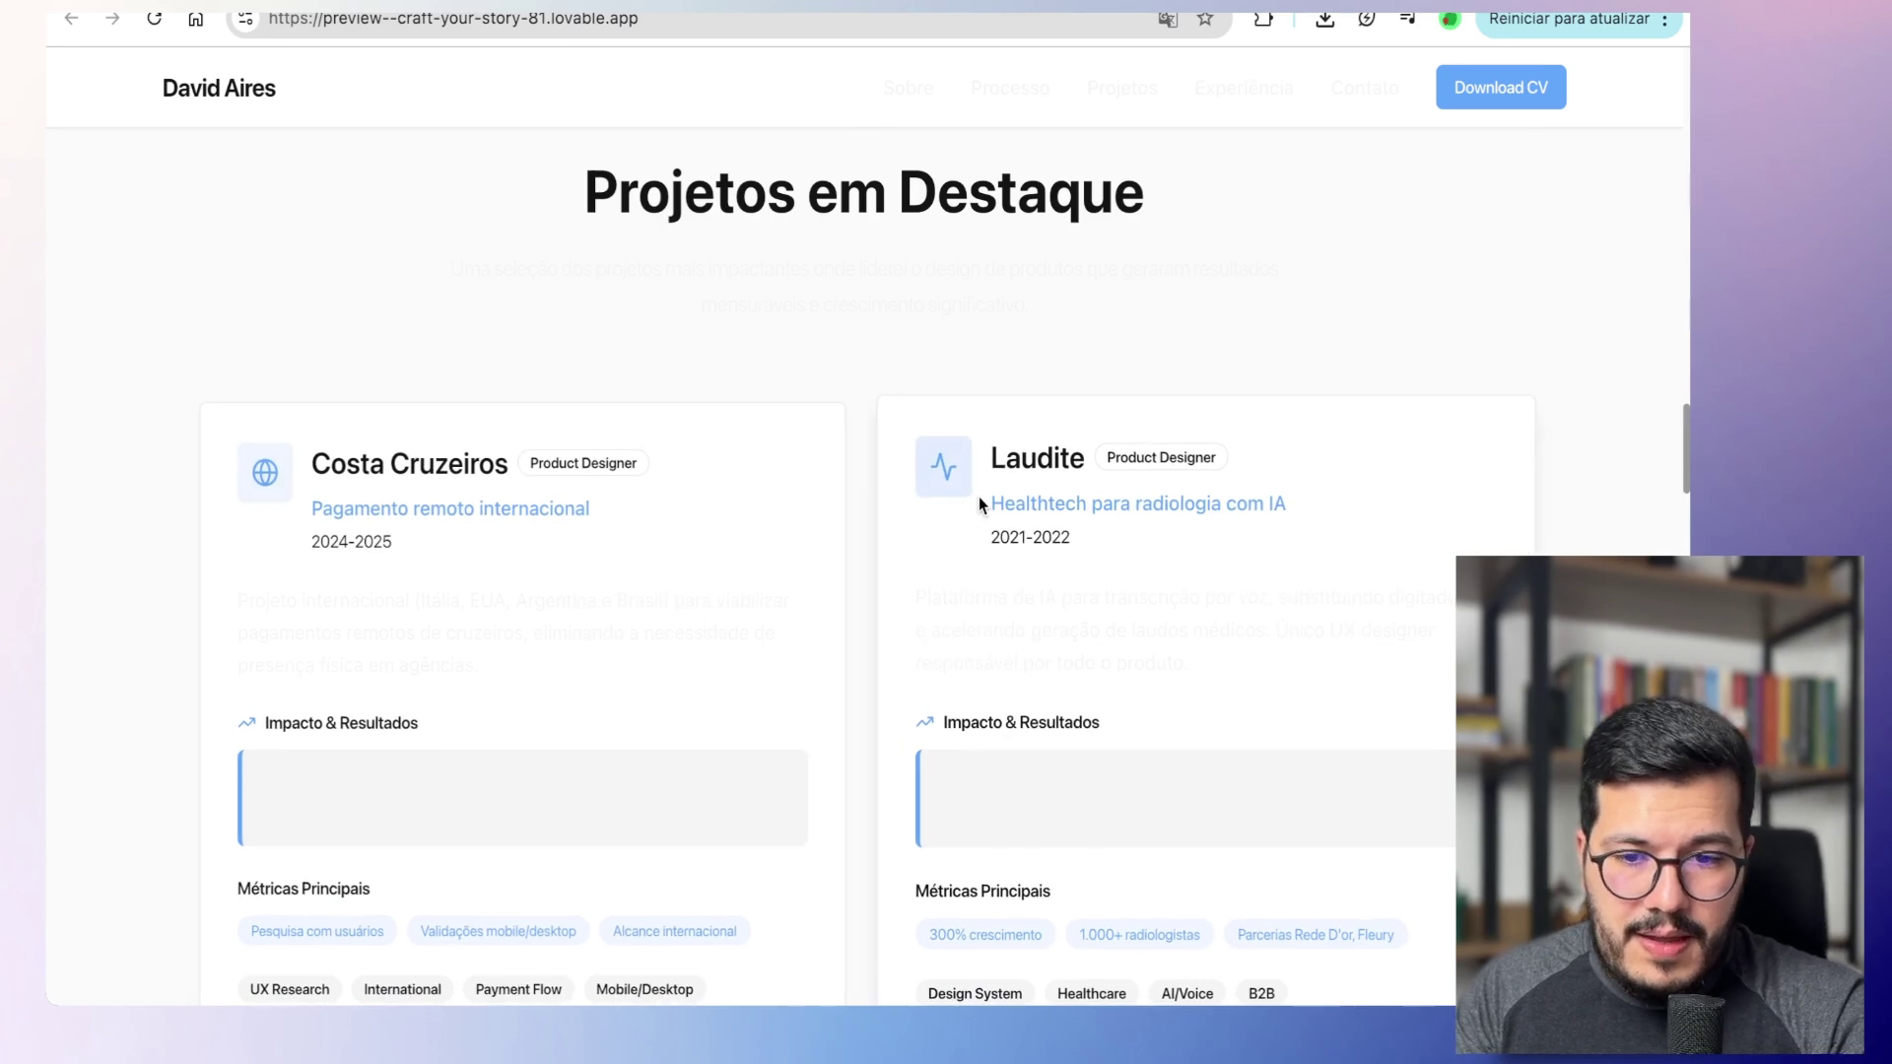
Step: Examine the remaining project cards, "Resultados Comprovados" and the JN Moura entry under "Experiência Profissional"
{"action": "scroll", "coordinate": [978, 502], "scroll_direction": "down", "scroll_amount": 8}
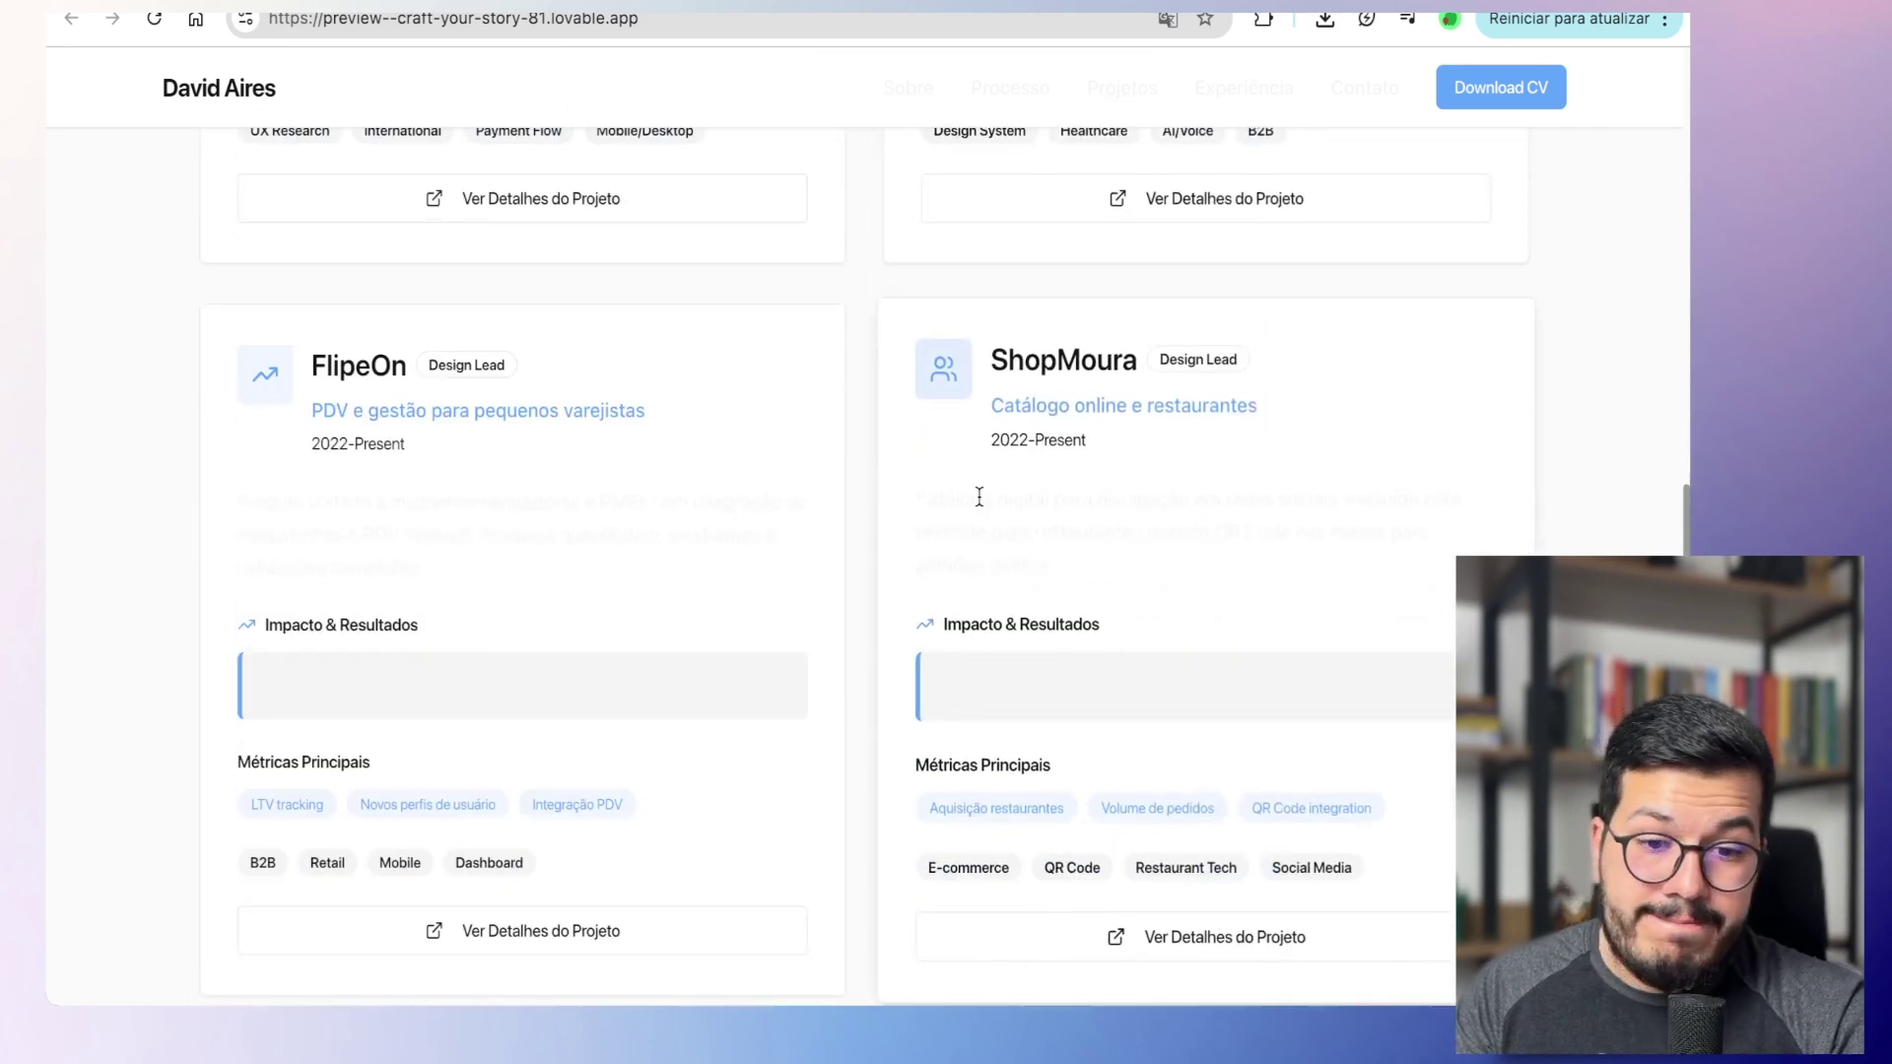
{"action": "scroll", "coordinate": [978, 497], "scroll_direction": "down", "scroll_amount": 7}
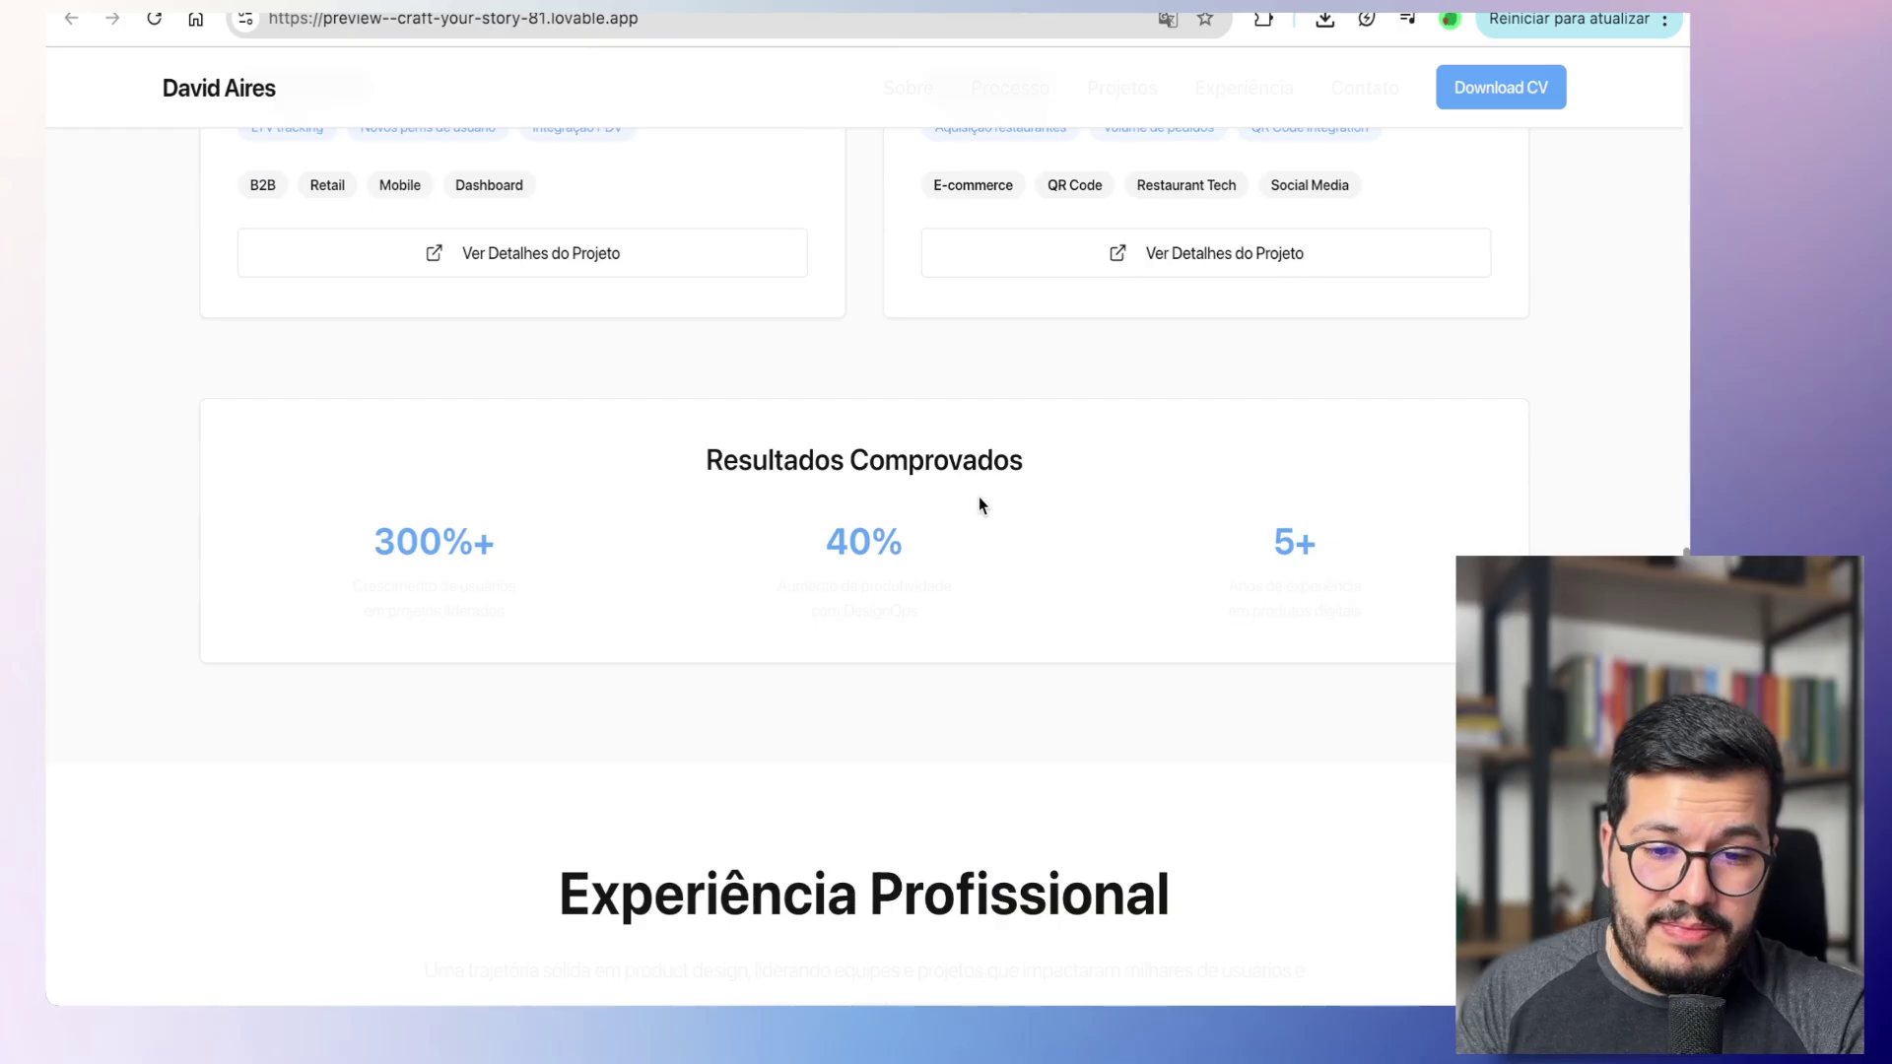
{"action": "scroll", "coordinate": [972, 504], "scroll_direction": "down", "scroll_amount": 5}
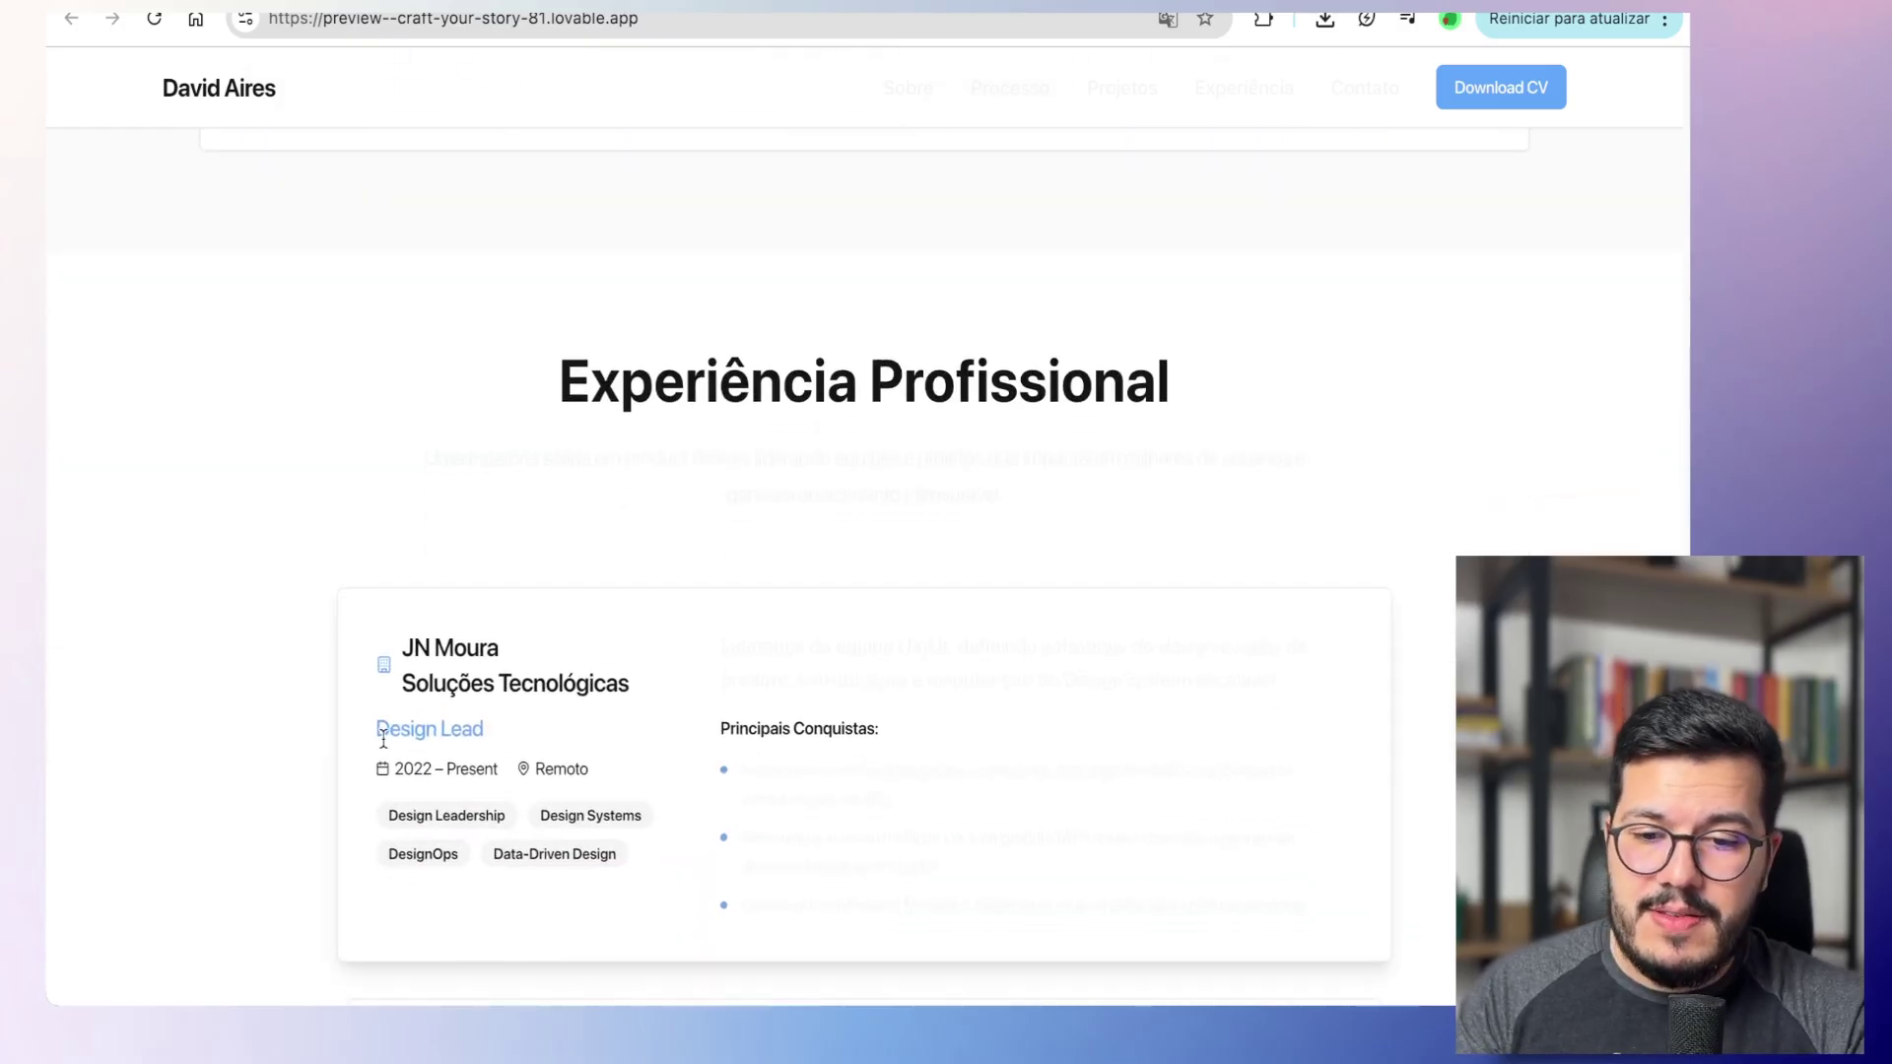
{"action": "left_click_drag", "start_coordinate": [367, 649], "coordinate": [422, 679]}
{"action": "left_click", "coordinate": [566, 632]}
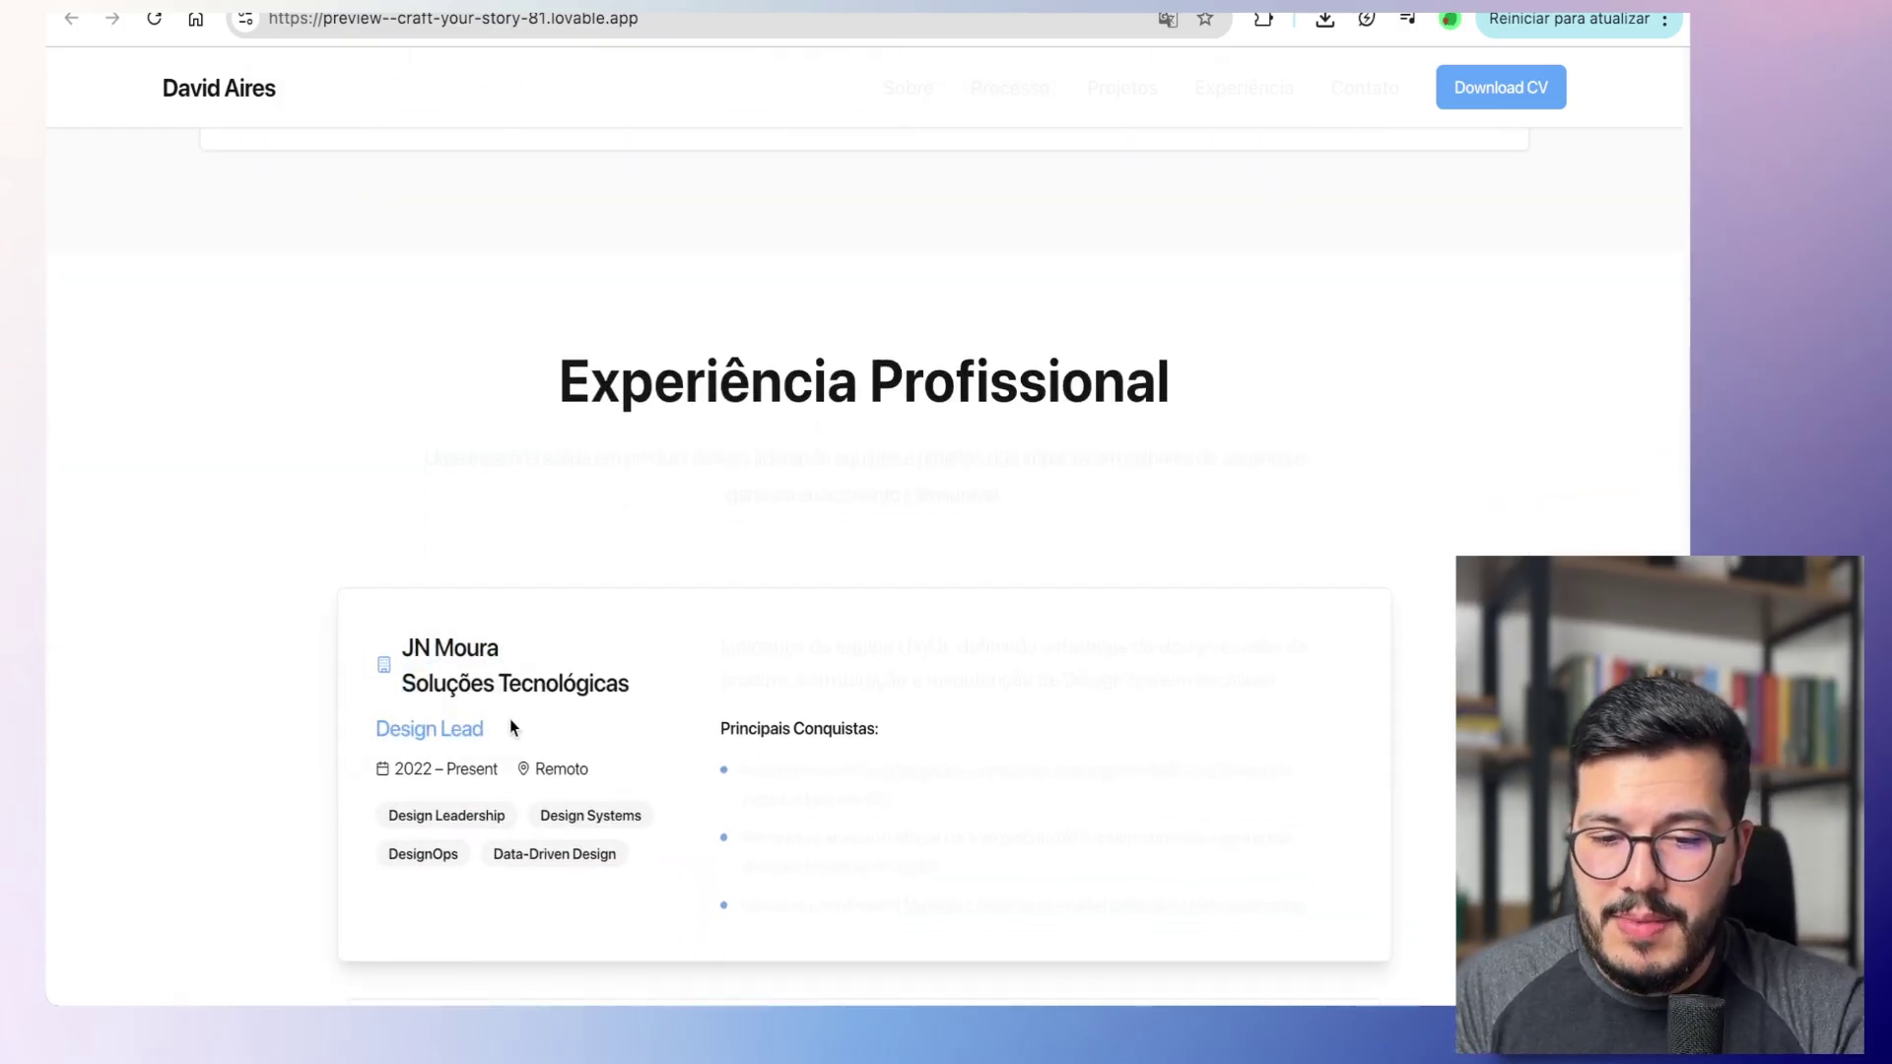
{"action": "left_click", "coordinate": [771, 430]}
Step: Check the other experience entries down to "Vamos Conversar", highlighting the faint text under "Certificações" to read it
{"action": "scroll", "coordinate": [1082, 621], "scroll_direction": "down", "scroll_amount": 8}
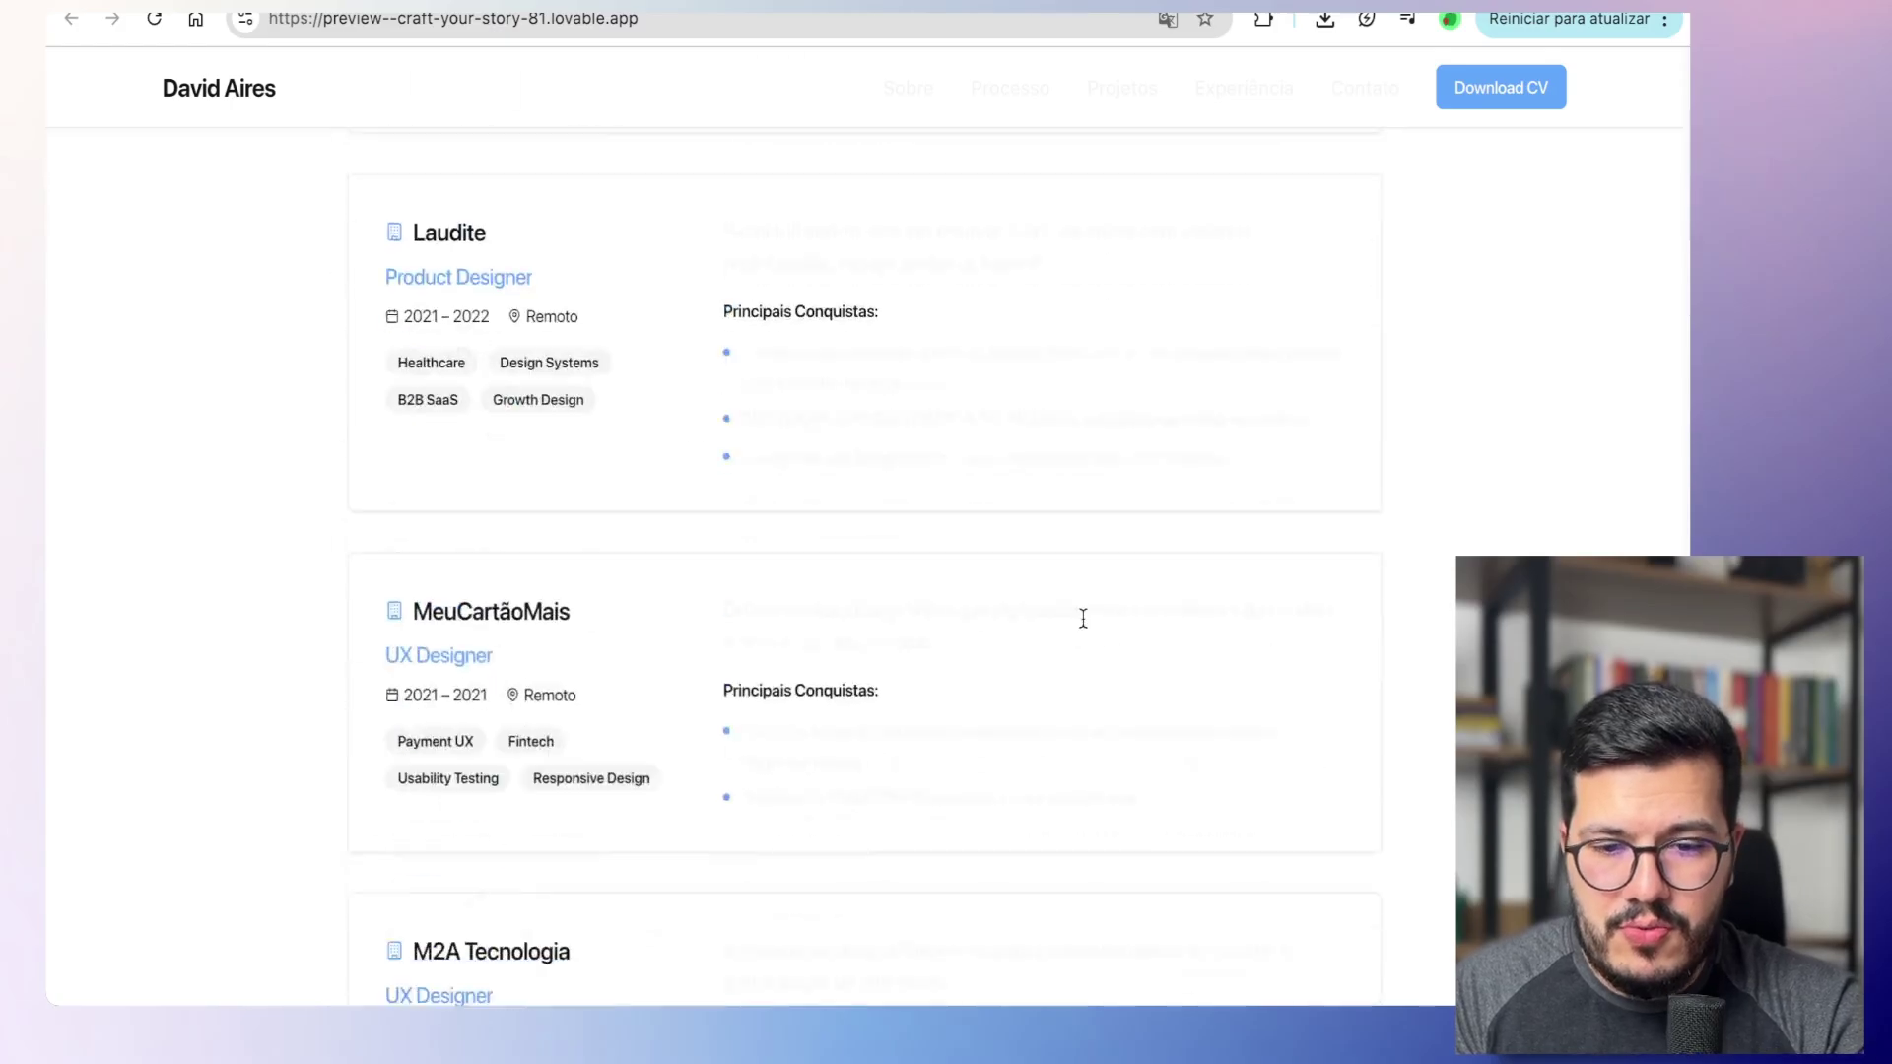
{"action": "scroll", "coordinate": [1083, 627], "scroll_direction": "down", "scroll_amount": 10}
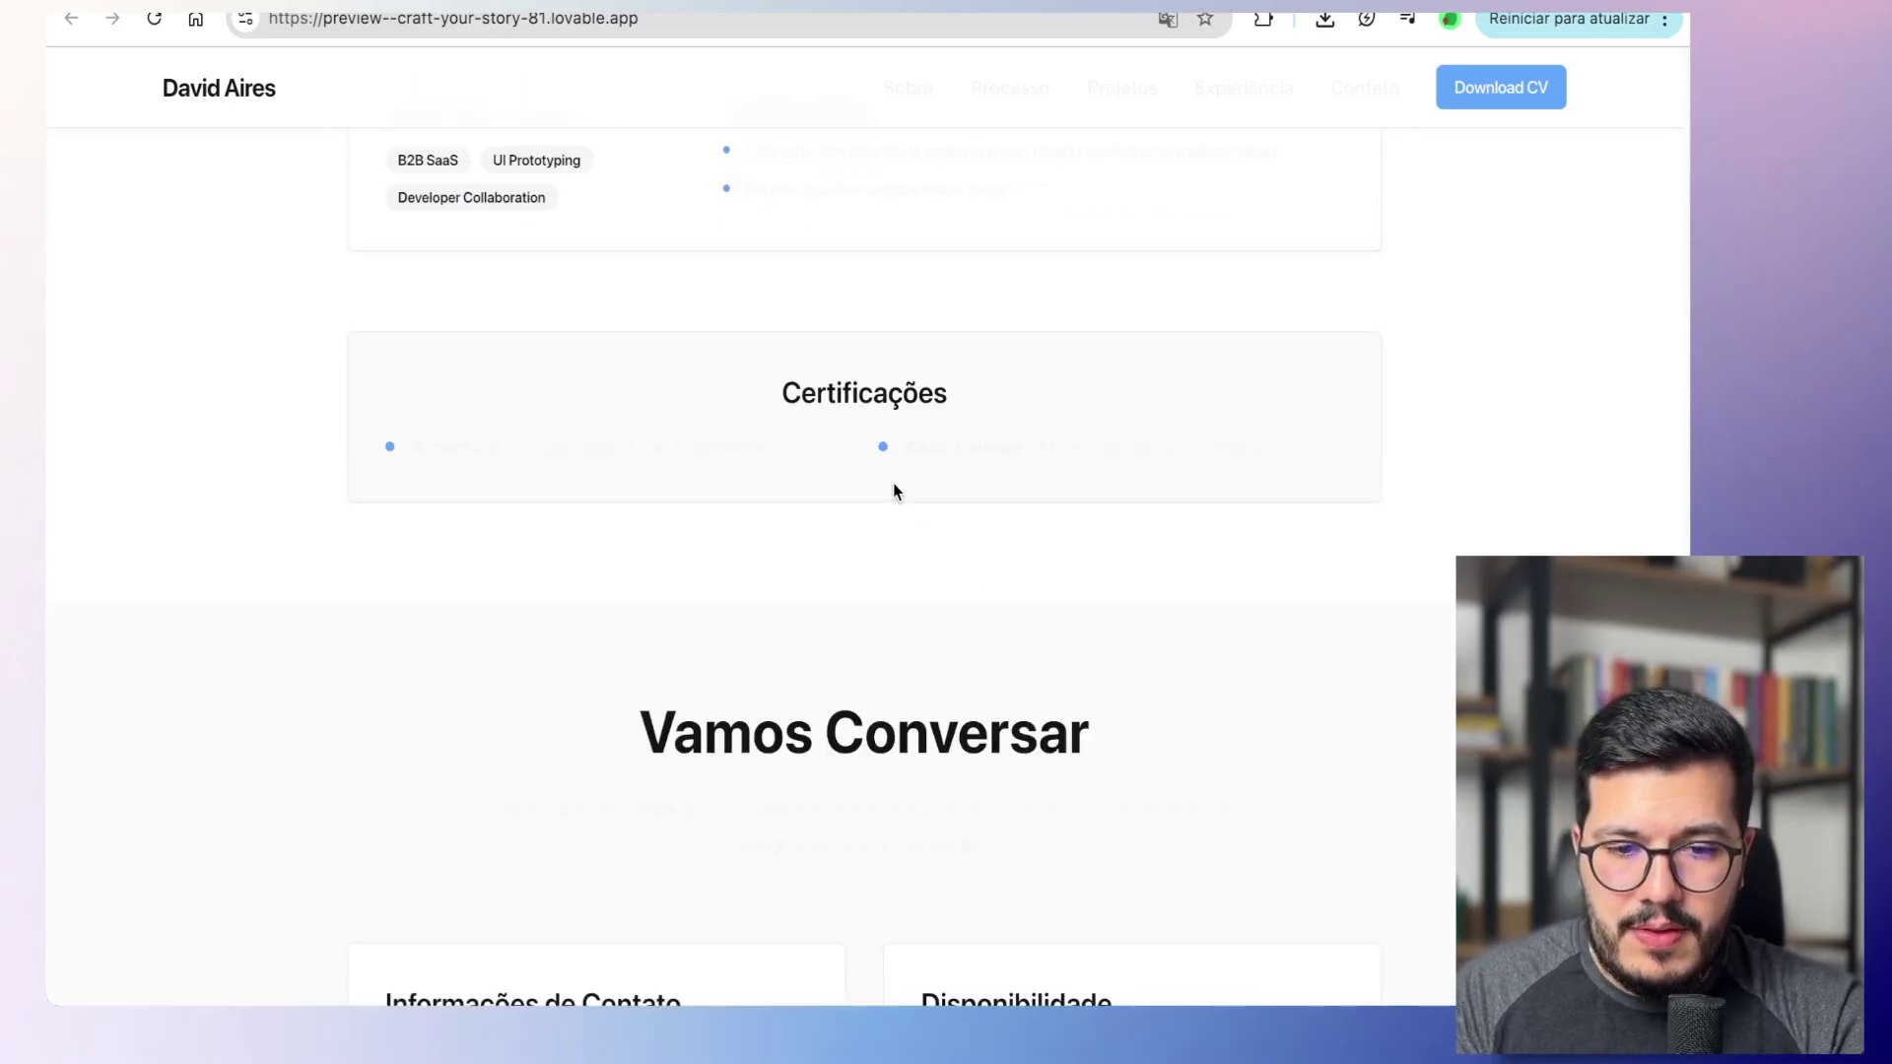
{"action": "left_click_drag", "start_coordinate": [861, 447], "coordinate": [1326, 456]}
{"action": "left_click", "coordinate": [1457, 388]}
{"action": "scroll", "coordinate": [1459, 389], "scroll_direction": "down", "scroll_amount": 1}
{"action": "scroll", "coordinate": [1458, 388], "scroll_direction": "down", "scroll_amount": 3}
{"action": "scroll", "coordinate": [1457, 388], "scroll_direction": "up", "scroll_amount": 20}
{"action": "scroll", "coordinate": [1461, 390], "scroll_direction": "up", "scroll_amount": 1}
Step: Return to the Lovable editor, inspect the updated "Sobre mim" and design process sections, and jump to the latest chat reply
{"action": "left_click", "coordinate": [296, 4]}
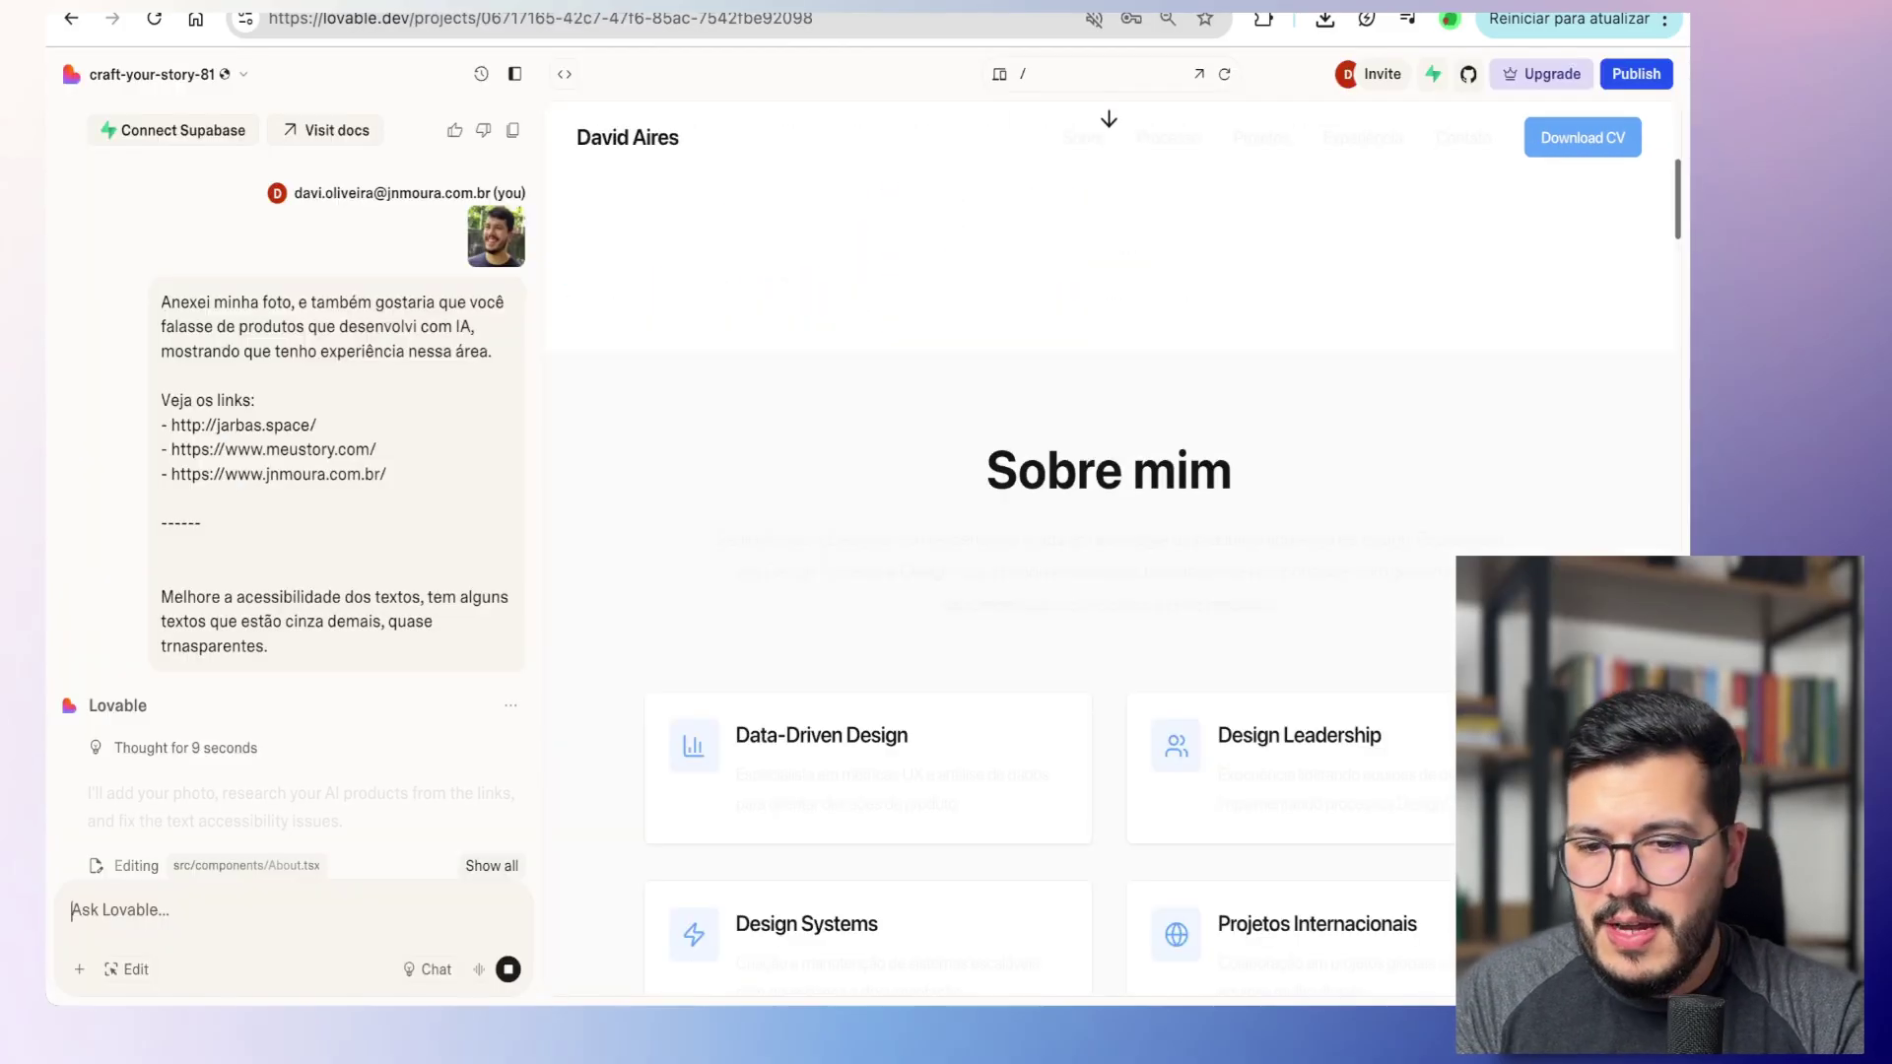
{"action": "scroll", "coordinate": [359, 725], "scroll_direction": "down", "scroll_amount": 2}
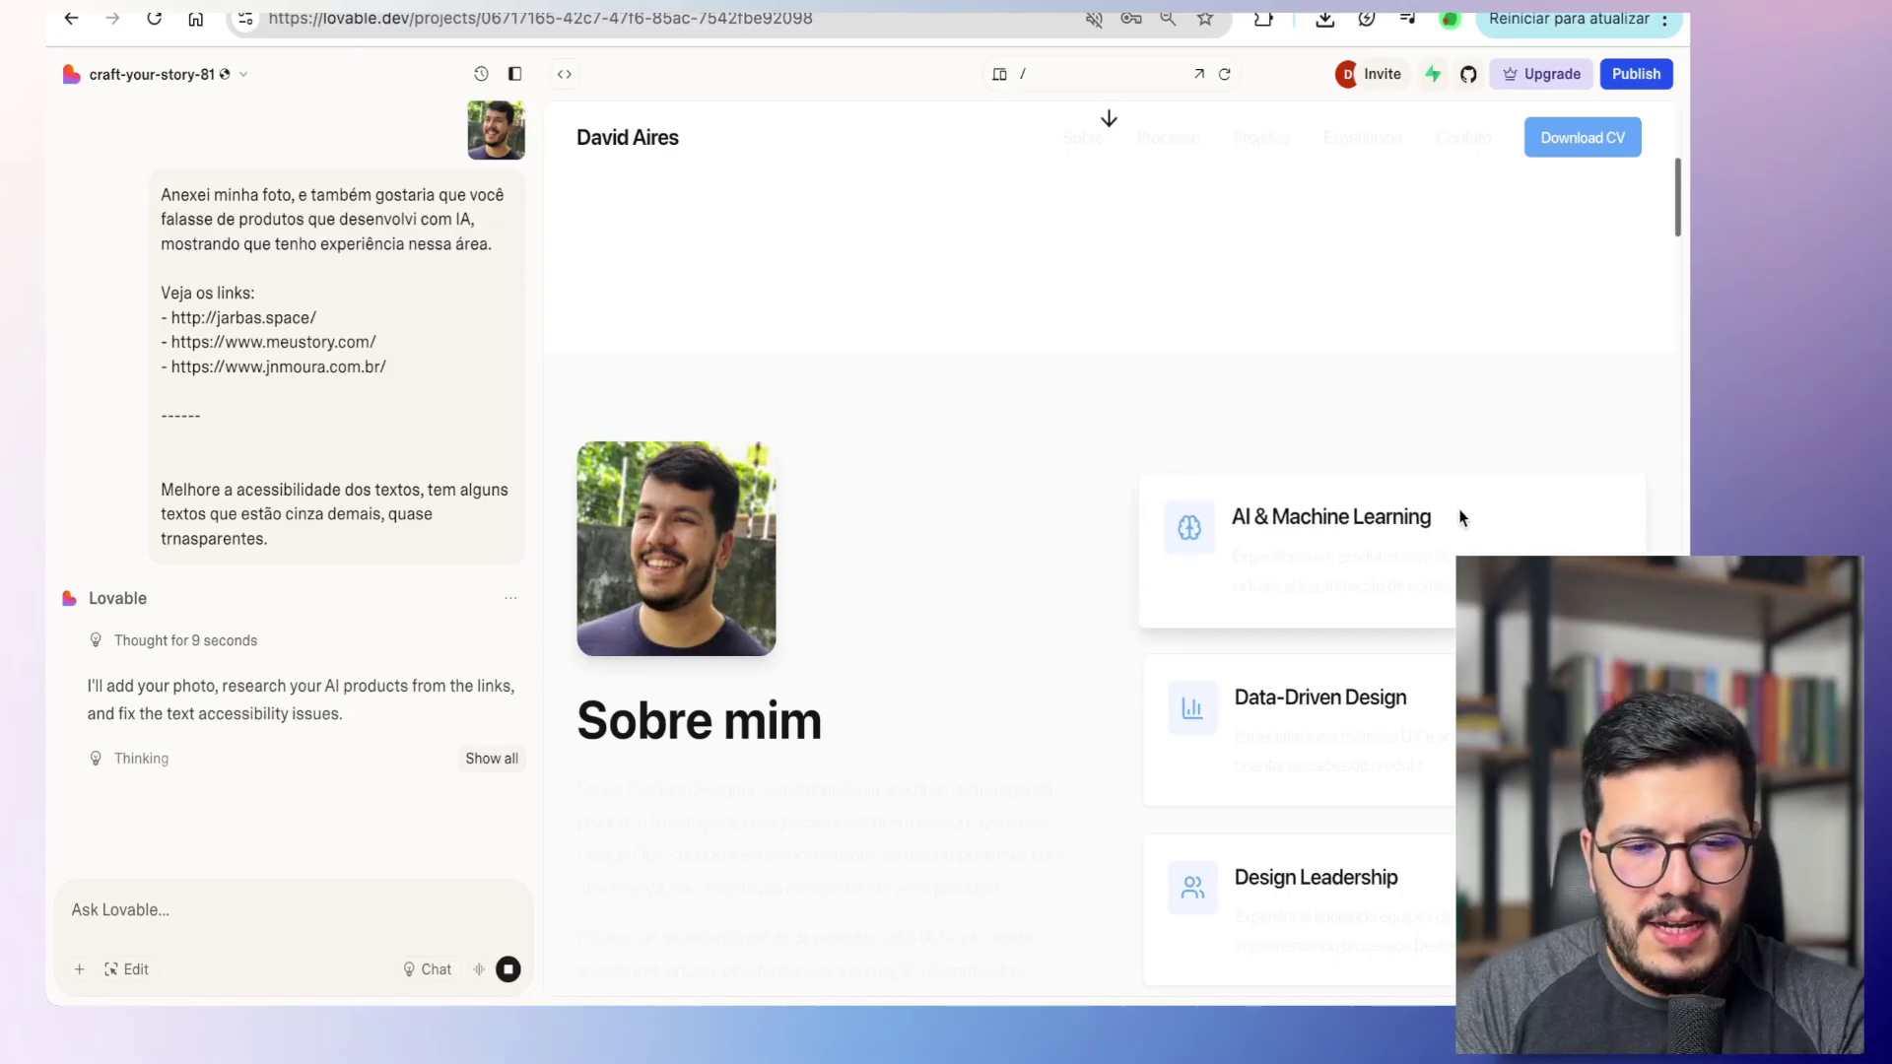
{"action": "left_click_drag", "start_coordinate": [1461, 516], "coordinate": [1257, 513]}
{"action": "left_click", "coordinate": [1155, 522]}
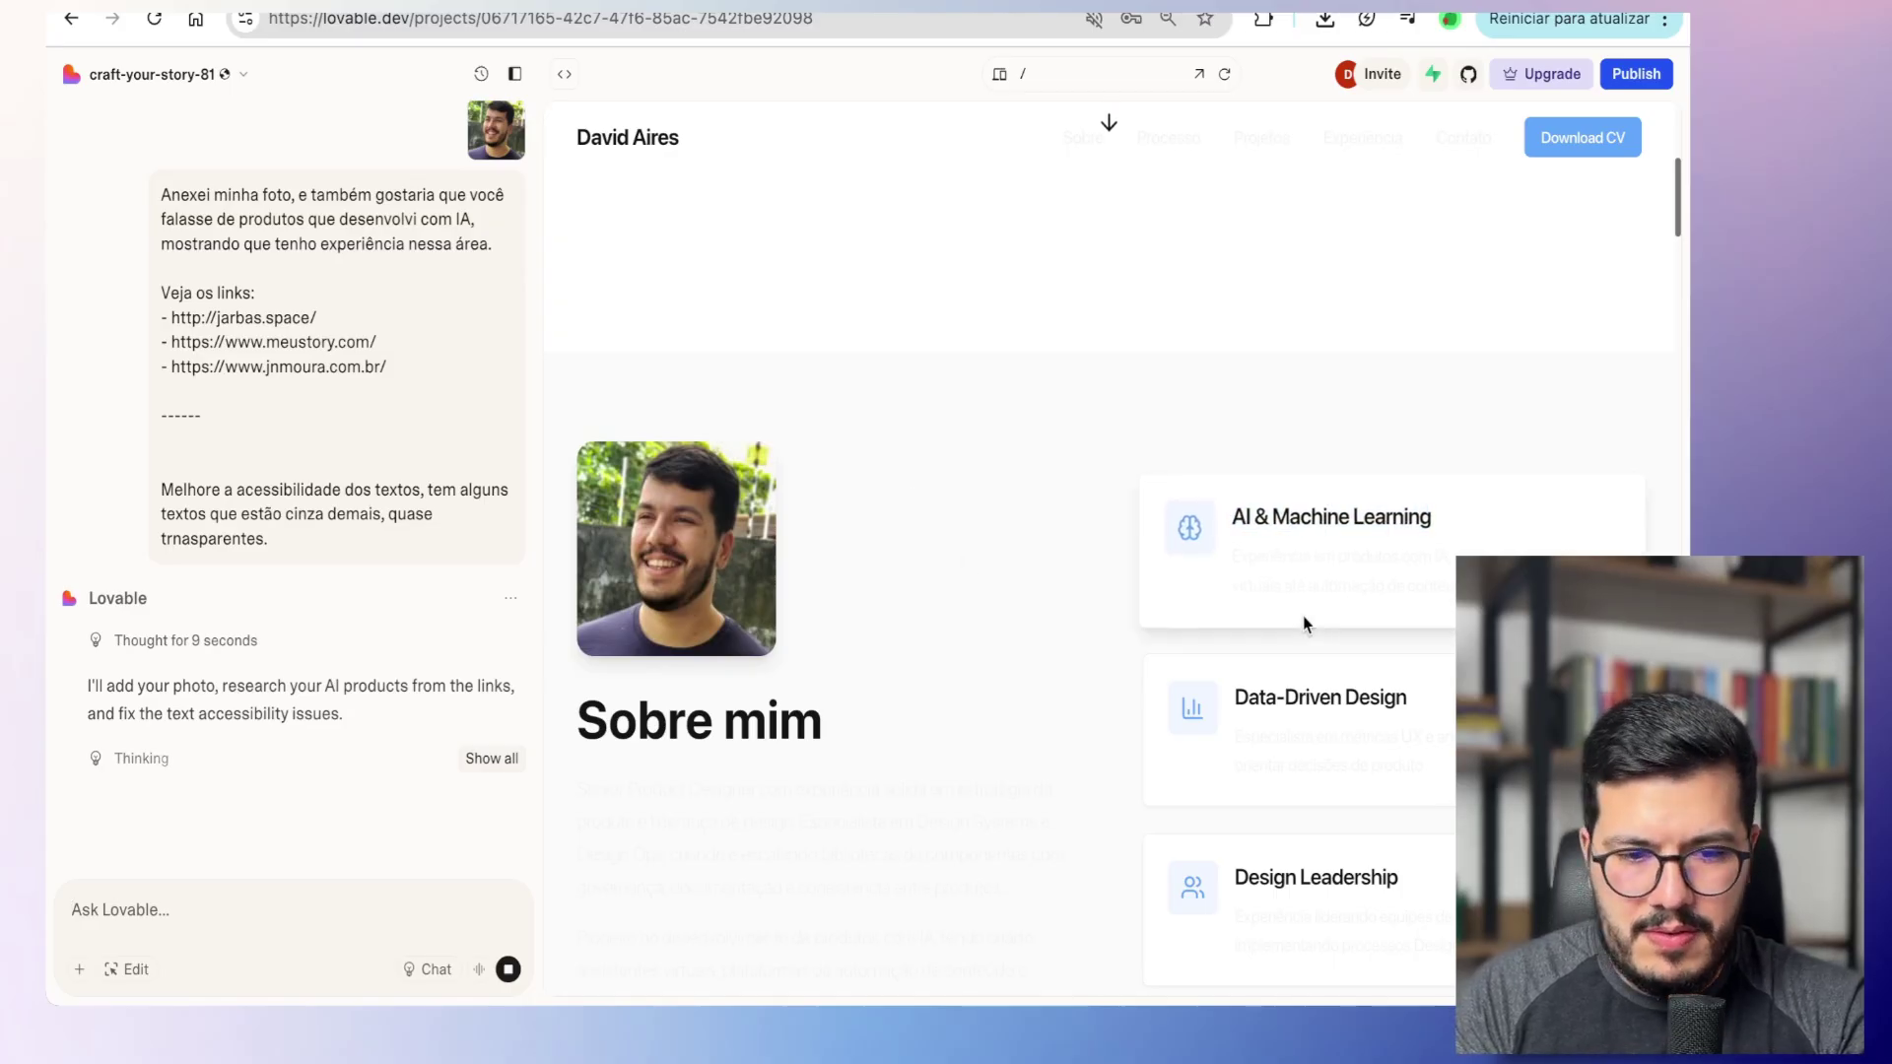
{"action": "scroll", "coordinate": [1303, 618], "scroll_direction": "down", "scroll_amount": 5}
{"action": "scroll", "coordinate": [1303, 617], "scroll_direction": "down", "scroll_amount": 6}
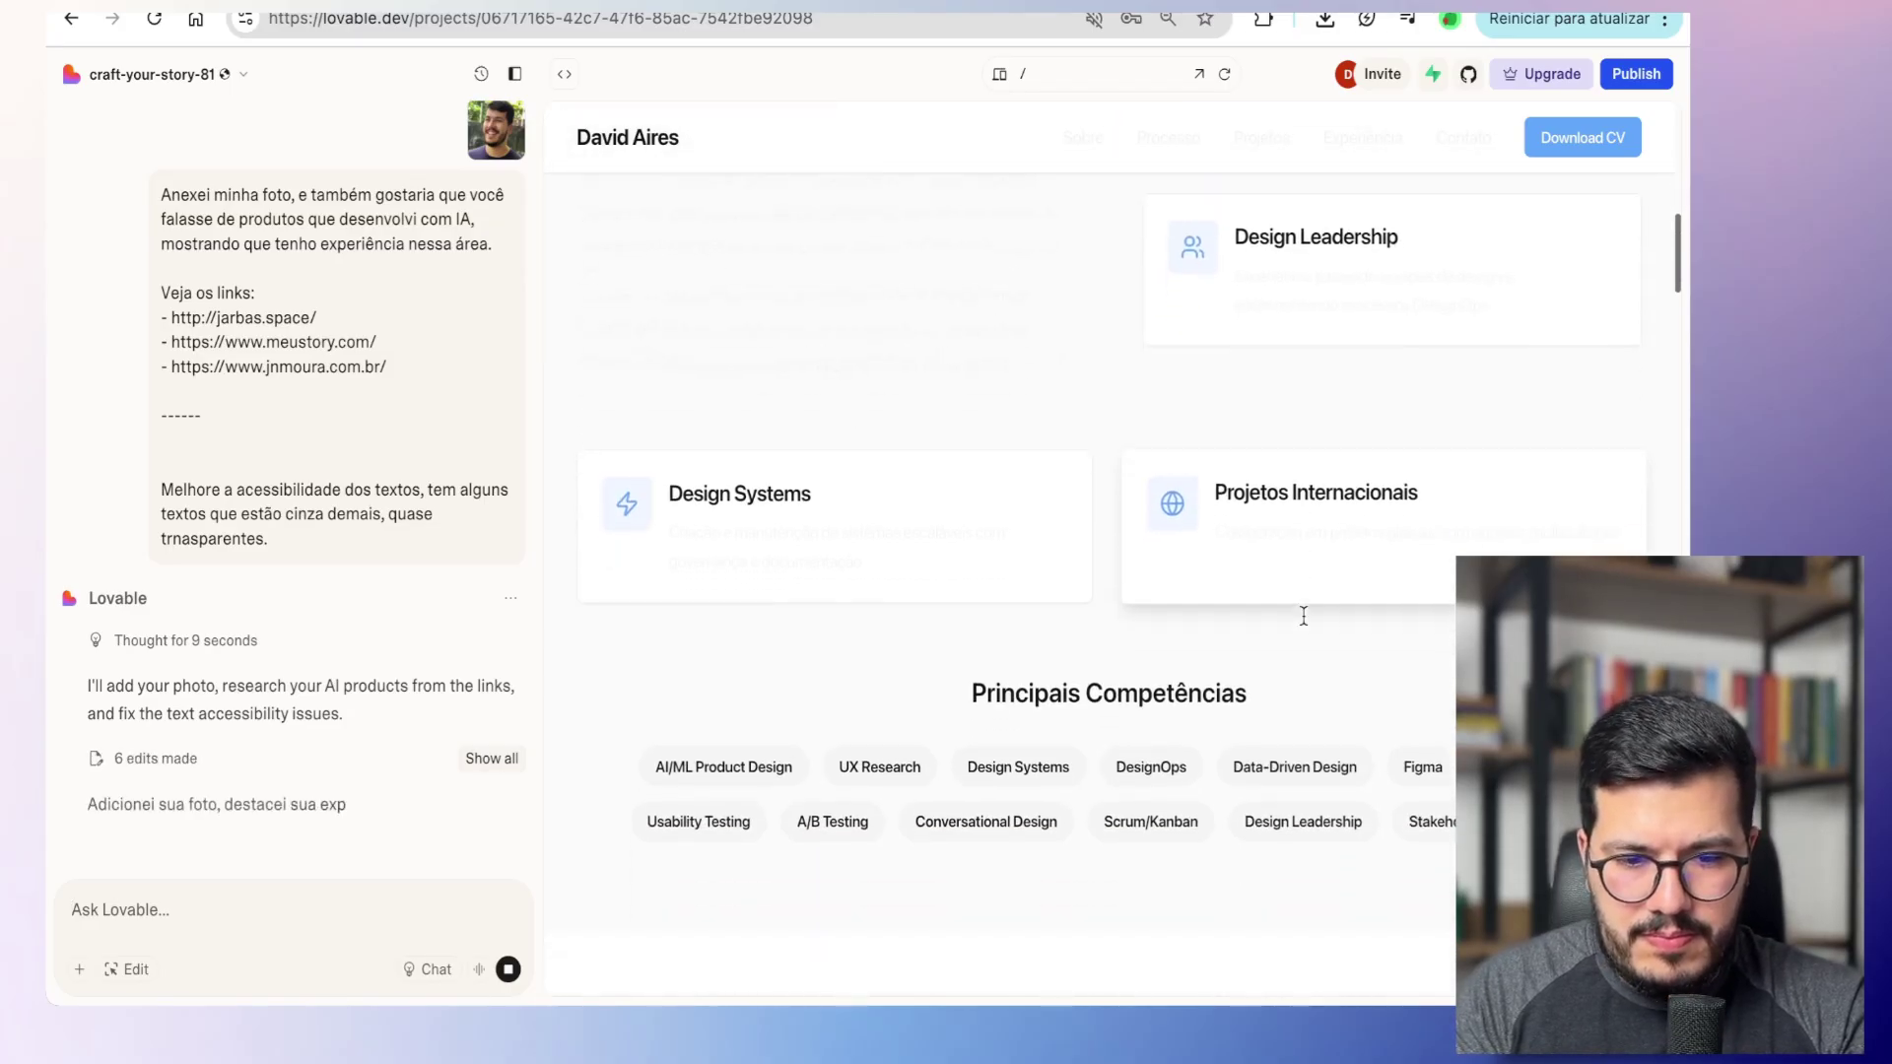
{"action": "scroll", "coordinate": [1303, 615], "scroll_direction": "down", "scroll_amount": 9}
{"action": "scroll", "coordinate": [1303, 616], "scroll_direction": "up", "scroll_amount": 15}
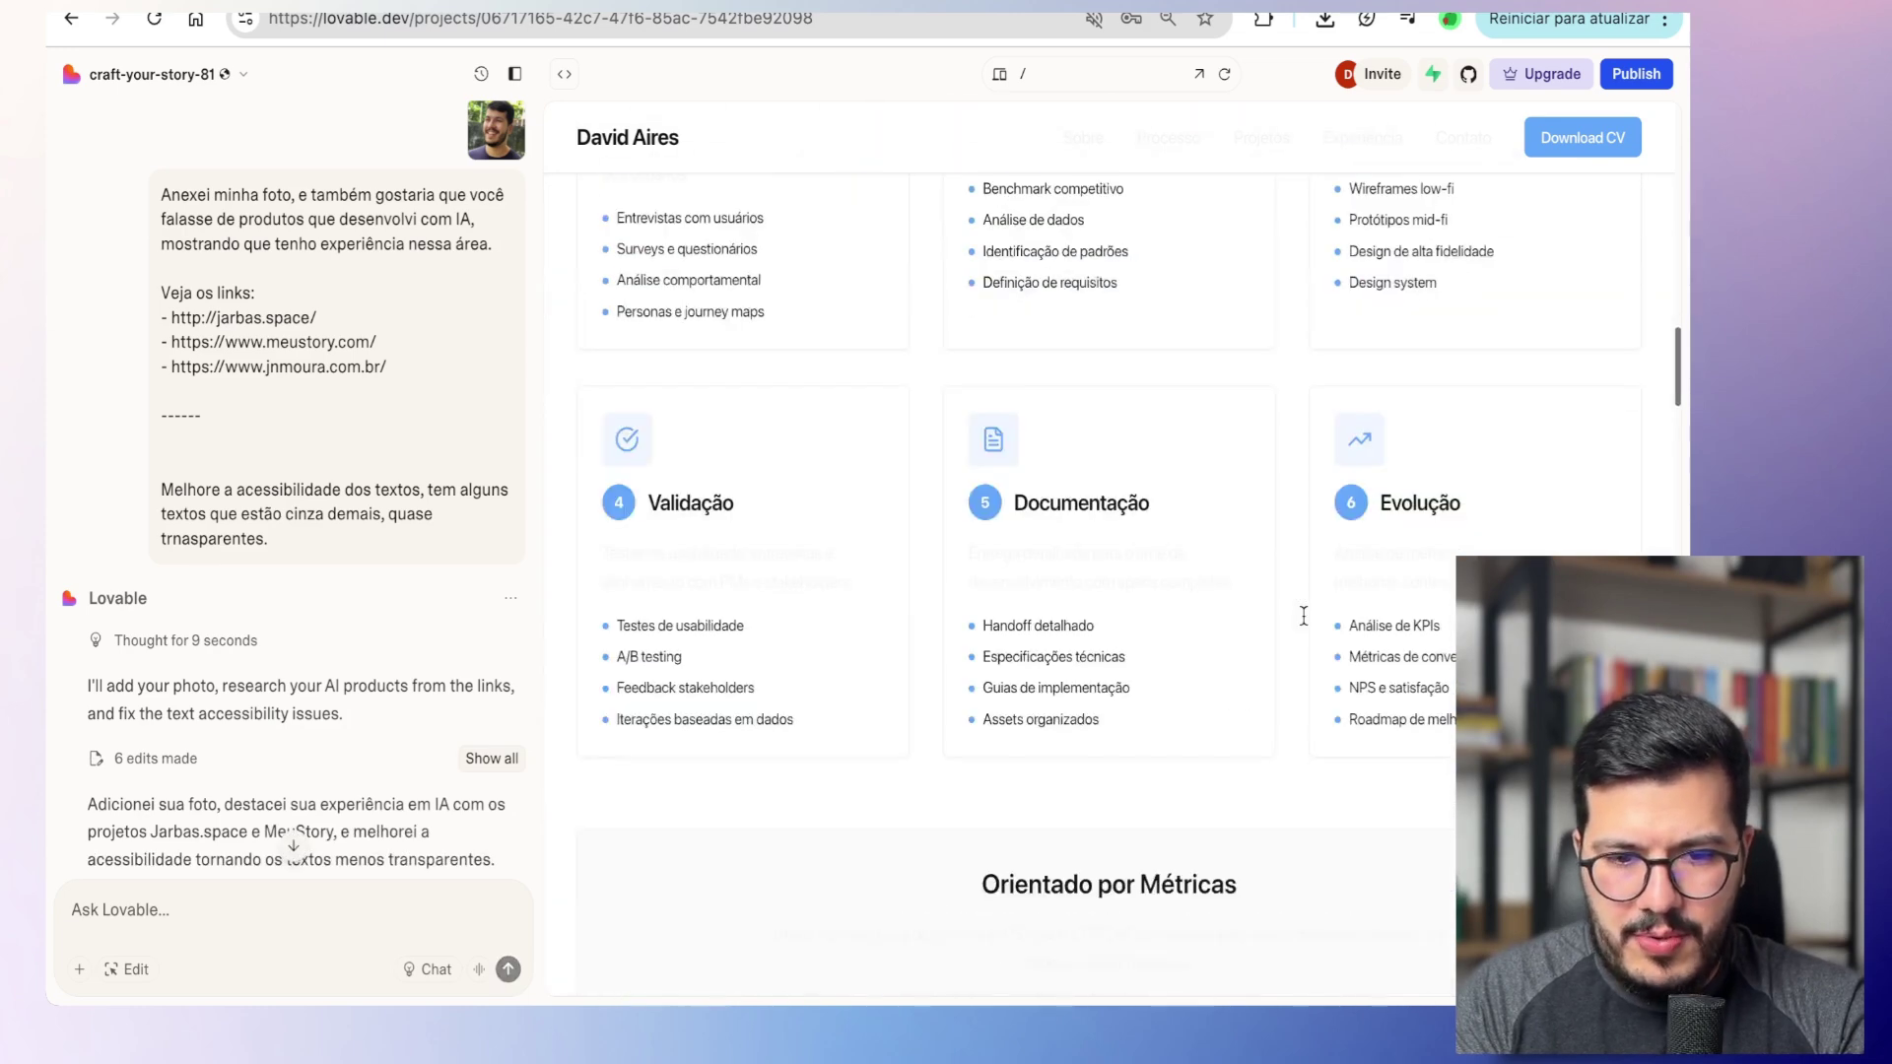
{"action": "left_click", "coordinate": [298, 799]}
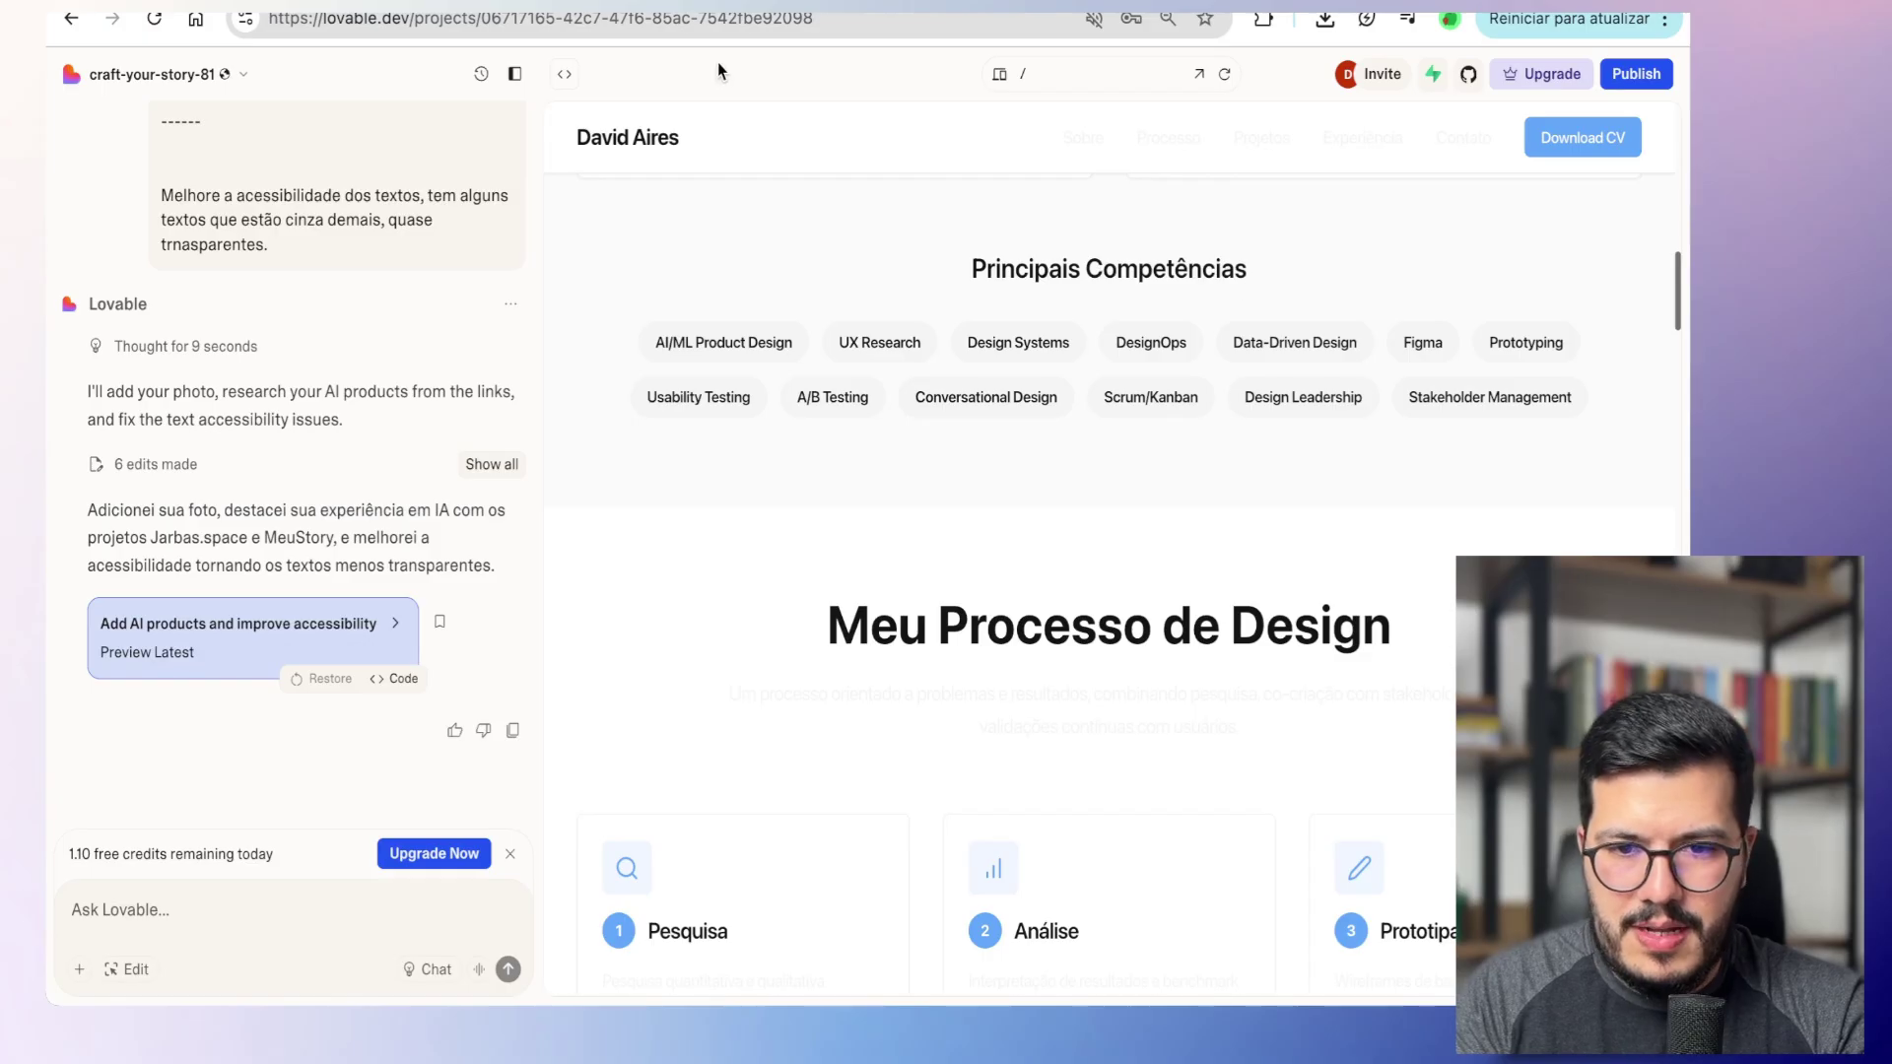
Step: Switch to the standalone site preview, dismiss the translation popup and look through all sections for the requested changes
{"action": "left_click", "coordinate": [734, 3]}
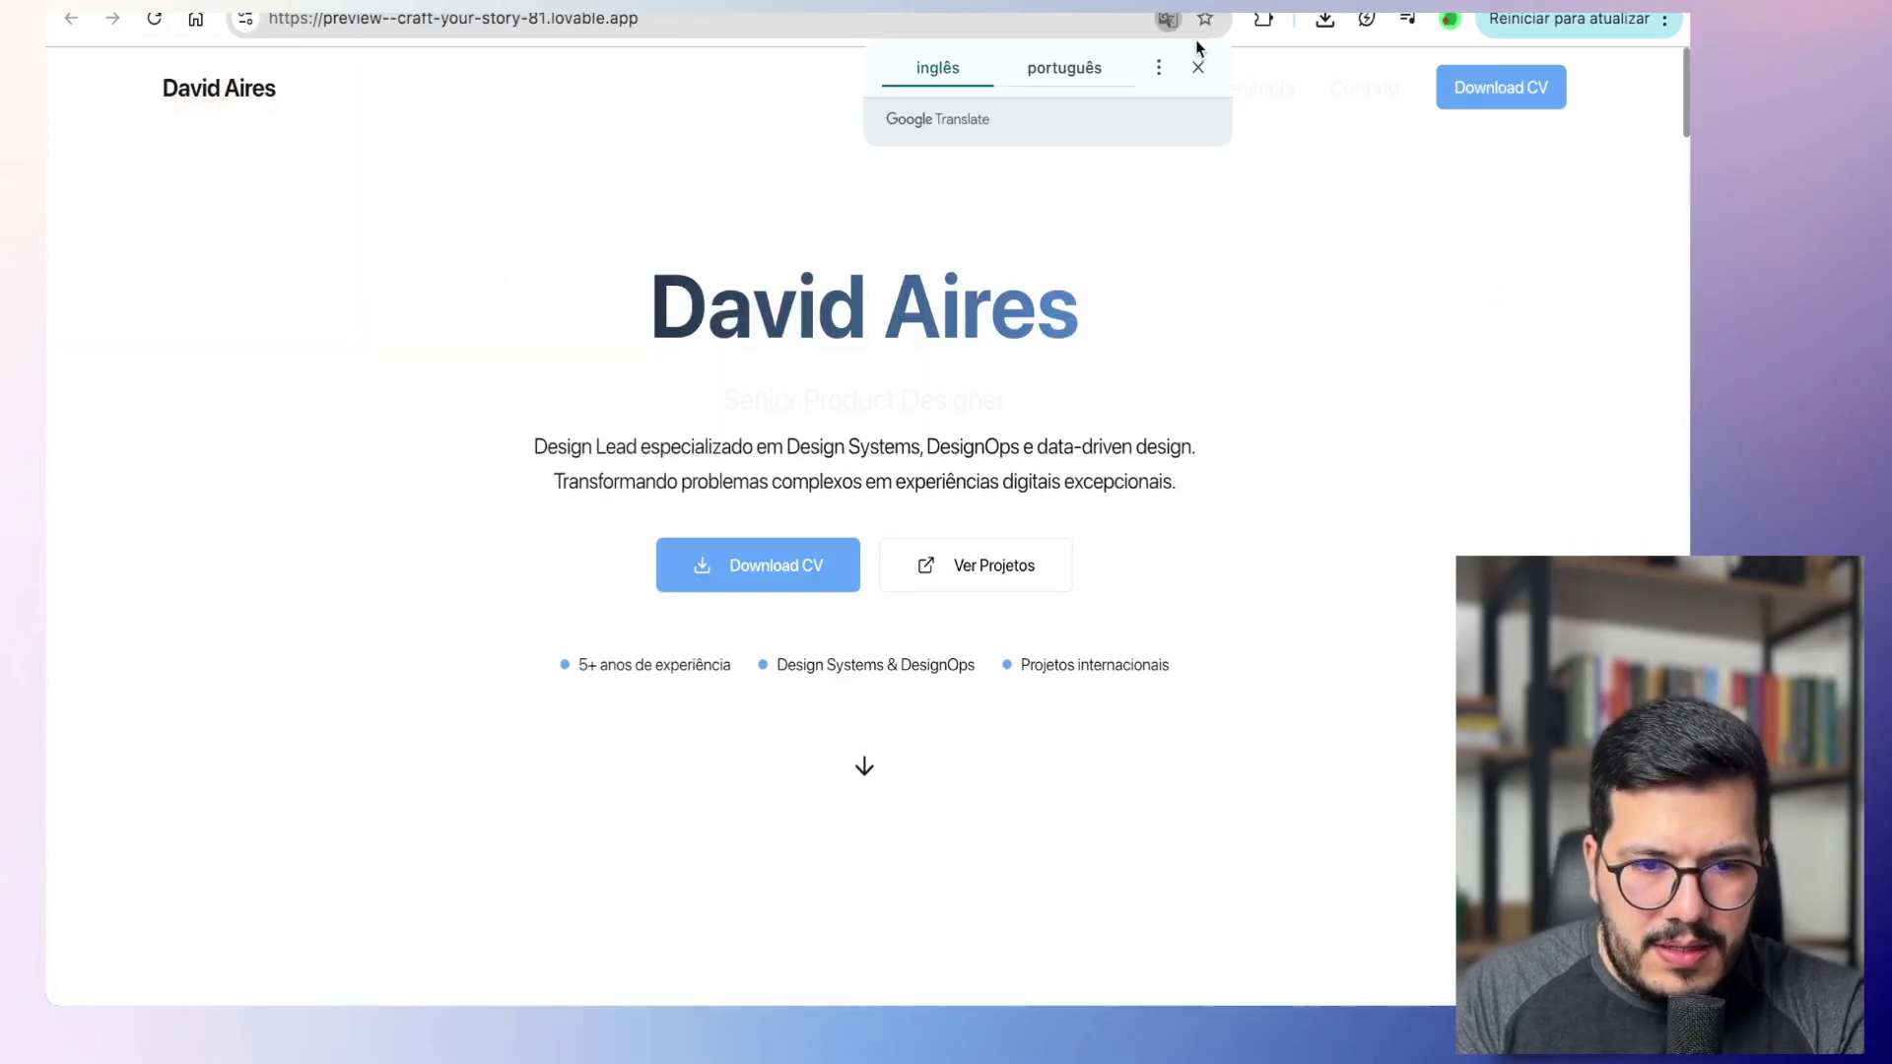
{"action": "left_click", "coordinate": [1198, 67]}
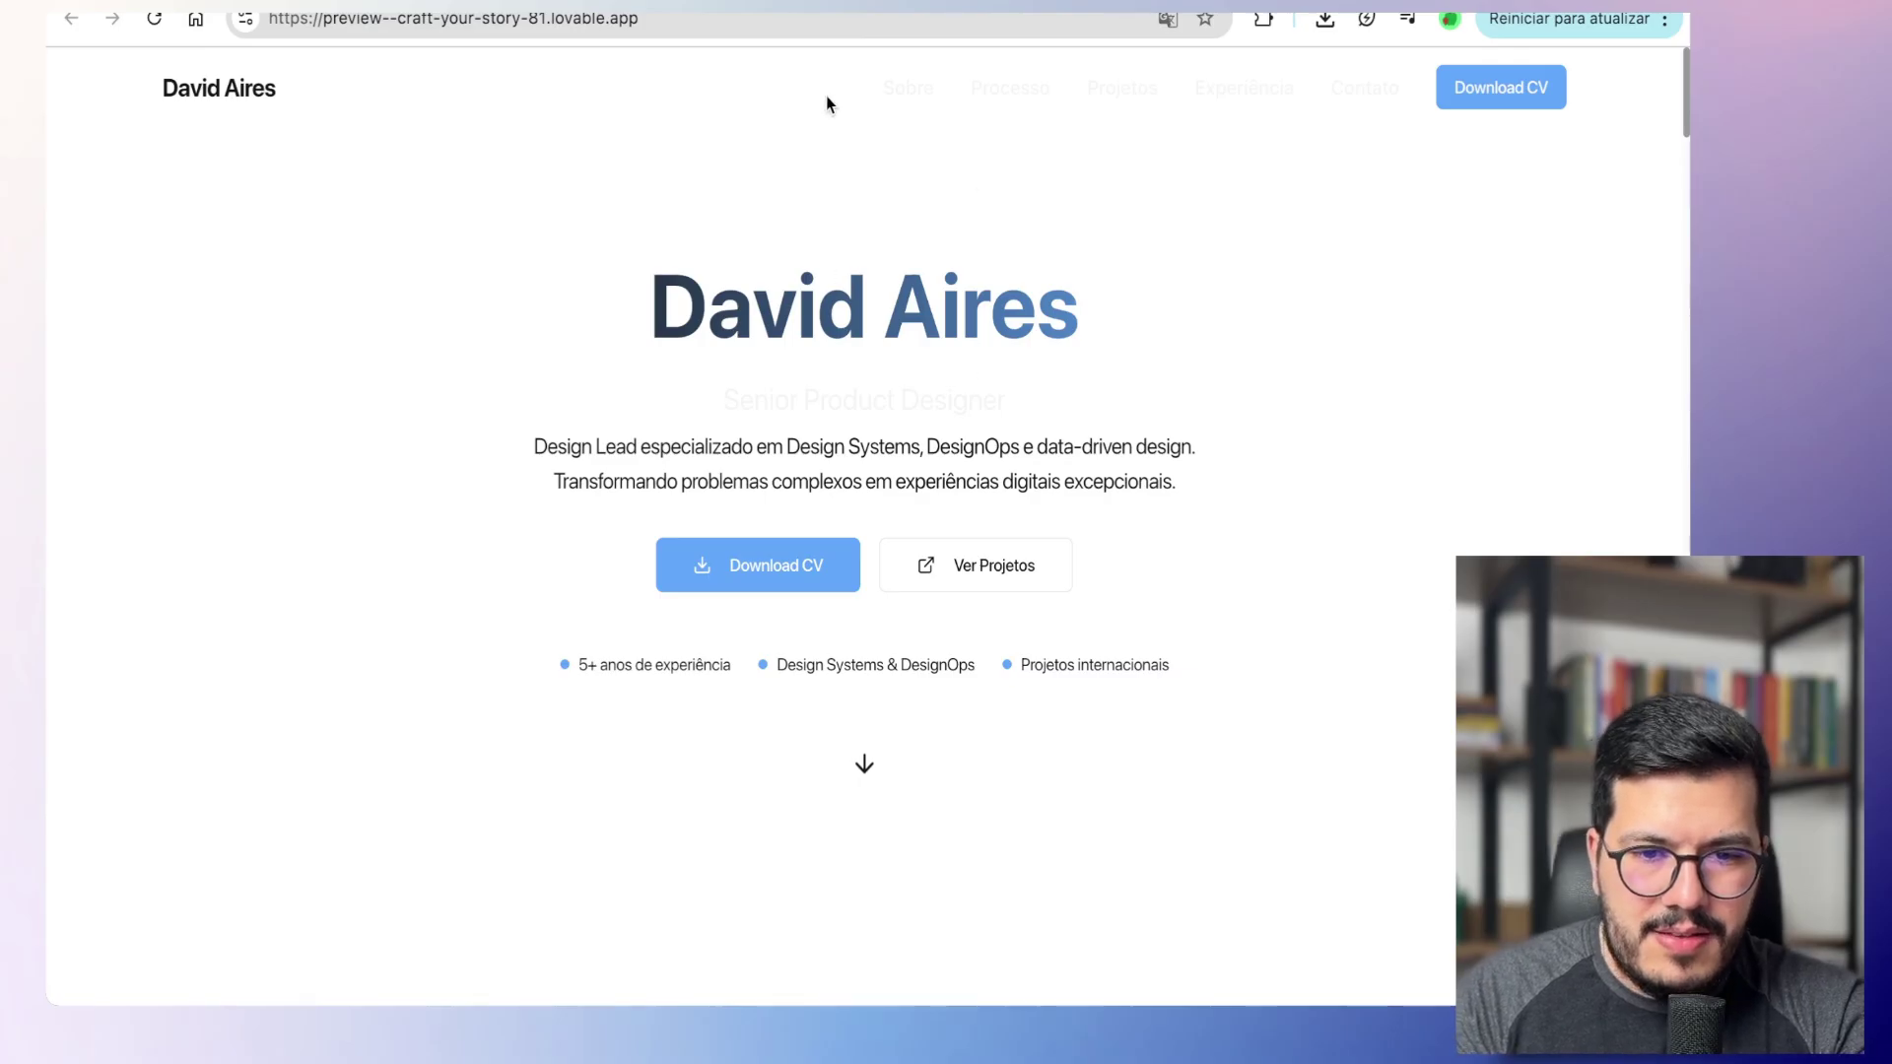
{"action": "scroll", "coordinate": [1275, 395], "scroll_direction": "down", "scroll_amount": 10}
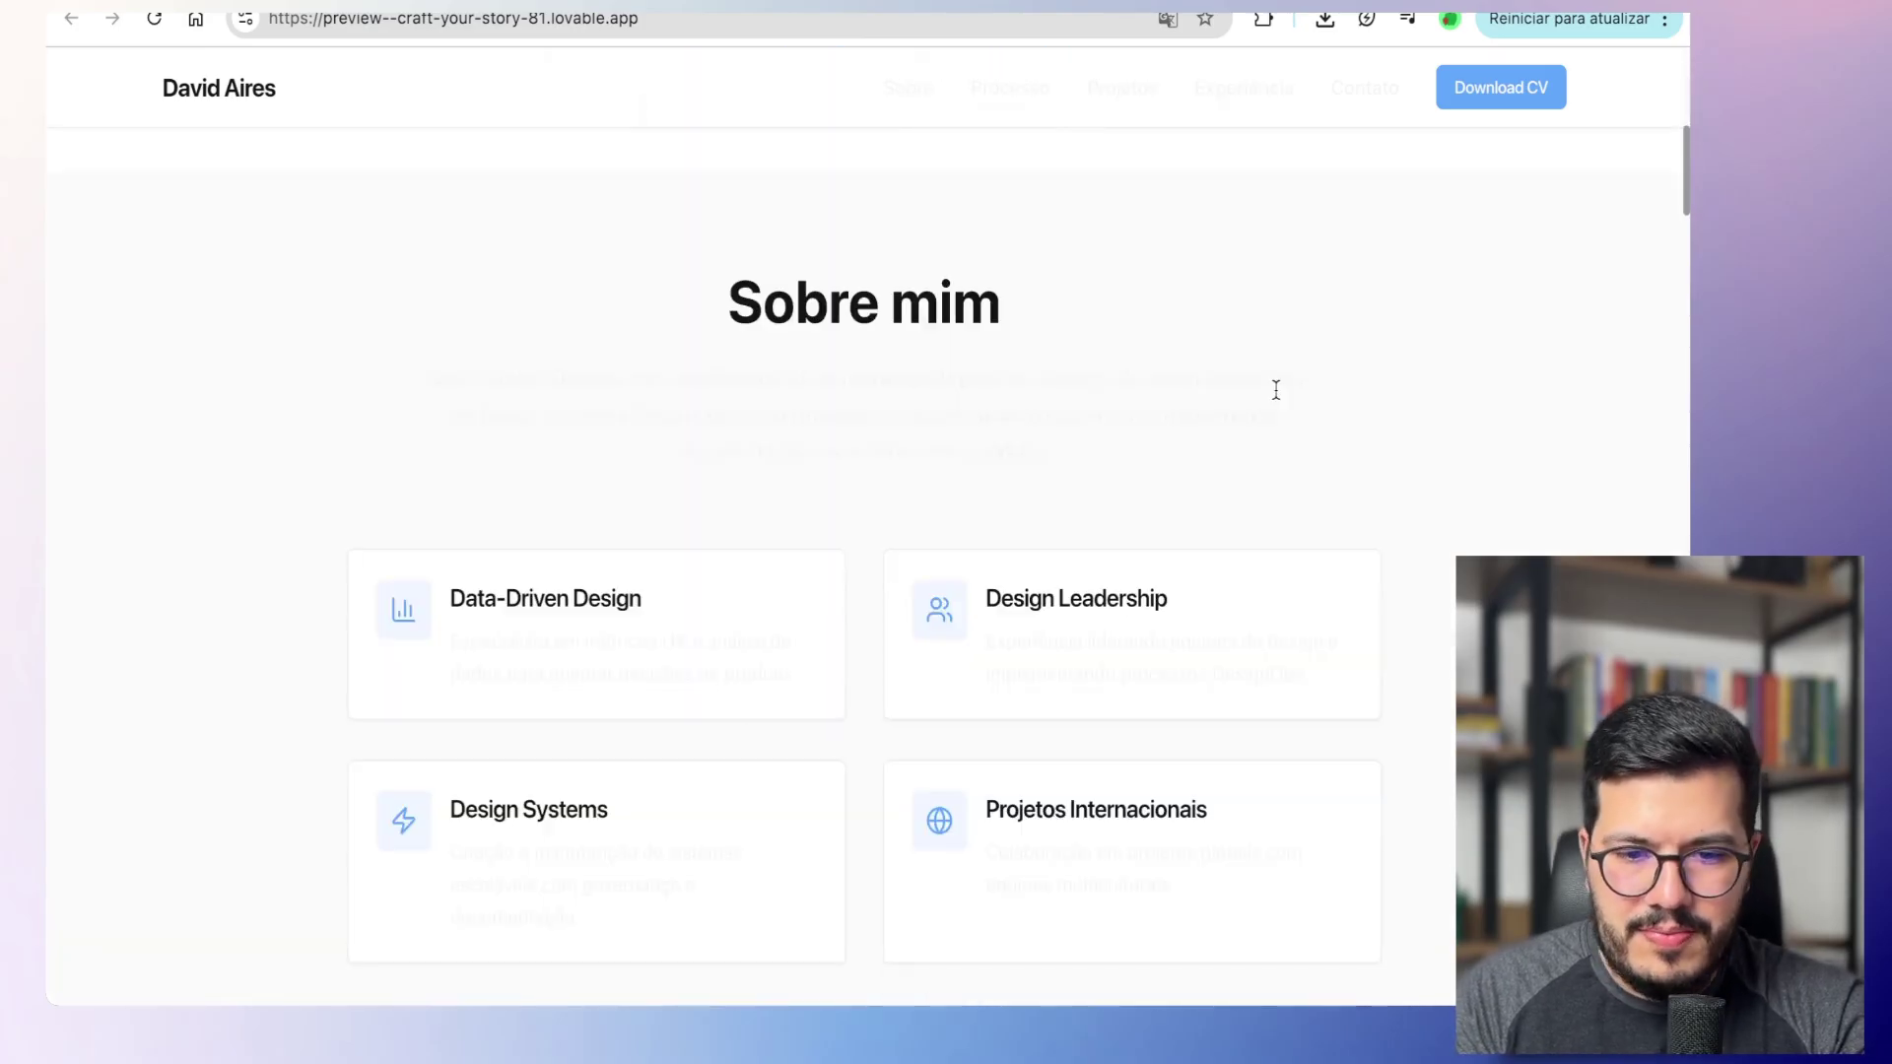
{"action": "scroll", "coordinate": [1275, 389], "scroll_direction": "down", "scroll_amount": 5}
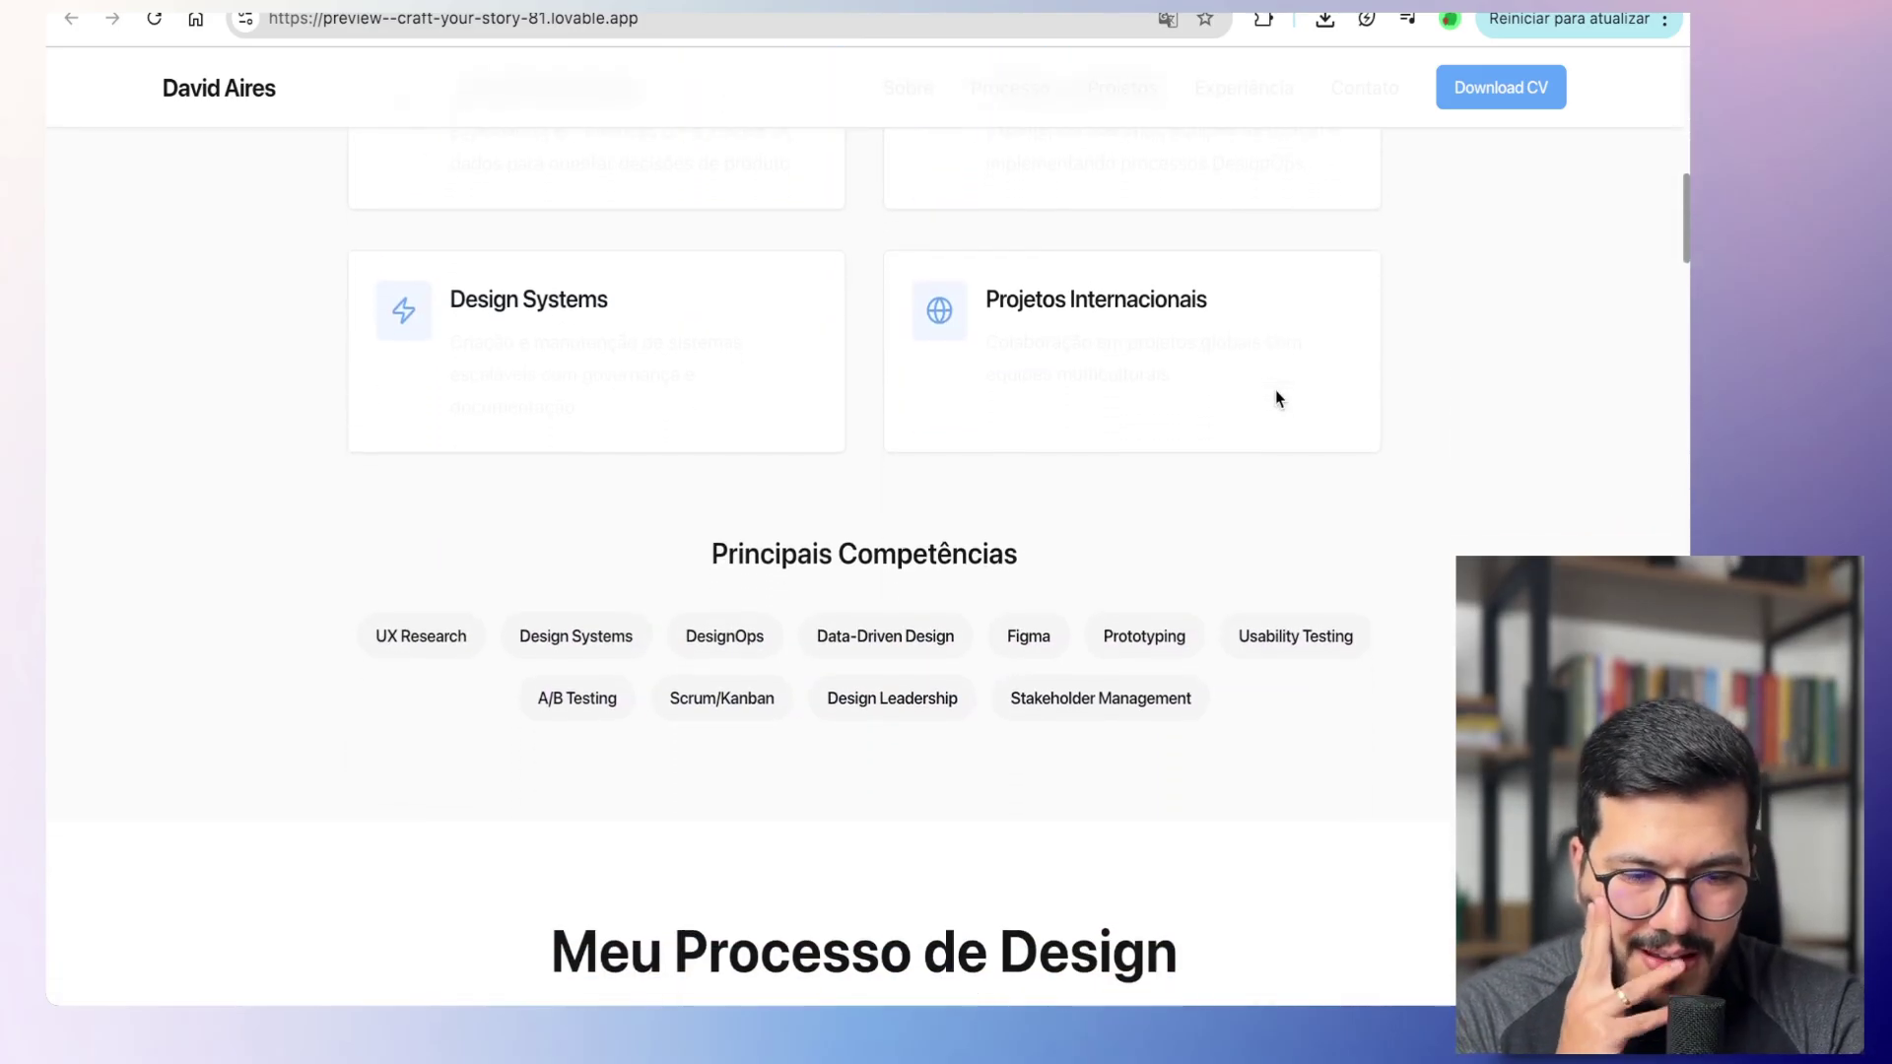
{"action": "scroll", "coordinate": [1275, 388], "scroll_direction": "down", "scroll_amount": 8}
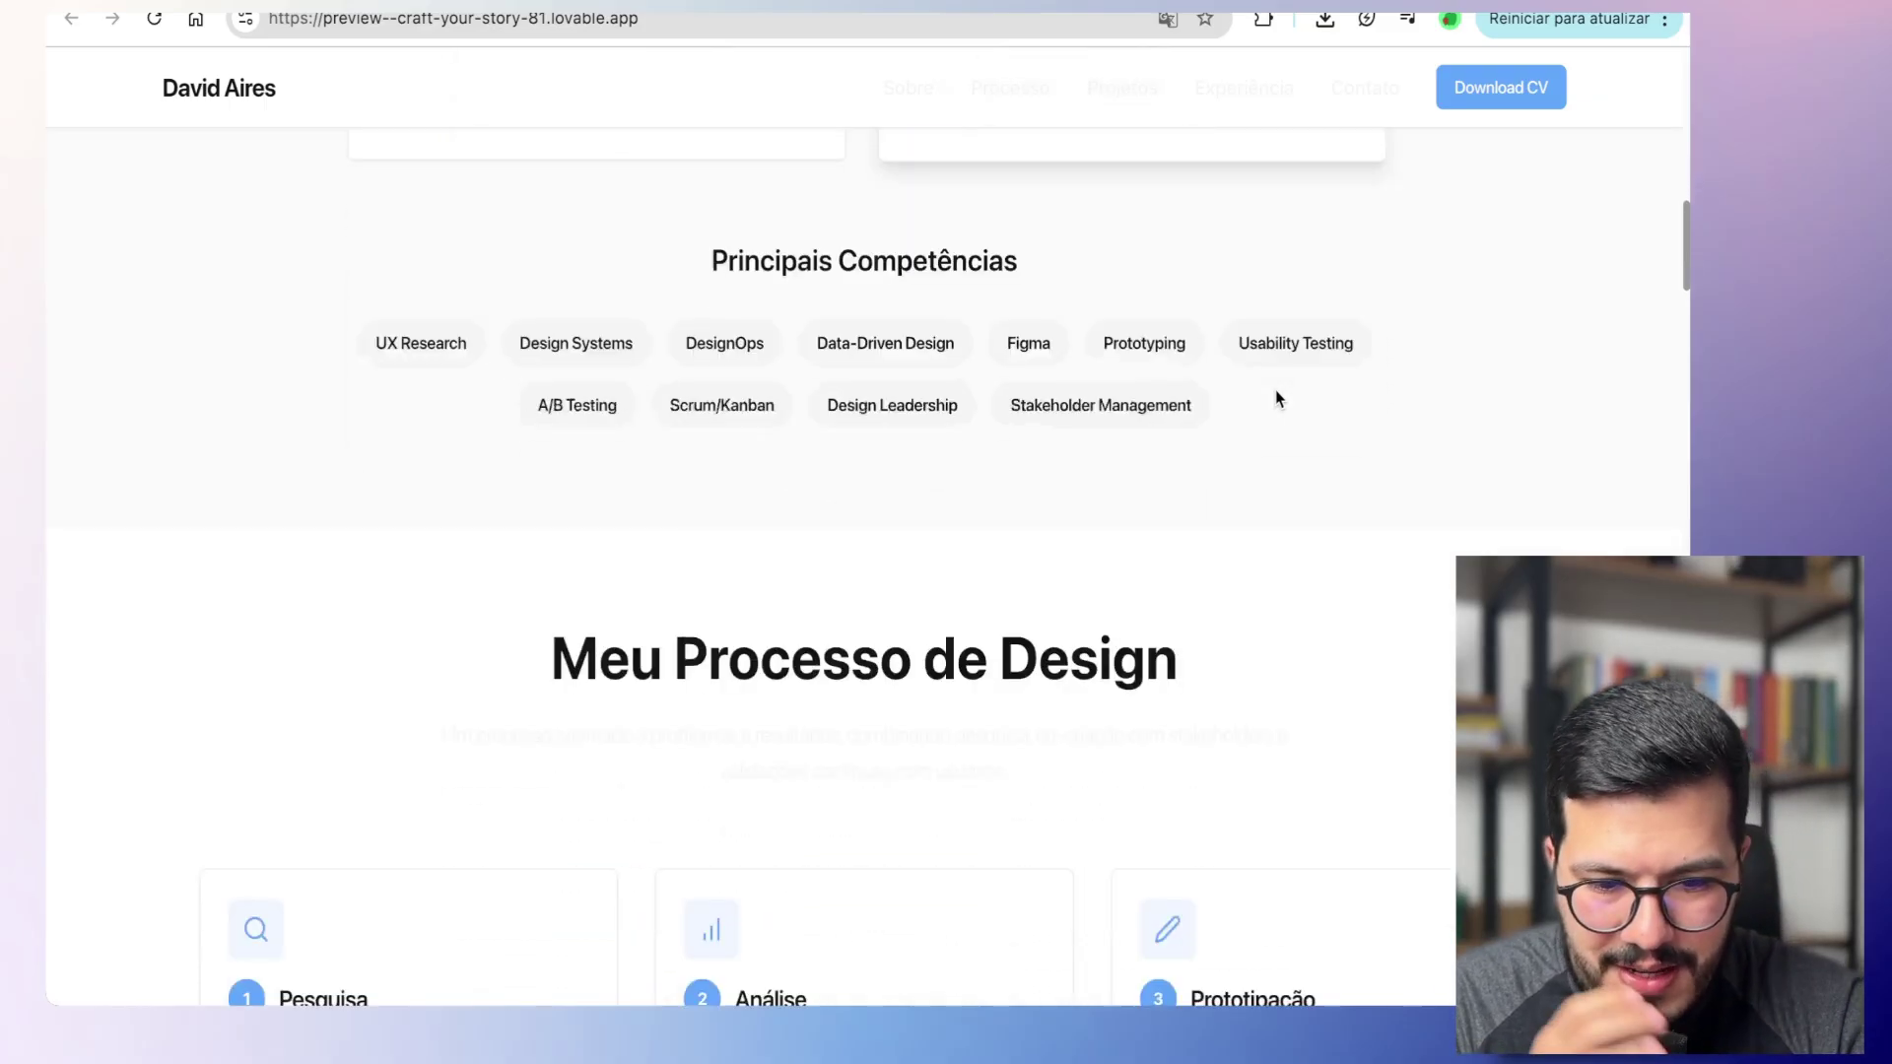
{"action": "scroll", "coordinate": [1275, 388], "scroll_direction": "down", "scroll_amount": 10}
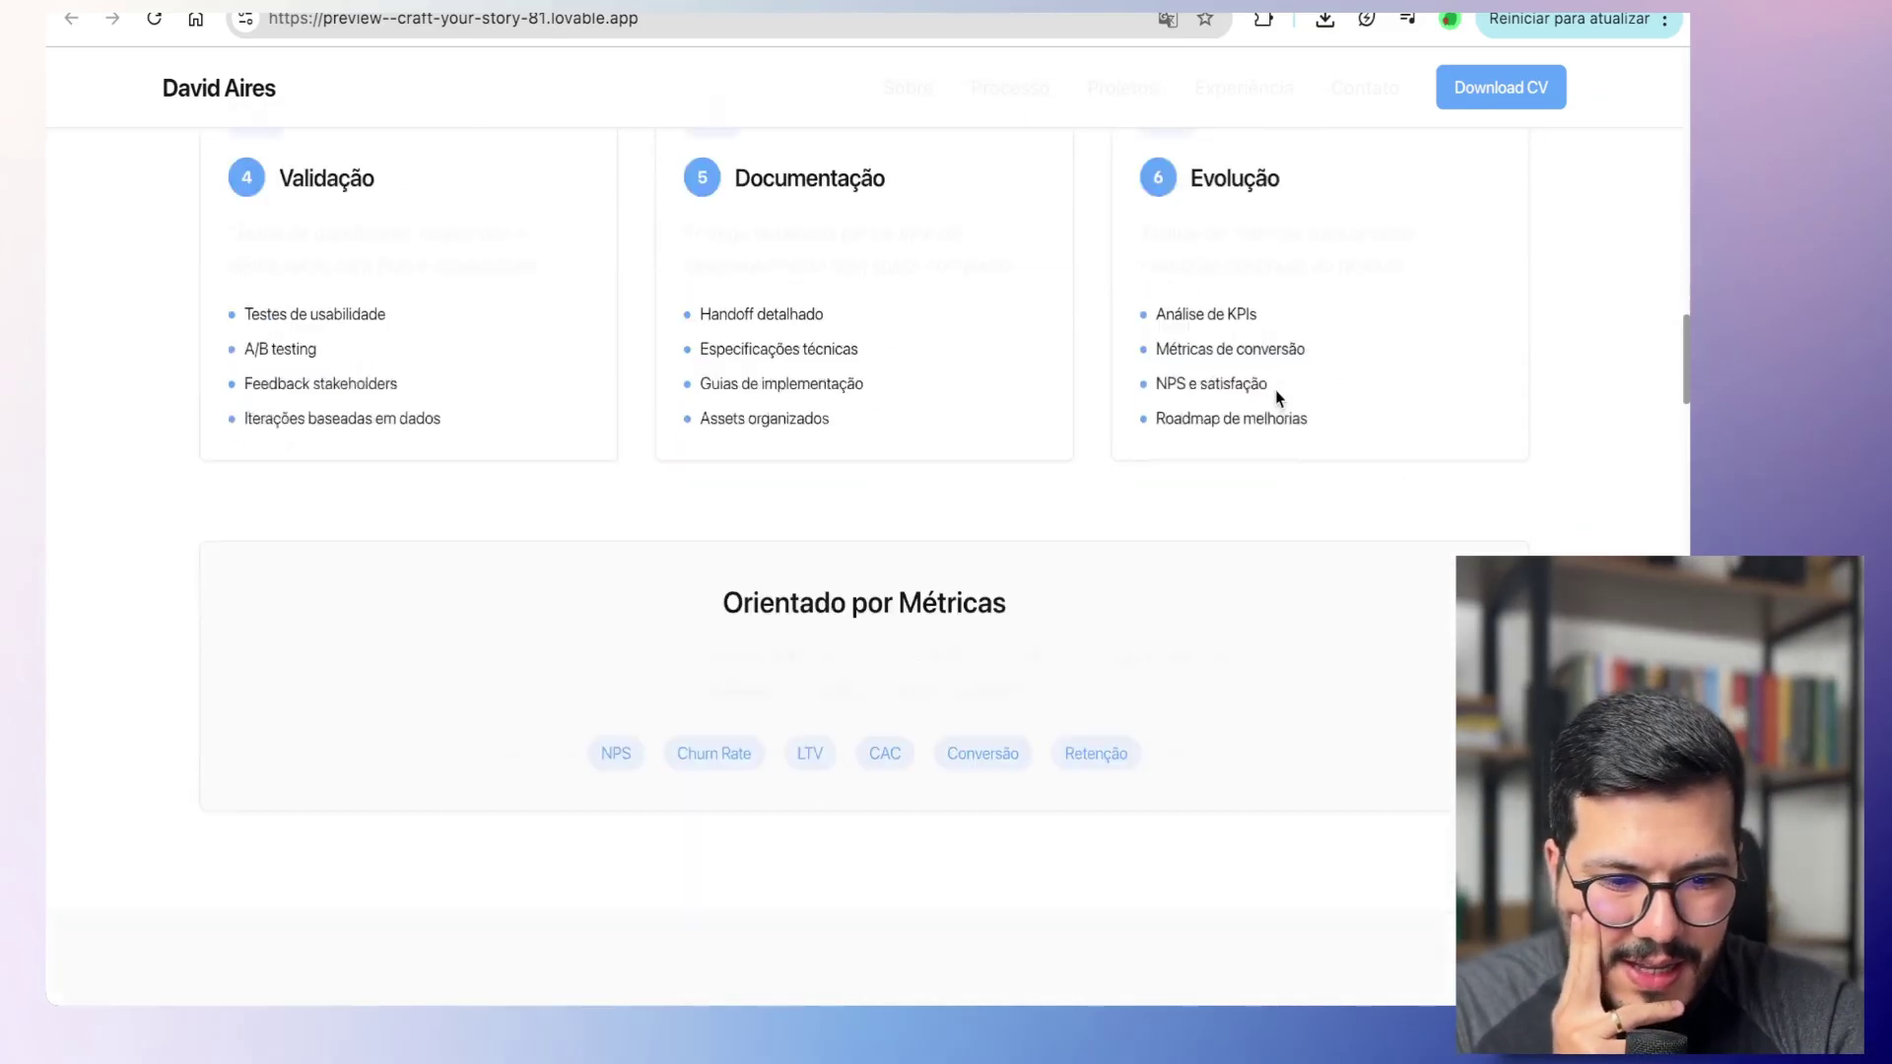
{"action": "scroll", "coordinate": [1276, 399], "scroll_direction": "down", "scroll_amount": 10}
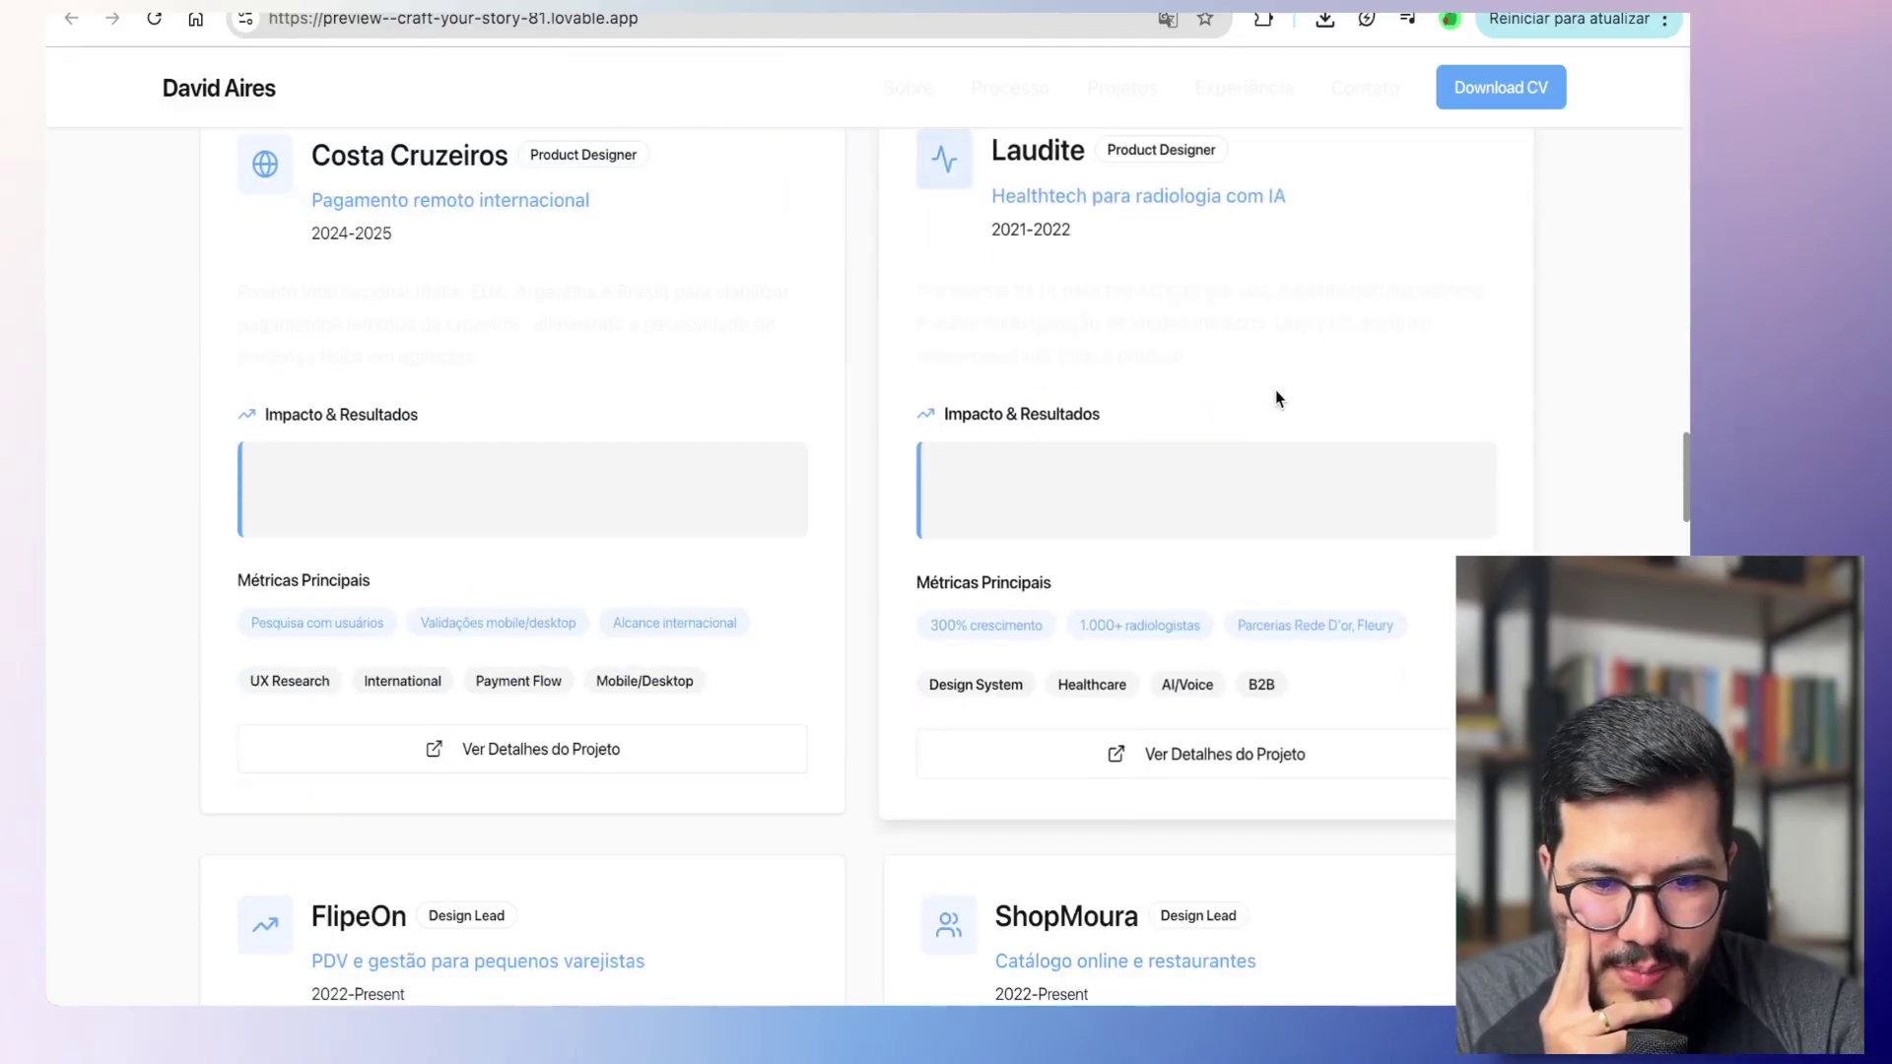
{"action": "scroll", "coordinate": [1275, 398], "scroll_direction": "down", "scroll_amount": 10}
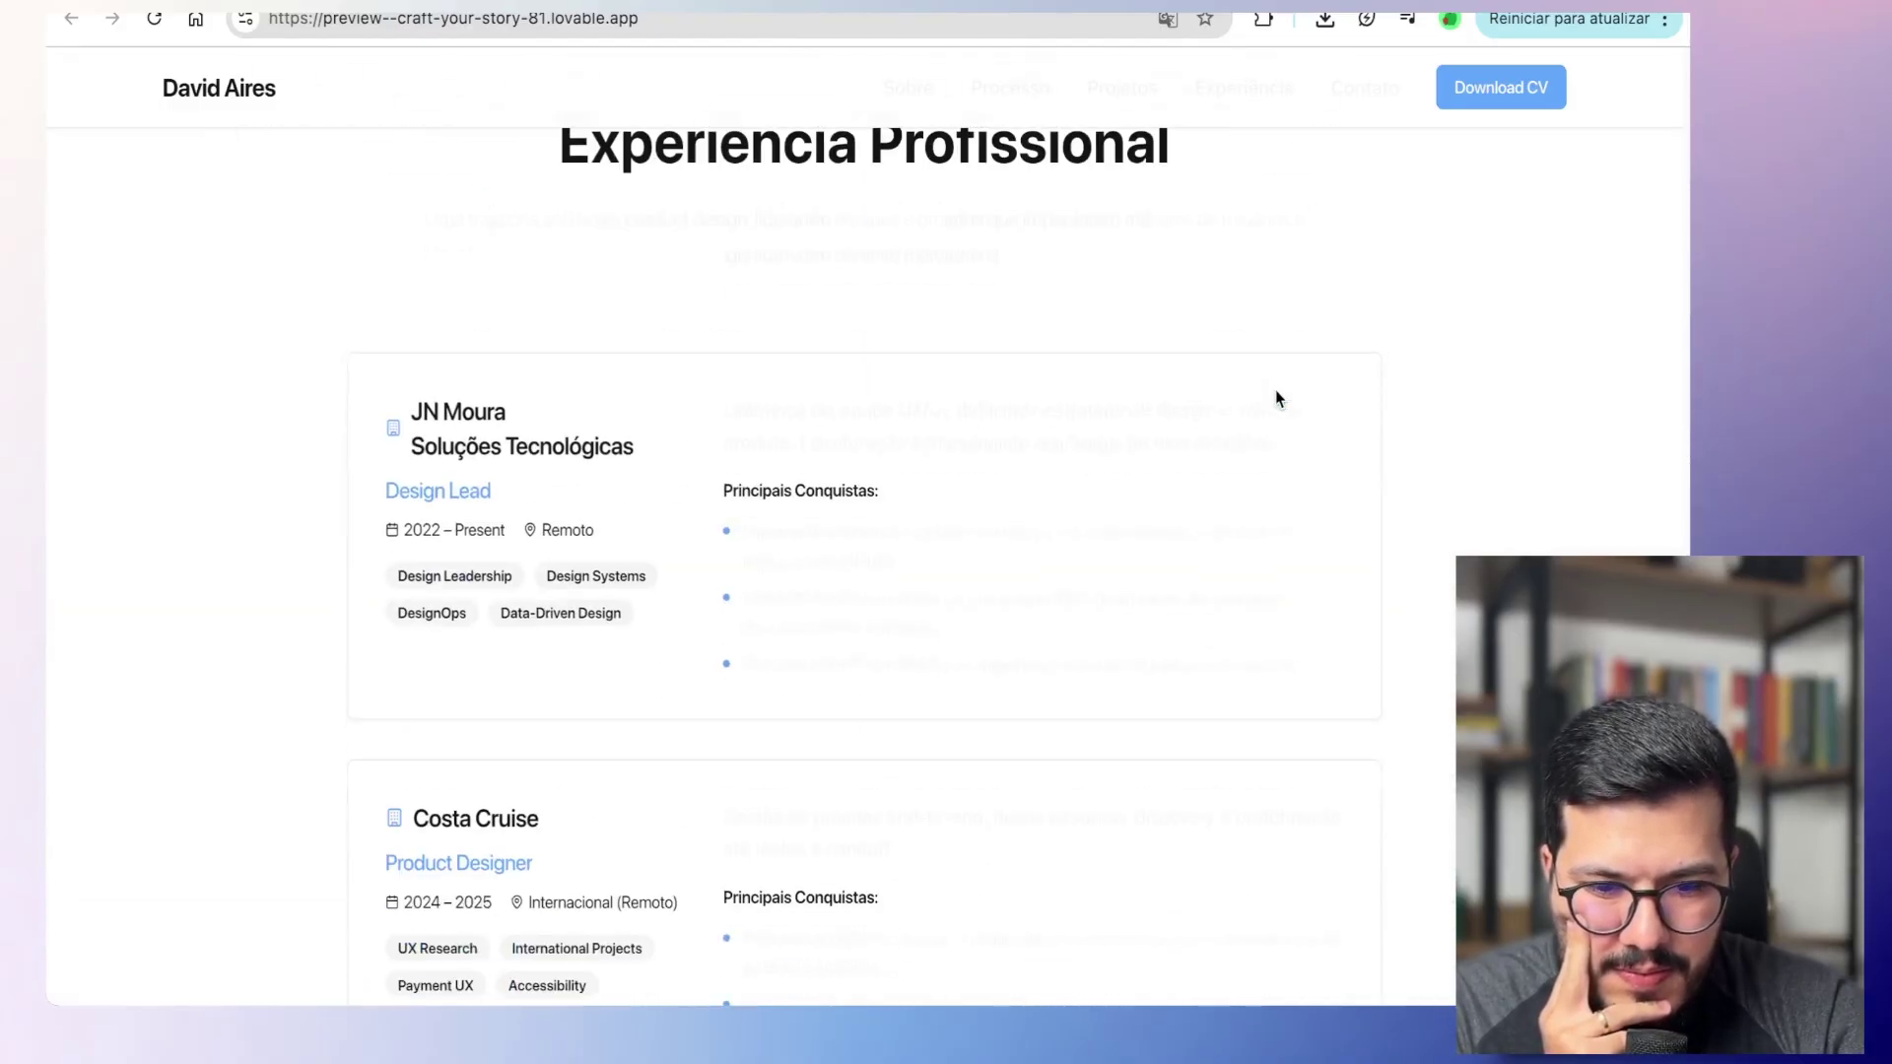
{"action": "scroll", "coordinate": [1275, 398], "scroll_direction": "down", "scroll_amount": 10}
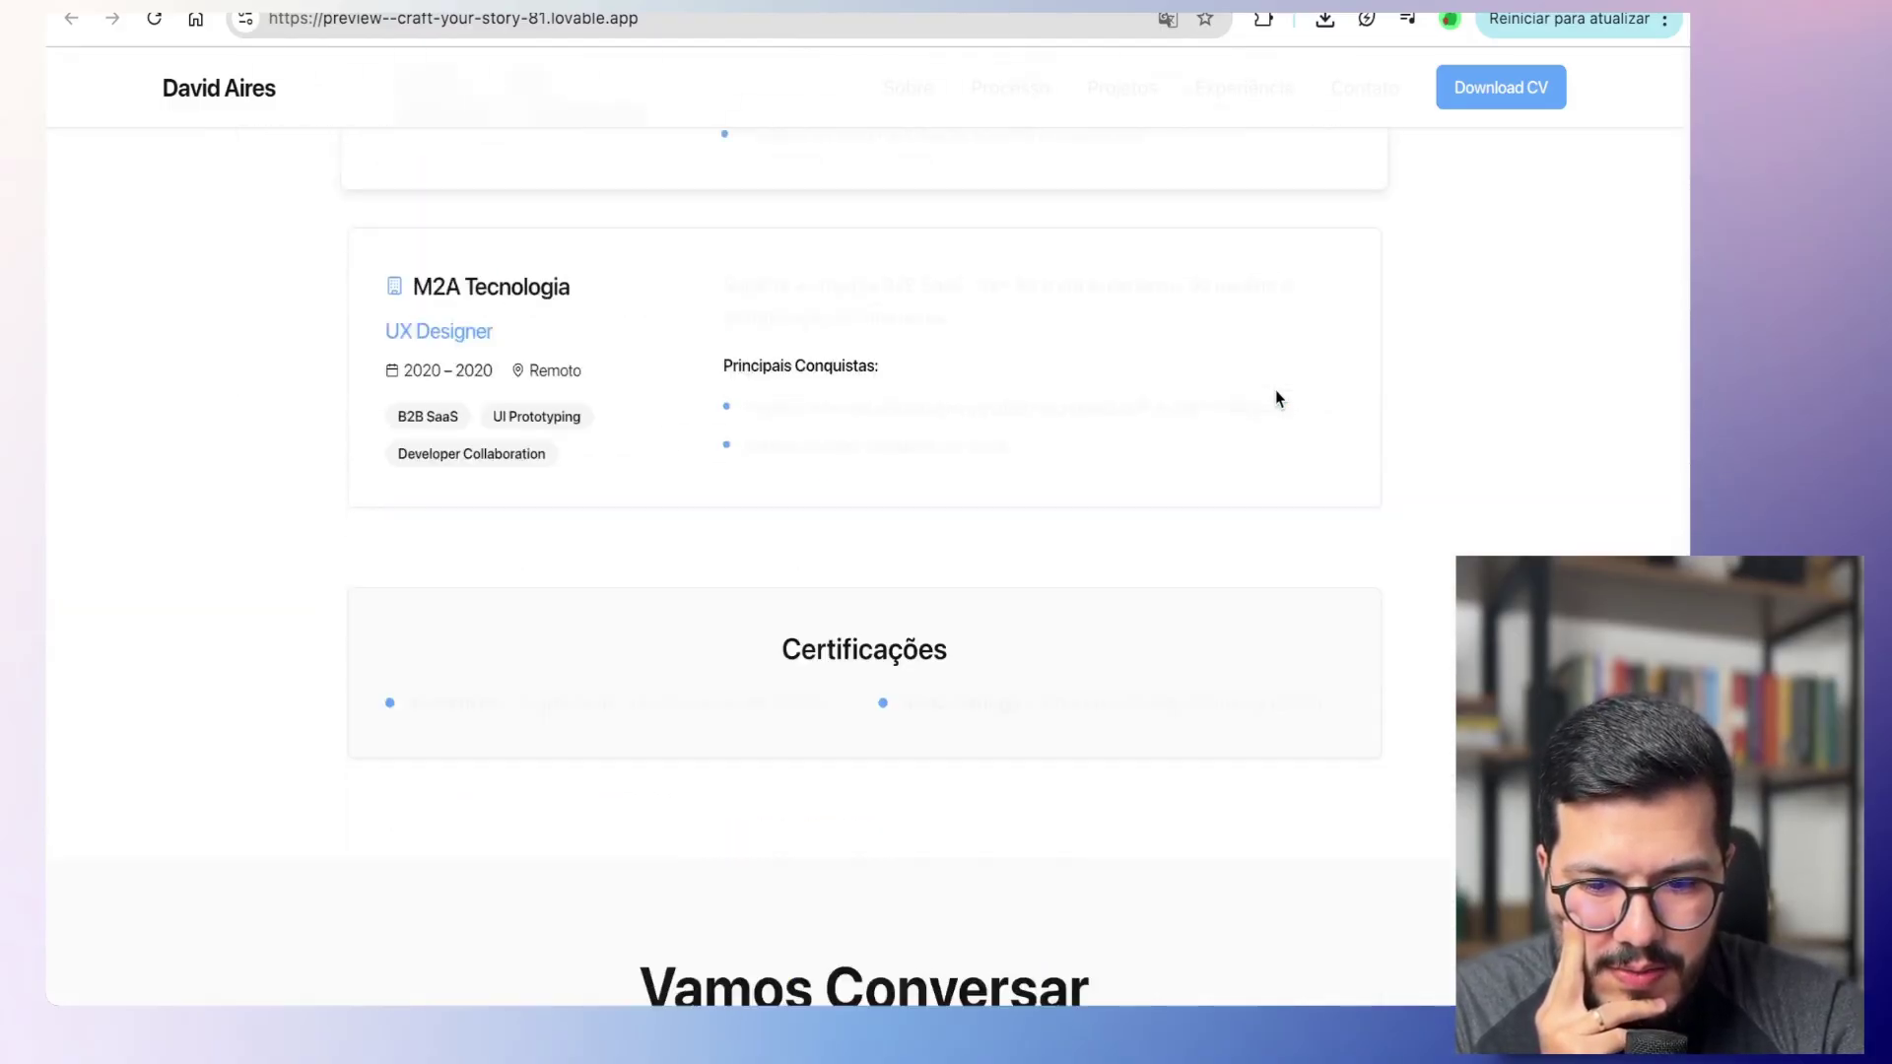
{"action": "scroll", "coordinate": [1275, 398], "scroll_direction": "down", "scroll_amount": 10}
{"action": "scroll", "coordinate": [1275, 398], "scroll_direction": "up", "scroll_amount": 6}
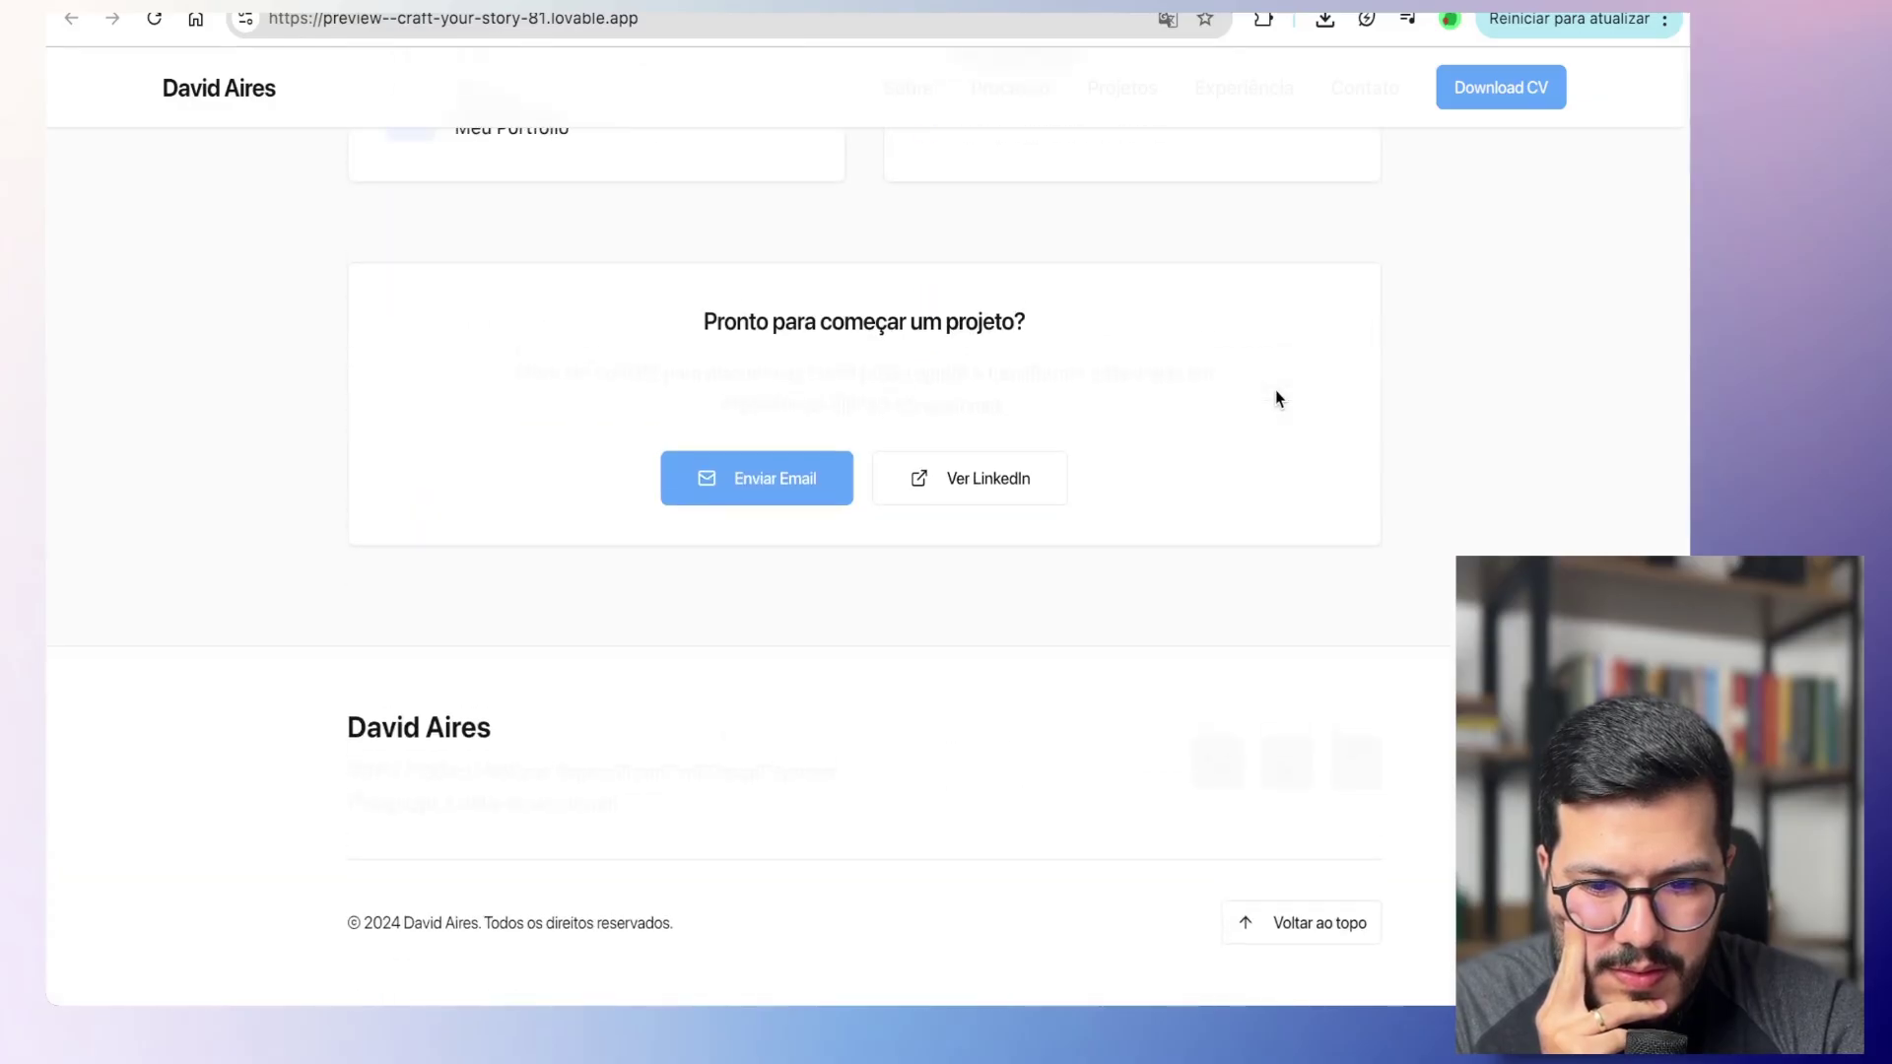
Step: Reload the standalone preview, recheck it from "Vamos Conversar" up to "Sobre mim", and close its browser tab
{"action": "left_click", "coordinate": [152, 19]}
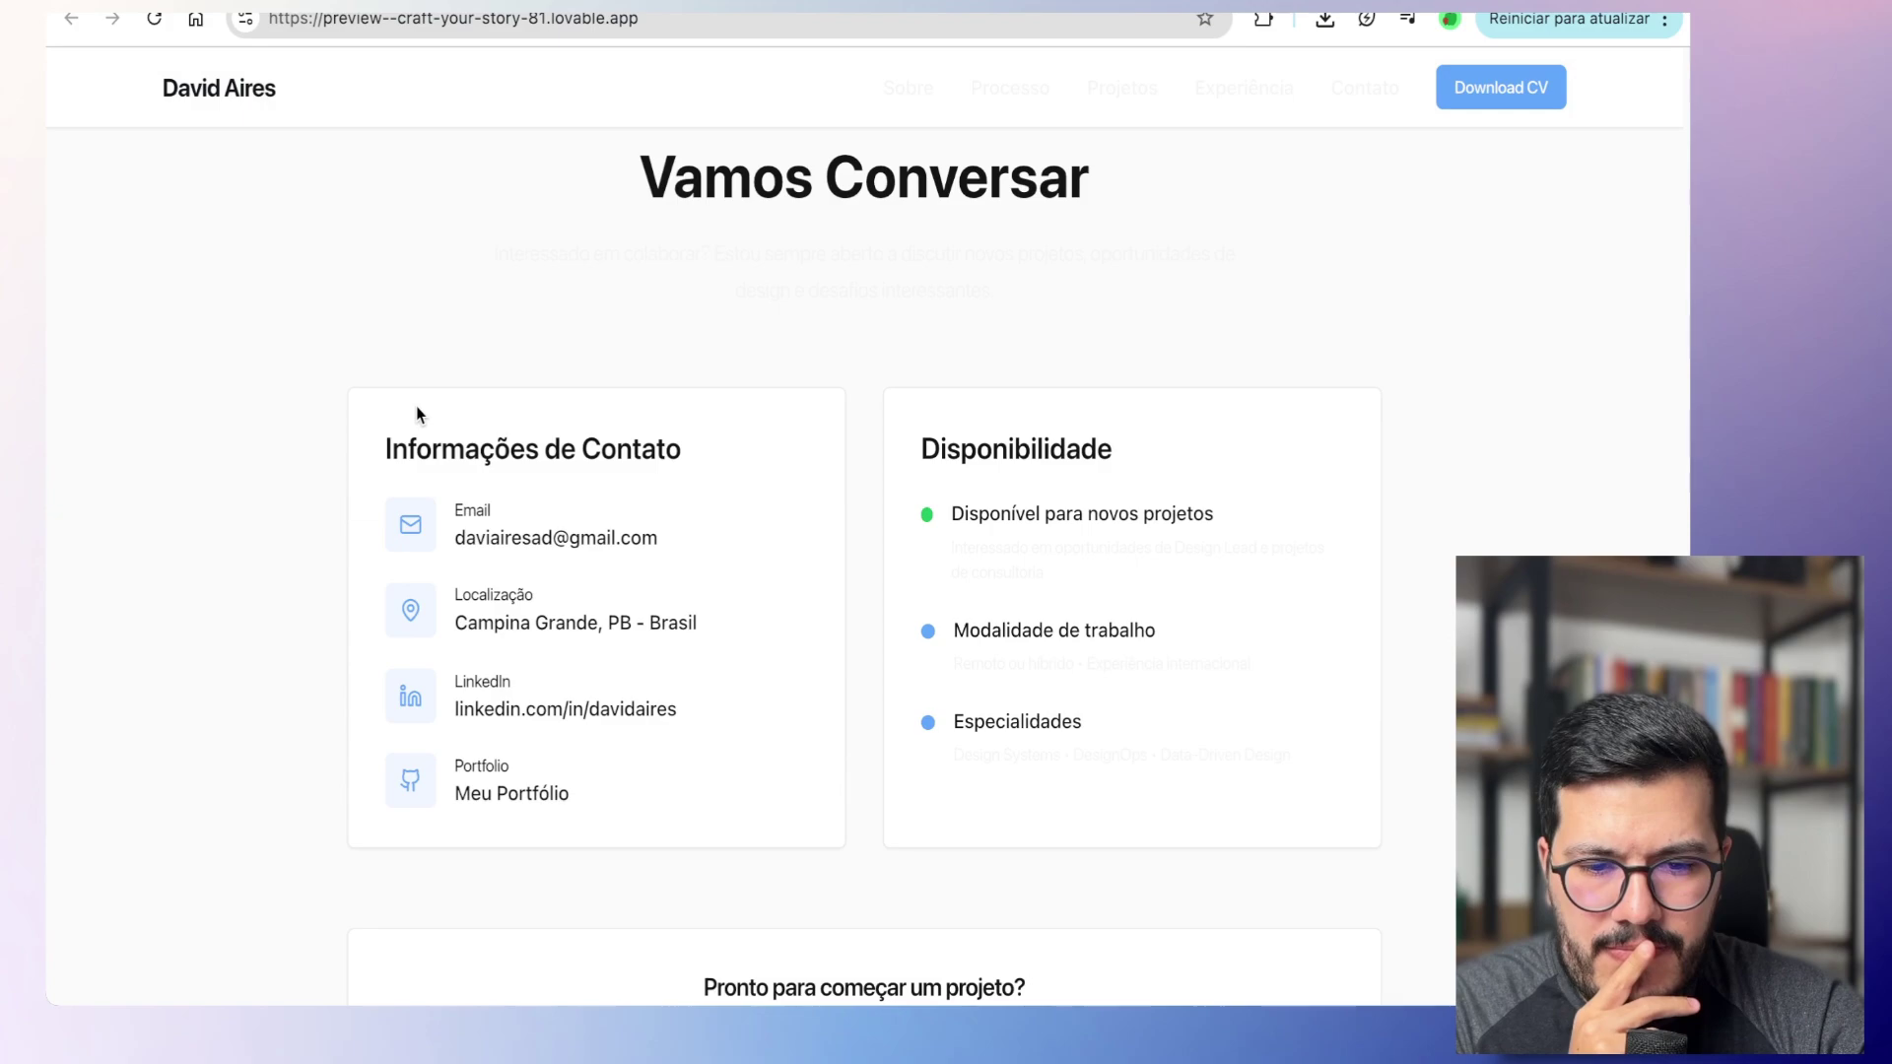
{"action": "scroll", "coordinate": [671, 689], "scroll_direction": "up", "scroll_amount": 10}
{"action": "scroll", "coordinate": [670, 688], "scroll_direction": "up", "scroll_amount": 10}
{"action": "scroll", "coordinate": [670, 689], "scroll_direction": "up", "scroll_amount": 10}
{"action": "scroll", "coordinate": [670, 689], "scroll_direction": "down", "scroll_amount": 5}
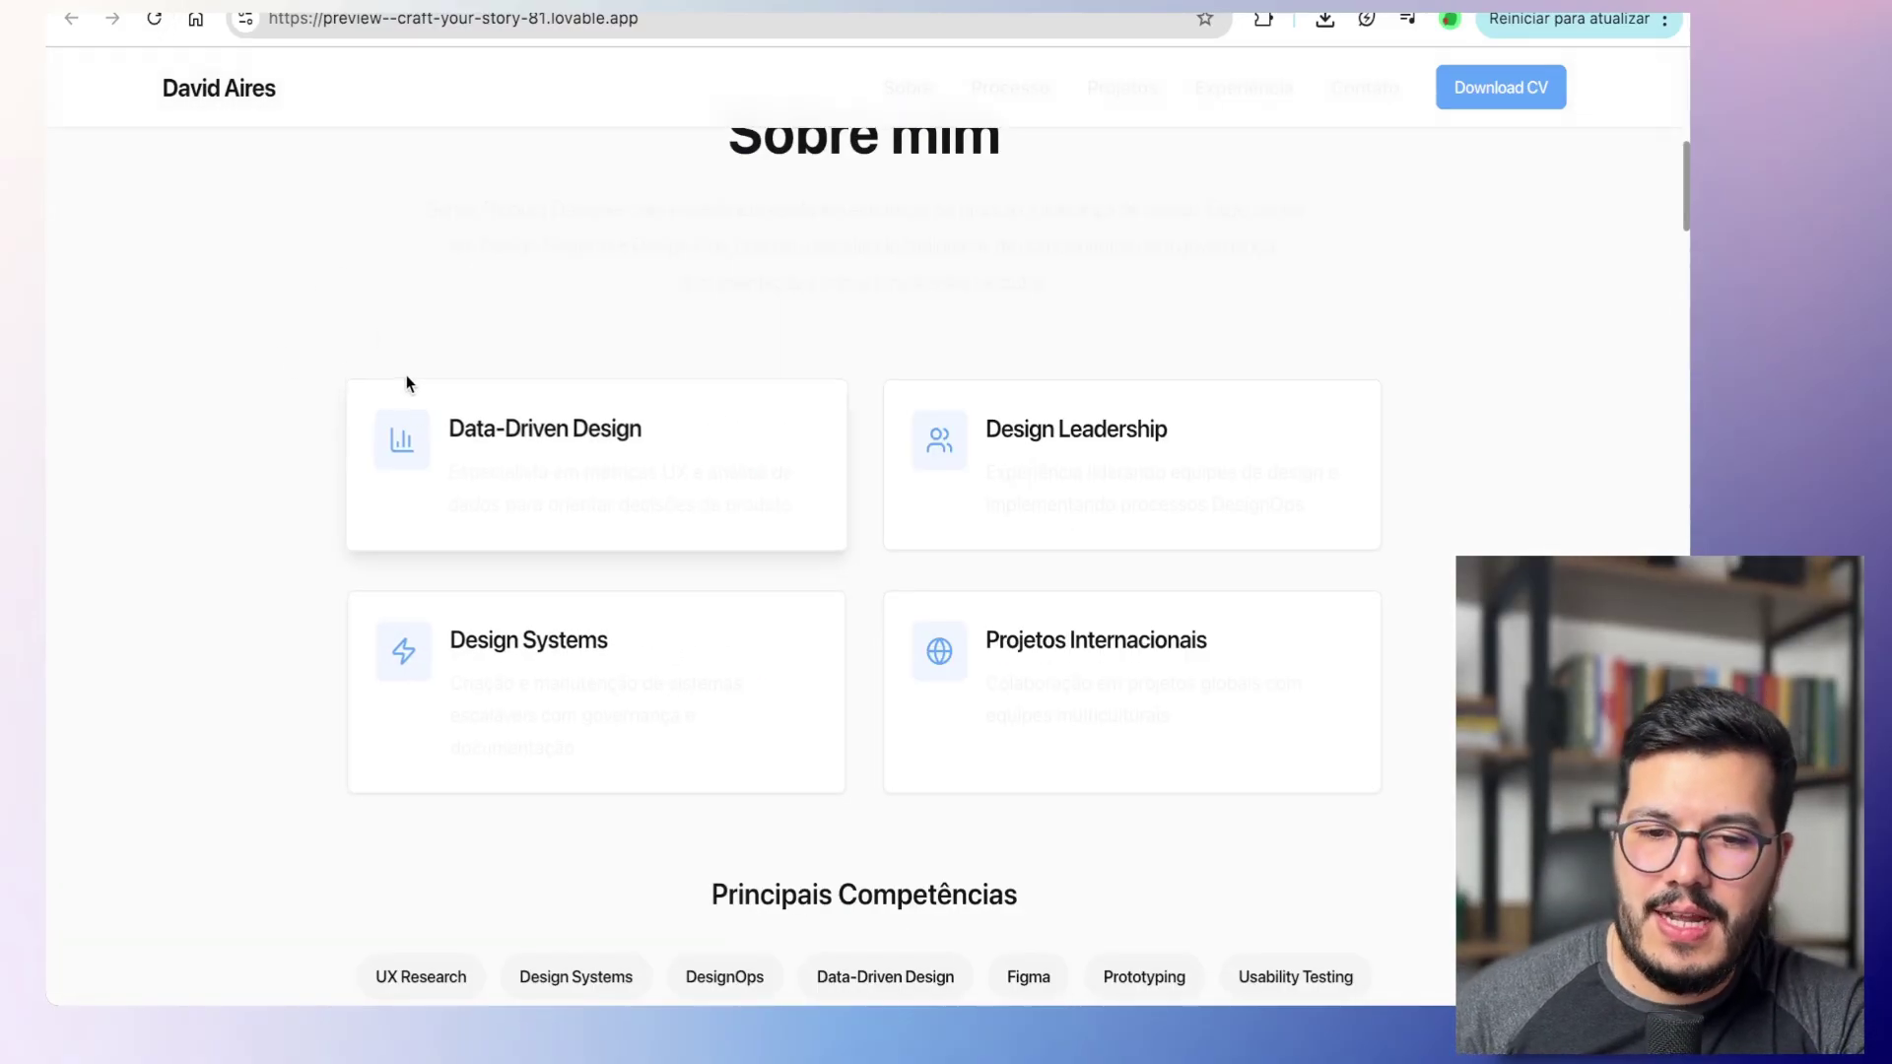
{"action": "key", "text": "super+w"}
Step: View the editor's preview with the chat hidden and highlight the two faint "Sobre mim" paragraphs to read them
{"action": "scroll", "coordinate": [831, 637], "scroll_direction": "down", "scroll_amount": 2}
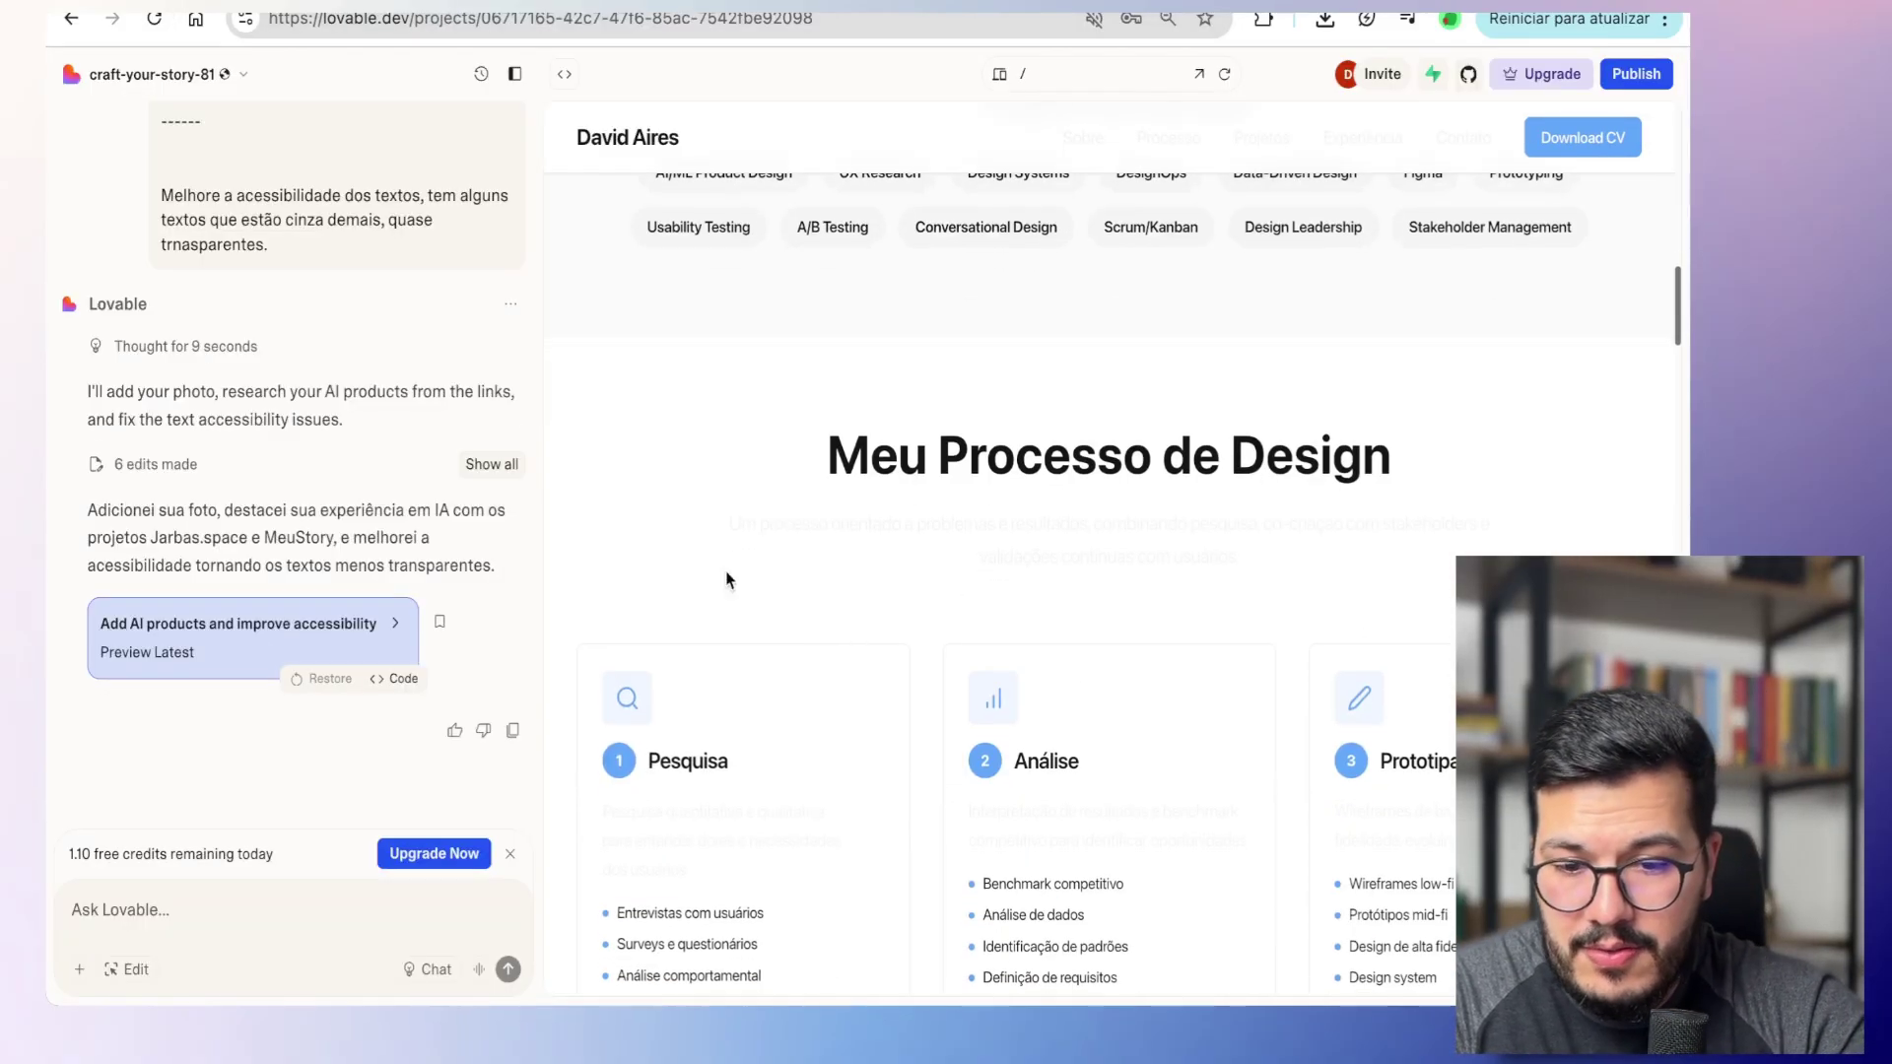
{"action": "scroll", "coordinate": [841, 478], "scroll_direction": "up", "scroll_amount": 15}
{"action": "scroll", "coordinate": [844, 483], "scroll_direction": "down", "scroll_amount": 2}
{"action": "scroll", "coordinate": [932, 583], "scroll_direction": "down", "scroll_amount": 8}
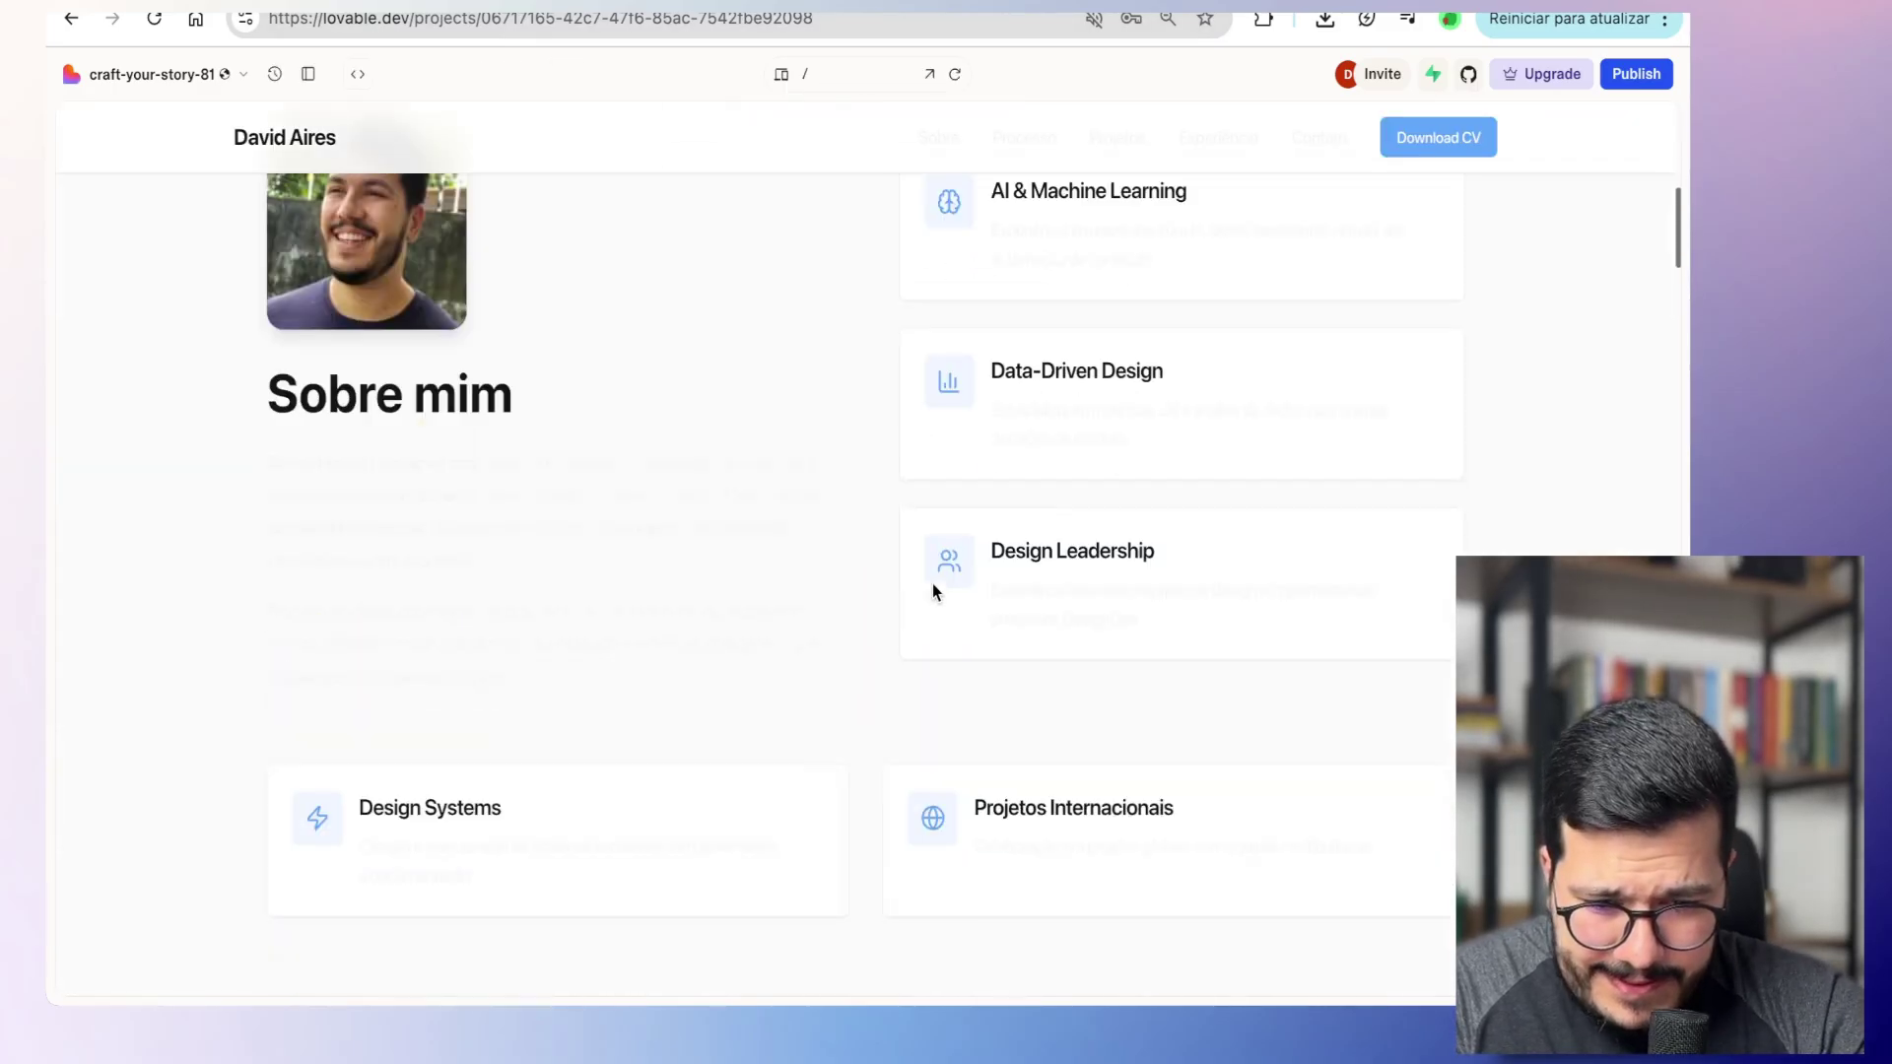
{"action": "scroll", "coordinate": [244, 591], "scroll_direction": "up", "scroll_amount": 1}
{"action": "left_click_drag", "start_coordinate": [323, 558], "coordinate": [768, 756]}
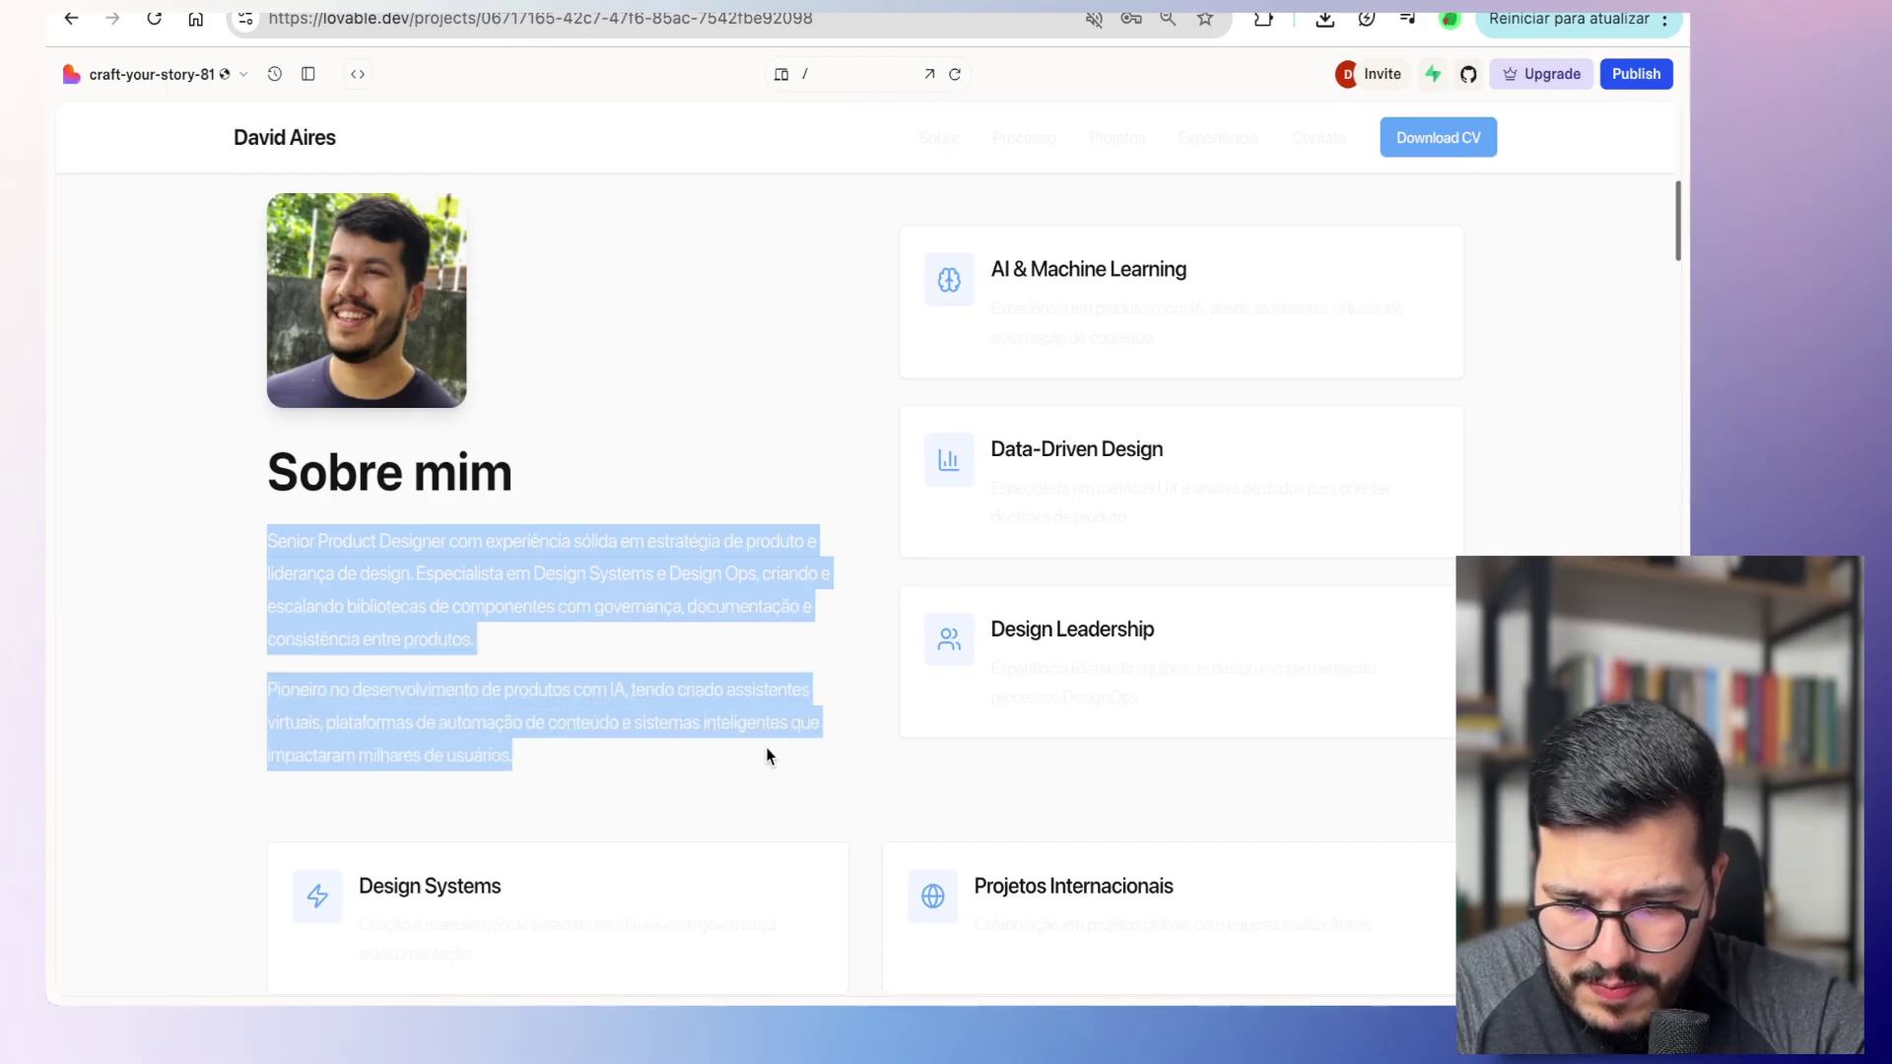
{"action": "left_click_drag", "start_coordinate": [262, 702], "coordinate": [709, 759]}
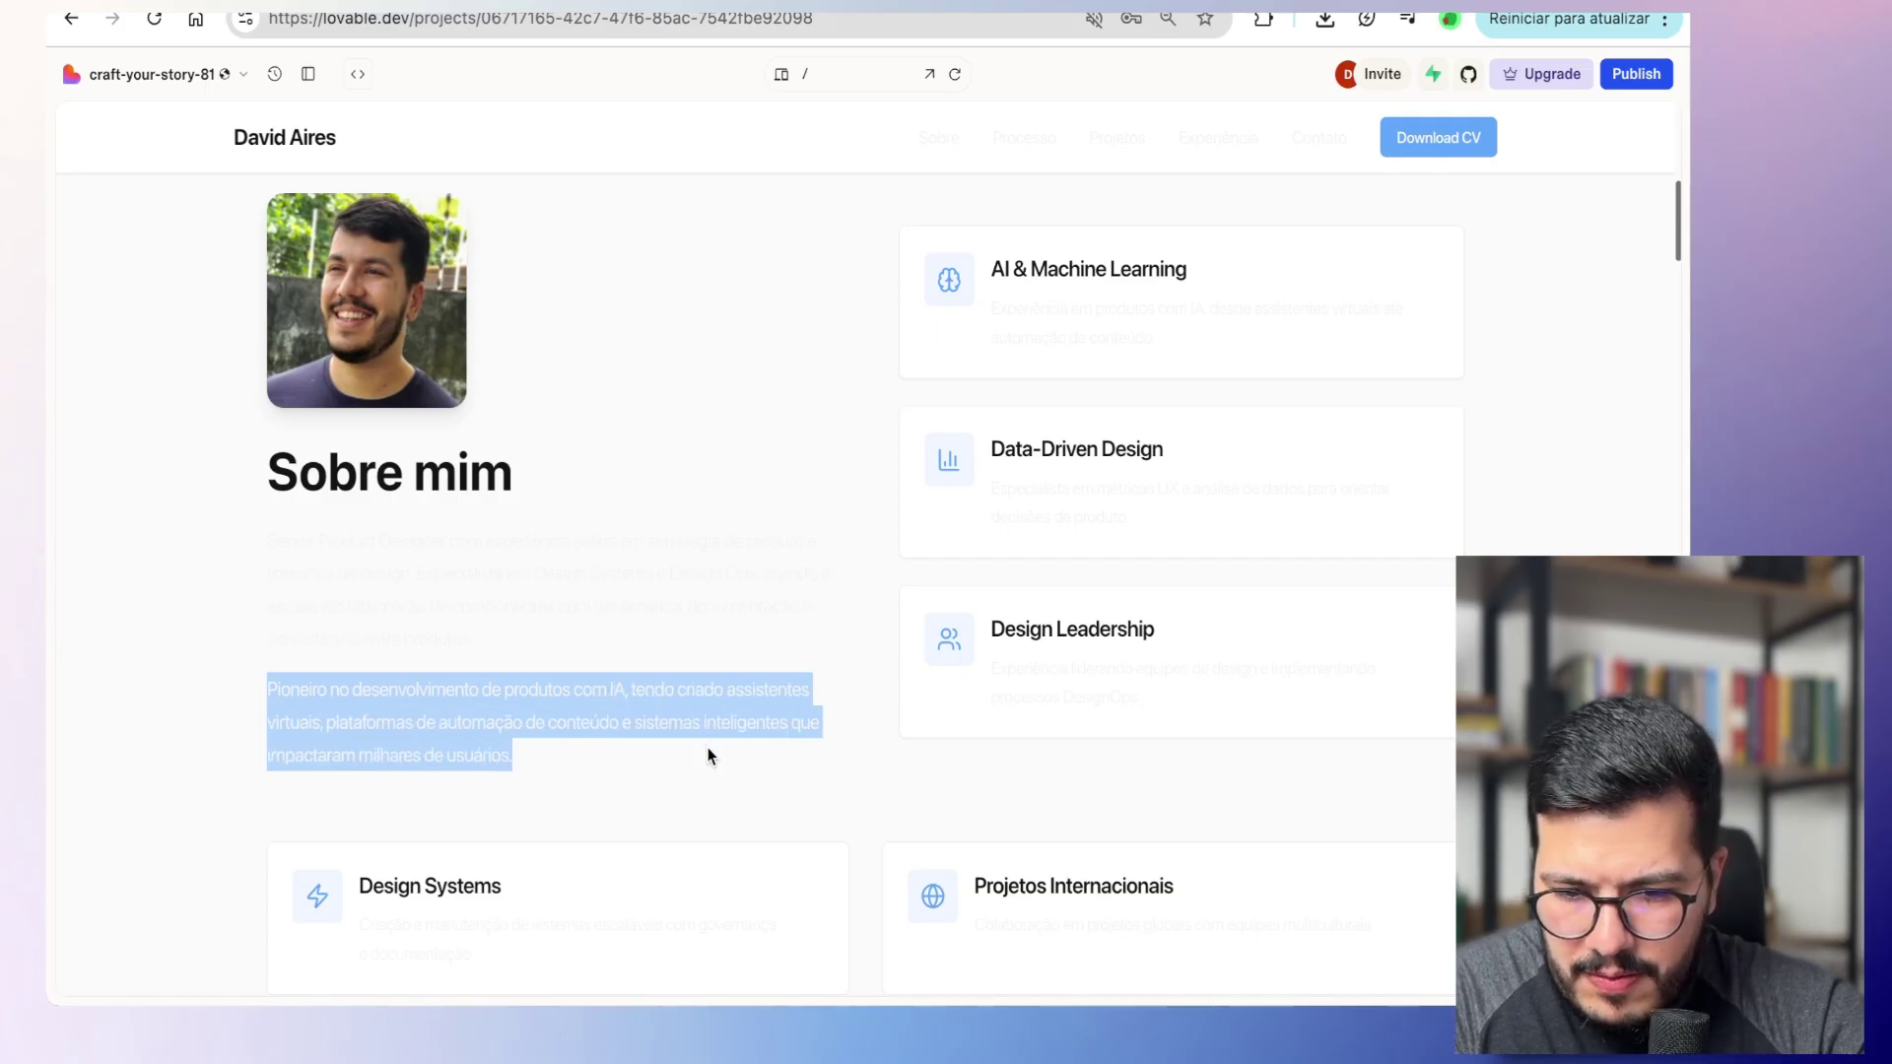
{"action": "left_click", "coordinate": [695, 766]}
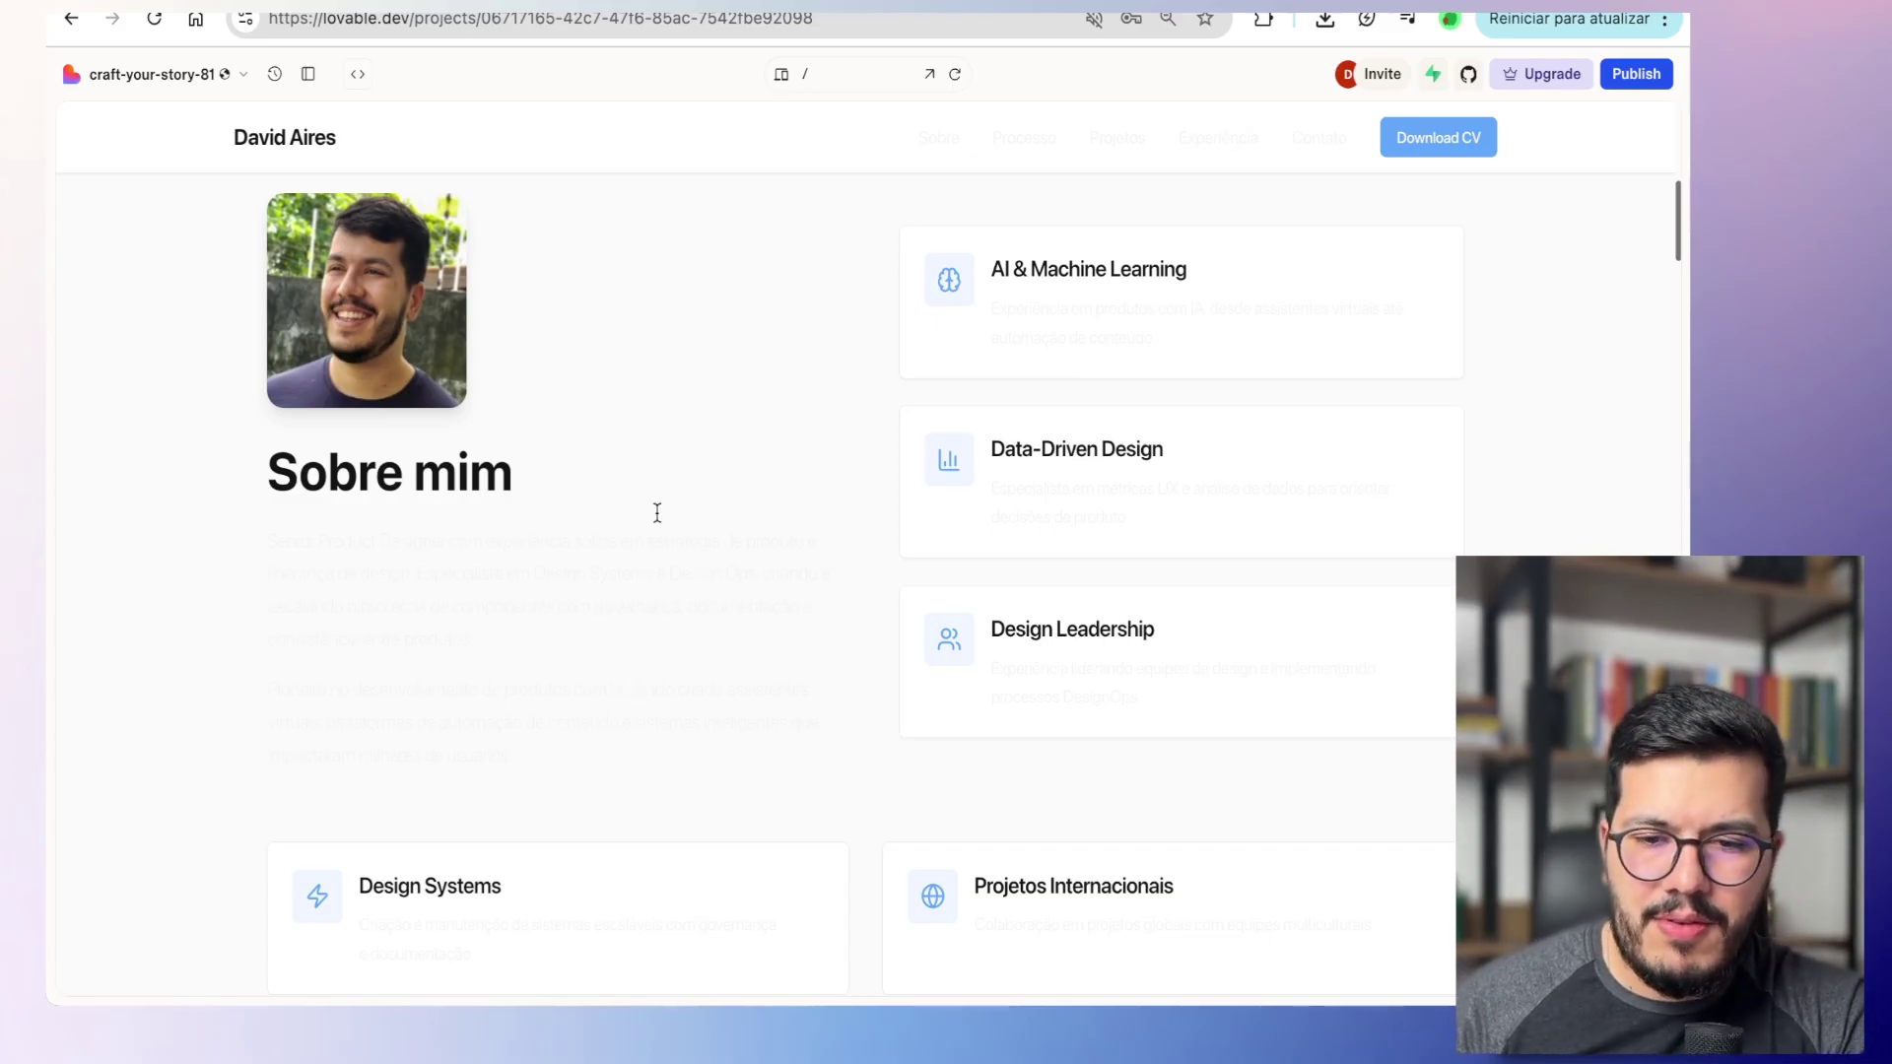
Step: Examine the photo placement, skill cards, "Principais Competências" and "Meu Processo de Design" in the widened preview
{"action": "scroll", "coordinate": [386, 272], "scroll_direction": "up", "scroll_amount": 1}
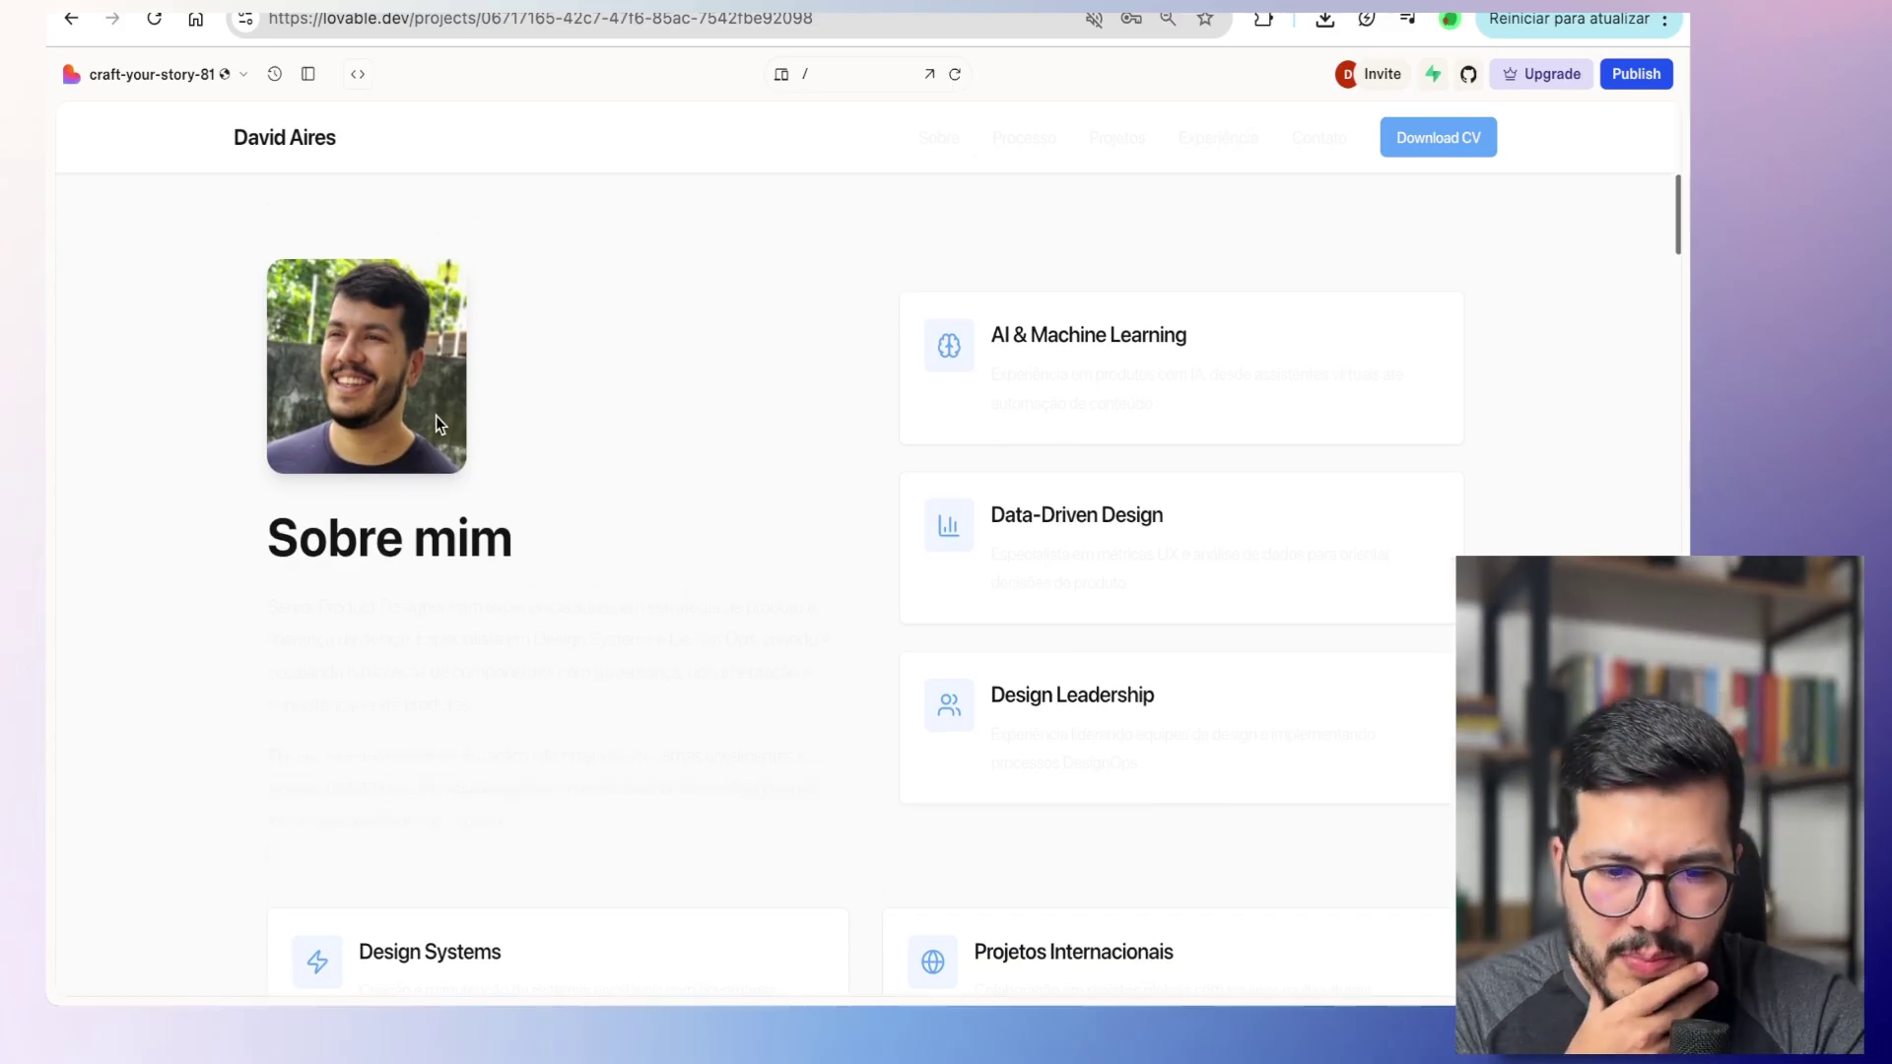
{"action": "scroll", "coordinate": [1081, 450], "scroll_direction": "down", "scroll_amount": 5}
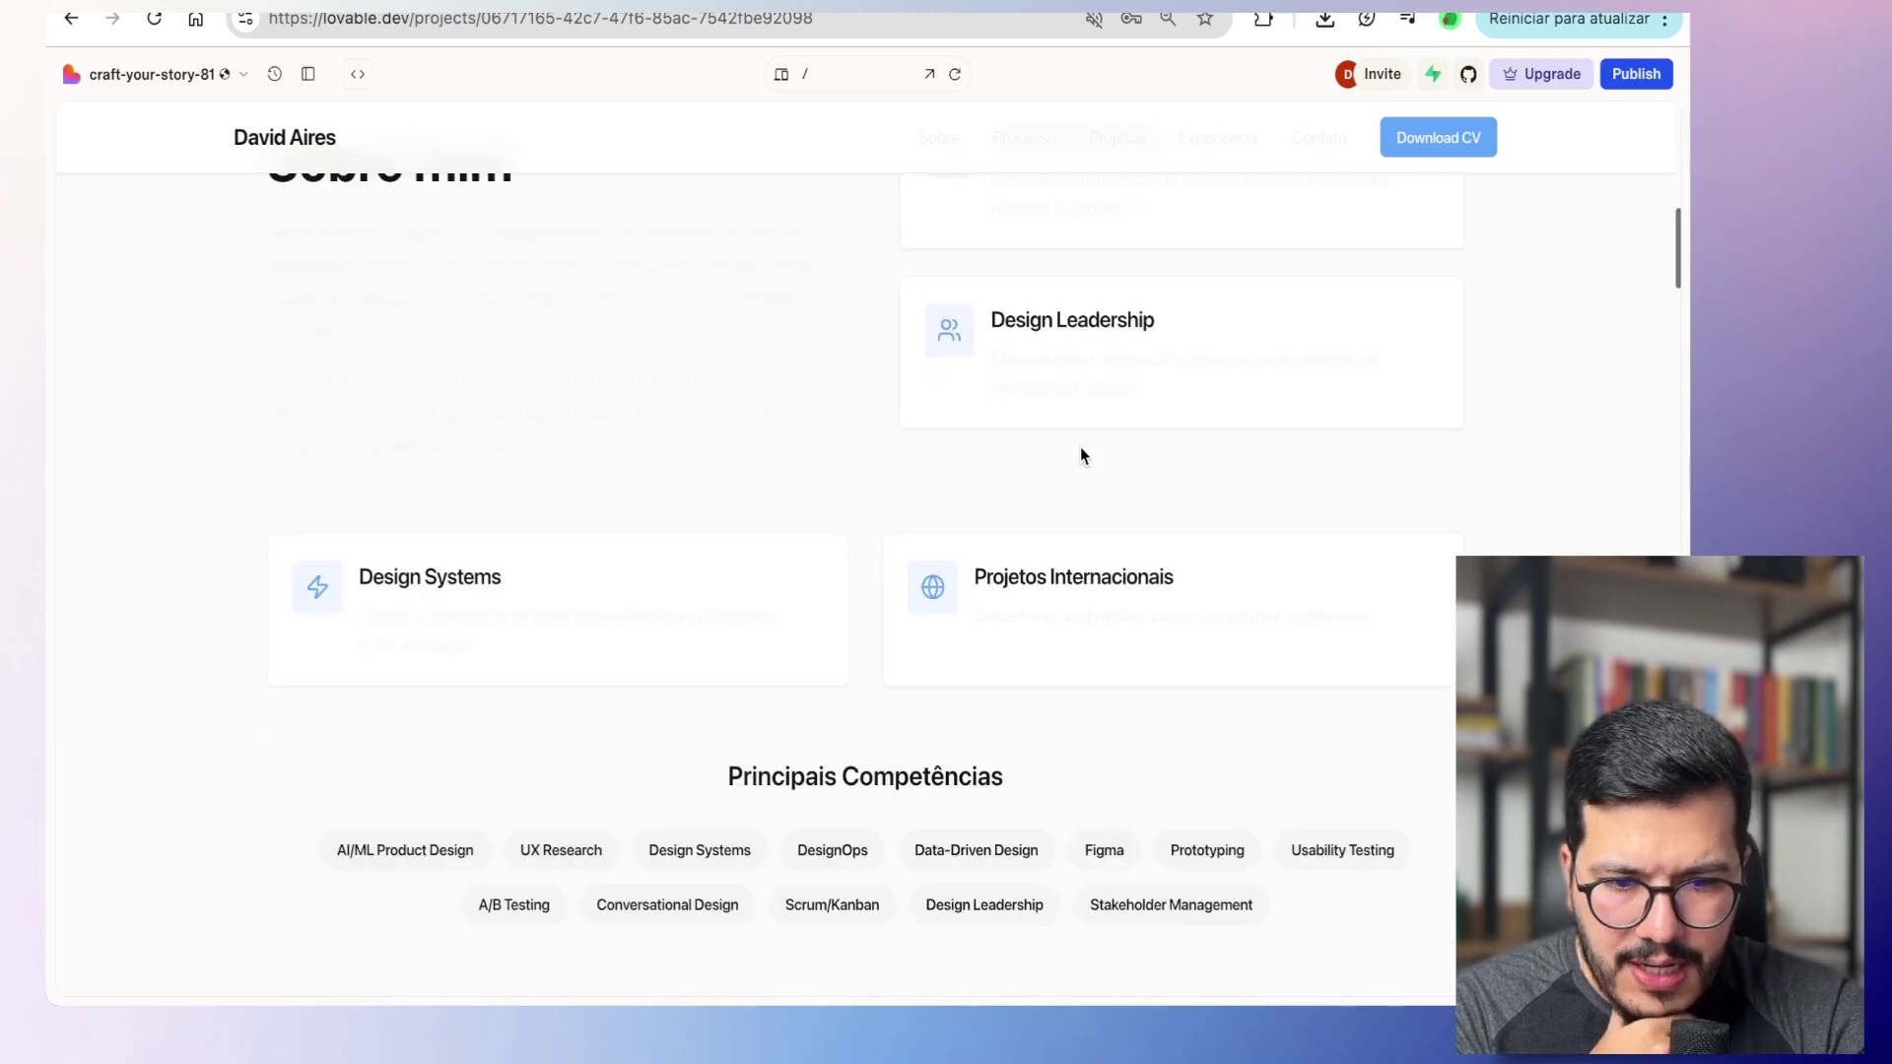
{"action": "scroll", "coordinate": [515, 659], "scroll_direction": "down", "scroll_amount": 10}
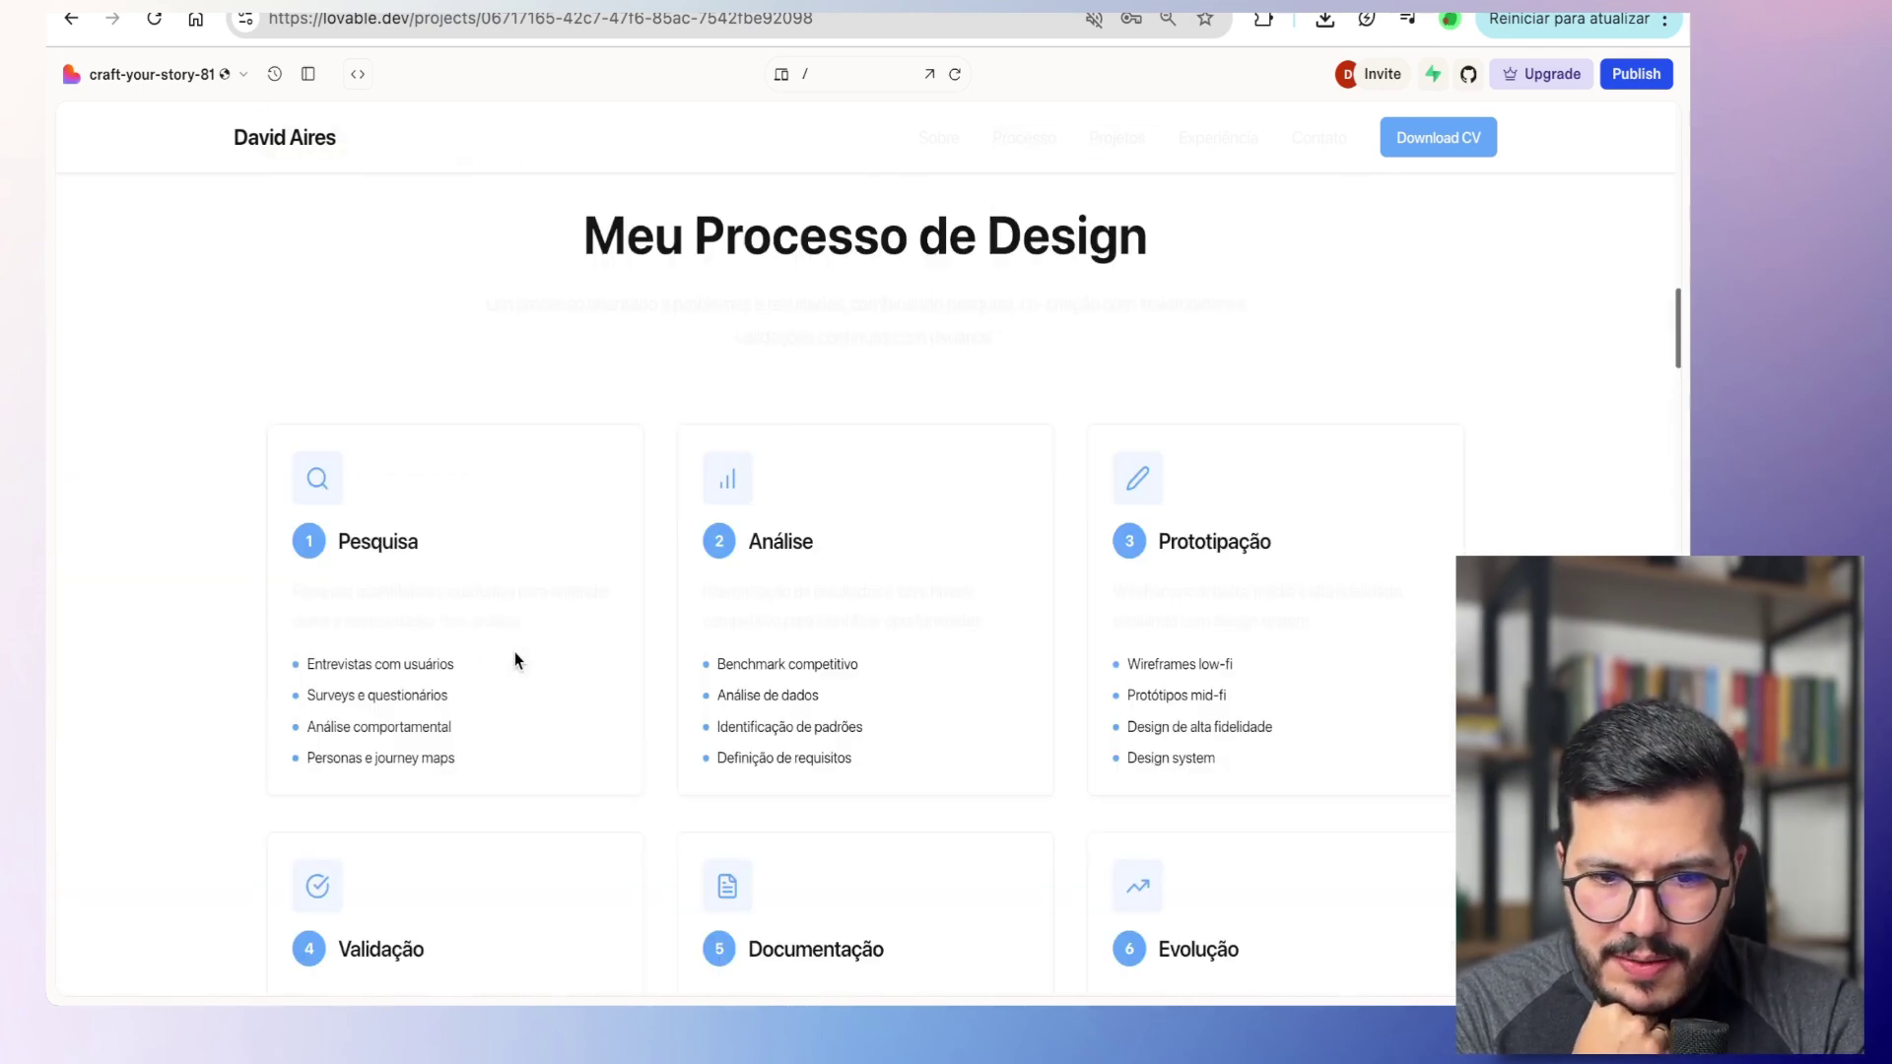
{"action": "scroll", "coordinate": [515, 658], "scroll_direction": "up", "scroll_amount": 3}
Step: Search the page for "jarbas" and inspect the AI project cards and the heading text of "Projetos em Destaque"
{"action": "key", "text": "super+f"}
{"action": "type", "text": "jarbas"}
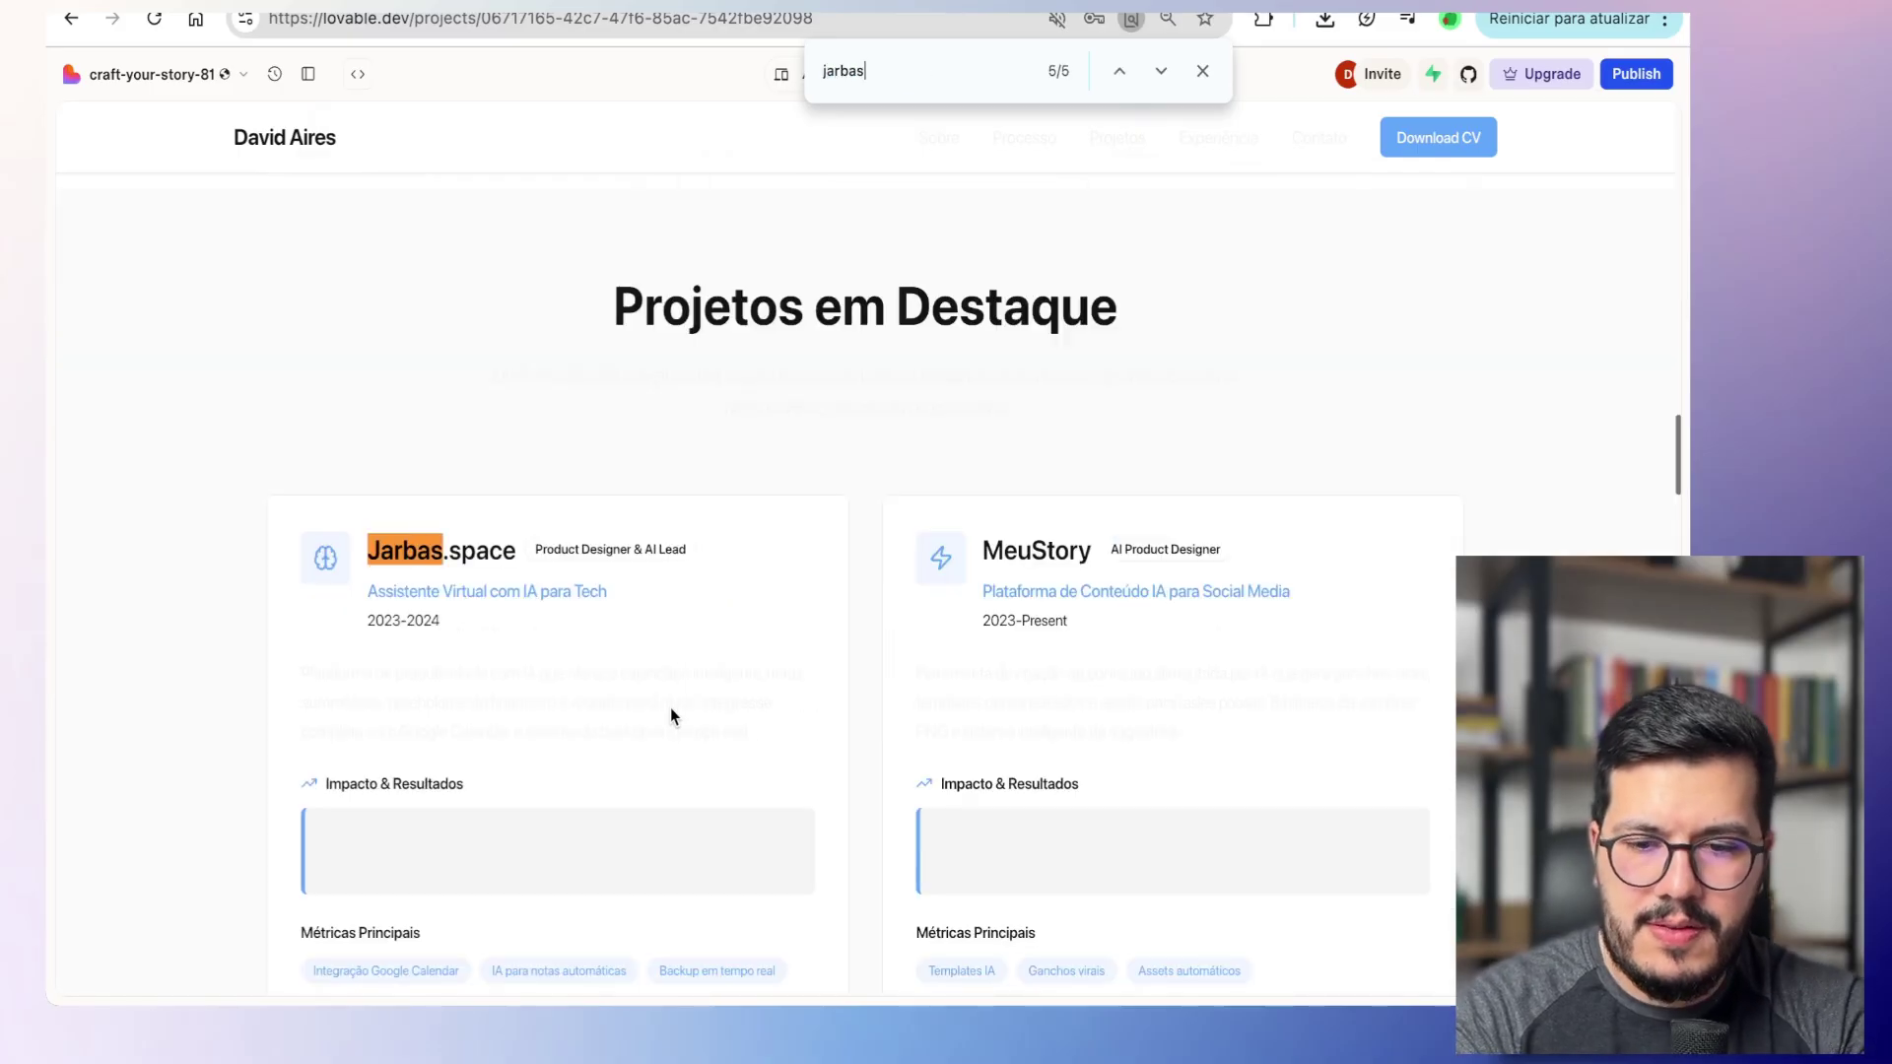
{"action": "left_click_drag", "start_coordinate": [581, 330], "coordinate": [1005, 444]}
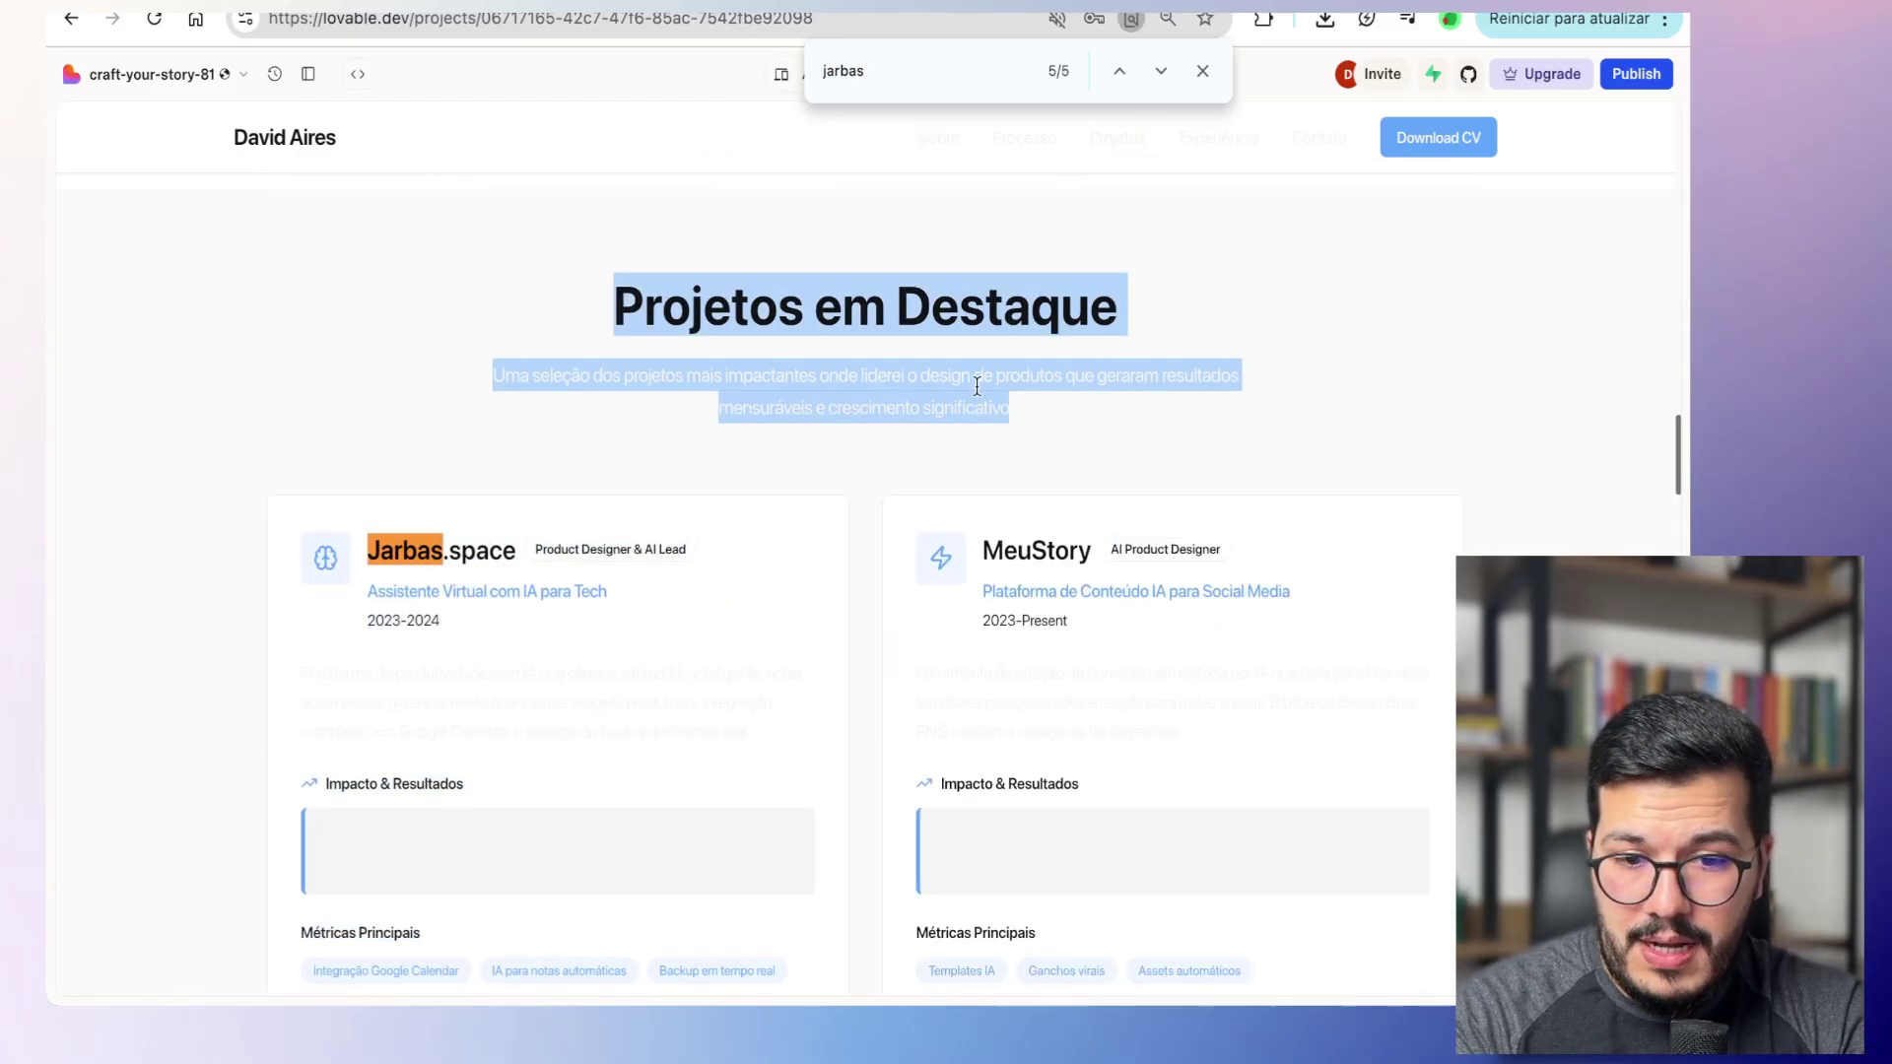
{"action": "scroll", "coordinate": [749, 377], "scroll_direction": "down", "scroll_amount": 2}
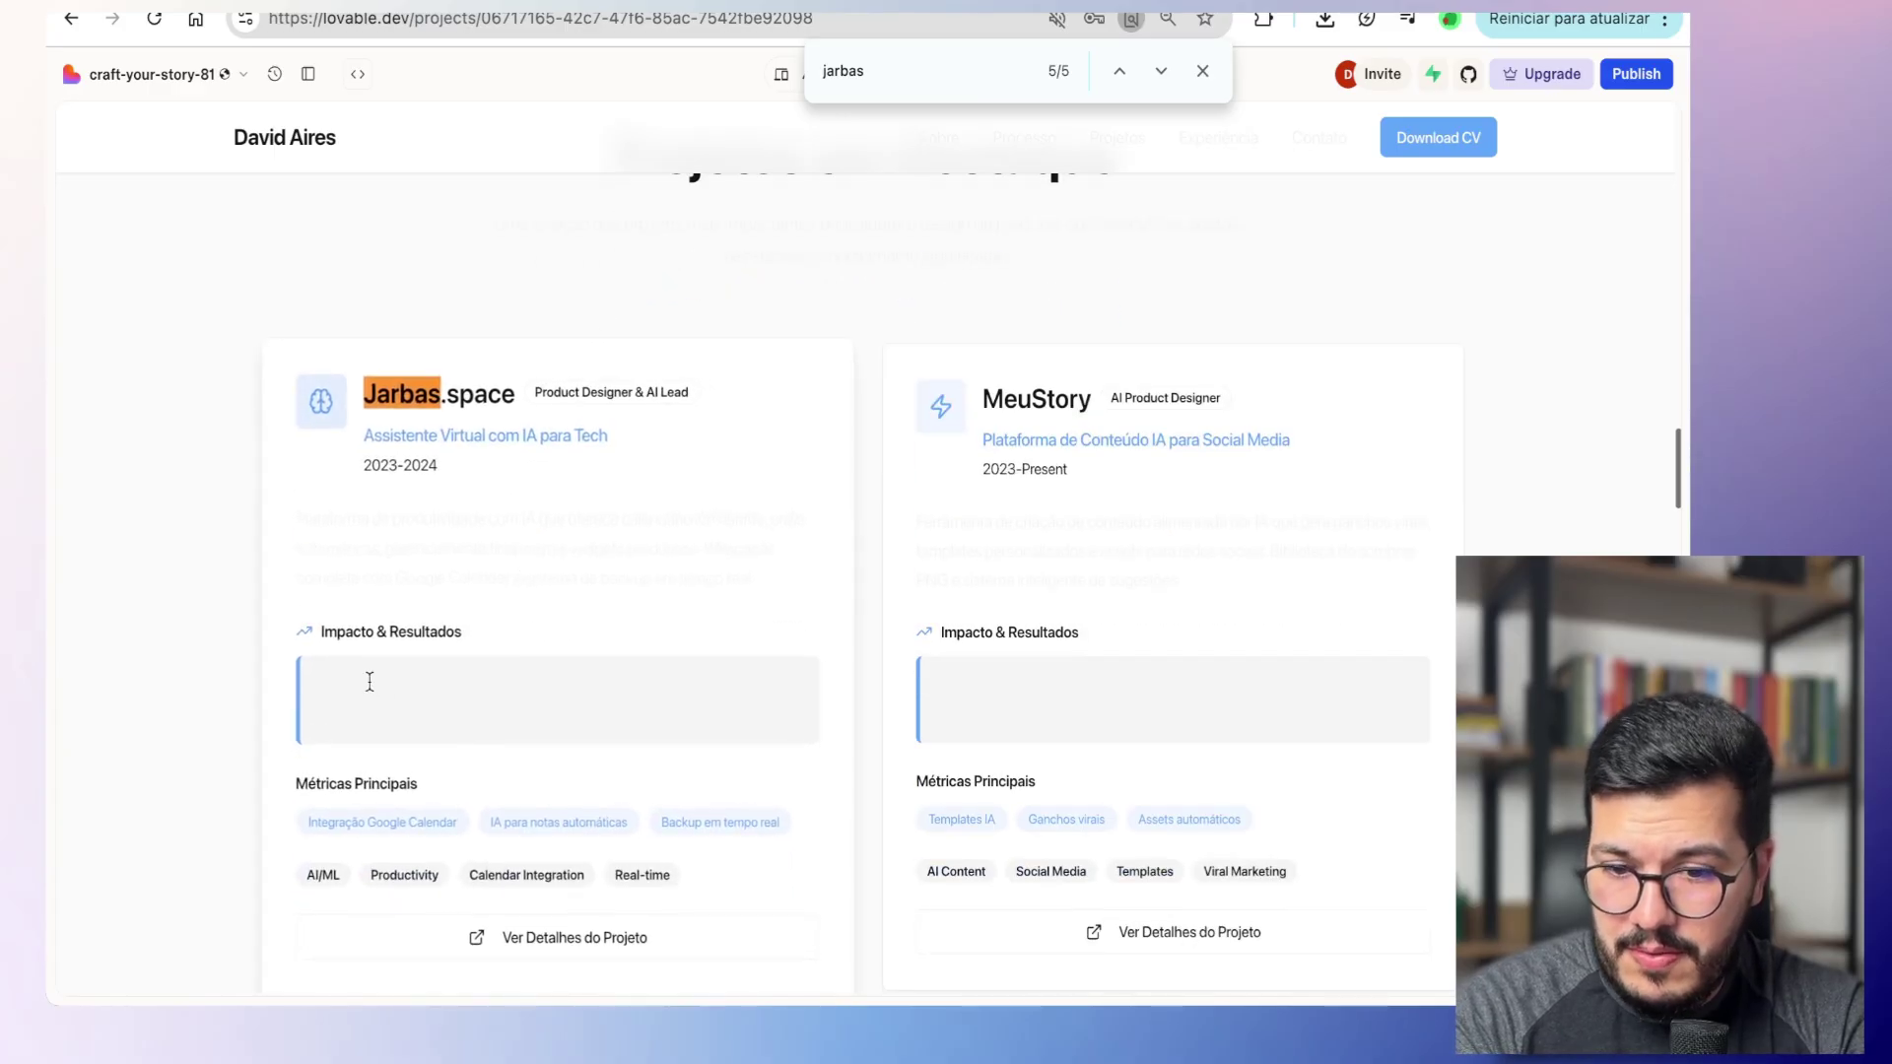
Step: Highlight the faint text in the Jarbas.space and MeuStory project cards to read their descriptions and "Impacto & Resultados"
{"action": "left_click_drag", "start_coordinate": [333, 422], "coordinate": [541, 559]}
{"action": "left_click", "coordinate": [502, 438]}
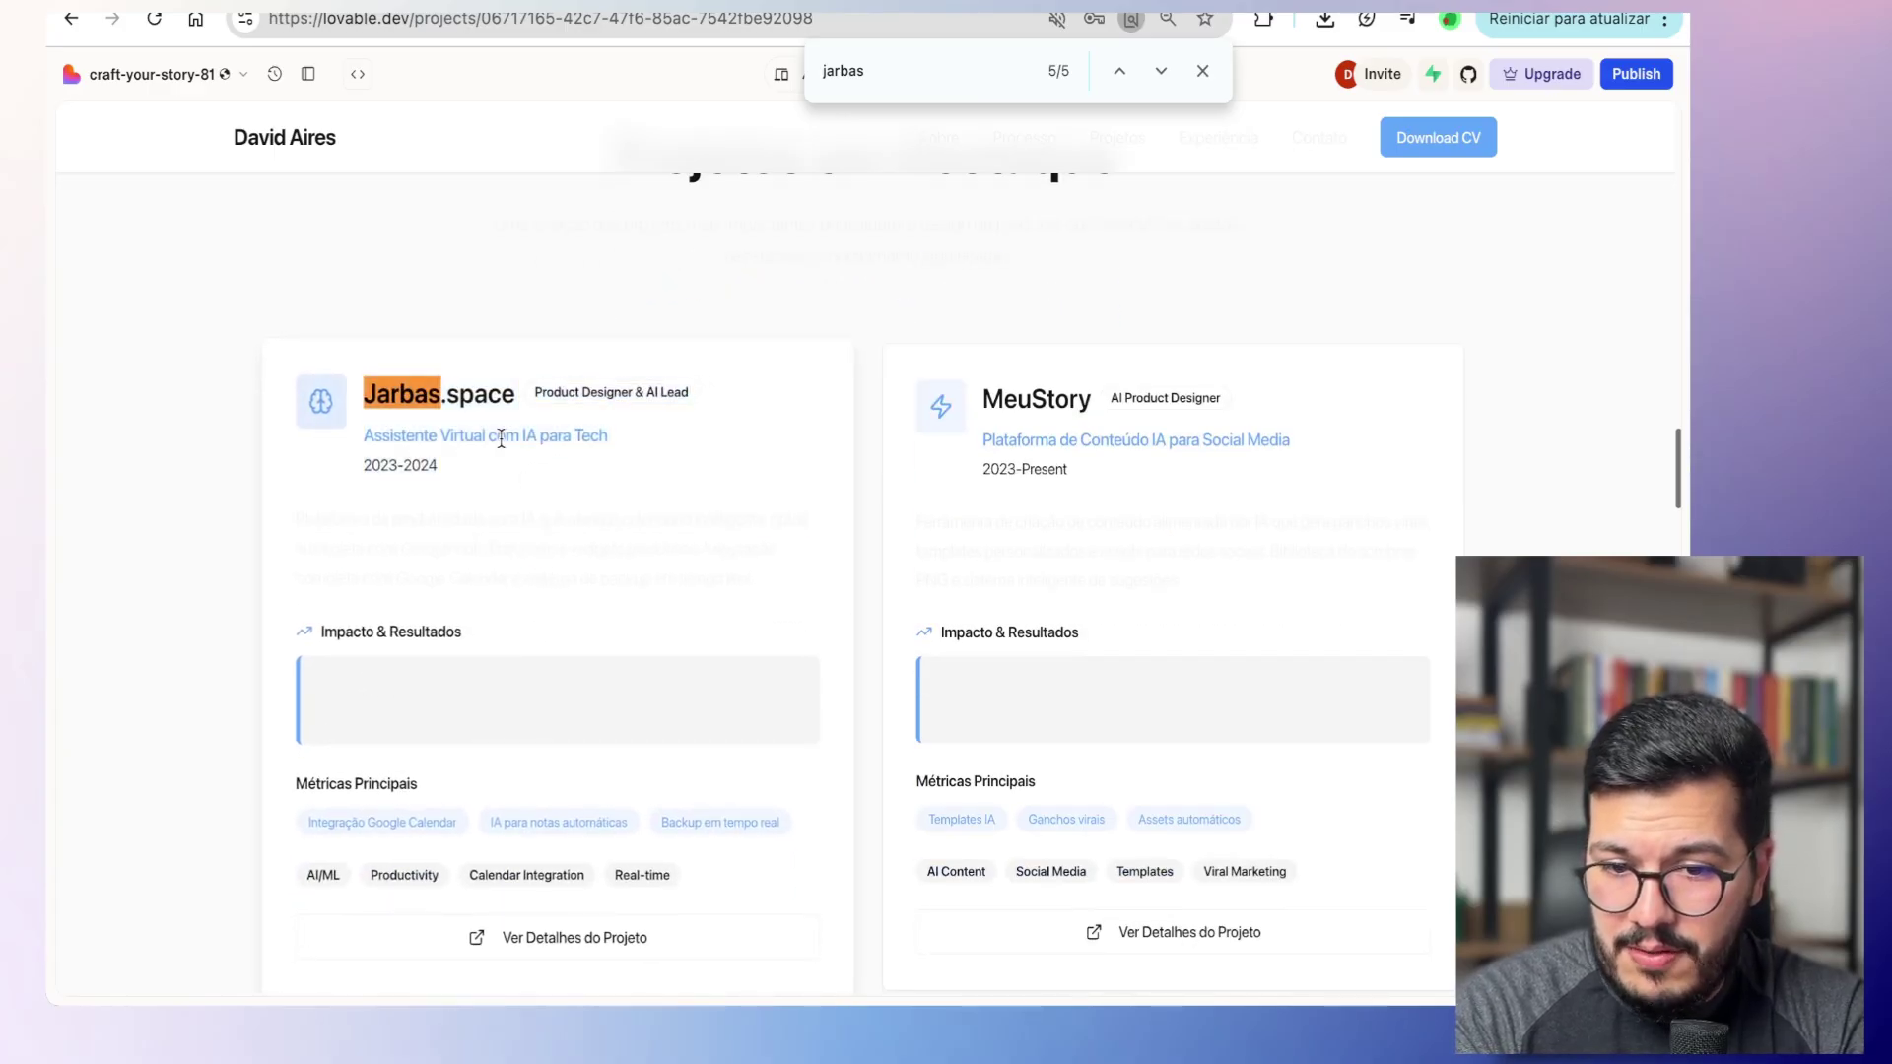
{"action": "left_click_drag", "start_coordinate": [606, 434], "coordinate": [549, 434]}
{"action": "scroll", "coordinate": [549, 435], "scroll_direction": "down", "scroll_amount": 1}
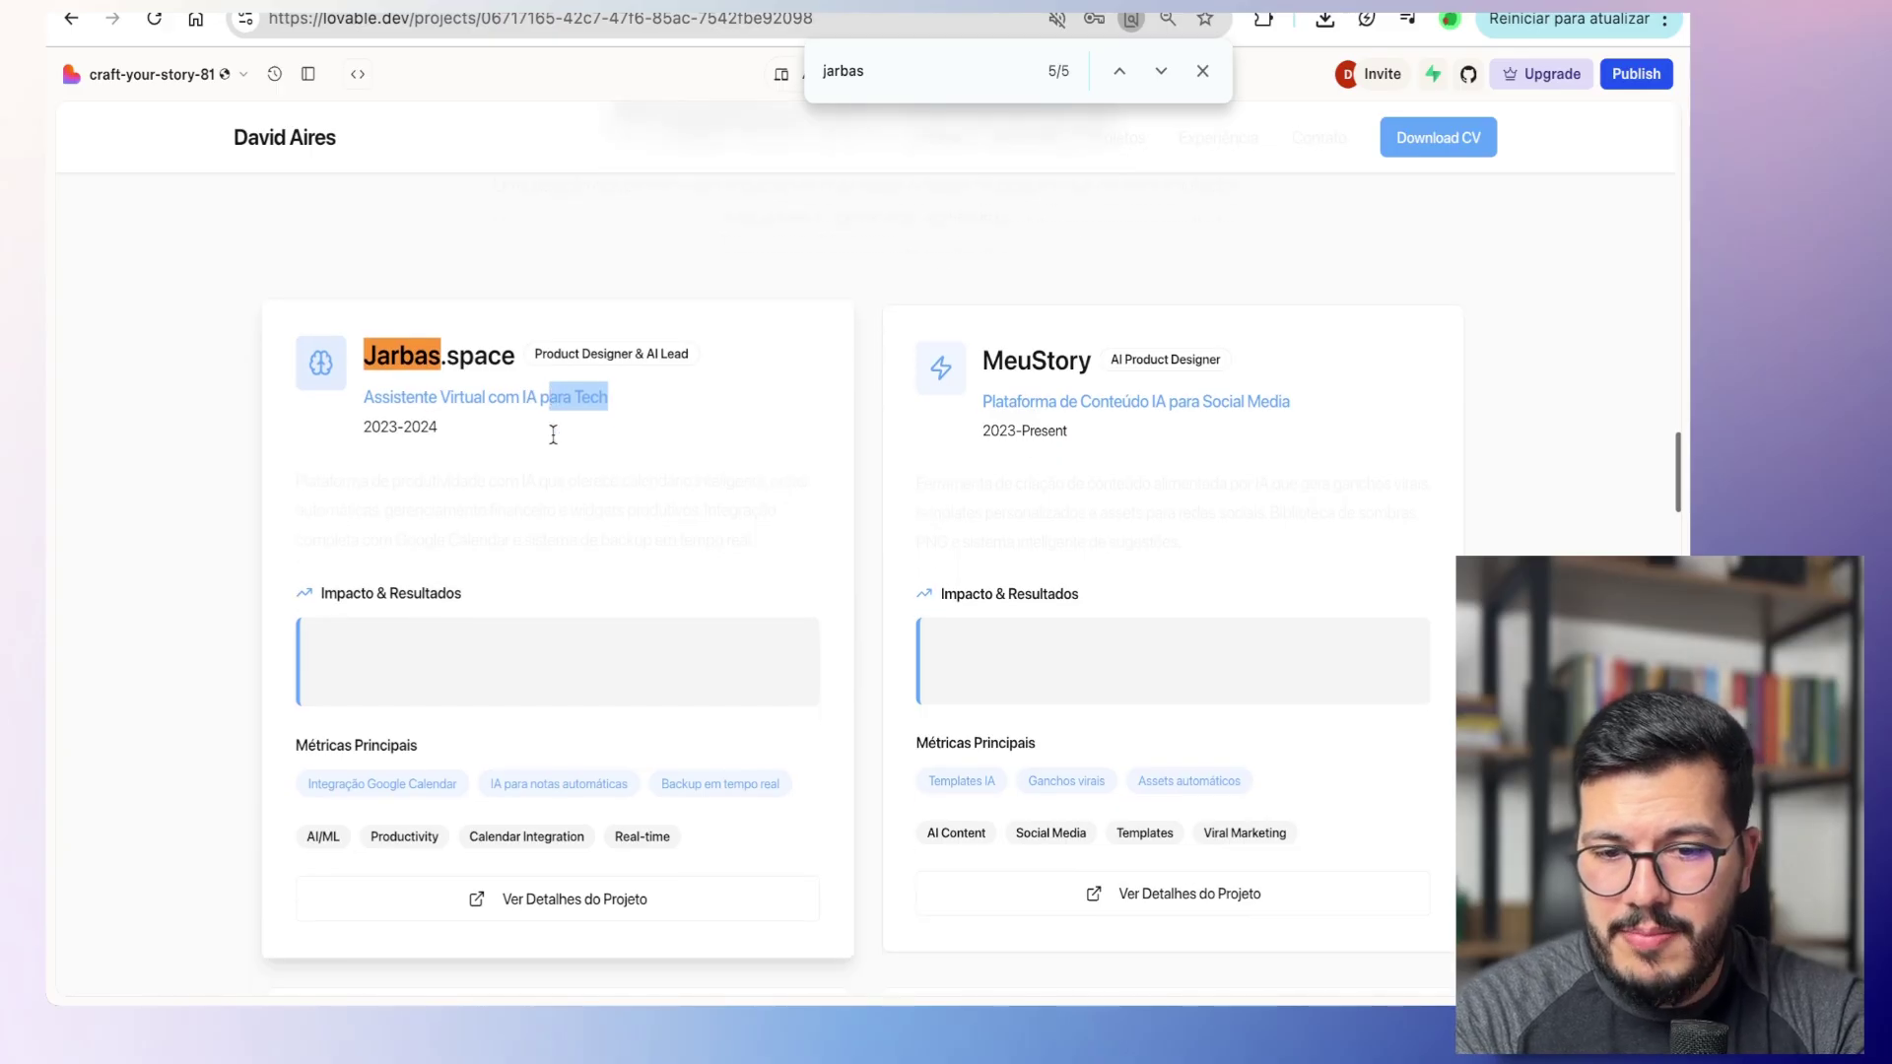
{"action": "left_click_drag", "start_coordinate": [414, 285], "coordinate": [656, 777]}
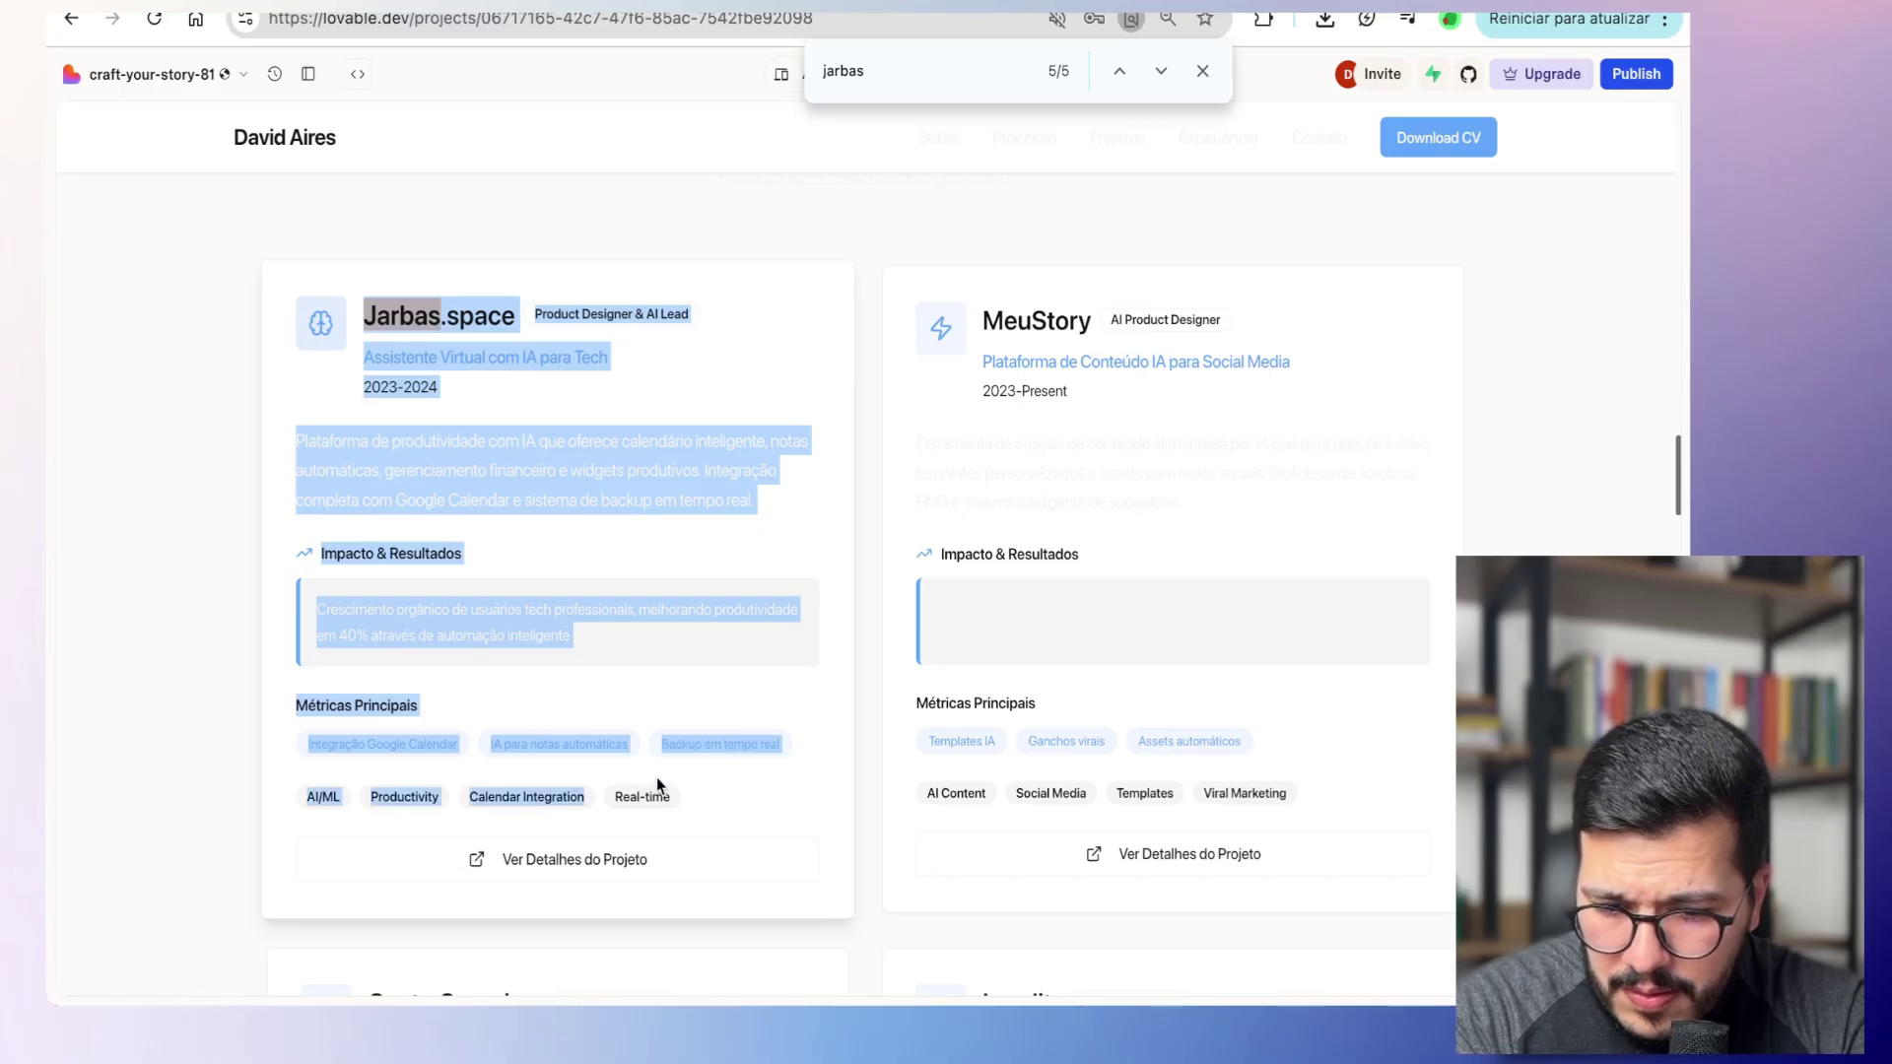
{"action": "left_click_drag", "start_coordinate": [956, 262], "coordinate": [1267, 670]}
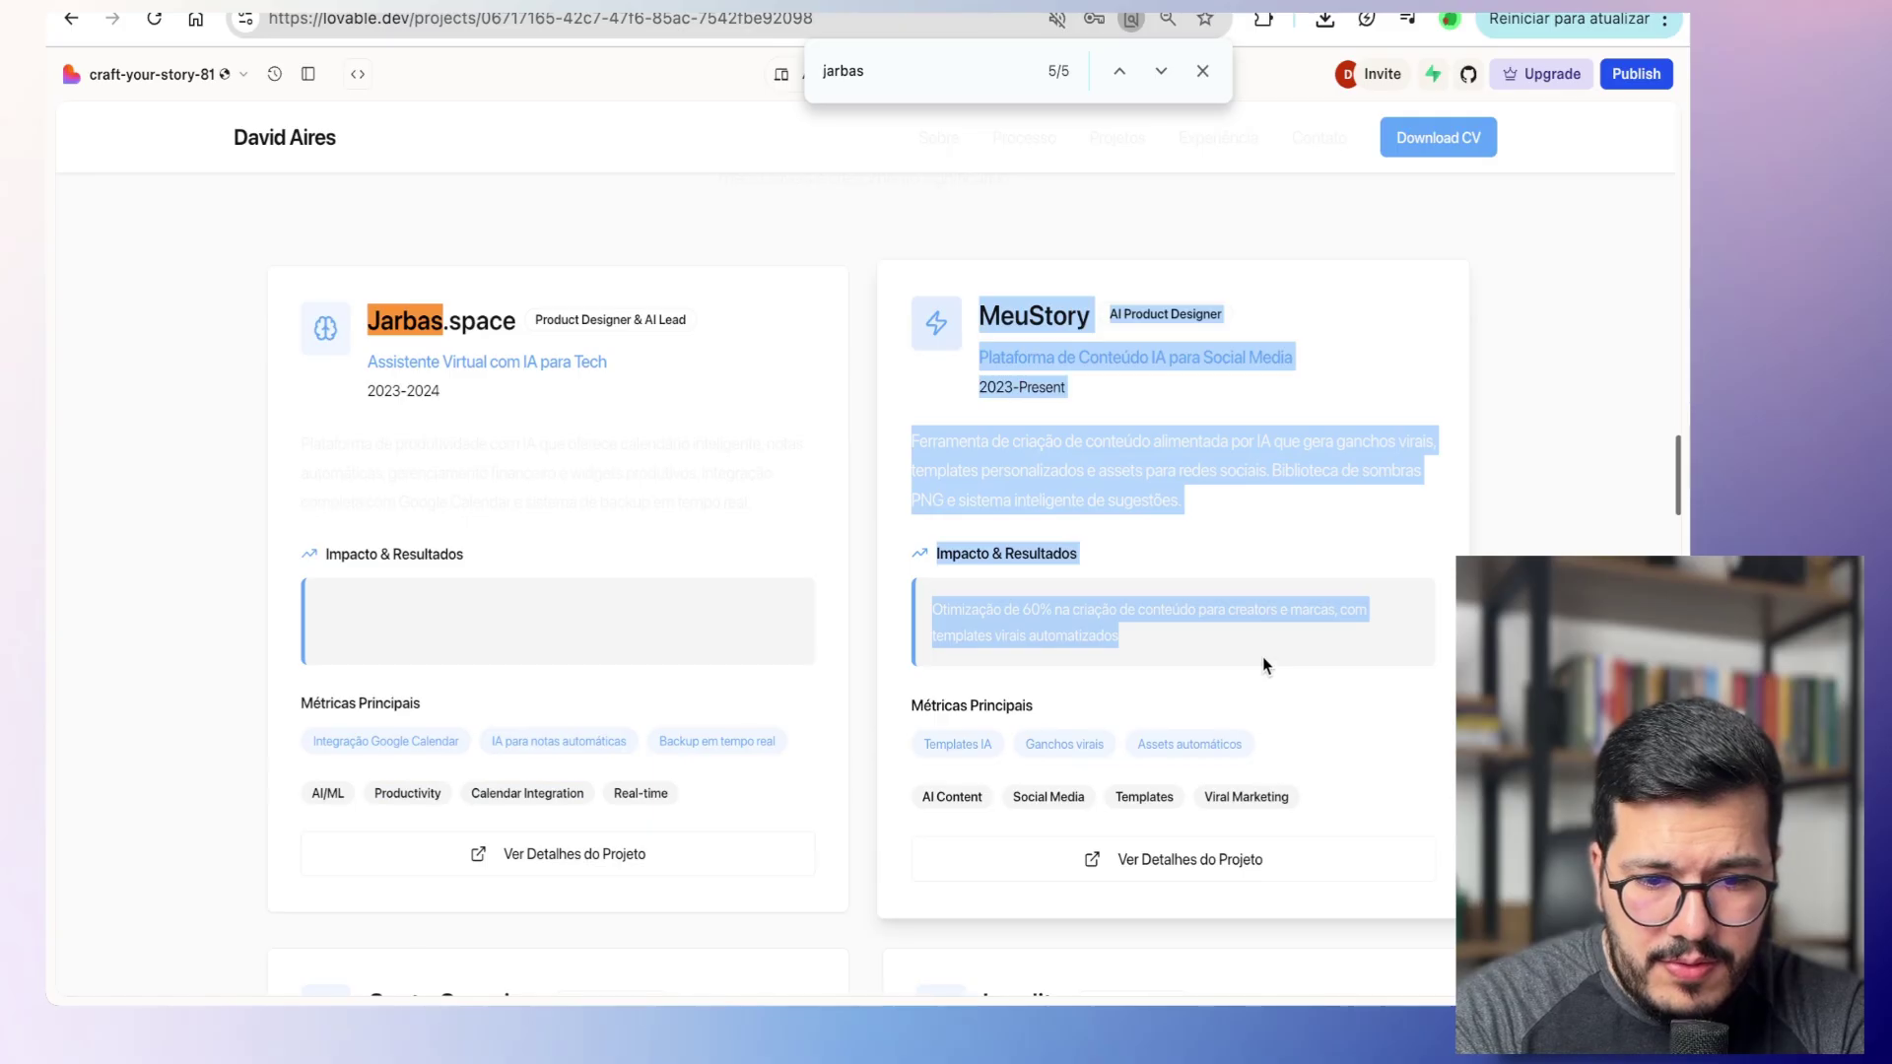
{"action": "scroll", "coordinate": [1262, 657], "scroll_direction": "down", "scroll_amount": 1}
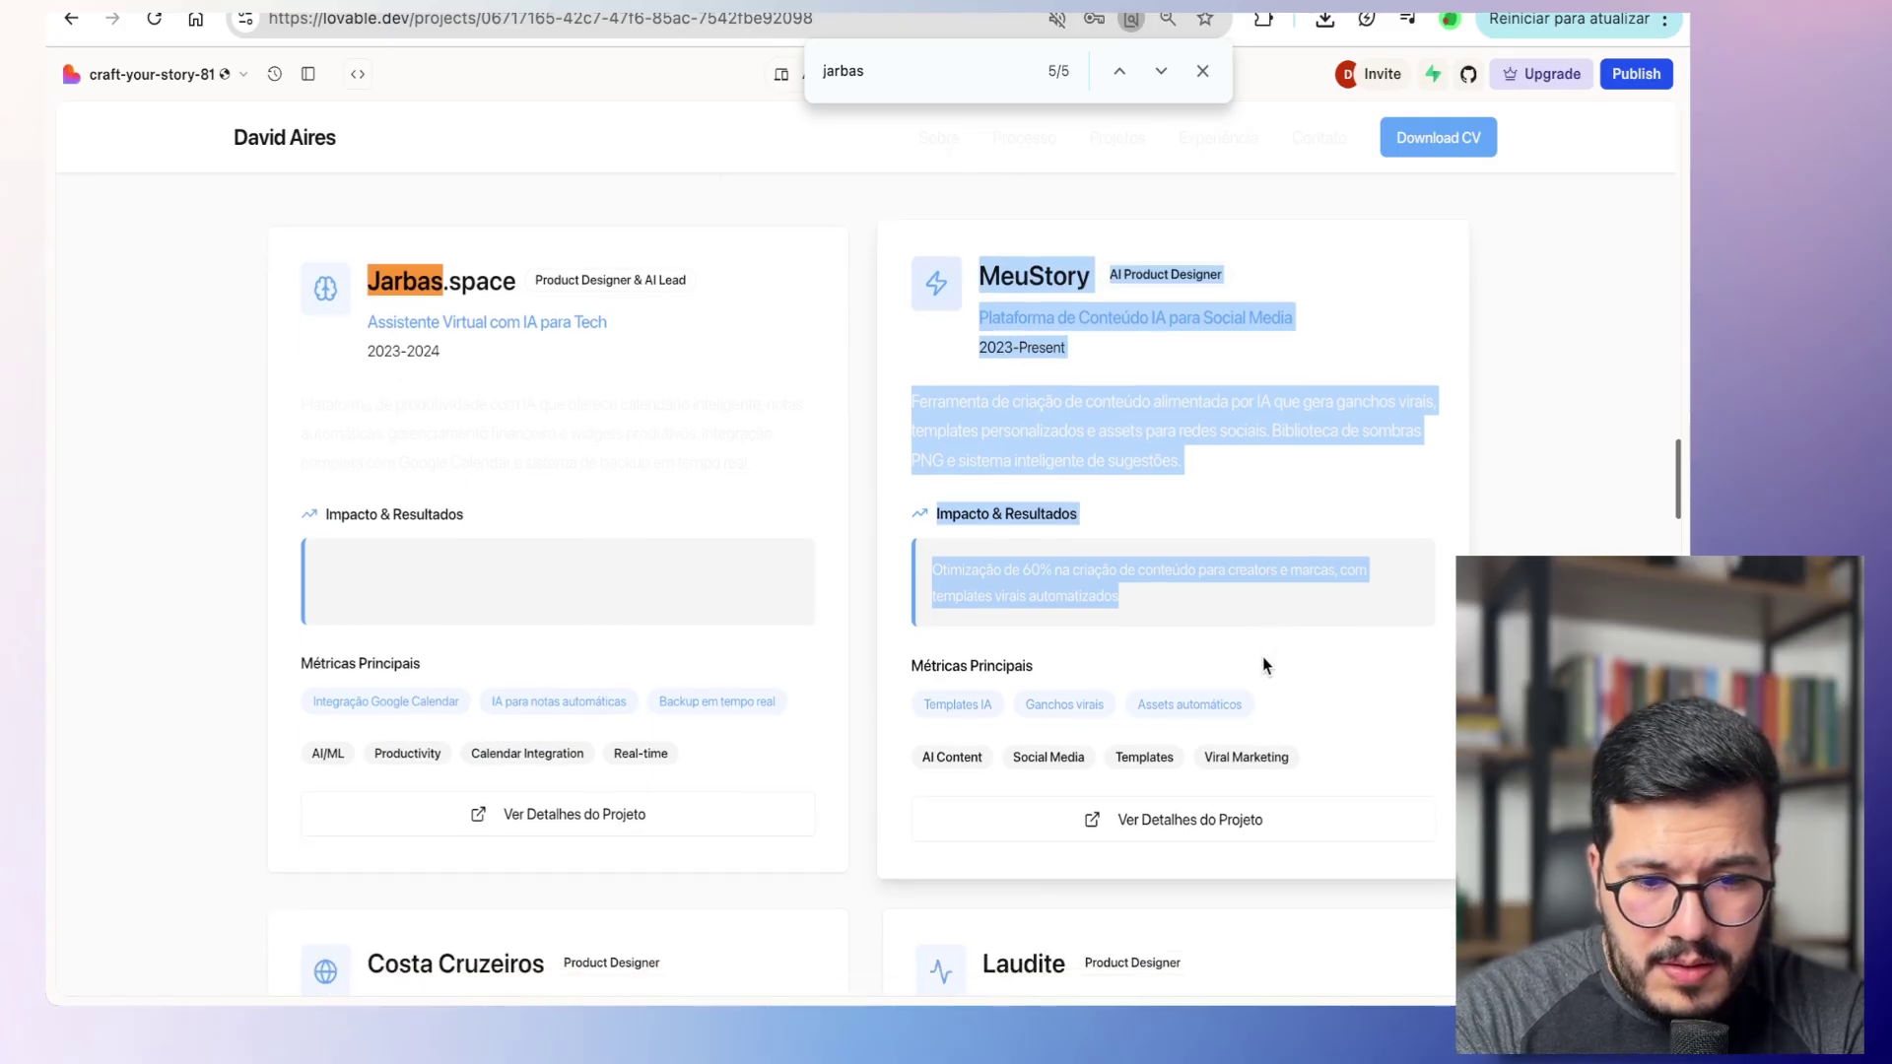
{"action": "scroll", "coordinate": [1243, 526], "scroll_direction": "down", "scroll_amount": 2}
{"action": "scroll", "coordinate": [1032, 285], "scroll_direction": "up", "scroll_amount": 2}
{"action": "left_click", "coordinate": [1032, 285]}
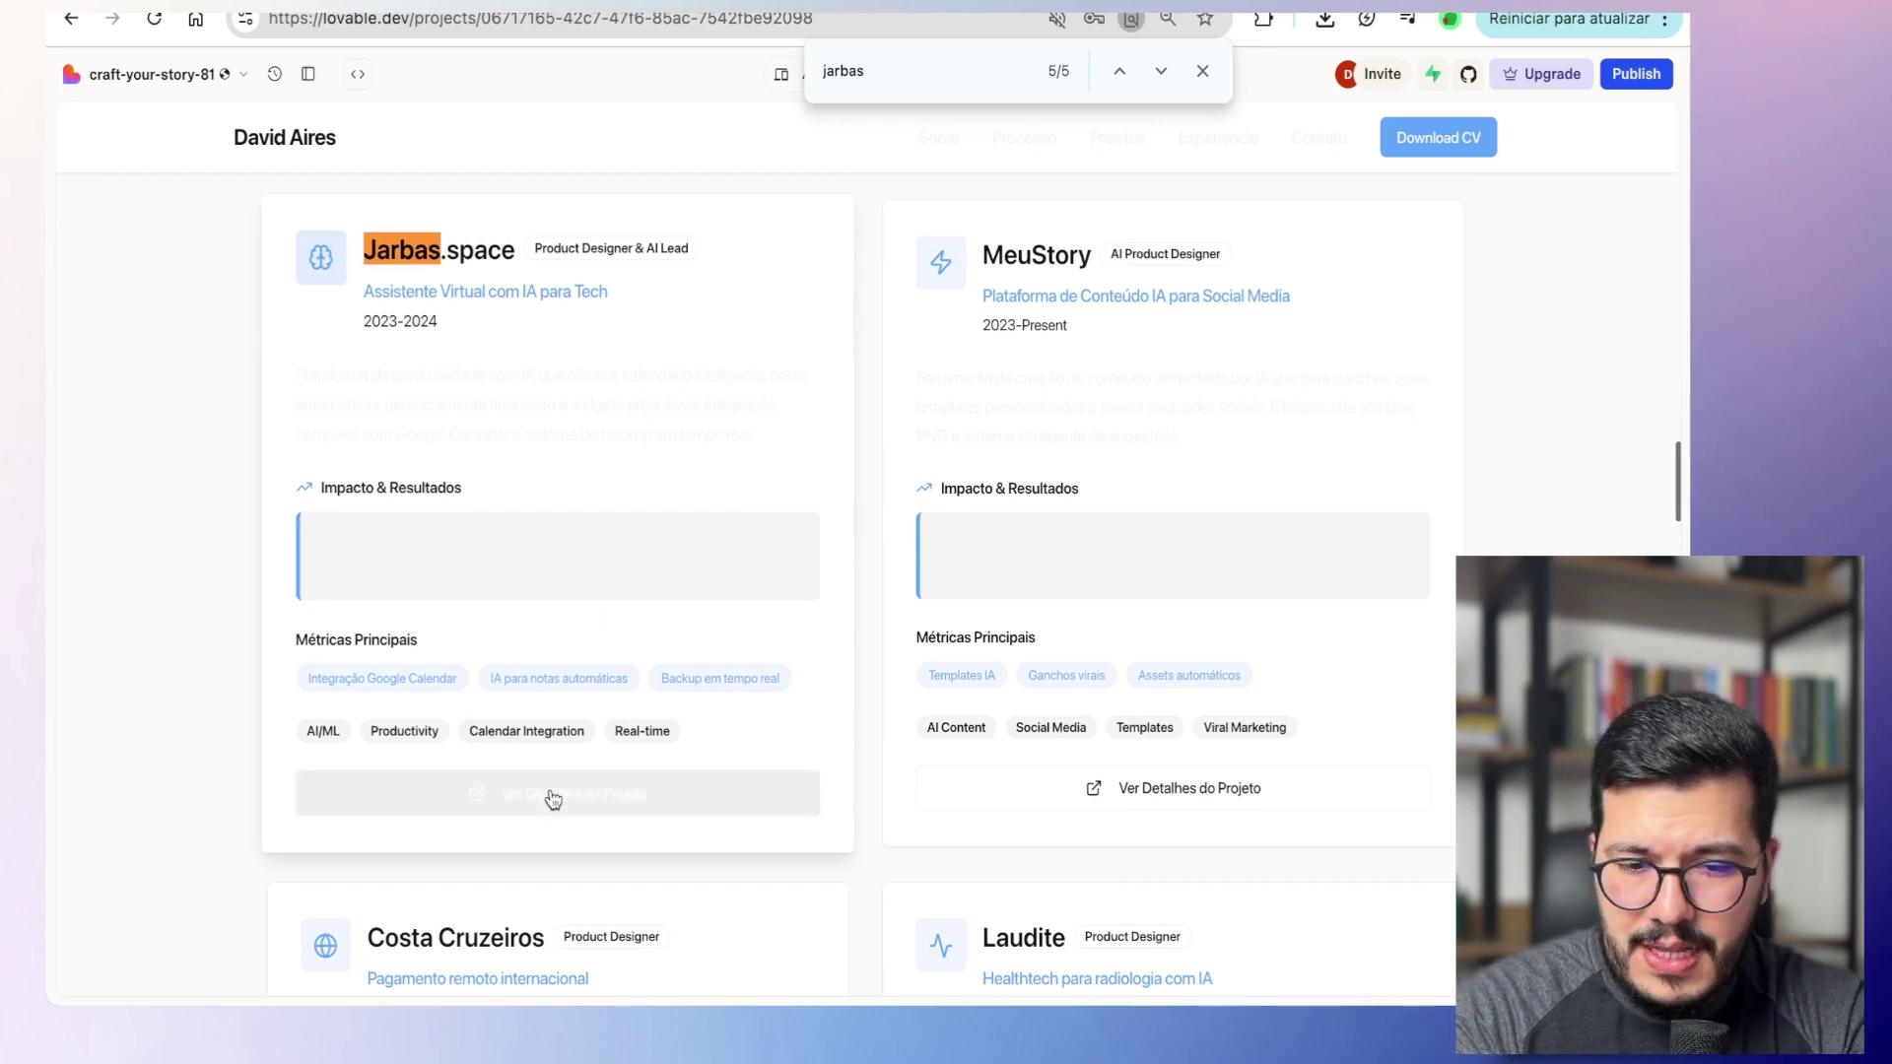
Step: Recheck the "Projetos em Destaque" heading and look over the project cards down to Costa Cruzeiros and Laudite
{"action": "scroll", "coordinate": [703, 618], "scroll_direction": "up", "scroll_amount": 2}
{"action": "scroll", "coordinate": [703, 618], "scroll_direction": "up", "scroll_amount": 5}
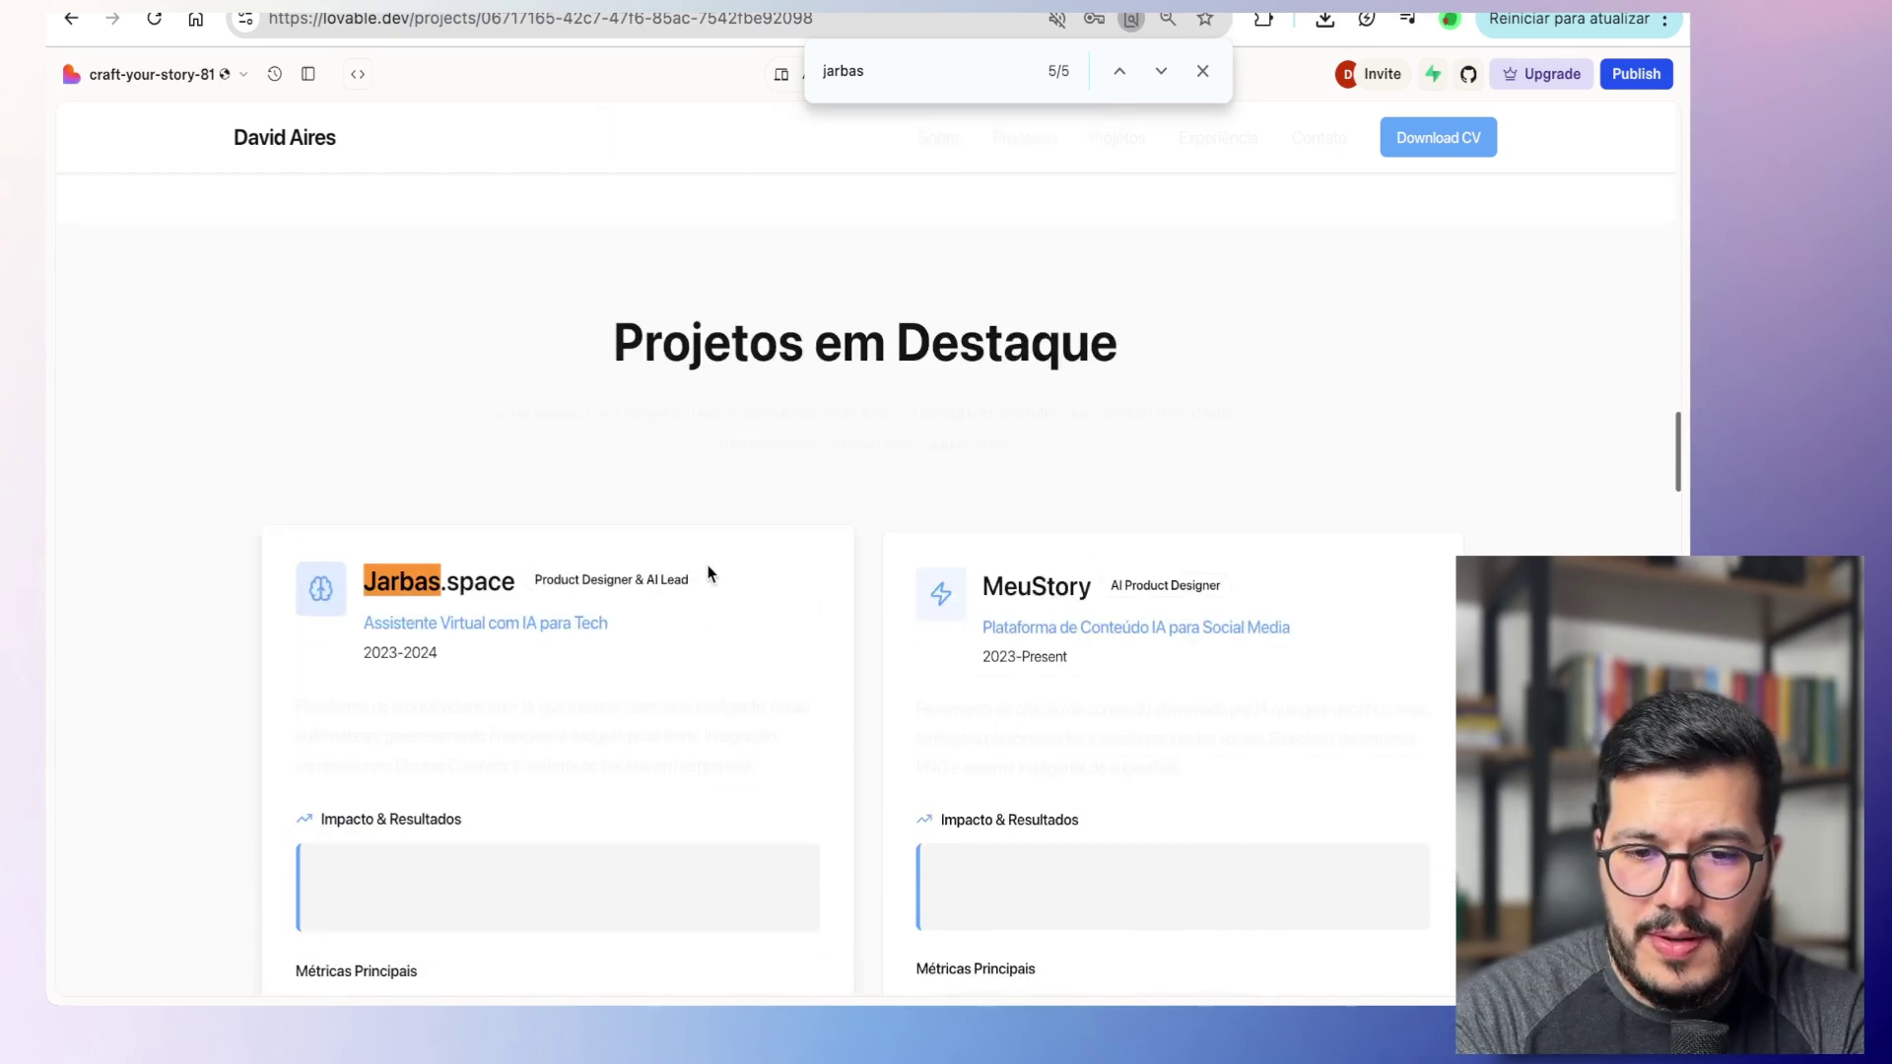
{"action": "left_click_drag", "start_coordinate": [659, 357], "coordinate": [1140, 364]}
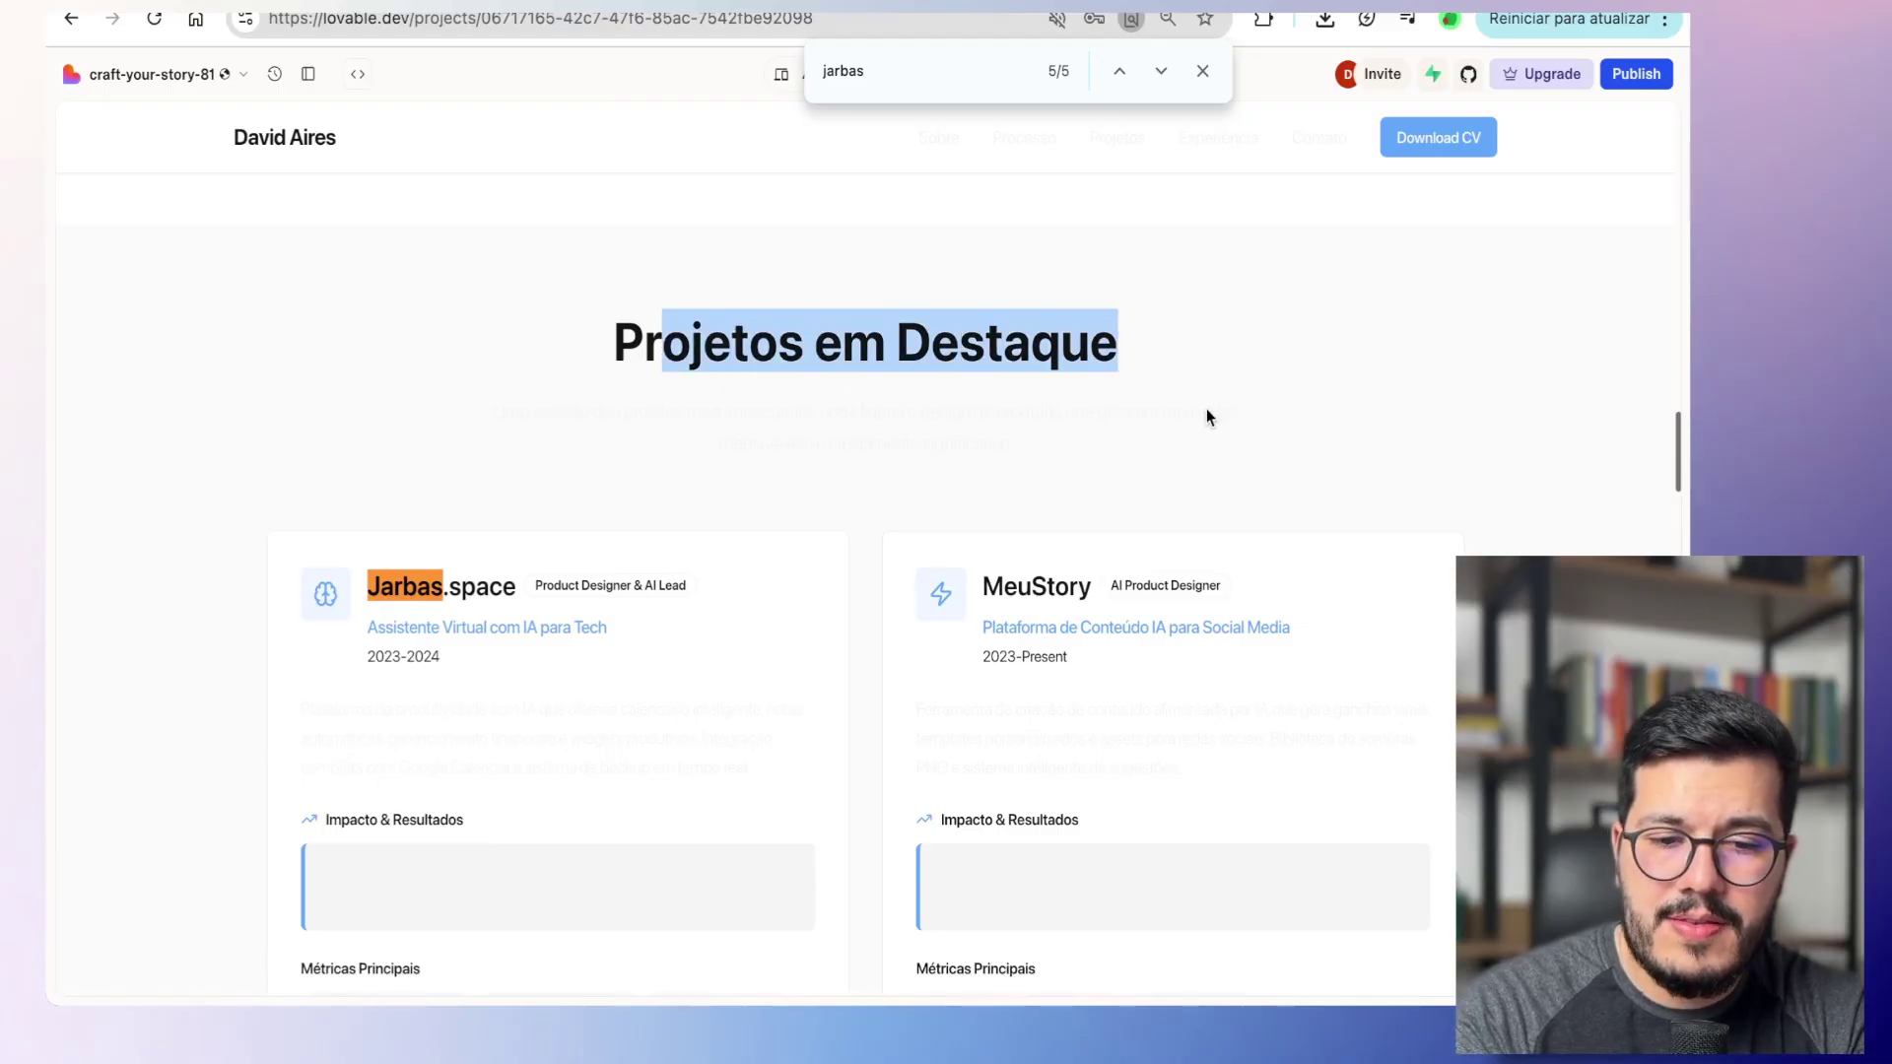
{"action": "scroll", "coordinate": [1174, 392], "scroll_direction": "down", "scroll_amount": 8}
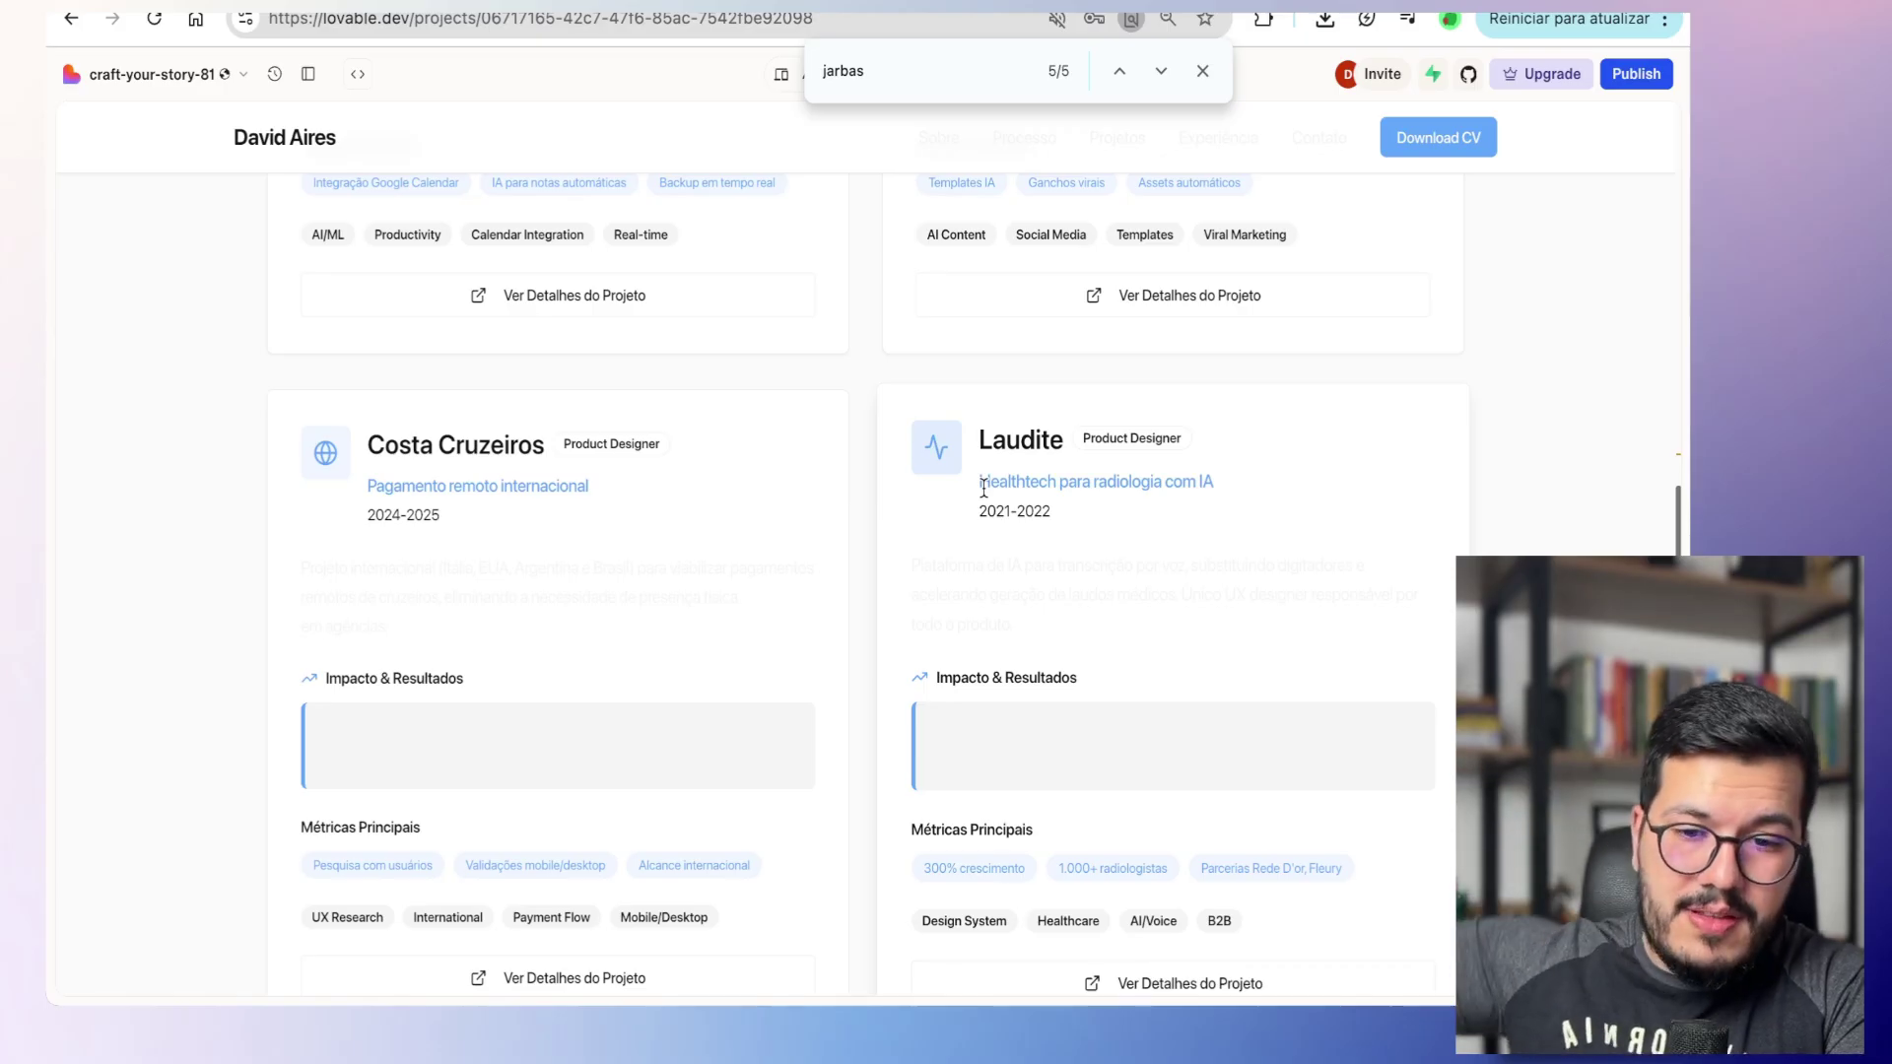
{"action": "scroll", "coordinate": [984, 488], "scroll_direction": "up", "scroll_amount": 15}
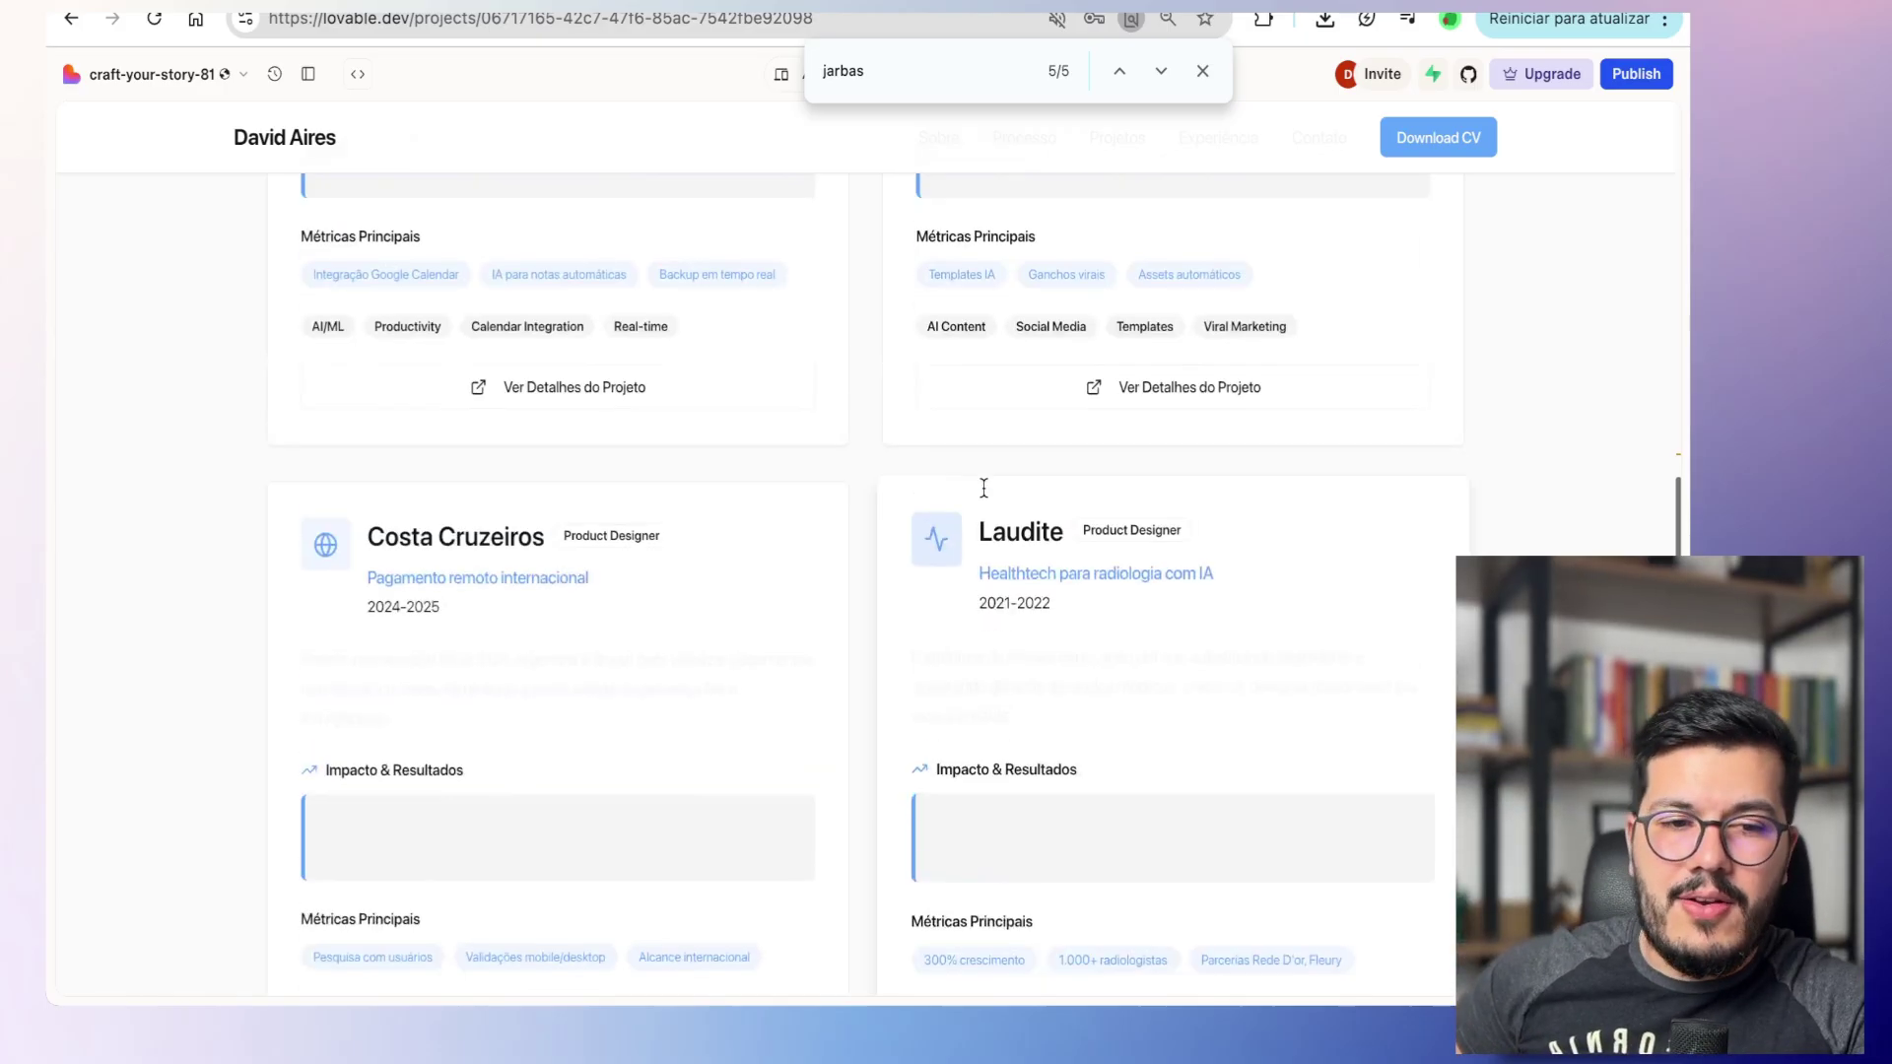